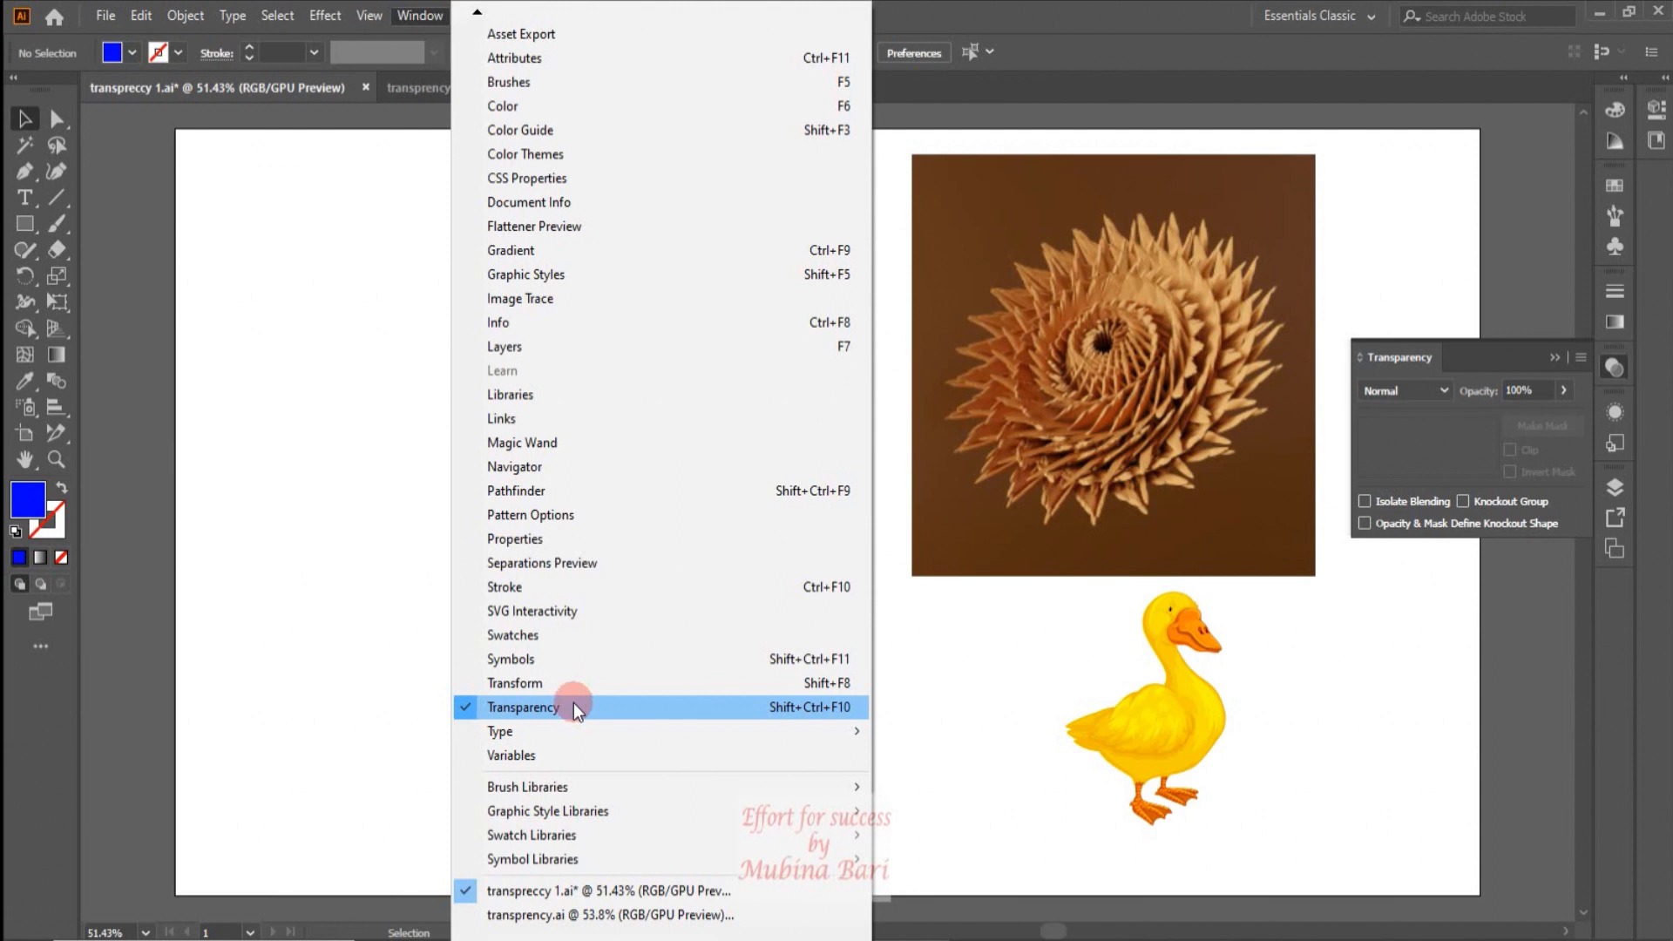
Step: Examine the available blending modes, the opacity mask, isolation and knockout options, and the Flatten Transparency command
{"action": "left_click", "coordinate": [406, 601]}
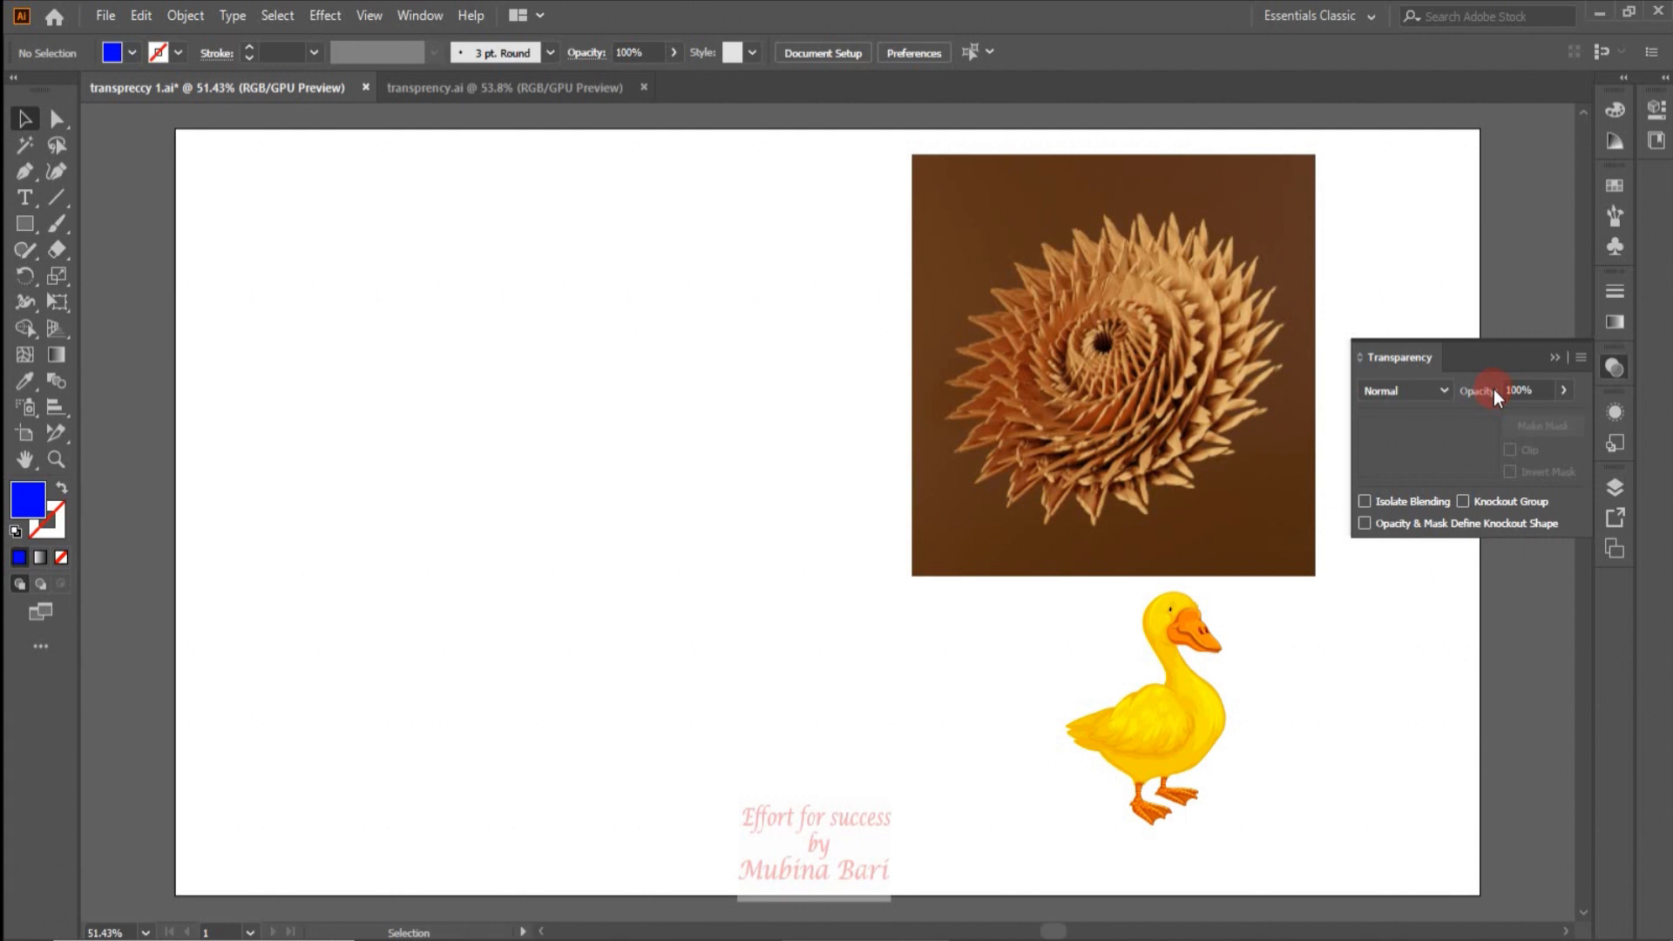
{"action": "left_click", "coordinate": [1443, 394]}
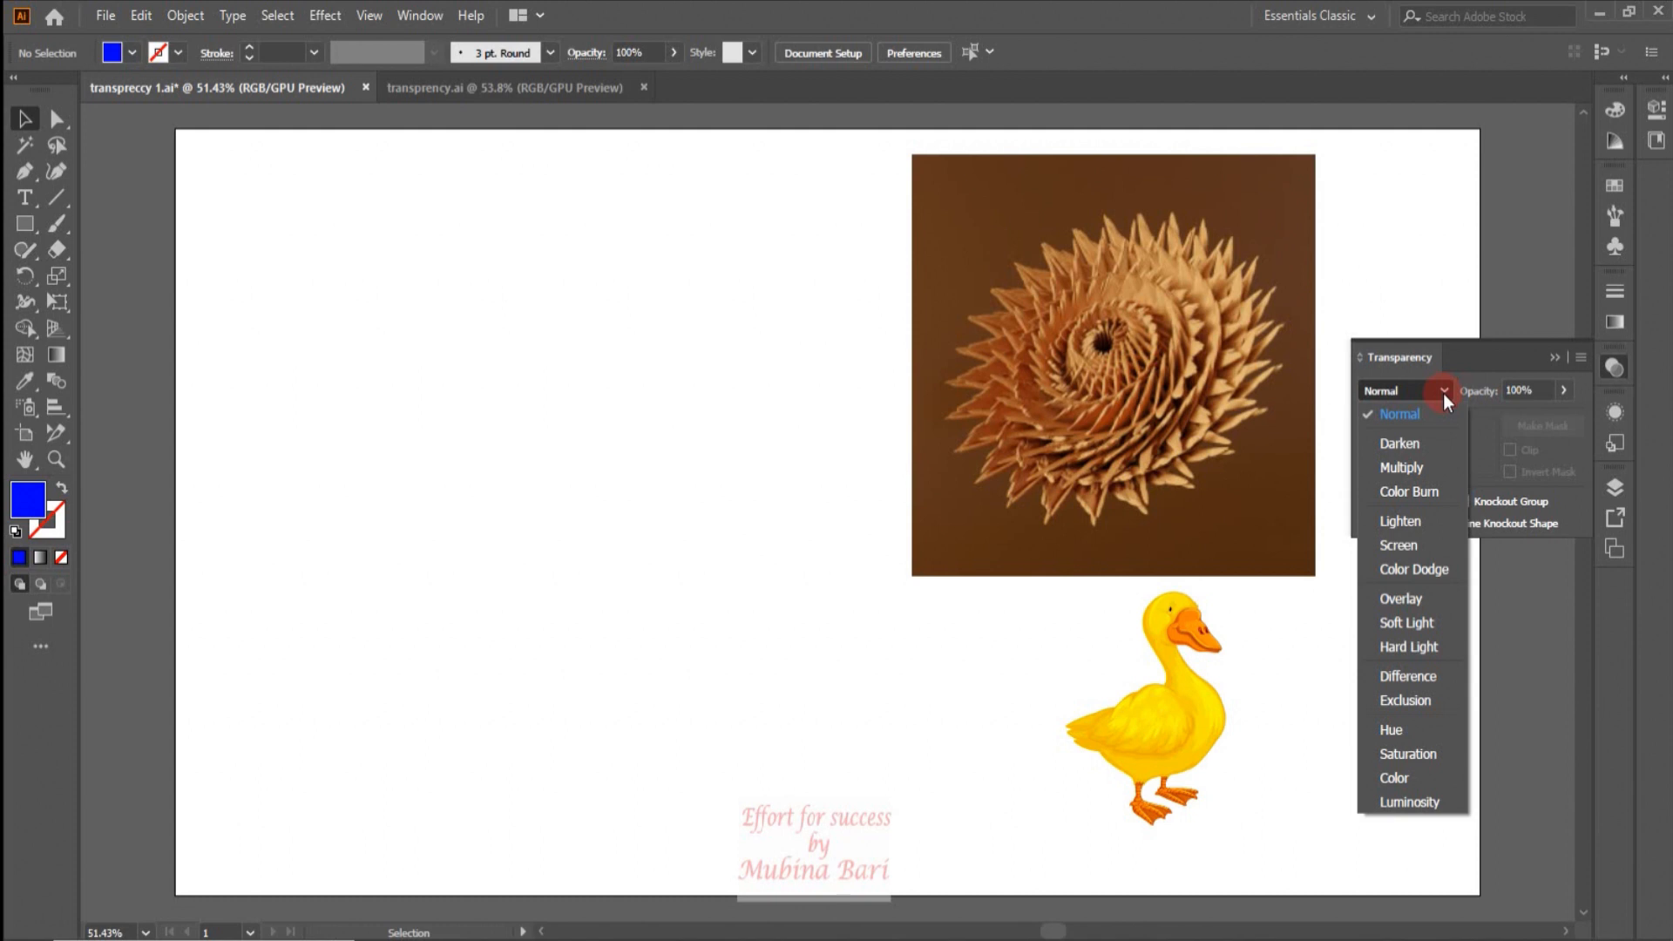
{"action": "left_click", "coordinate": [1443, 393]}
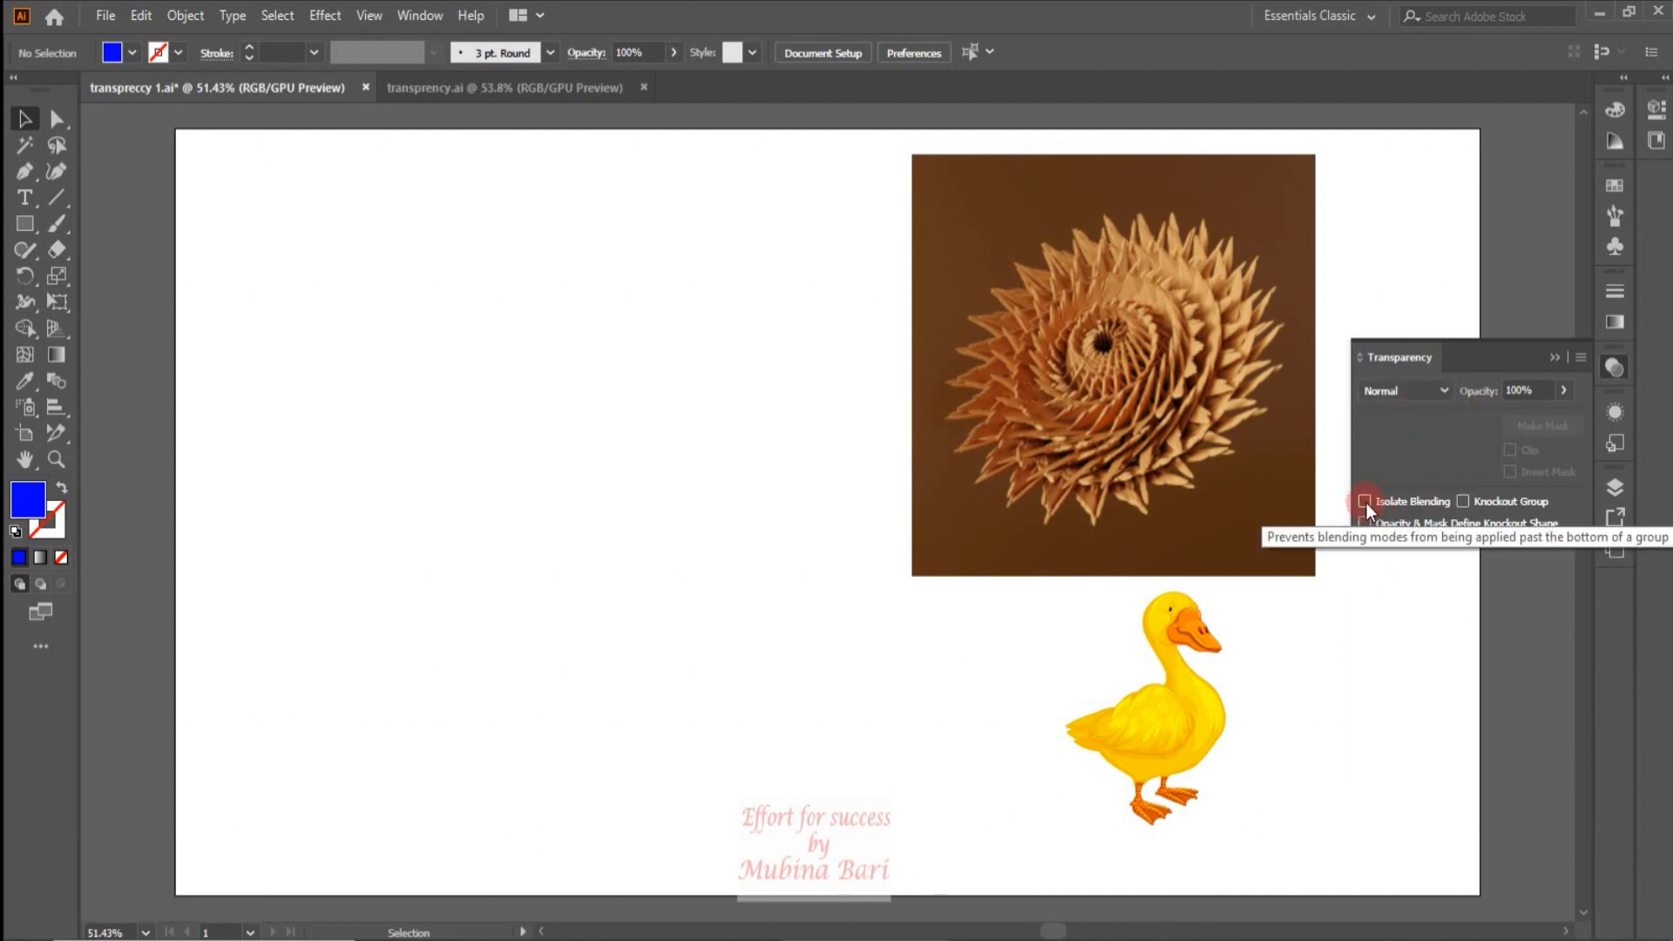
{"action": "left_click", "coordinate": [1580, 354]}
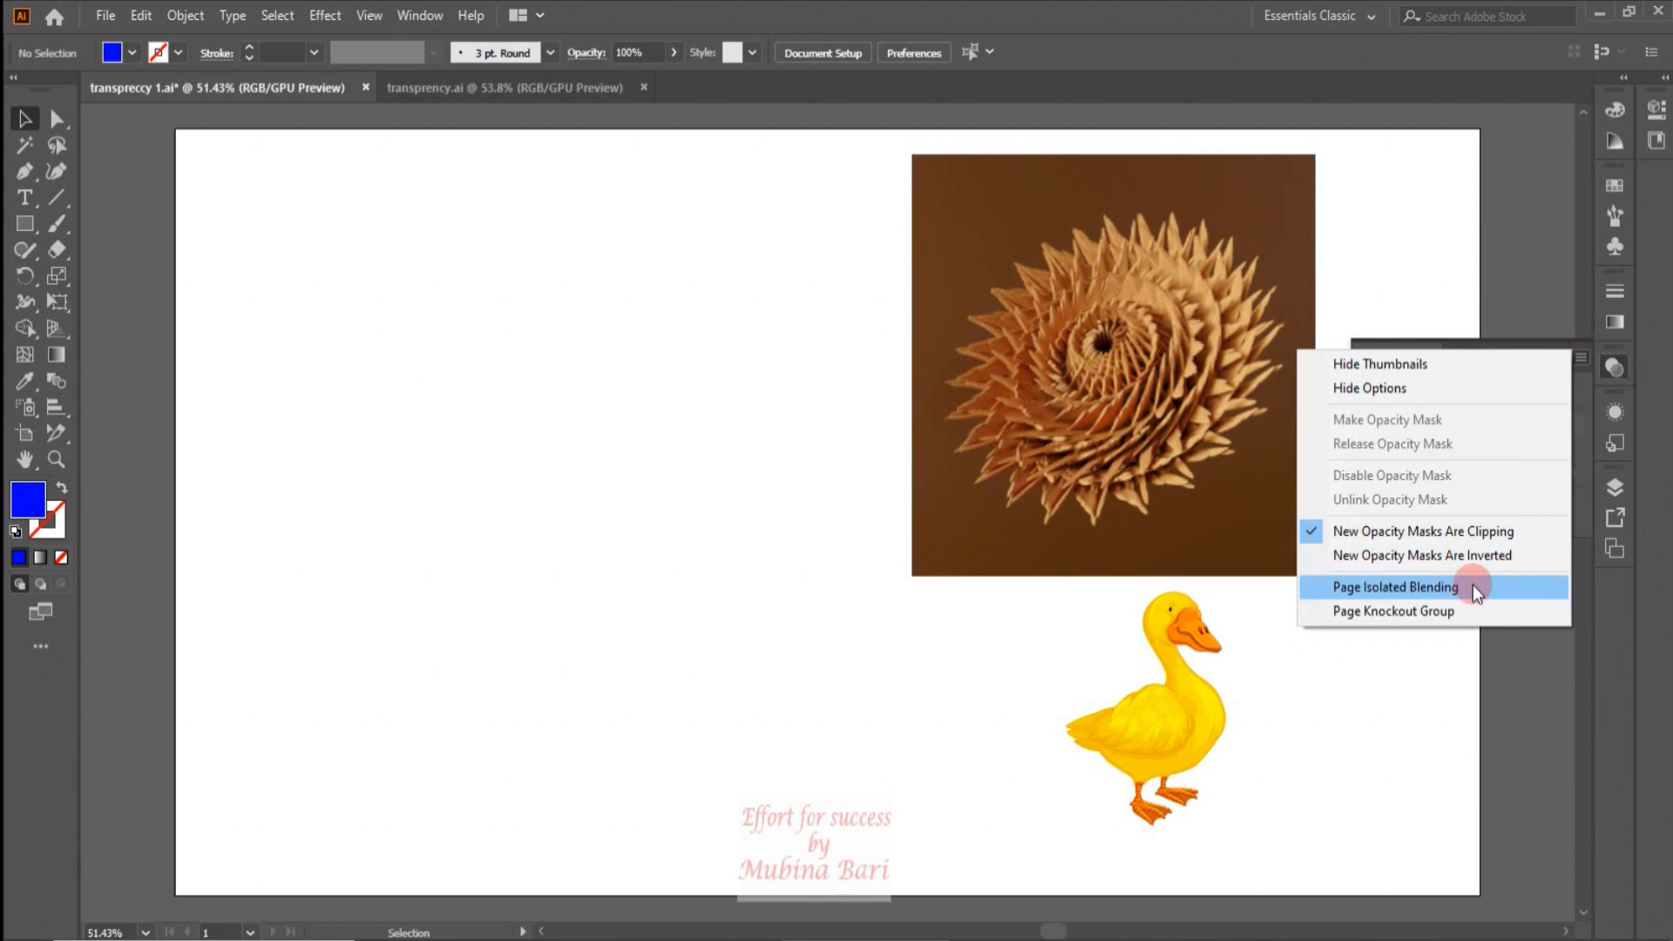
{"action": "left_click", "coordinate": [1453, 644]}
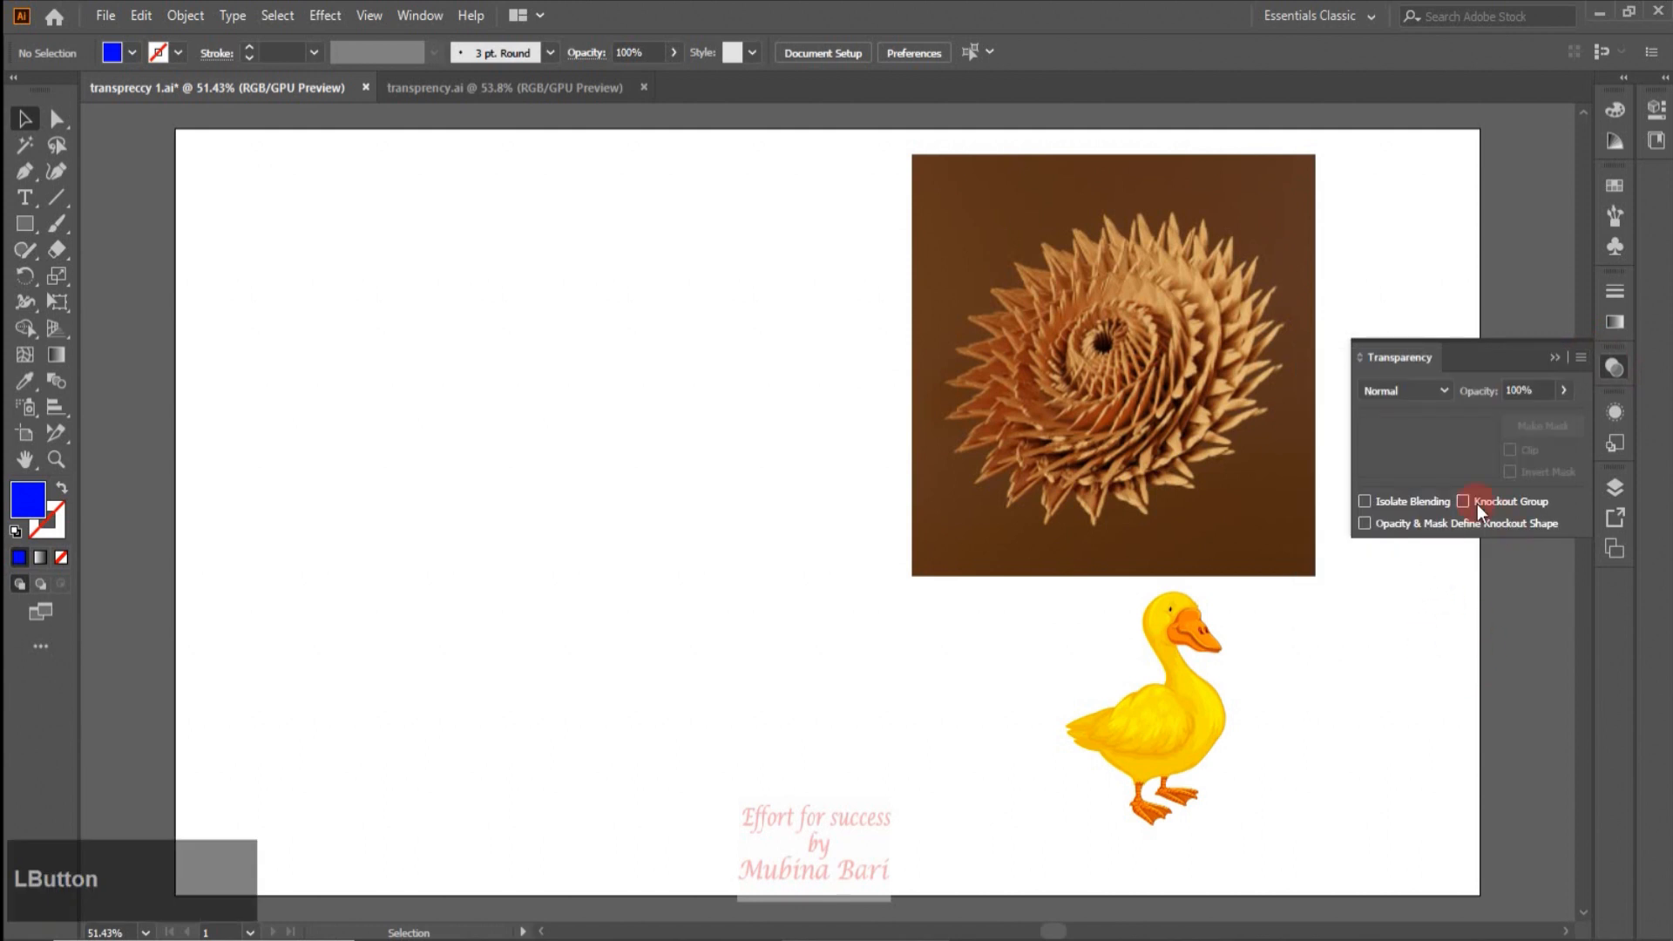
{"action": "left_click", "coordinate": [1385, 532]}
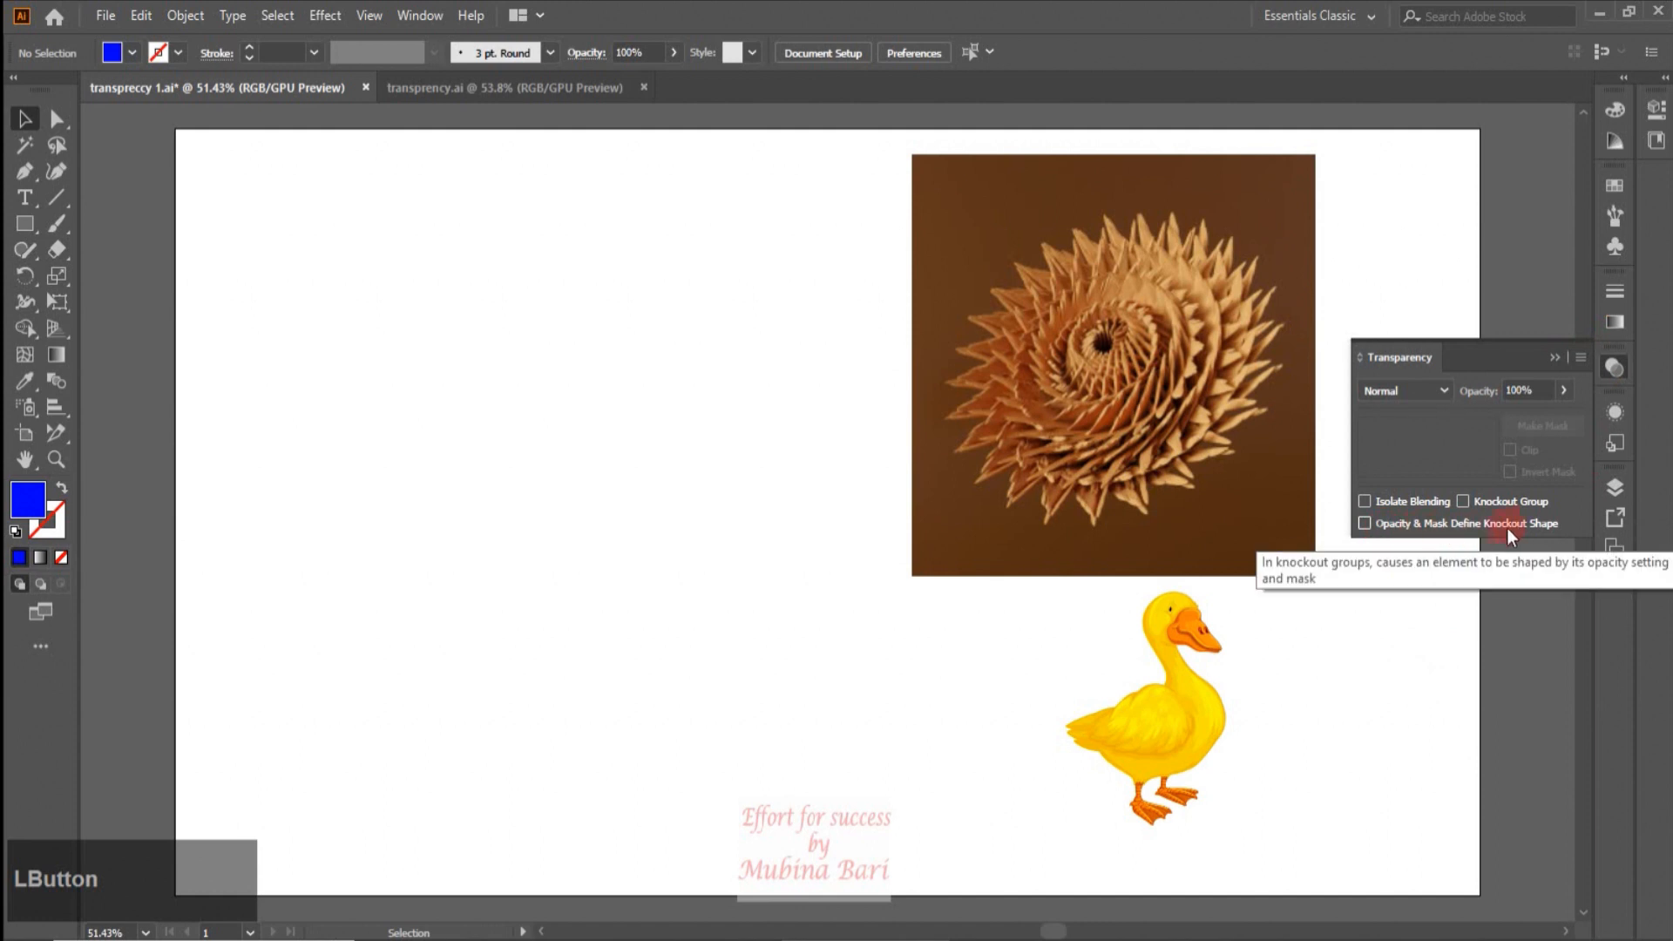
{"action": "left_click", "coordinate": [1583, 358]}
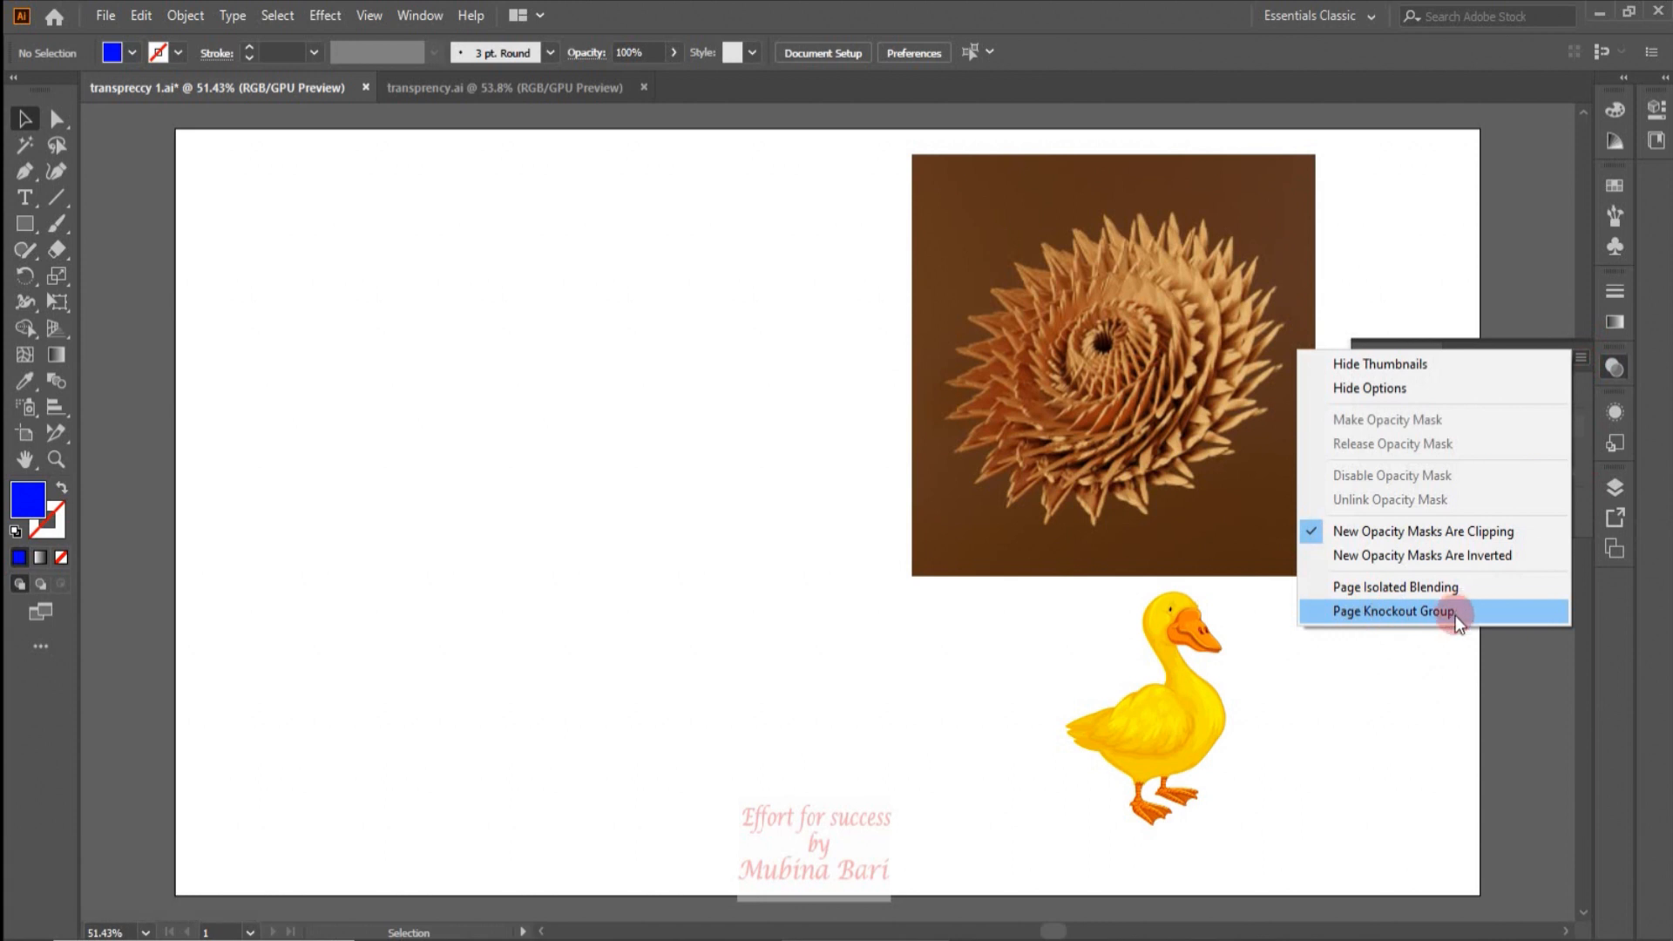
{"action": "left_click", "coordinate": [1451, 641]}
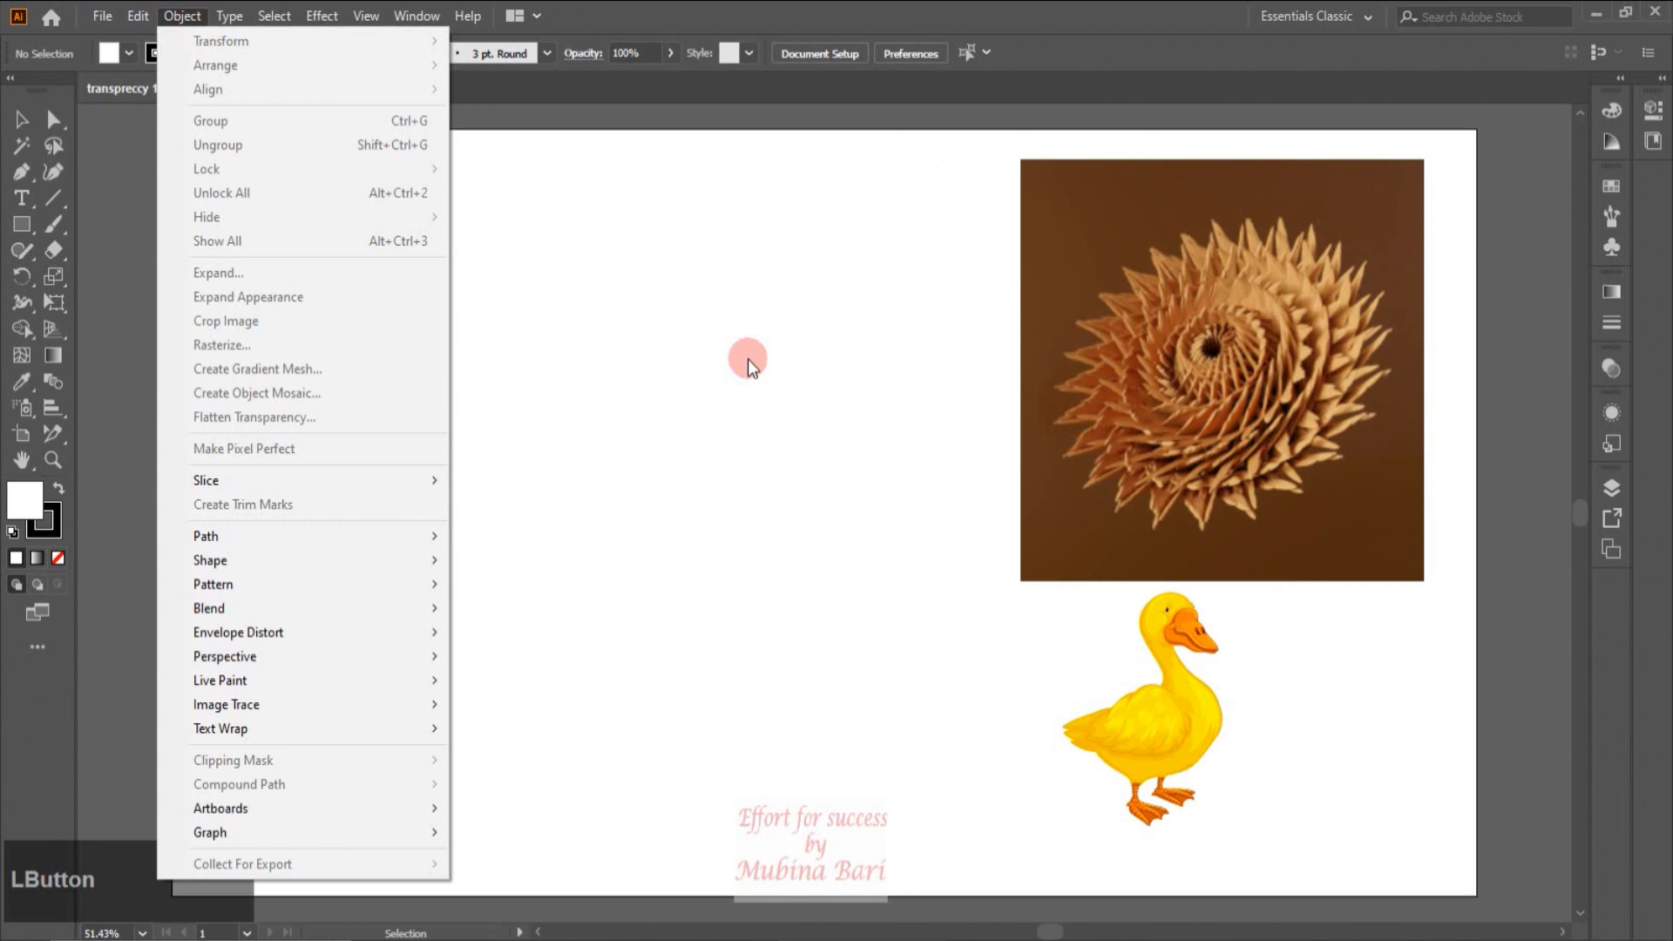
{"action": "left_click", "coordinate": [747, 359]}
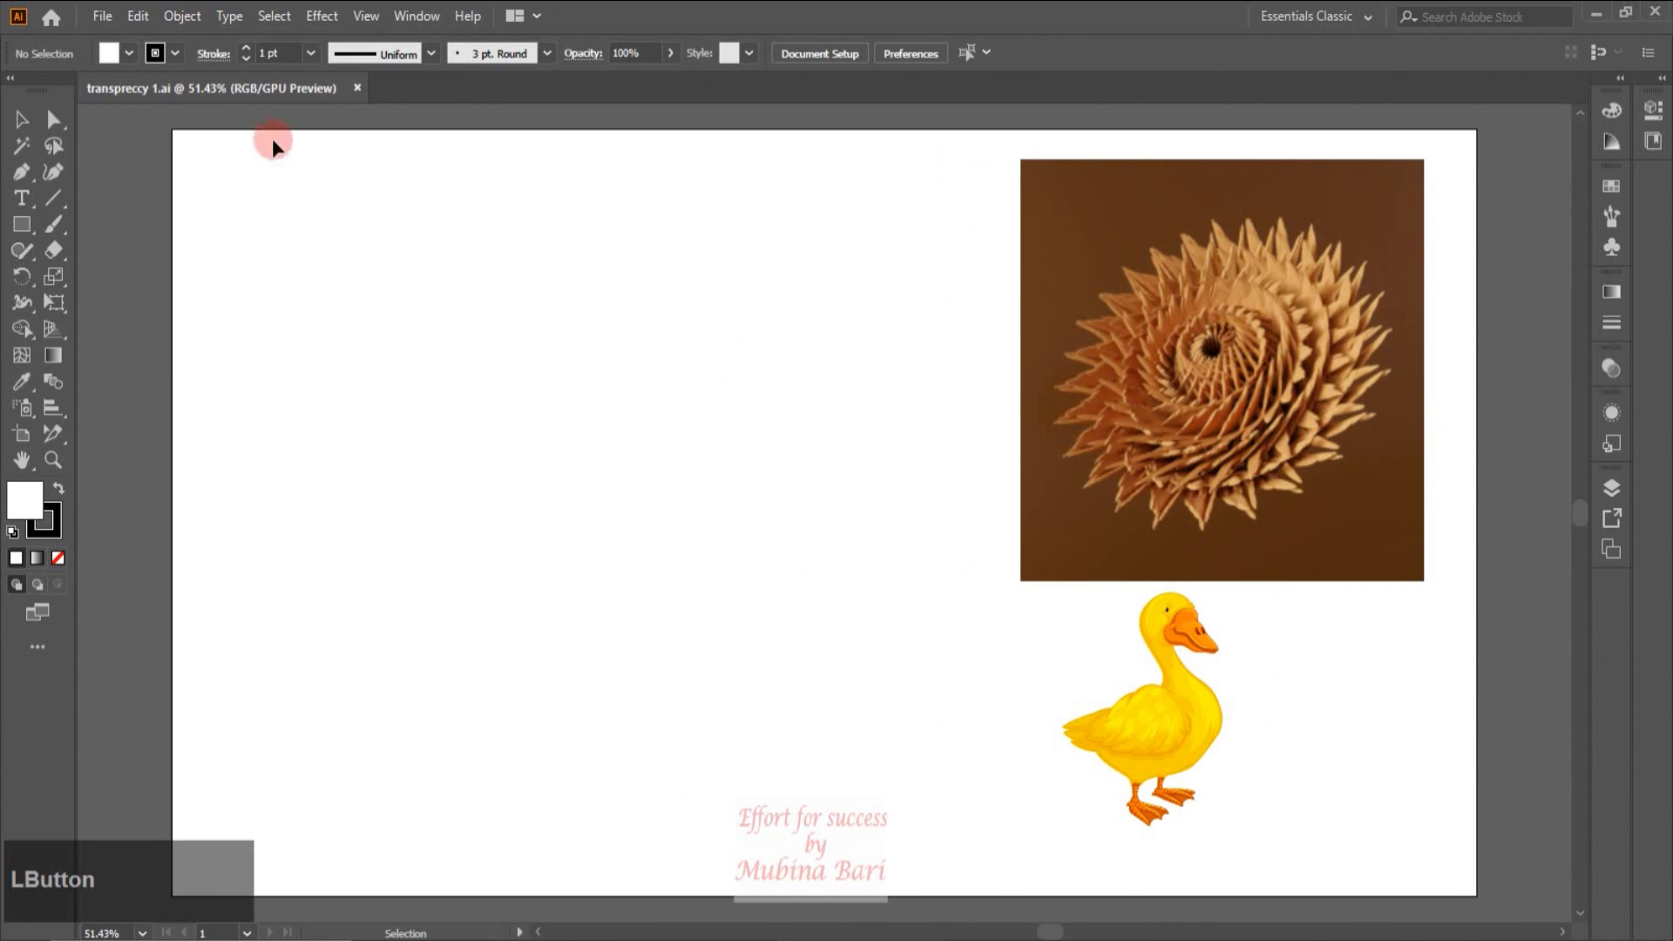
{"action": "left_click", "coordinate": [181, 15]}
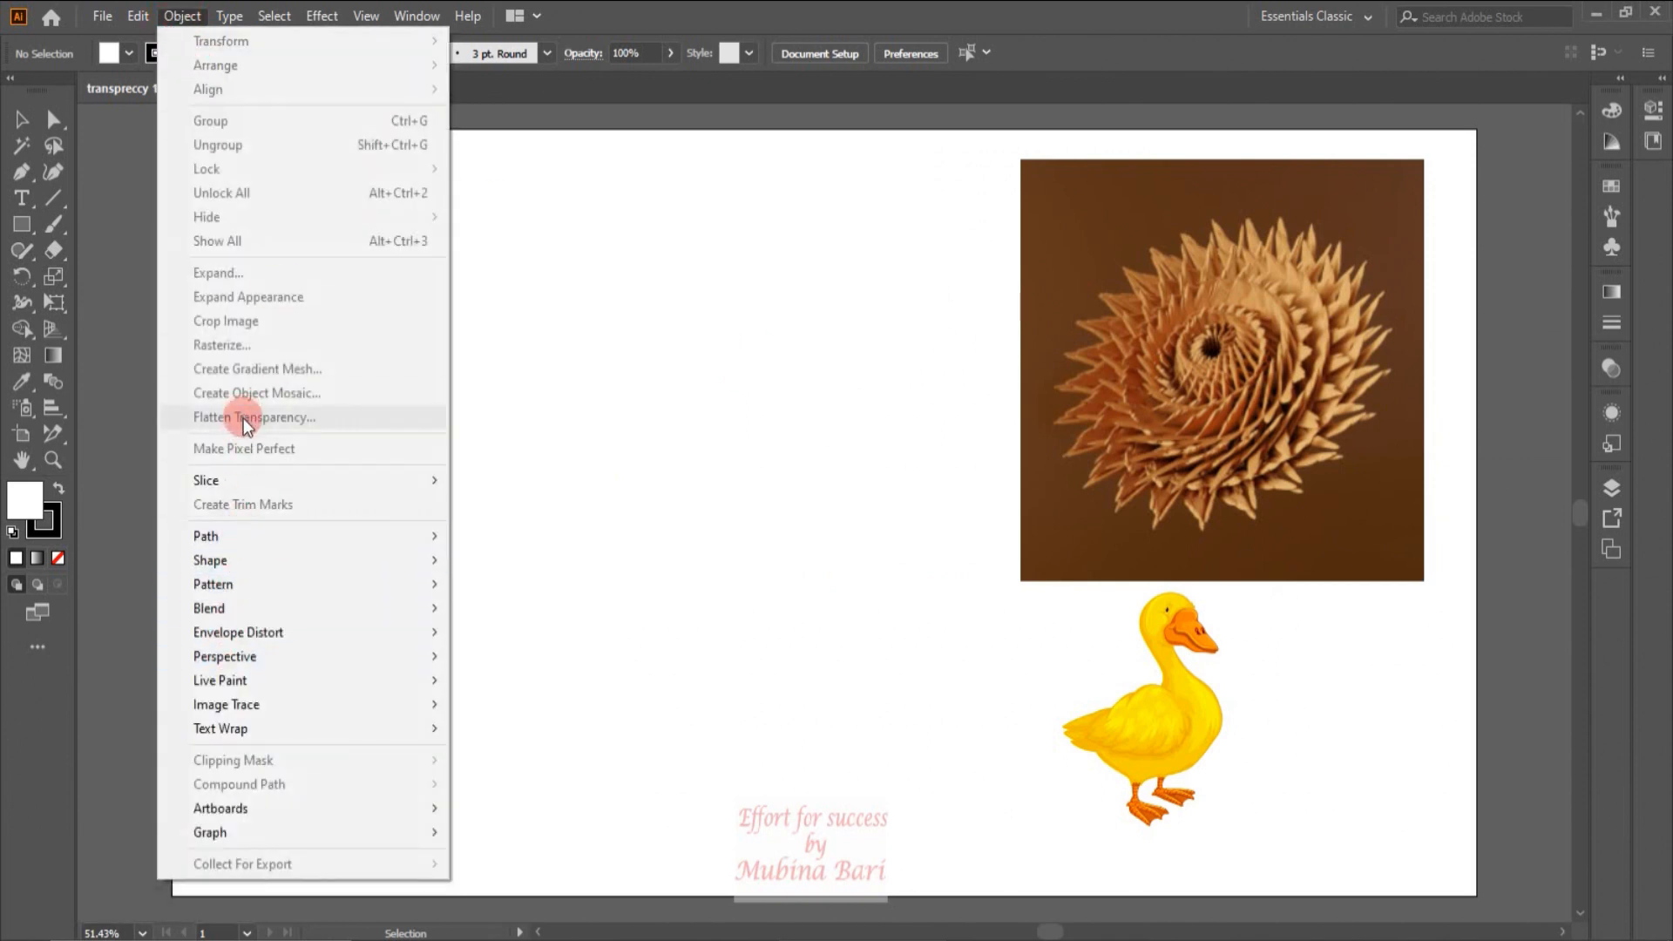
{"action": "left_click", "coordinate": [136, 18]}
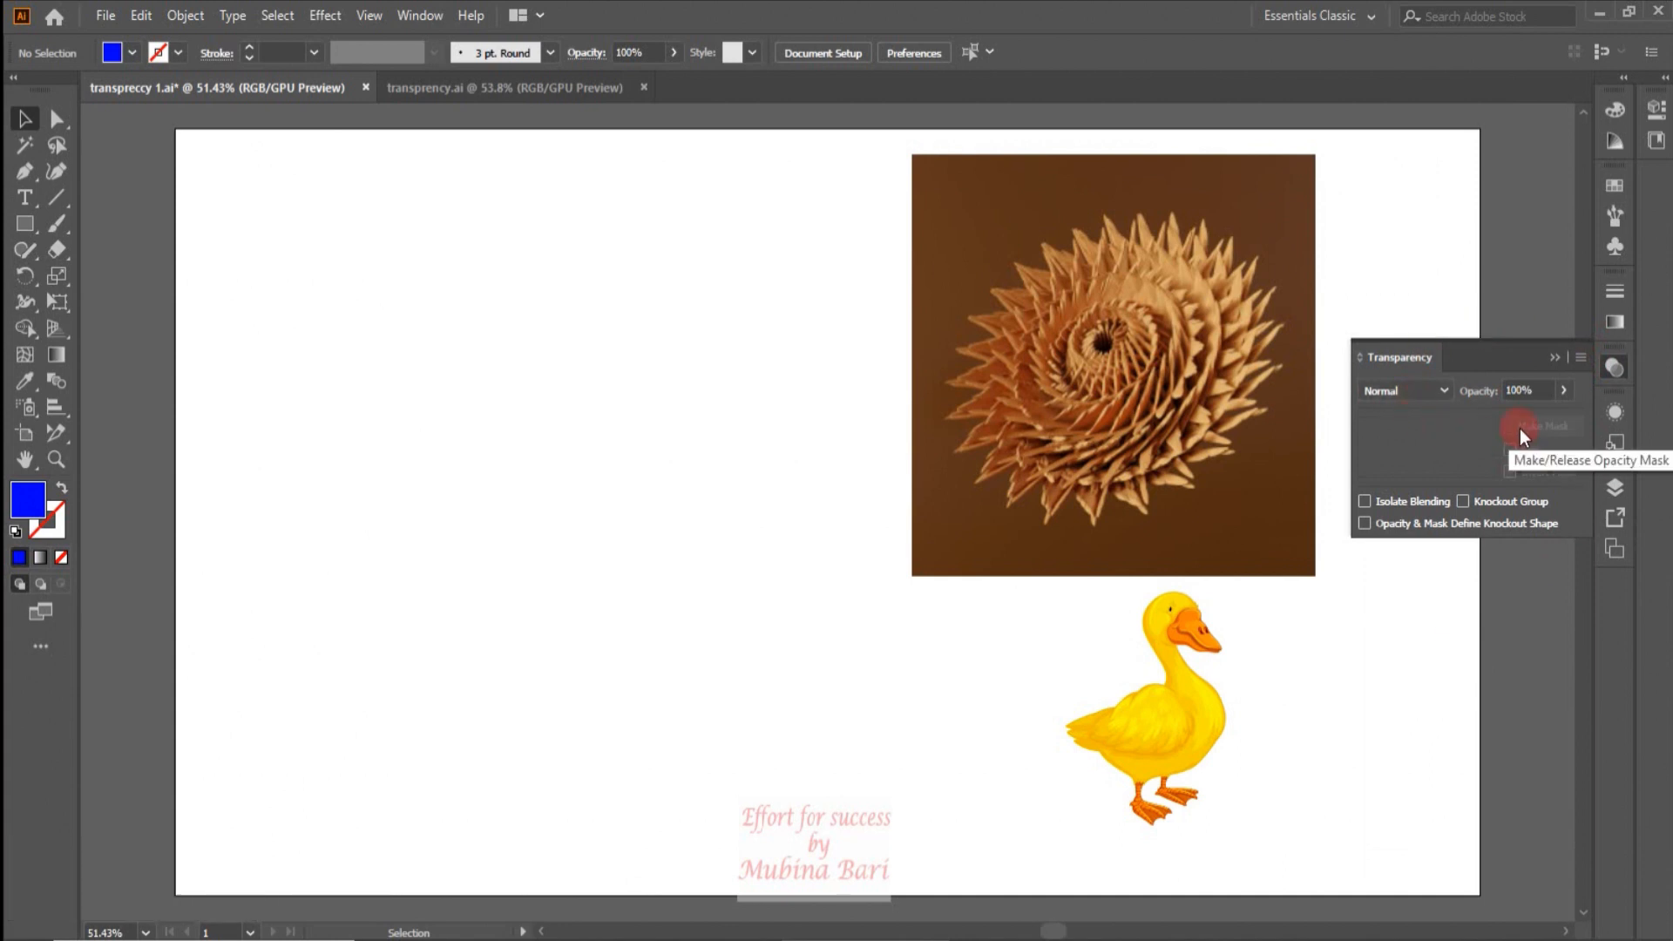
{"action": "left_click", "coordinate": [1573, 359]}
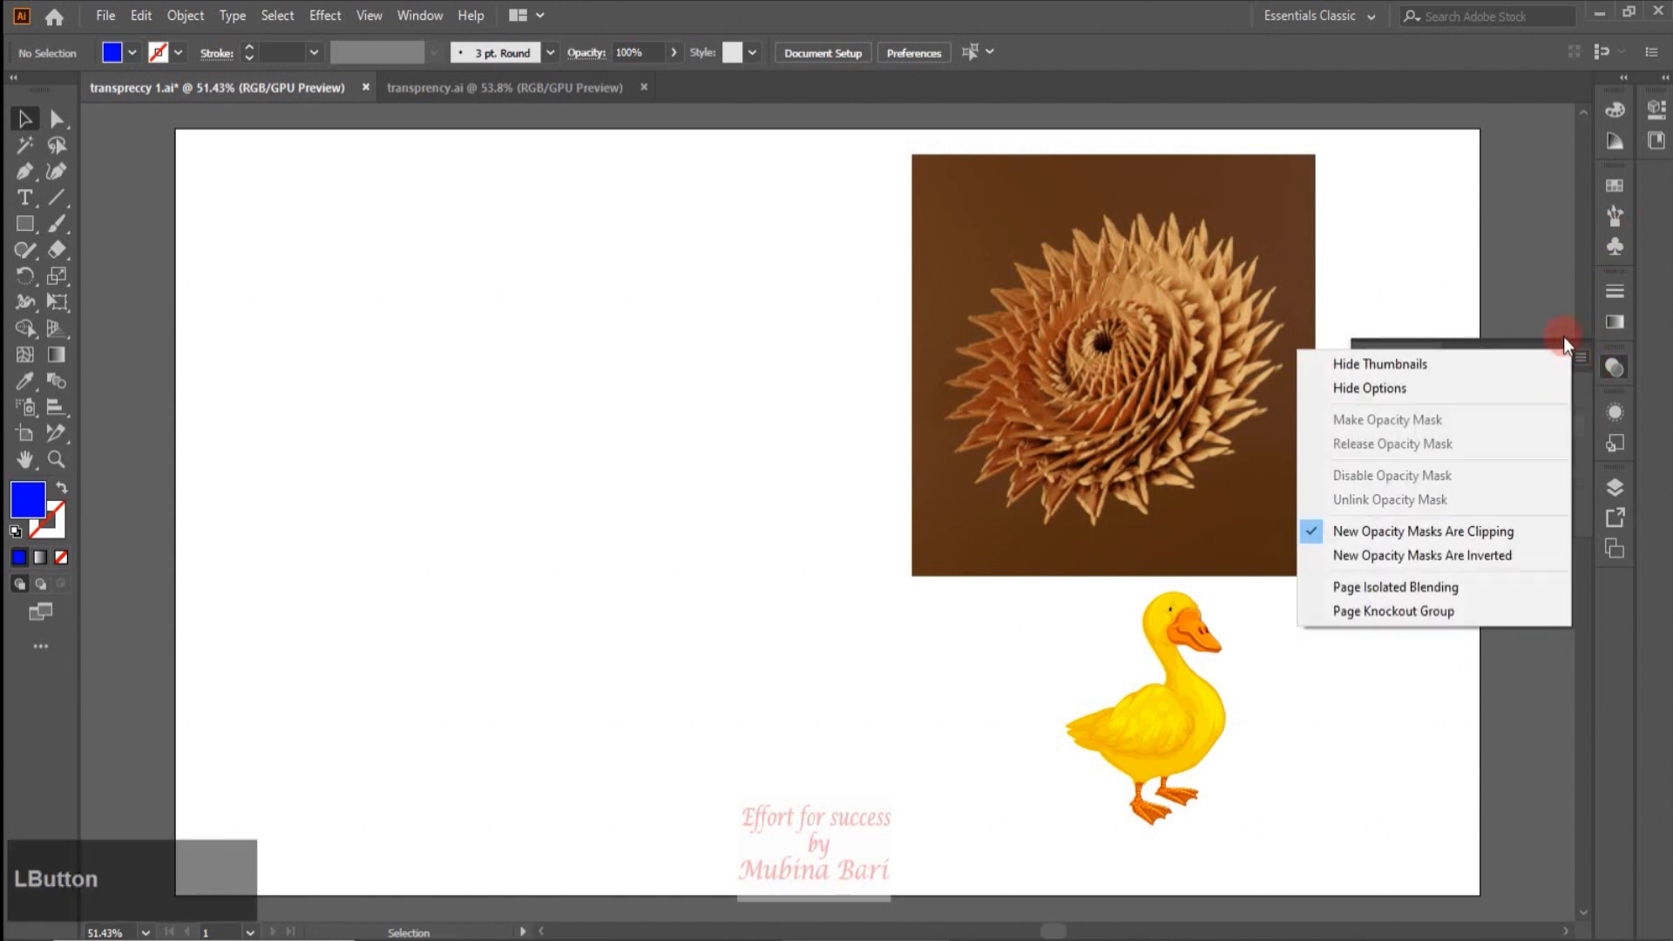
{"action": "left_click", "coordinate": [1389, 736]}
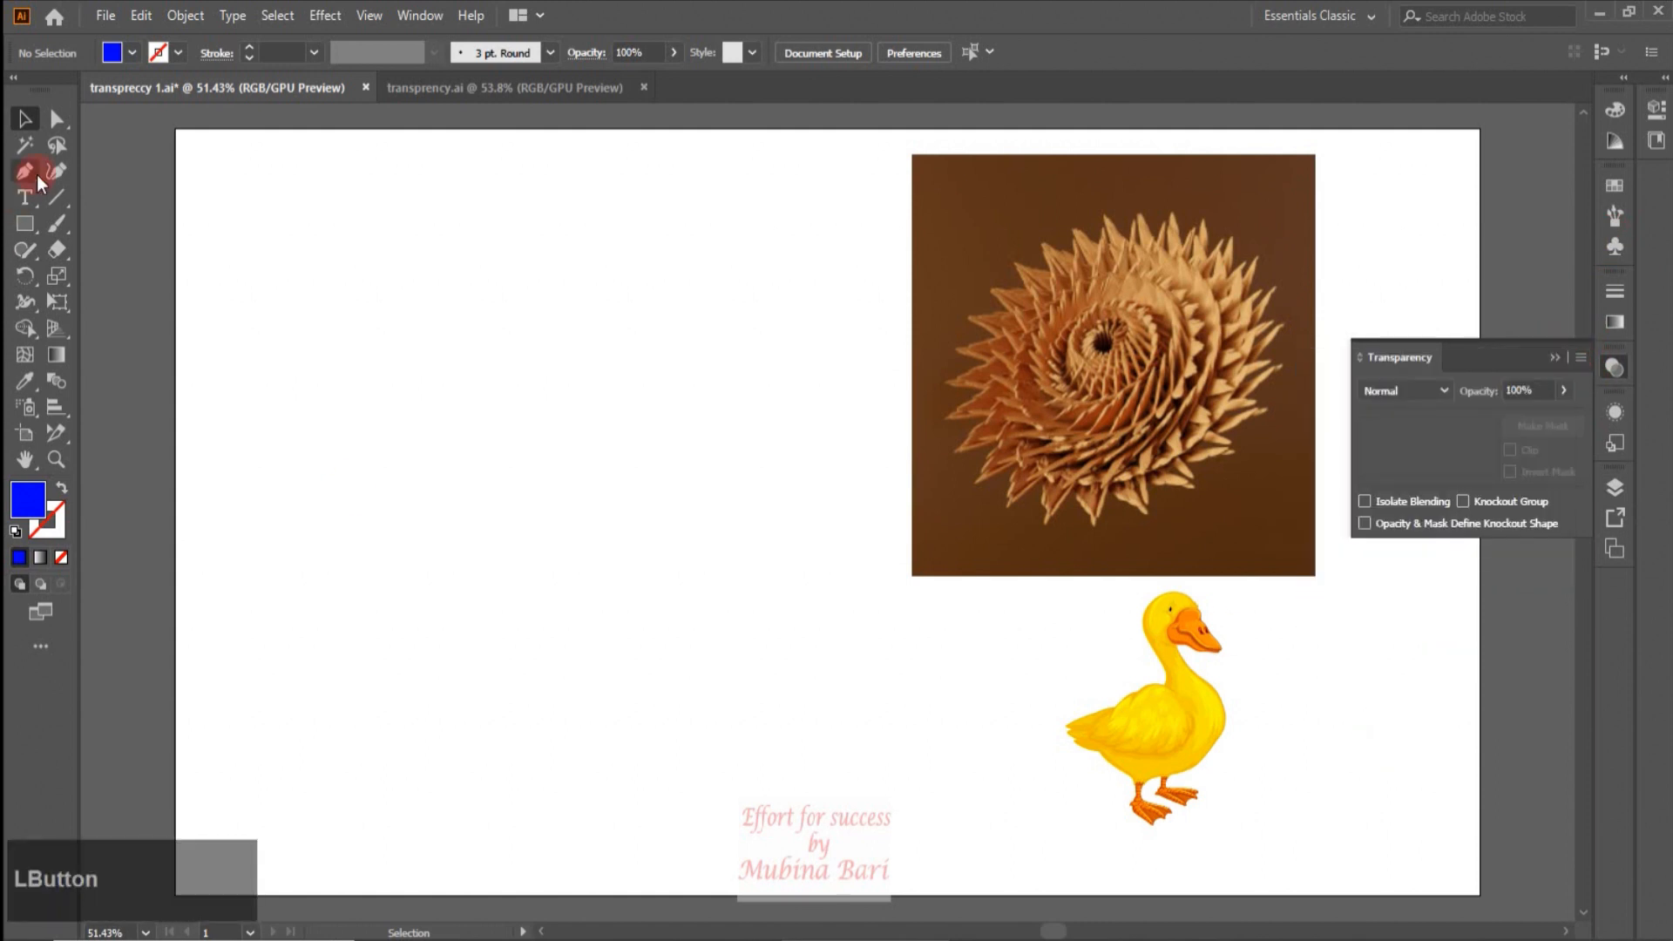
Step: Draw a rectangle about 138 × 165 px in the empty area of the artboard and fill it with RGB Blue
{"action": "left_click", "coordinate": [24, 223]}
{"action": "left_click_drag", "start_coordinate": [265, 314], "coordinate": [360, 431]}
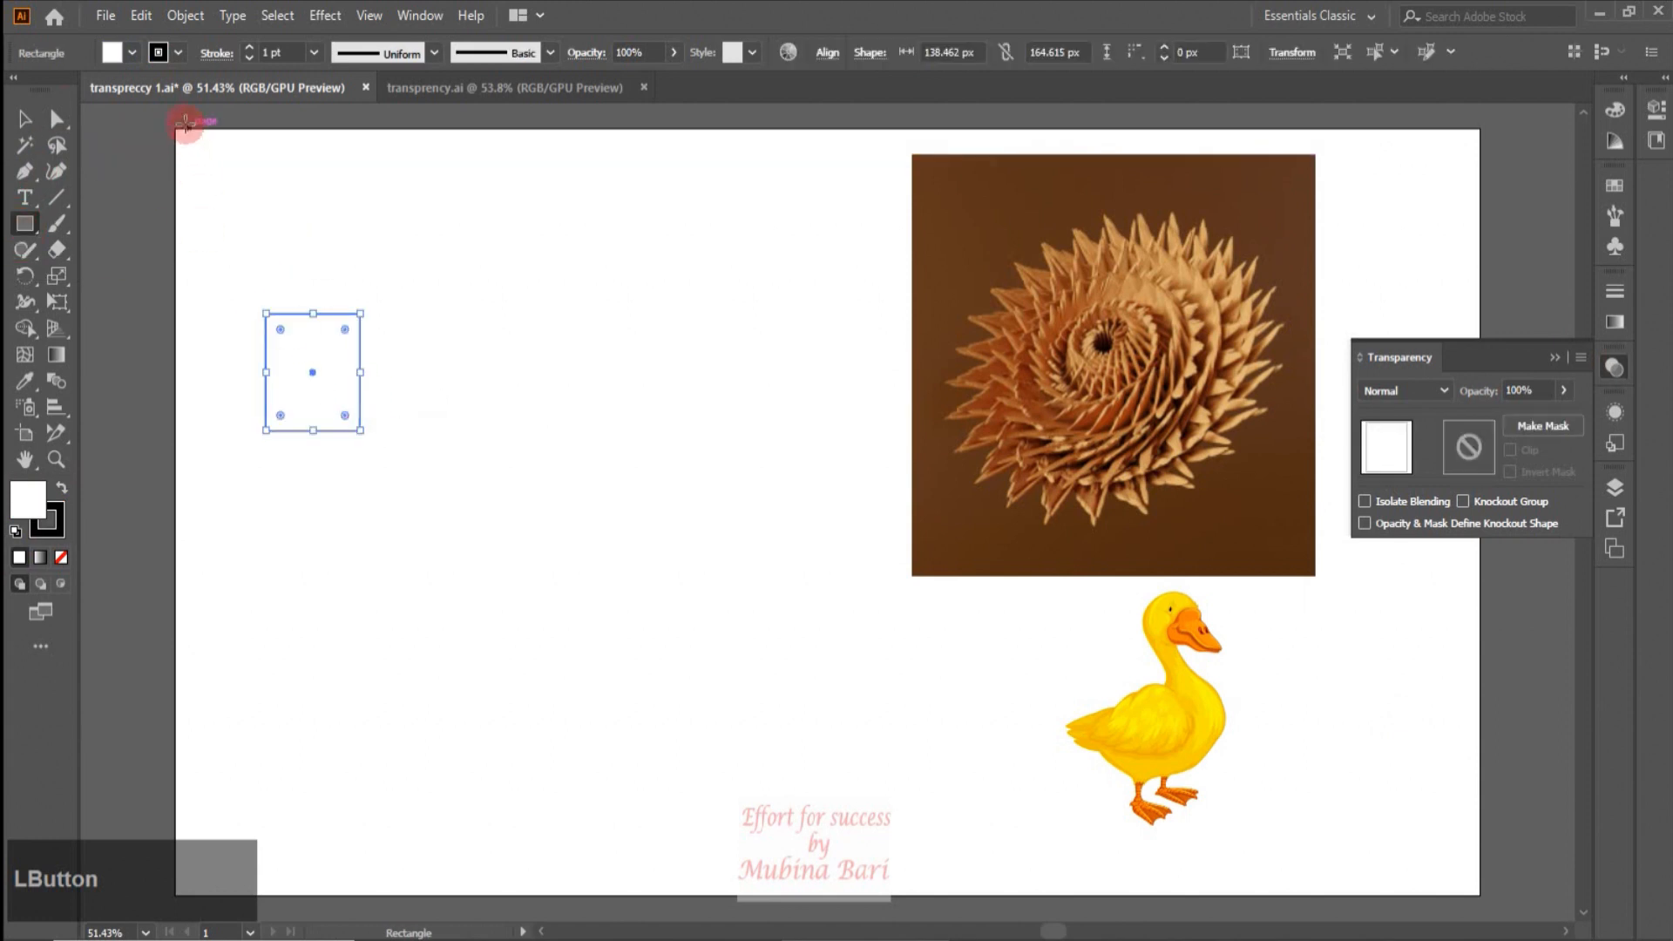
{"action": "left_click", "coordinate": [133, 52]}
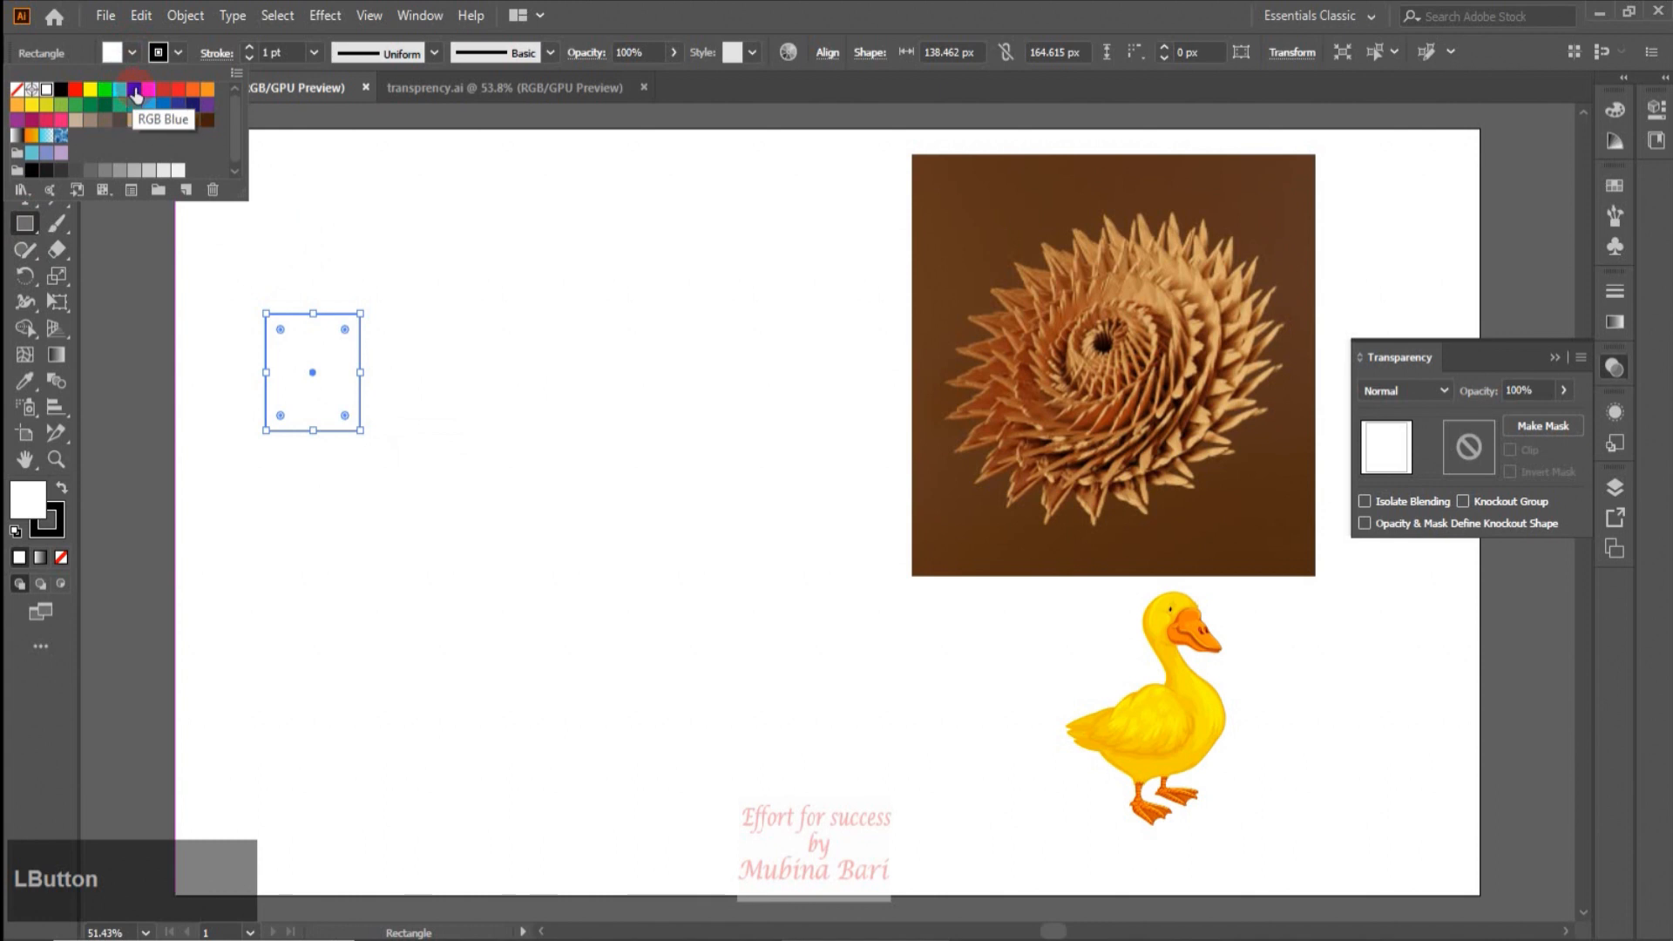
{"action": "left_click", "coordinate": [133, 90]}
{"action": "left_click", "coordinate": [266, 237]}
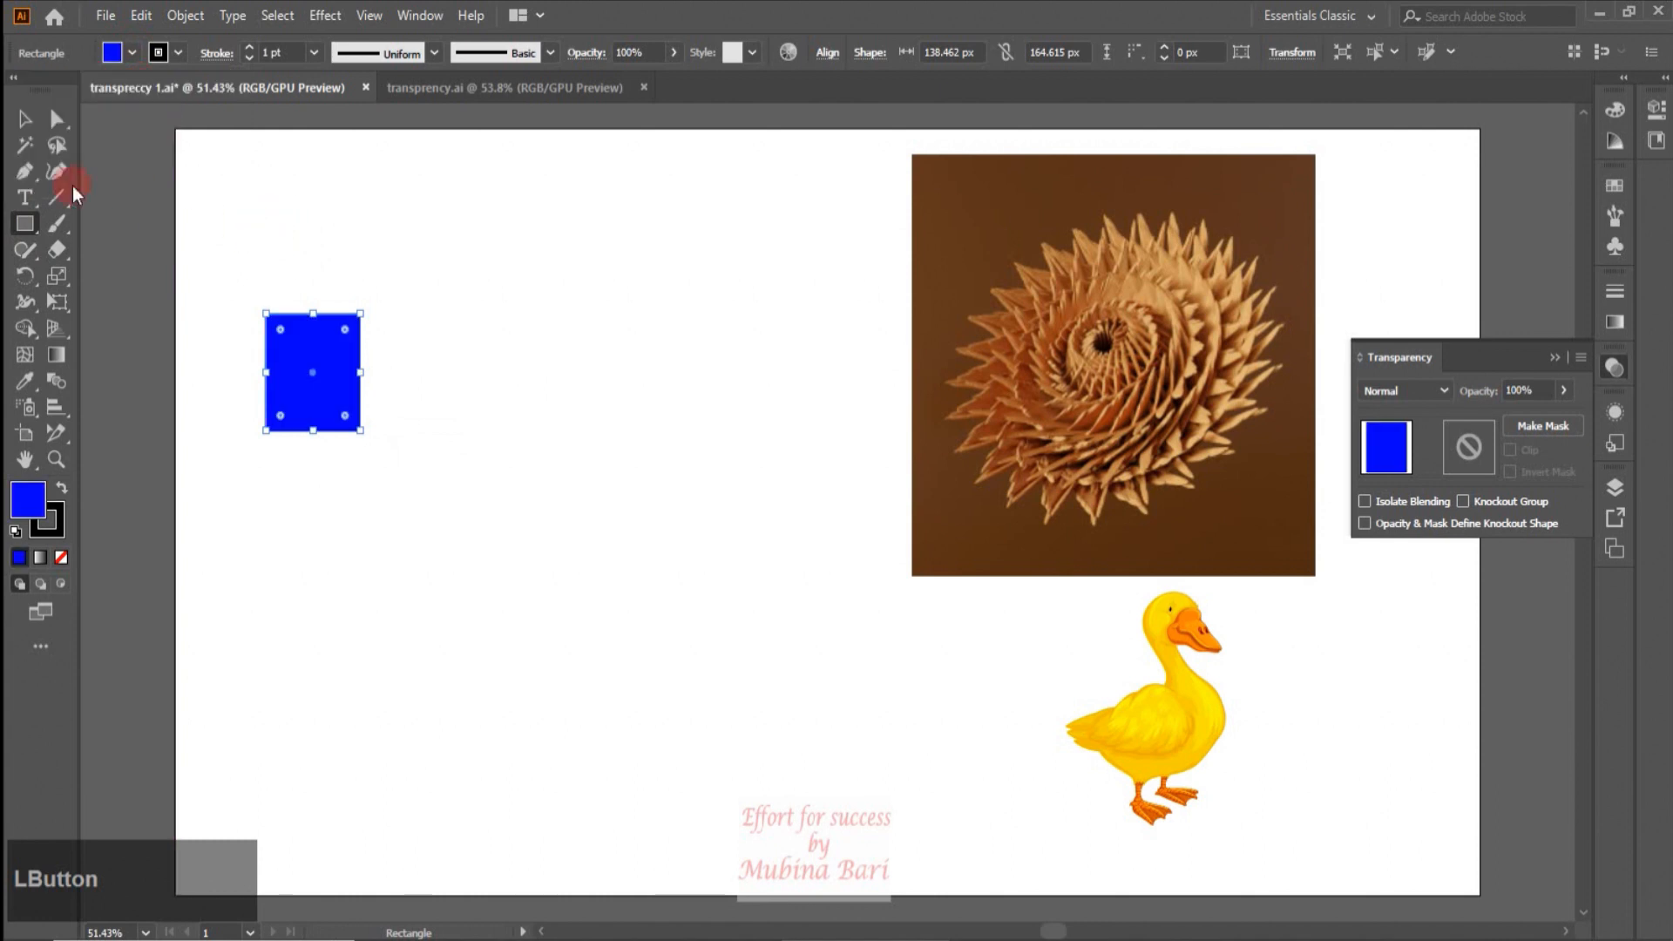
{"action": "key", "text": "v"}
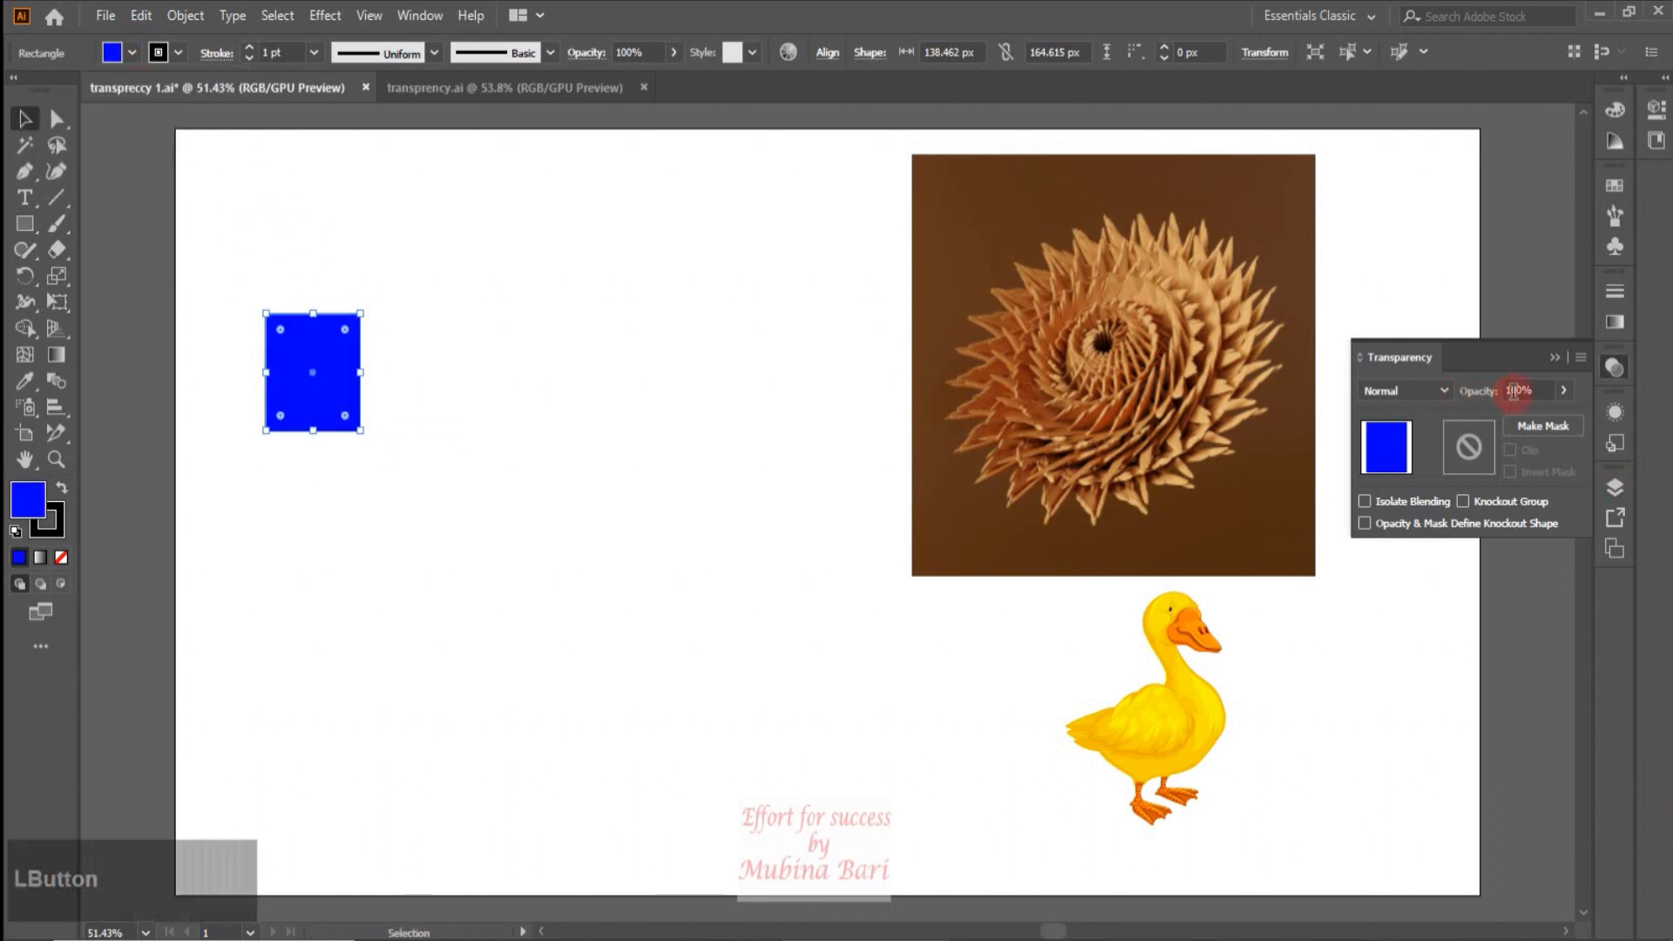
Step: Lower the blue rectangle's opacity in stages to 67%, 40% and finally 0%
{"action": "left_click", "coordinate": [1563, 389]}
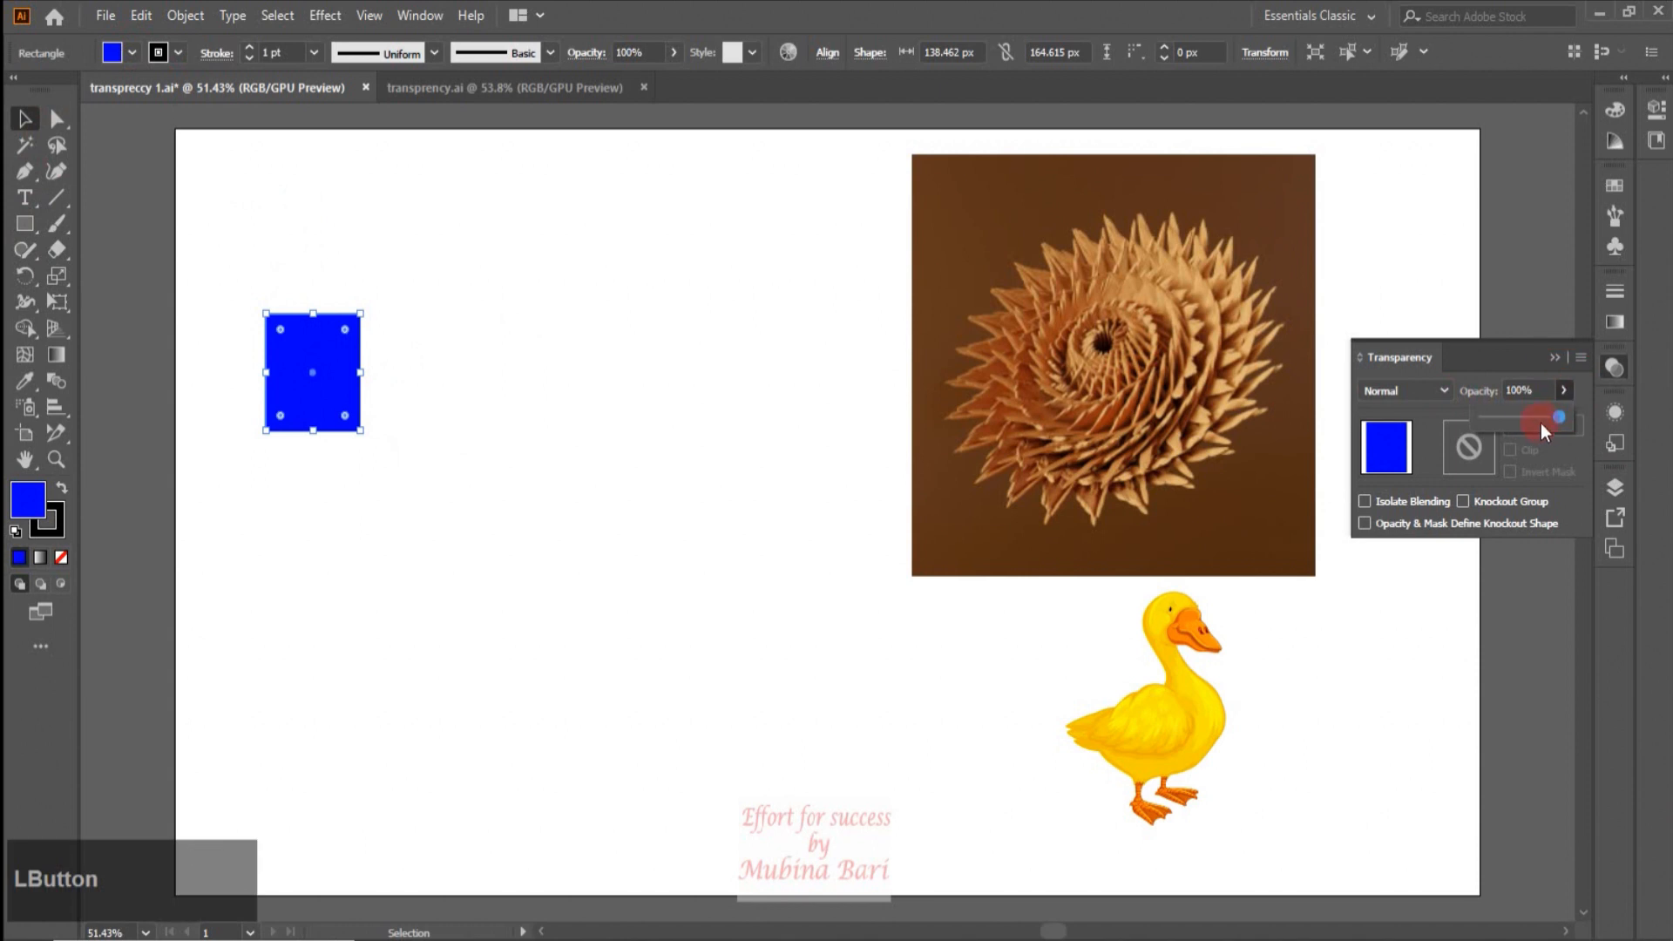
{"action": "left_click", "coordinate": [1534, 416]}
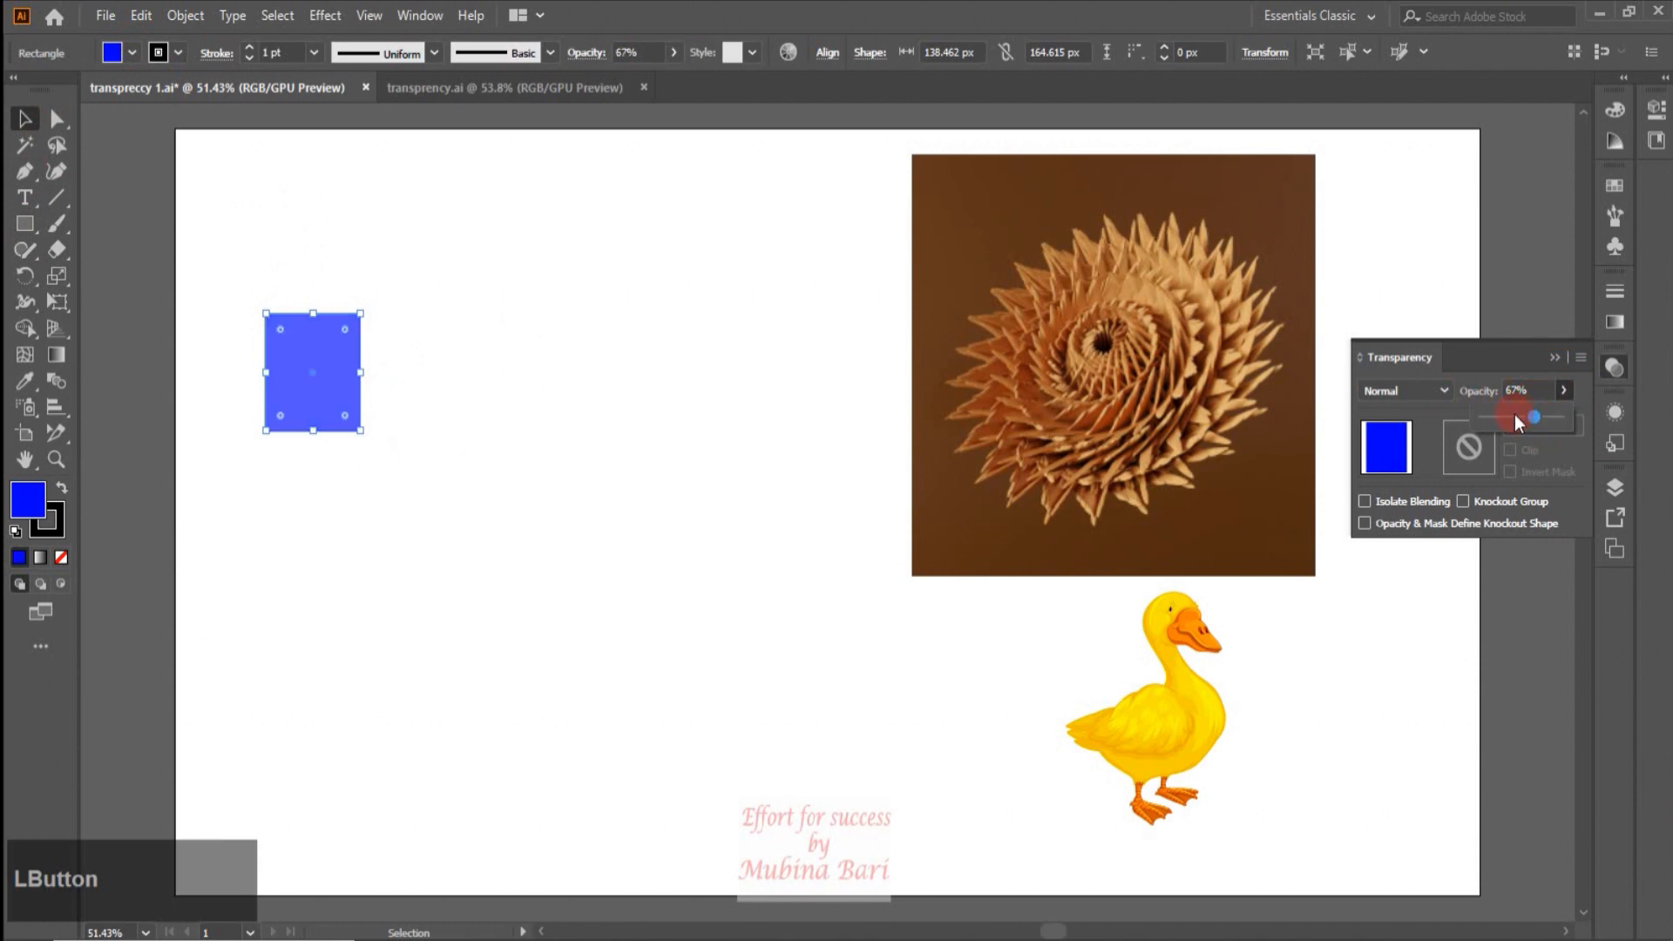
{"action": "left_click", "coordinate": [1514, 414]}
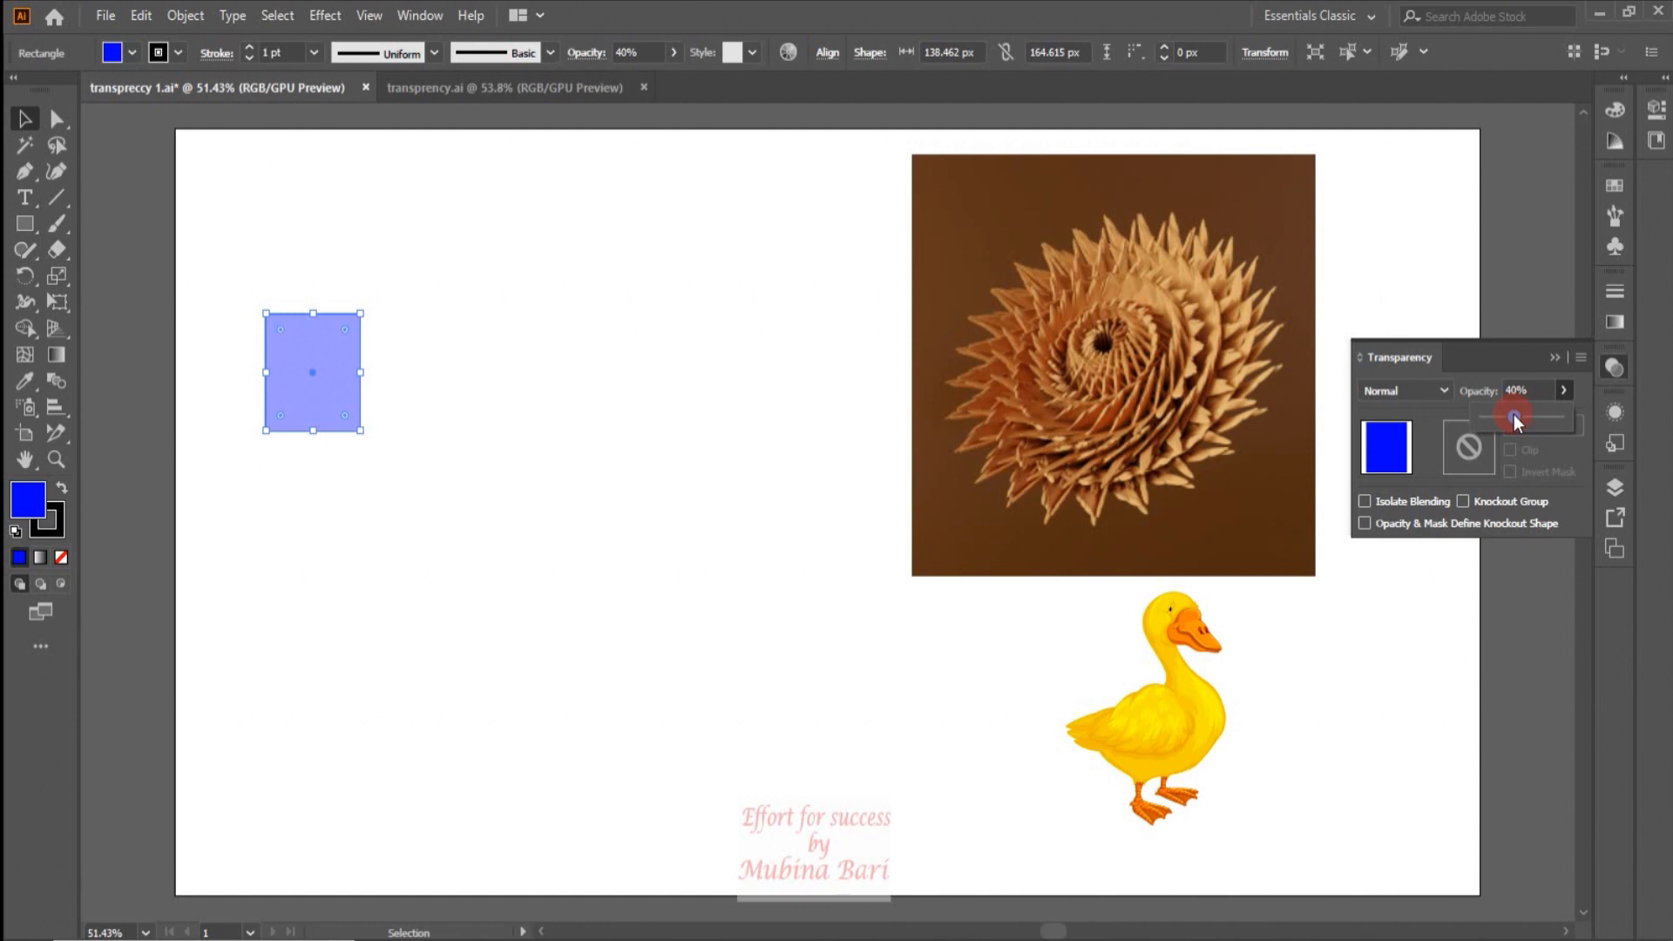
{"action": "left_click_drag", "start_coordinate": [1513, 415], "coordinate": [1474, 427]}
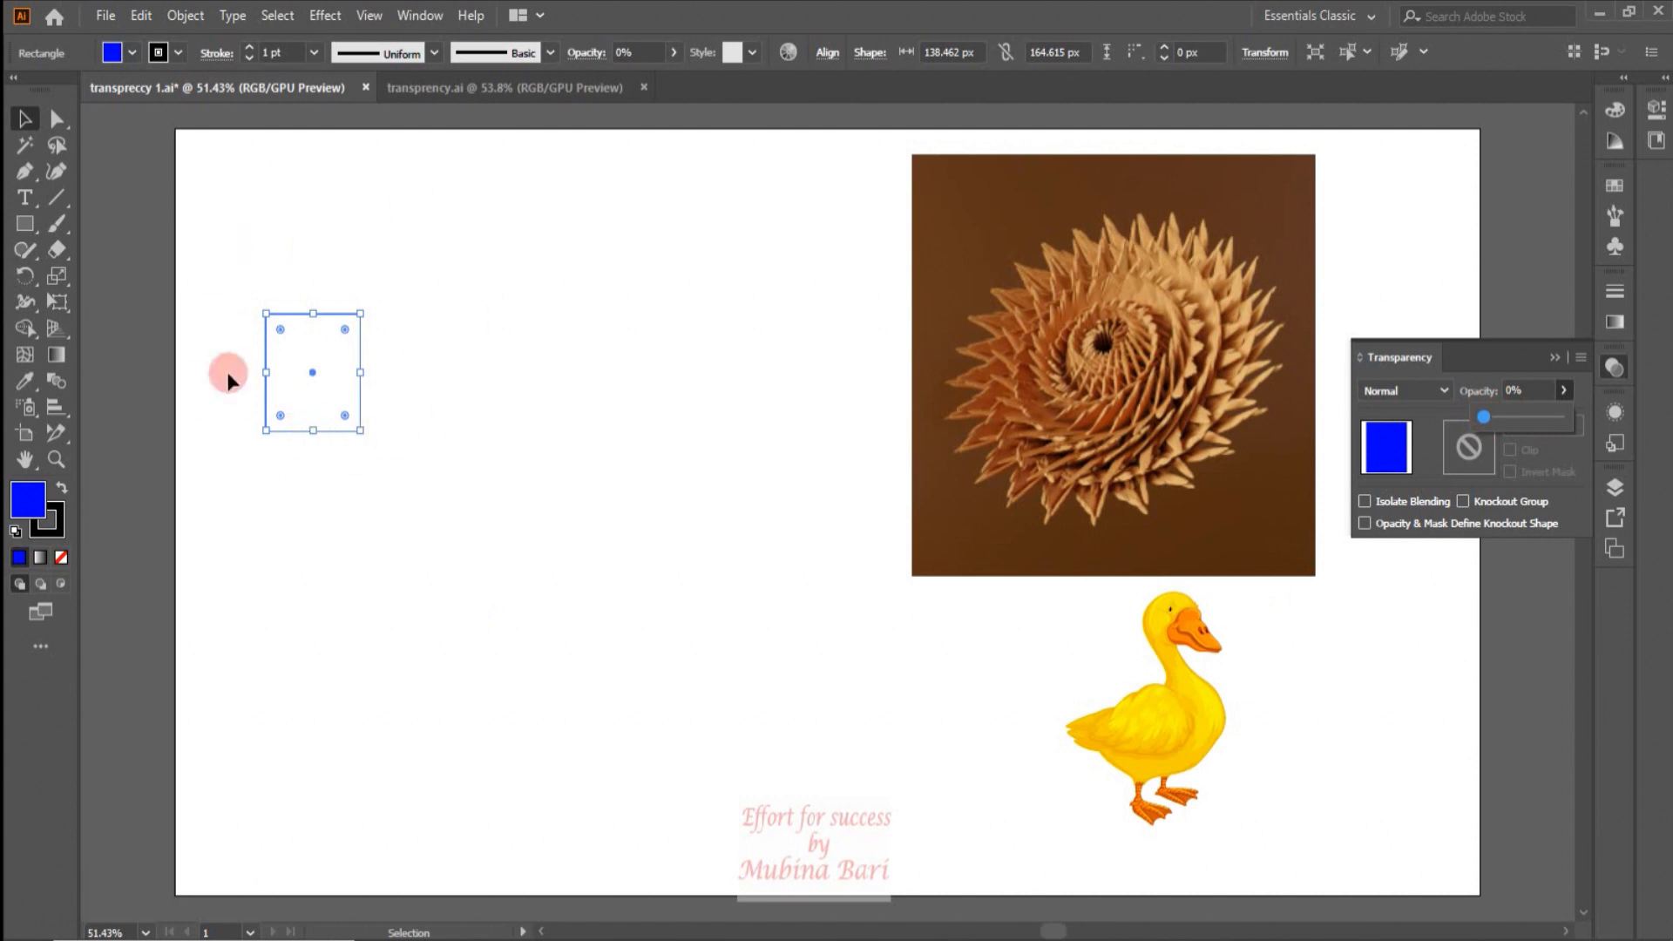
Step: Show the transparency grid and raise the blue rectangle's opacity first to 40% and finally to 100%
{"action": "left_click", "coordinate": [366, 16]}
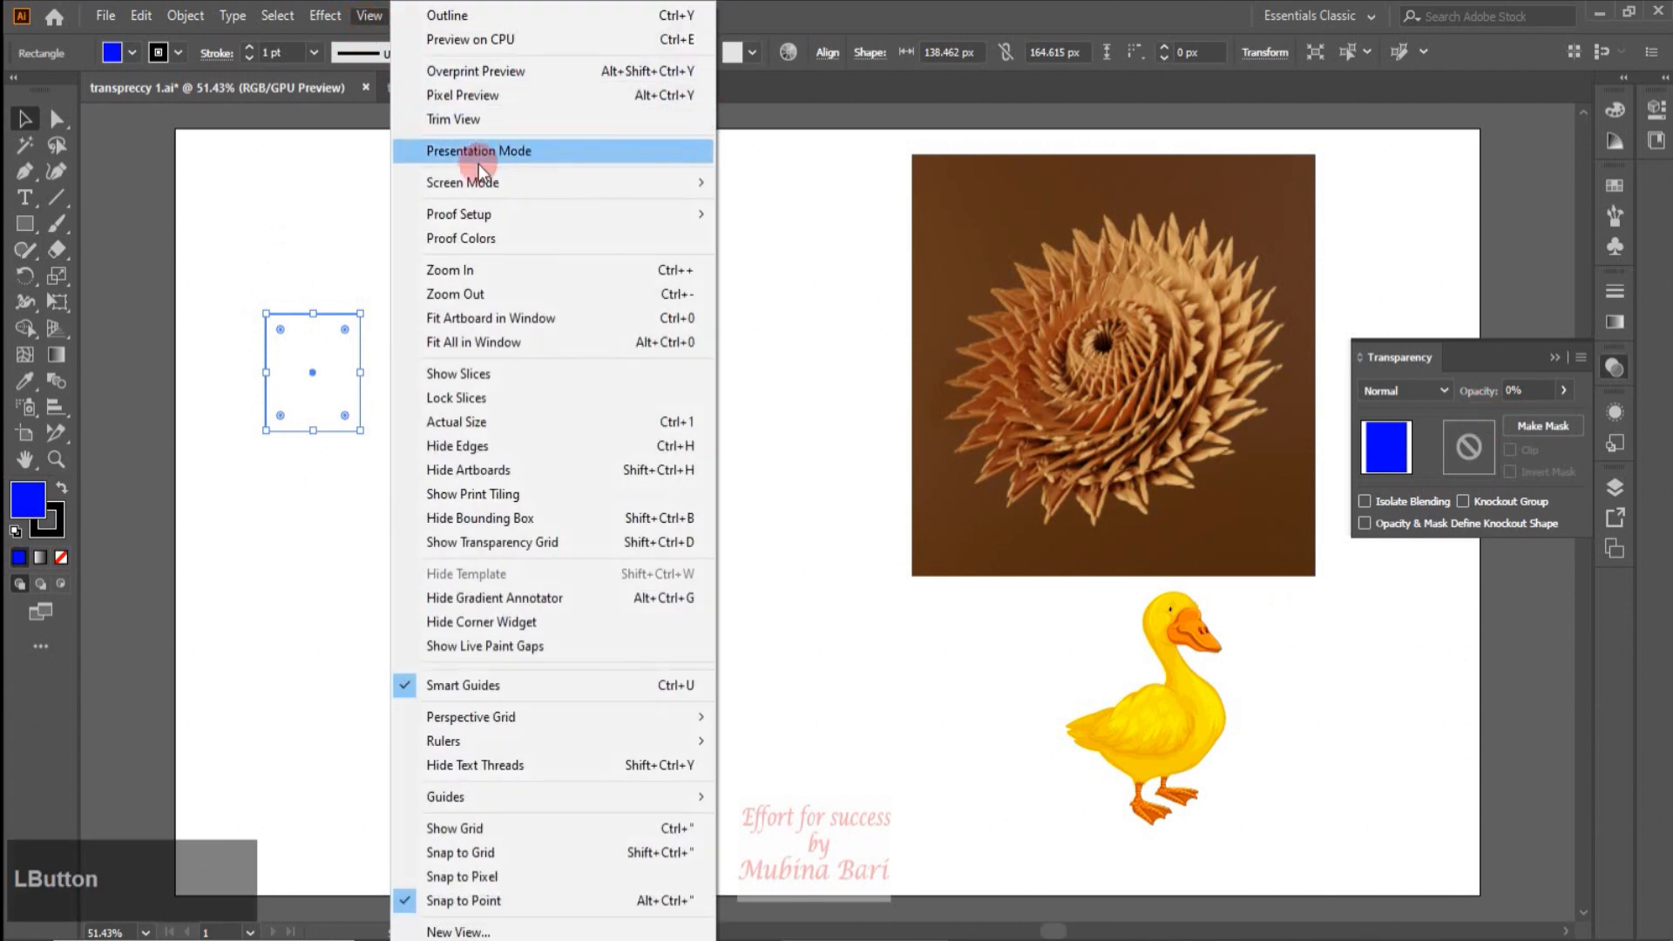
{"action": "left_click", "coordinate": [493, 541]}
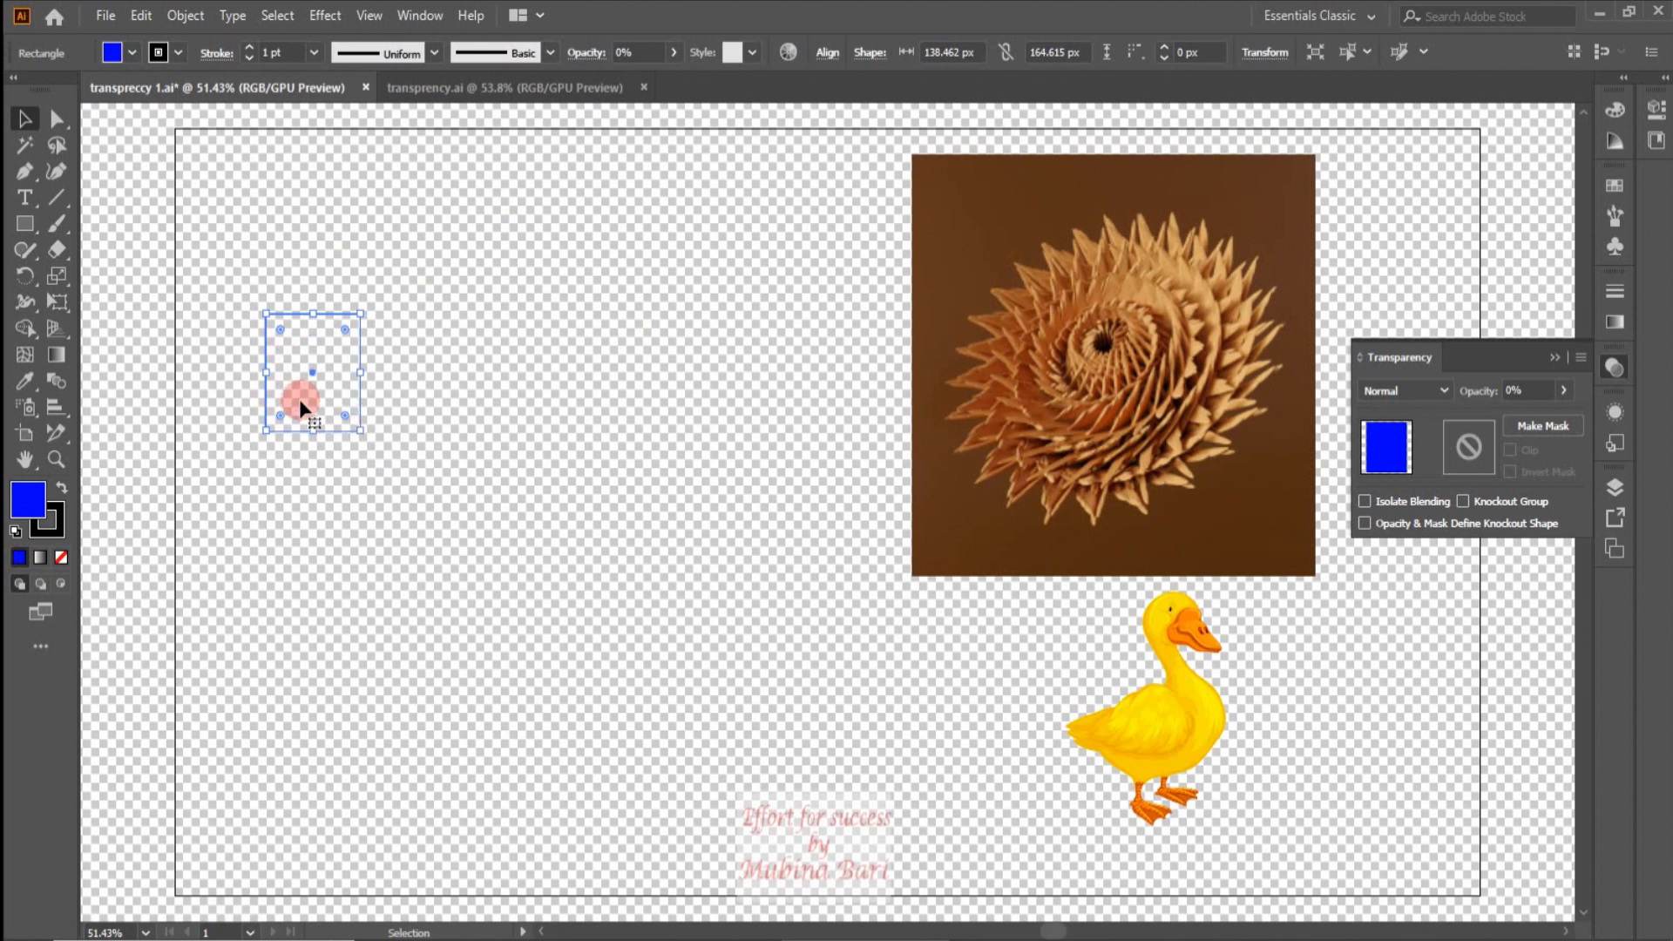
{"action": "left_click", "coordinate": [1562, 389]}
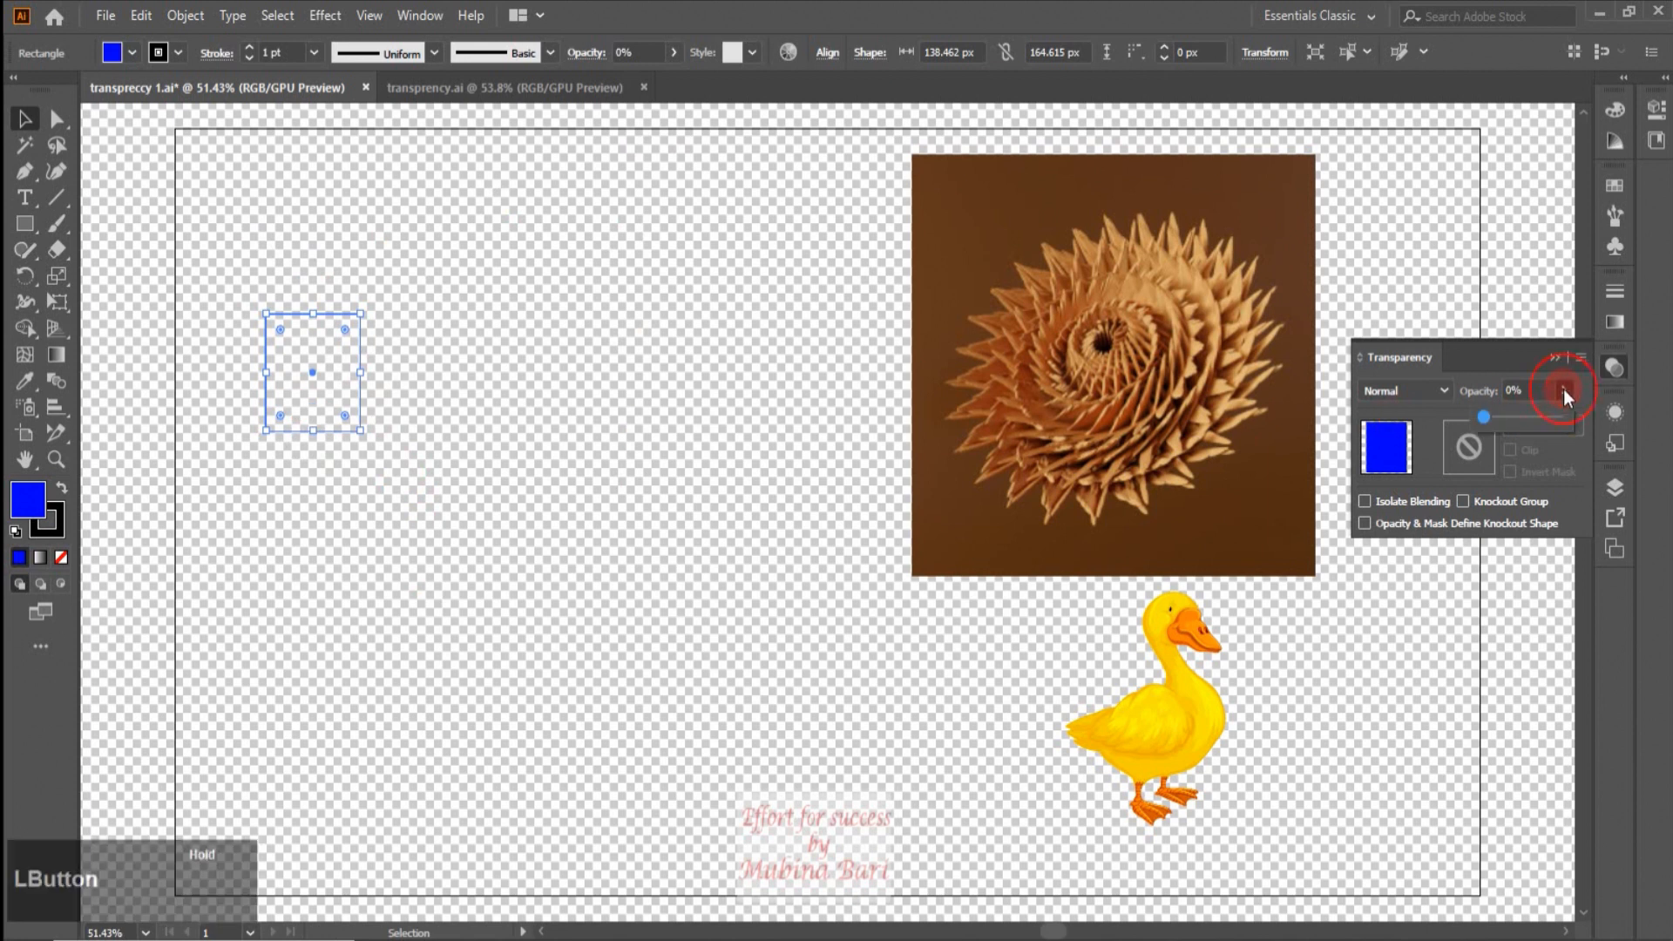
{"action": "left_click_drag", "start_coordinate": [1488, 415], "coordinate": [1517, 411]}
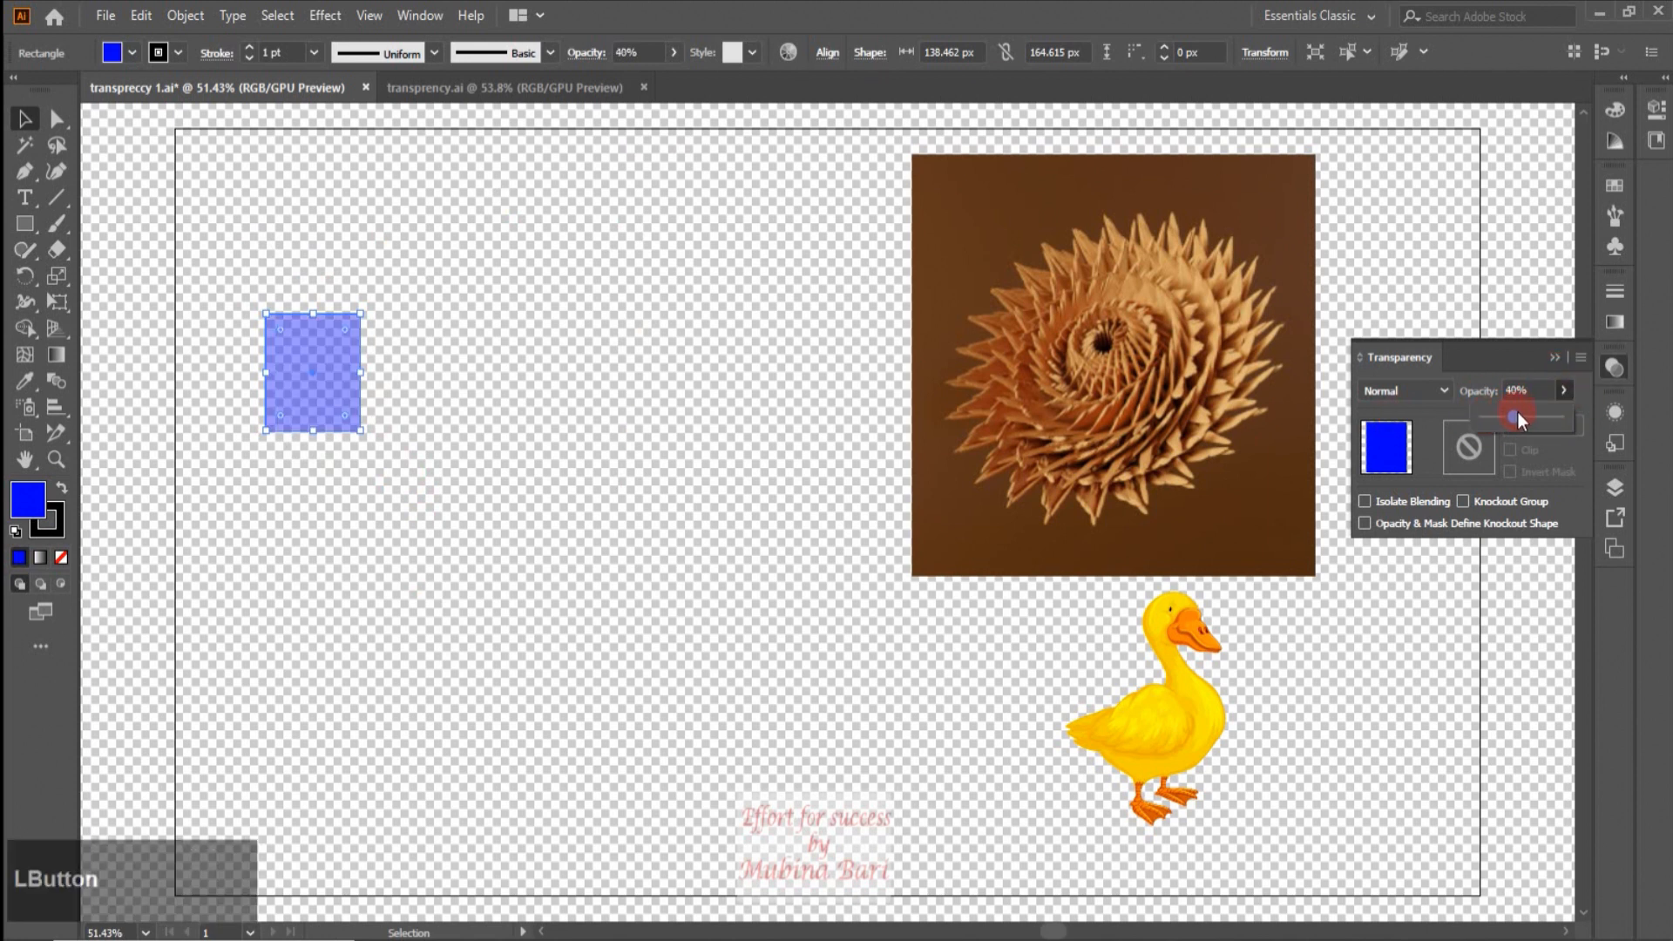
{"action": "left_click", "coordinate": [309, 500]}
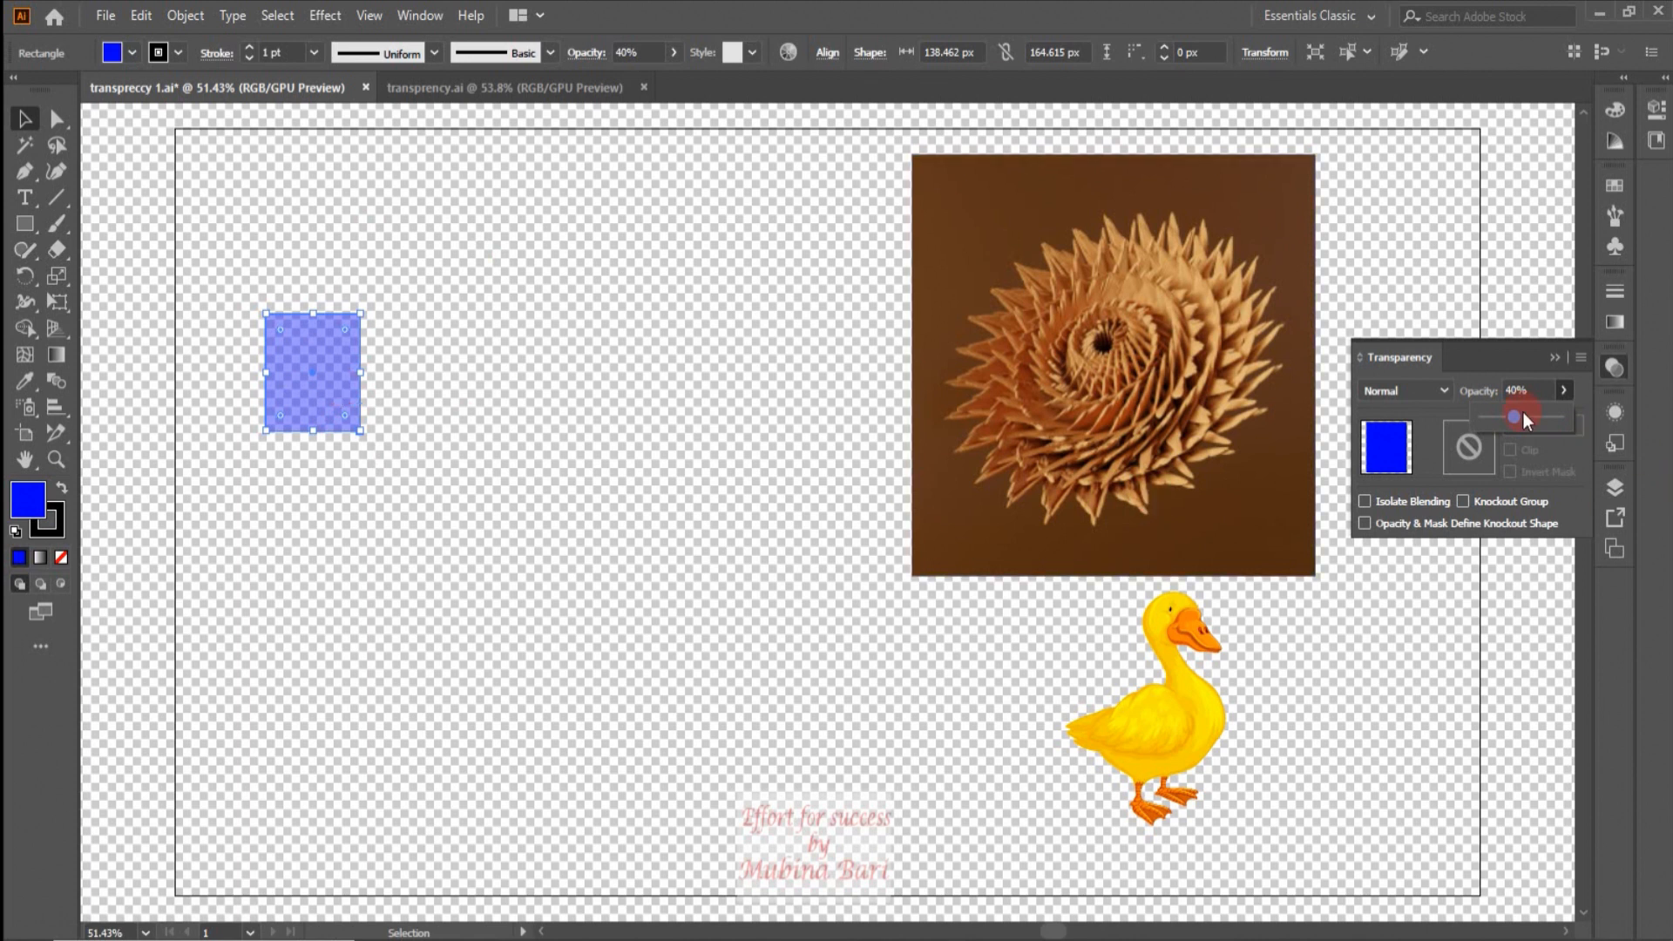
{"action": "left_click_drag", "start_coordinate": [1513, 411], "coordinate": [1579, 415]}
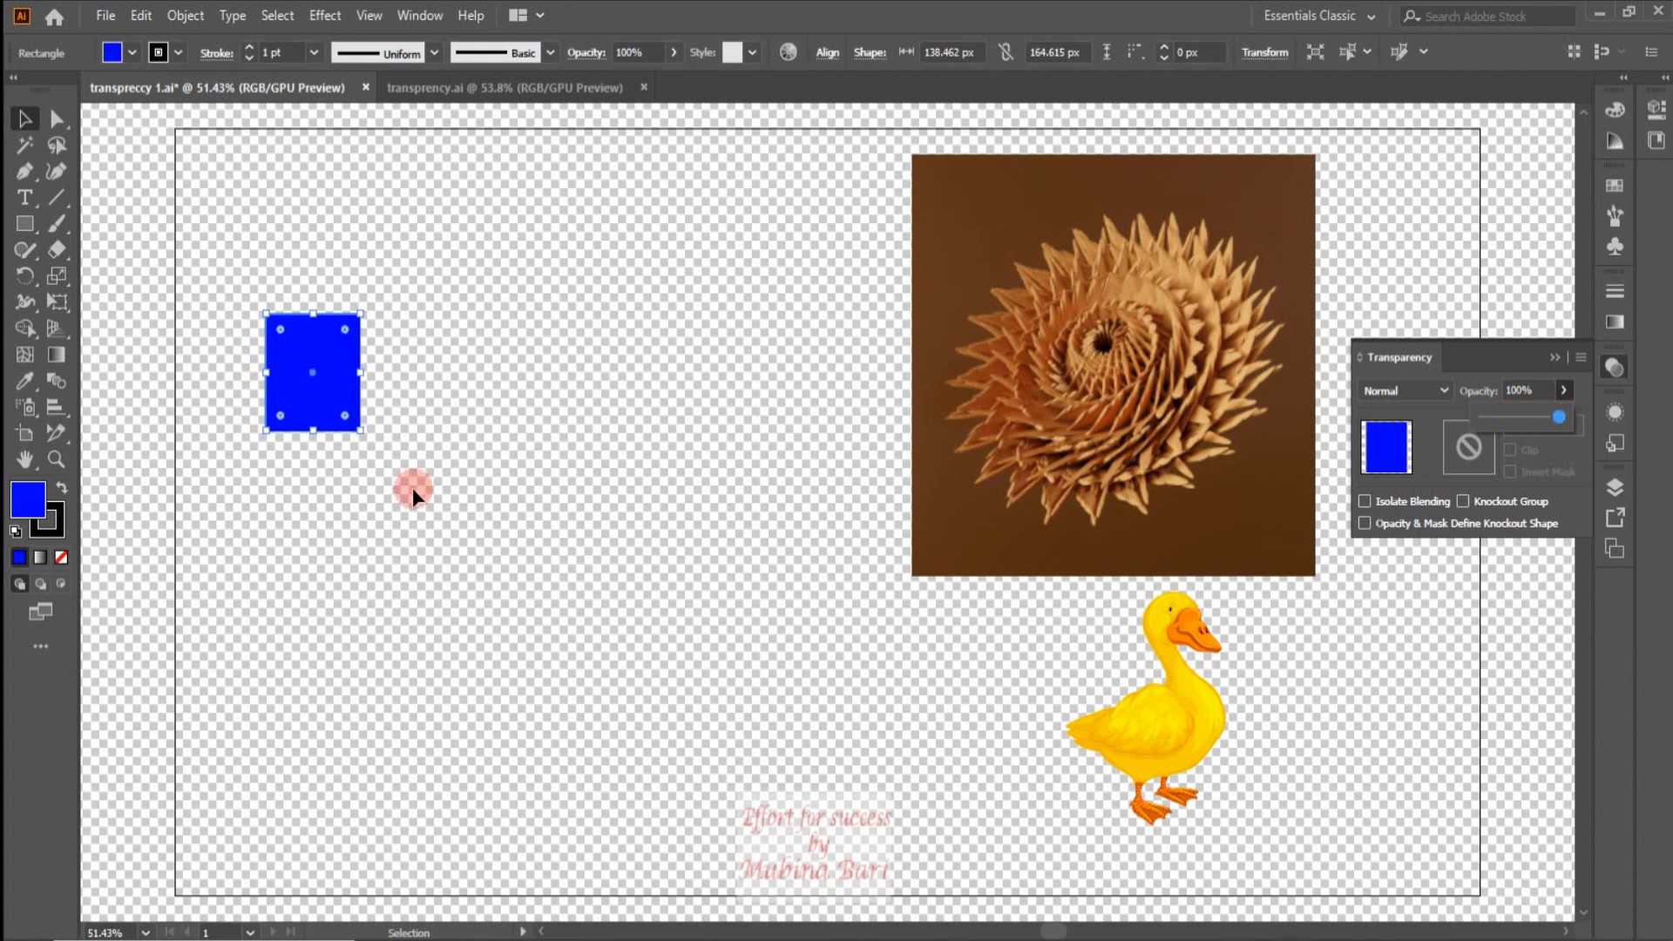
{"action": "left_click", "coordinate": [582, 521]}
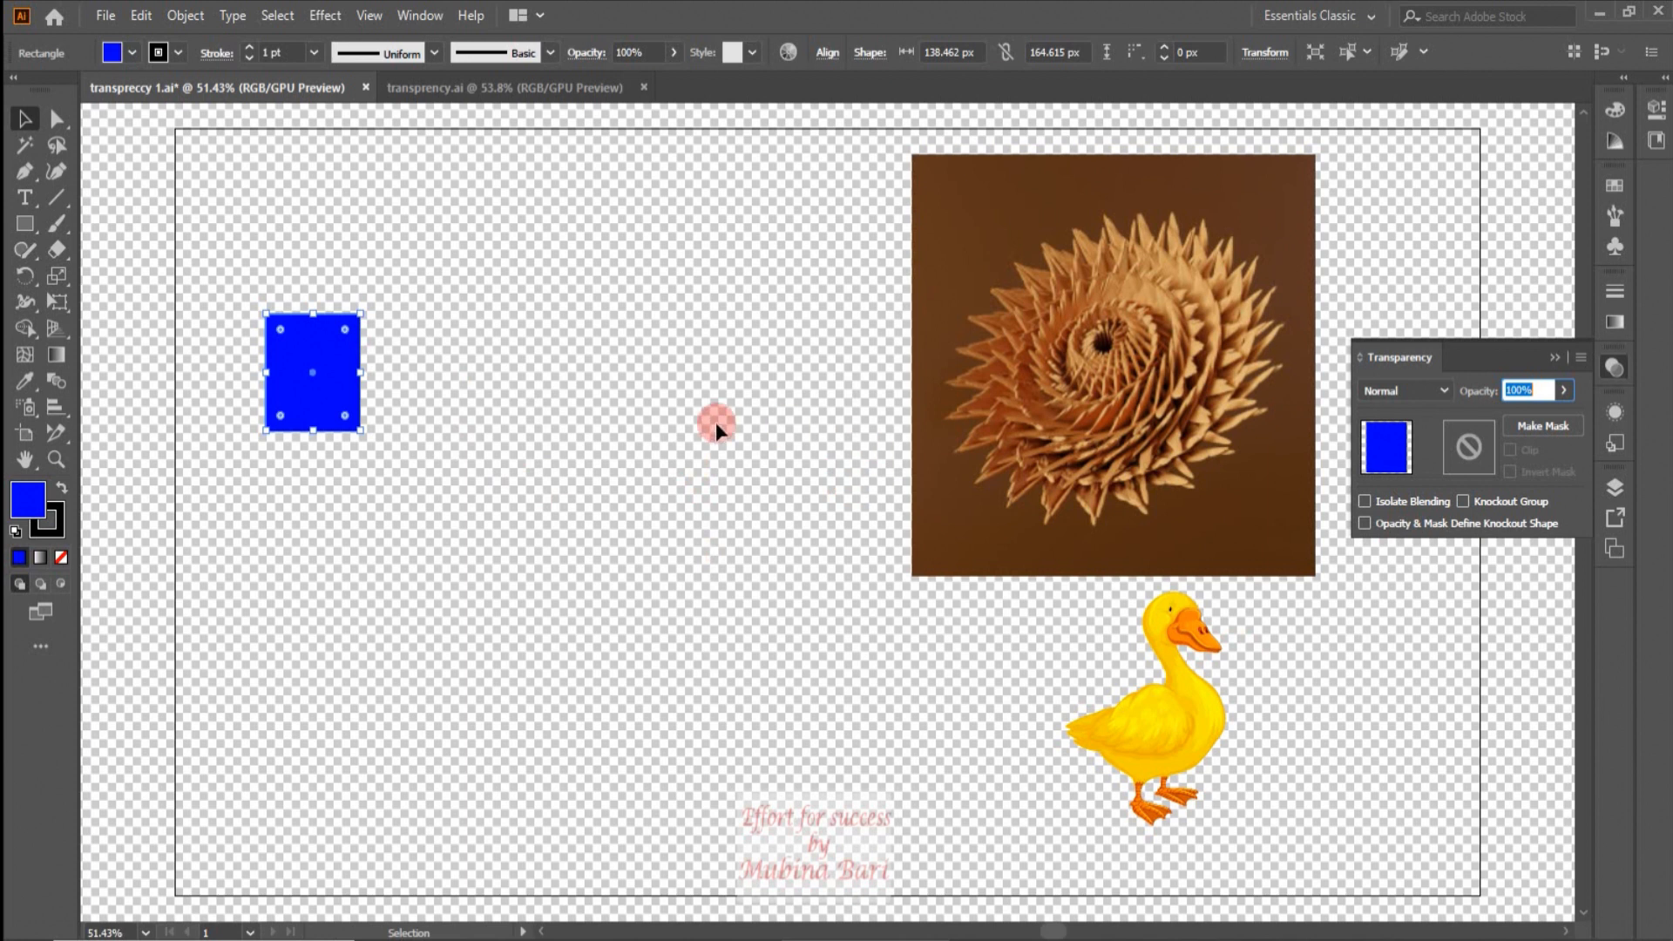
Step: Place the palm tree beach photo from the Downloads folder beside the blue rectangle at about 492 × 615 px
{"action": "left_click", "coordinate": [102, 19]}
{"action": "left_click", "coordinate": [155, 368]}
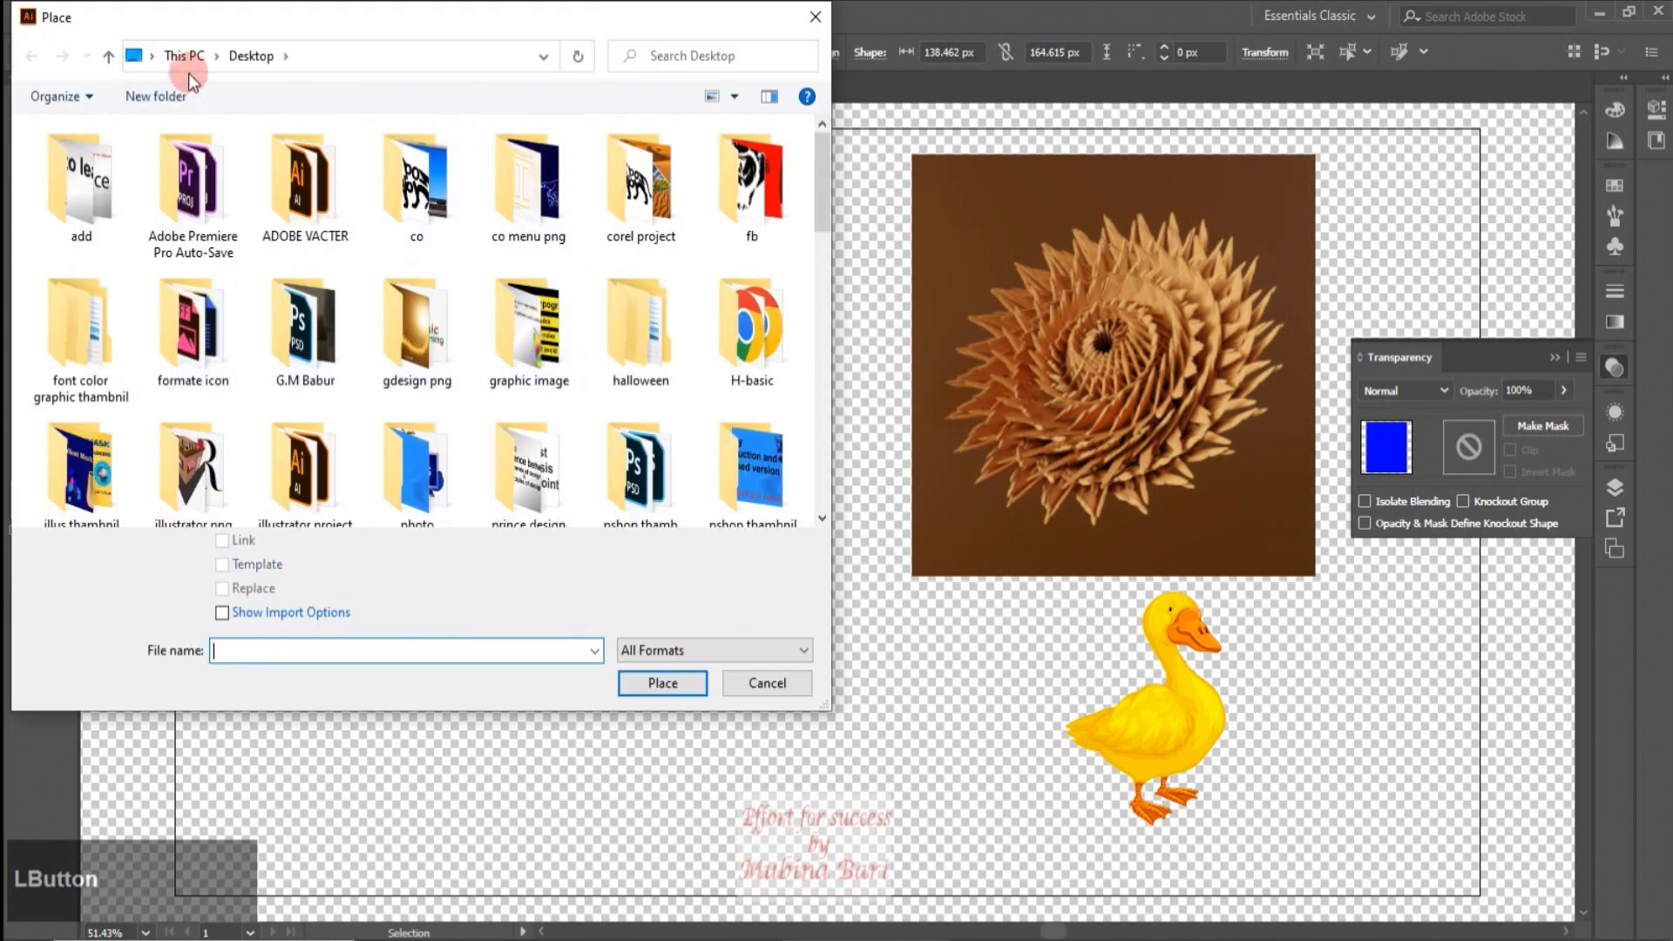
{"action": "left_click", "coordinate": [215, 57]}
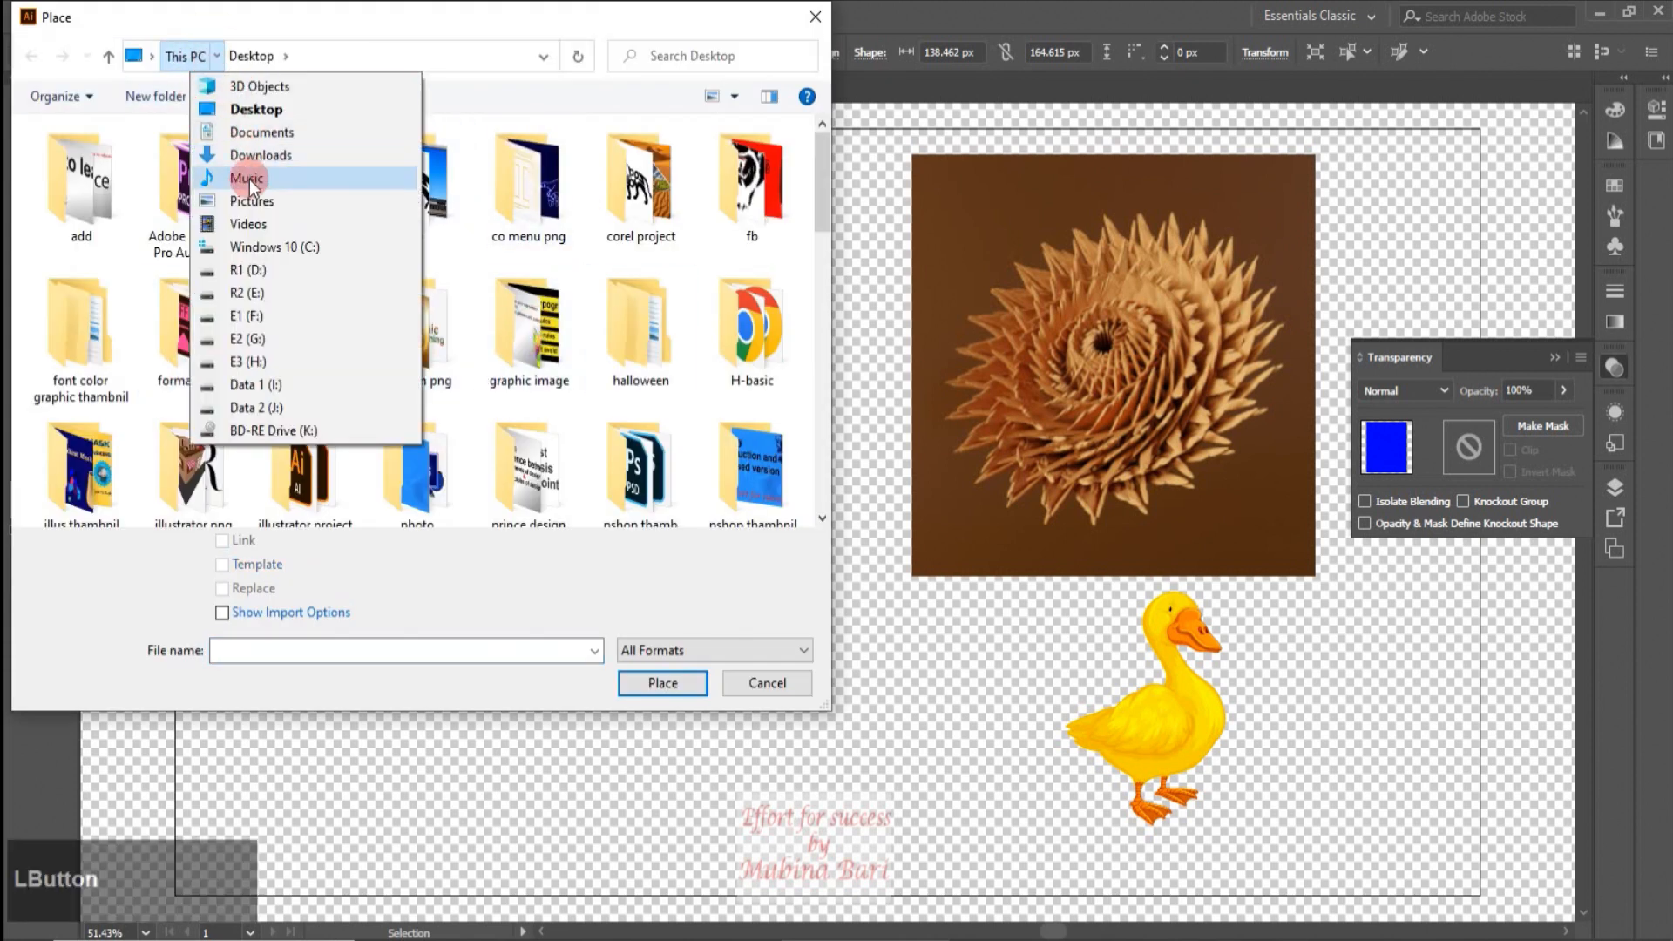
{"action": "left_click", "coordinate": [253, 156]}
{"action": "left_click_drag", "start_coordinate": [819, 149], "coordinate": [819, 272]}
{"action": "left_click", "coordinate": [186, 462]}
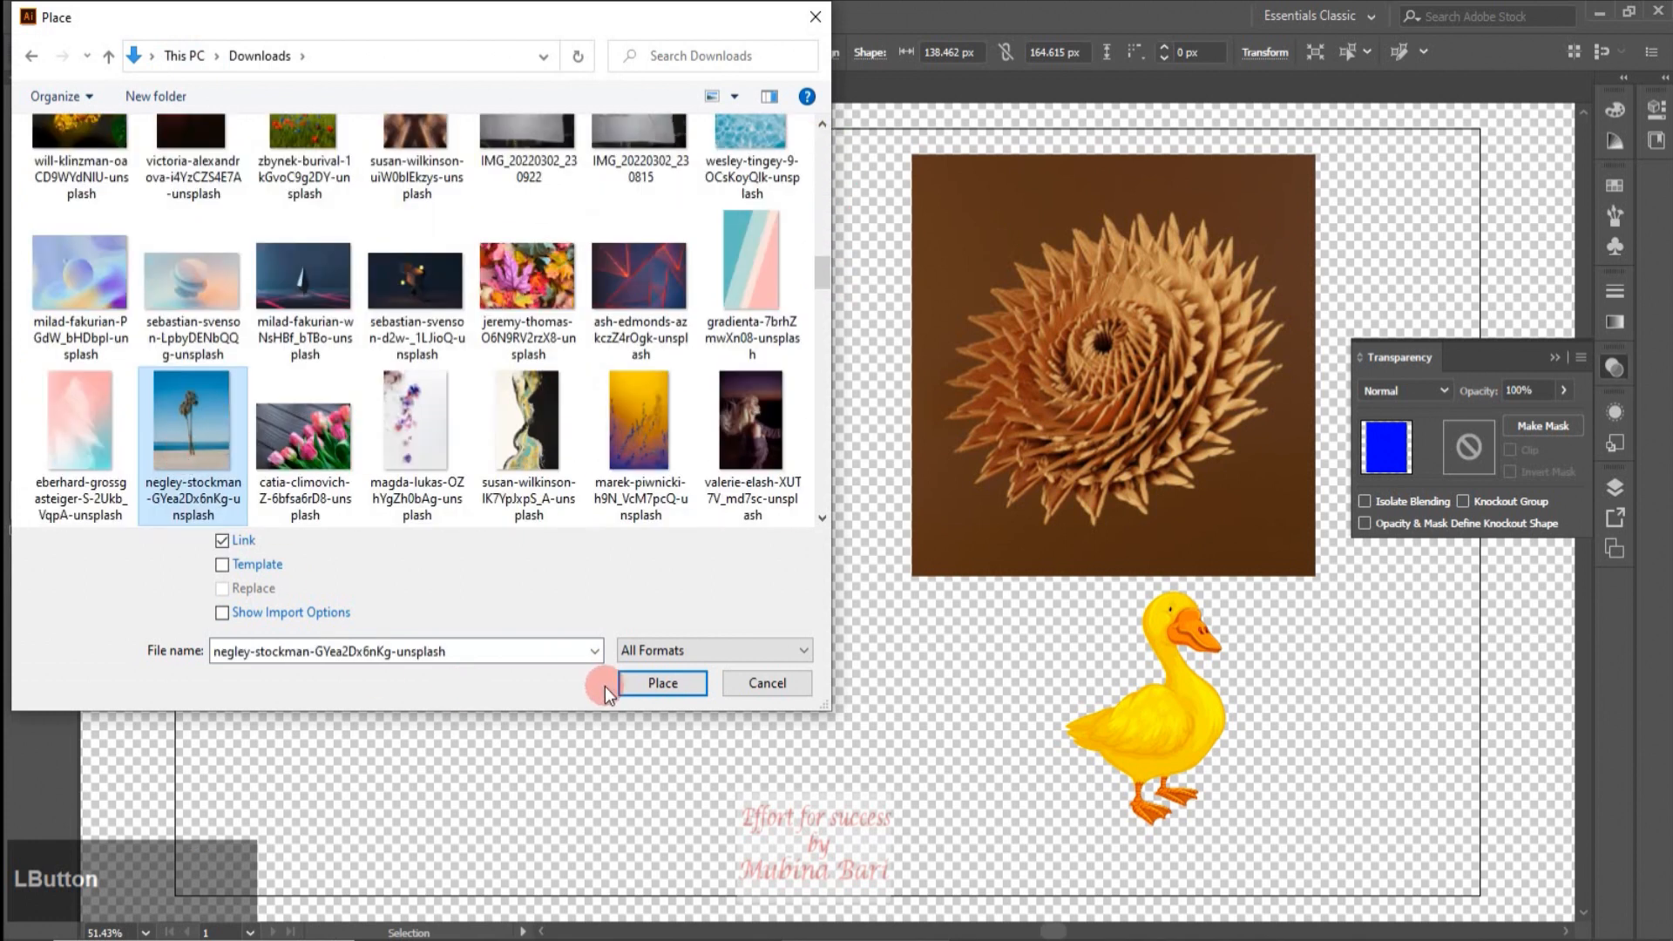
{"action": "left_click", "coordinate": [658, 683]}
{"action": "left_click_drag", "start_coordinate": [454, 257], "coordinate": [788, 693]}
Step: Embed the placed palm tree photo and move it slightly closer to the blue rectangle
{"action": "left_click", "coordinate": [384, 56]}
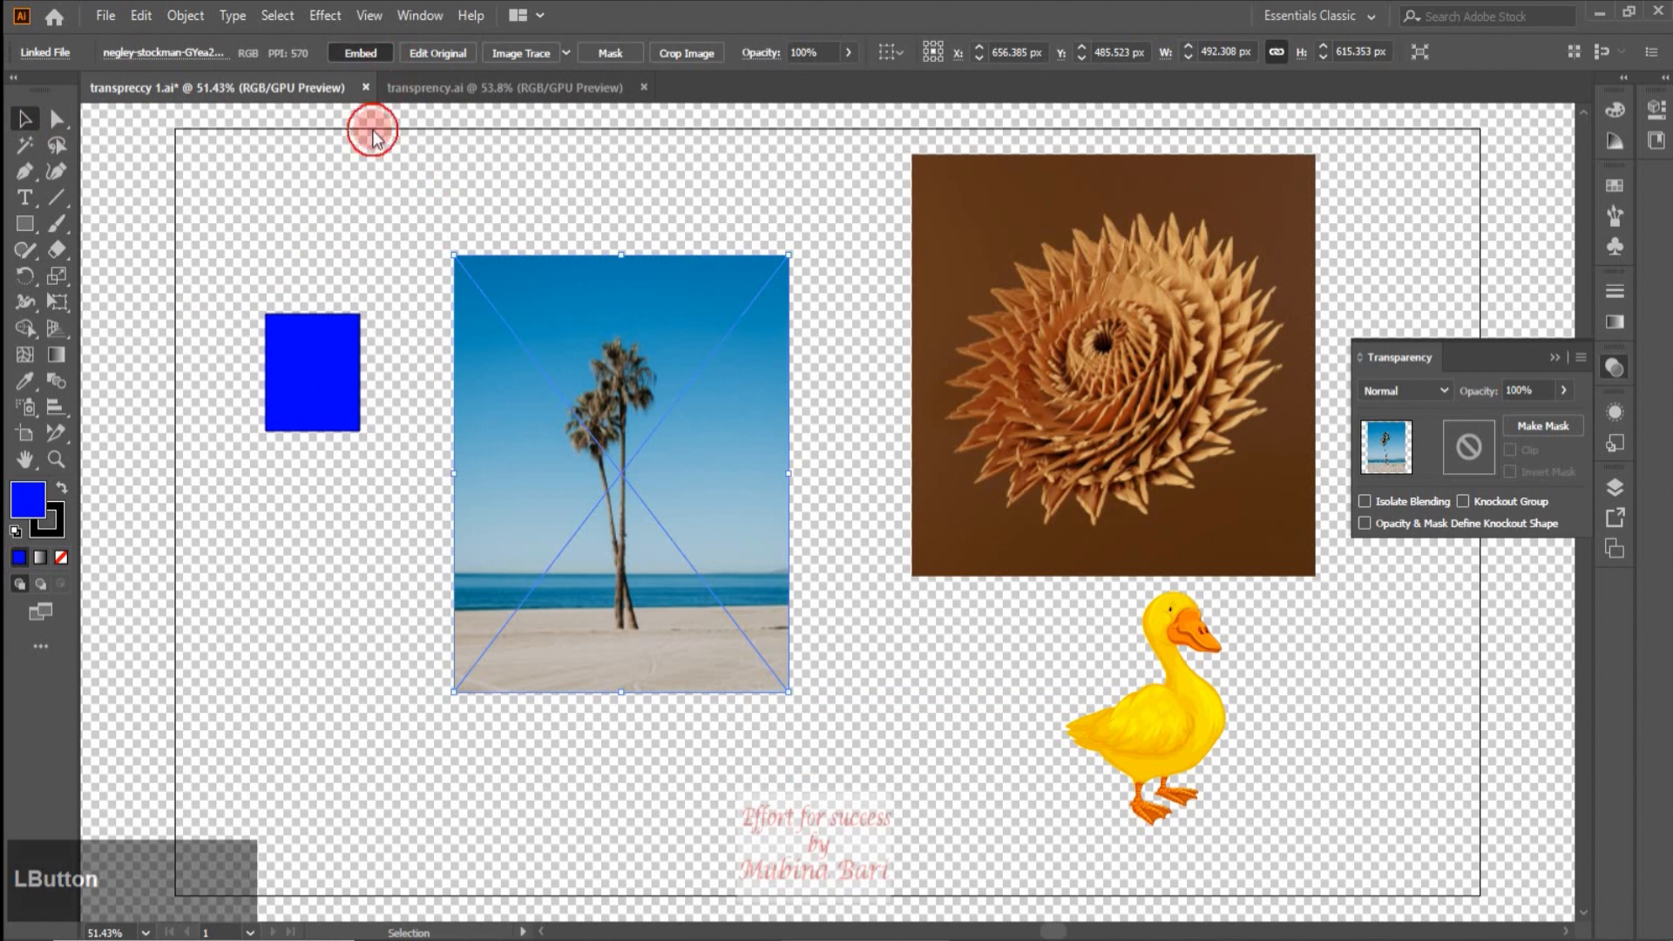
{"action": "left_click", "coordinate": [359, 207]}
{"action": "left_click_drag", "start_coordinate": [743, 608], "coordinate": [699, 599]}
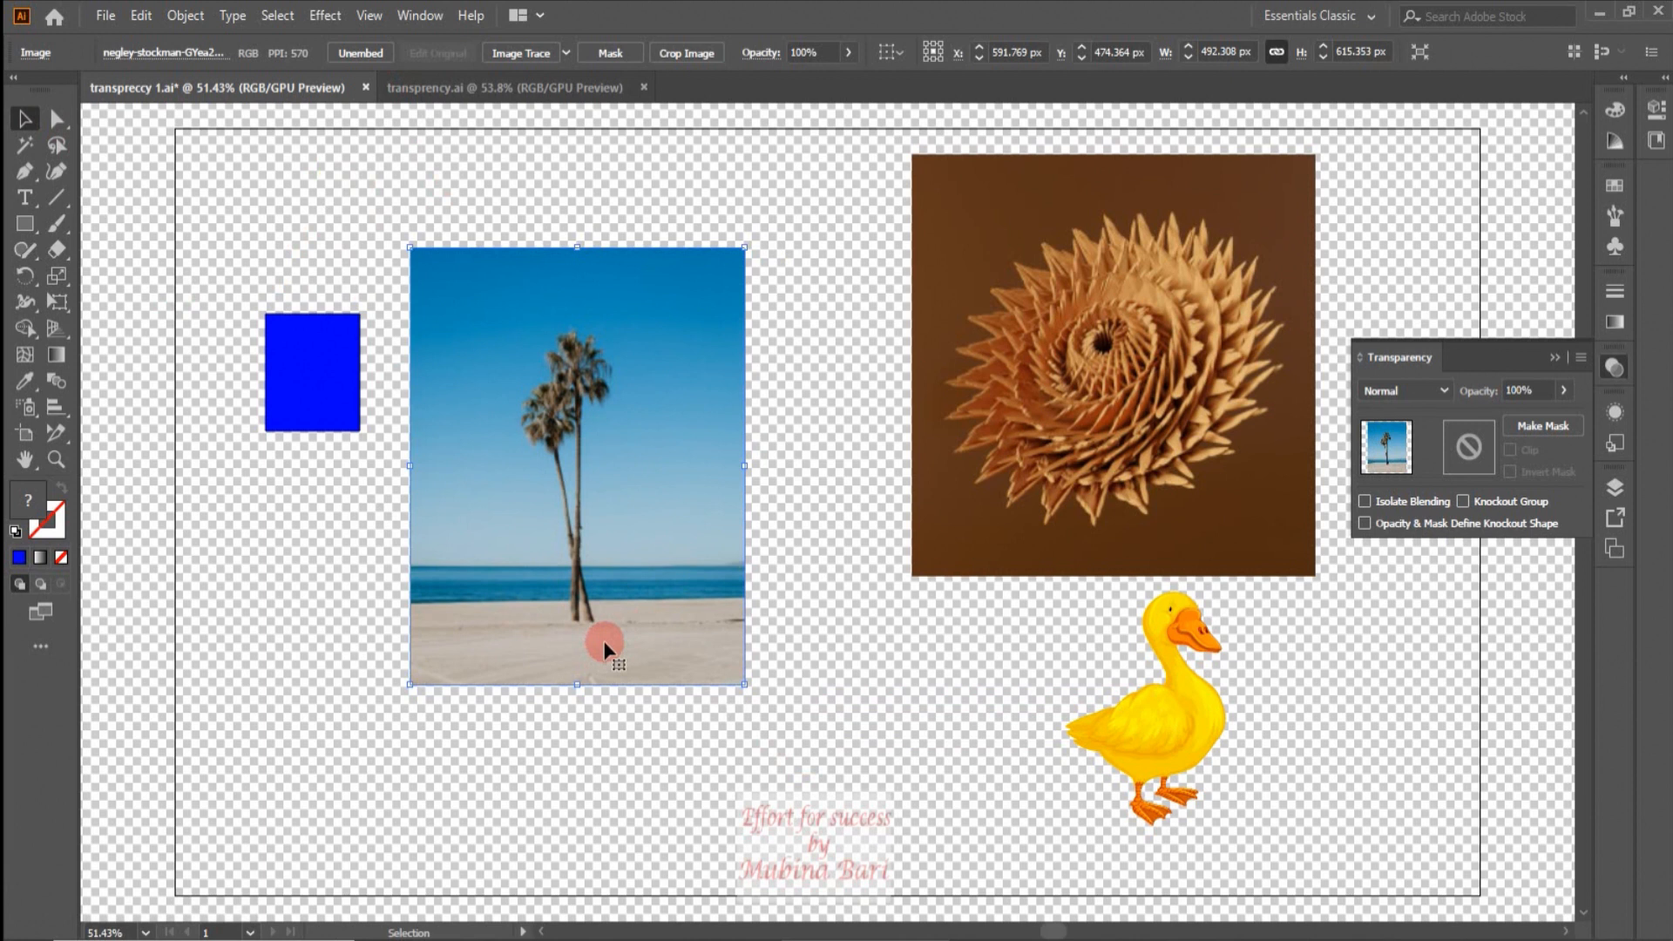
Step: Change the blue rectangle's fill to the orange swatch R=247 G=147 B=30
{"action": "left_click", "coordinate": [338, 394]}
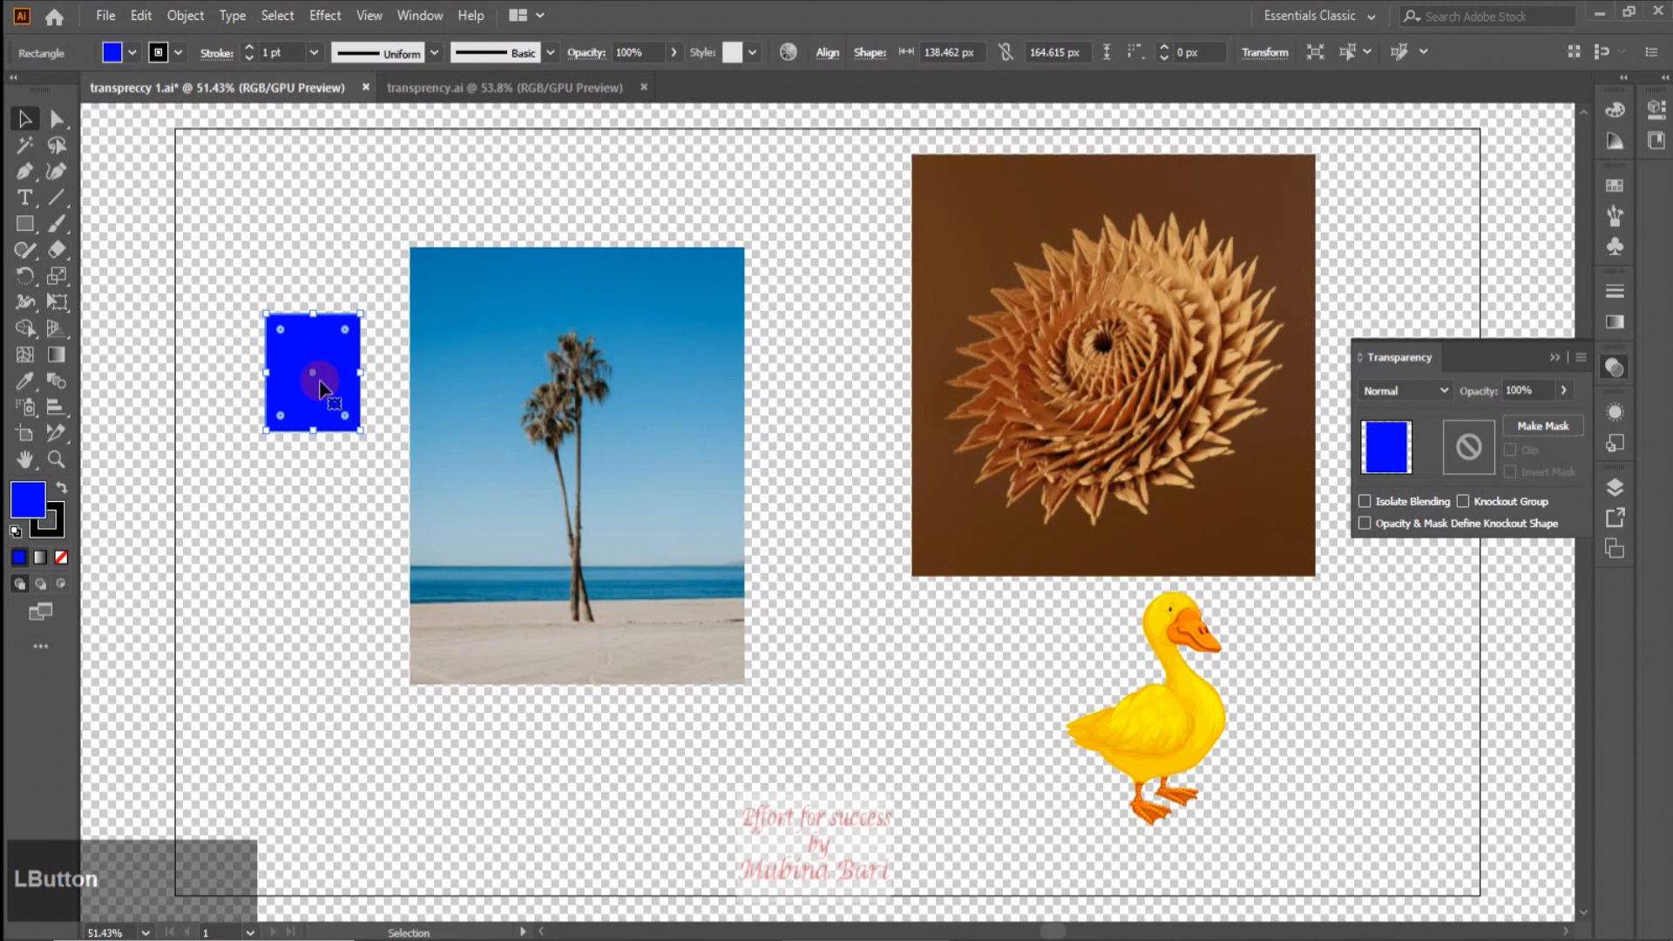
{"action": "left_click", "coordinate": [131, 52]}
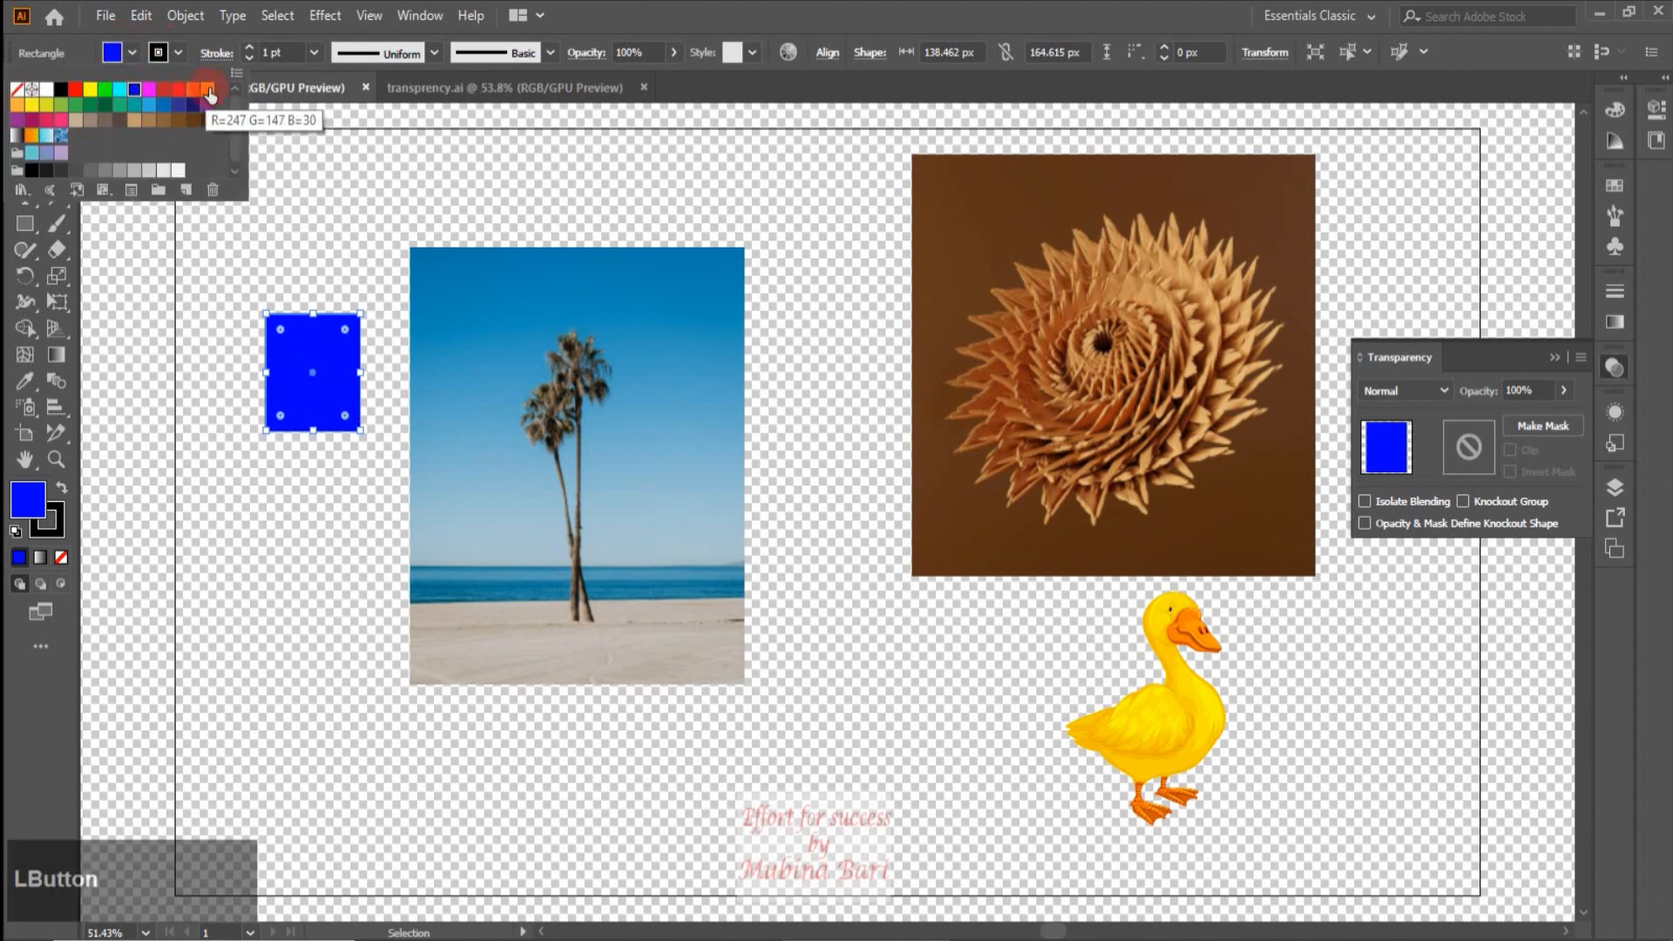
{"action": "left_click", "coordinate": [208, 90]}
{"action": "left_click", "coordinate": [227, 357]}
Step: Move the orange rectangle onto the palm tree photo, in front of it, and enlarge it to about 492 × 615 px to cover the photo
{"action": "left_click_drag", "start_coordinate": [287, 355], "coordinate": [423, 300]}
{"action": "right_click", "coordinate": [424, 300]}
{"action": "mouse_move", "coordinate": [540, 667]}
{"action": "left_click", "coordinate": [745, 669]}
{"action": "left_click_drag", "start_coordinate": [502, 361], "coordinate": [742, 685]}
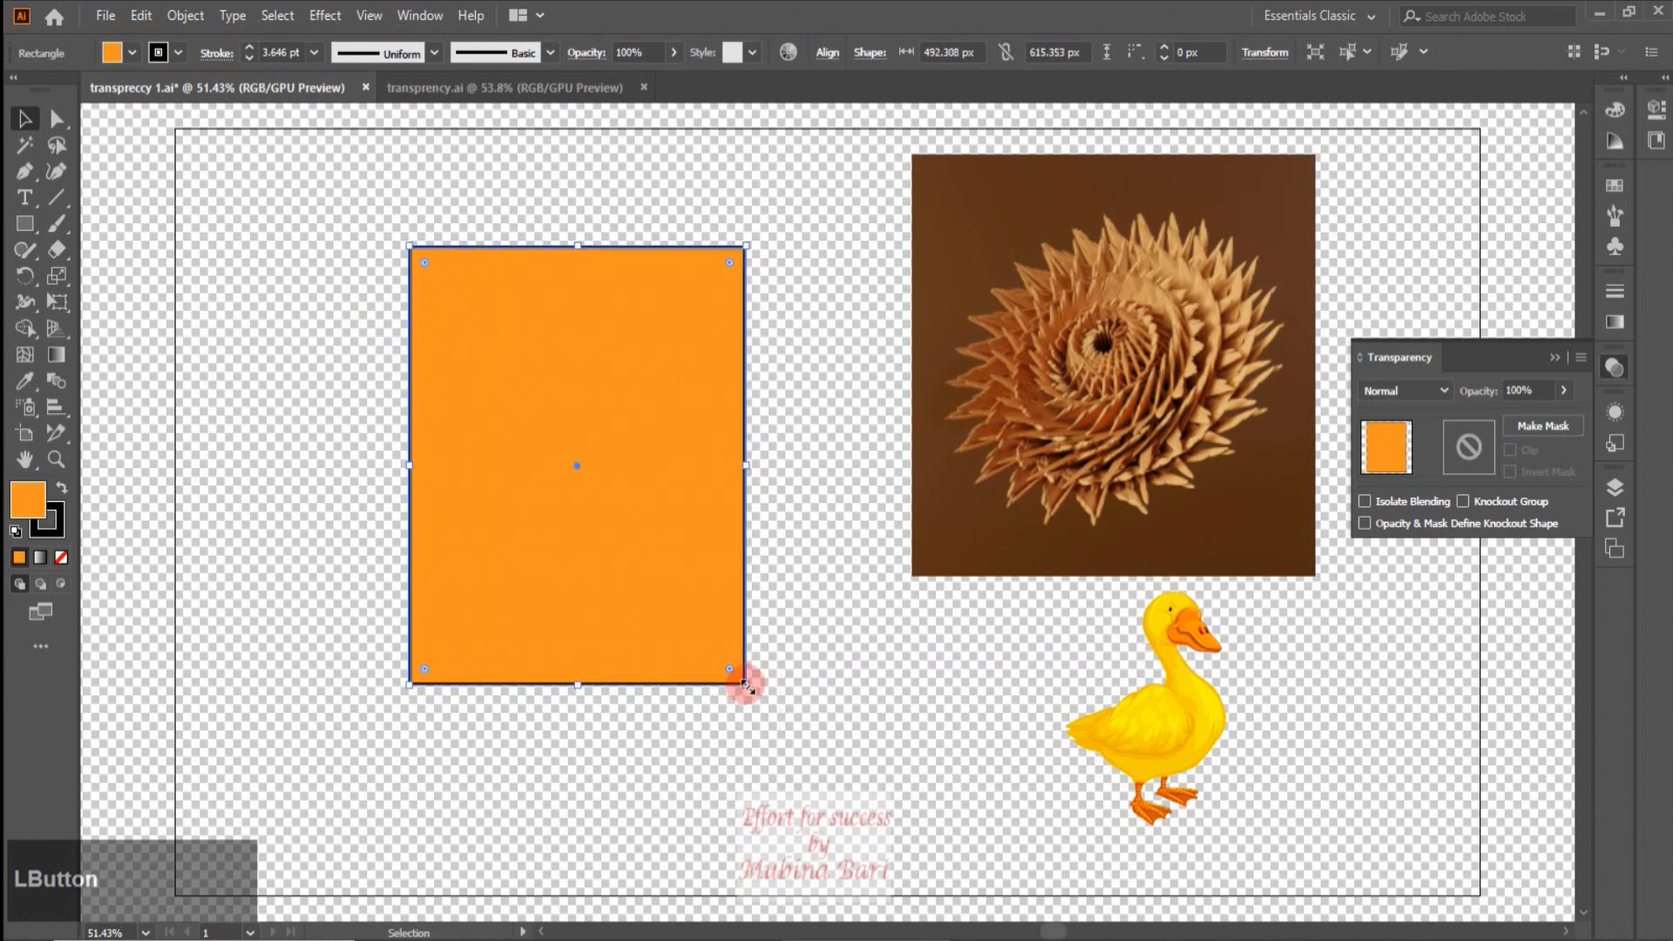
Step: Lower the opacity of the orange rectangle covering the photo to 60%
{"action": "left_click", "coordinate": [817, 522]}
{"action": "left_click", "coordinate": [632, 573]}
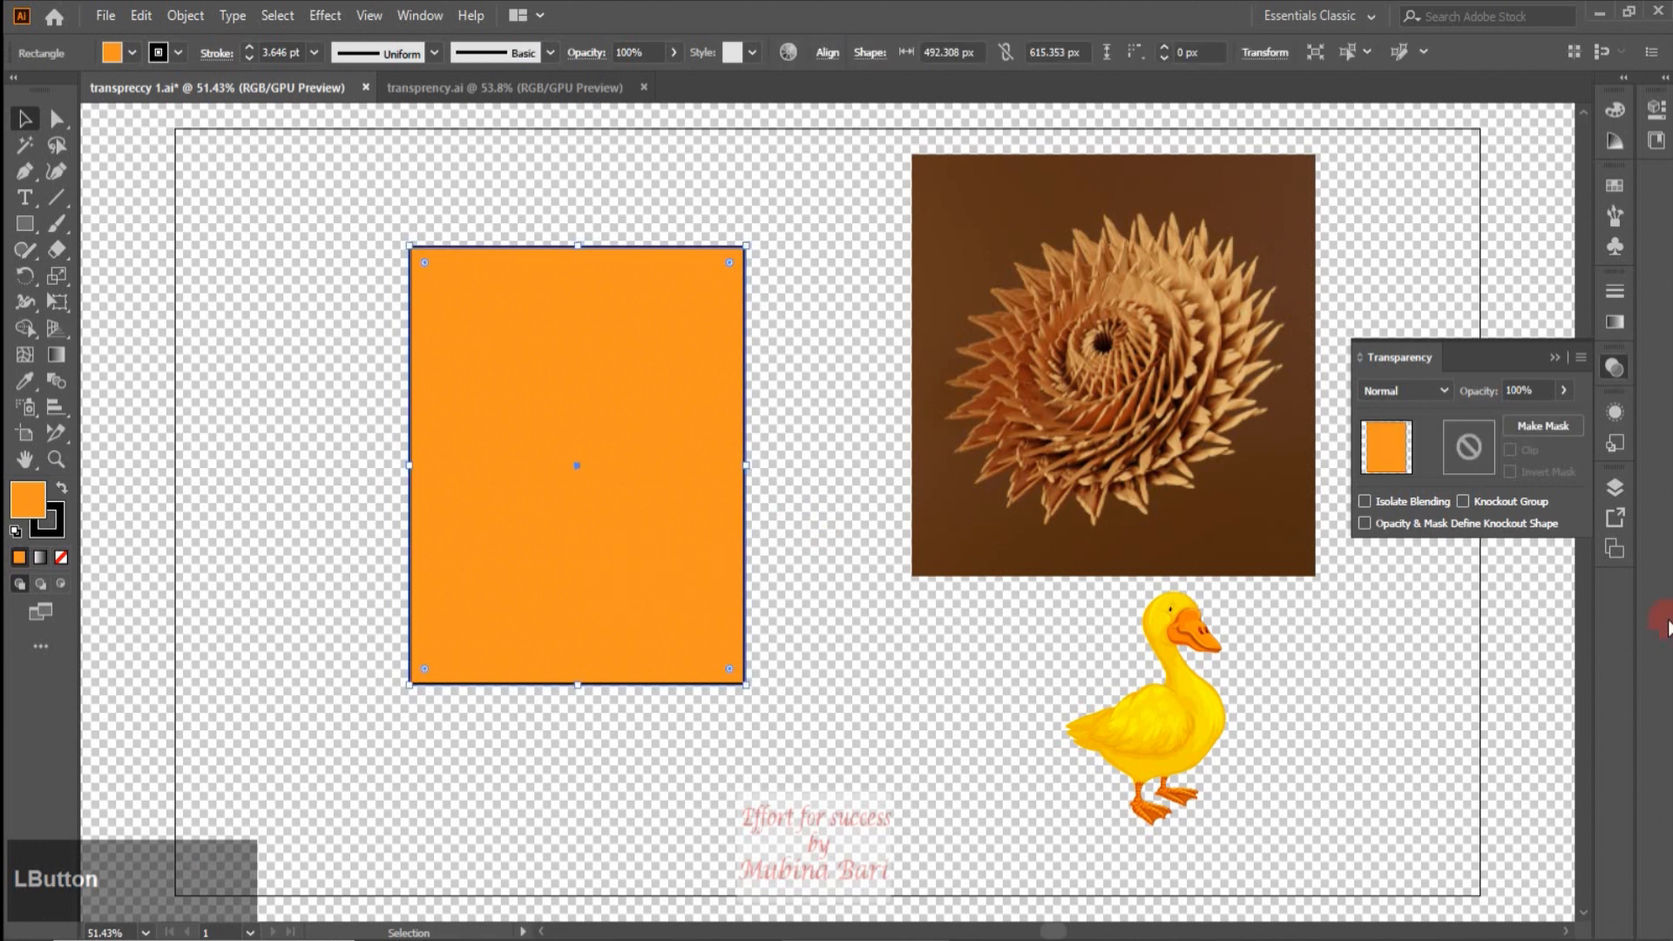
{"action": "left_click", "coordinate": [1563, 391]}
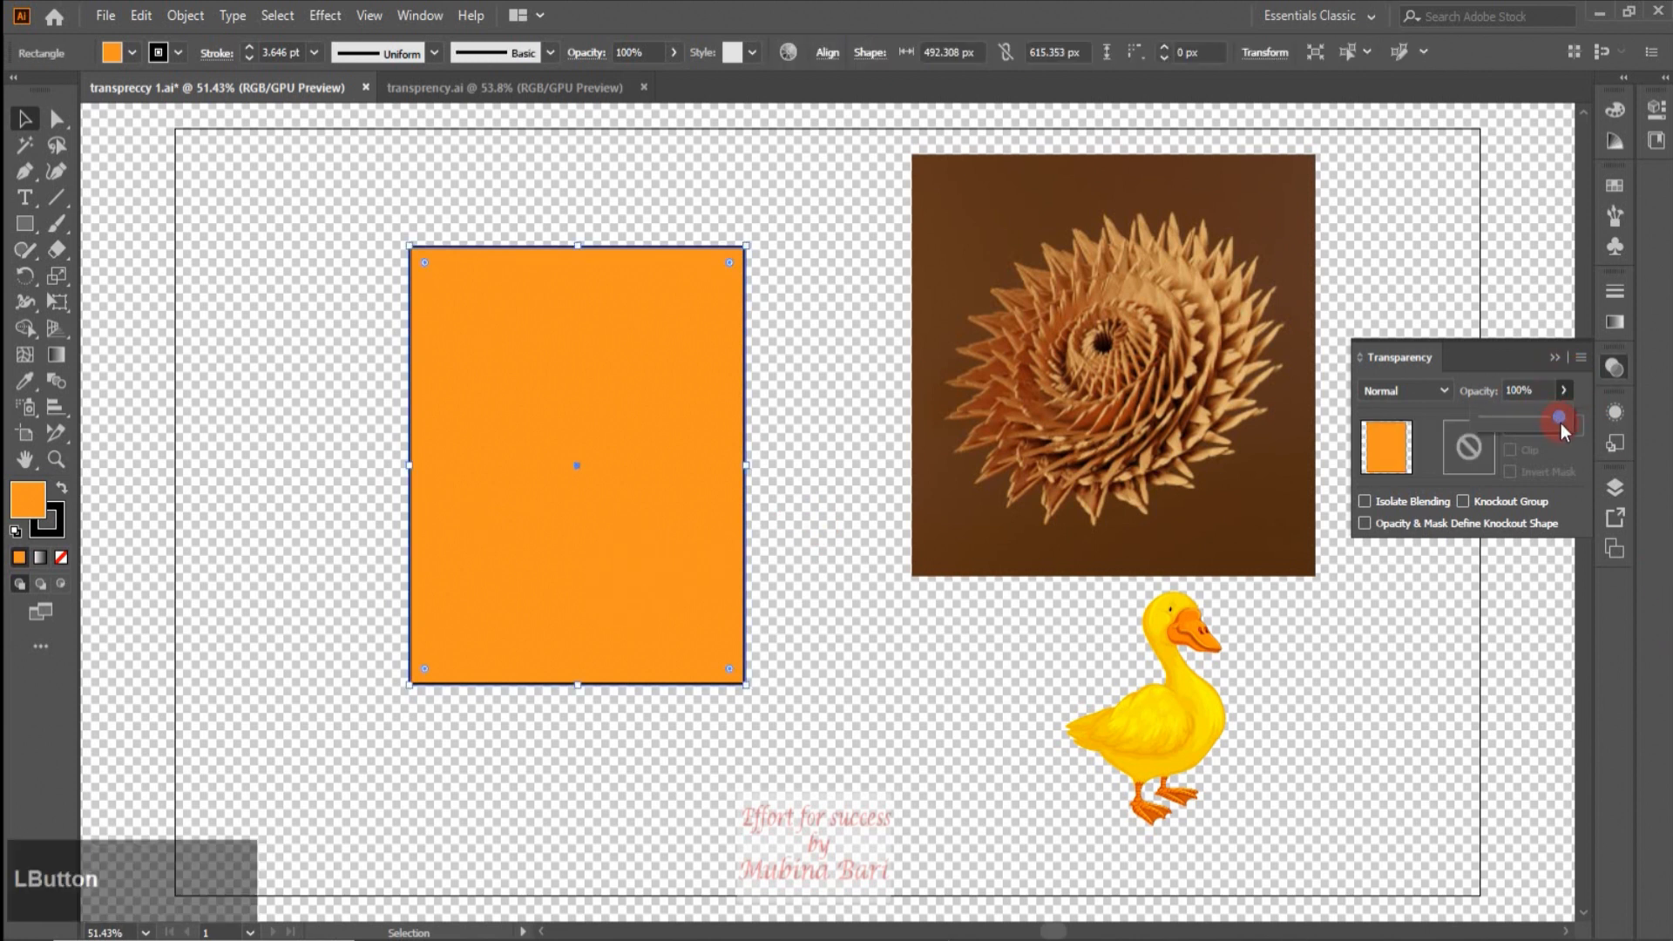
{"action": "left_click_drag", "start_coordinate": [1560, 420], "coordinate": [1529, 422]}
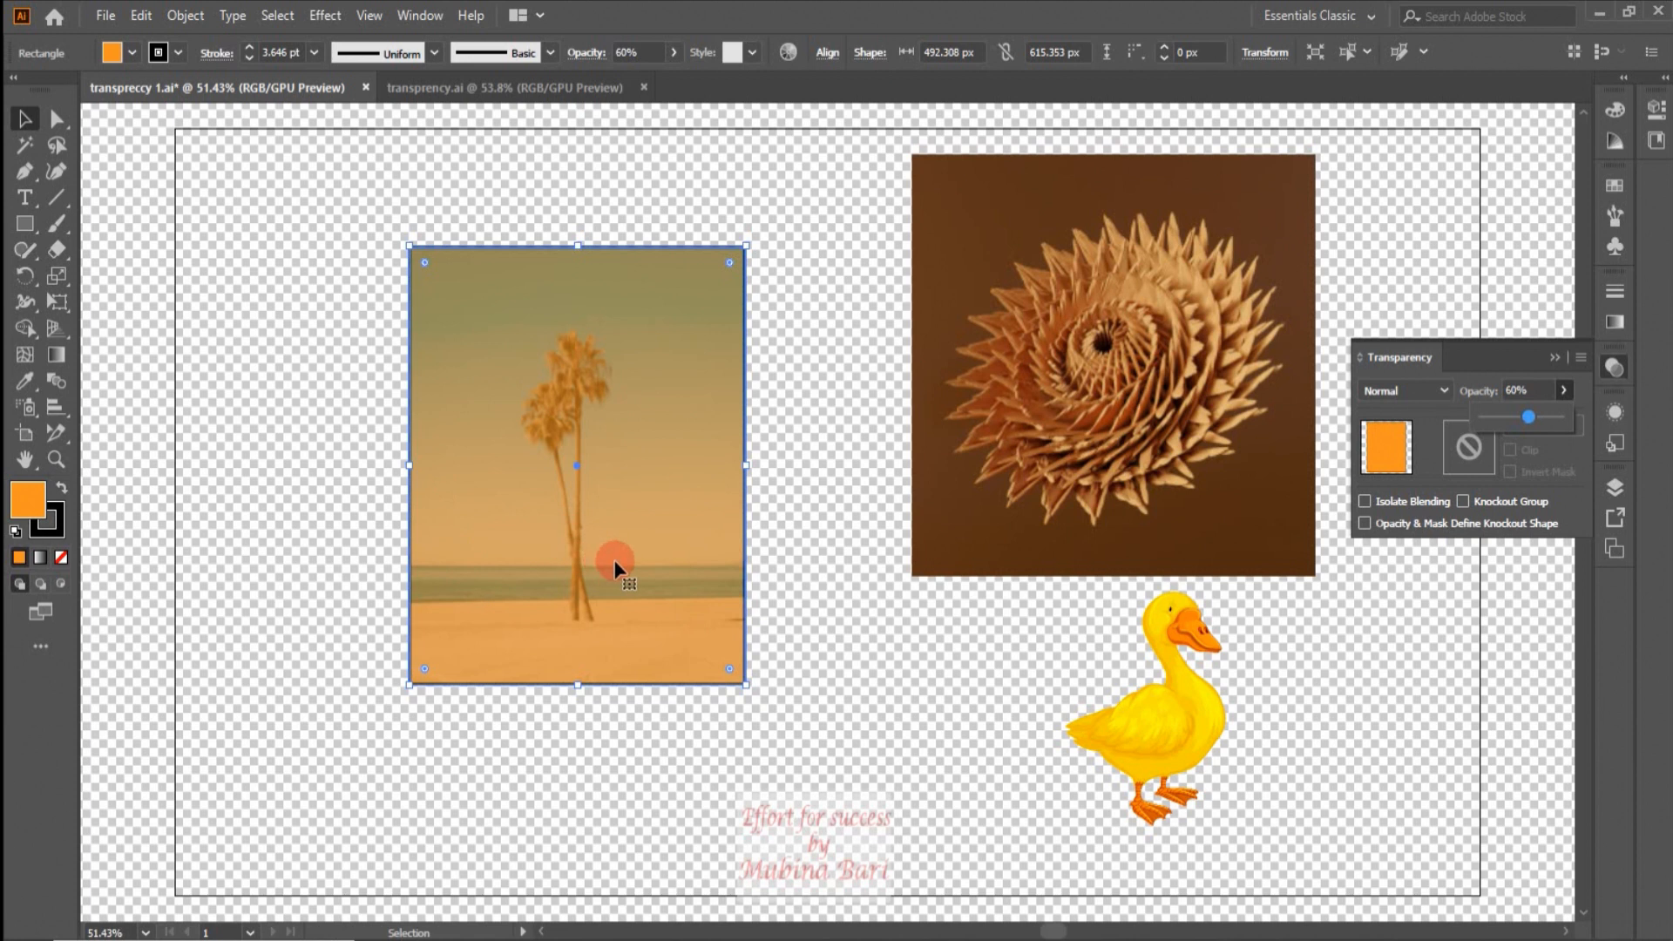
Step: Delete the orange rectangle together with the palm tree photo and hide the transparency grid
{"action": "left_click", "coordinate": [328, 251]}
{"action": "left_click", "coordinate": [671, 343]}
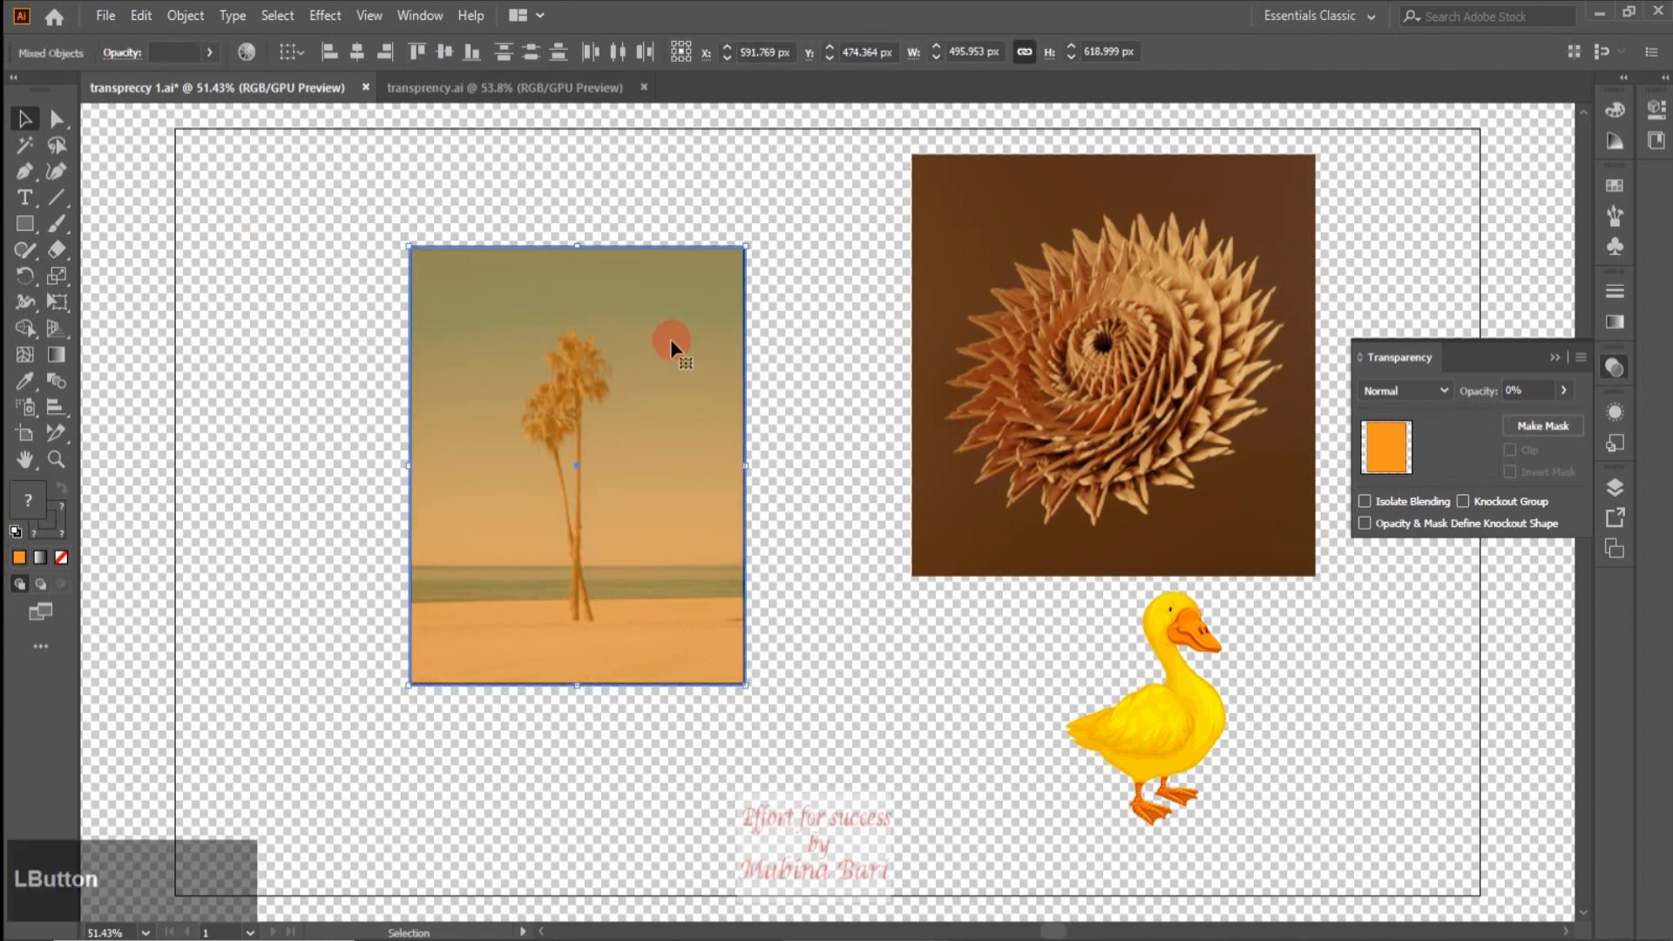
{"action": "key", "text": "Delete"}
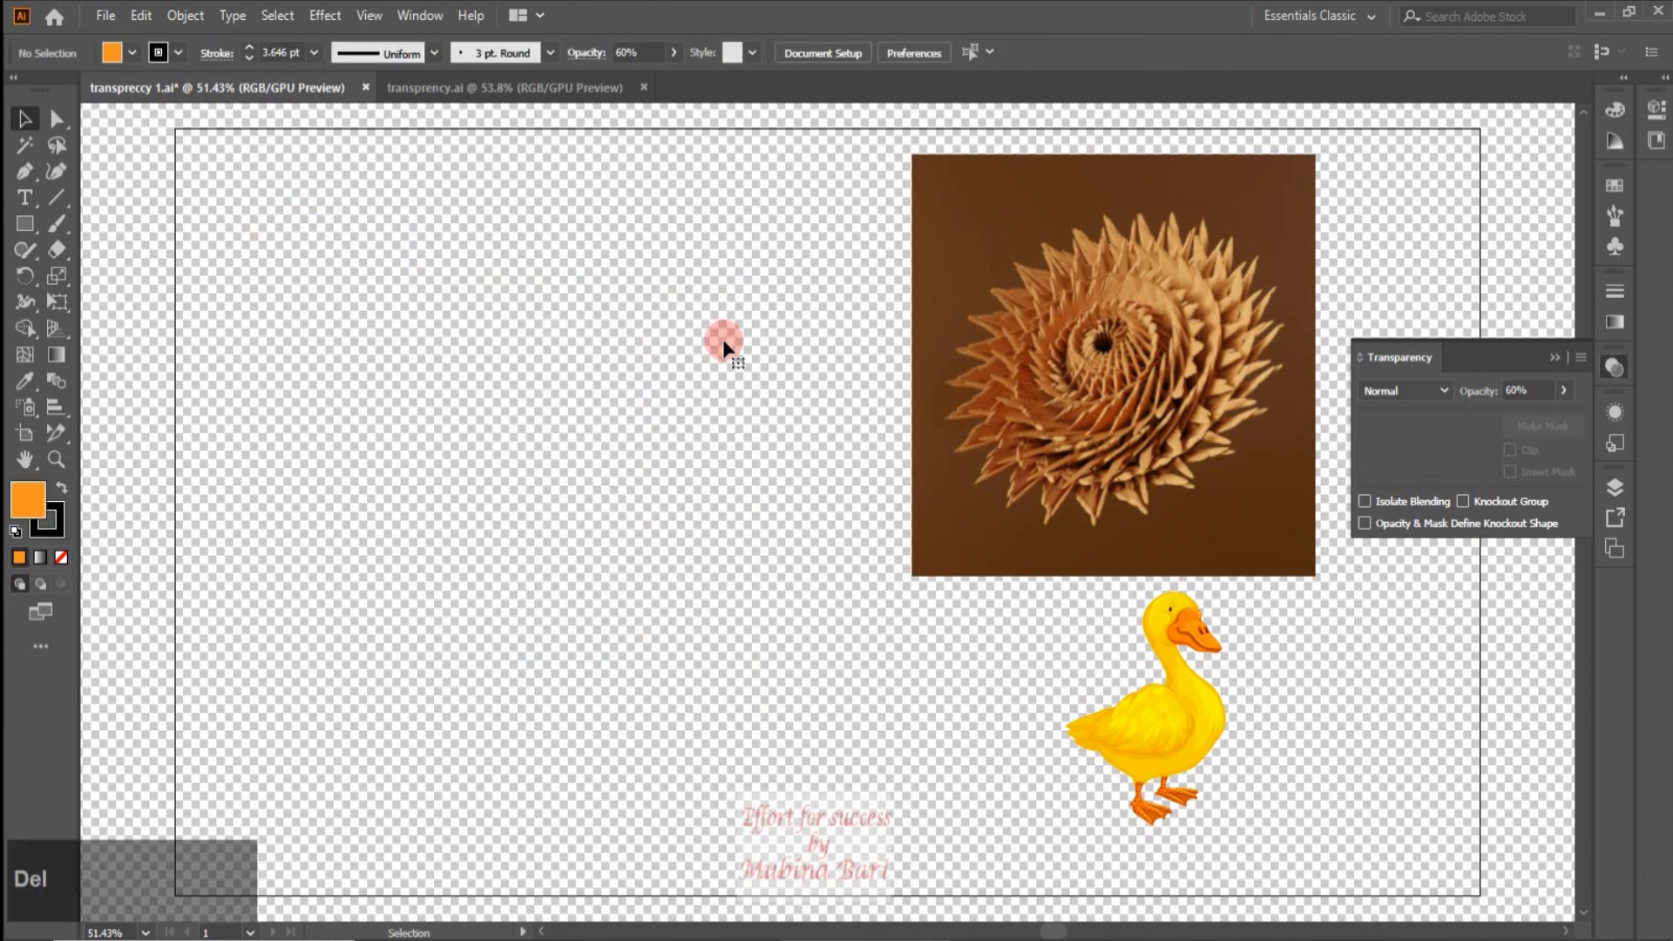
{"action": "left_click", "coordinate": [366, 16]}
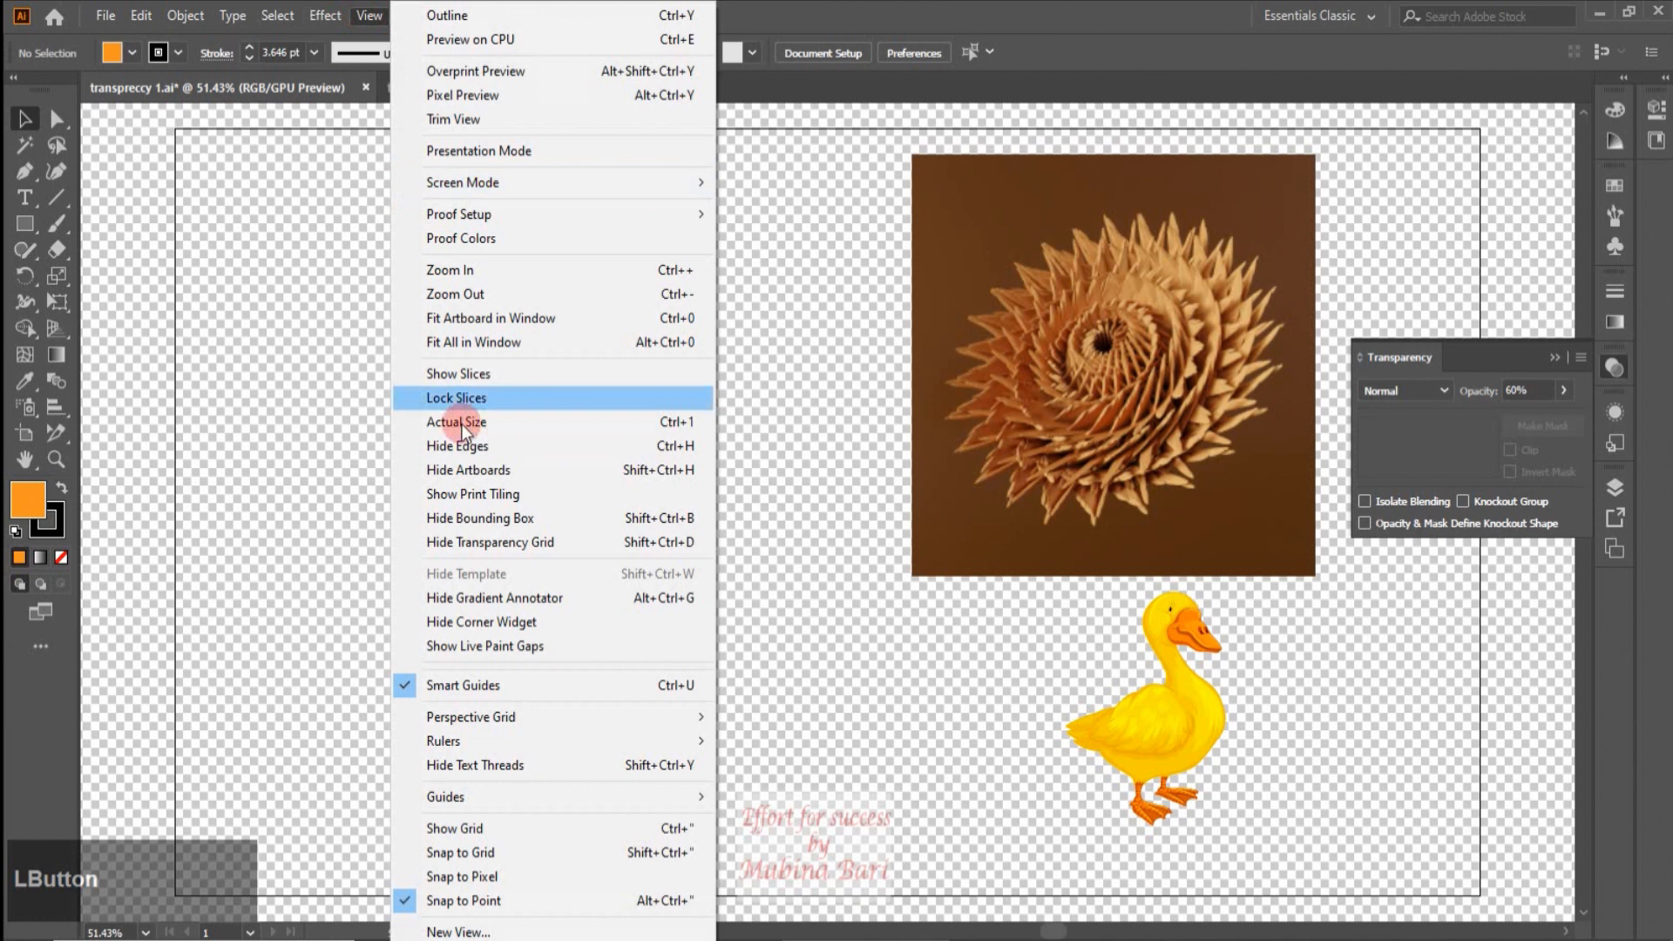
{"action": "left_click", "coordinate": [470, 542]}
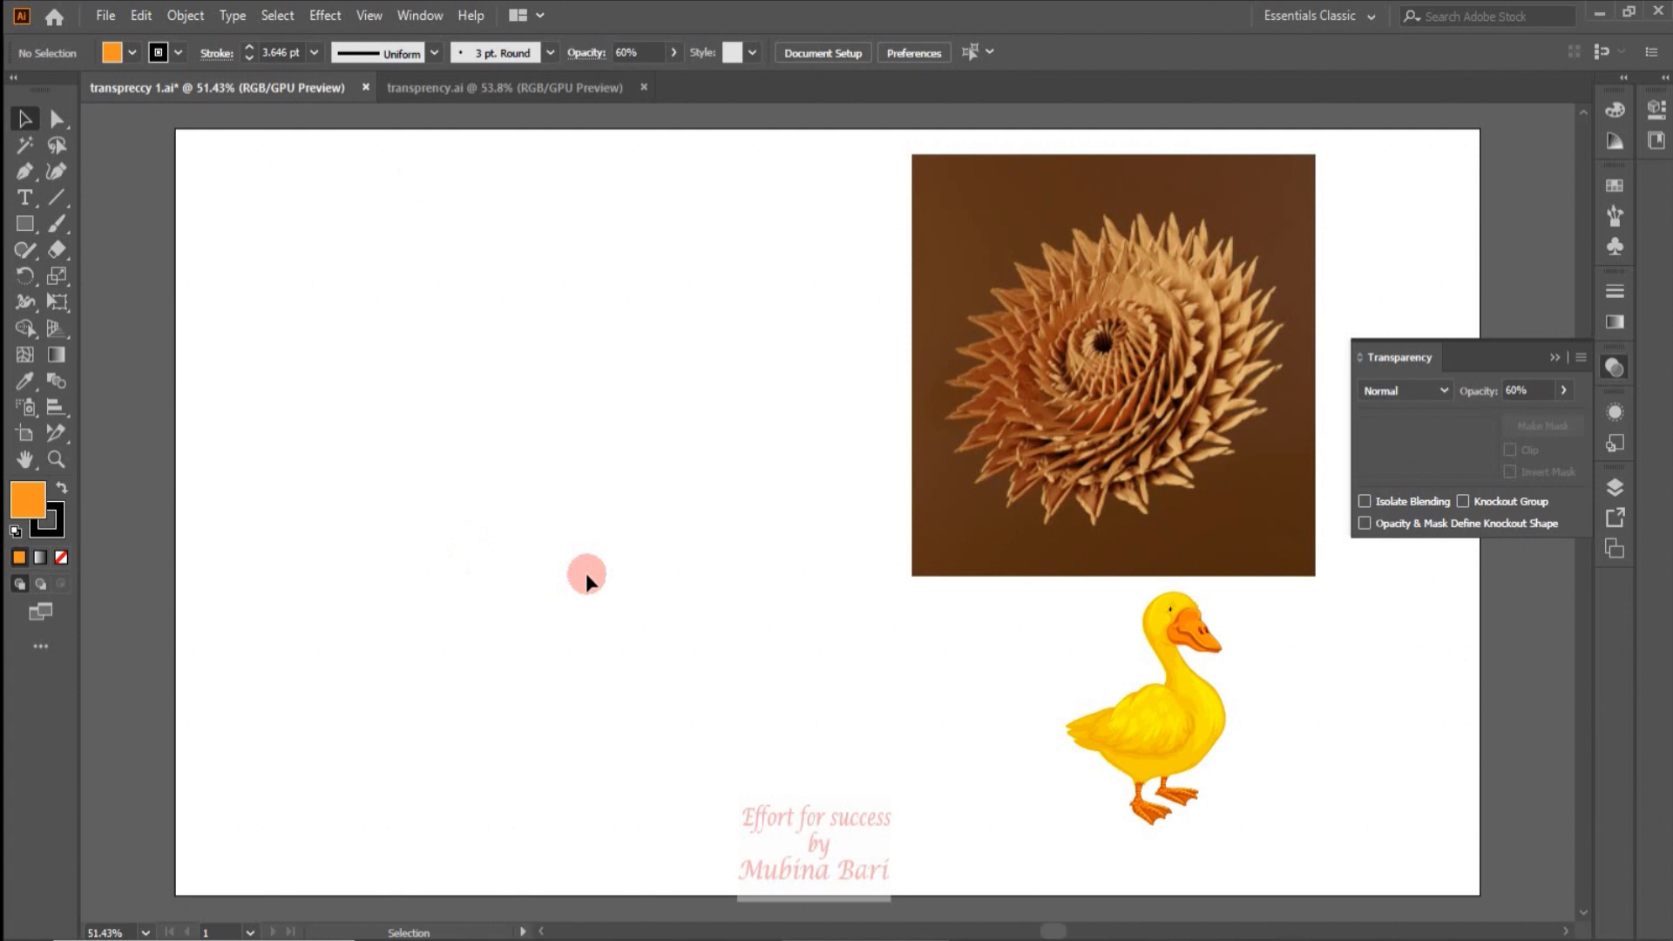
Step: Draw an orange rectangle about 489 × 407 px on the empty artboard area and a tilted five-pointed star about 363 × 370 px over it
{"action": "left_click", "coordinate": [25, 223]}
{"action": "left_click_drag", "start_coordinate": [303, 306], "coordinate": [637, 595]}
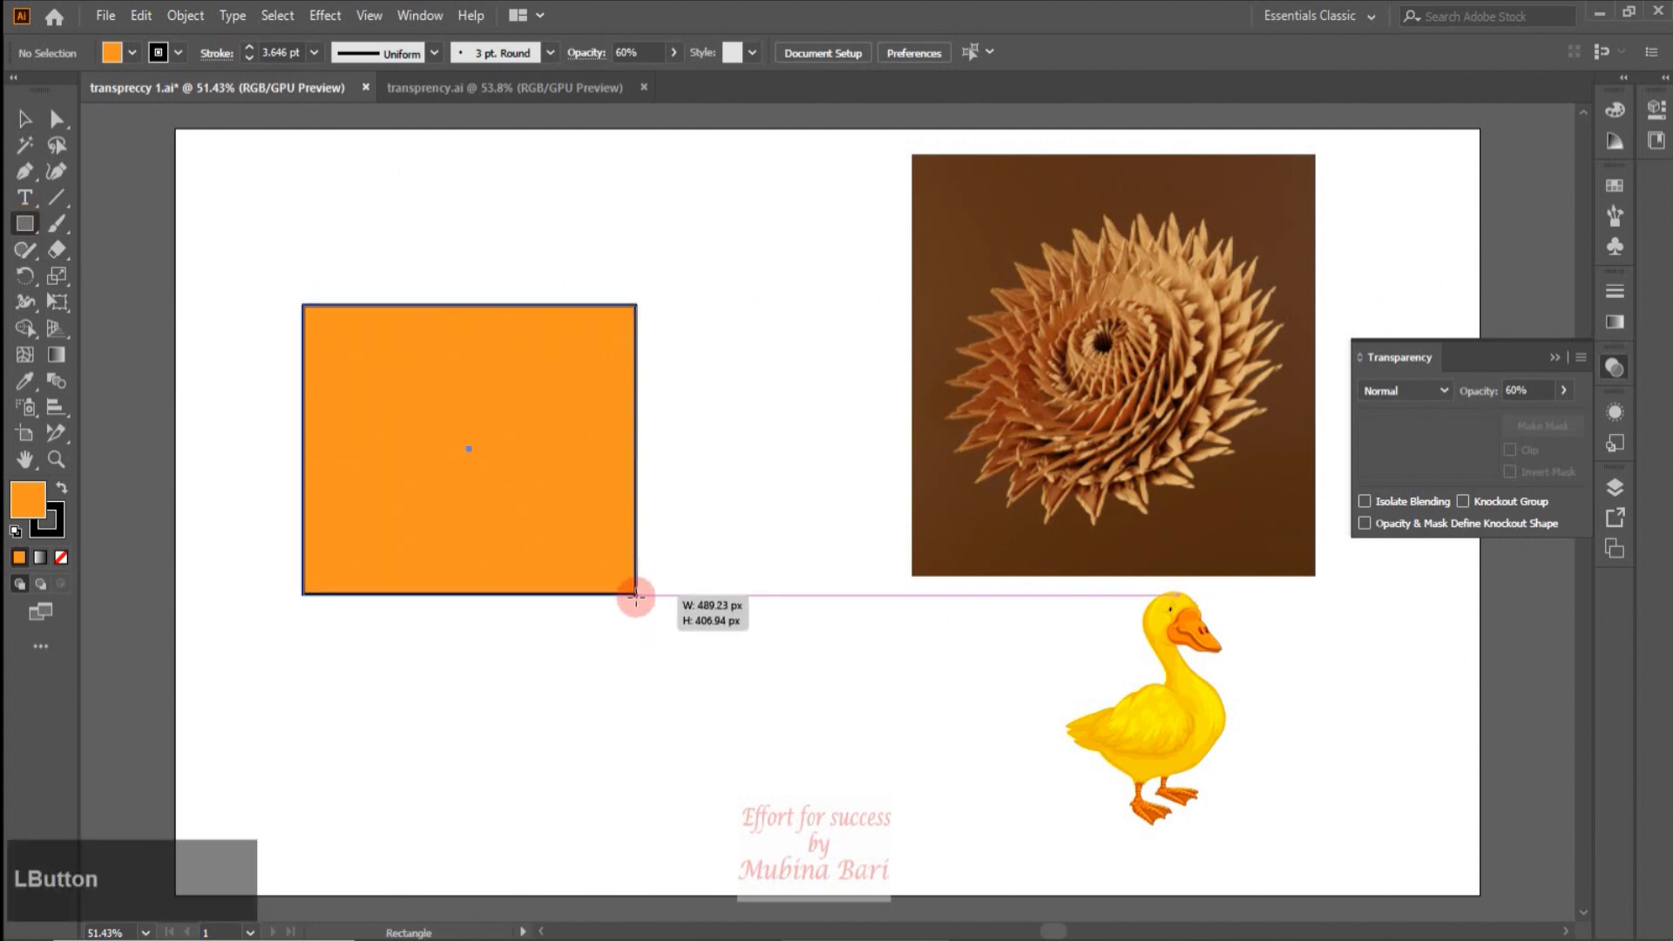
{"action": "left_click", "coordinate": [24, 223]}
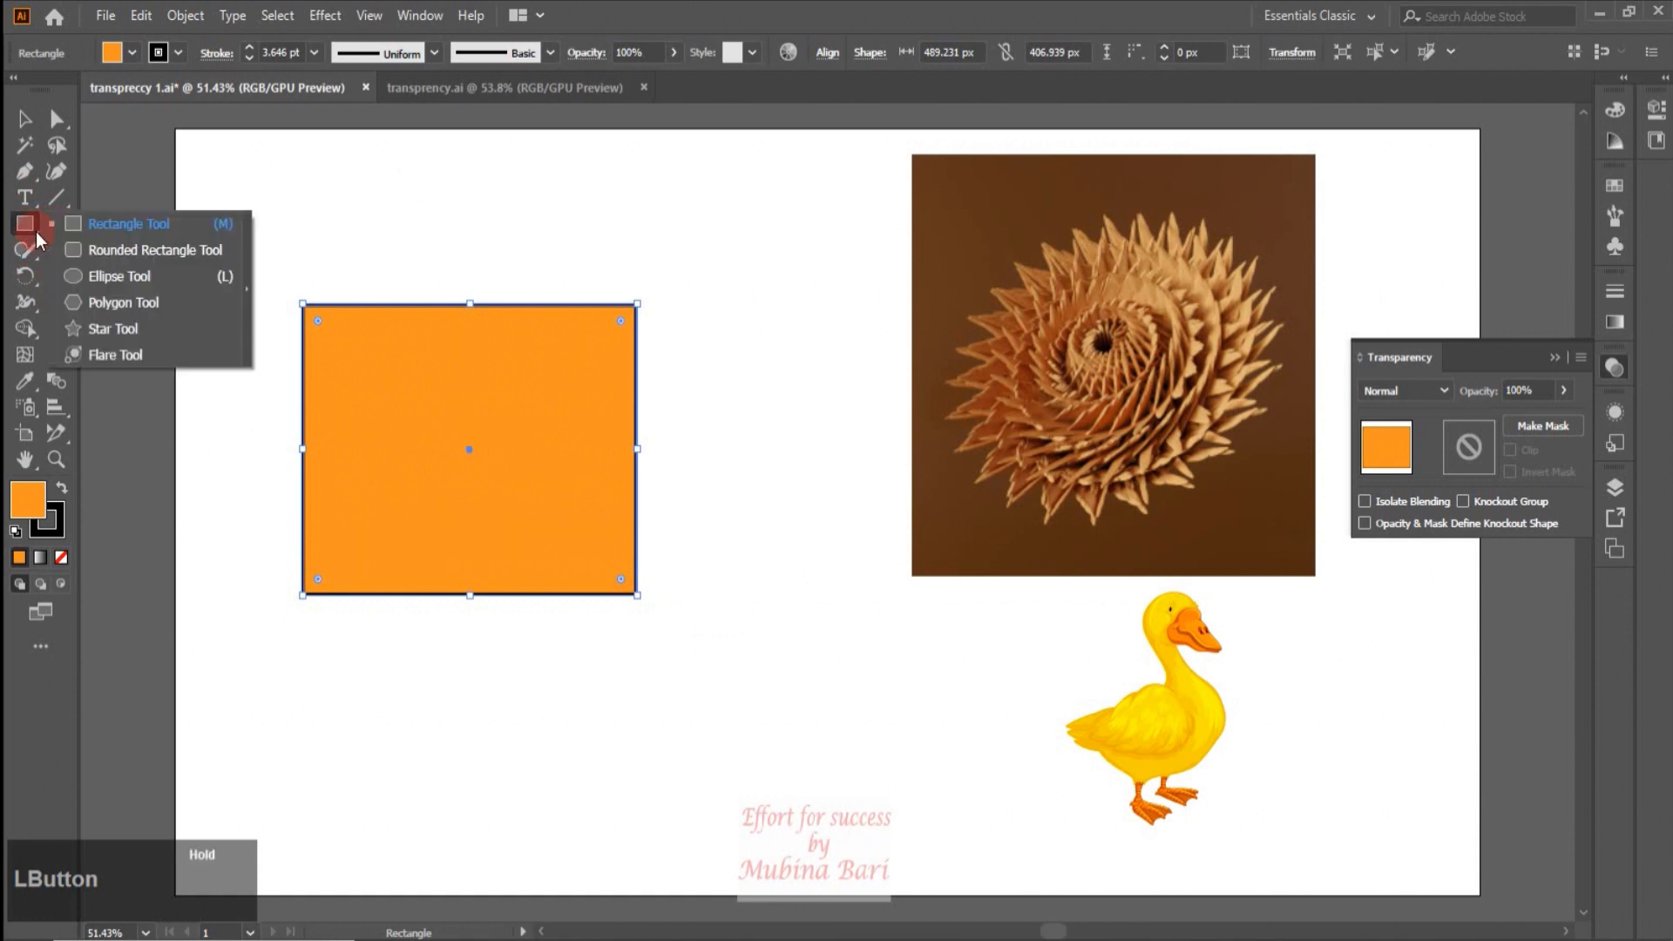
{"action": "left_click", "coordinate": [122, 329]}
{"action": "left_click_drag", "start_coordinate": [375, 385], "coordinate": [499, 468]}
{"action": "left_click", "coordinate": [25, 121]}
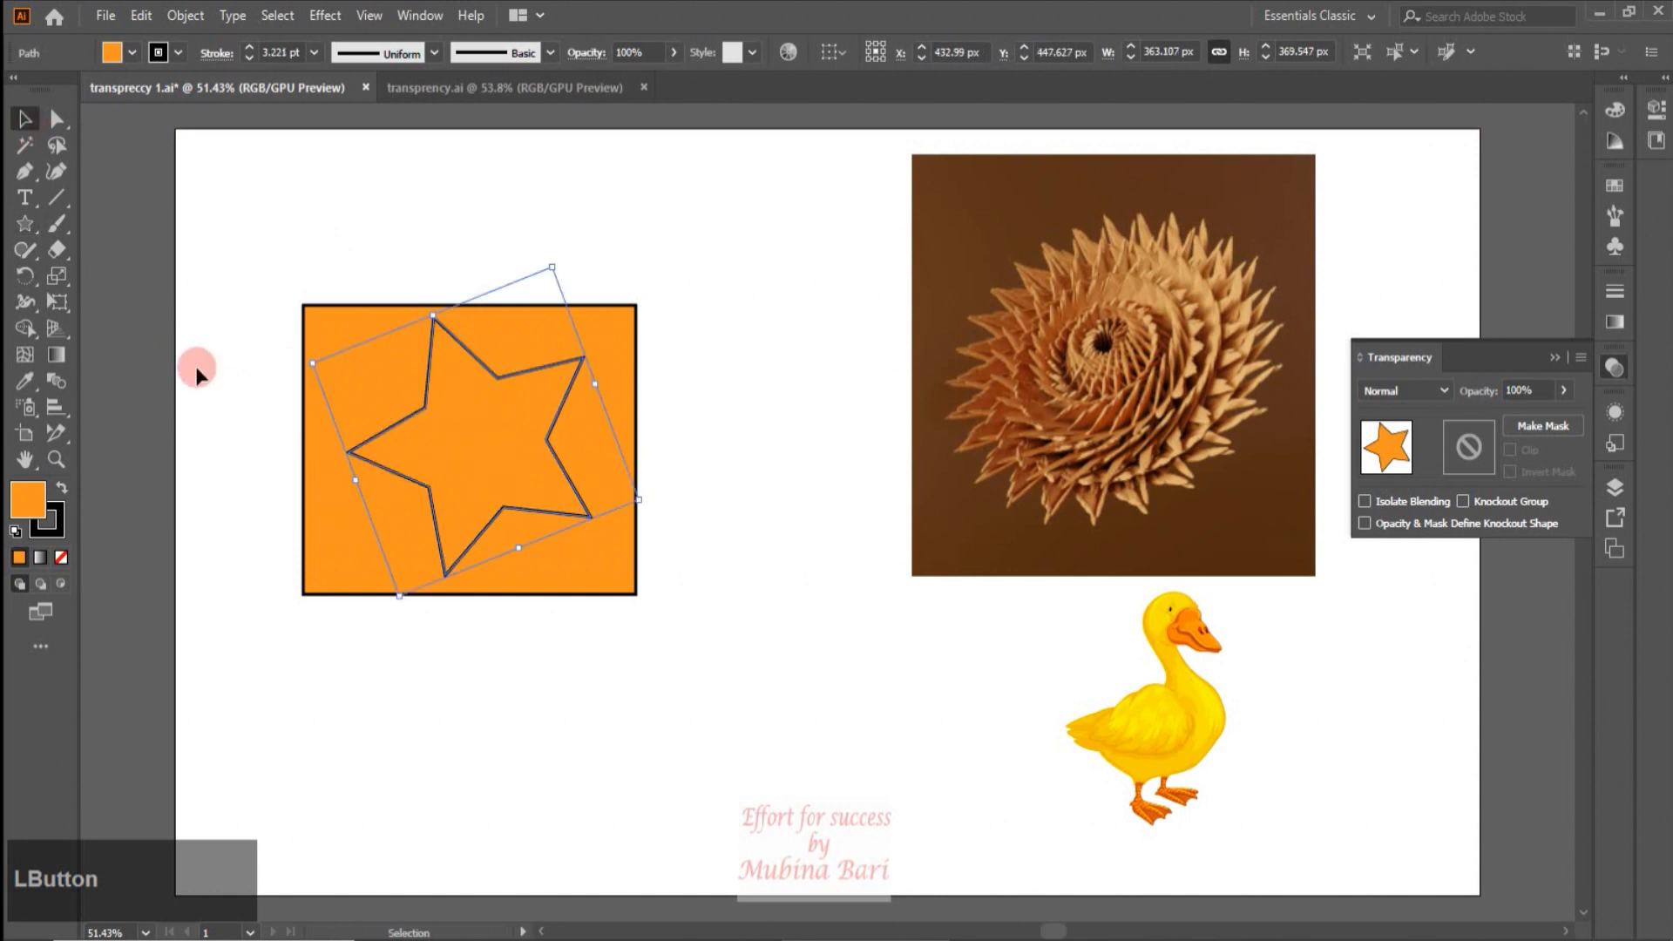
Step: Set the star's fill to None, leaving only its black outline over the orange rectangle
{"action": "left_click", "coordinate": [196, 368]}
{"action": "left_click", "coordinate": [482, 451]}
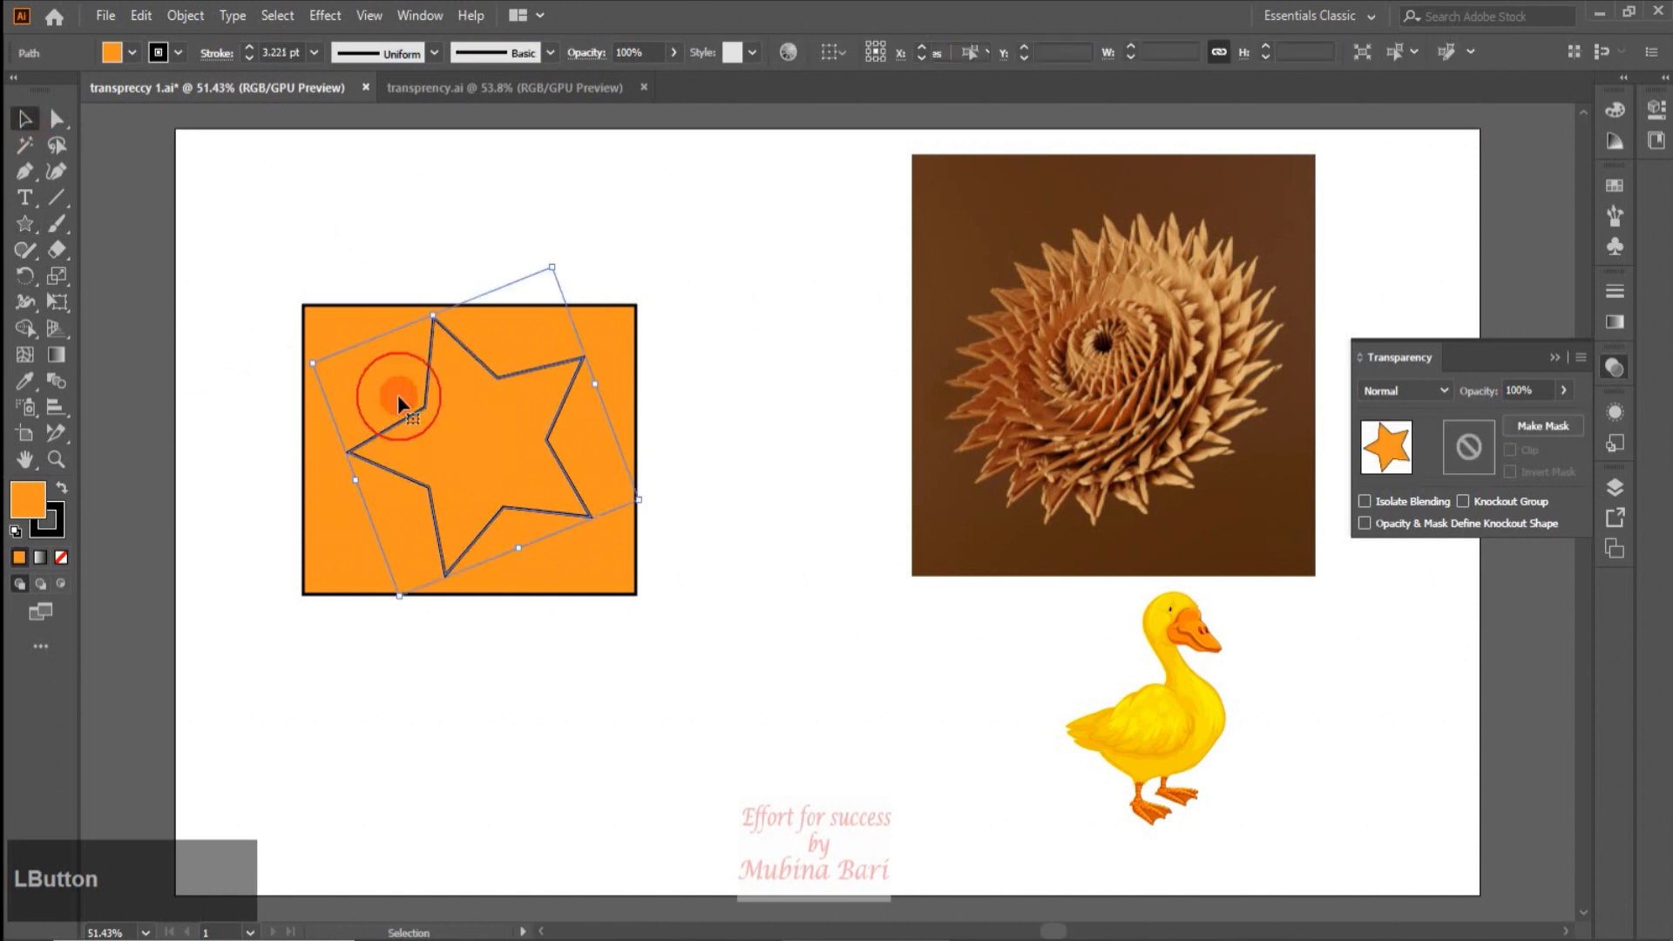
{"action": "left_click", "coordinate": [132, 53]}
{"action": "left_click", "coordinate": [16, 89]}
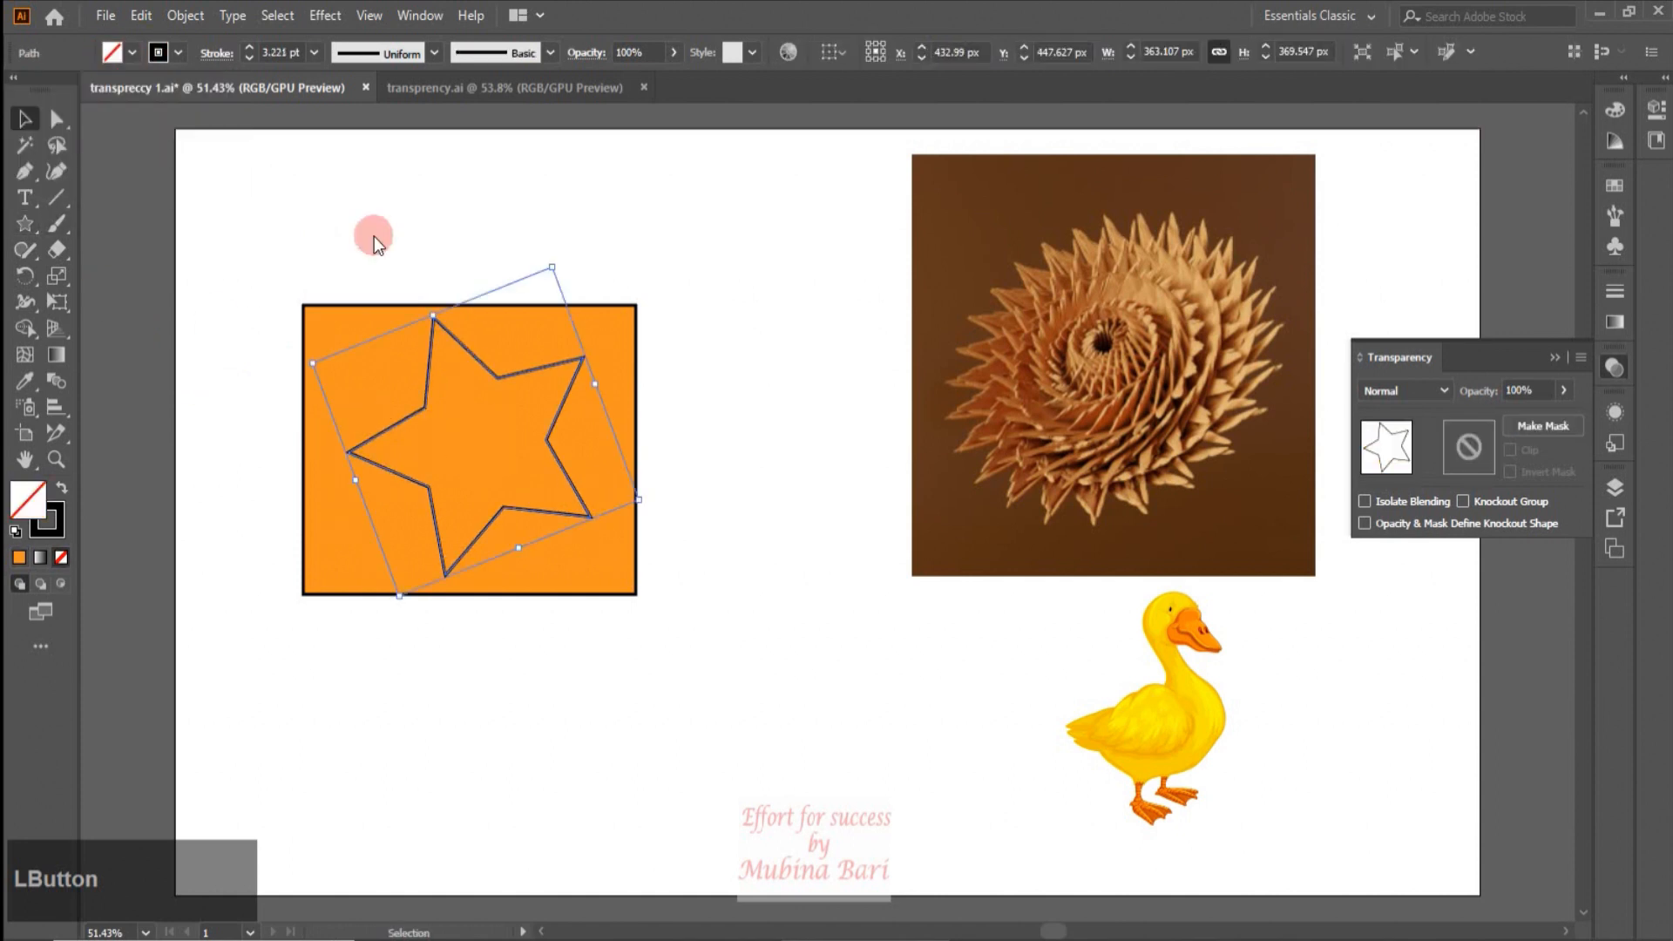
Step: Move the unfilled star partly off the orange rectangle and undo the move
{"action": "left_click_drag", "start_coordinate": [547, 433], "coordinate": [759, 386]}
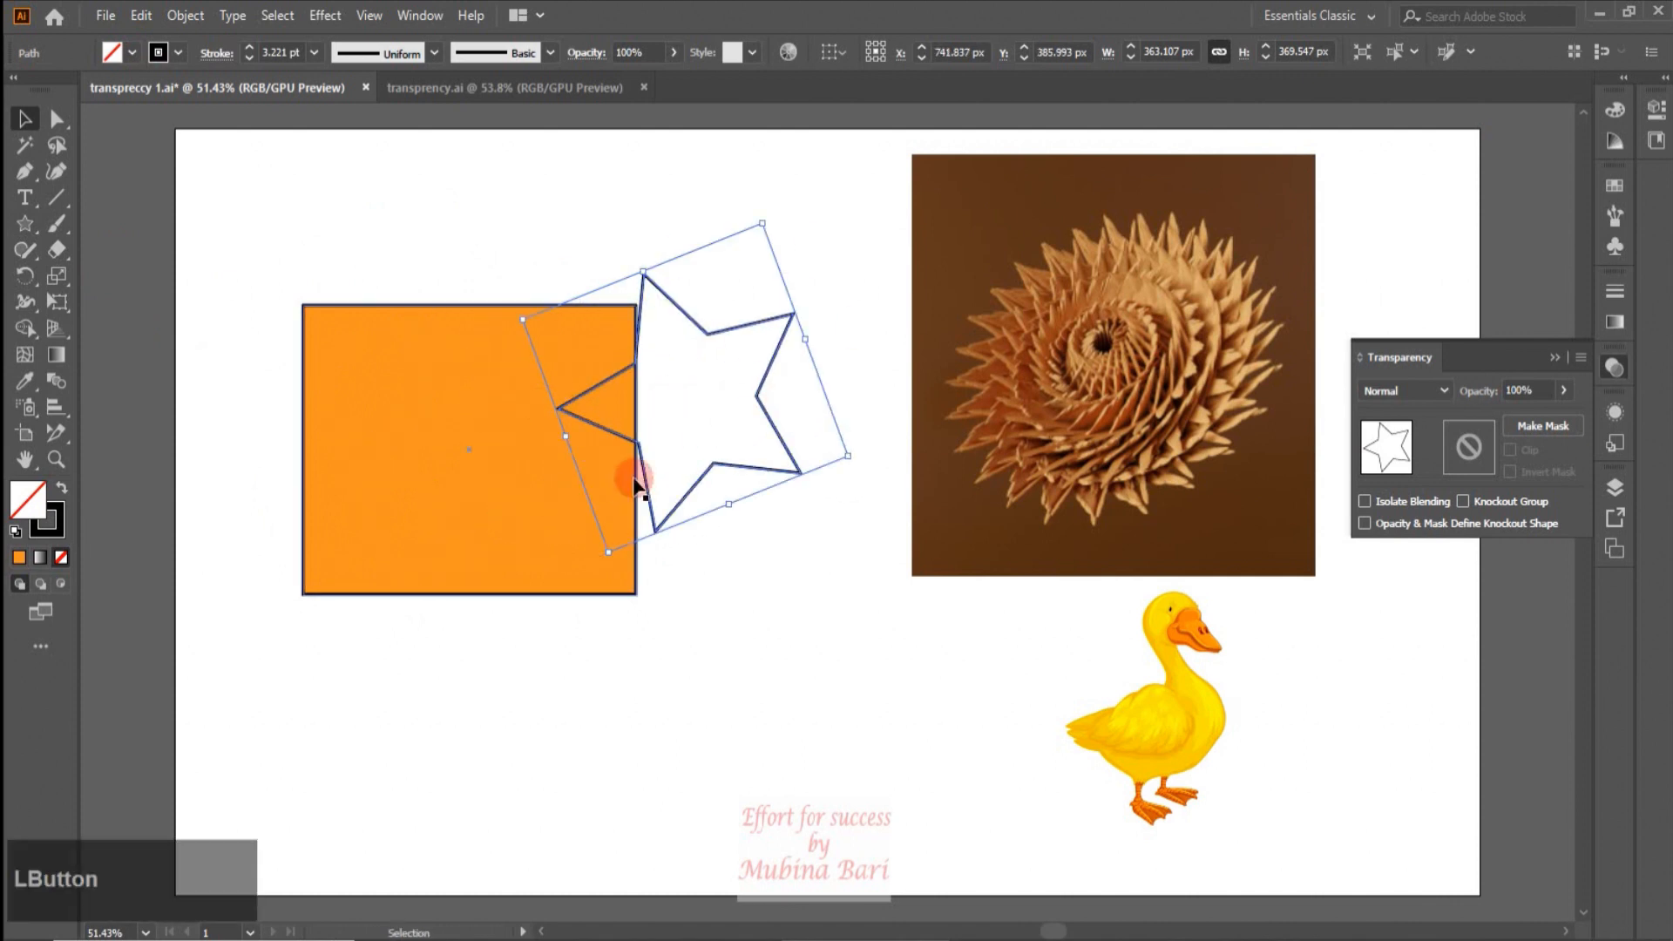
{"action": "key", "text": "ctrl+z"}
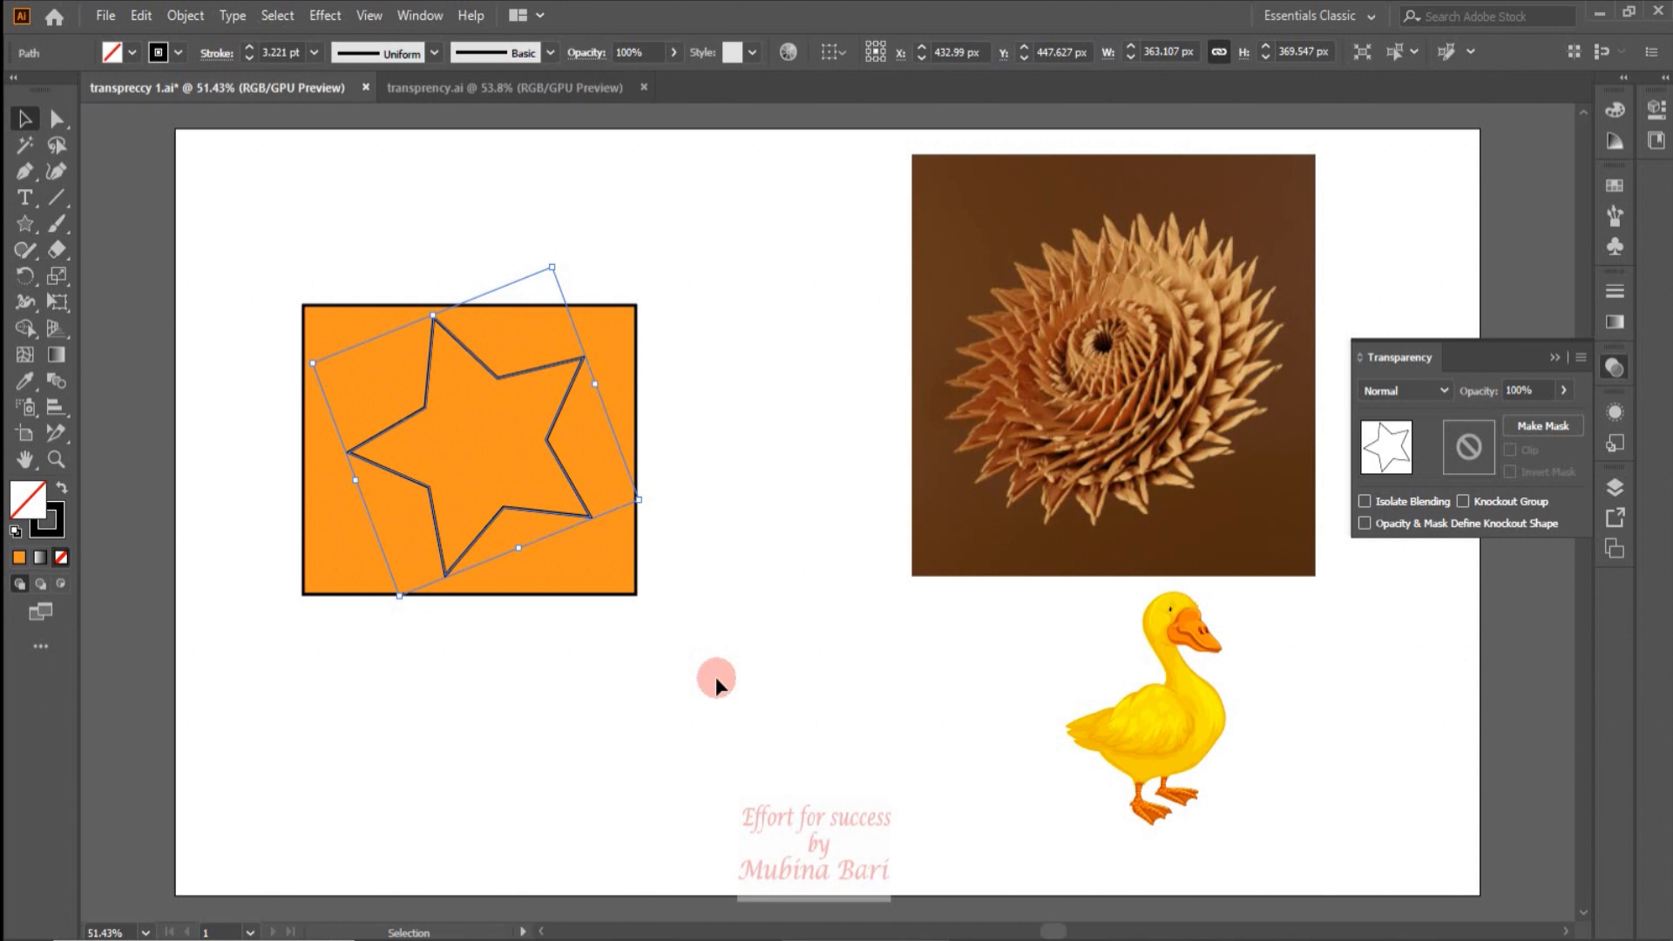
{"action": "left_click", "coordinate": [518, 461]}
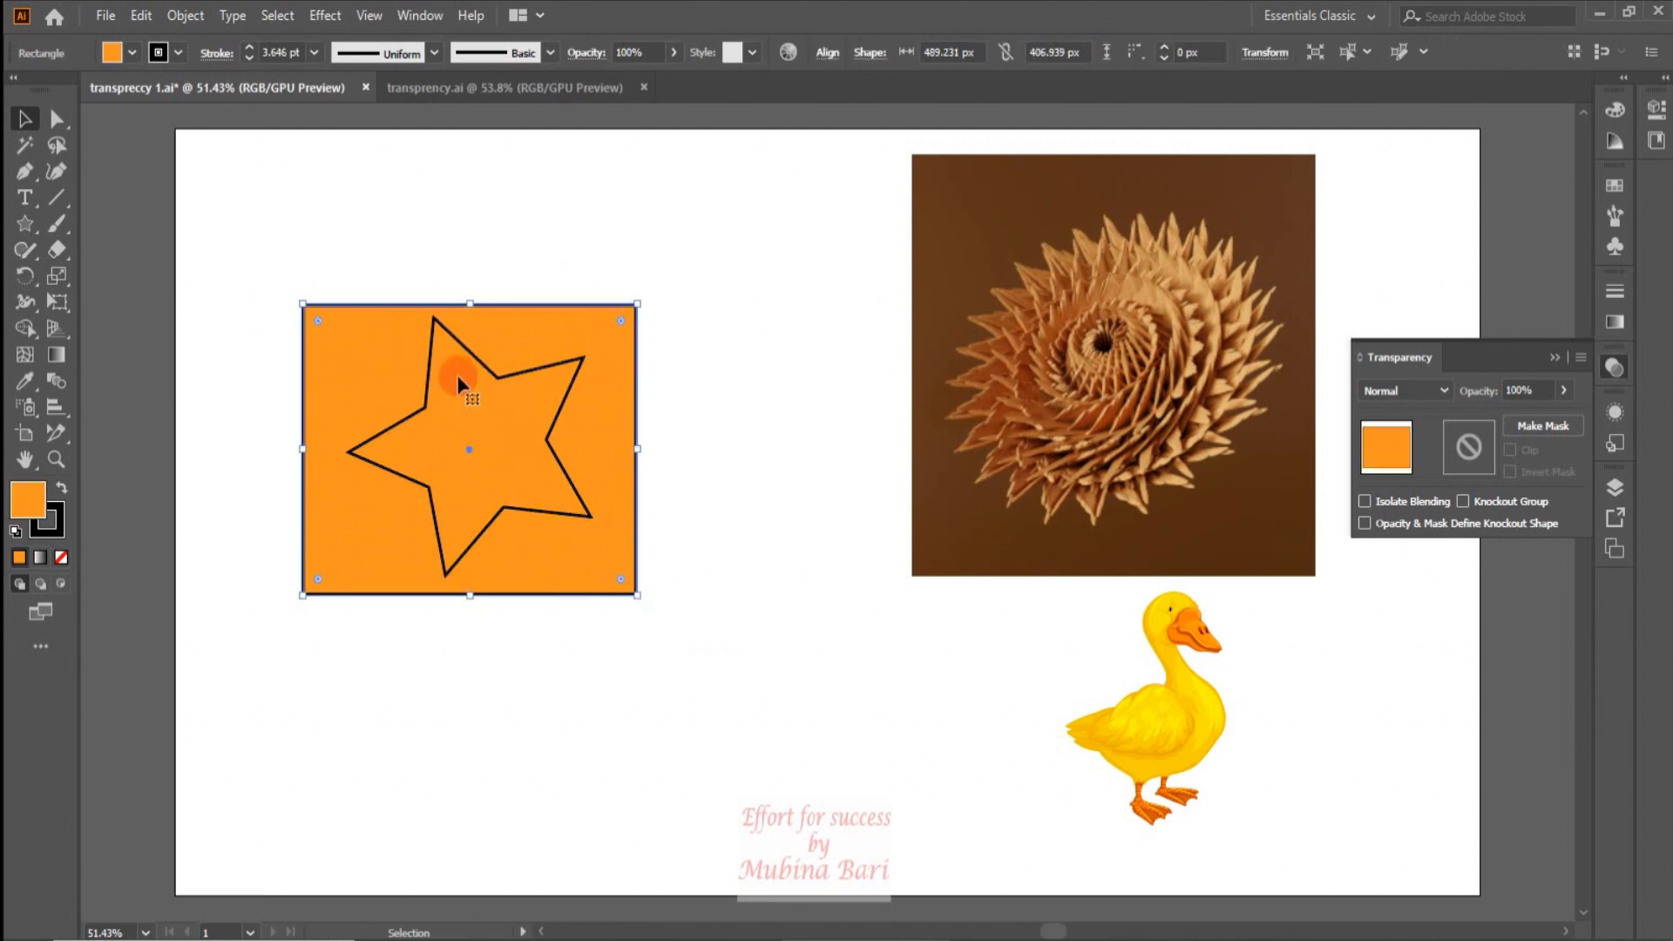
{"action": "left_click", "coordinate": [459, 684]}
Step: Make a clipping mask from the orange rectangle and the unfilled star, and undo it
{"action": "left_click_drag", "start_coordinate": [191, 419], "coordinate": [535, 615]}
{"action": "right_click", "coordinate": [511, 523]}
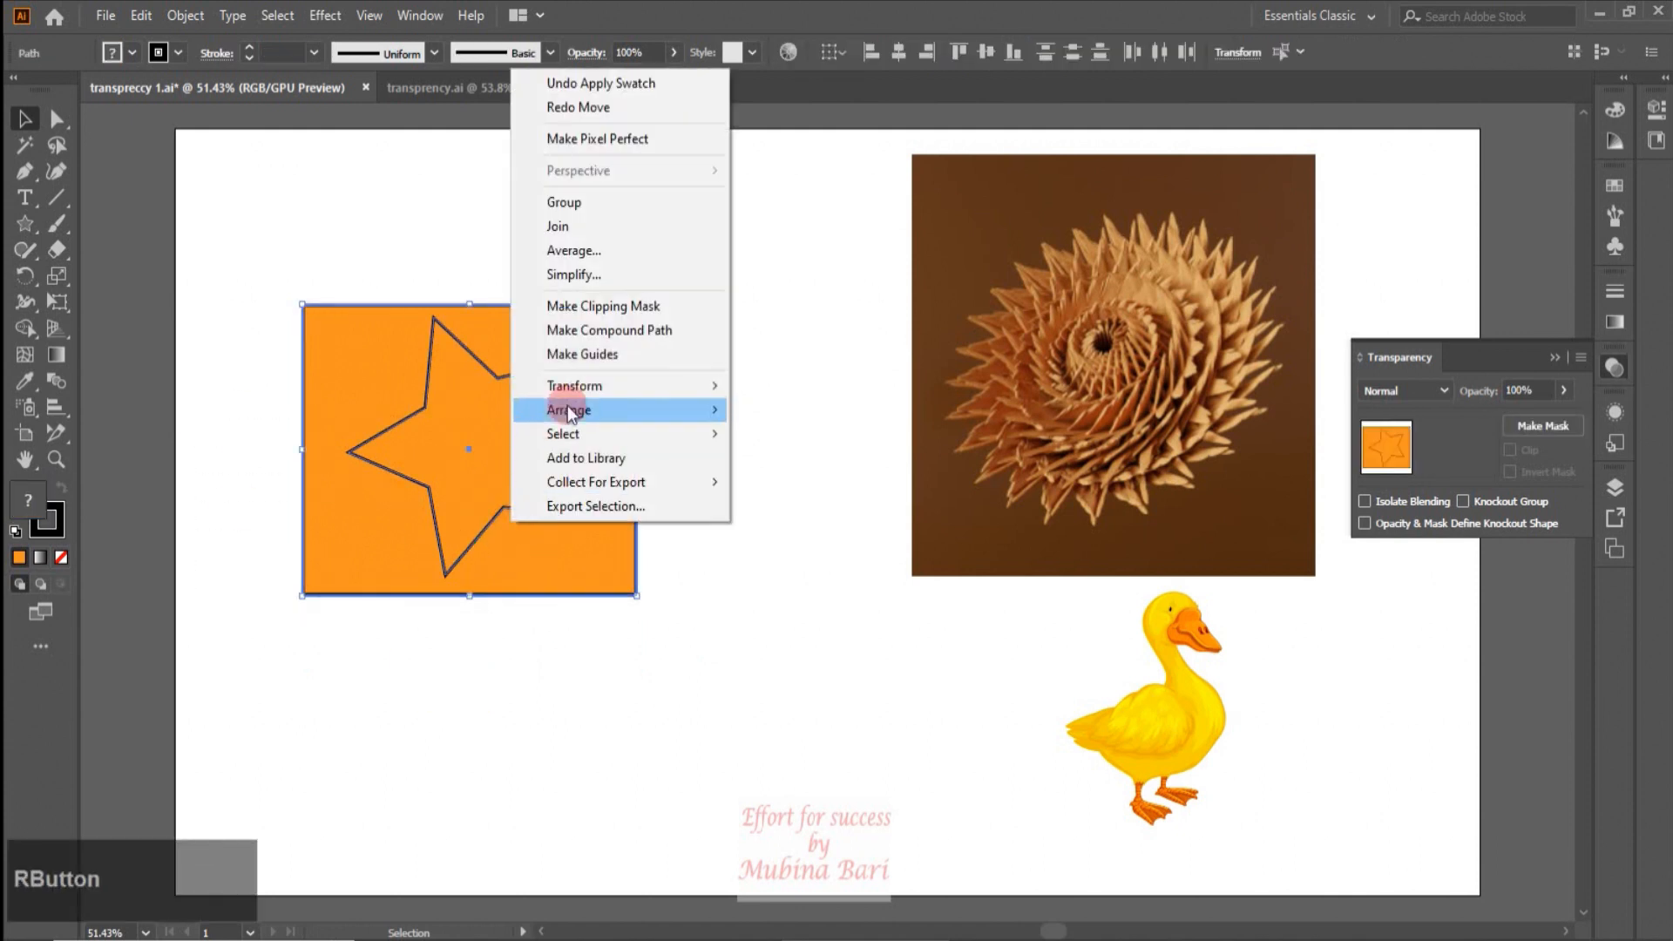
{"action": "left_click", "coordinate": [577, 307]}
{"action": "left_click", "coordinate": [713, 498]}
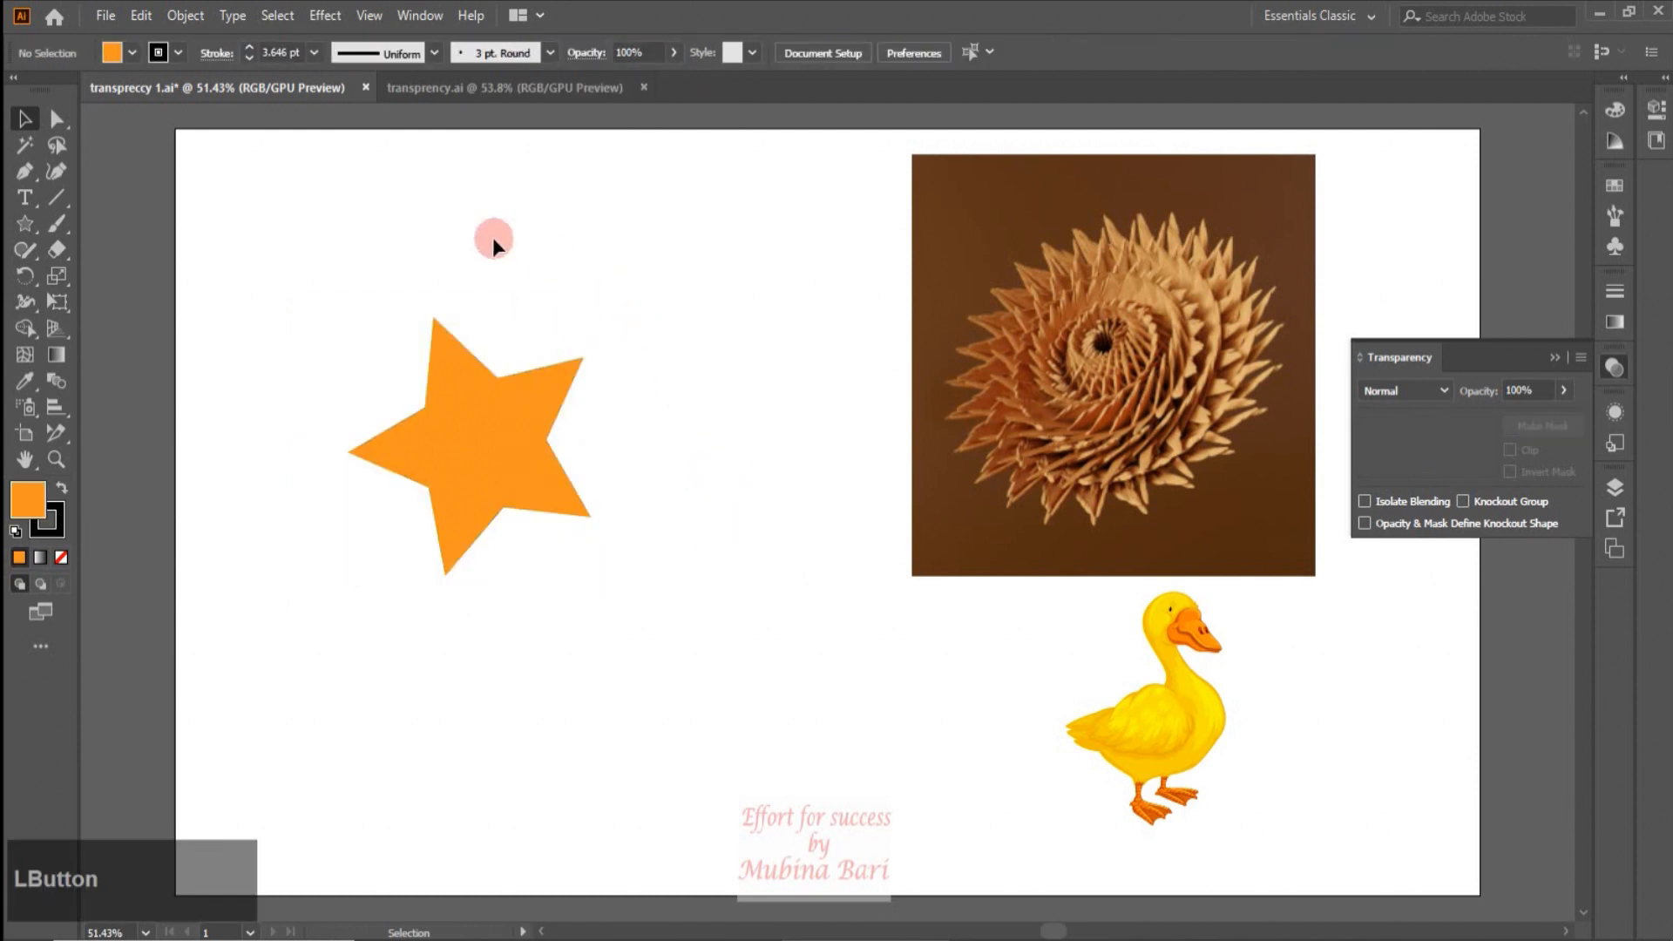
{"action": "left_click", "coordinate": [493, 503]}
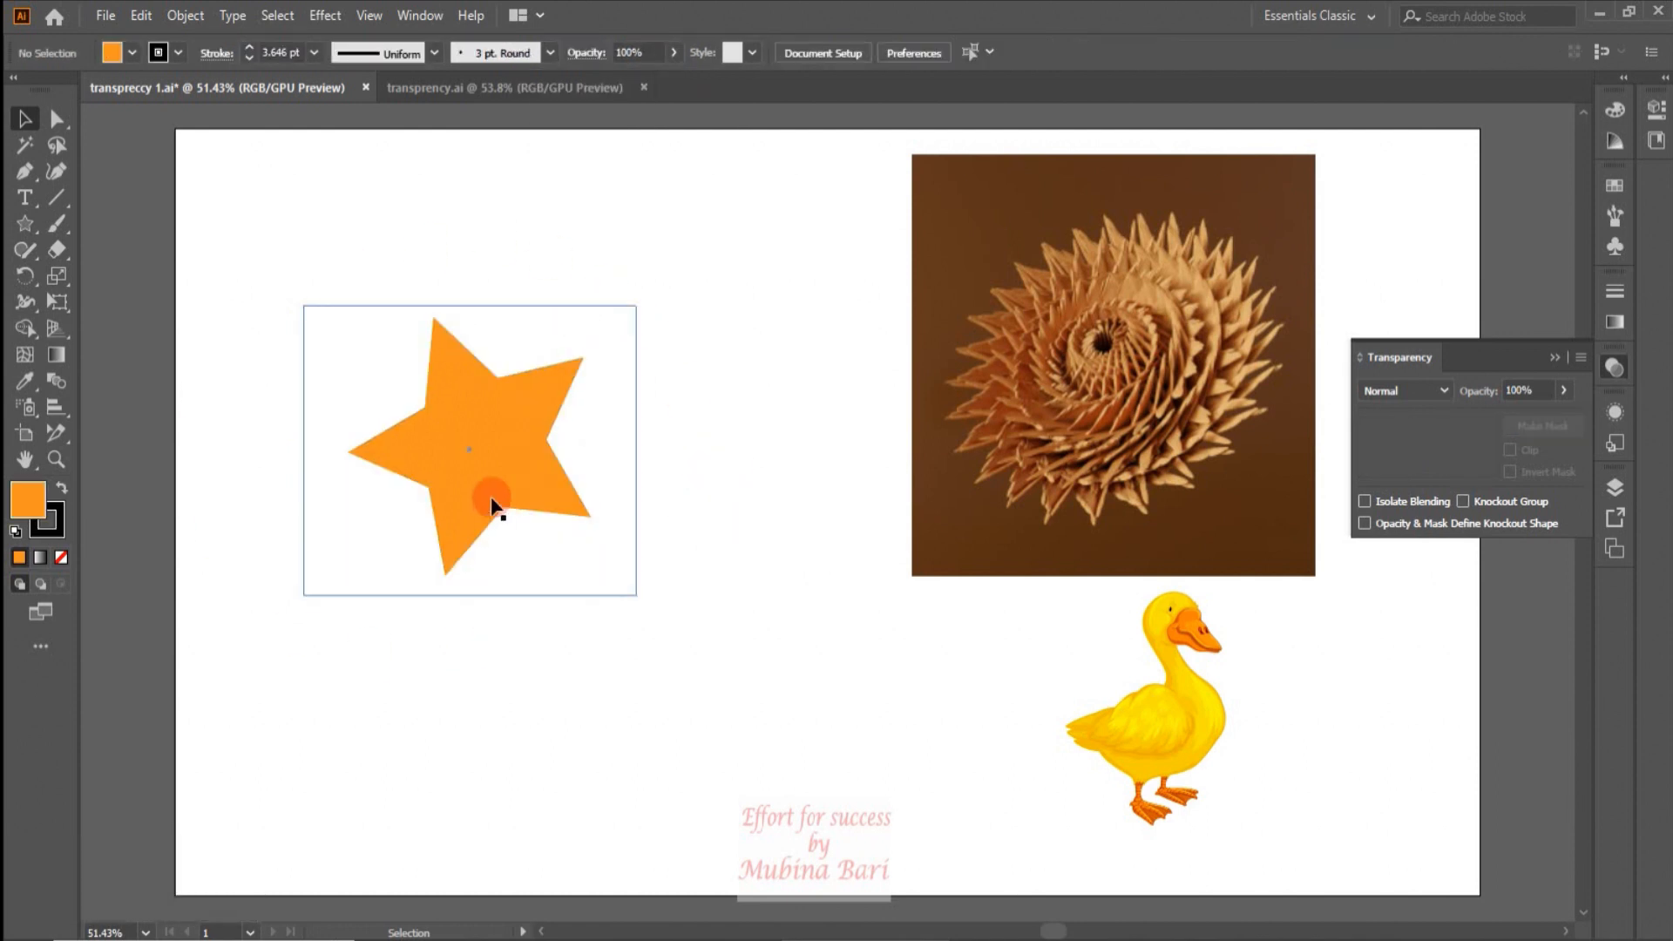
{"action": "key", "text": "ctrl+z"}
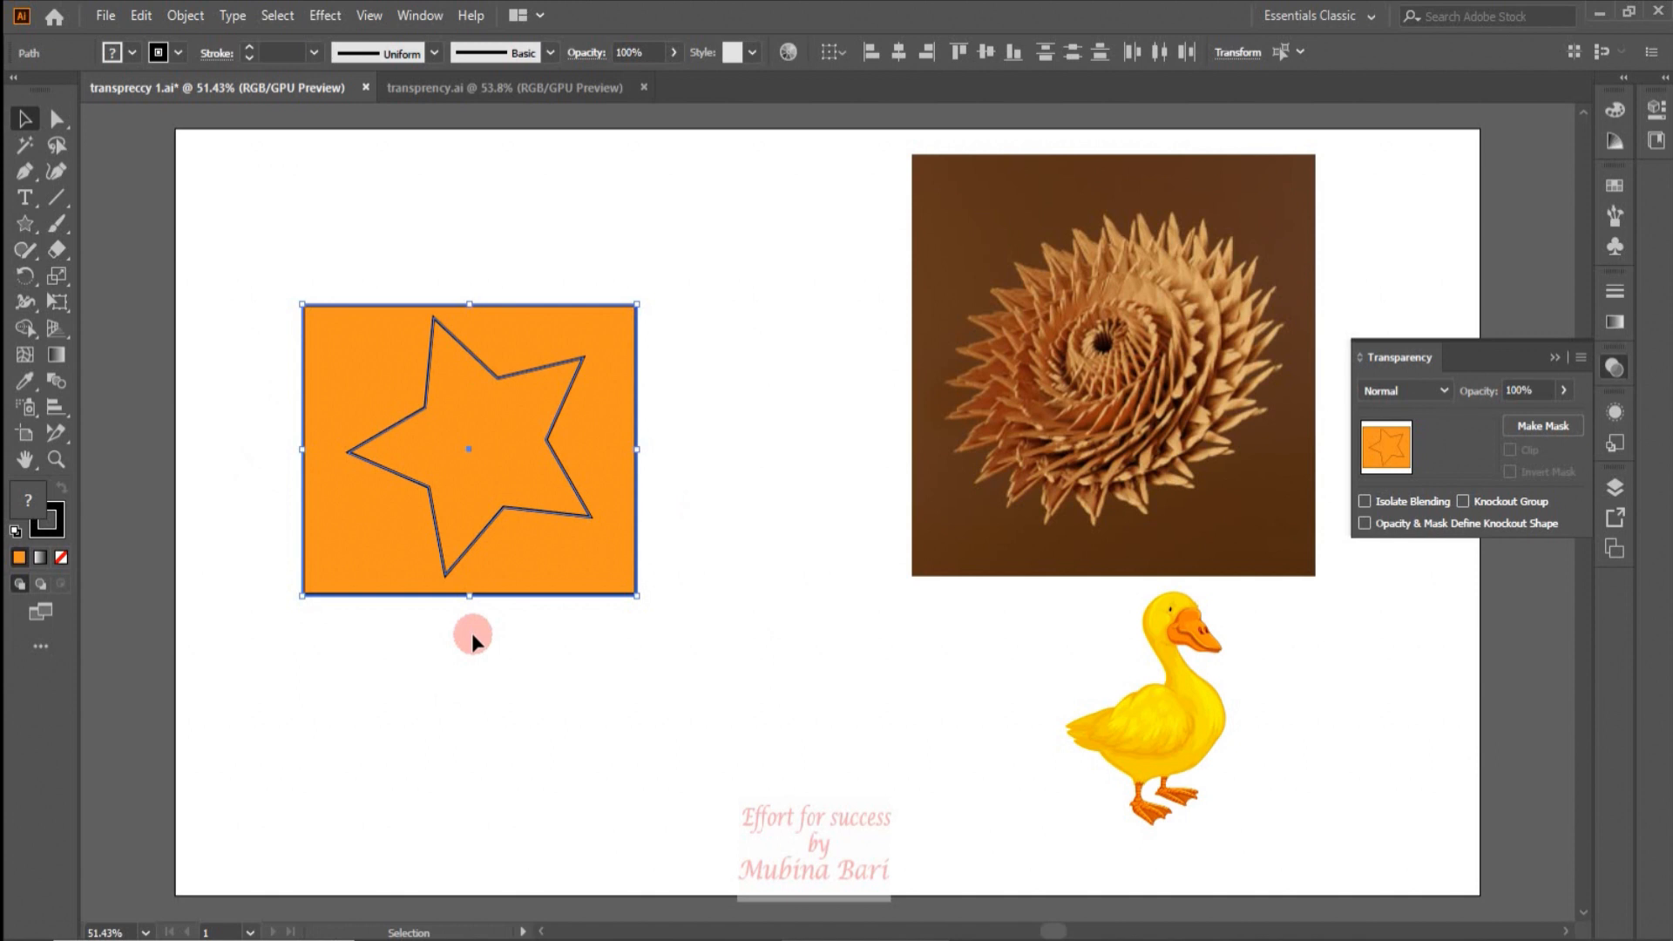
Step: Make an opacity mask from the orange rectangle and the unfilled star, and release it
{"action": "left_click_drag", "start_coordinate": [239, 410], "coordinate": [509, 537]}
{"action": "left_click", "coordinate": [1566, 426]}
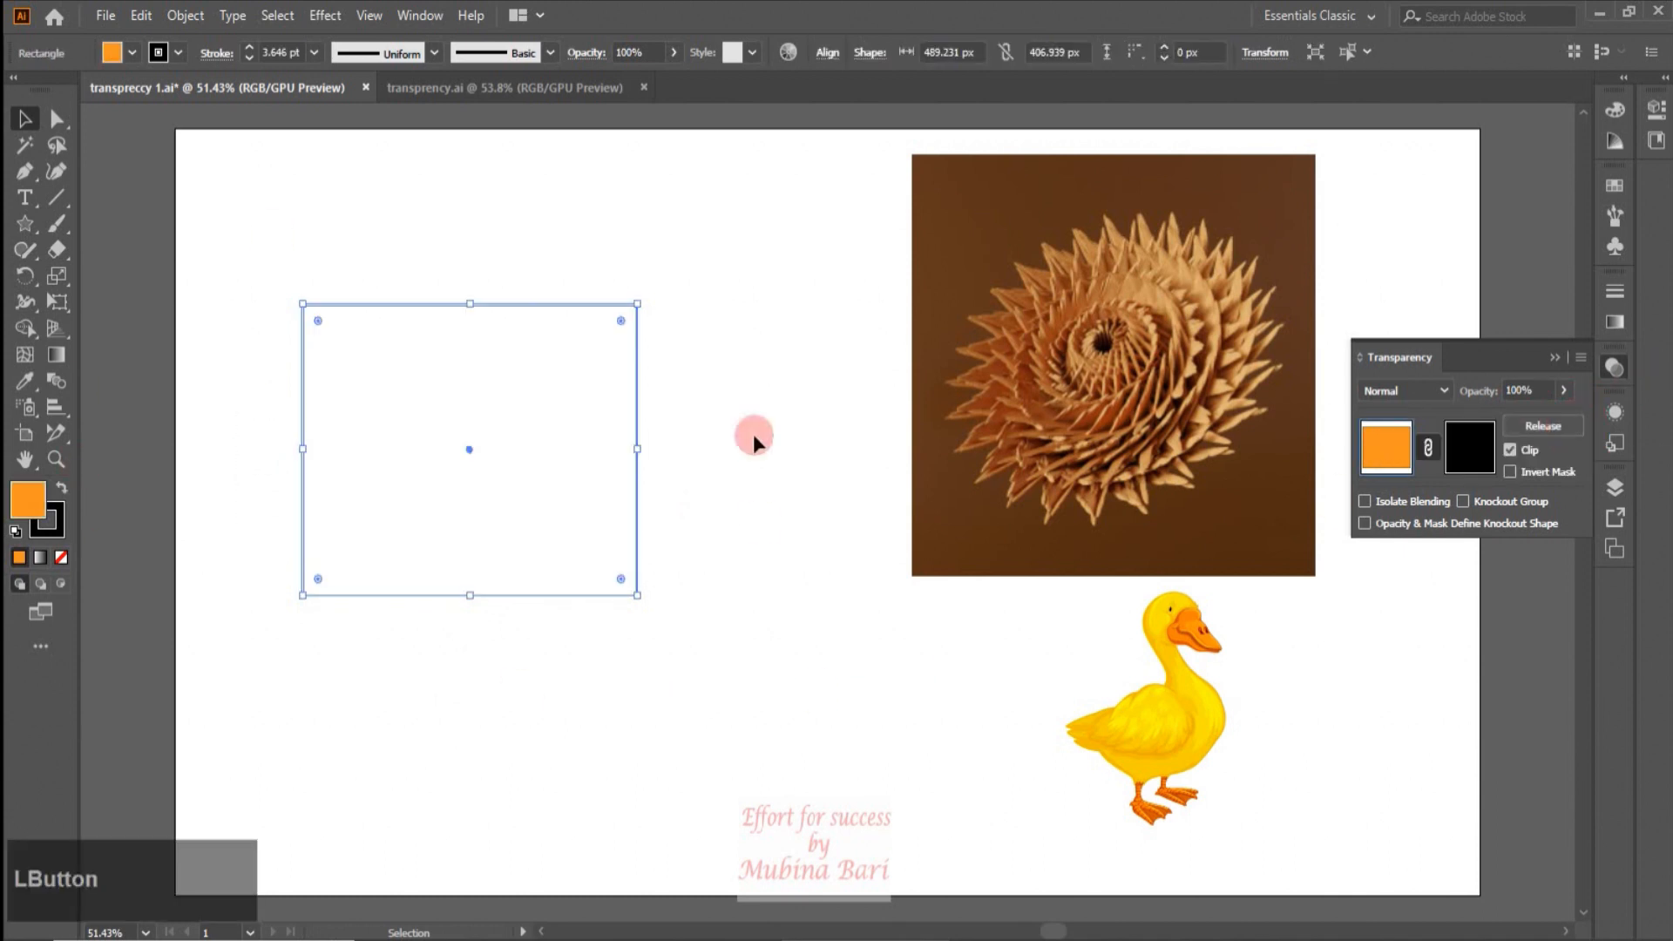
{"action": "left_click", "coordinate": [762, 525]}
{"action": "left_click_drag", "start_coordinate": [259, 253], "coordinate": [633, 491]}
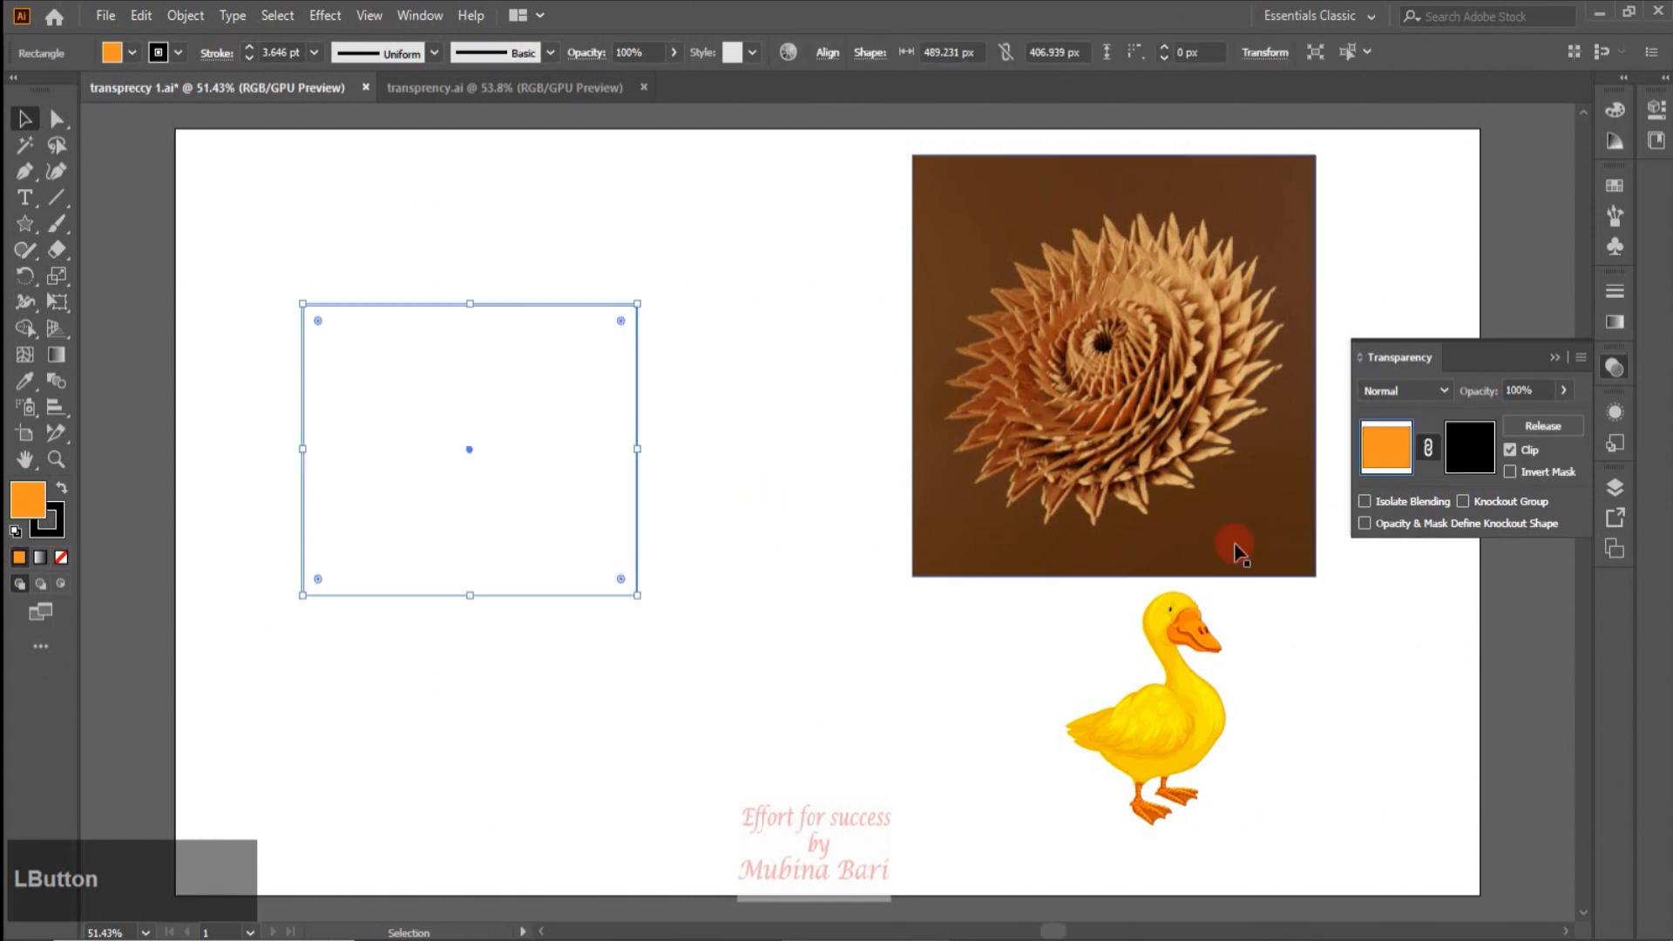
{"action": "left_click", "coordinate": [1566, 431]}
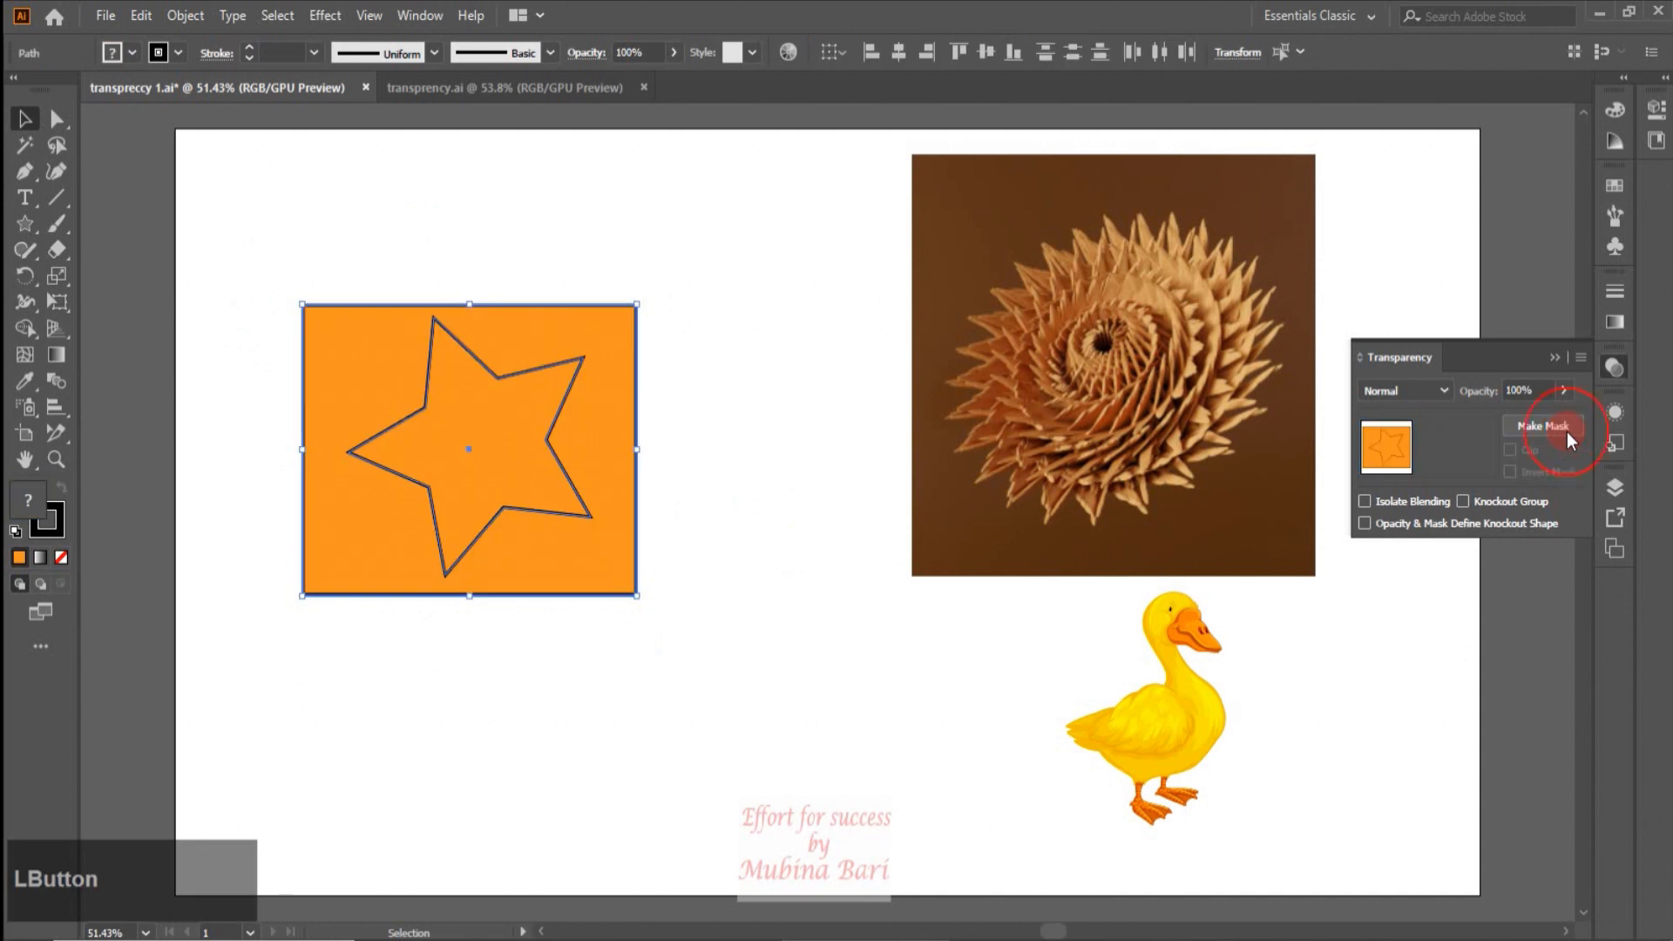
Step: Fill the star on the orange rectangle with white
{"action": "left_click", "coordinate": [575, 527]}
{"action": "left_click", "coordinate": [571, 513]}
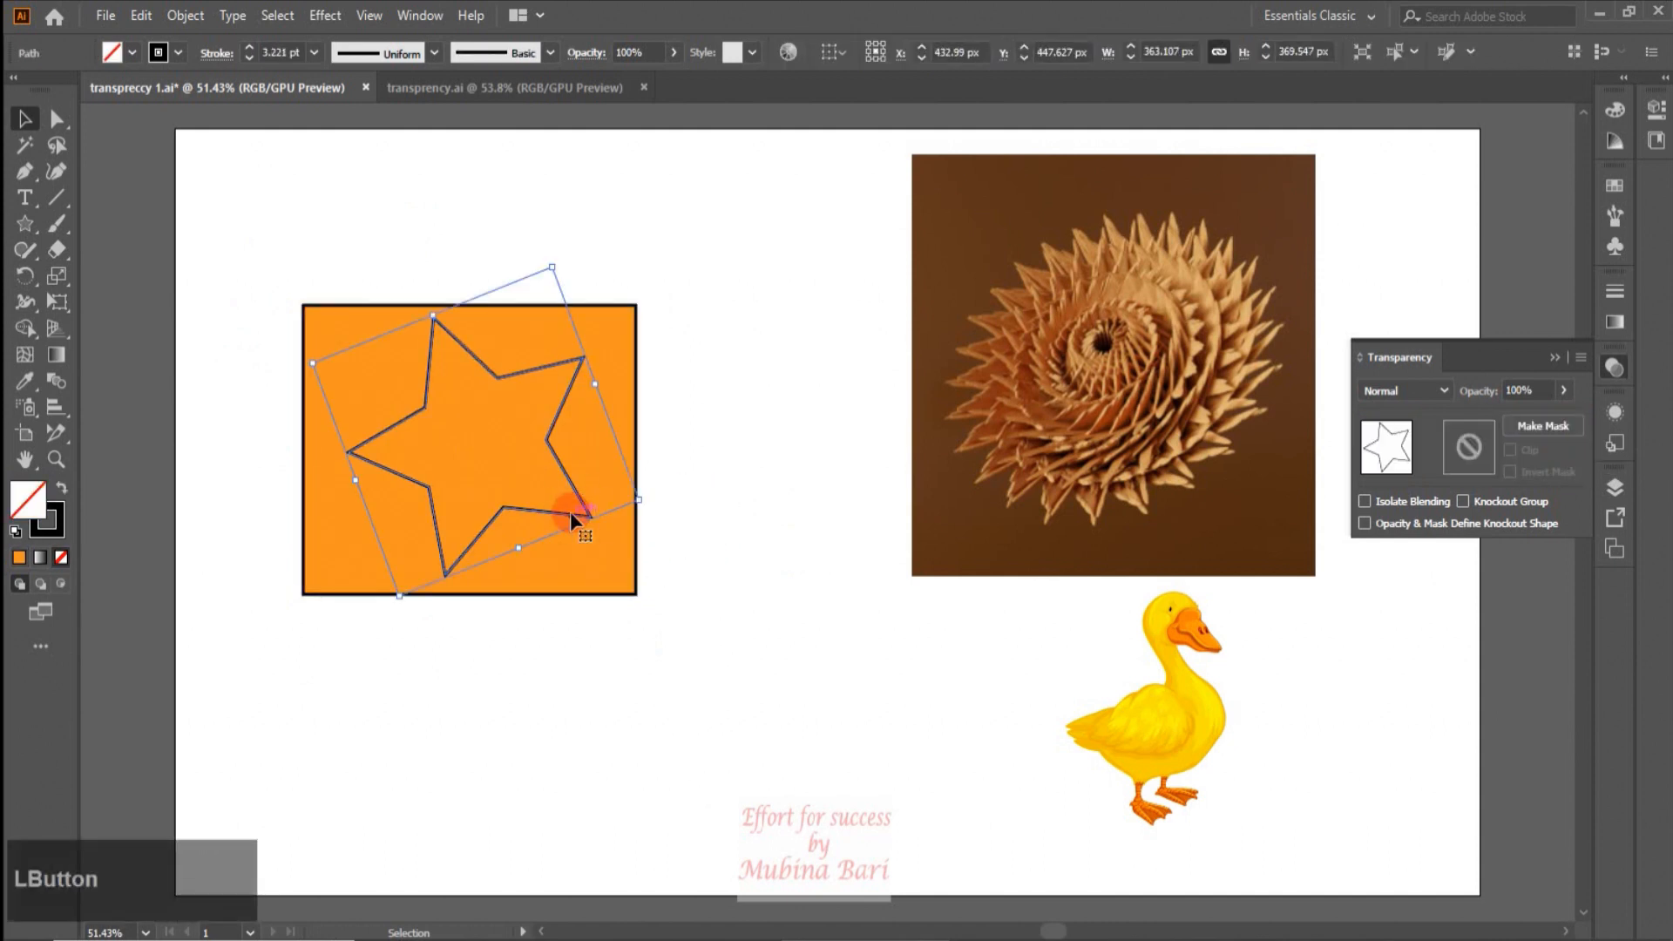
{"action": "left_click", "coordinate": [132, 54]}
{"action": "left_click", "coordinate": [46, 91]}
{"action": "left_click", "coordinate": [741, 277]}
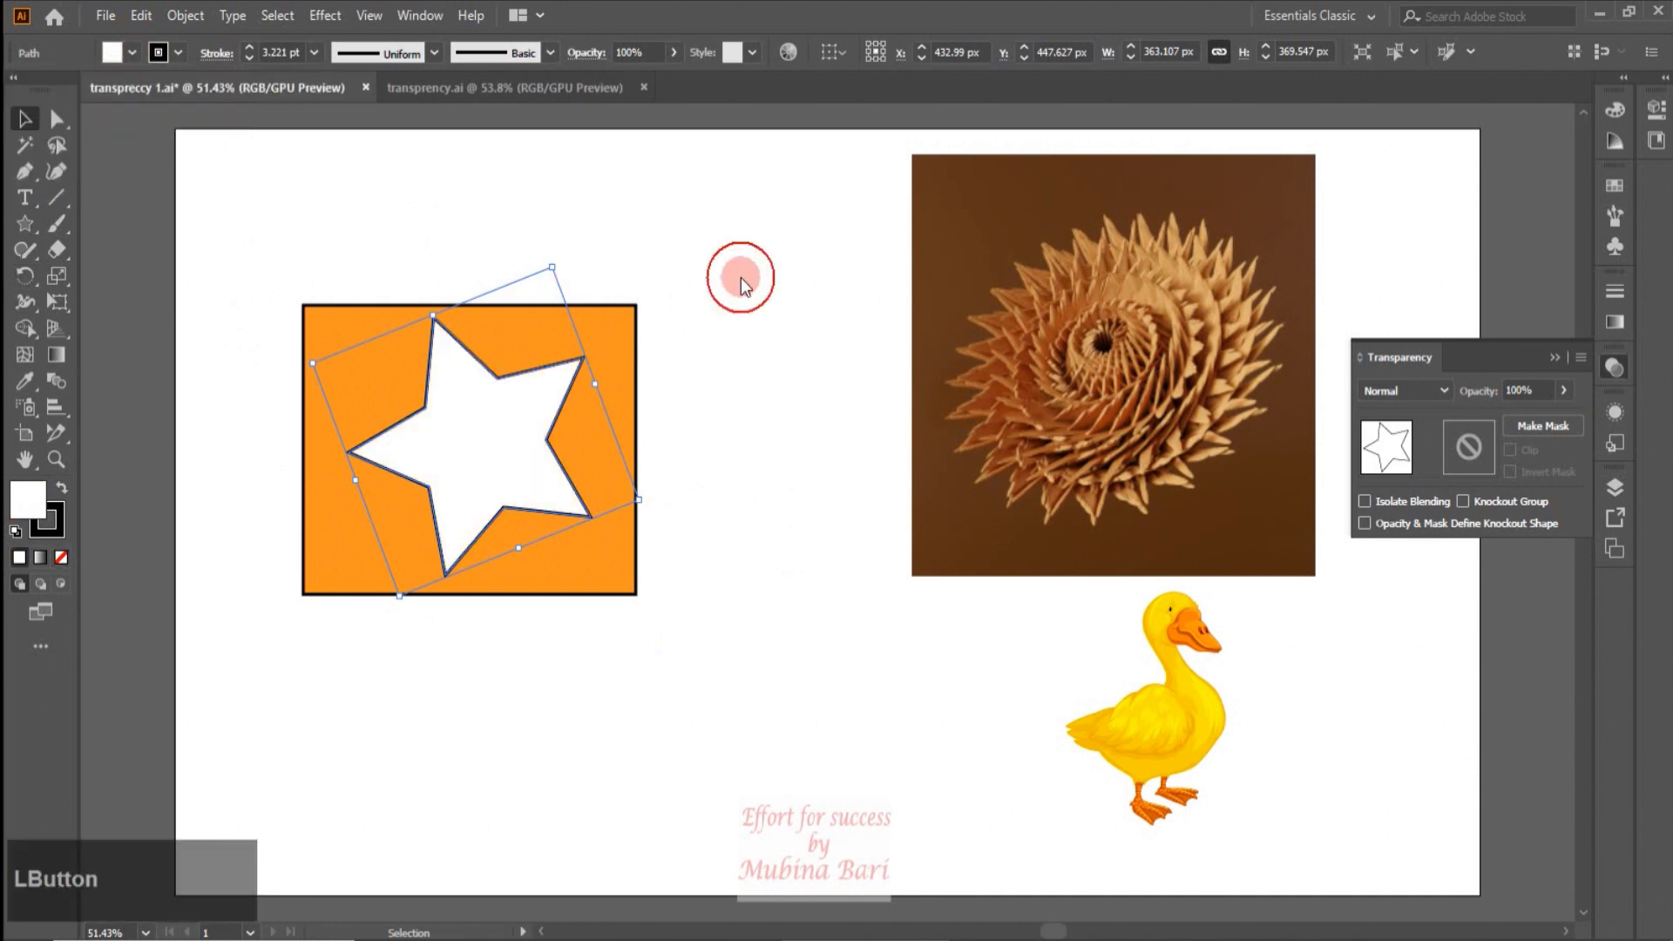
{"action": "left_click", "coordinate": [740, 277]}
Step: Make an opacity mask from the orange rectangle and the white star, and undo it
{"action": "left_click_drag", "start_coordinate": [270, 288], "coordinate": [586, 399]}
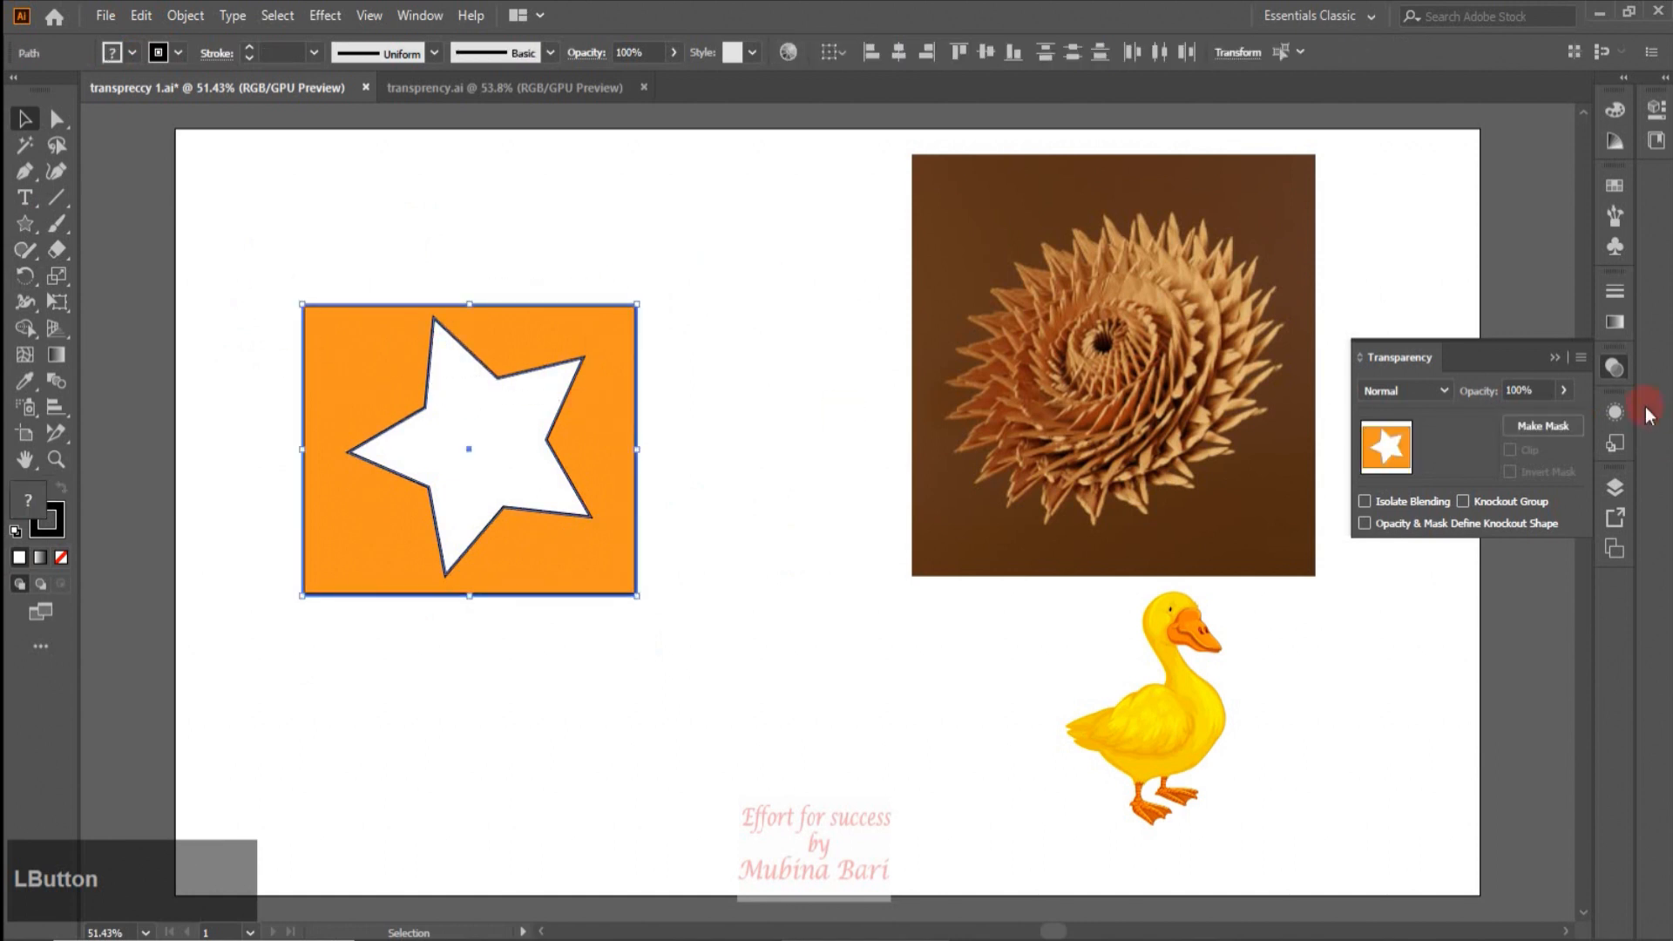
{"action": "left_click", "coordinate": [1541, 425]}
{"action": "left_click", "coordinate": [367, 382]}
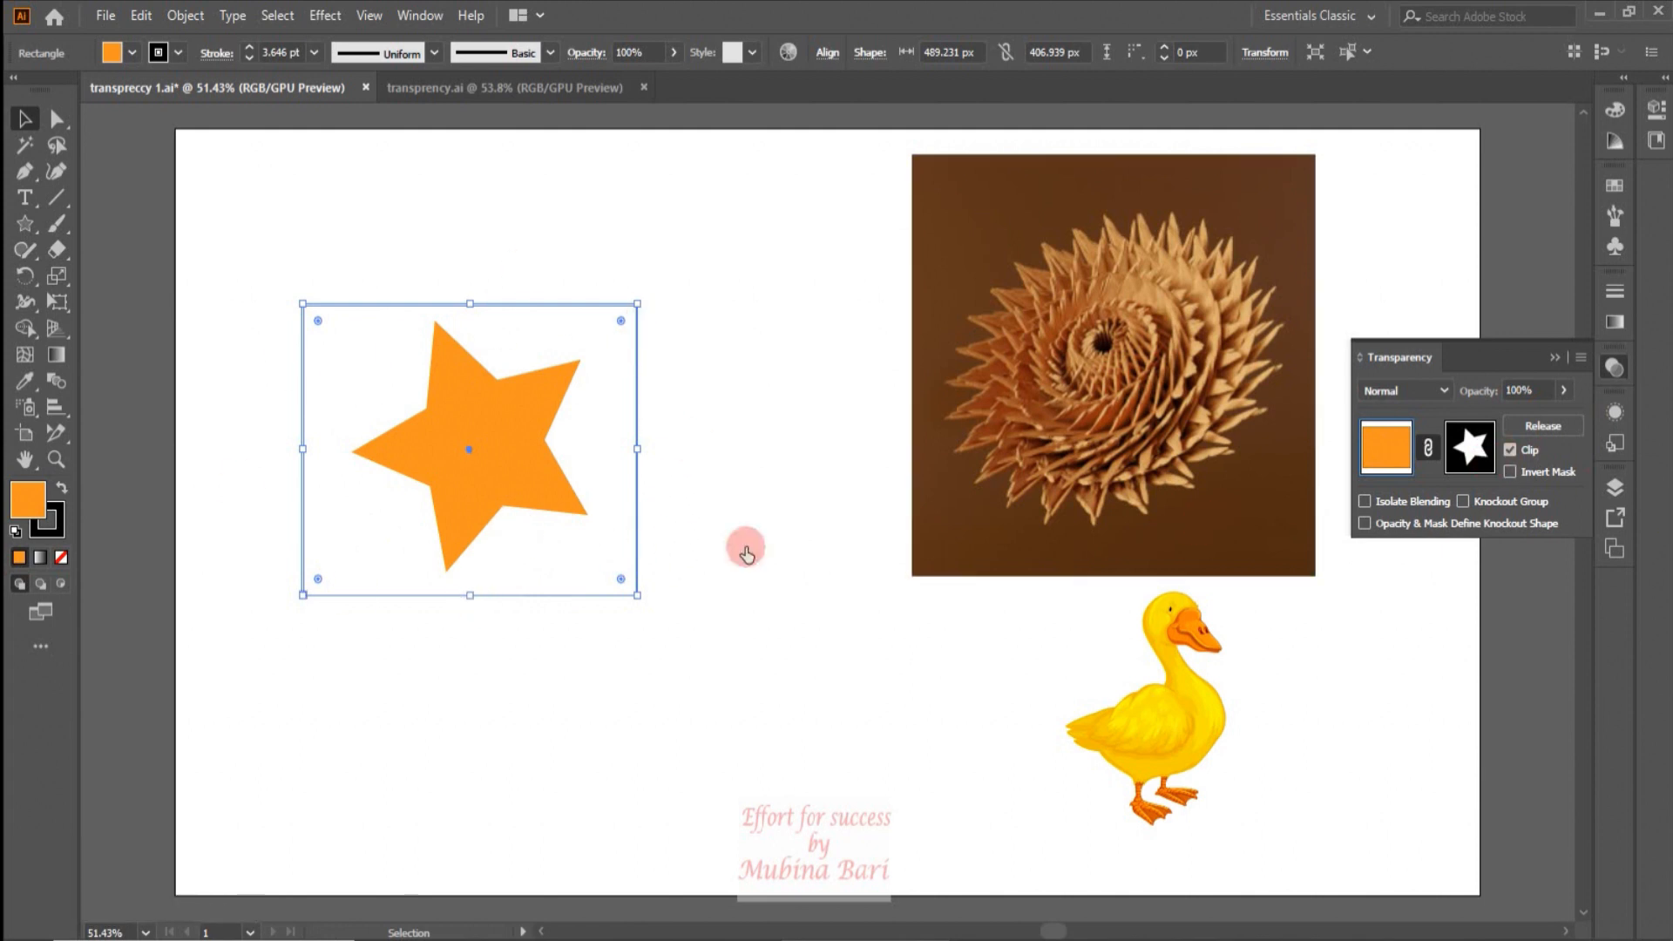
{"action": "left_click", "coordinate": [685, 687]}
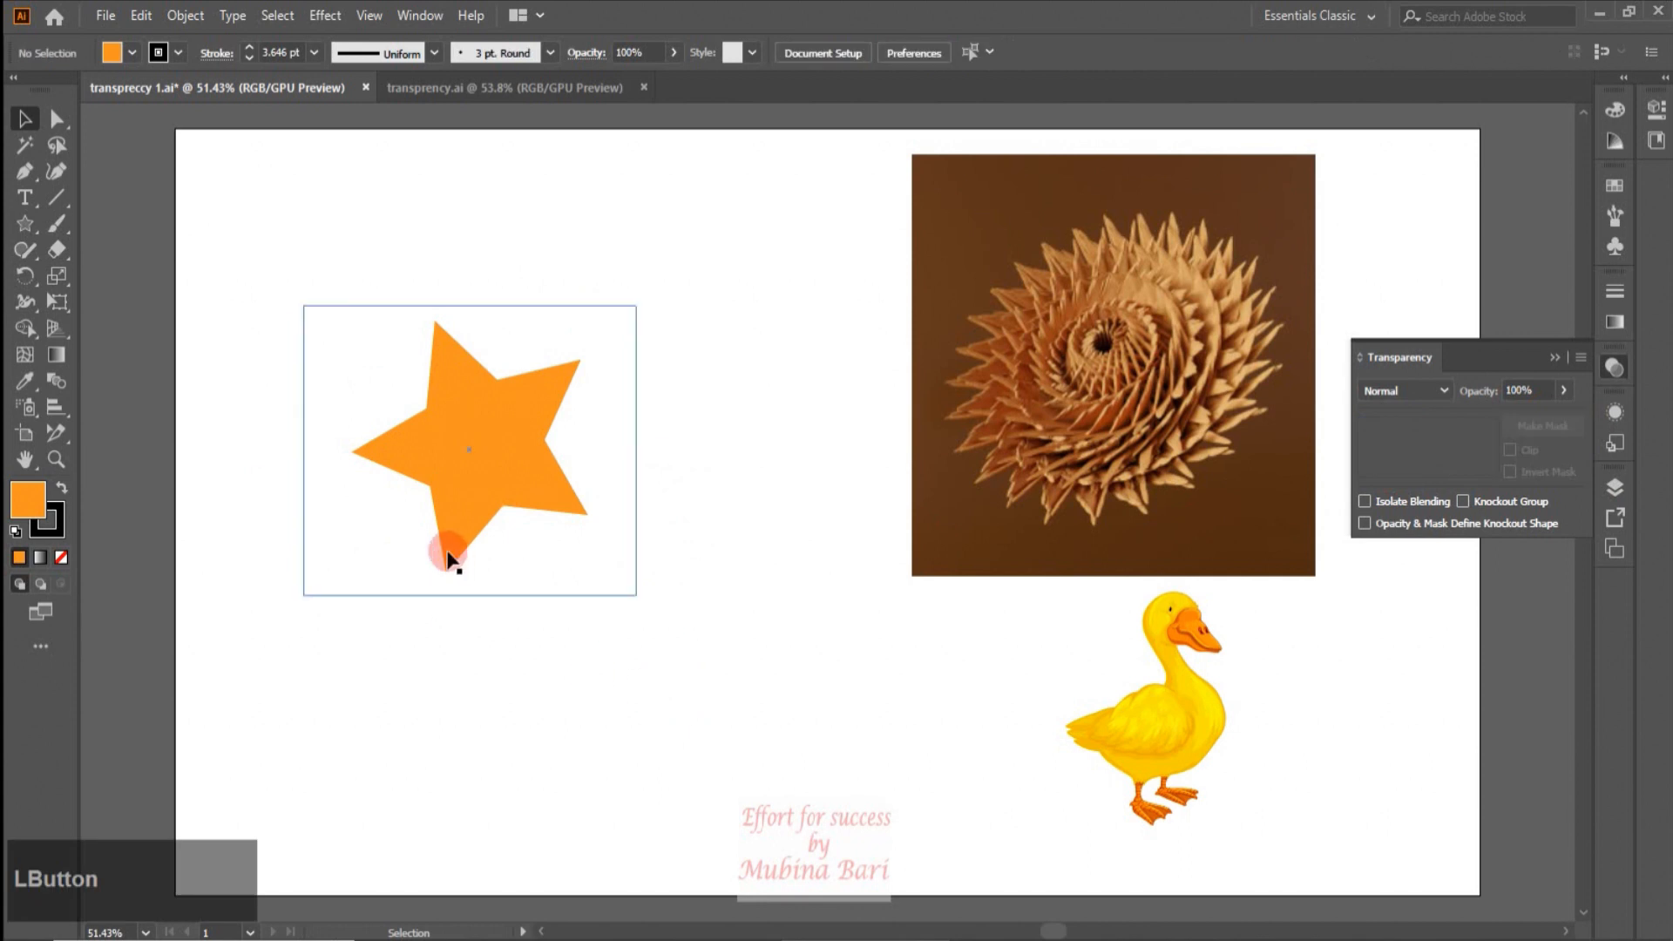
{"action": "key", "text": "ctrl"}
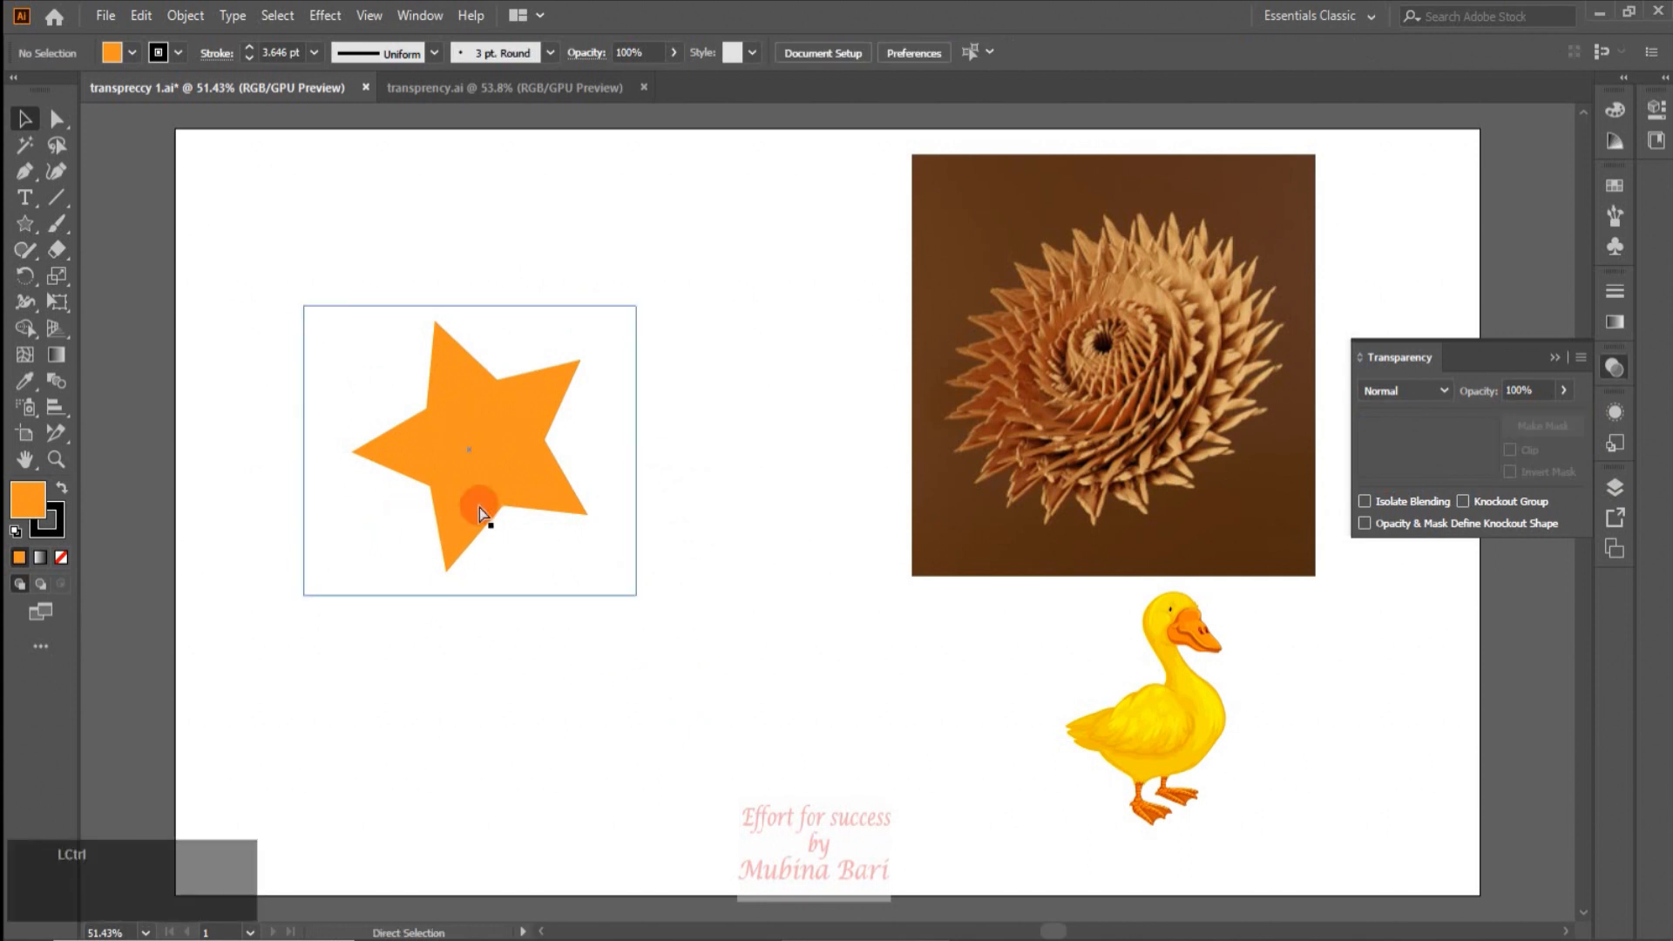
{"action": "key", "text": "ctrl+z"}
{"action": "left_click", "coordinate": [537, 606]}
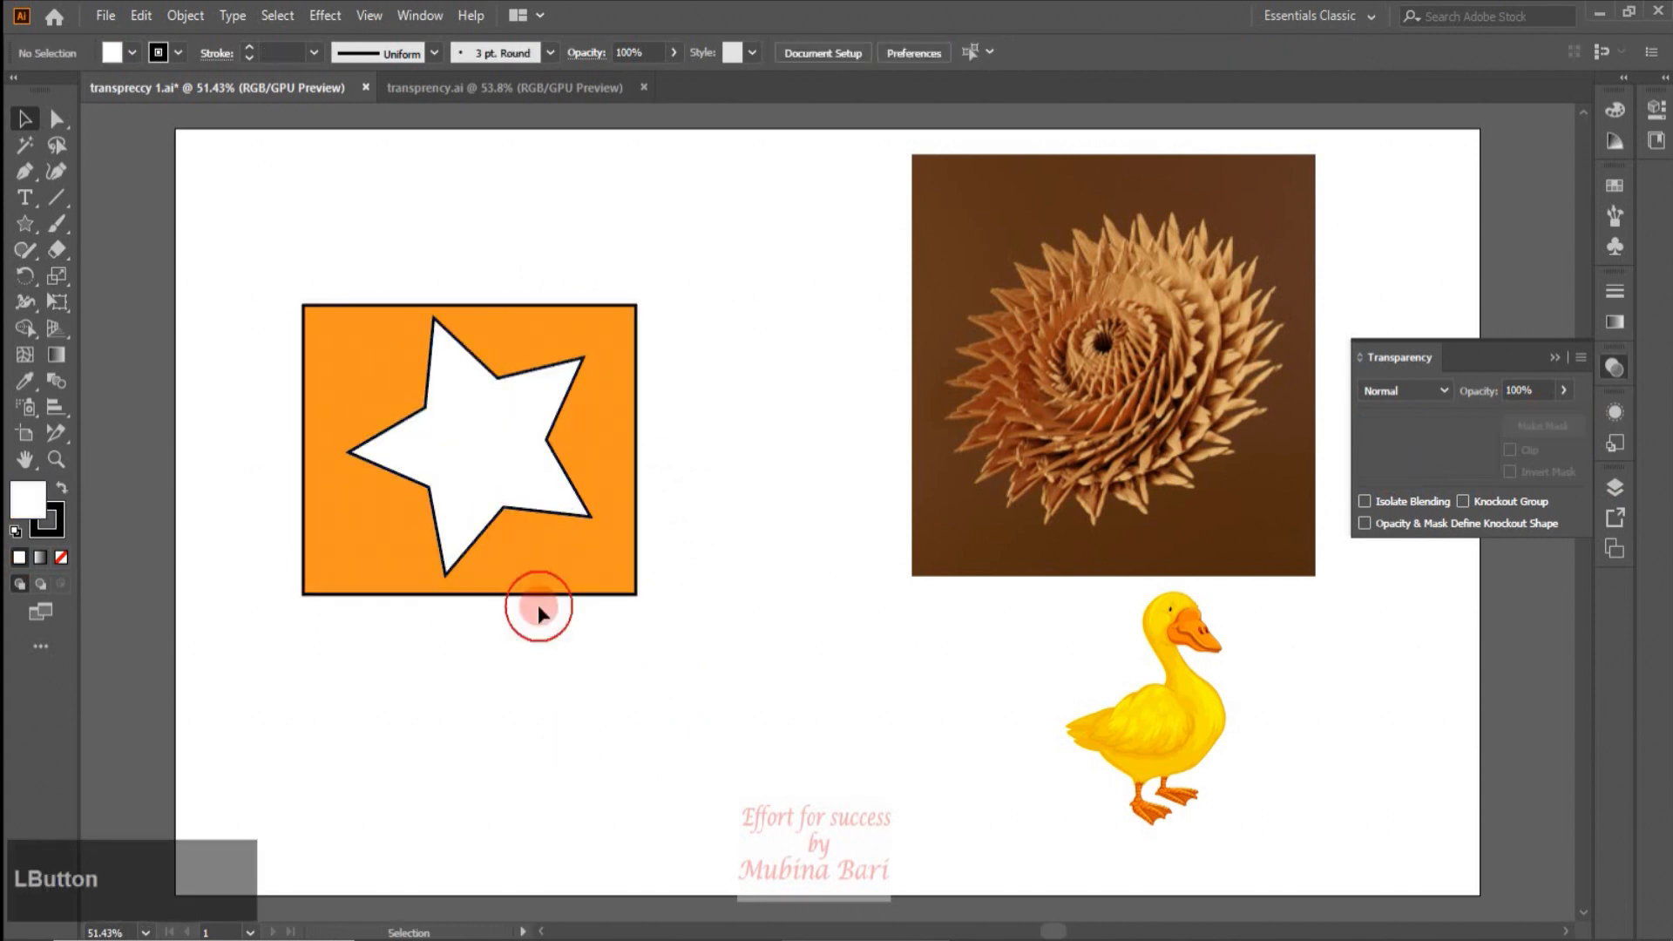
Step: Fill the star with black and select it together with the orange rectangle
{"action": "left_click", "coordinate": [510, 514]}
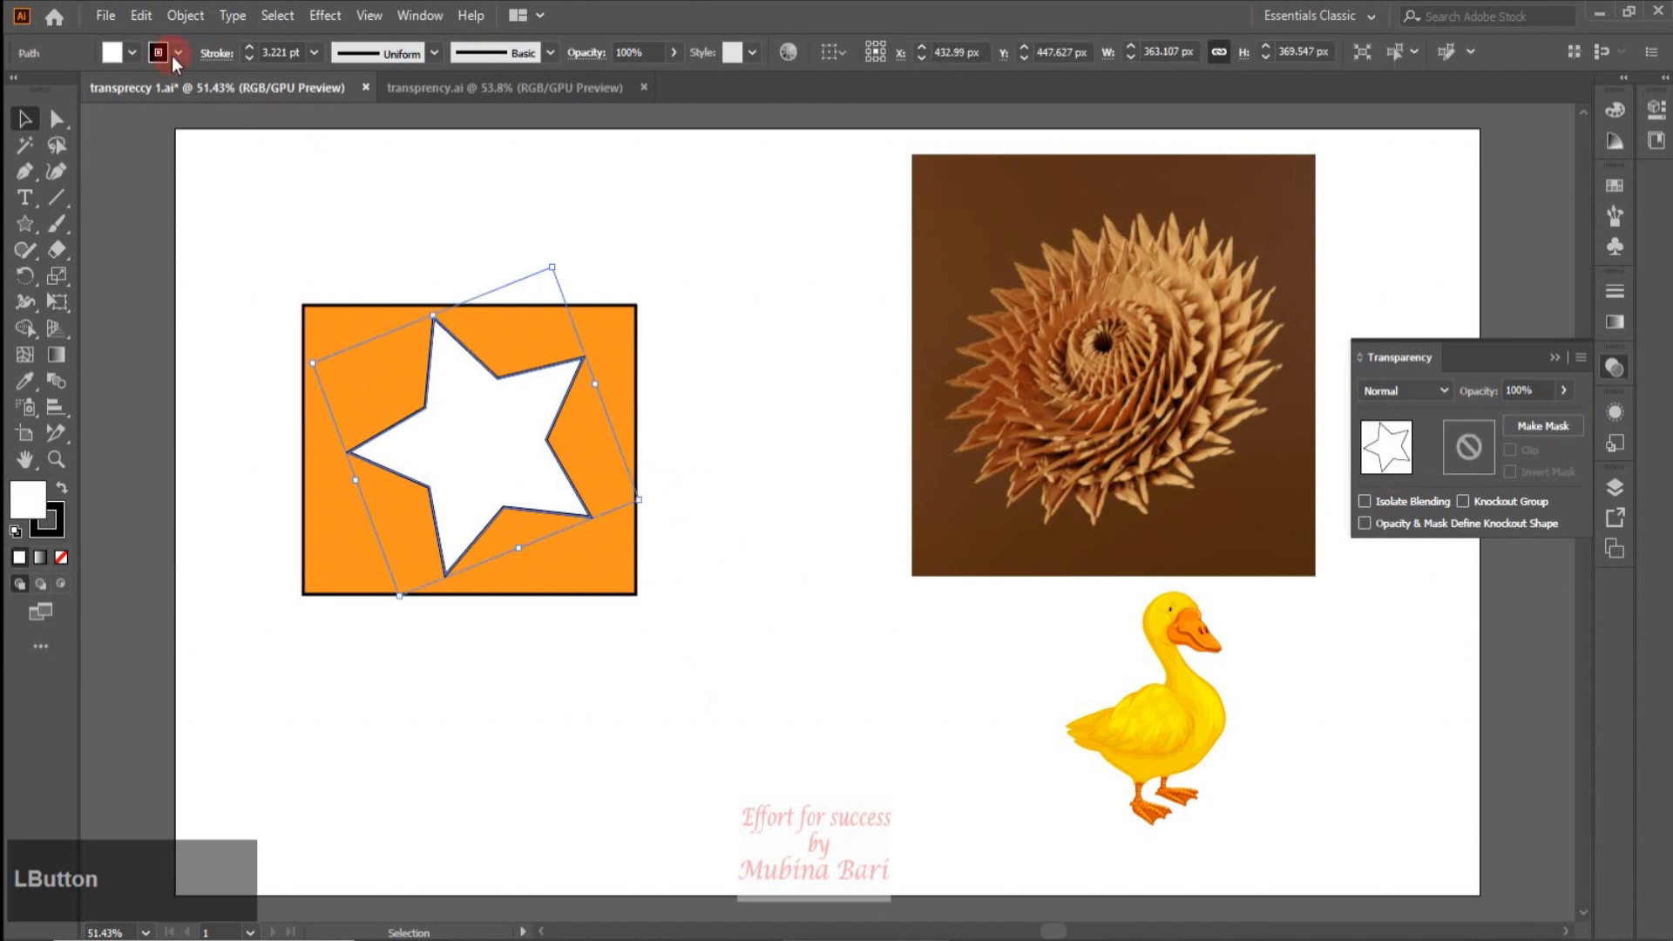
{"action": "left_click", "coordinate": [117, 54]}
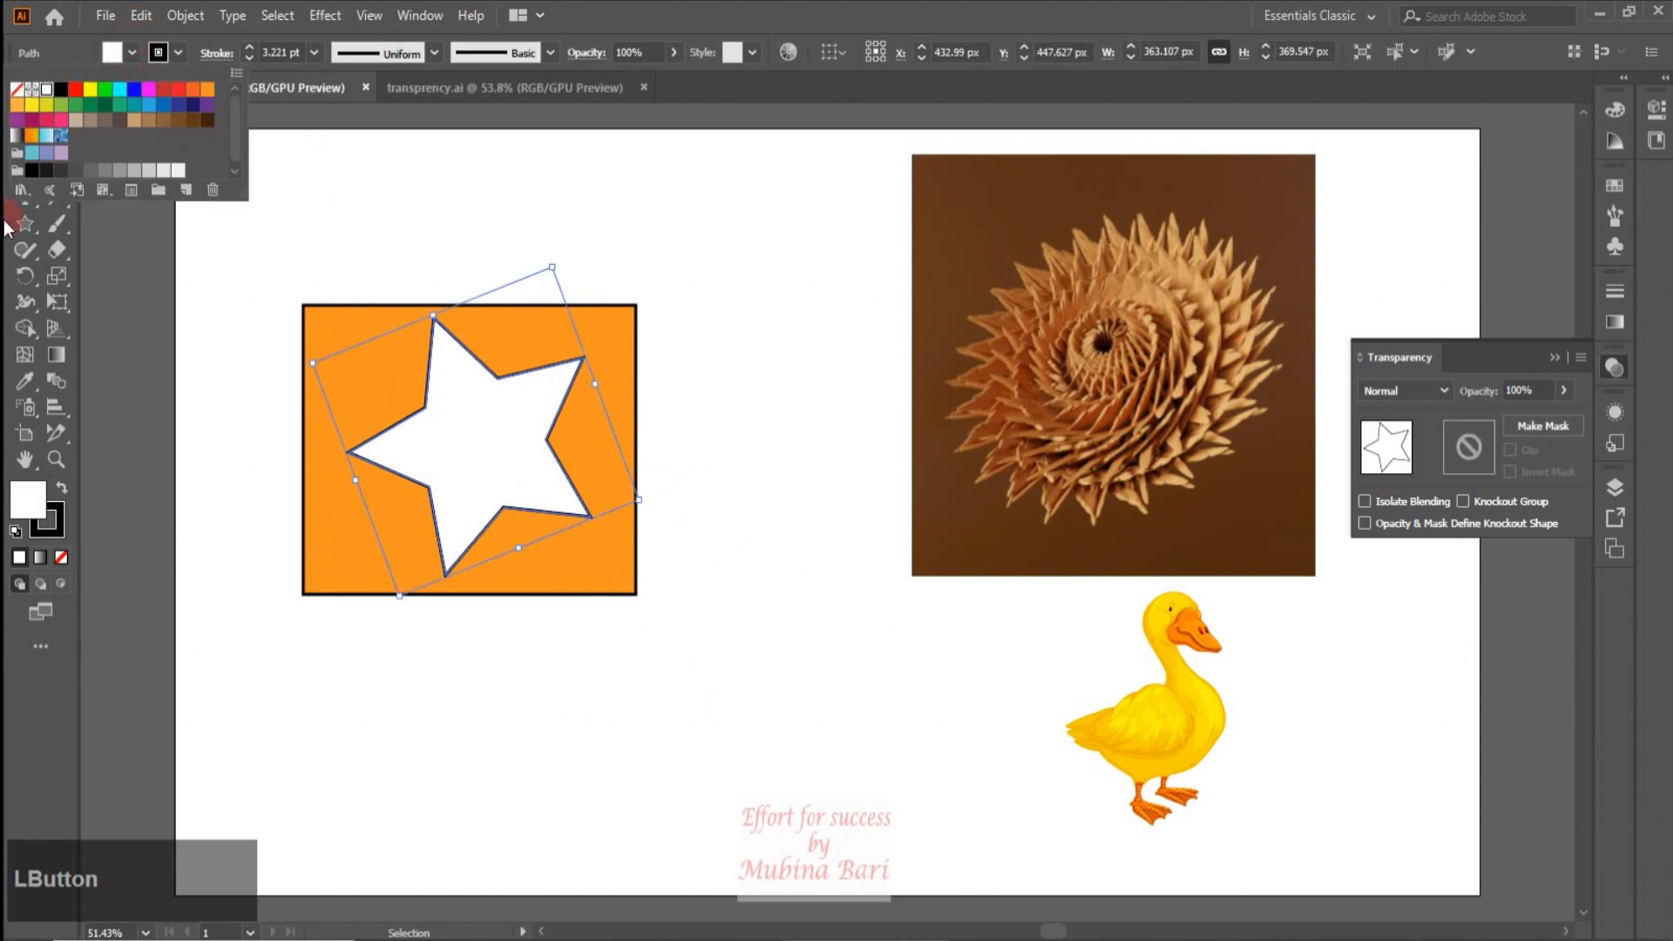
{"action": "left_click", "coordinate": [59, 91]}
{"action": "left_click_drag", "start_coordinate": [228, 437], "coordinate": [510, 614]}
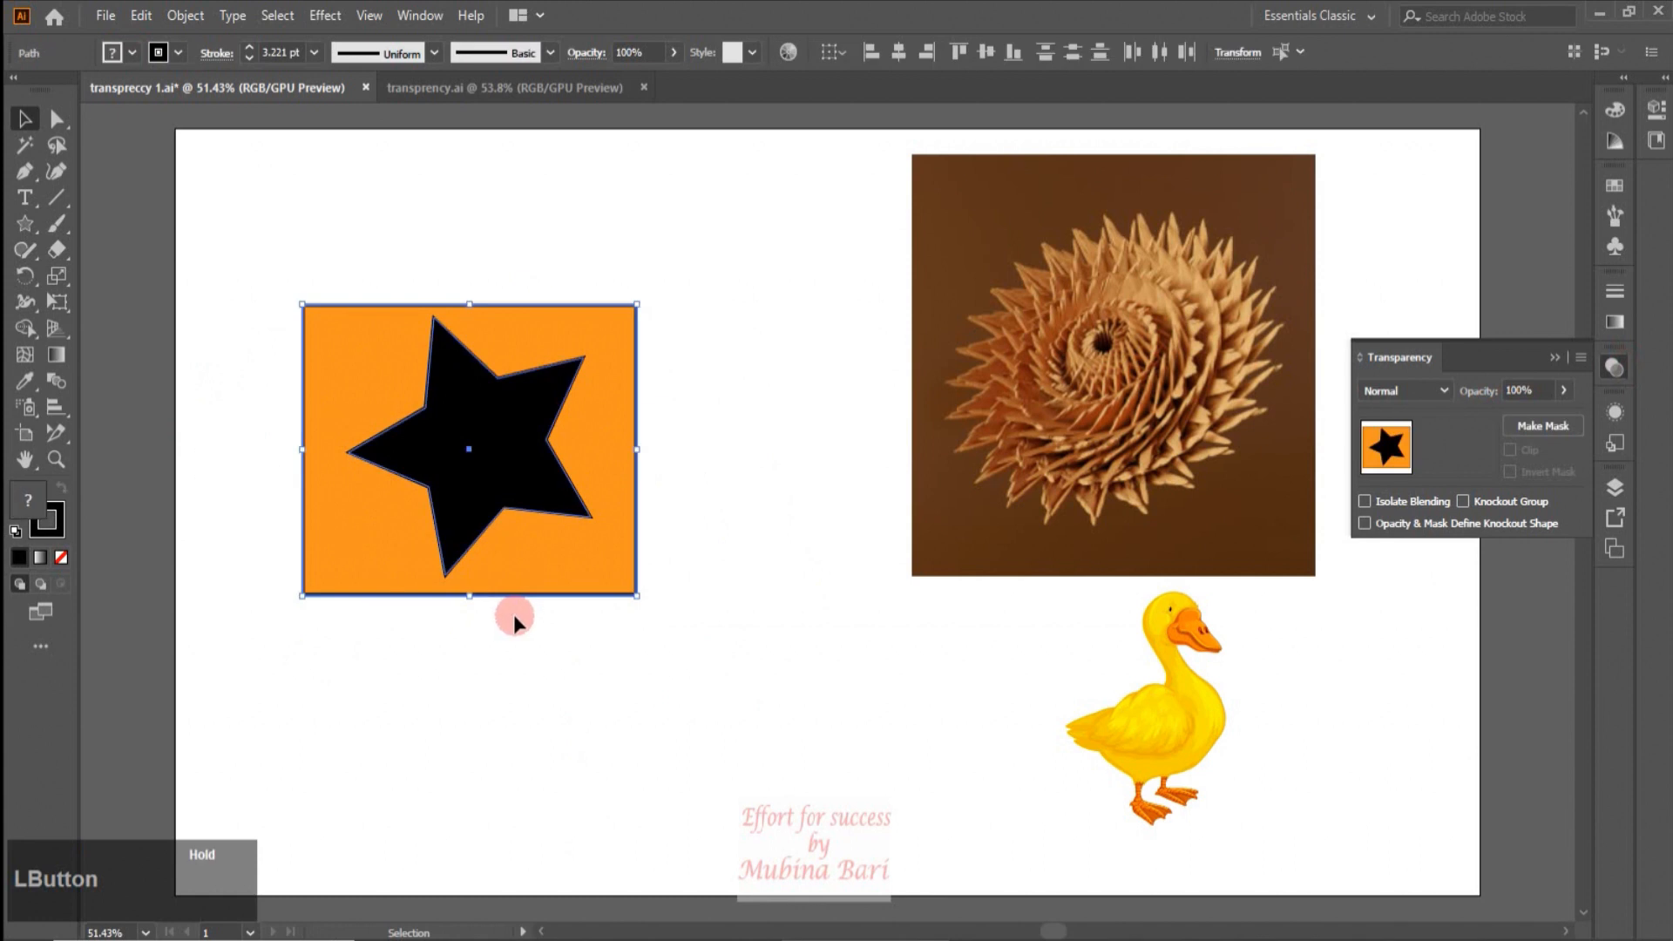
Step: Make an opacity mask from the orange rectangle and the black star, and release it
{"action": "left_click", "coordinate": [1544, 422]}
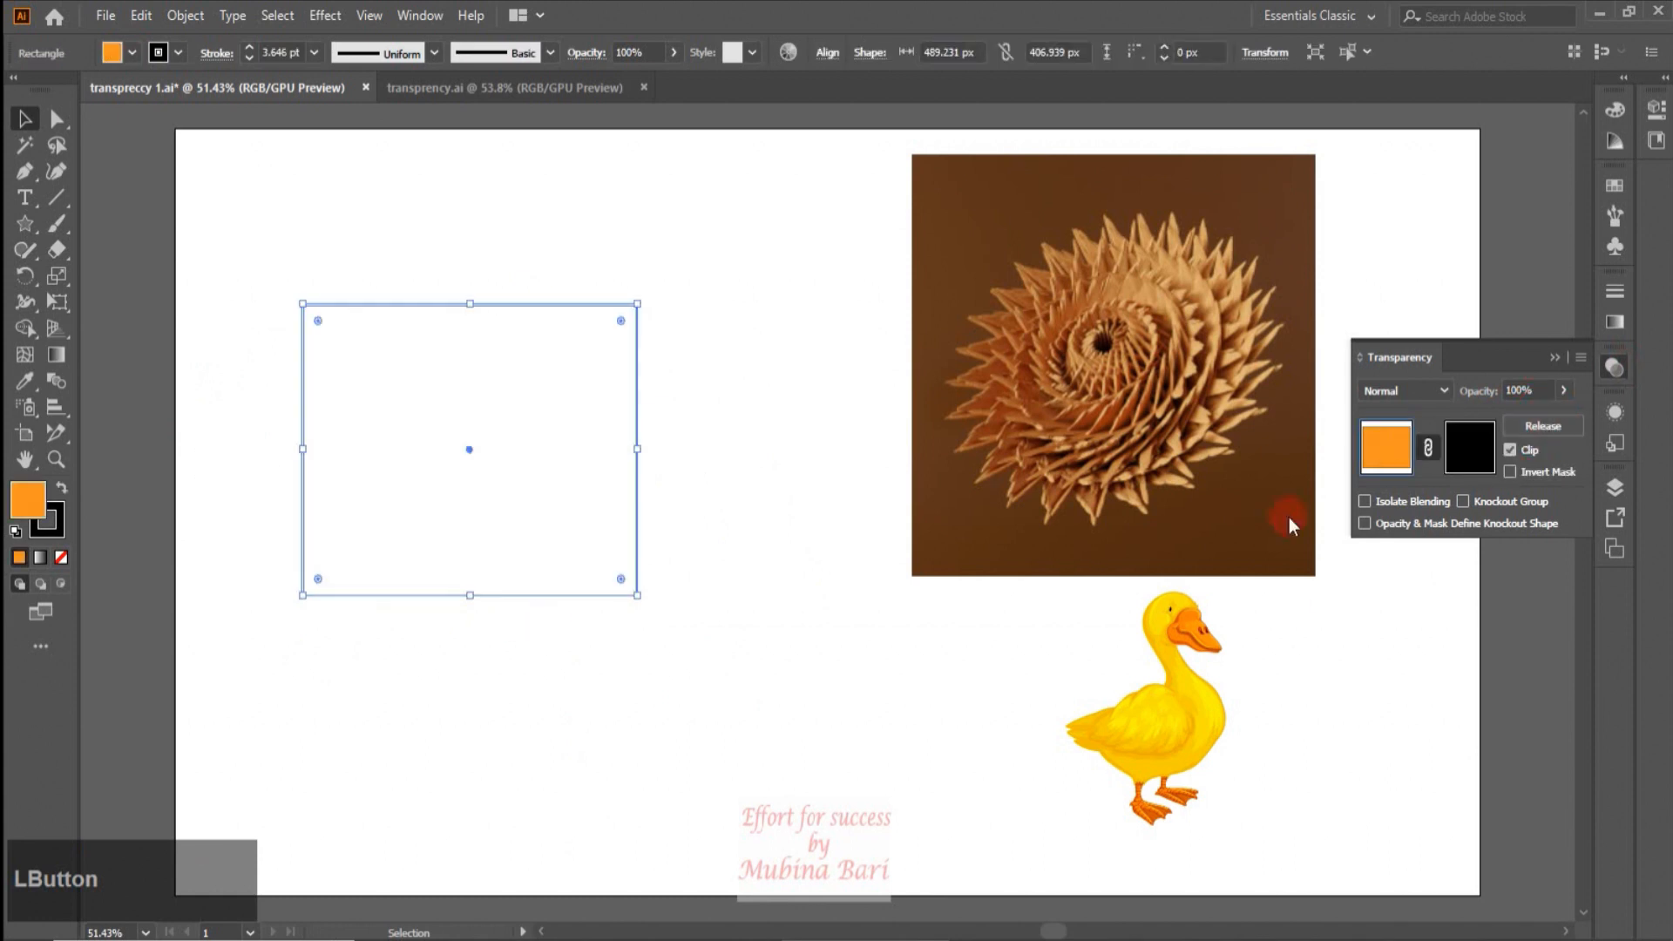
{"action": "left_click", "coordinate": [756, 688]}
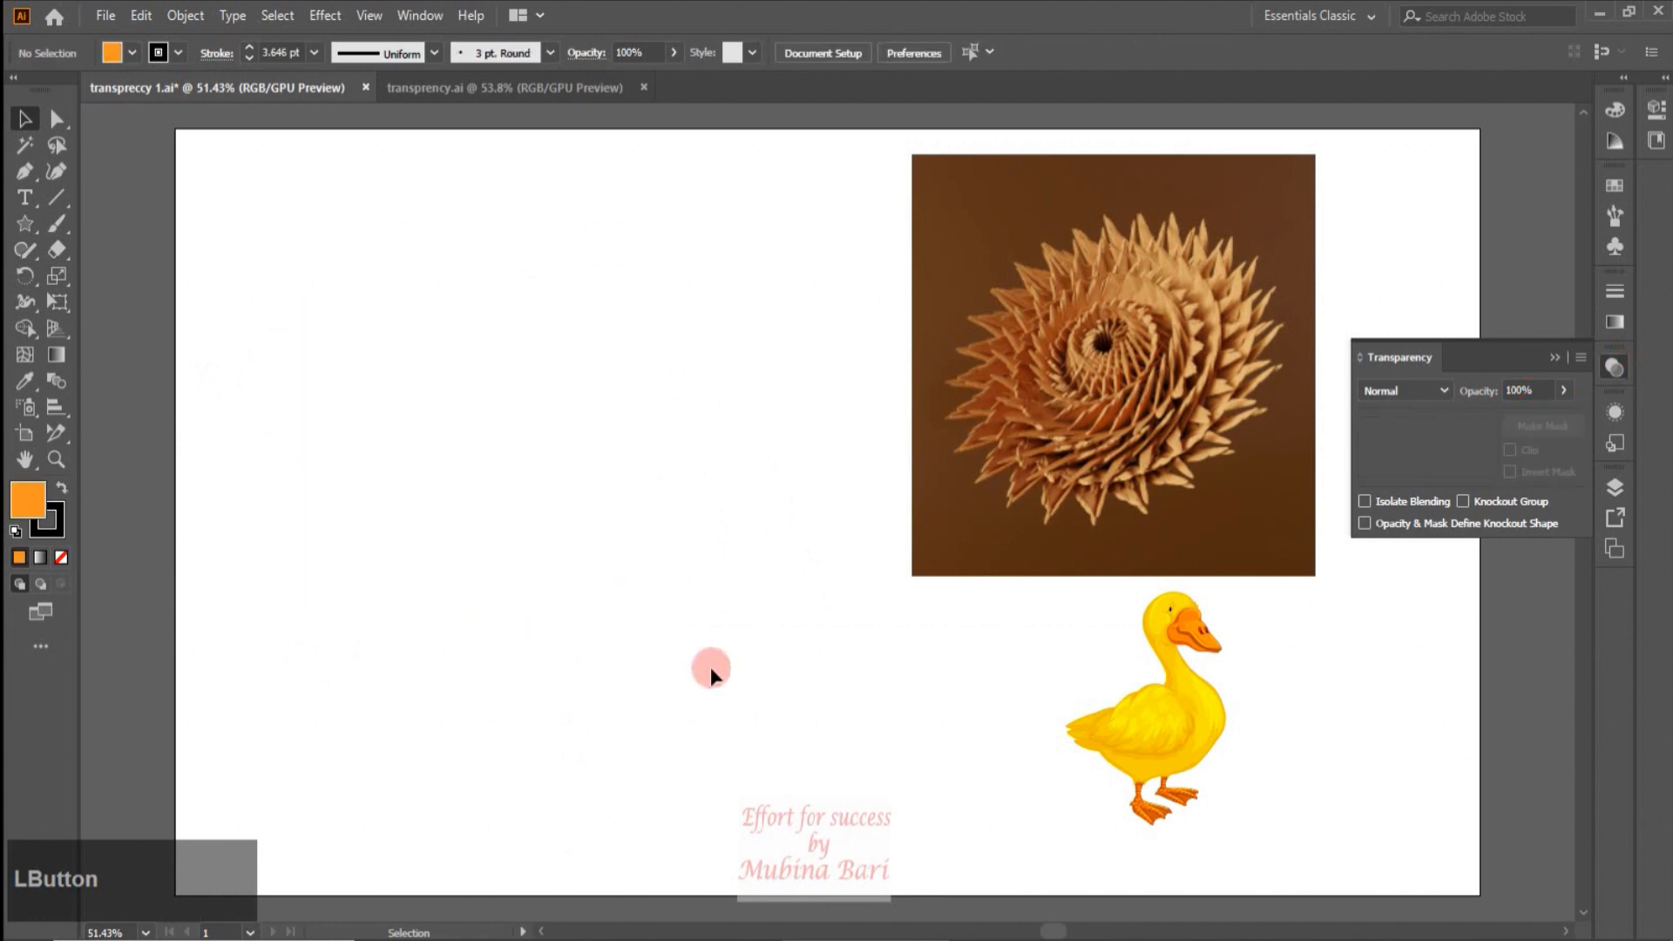
{"action": "key", "text": "ctrl+z"}
{"action": "left_click", "coordinate": [1556, 427]}
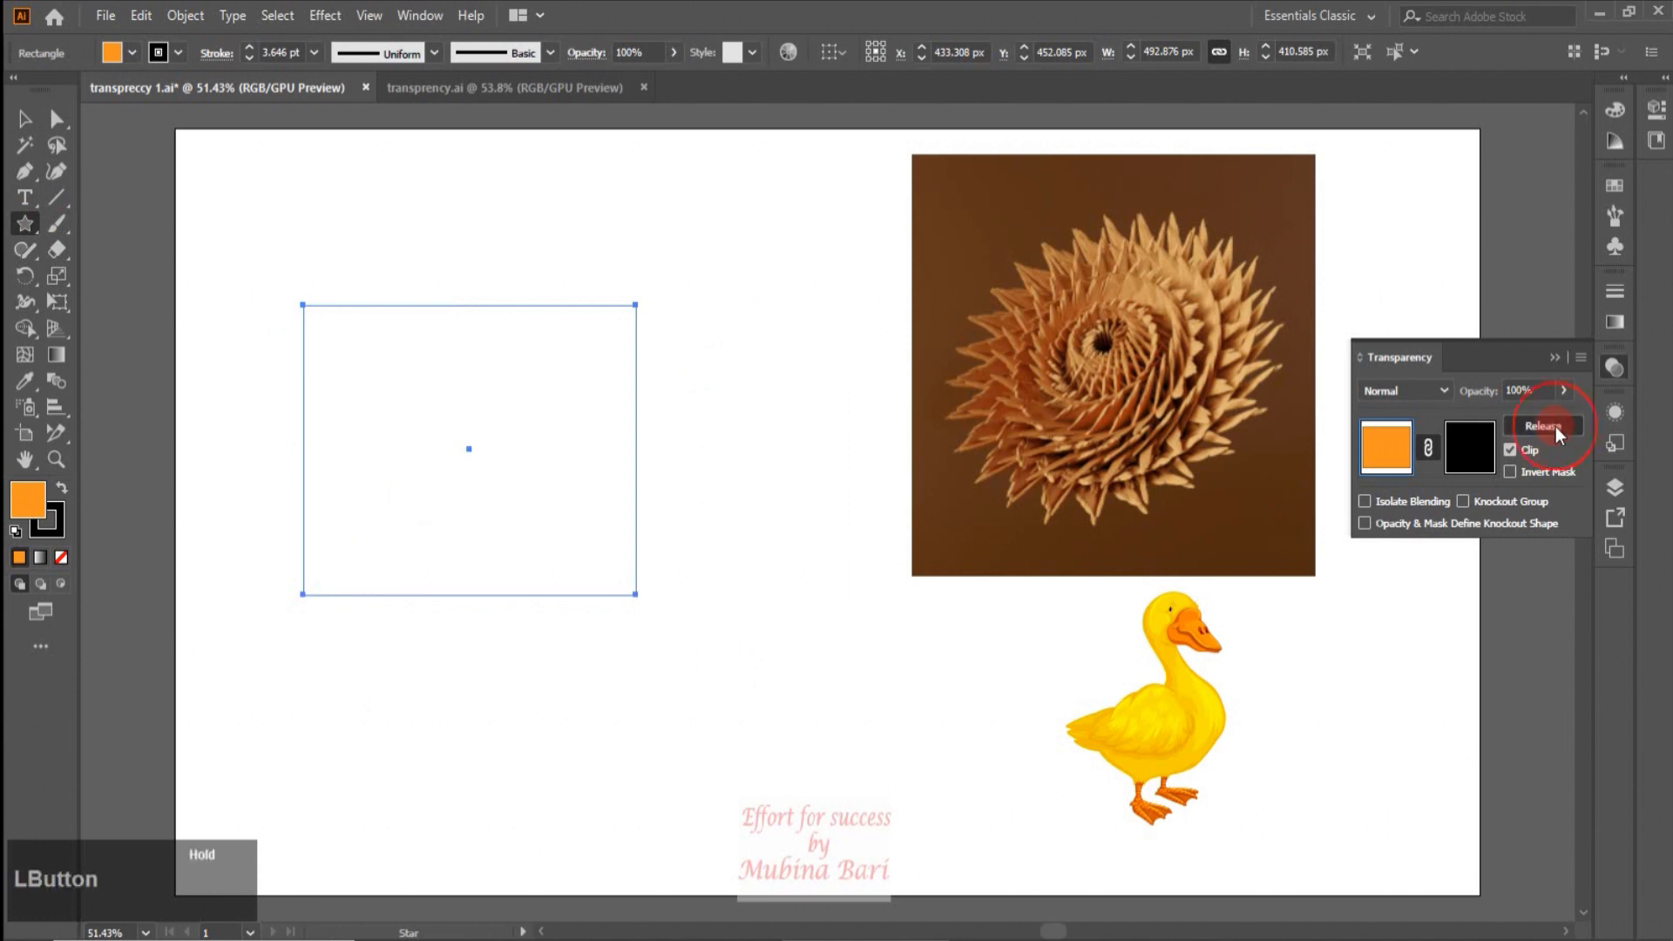
{"action": "left_click", "coordinate": [24, 119]}
{"action": "left_click", "coordinate": [309, 499]}
{"action": "left_click", "coordinate": [366, 671]}
Step: Fill the star on the orange rectangle with magenta
{"action": "left_click", "coordinate": [448, 556]}
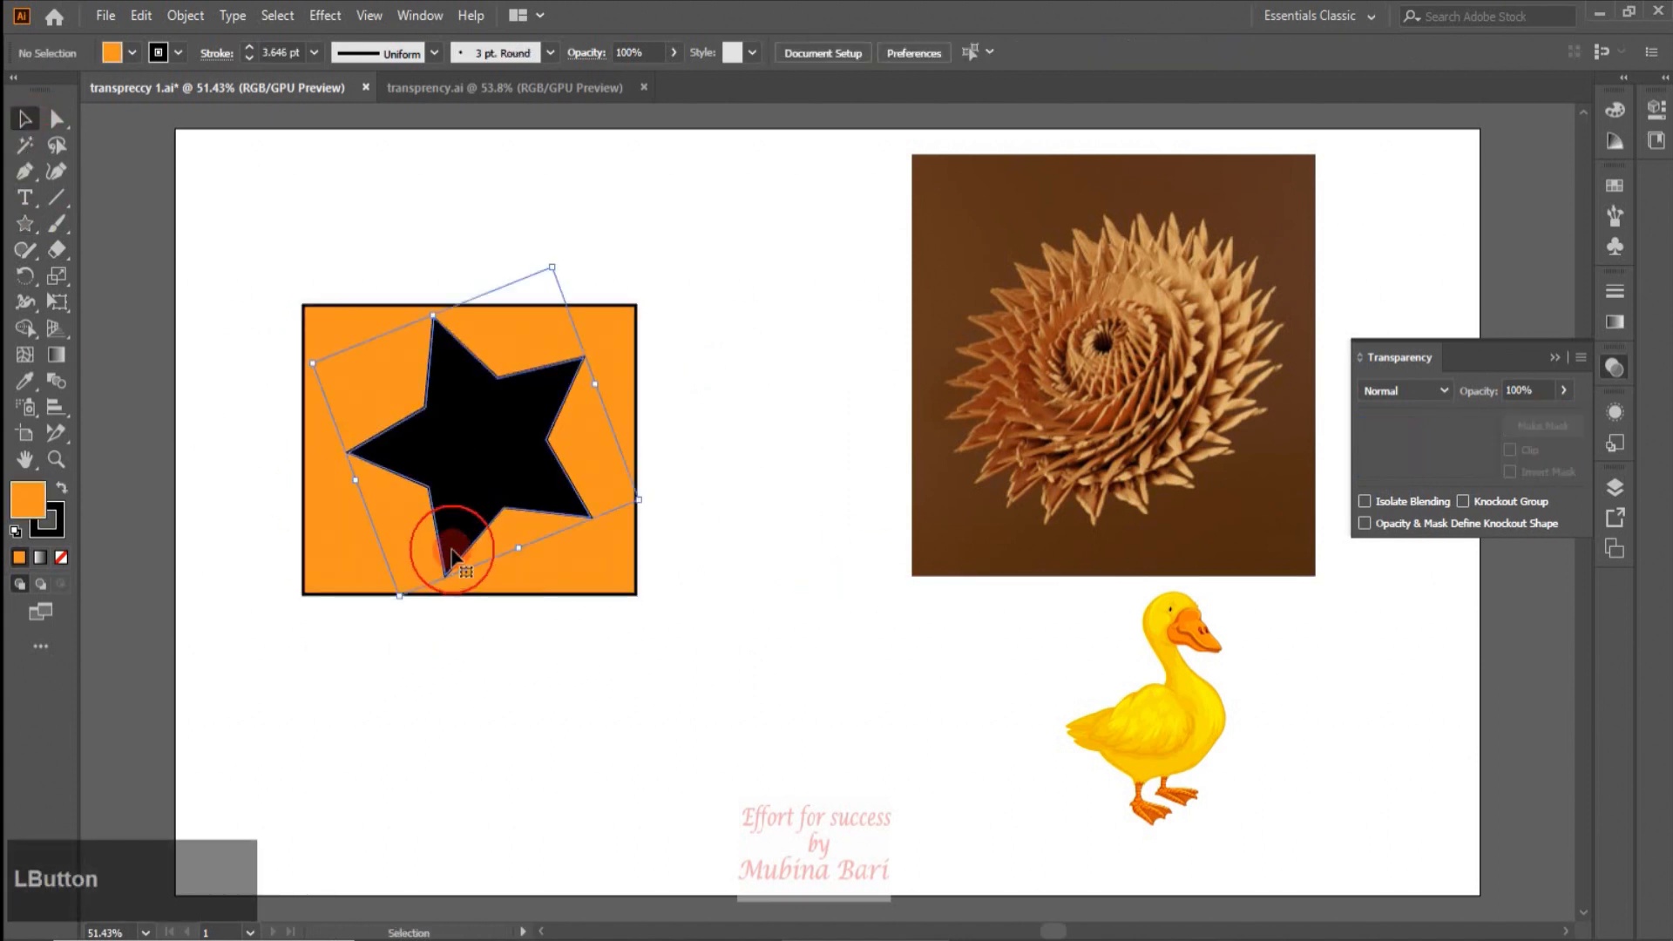
{"action": "left_click", "coordinate": [128, 53]}
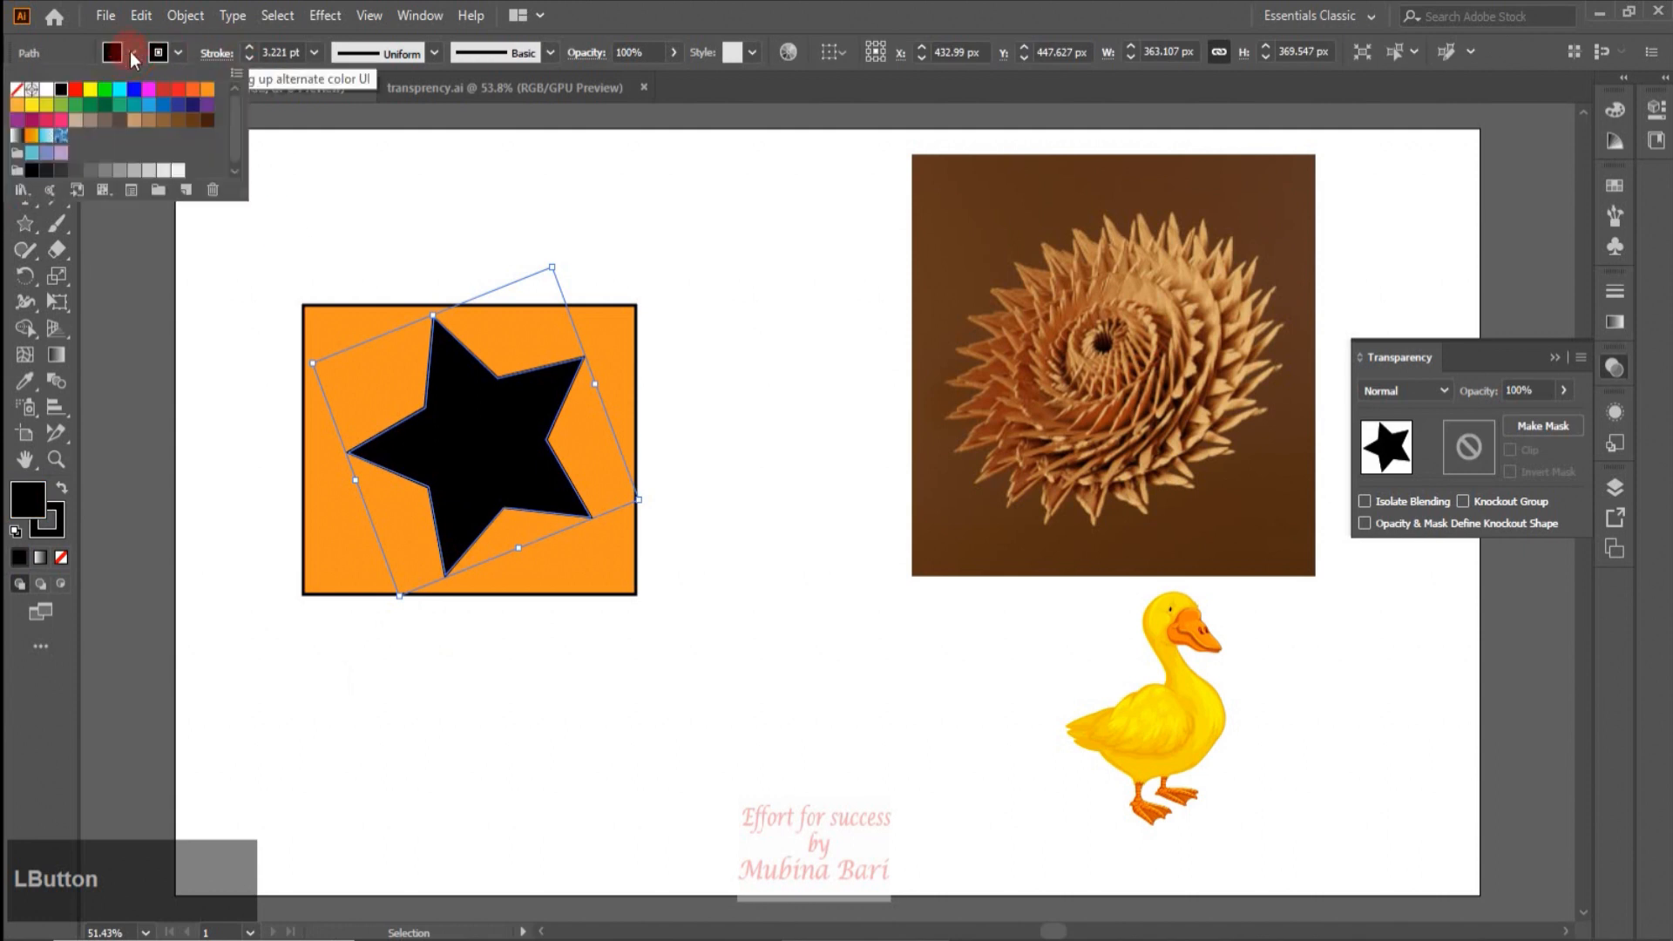
{"action": "left_click", "coordinate": [149, 89]}
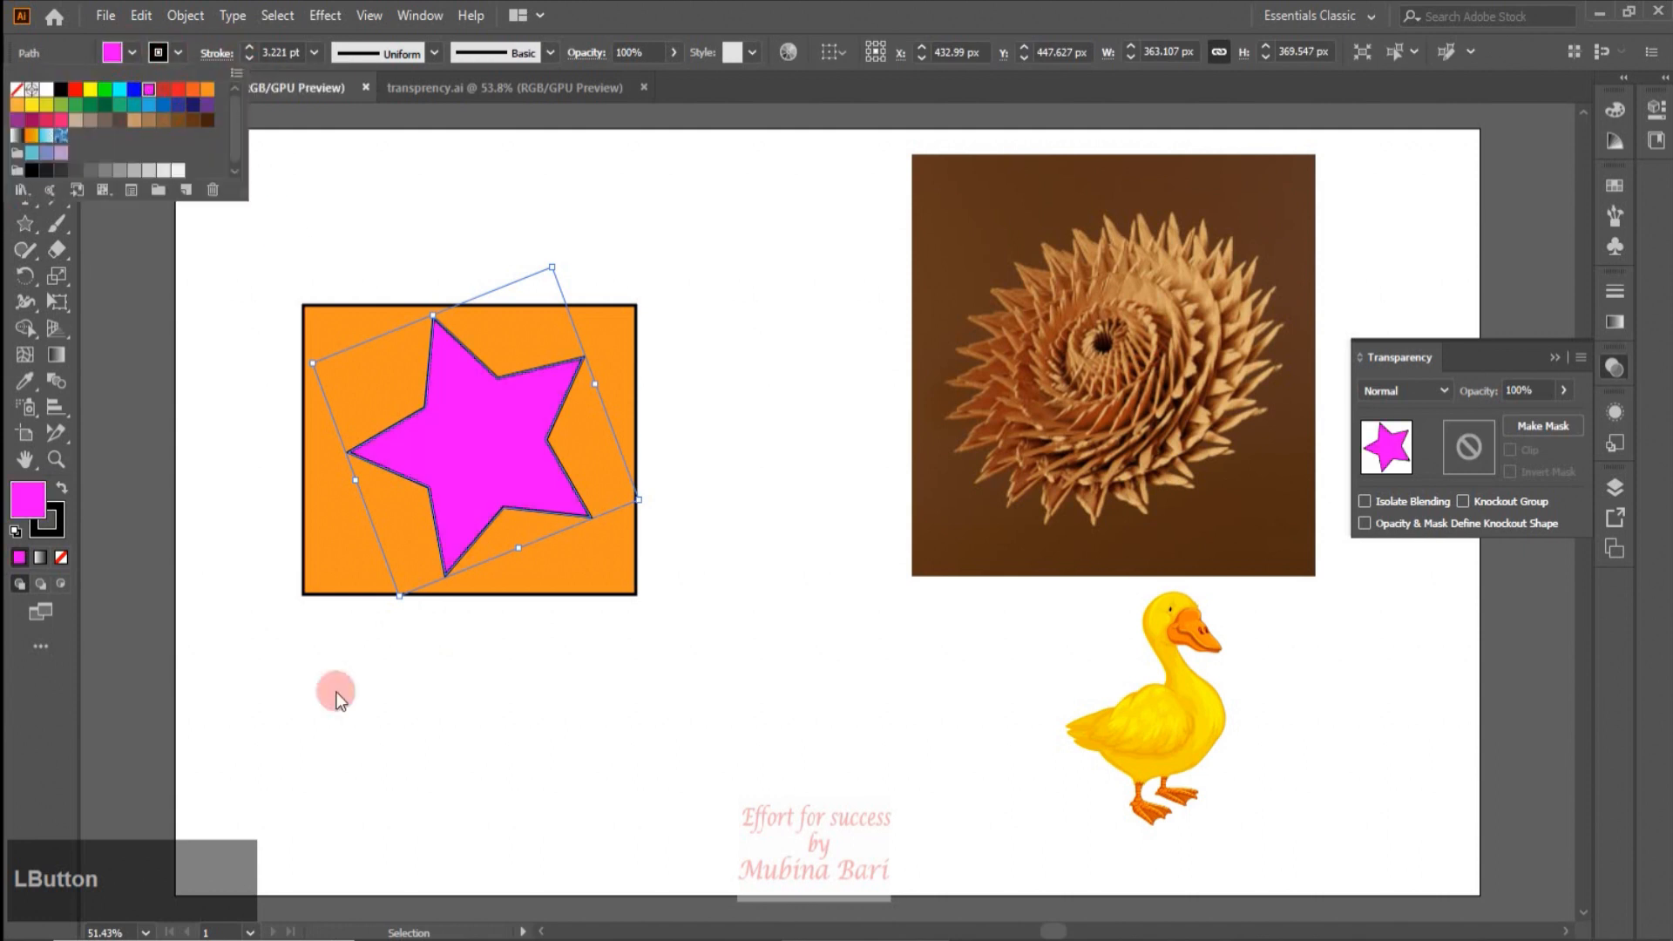
{"action": "left_click", "coordinate": [384, 759]}
{"action": "left_click", "coordinate": [383, 756]}
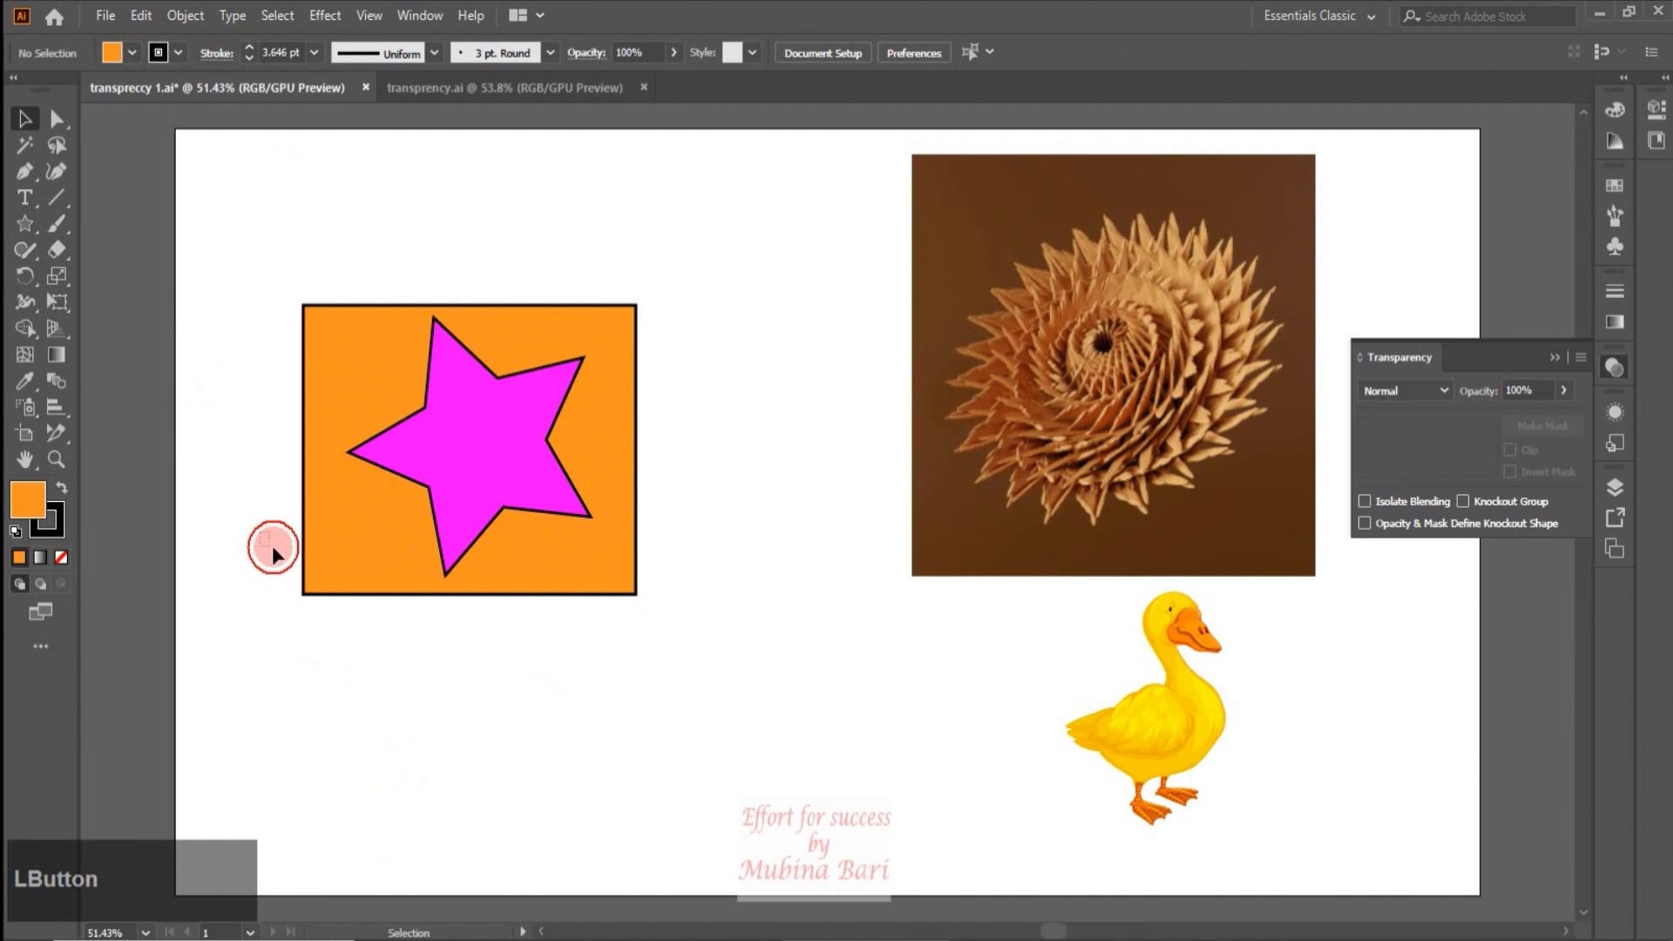
Step: Make an opacity mask from the orange rectangle and the magenta star
{"action": "left_click_drag", "start_coordinate": [197, 489], "coordinate": [490, 683]}
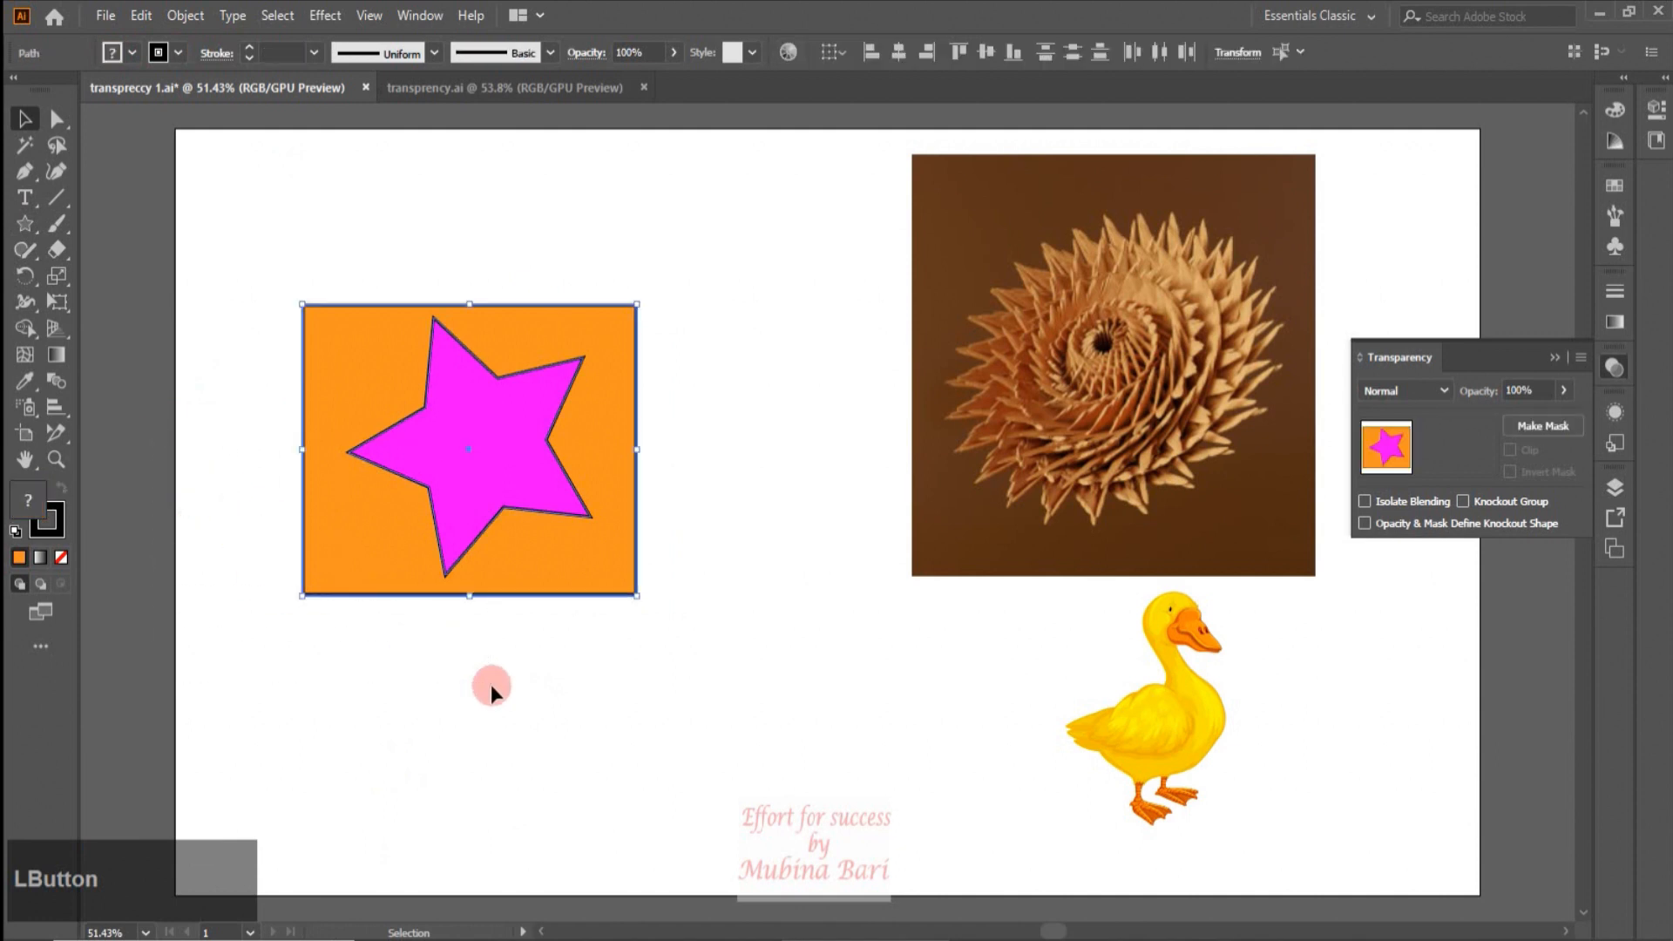
{"action": "left_click", "coordinate": [1542, 426]}
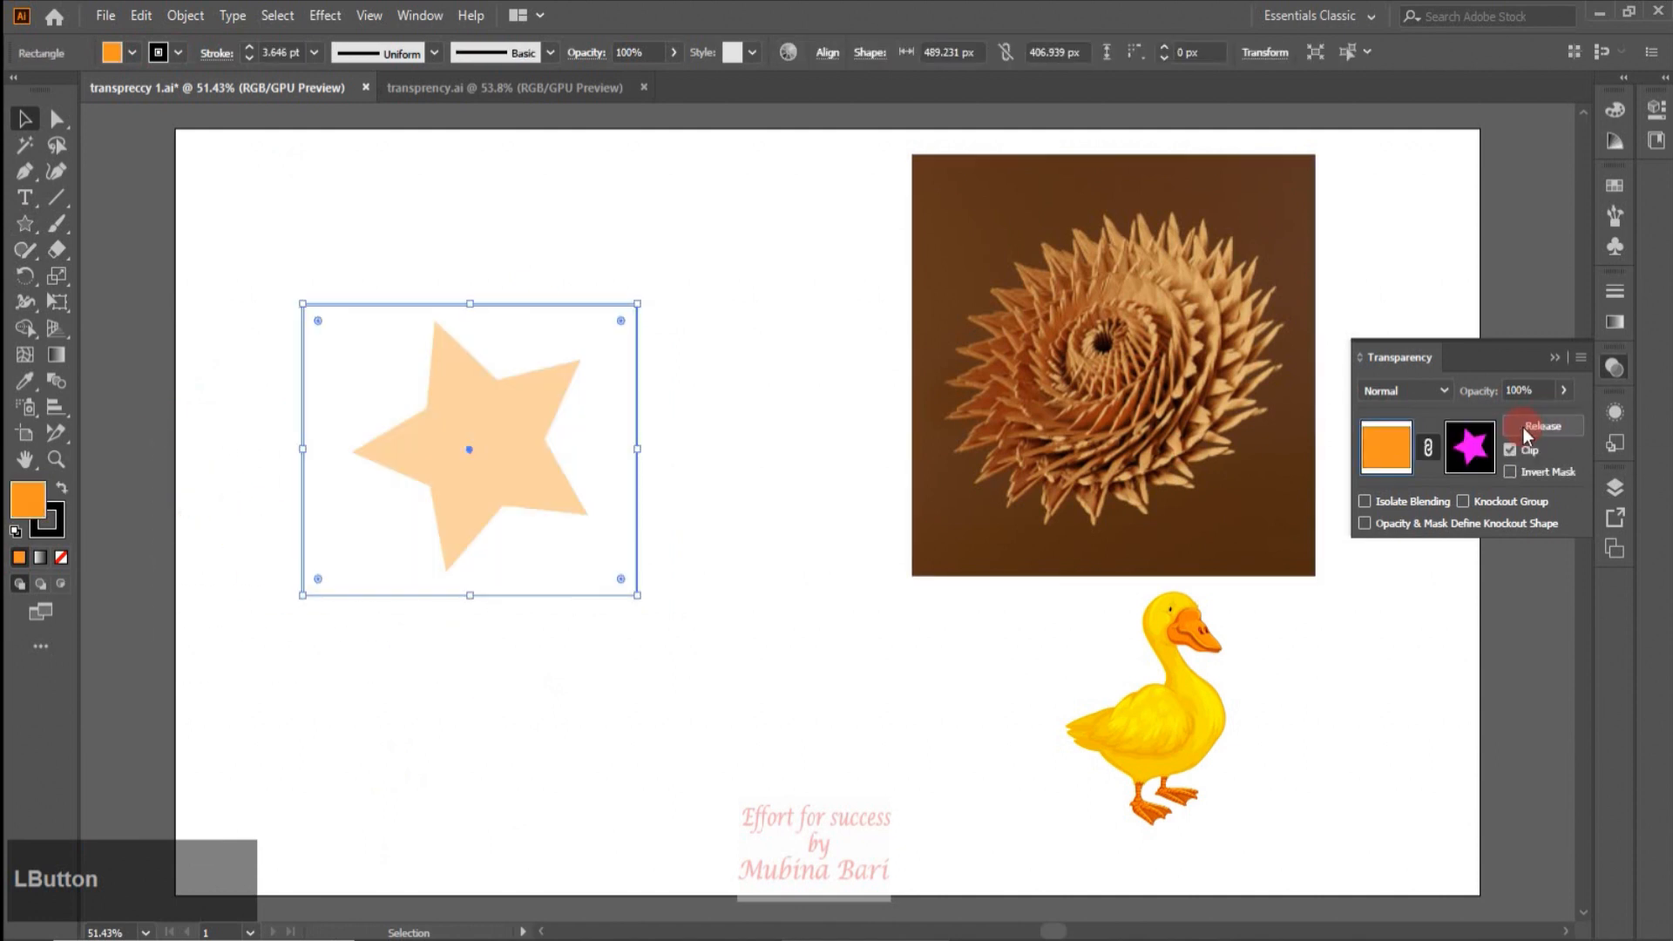
{"action": "left_click", "coordinate": [478, 680]}
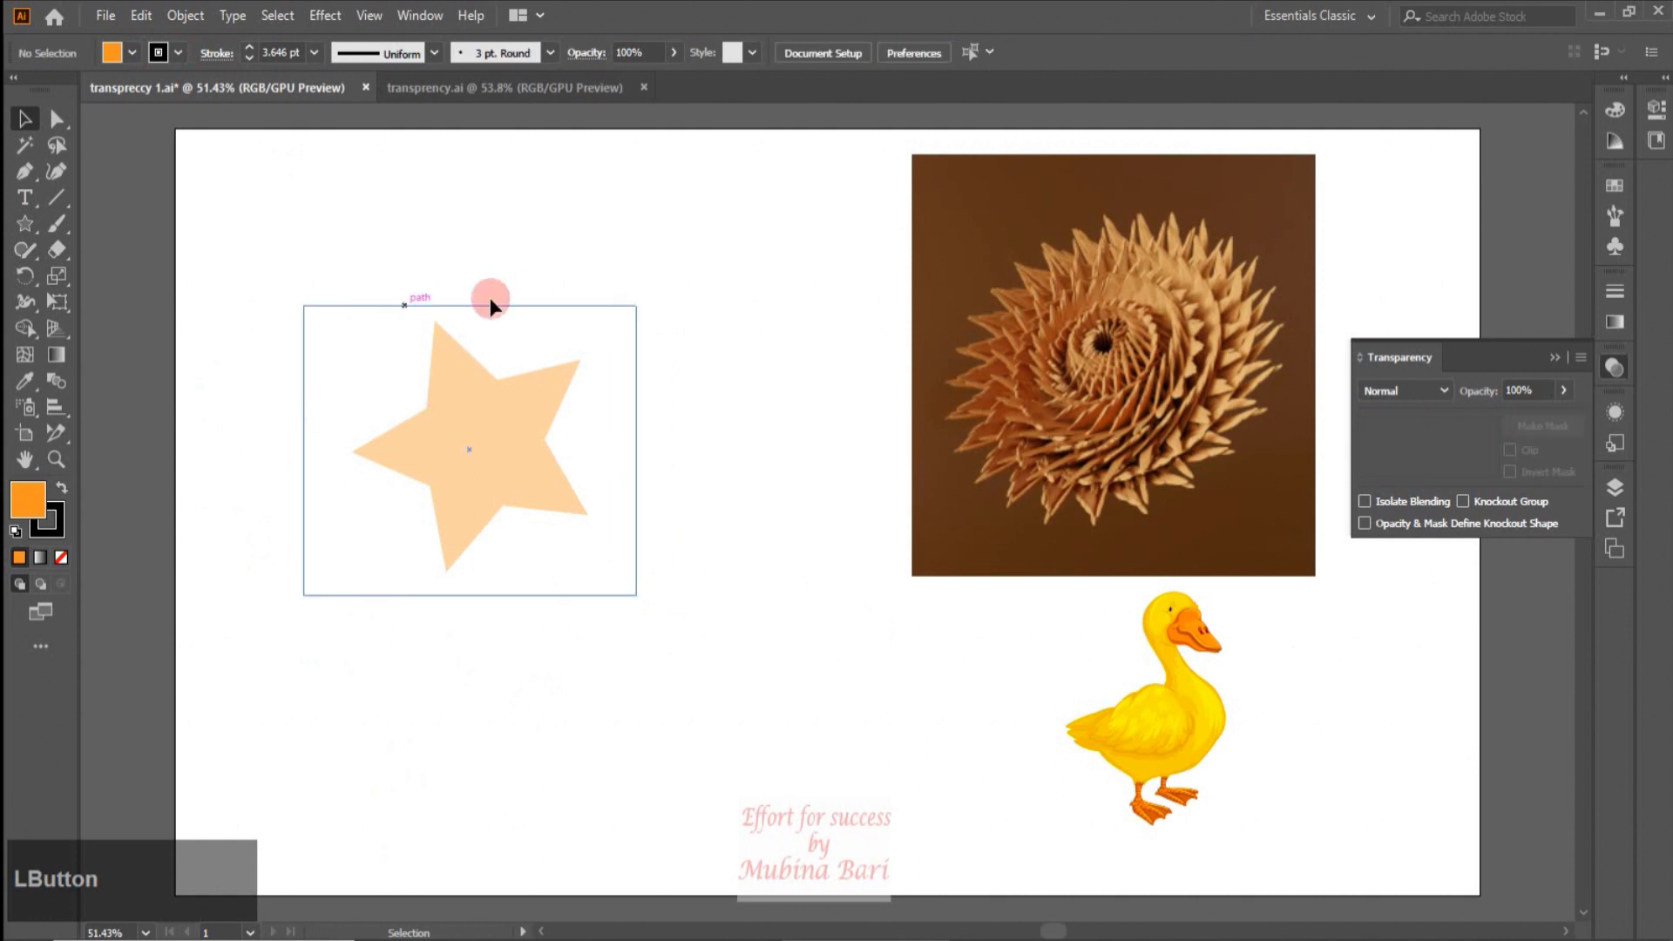
{"action": "left_click", "coordinate": [509, 485]}
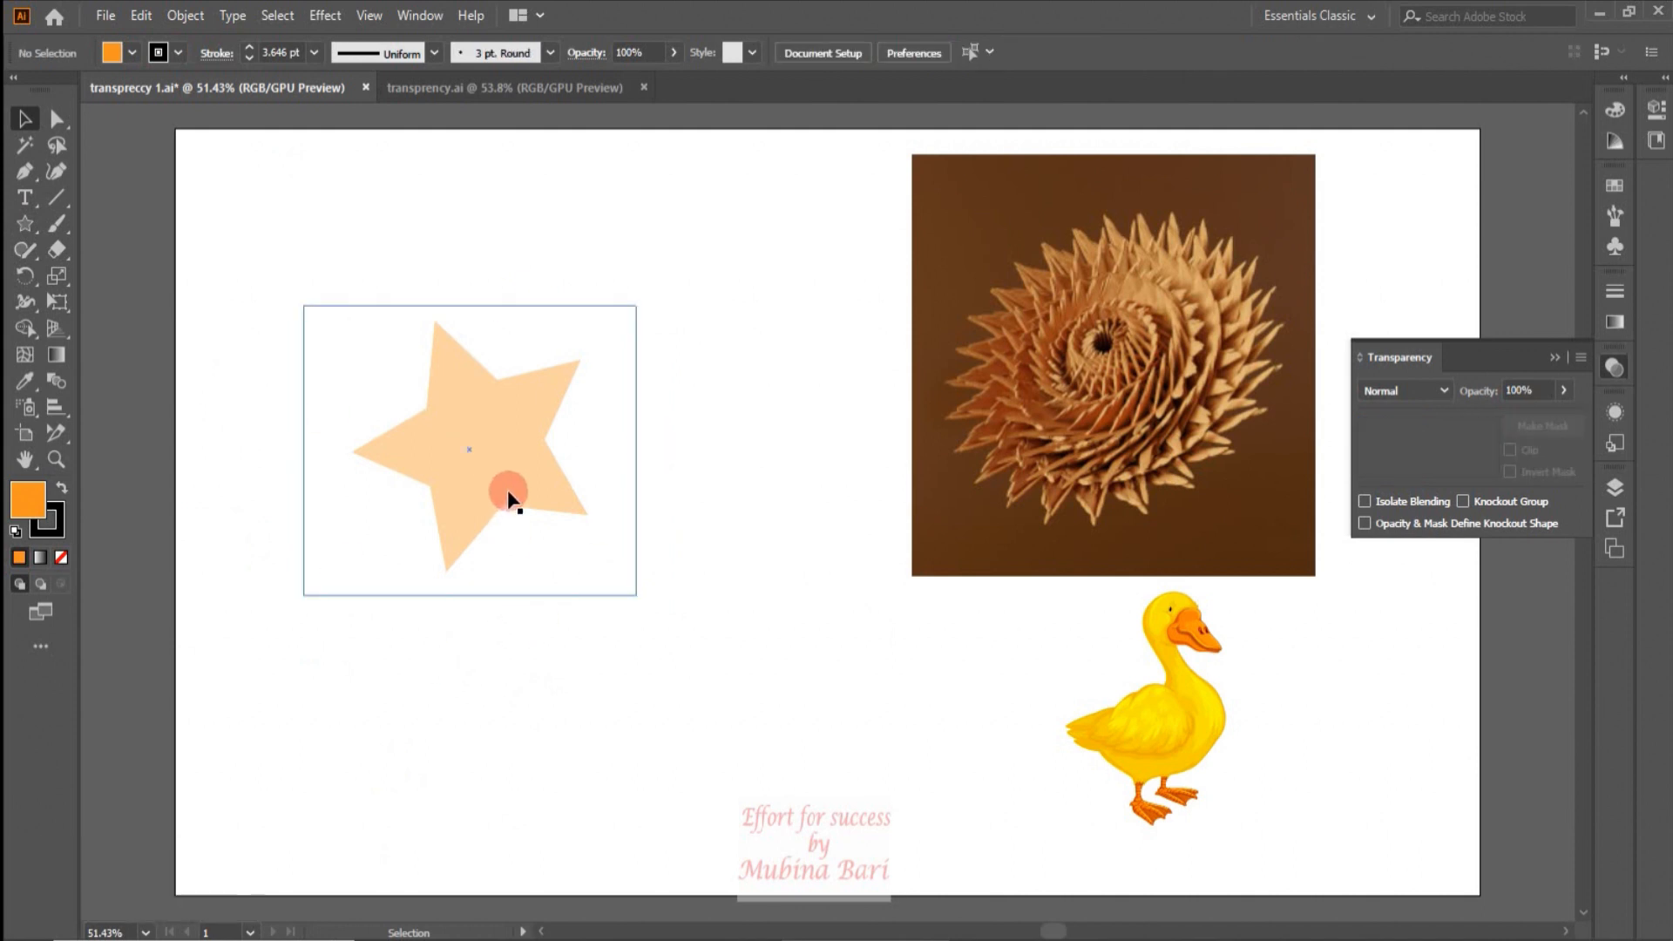
Step: Delete the masked star artwork and move the photo into its place on the artboard's left half
{"action": "left_click", "coordinate": [555, 575]}
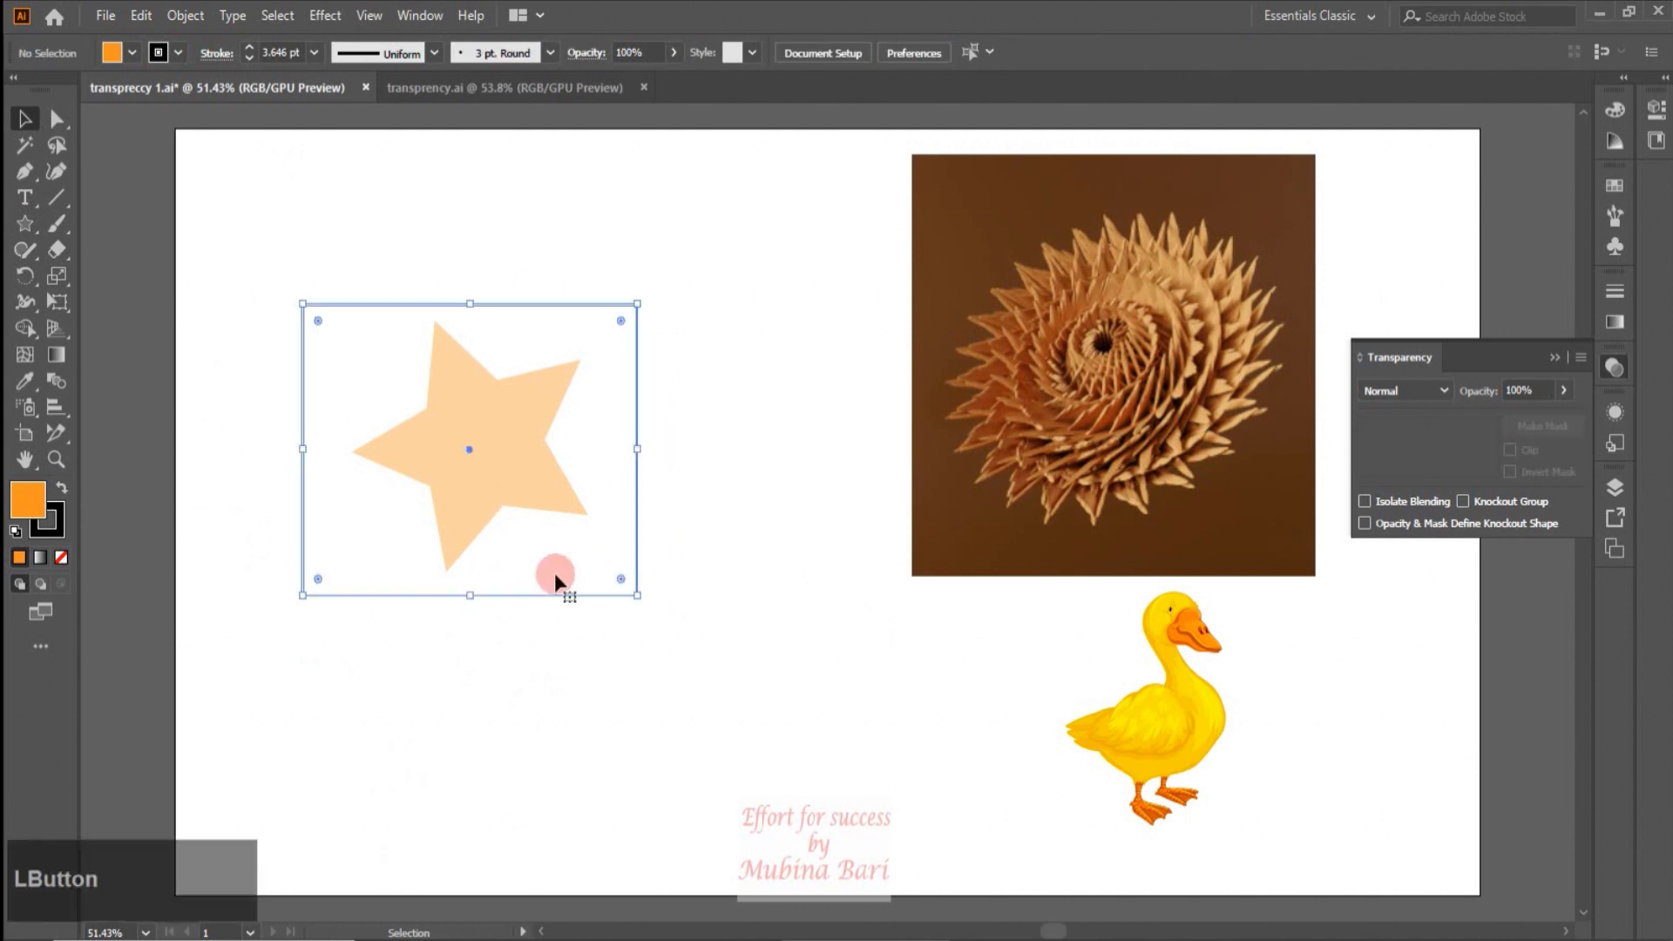
{"action": "key", "text": "Delete"}
{"action": "left_click_drag", "start_coordinate": [1028, 425], "coordinate": [501, 485]}
{"action": "left_click", "coordinate": [624, 660]}
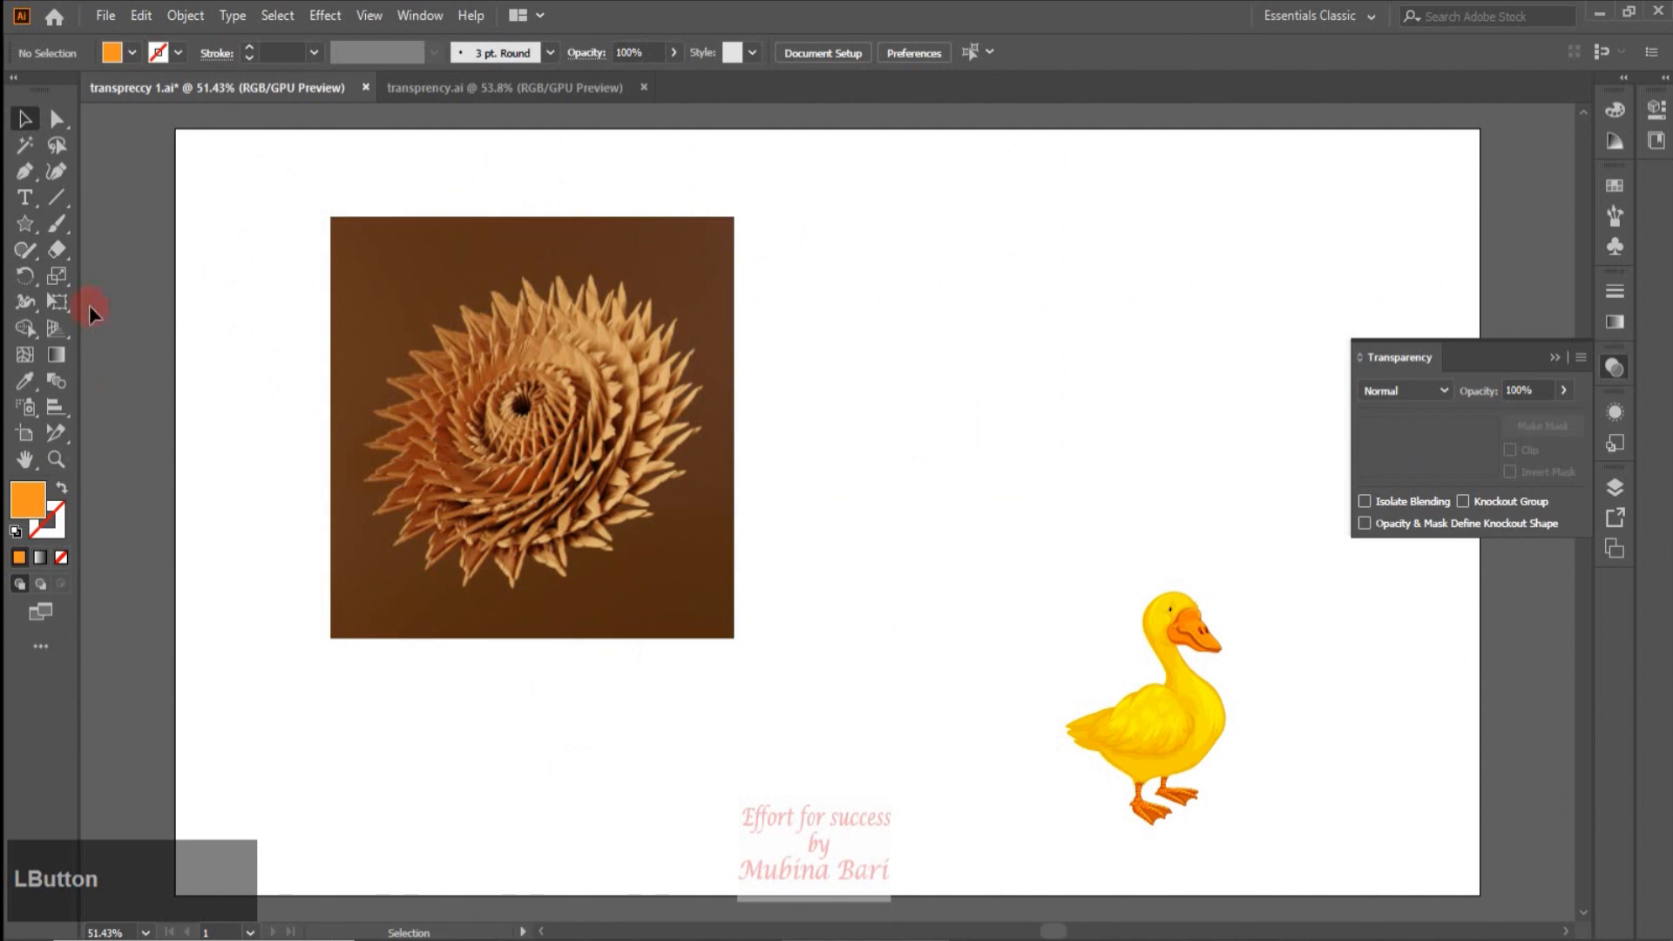
Step: Draw an orange ellipse about 482 by 451 px over the flower shape in the photo
{"action": "left_click", "coordinate": [35, 232]}
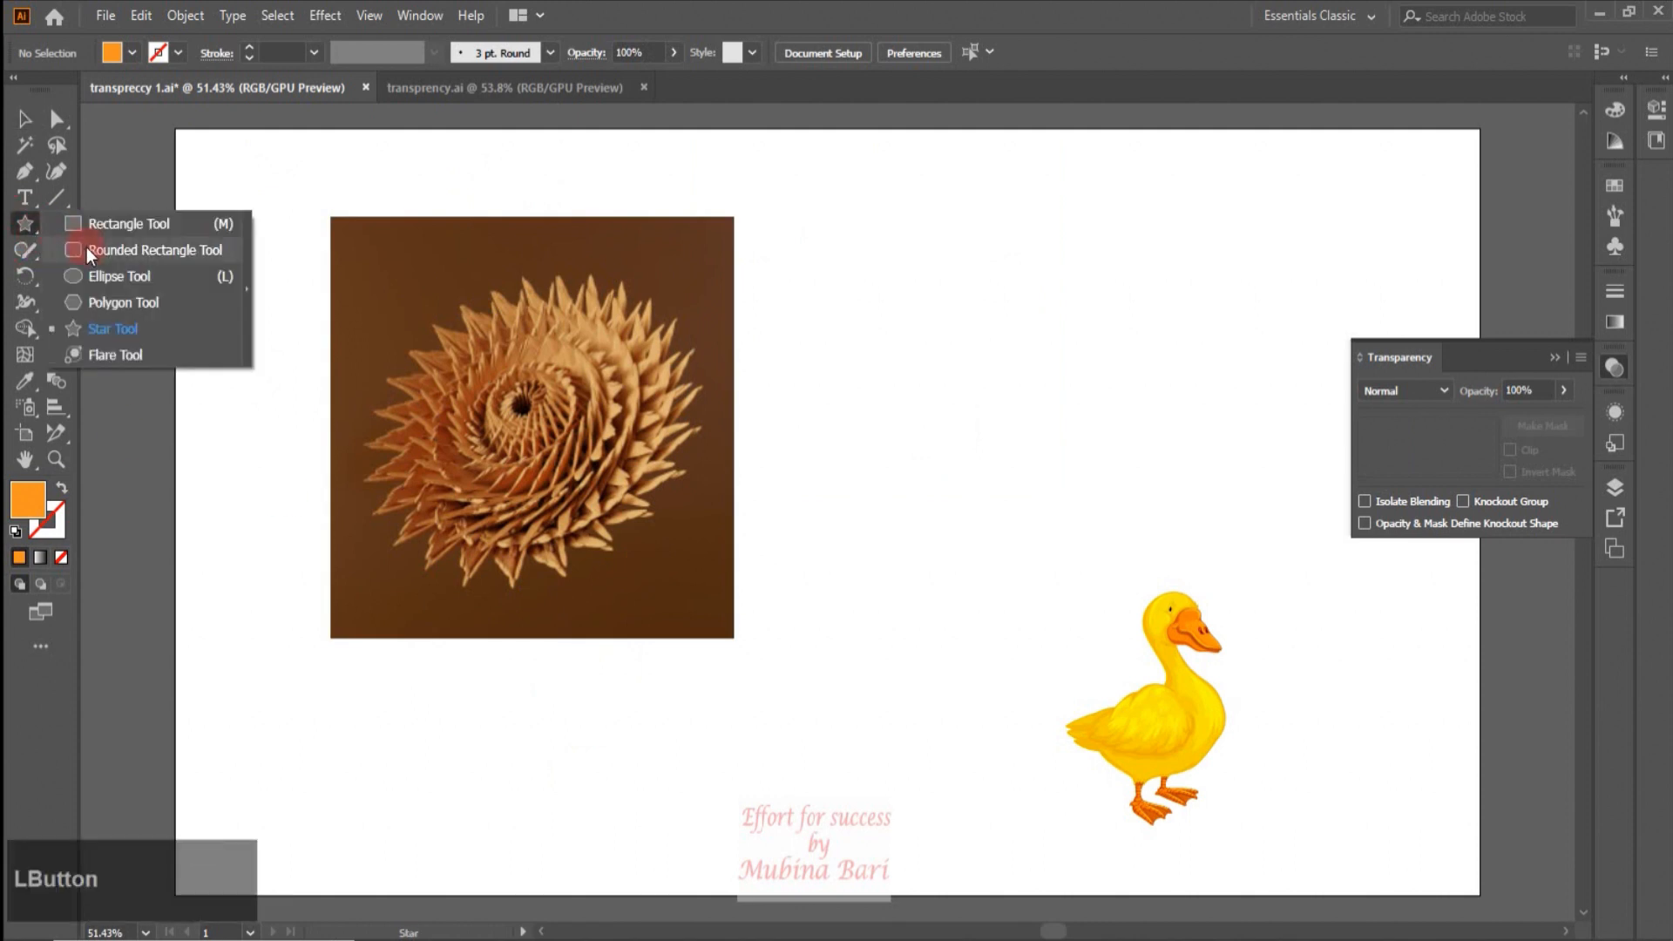
{"action": "left_click", "coordinate": [94, 275]}
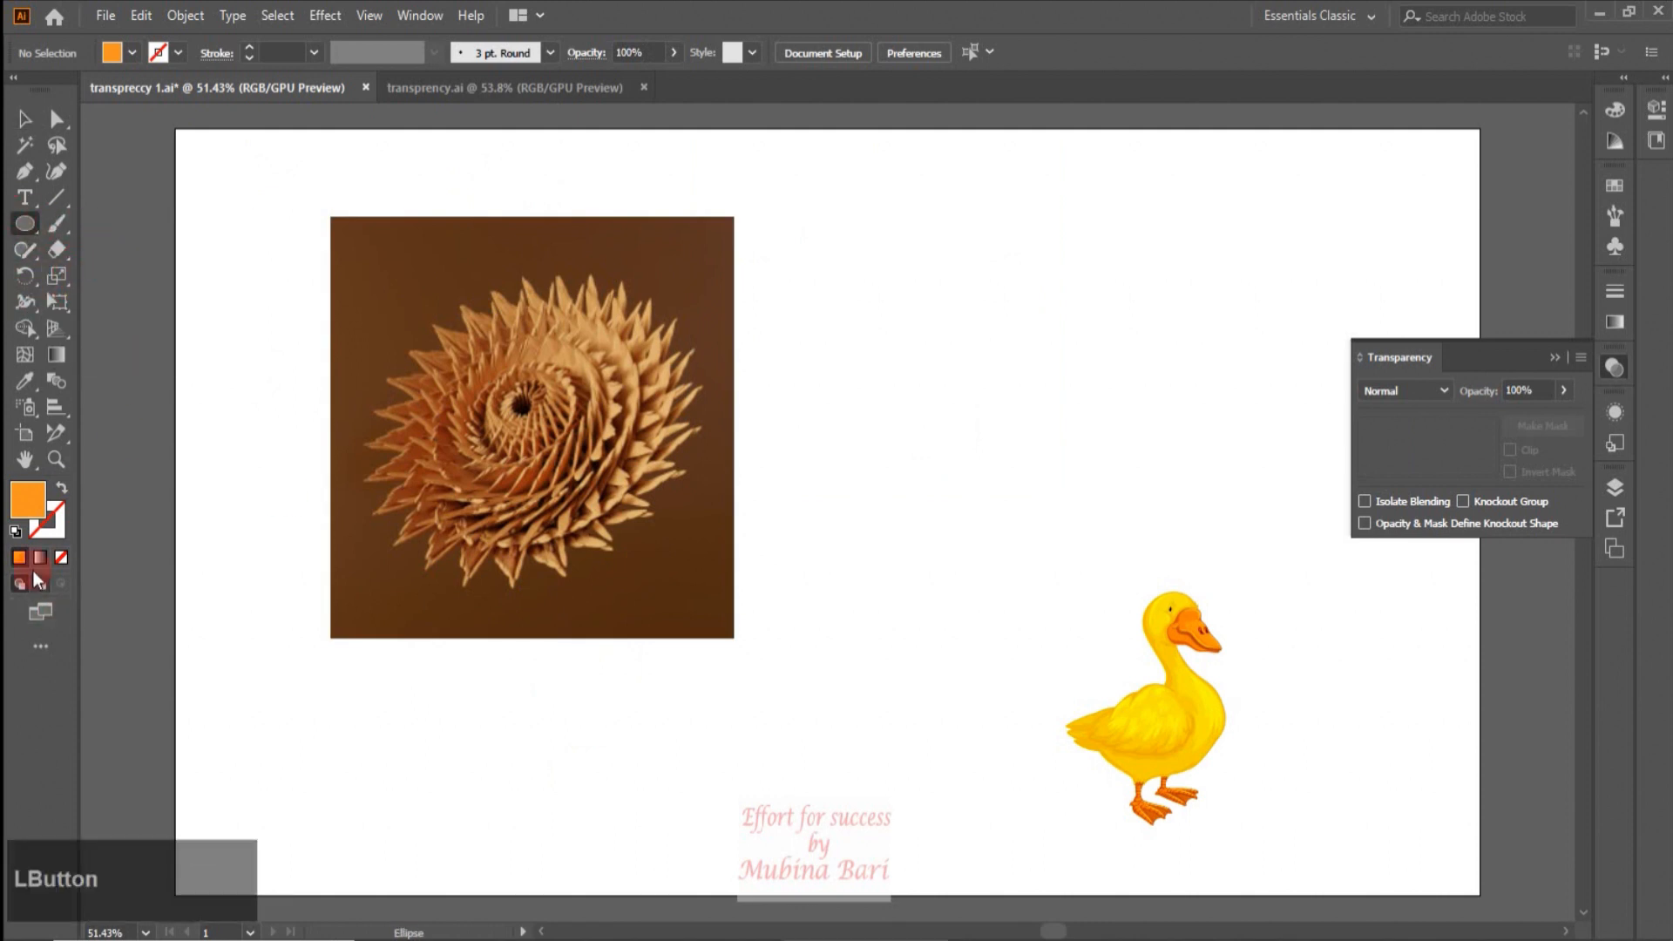
{"action": "left_click_drag", "start_coordinate": [394, 297], "coordinate": [697, 581]}
{"action": "key", "text": "v"}
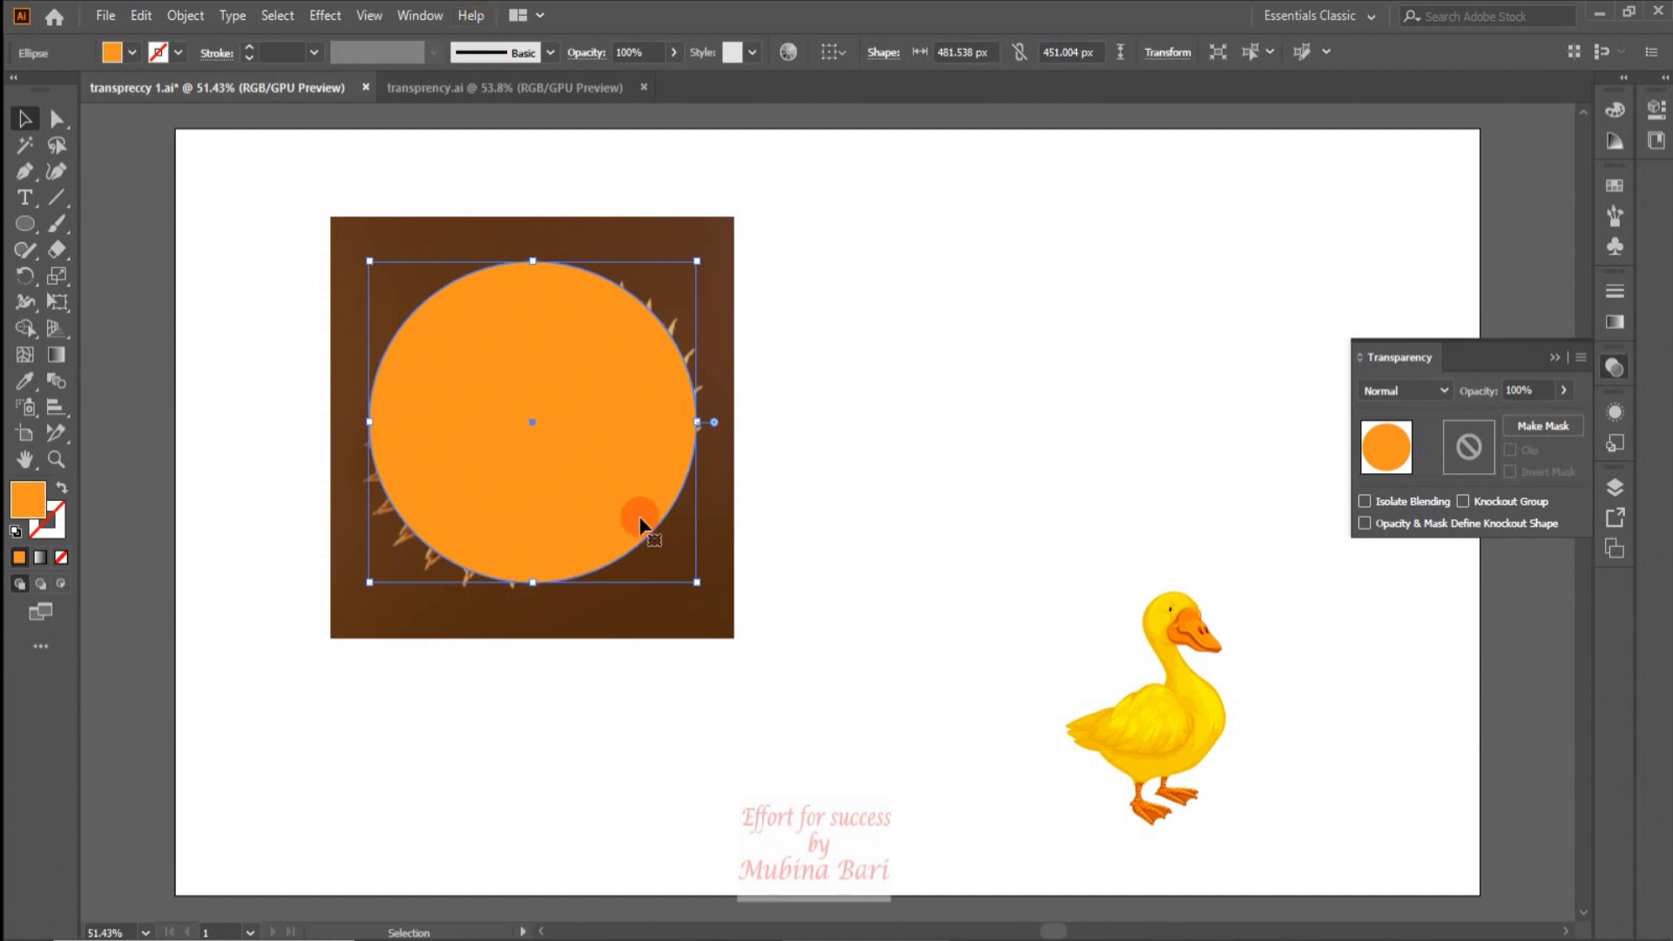
Step: Apply a Gaussian Blur with a 20-pixel radius to the orange ellipse
{"action": "left_click", "coordinate": [324, 16]}
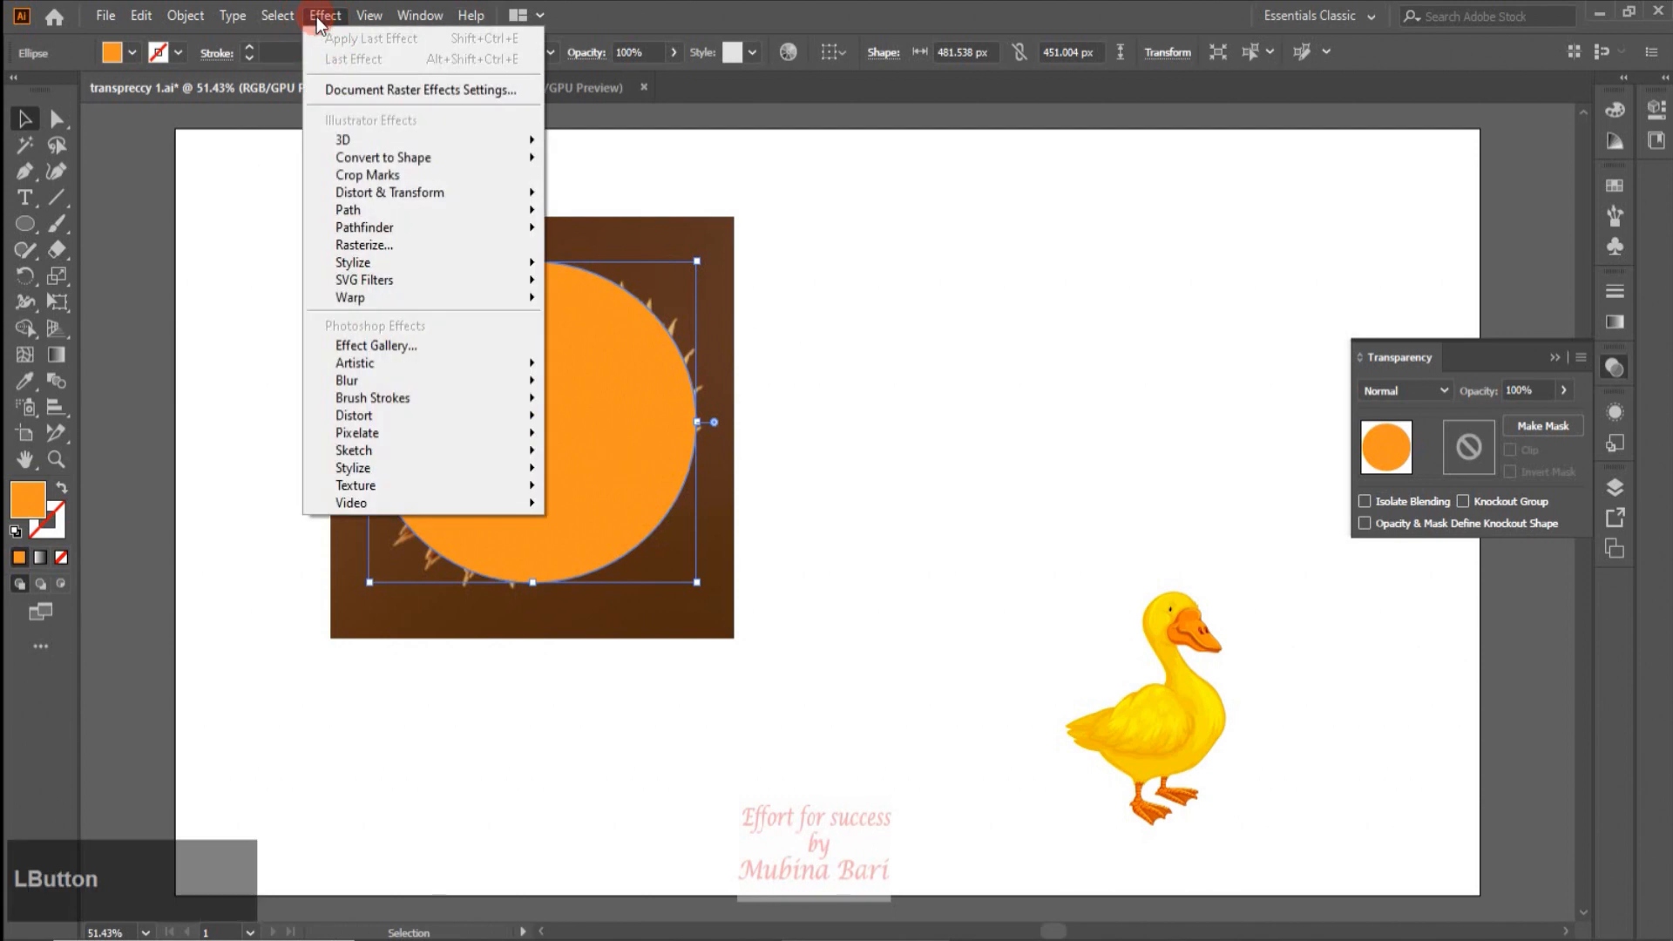
{"action": "mouse_move", "coordinate": [406, 378]}
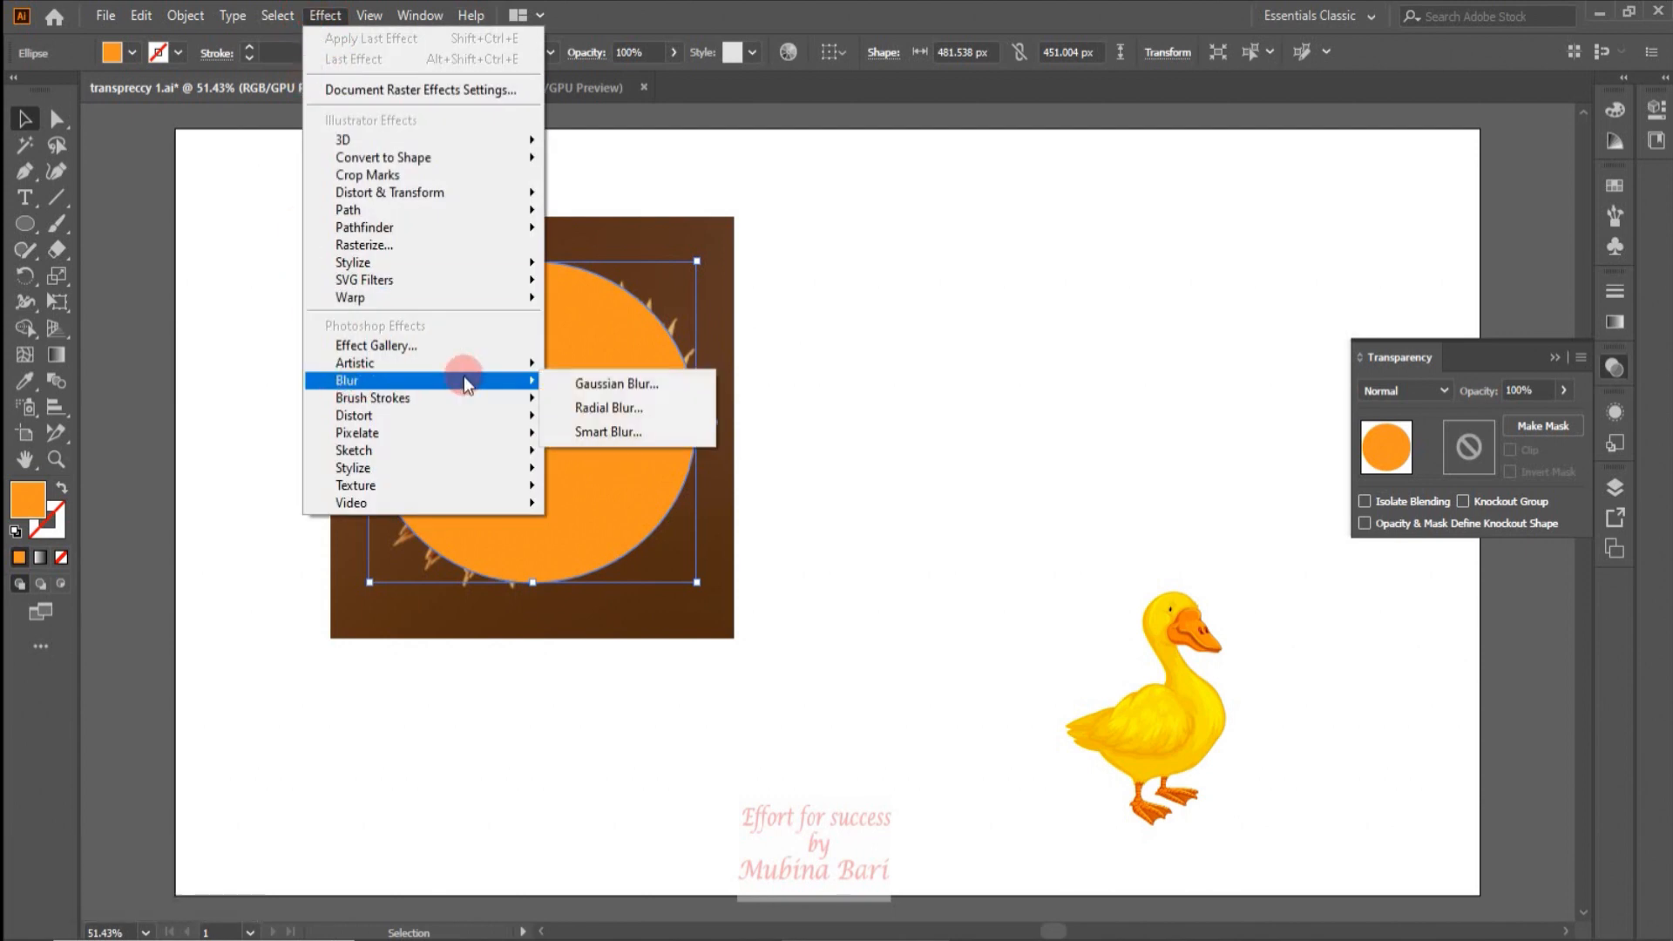
{"action": "left_click", "coordinate": [620, 389]}
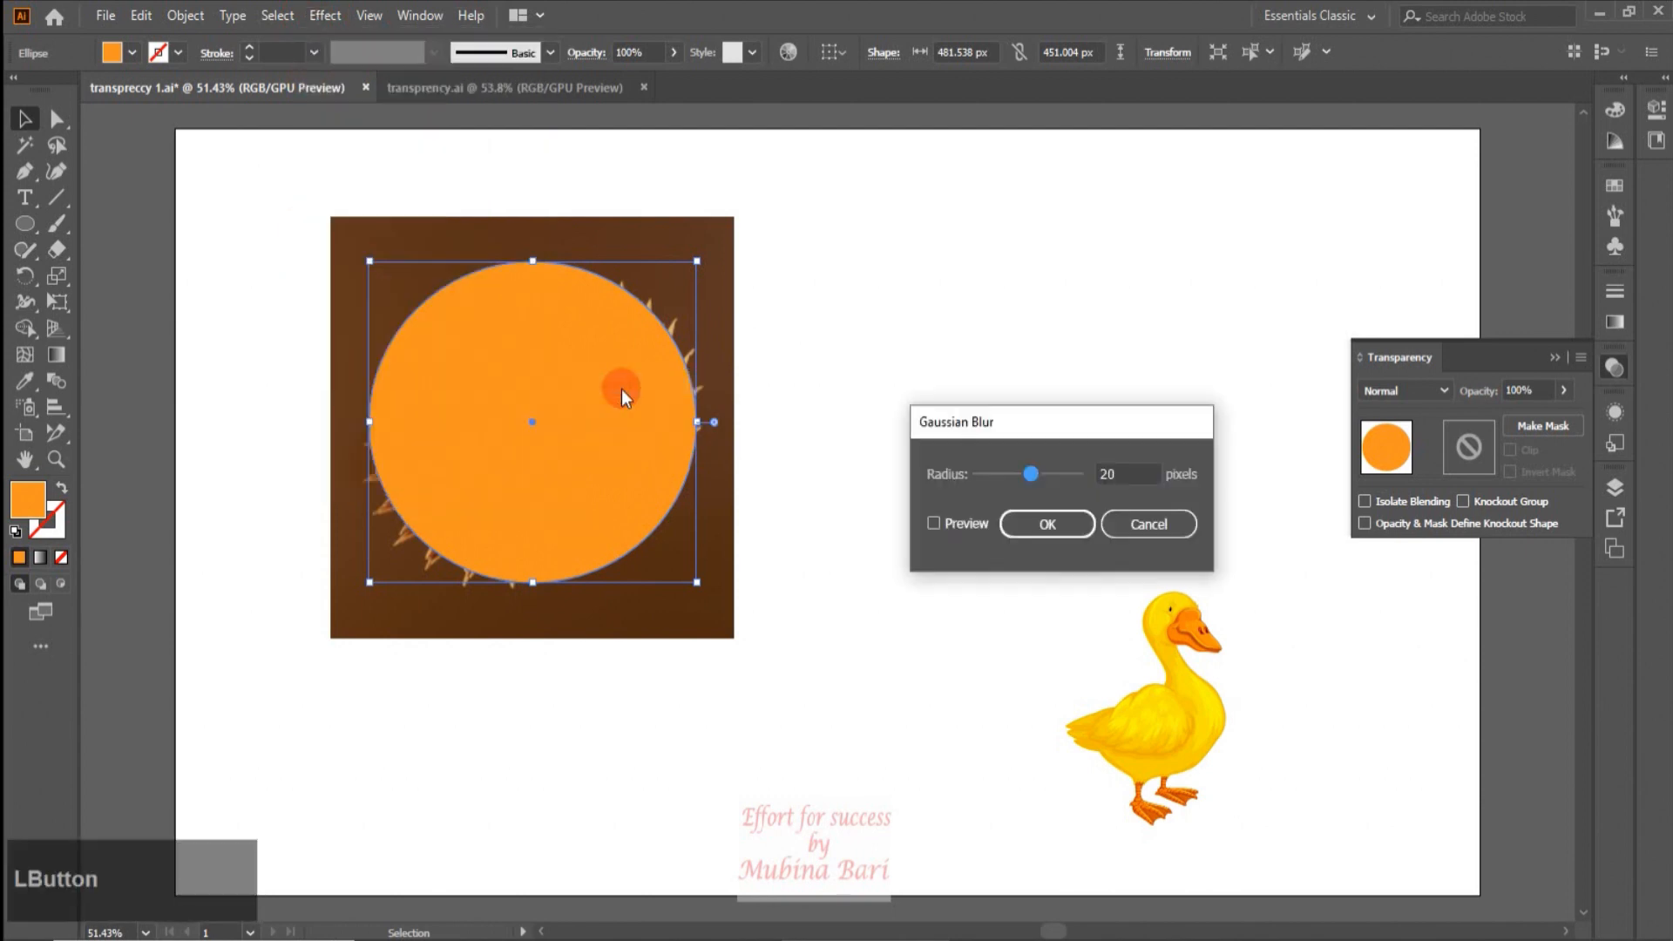
{"action": "left_click", "coordinate": [933, 523]}
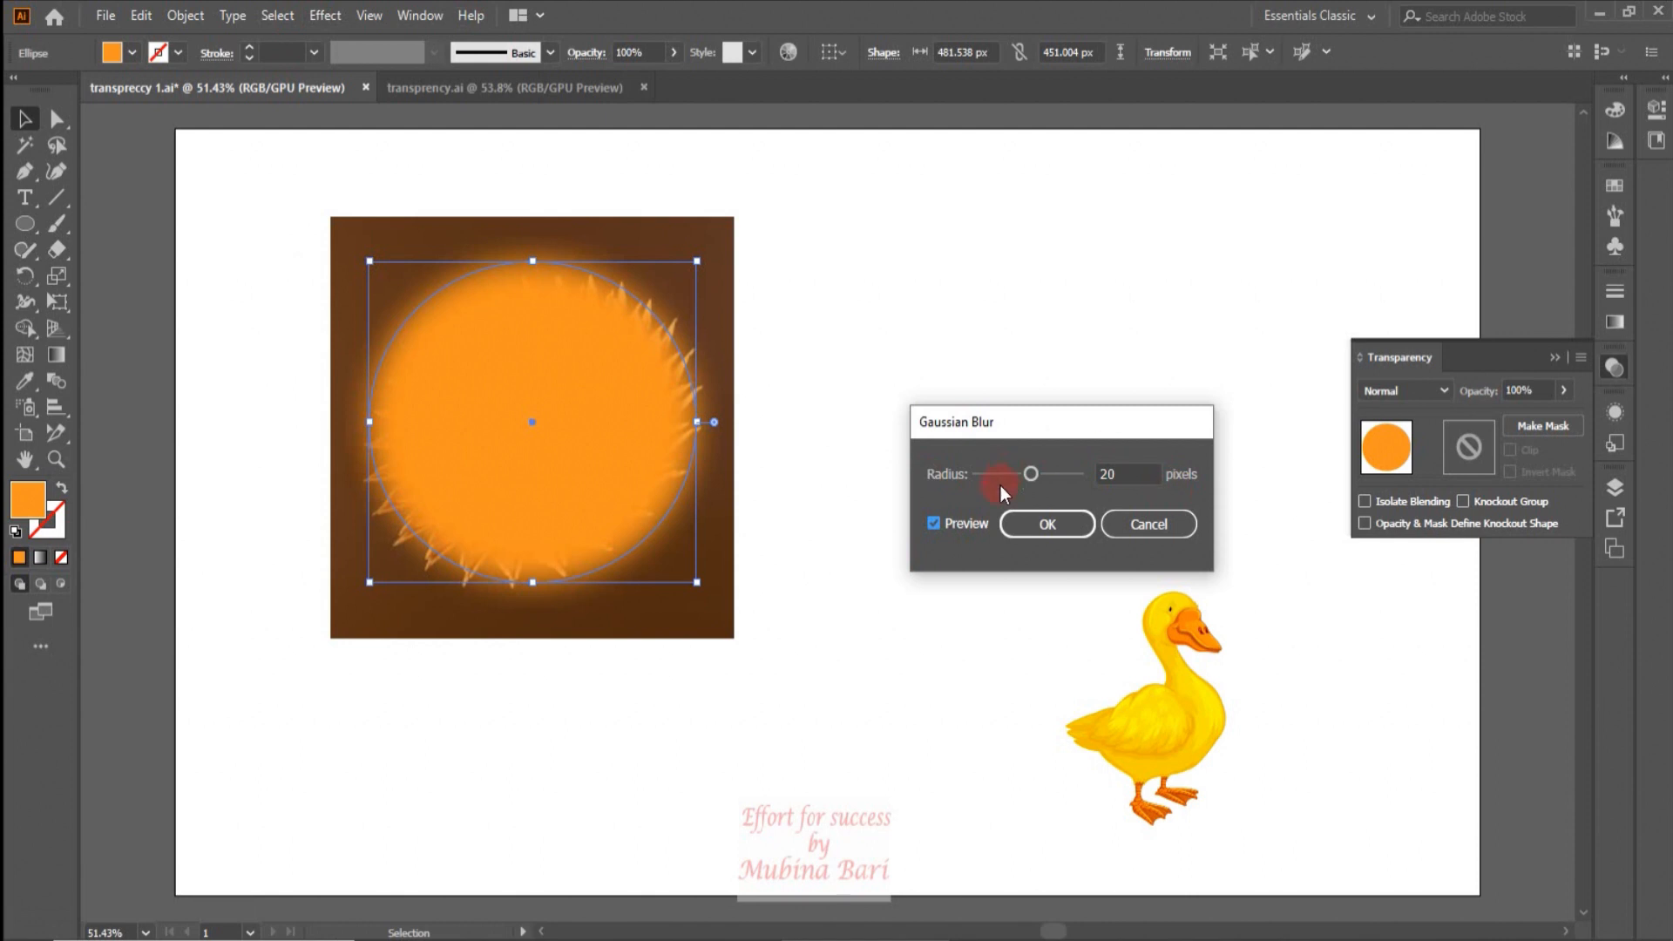
{"action": "left_click", "coordinate": [1035, 528]}
{"action": "left_click", "coordinate": [1064, 520]}
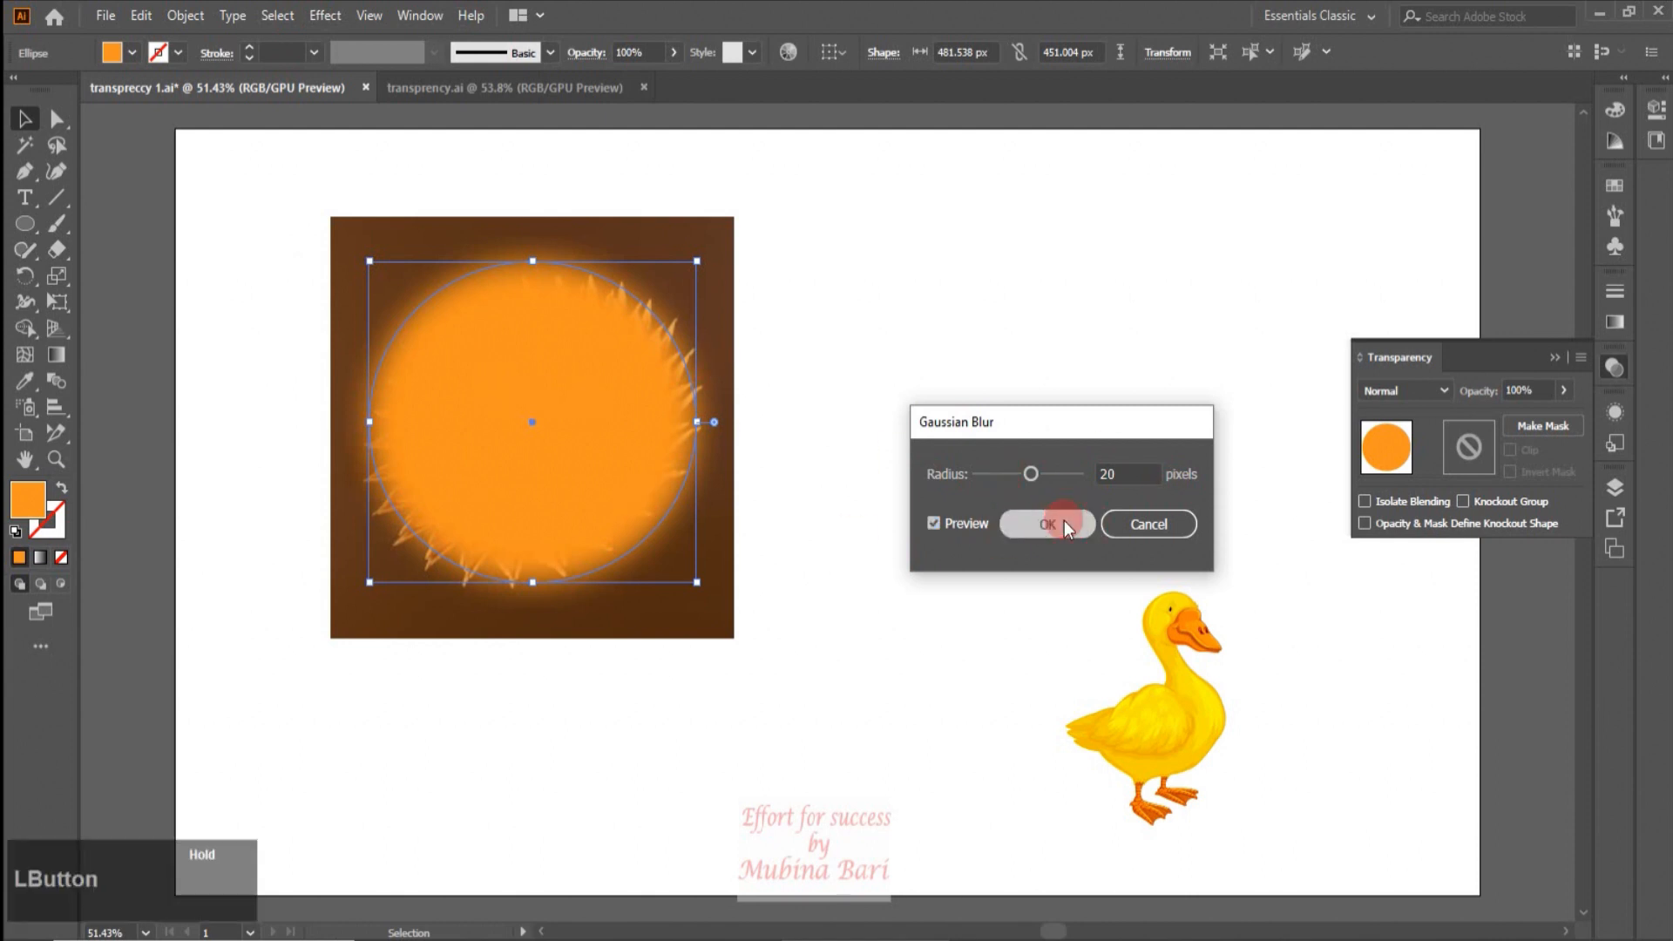
{"action": "left_click", "coordinate": [507, 772]}
Step: Duplicate the photo with its blurred ellipse onto the artboard's right half and move the duck to the lower right corner
{"action": "left_click_drag", "start_coordinate": [213, 297], "coordinate": [628, 666]}
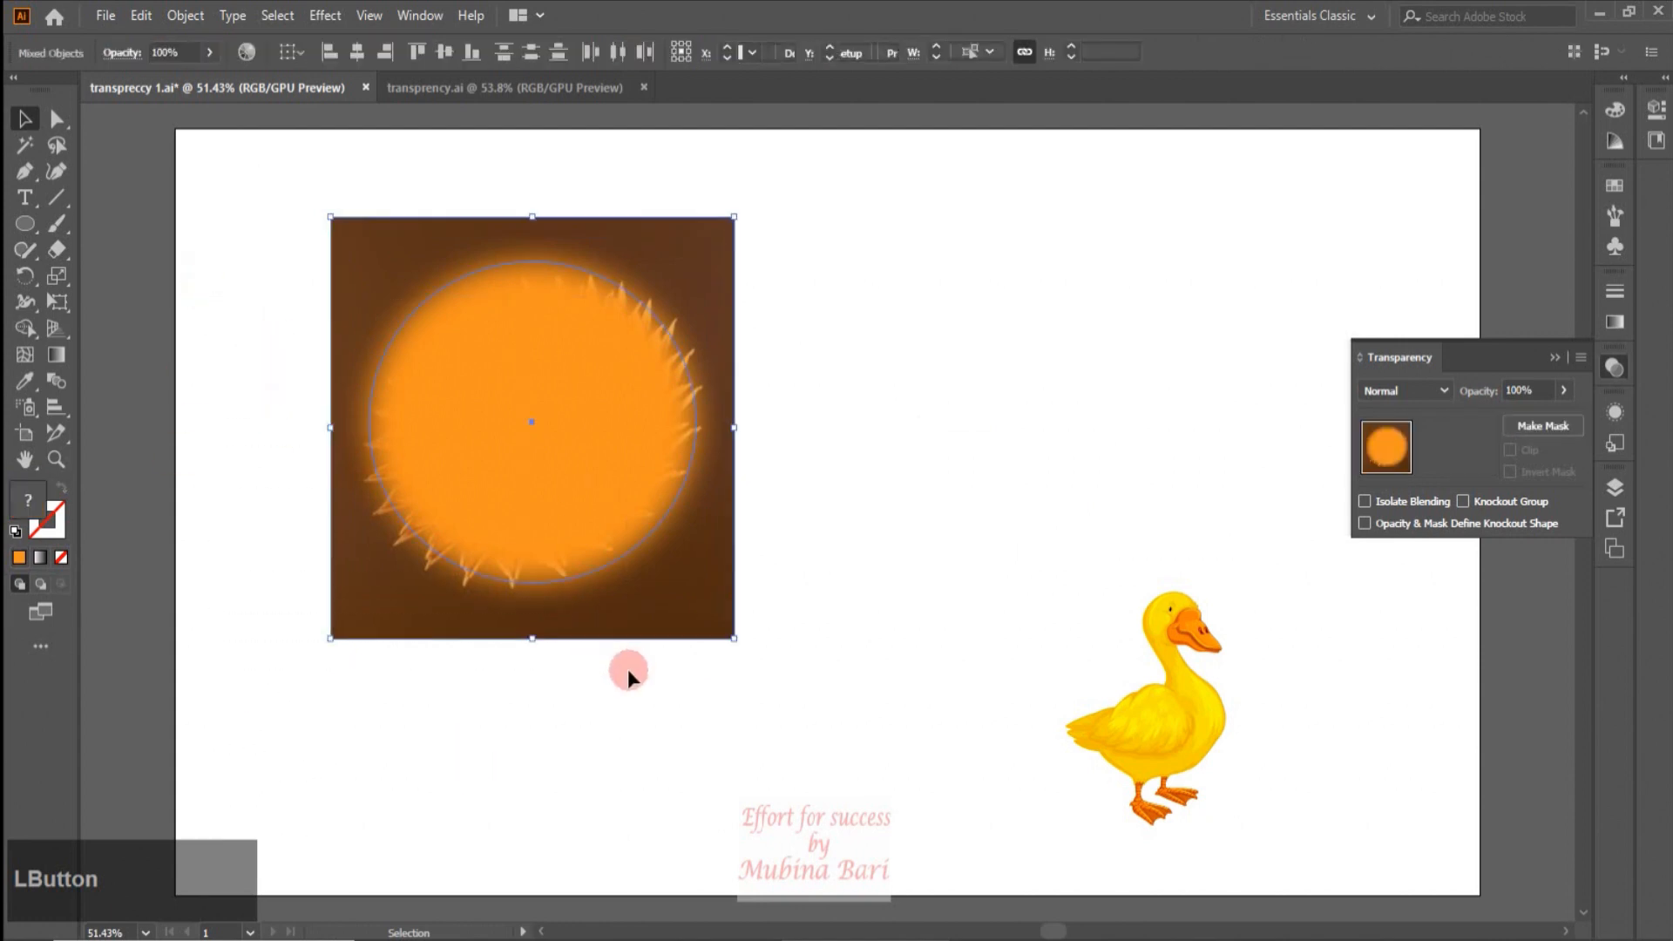
{"action": "left_click_drag", "start_coordinate": [518, 529], "coordinate": [1016, 535]}
{"action": "left_click_drag", "start_coordinate": [1183, 767], "coordinate": [1352, 815]}
Step: Make a clipping mask from the duplicated photo and ellipse
{"action": "left_click_drag", "start_coordinate": [828, 568], "coordinate": [1002, 703]}
{"action": "right_click", "coordinate": [1040, 541]}
{"action": "left_click", "coordinate": [1077, 727]}
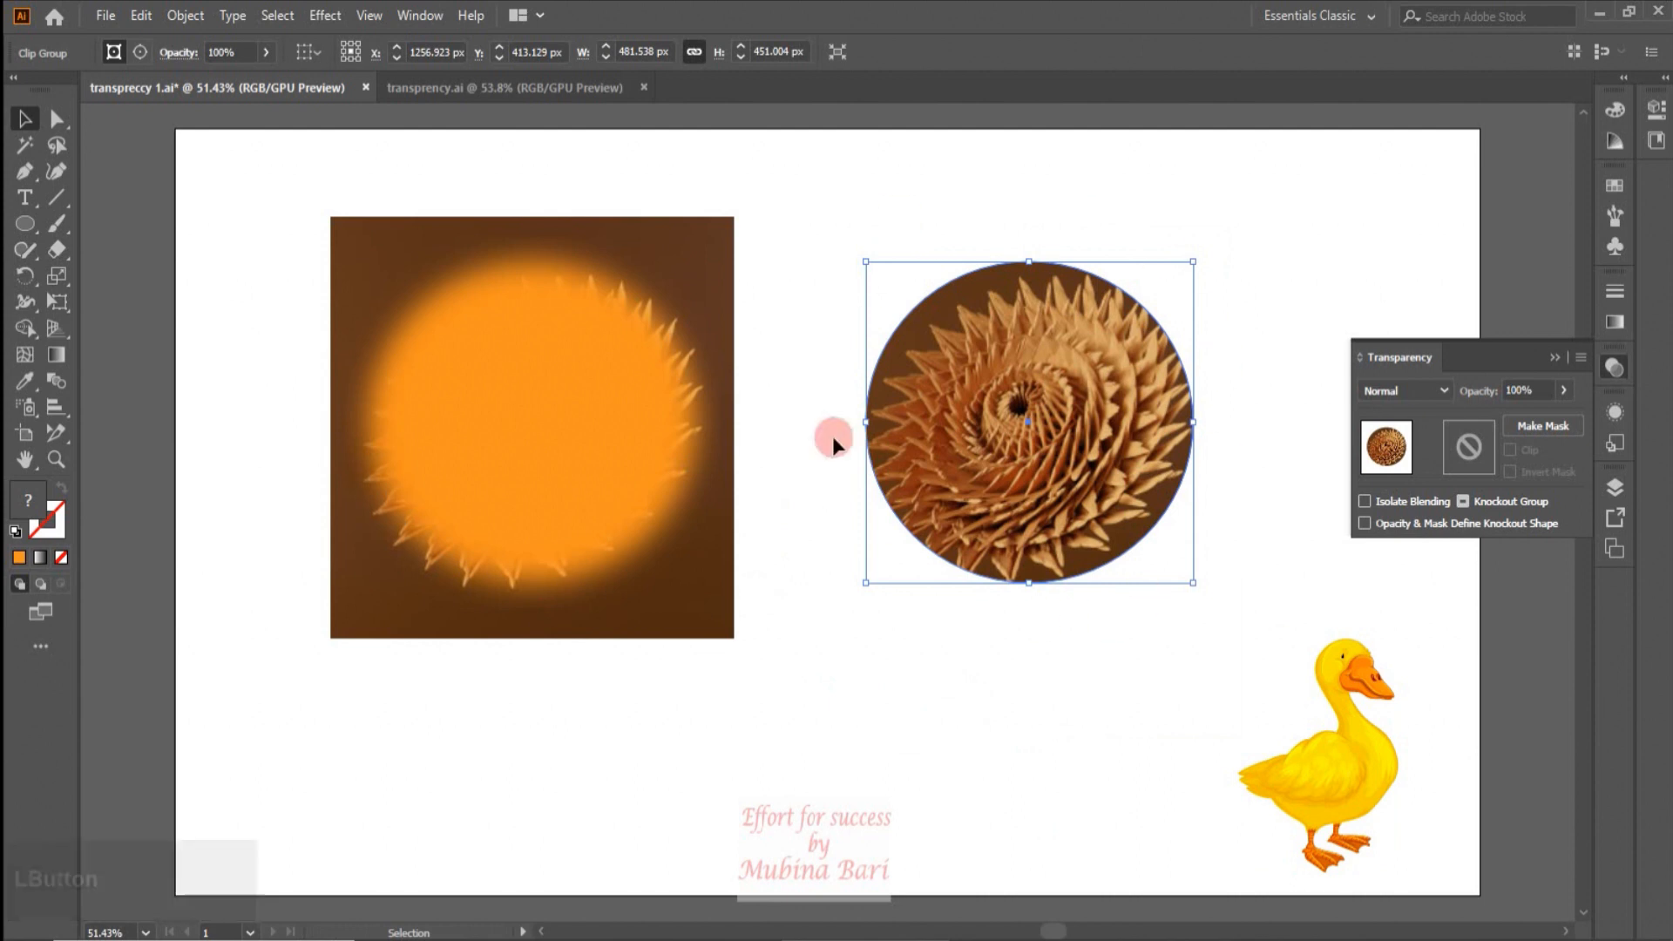
Step: Make an opacity mask from the original photo and the blurred orange ellipse, and undo it
{"action": "left_click_drag", "start_coordinate": [239, 426], "coordinate": [561, 704]}
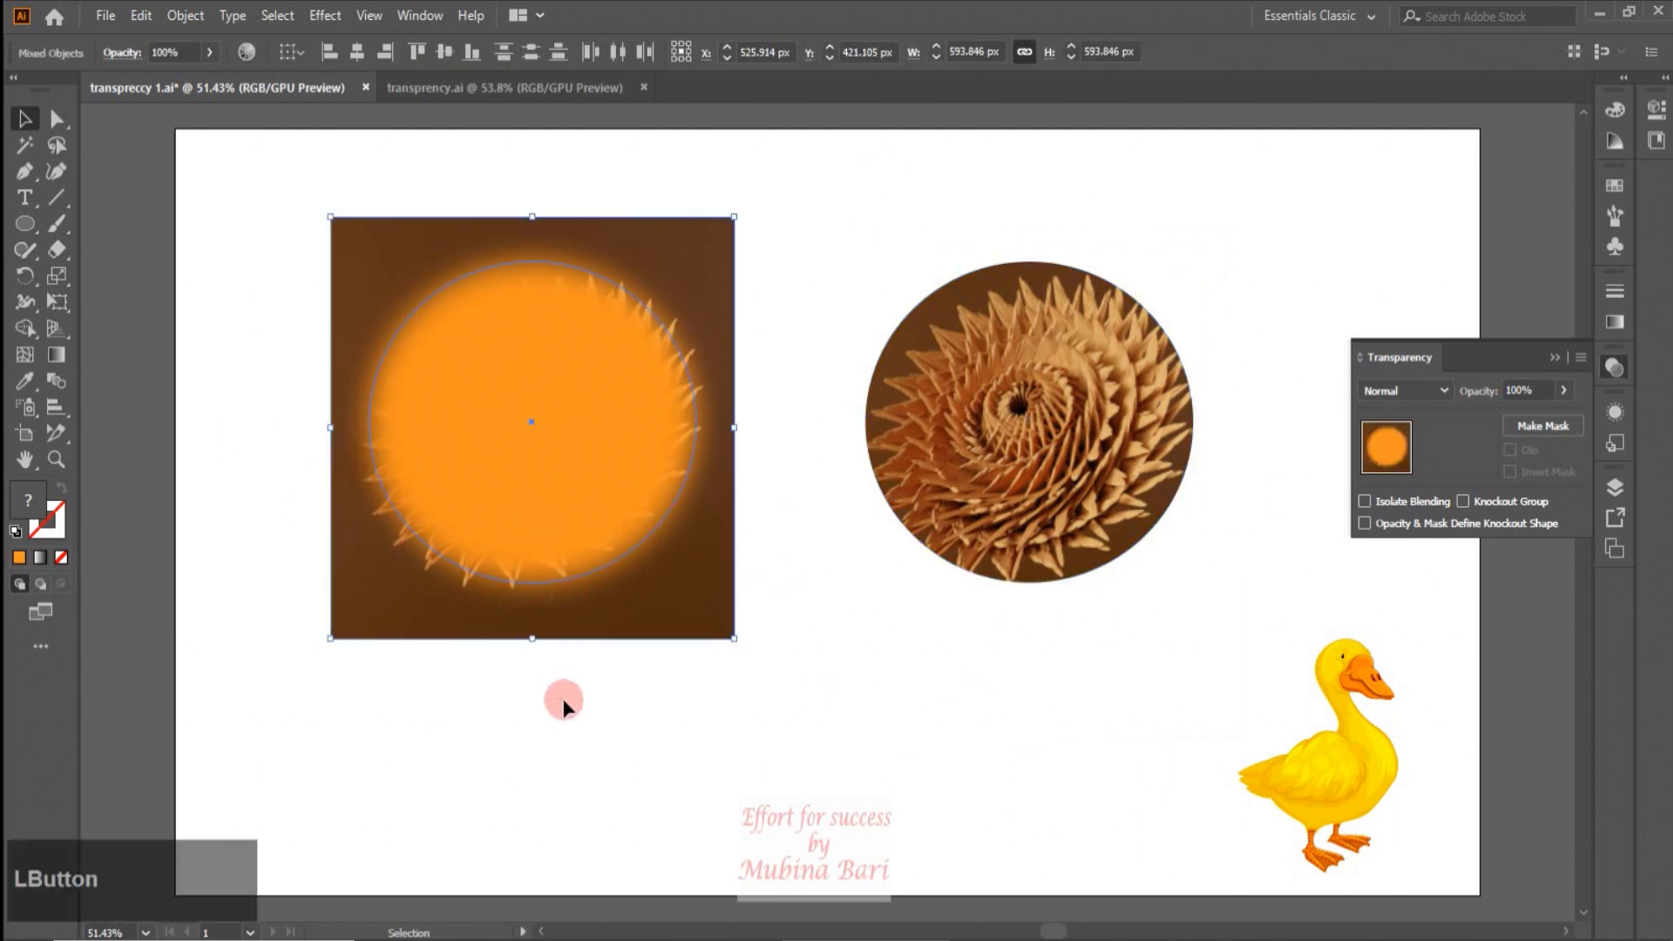
{"action": "left_click", "coordinate": [1531, 425]}
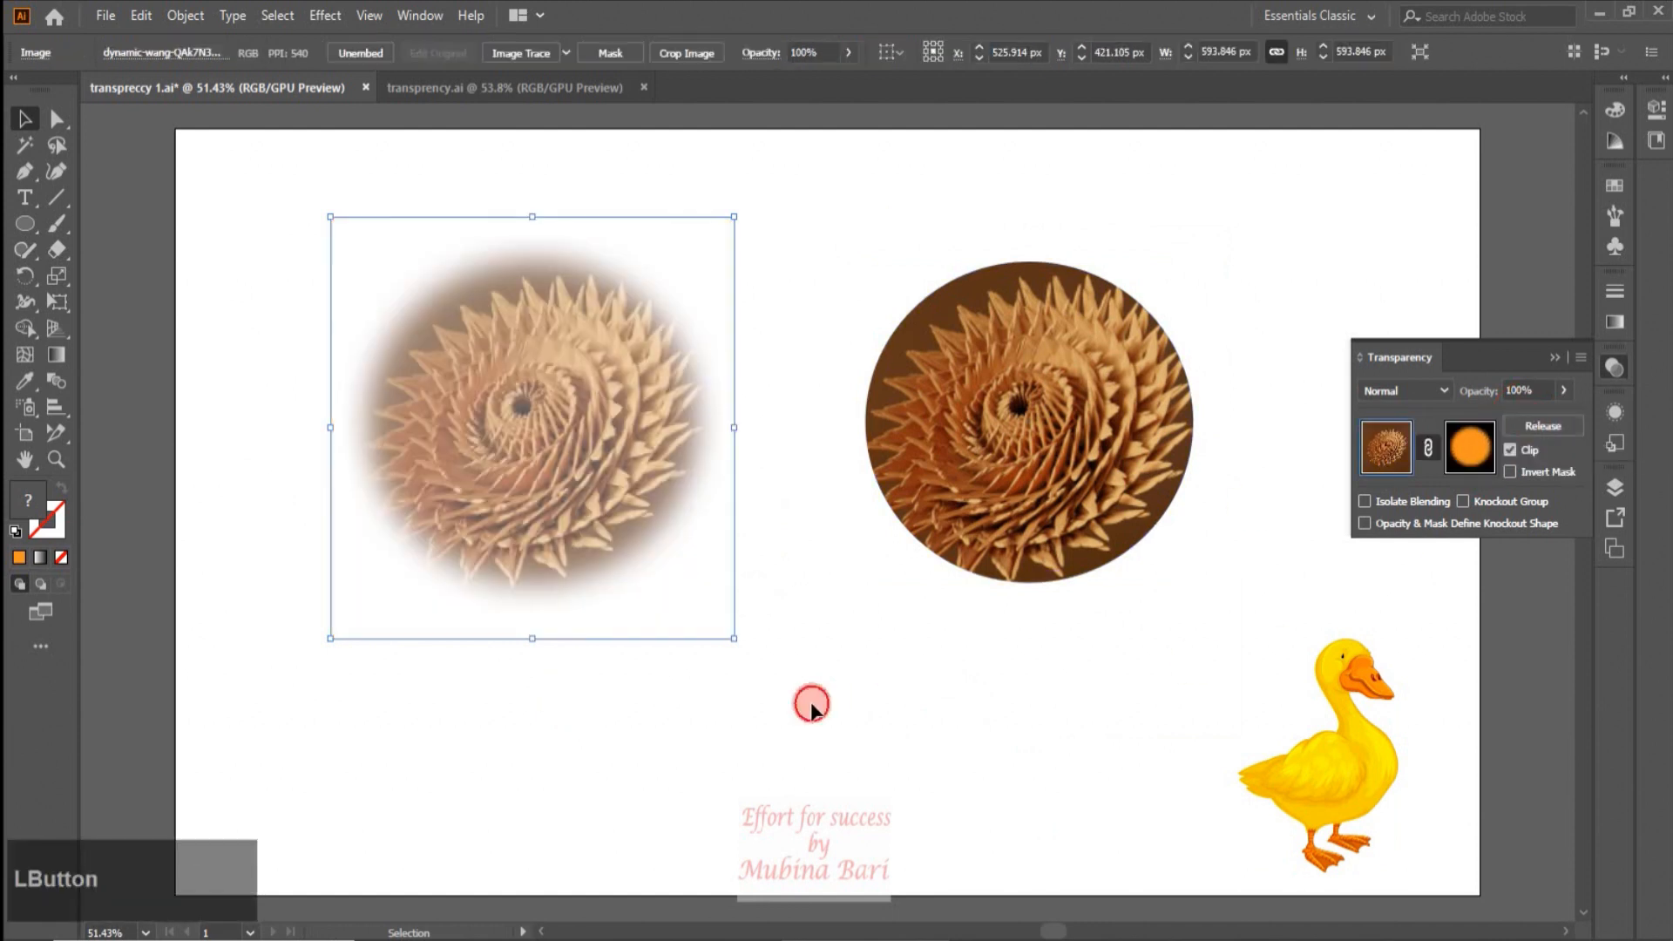
{"action": "left_click", "coordinate": [505, 643]}
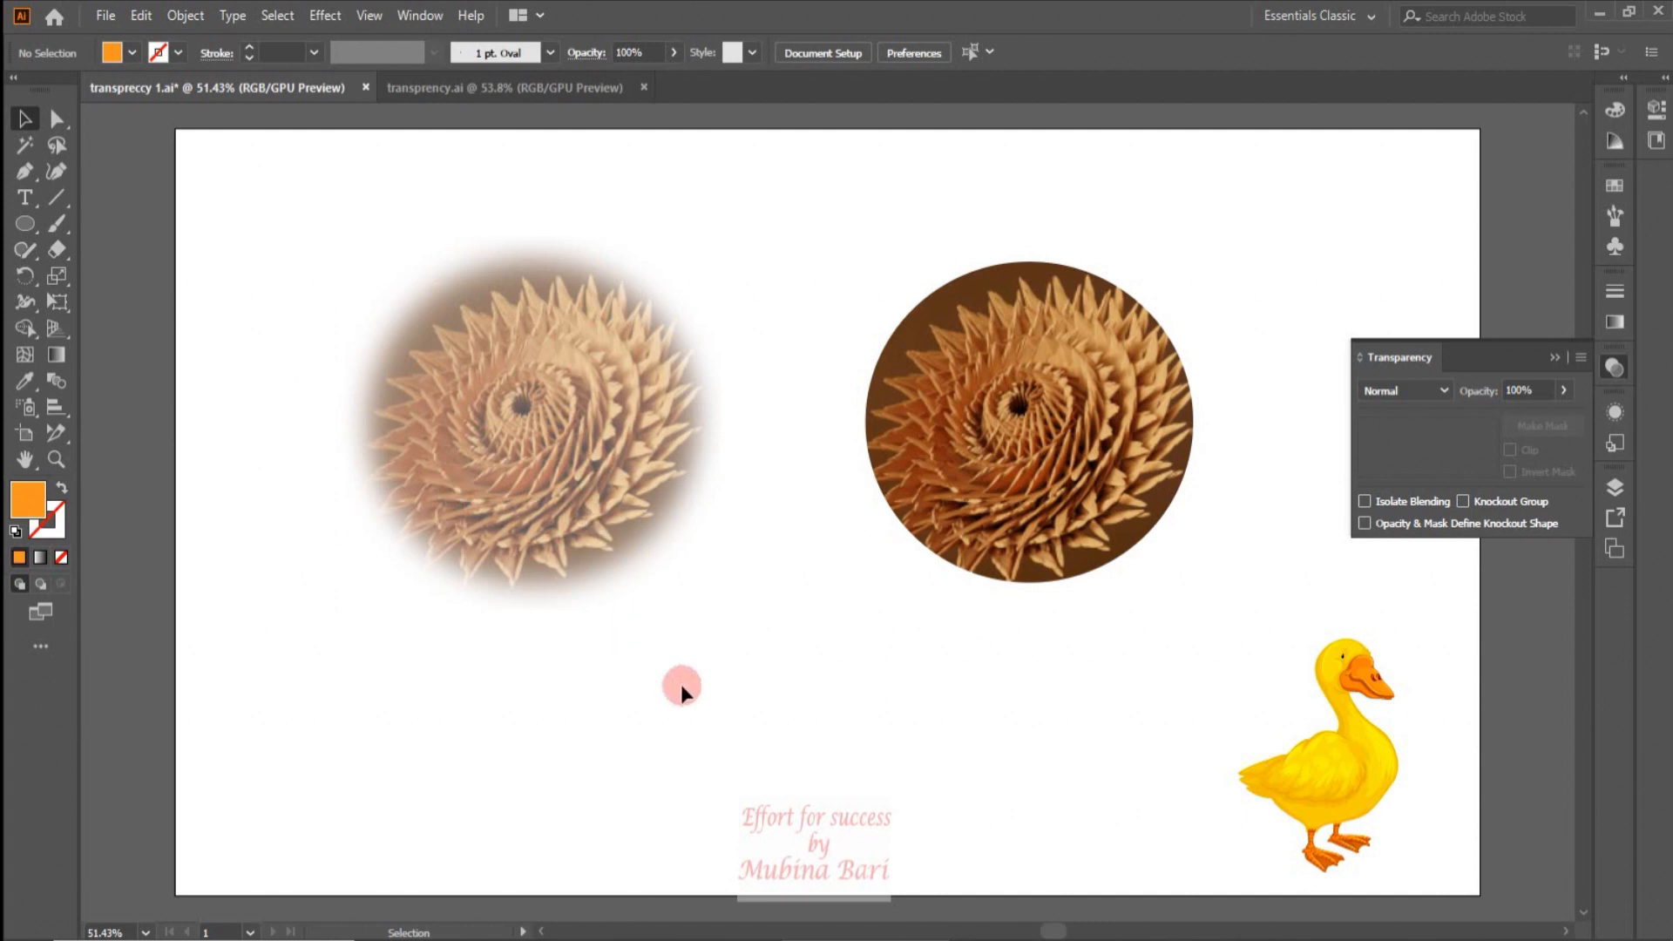
{"action": "key", "text": "ctrl+z"}
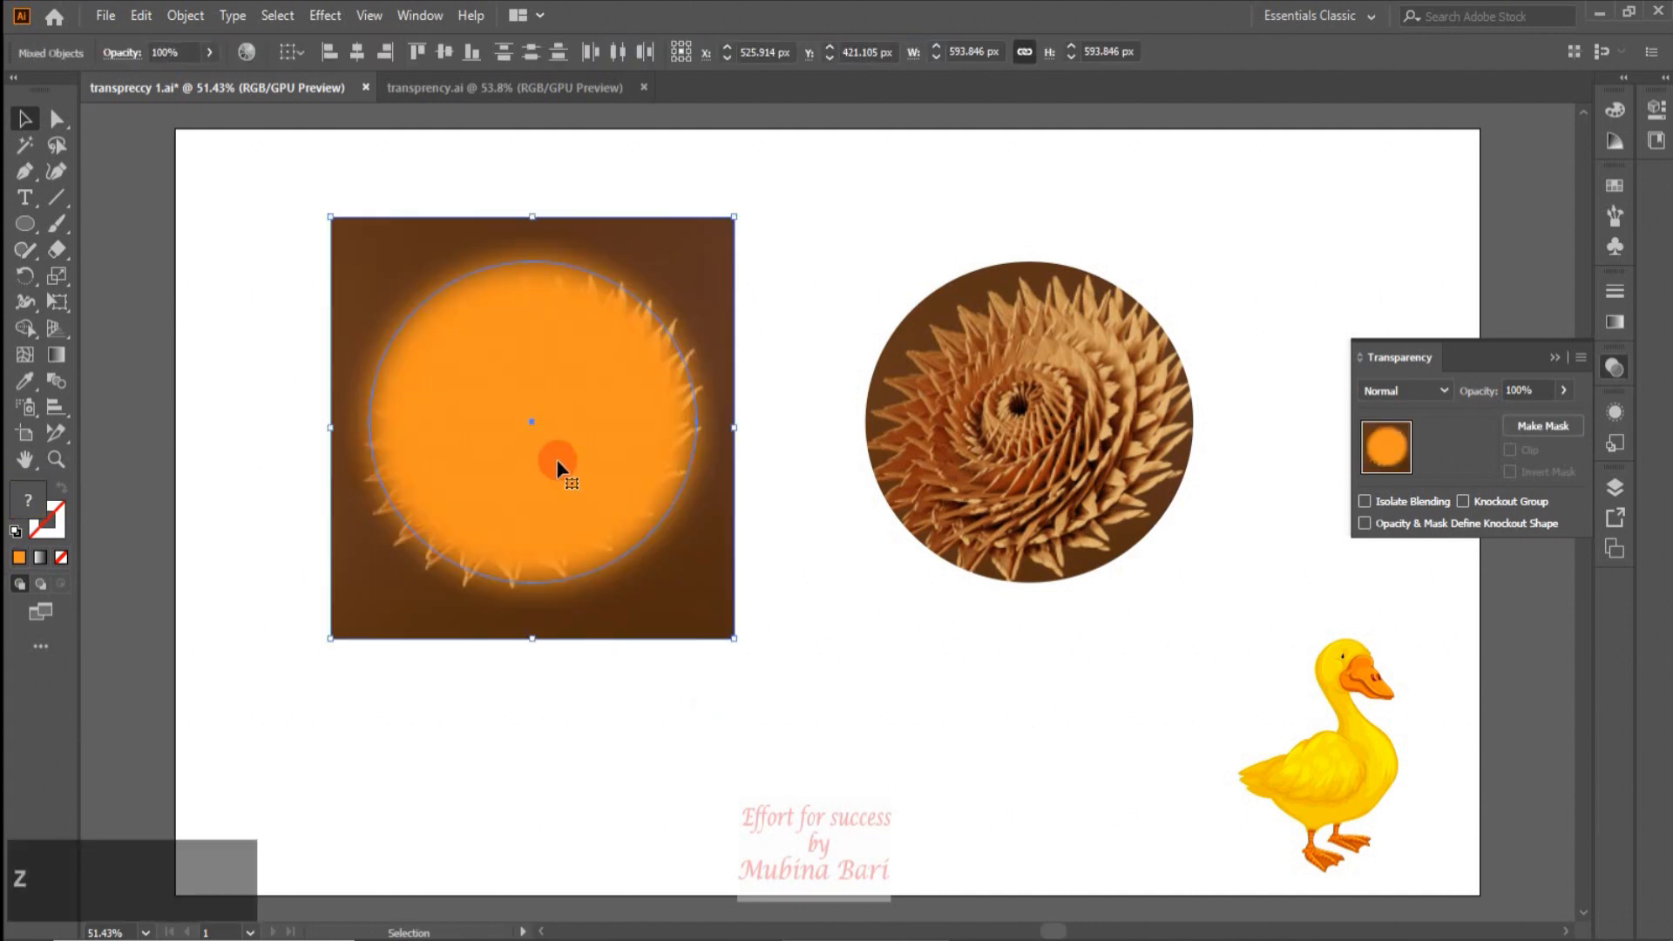
Step: Fill the blurred ellipse on the original photo with white
{"action": "left_click", "coordinate": [558, 684]}
{"action": "left_click", "coordinate": [540, 521]}
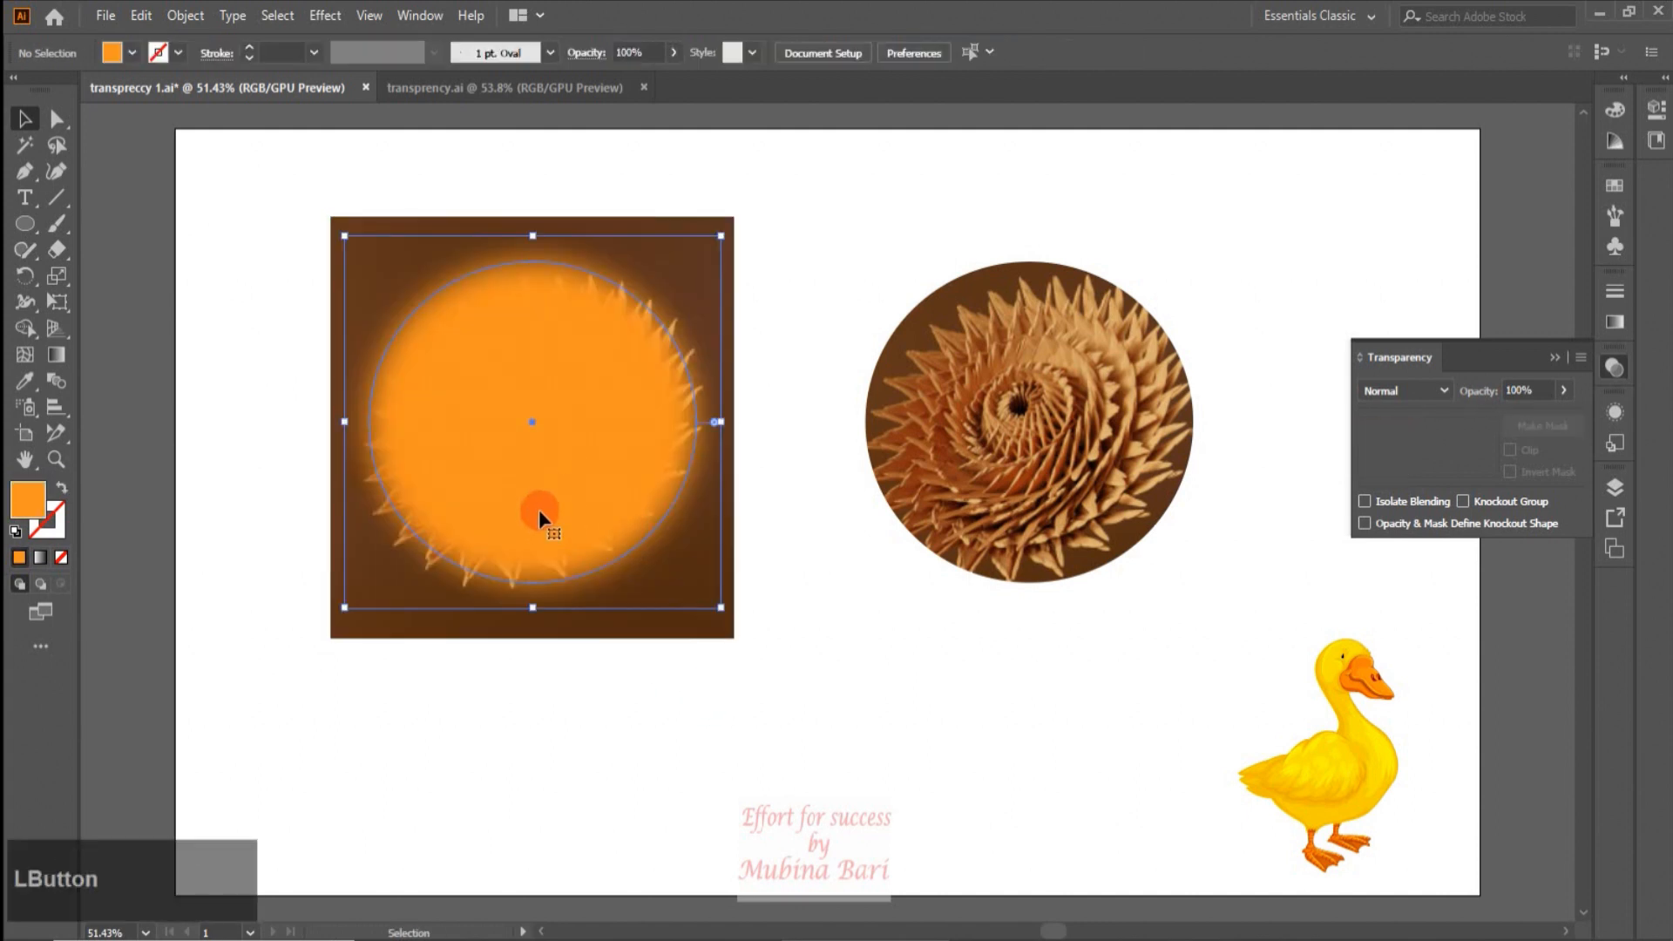
{"action": "left_click", "coordinate": [133, 54]}
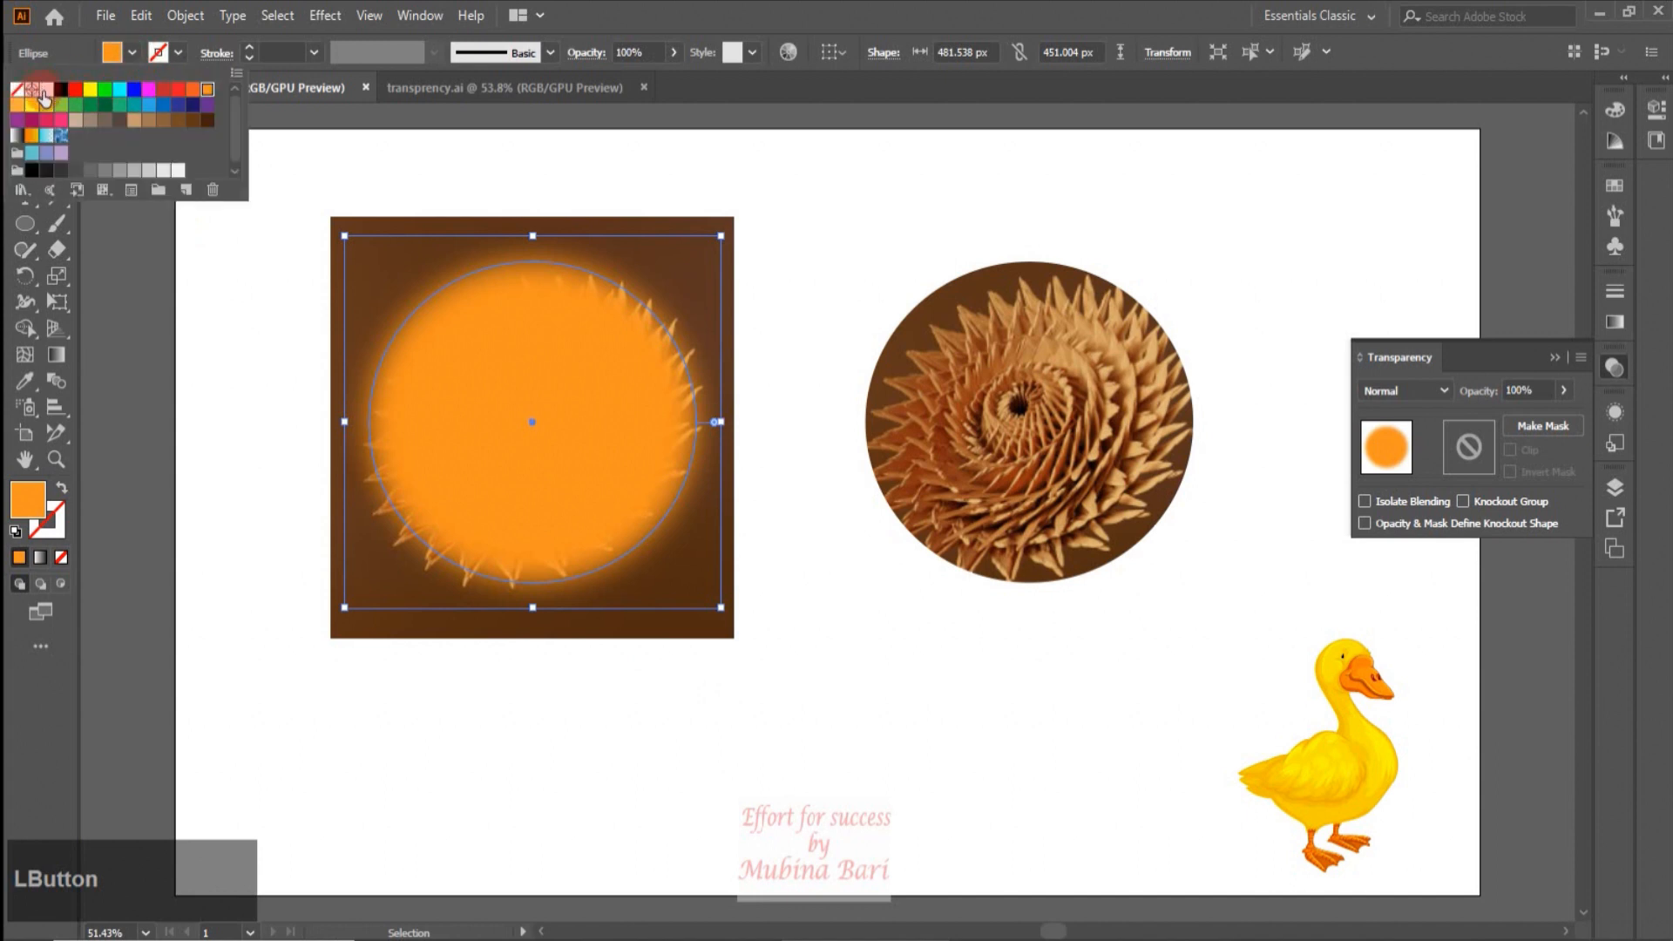
{"action": "left_click", "coordinate": [44, 90]}
{"action": "left_click", "coordinate": [482, 788]}
{"action": "left_click", "coordinate": [482, 787]}
Step: Make an opacity mask from the photo and the blurred white ellipse, and undo both the mask and the white fill
{"action": "left_click_drag", "start_coordinate": [223, 410], "coordinate": [559, 663]}
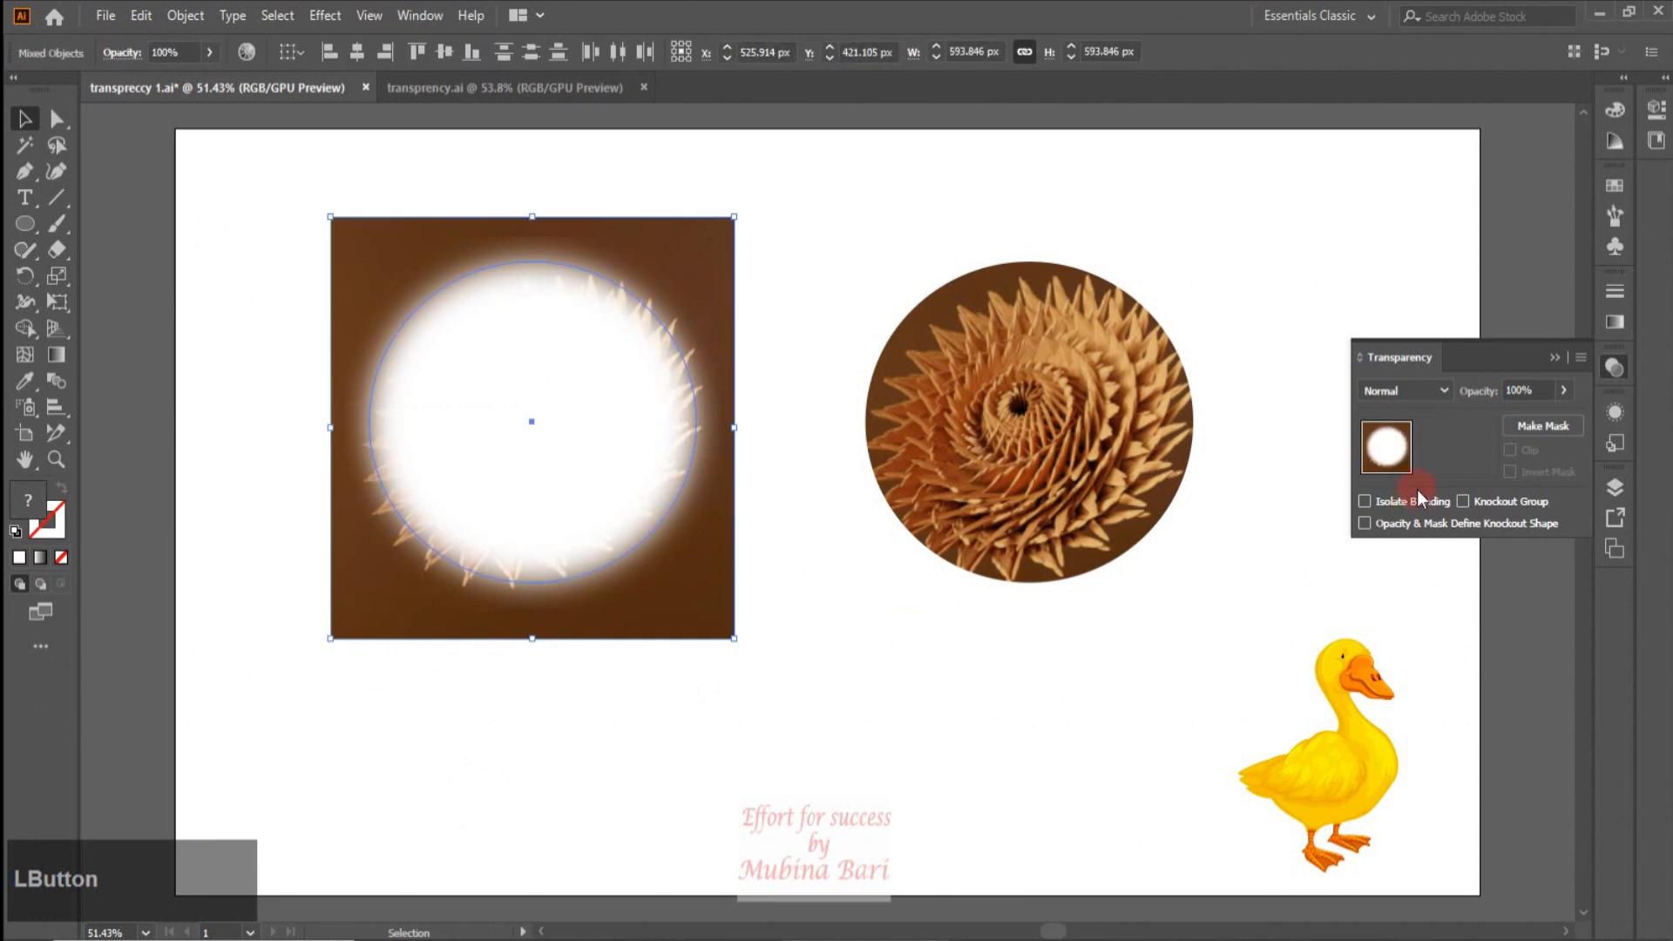
{"action": "left_click", "coordinate": [1529, 431]}
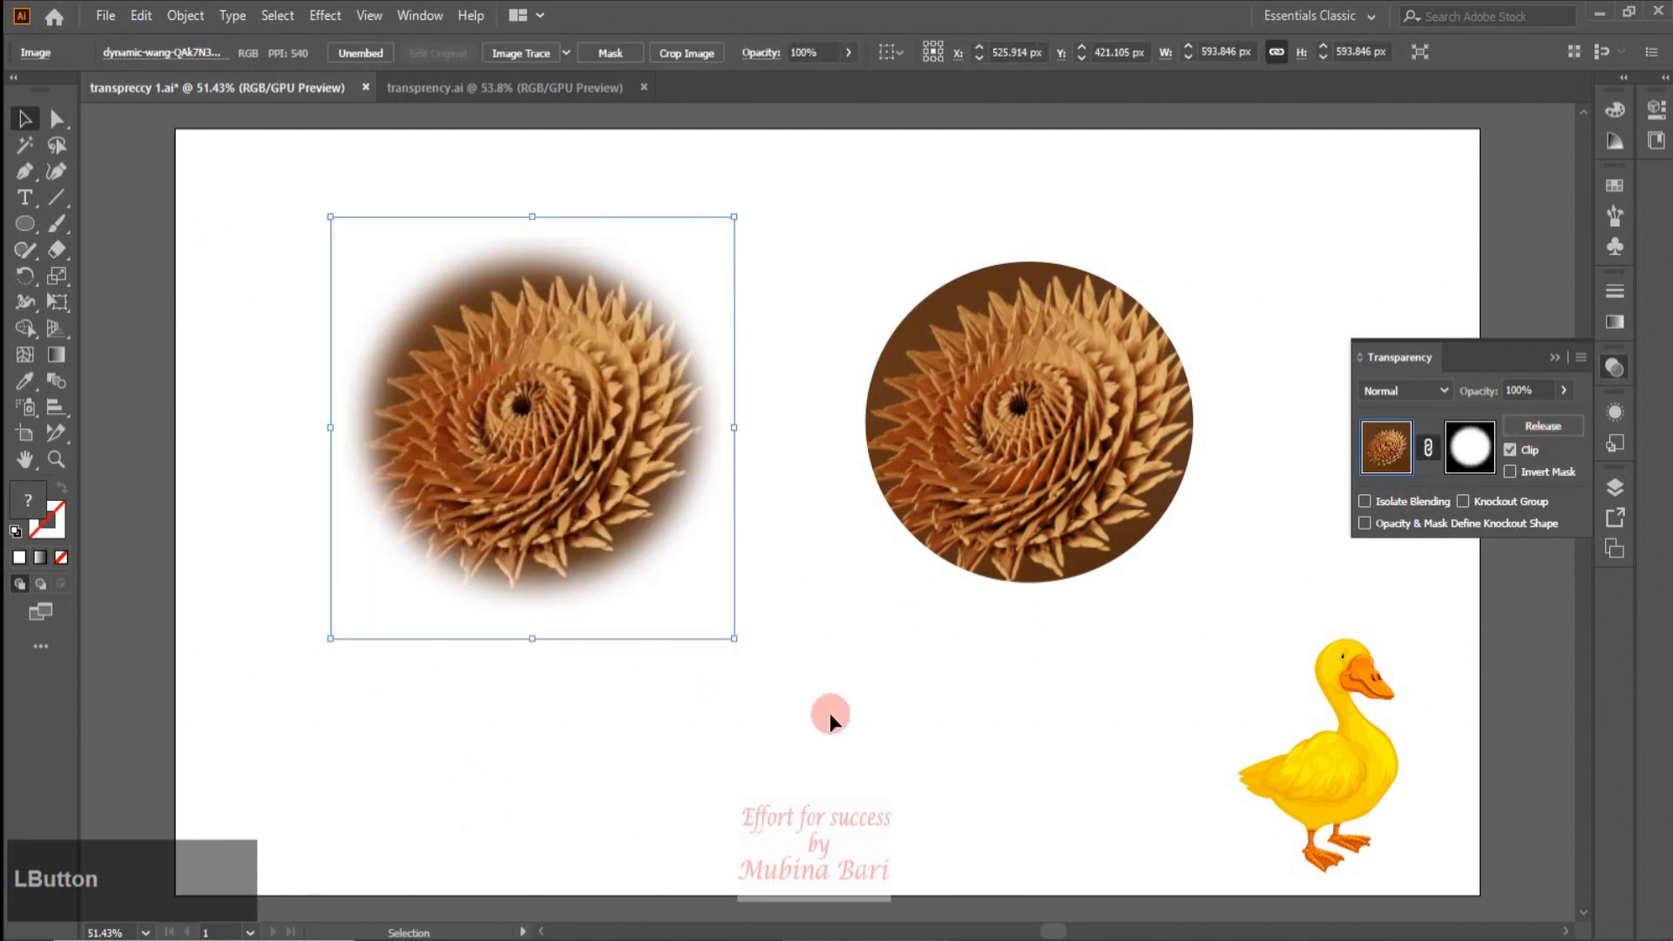
{"action": "left_click", "coordinate": [798, 727]}
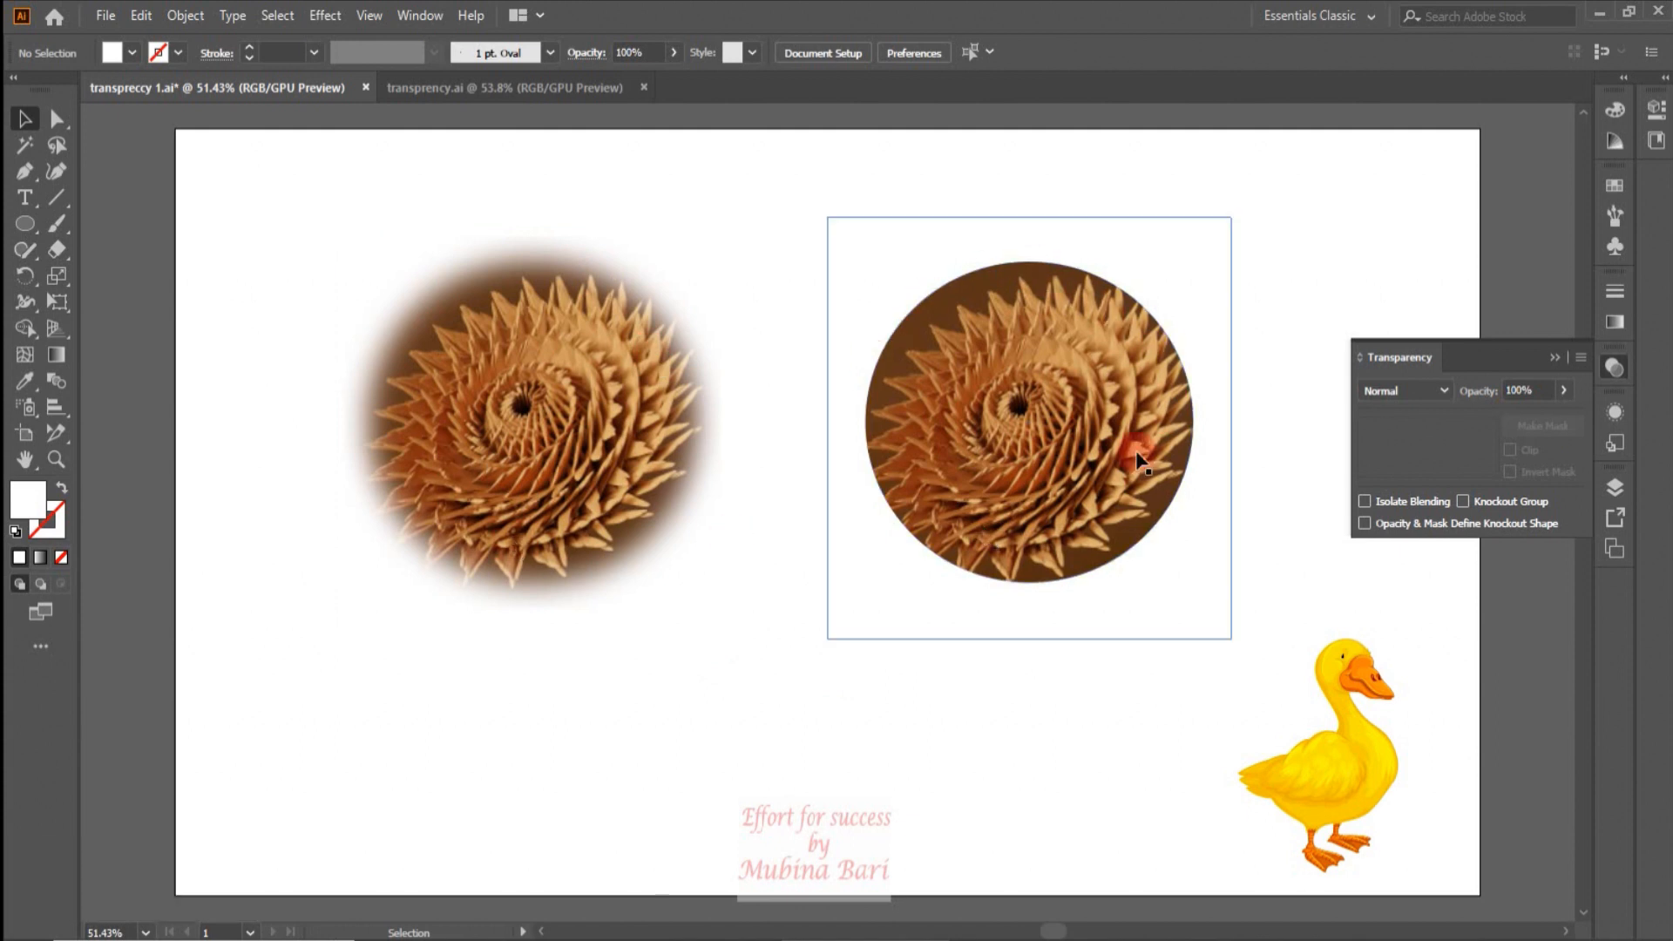
{"action": "key", "text": "ctrl"}
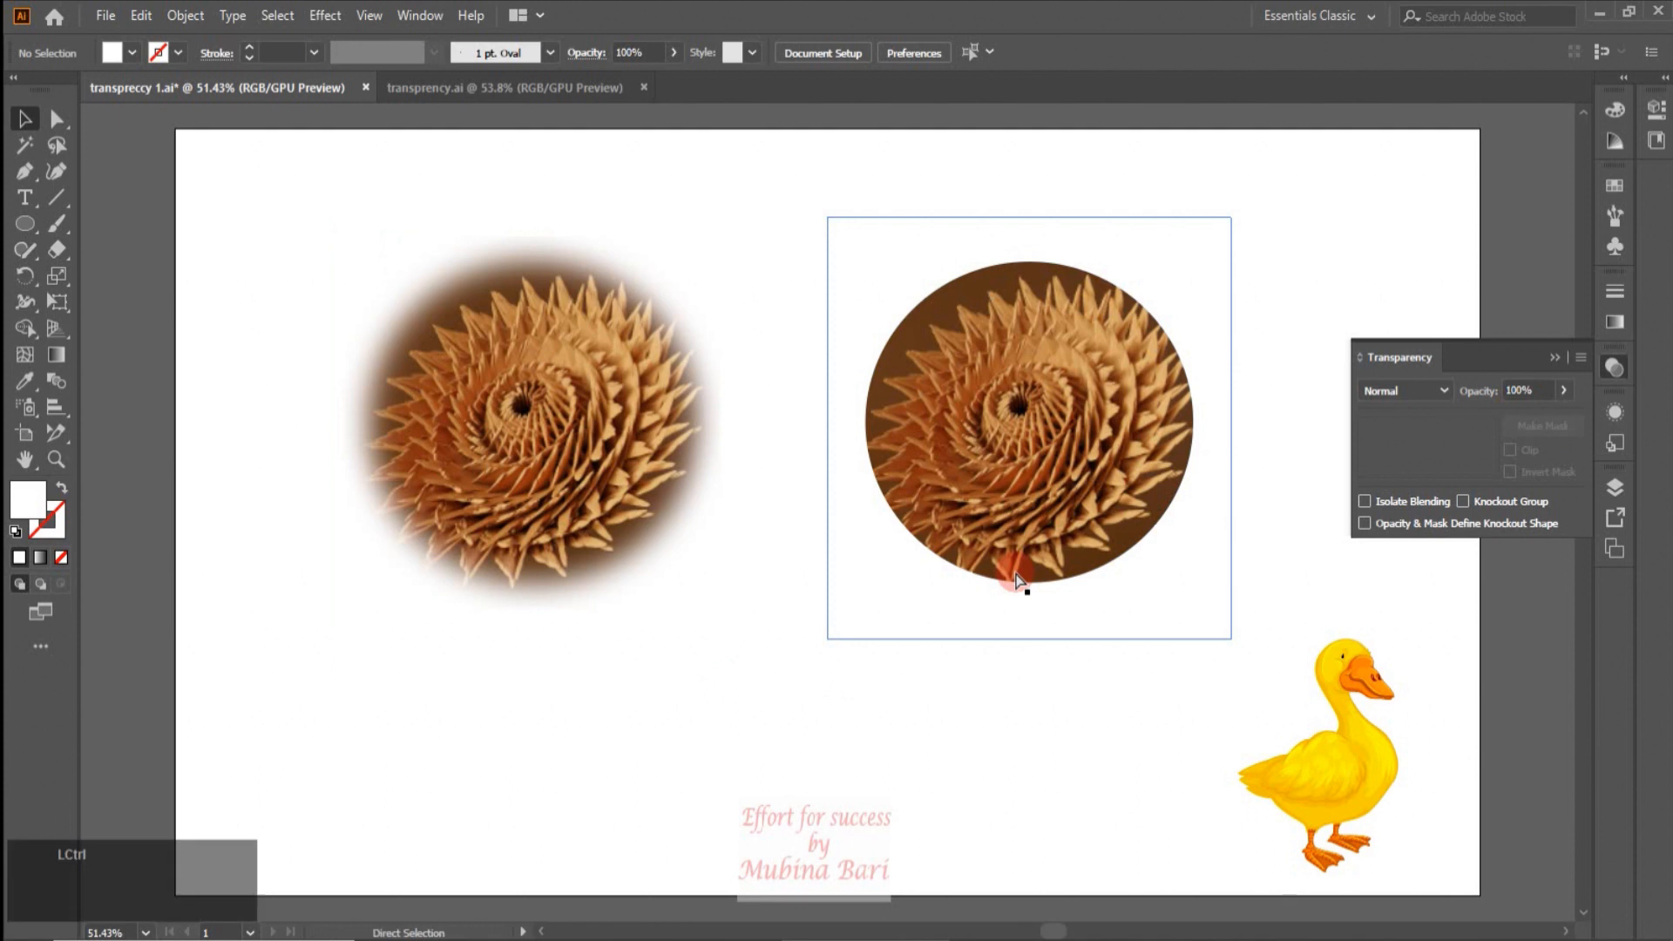
{"action": "key", "text": "ctrl+z"}
{"action": "key", "text": "ctrl+z"}
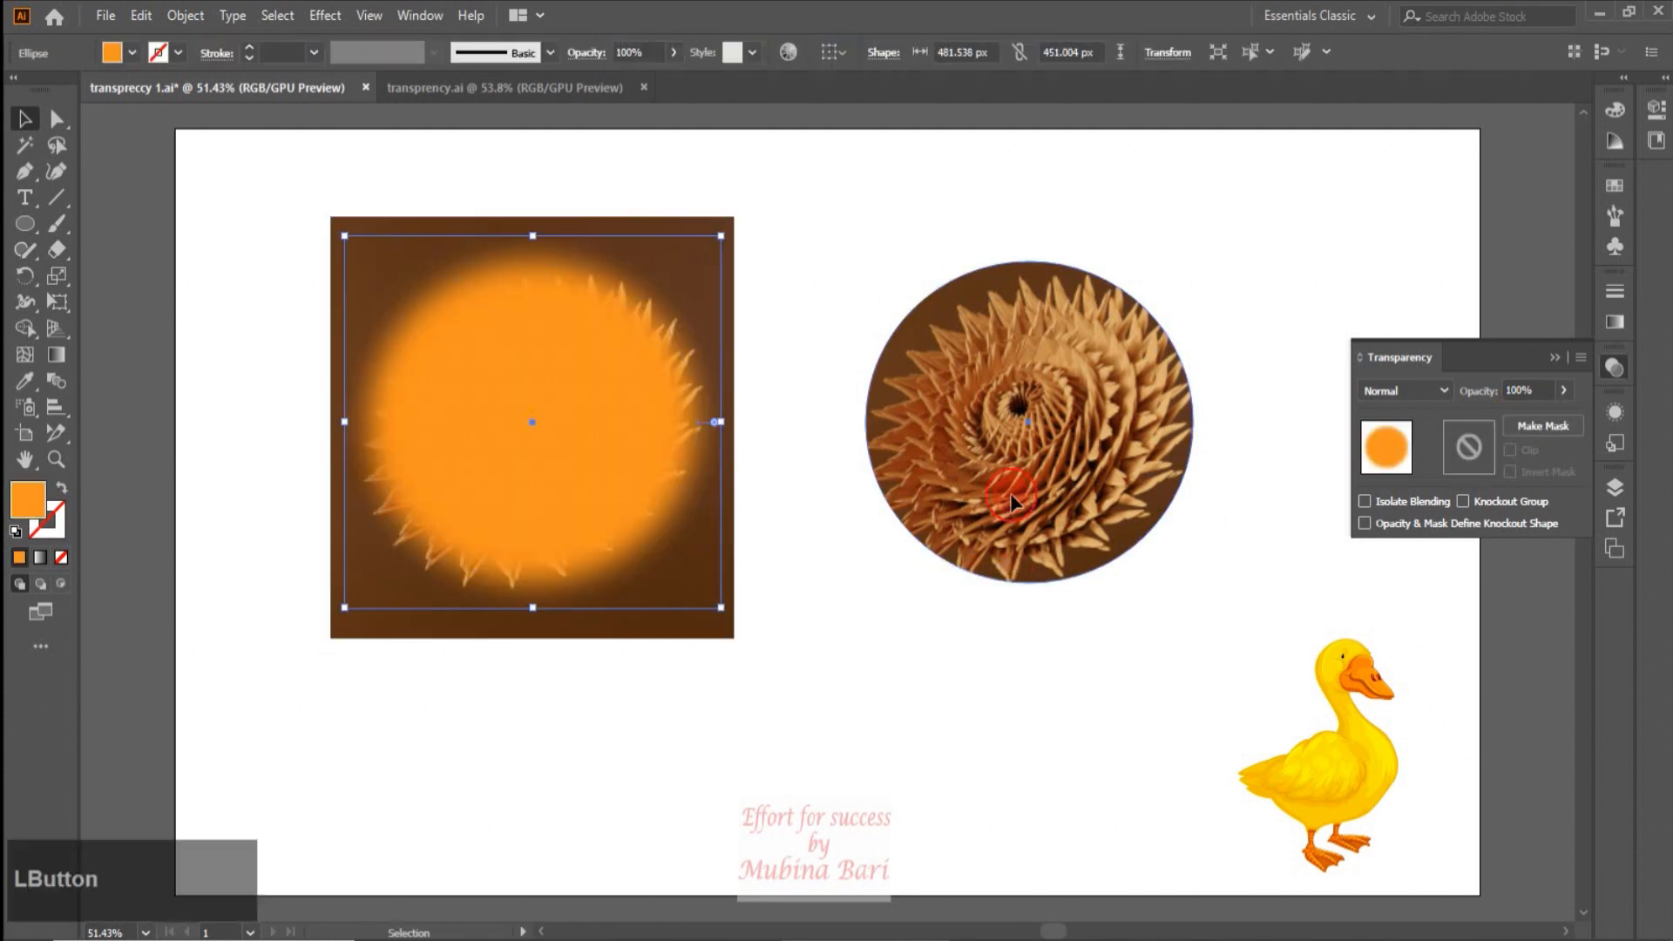
Step: Delete the clipped circular copy of the photo and select the blurred orange ellipse
{"action": "left_click", "coordinate": [1011, 501]}
{"action": "key", "text": "Delete"}
{"action": "left_click", "coordinate": [583, 484]}
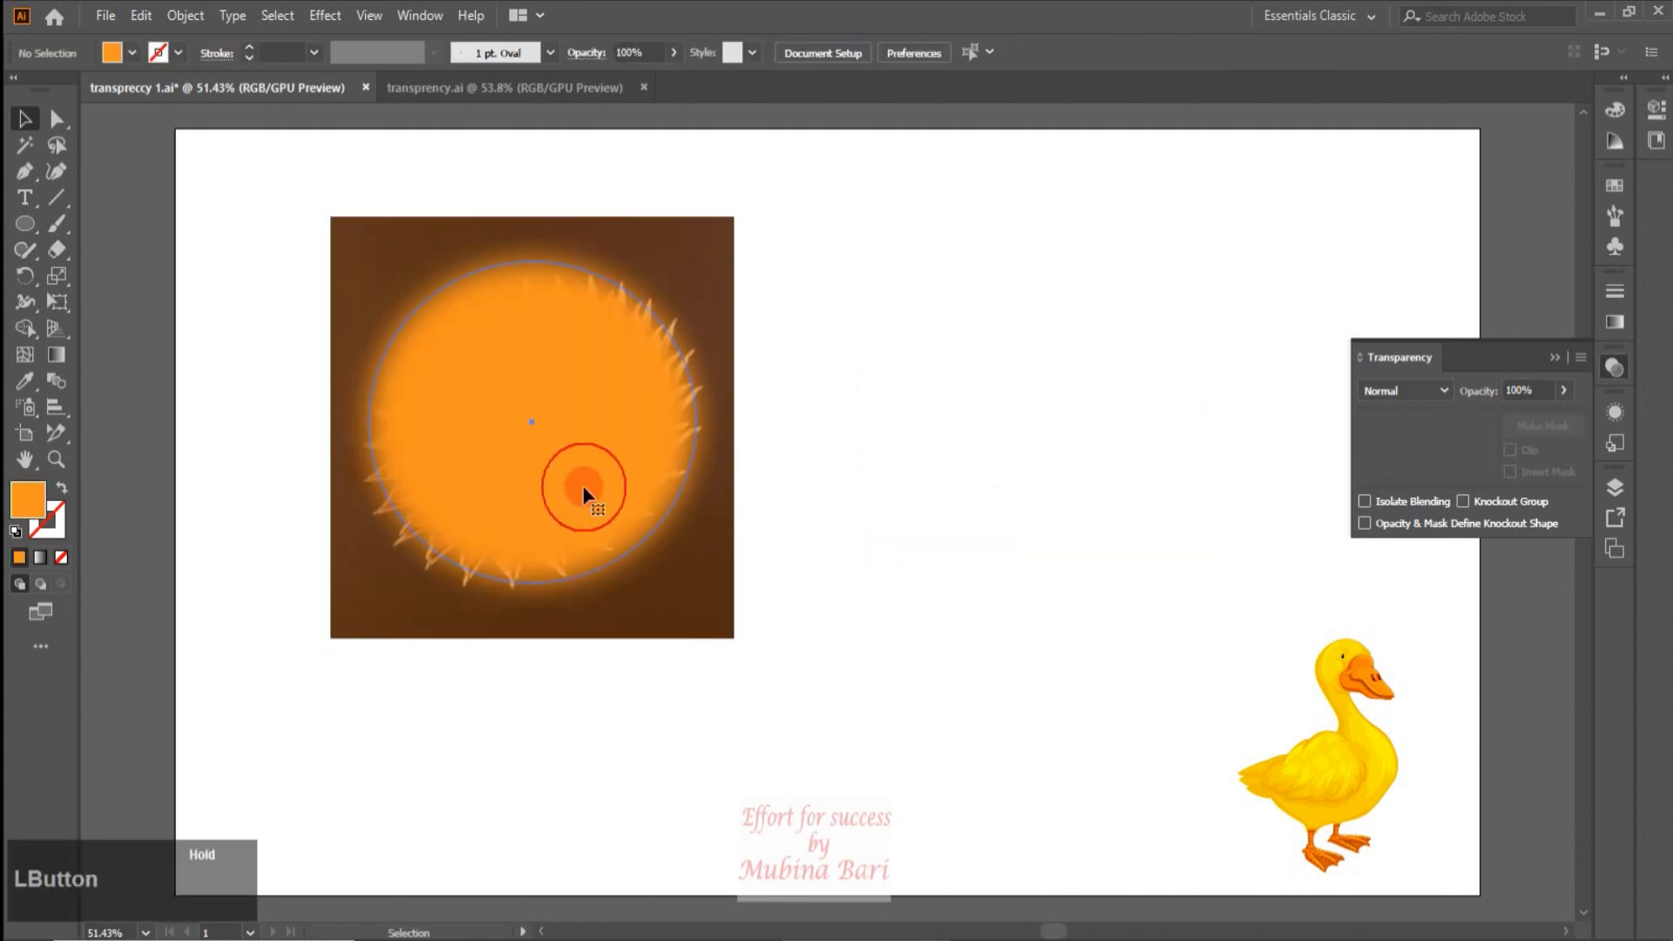
Step: Delete the blurred orange ellipse and draw a new ellipse about 477 by 438 px over the middle of the photo
{"action": "left_click", "coordinate": [583, 489]}
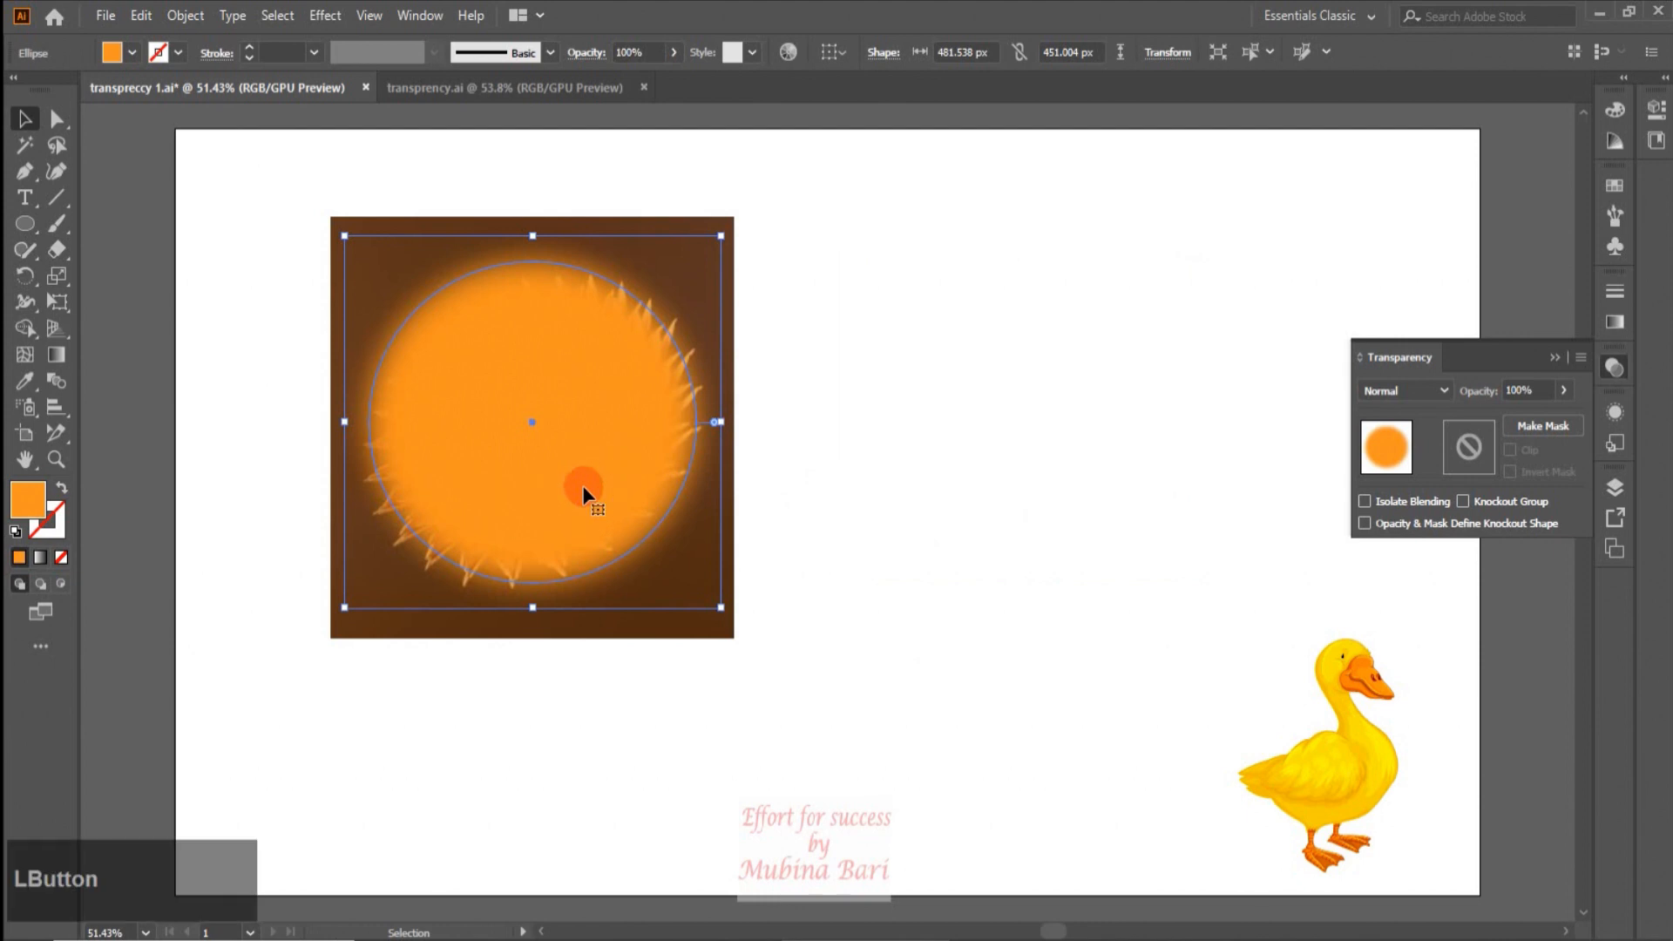
{"action": "key", "text": "Delete"}
{"action": "left_click", "coordinate": [24, 223]}
{"action": "left_click_drag", "start_coordinate": [376, 268], "coordinate": [699, 579]}
Step: Fill the new ellipse with the white-to-black linear gradient and stretch it slightly upward to make it nearly circular
{"action": "left_click", "coordinate": [132, 53]}
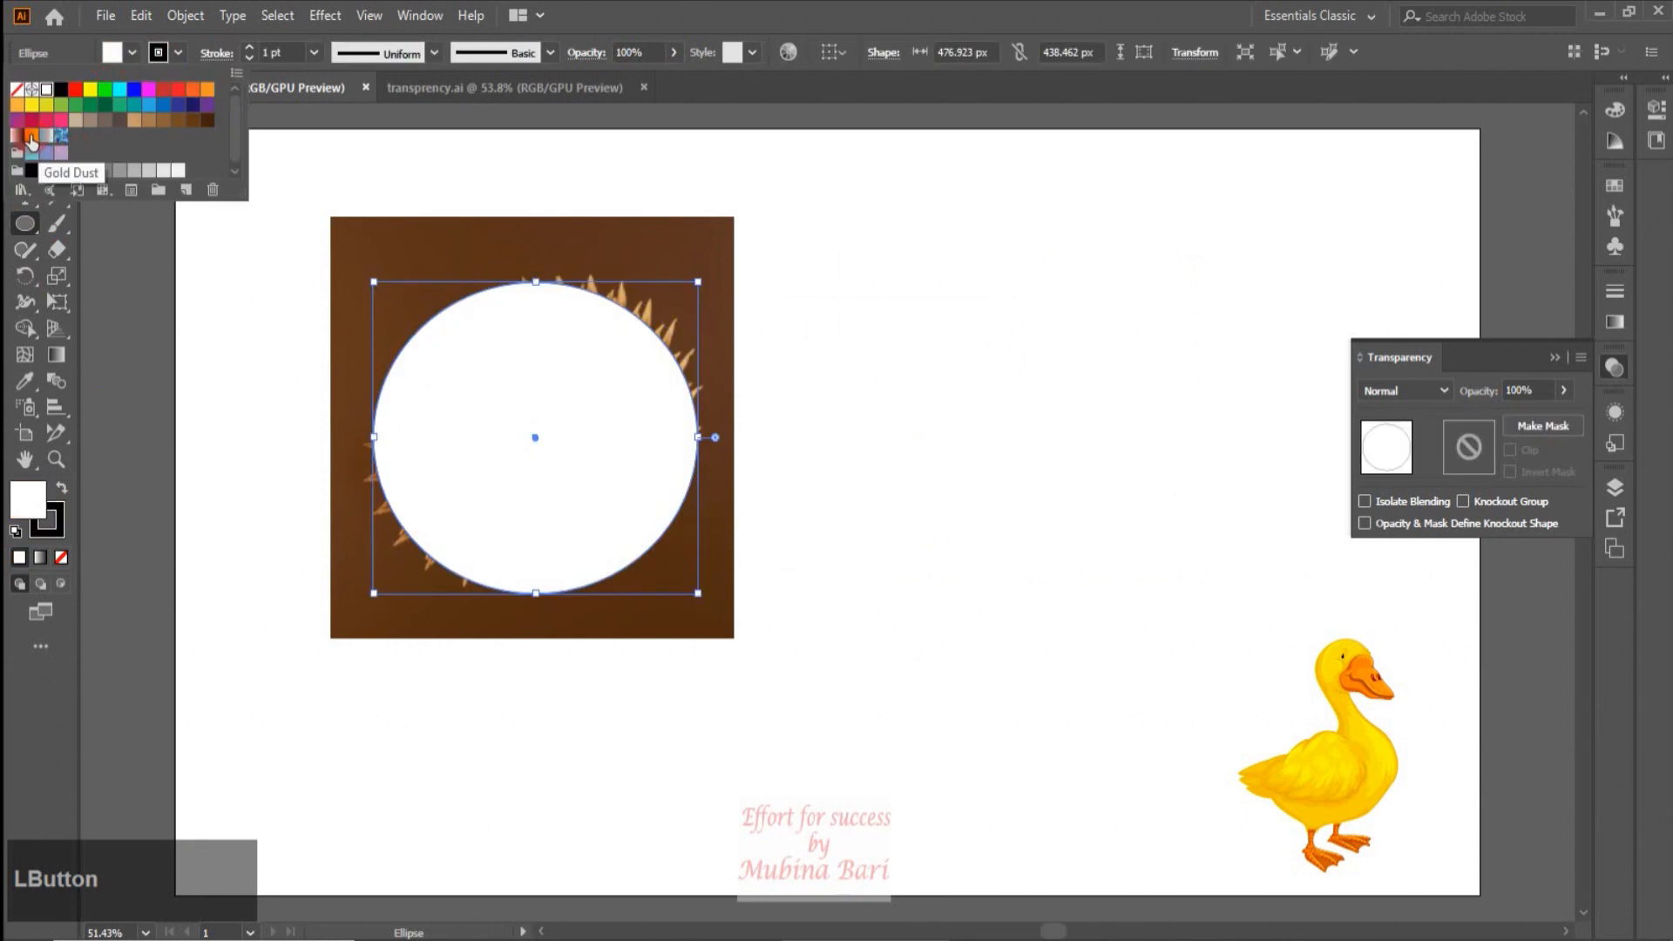
{"action": "left_click", "coordinate": [16, 135]}
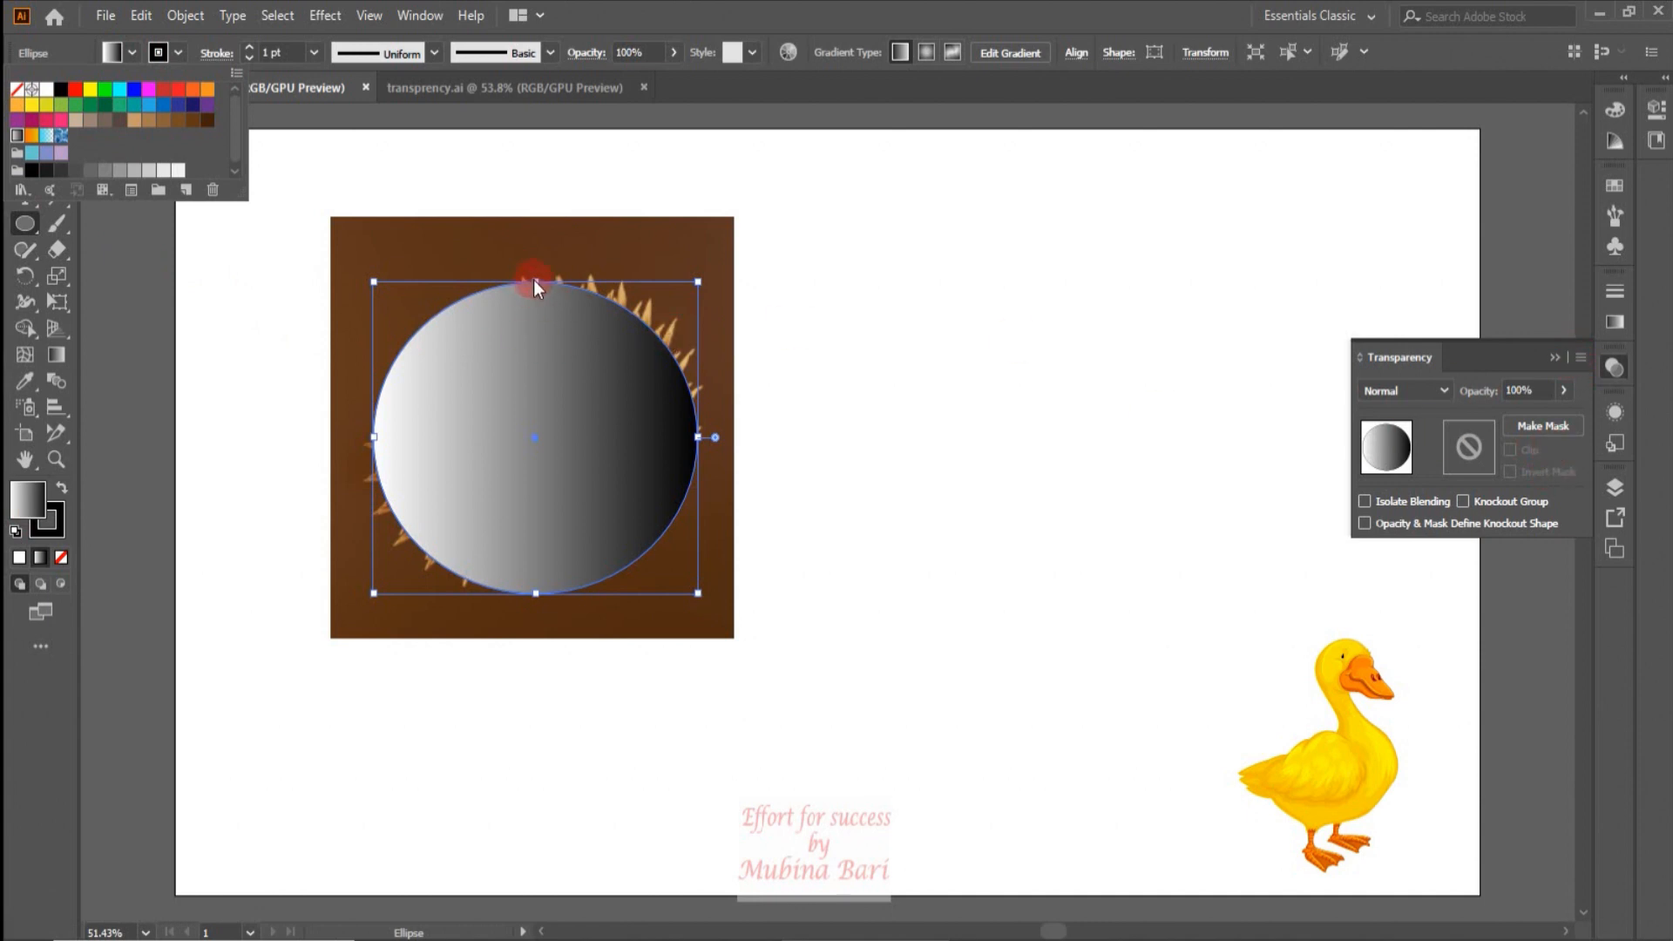
{"action": "left_click", "coordinate": [840, 342]}
{"action": "left_click_drag", "start_coordinate": [535, 282], "coordinate": [535, 269]}
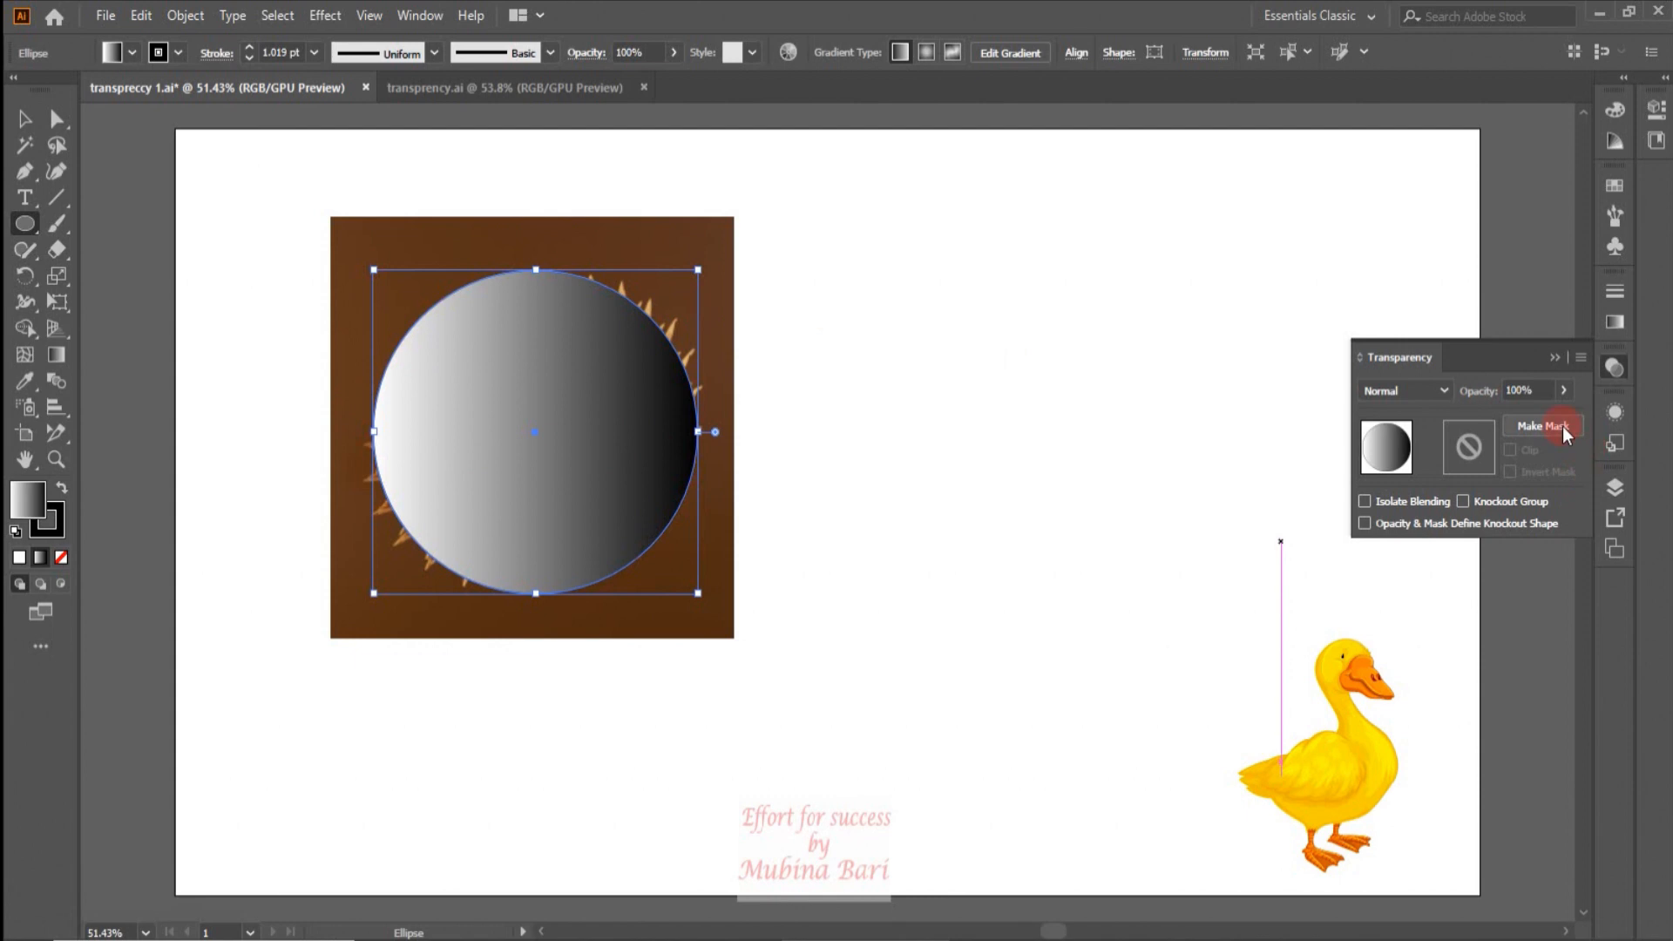
Step: Make an opacity mask from the photo and the gradient-filled ellipse
{"action": "key", "text": "v"}
{"action": "left_click_drag", "start_coordinate": [244, 368], "coordinate": [589, 660]}
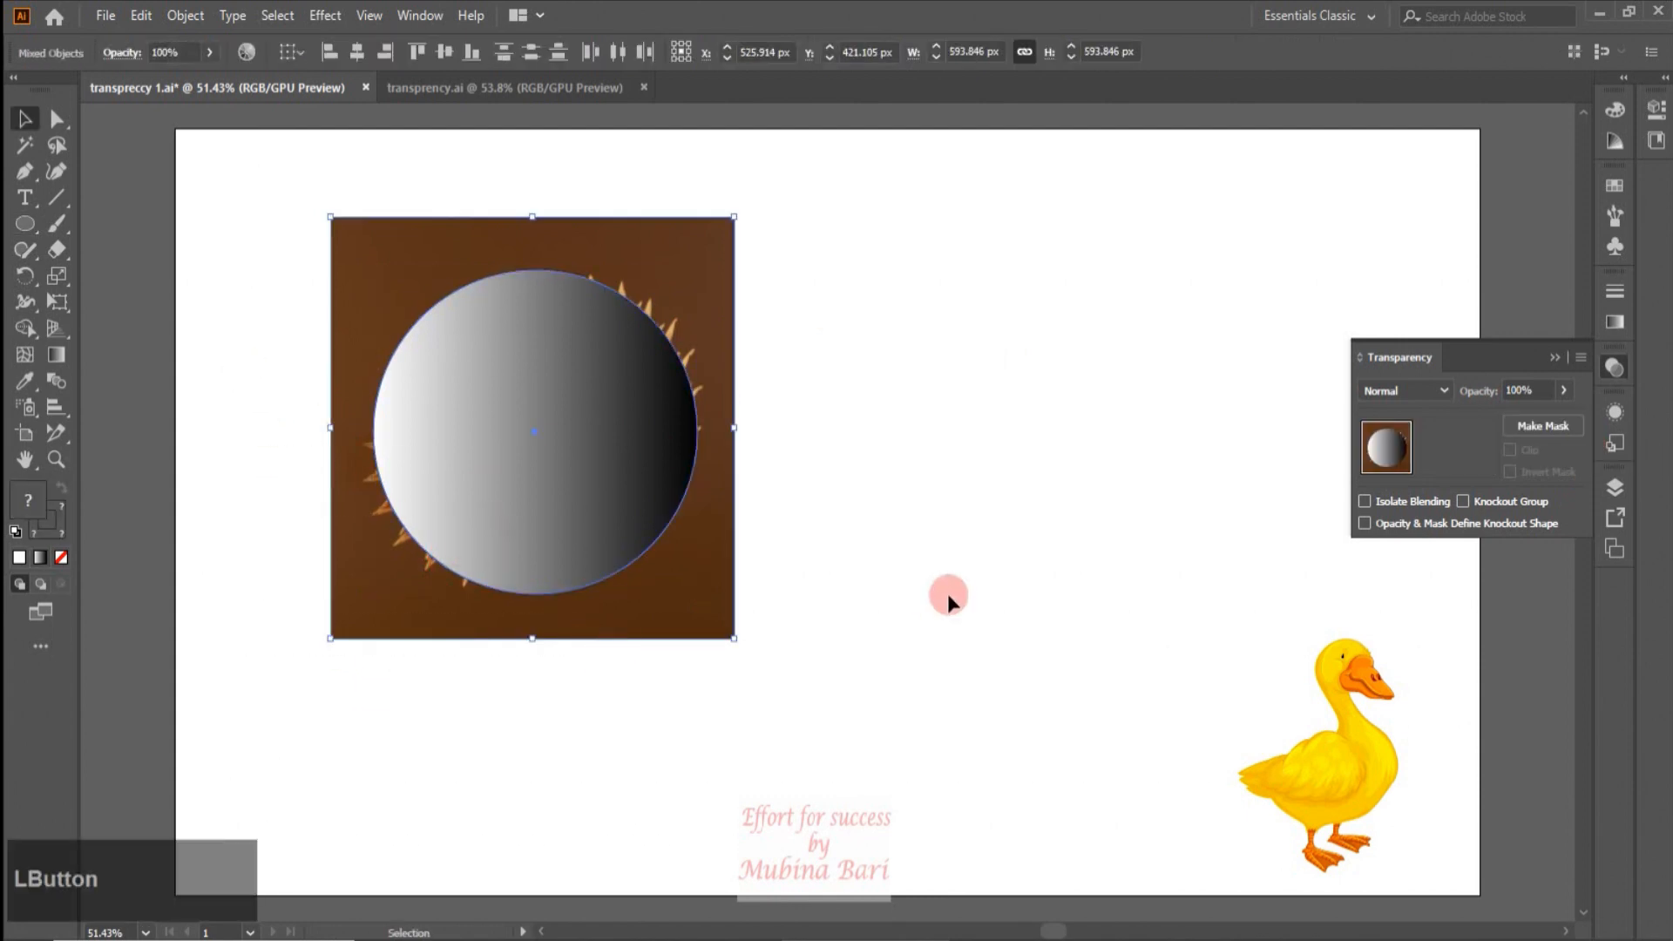
{"action": "left_click", "coordinate": [1535, 430]}
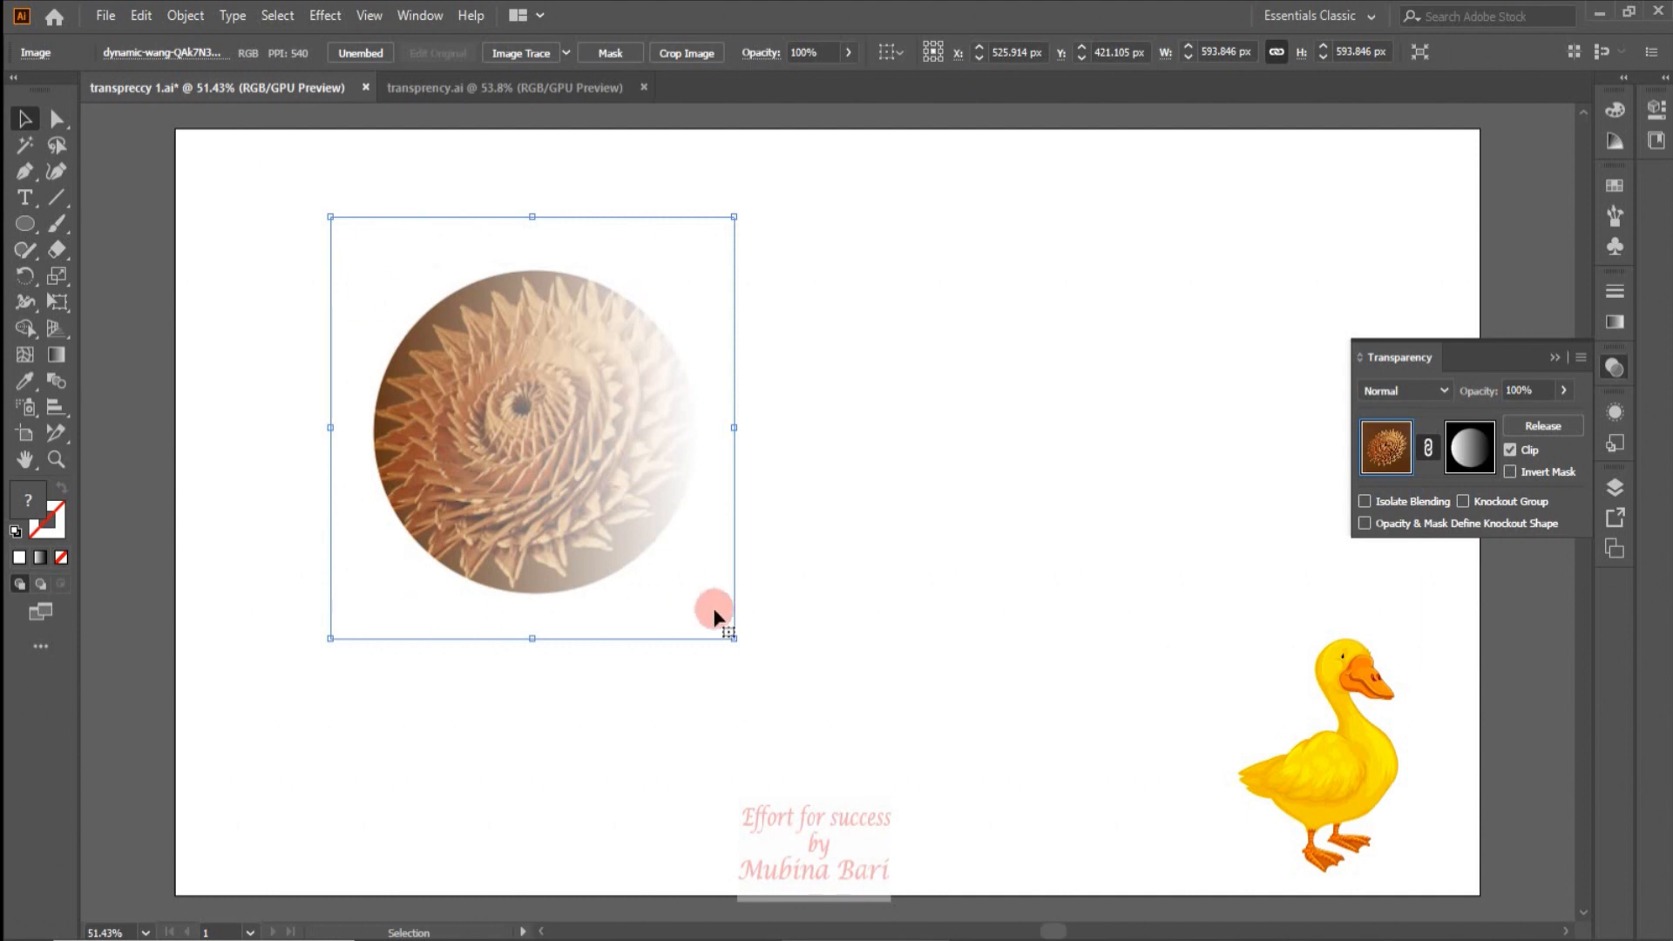
Step: Disable Clip on the opacity mask, examine the photo outside the ellipse, and enable Clip again
{"action": "left_click", "coordinate": [1511, 450]}
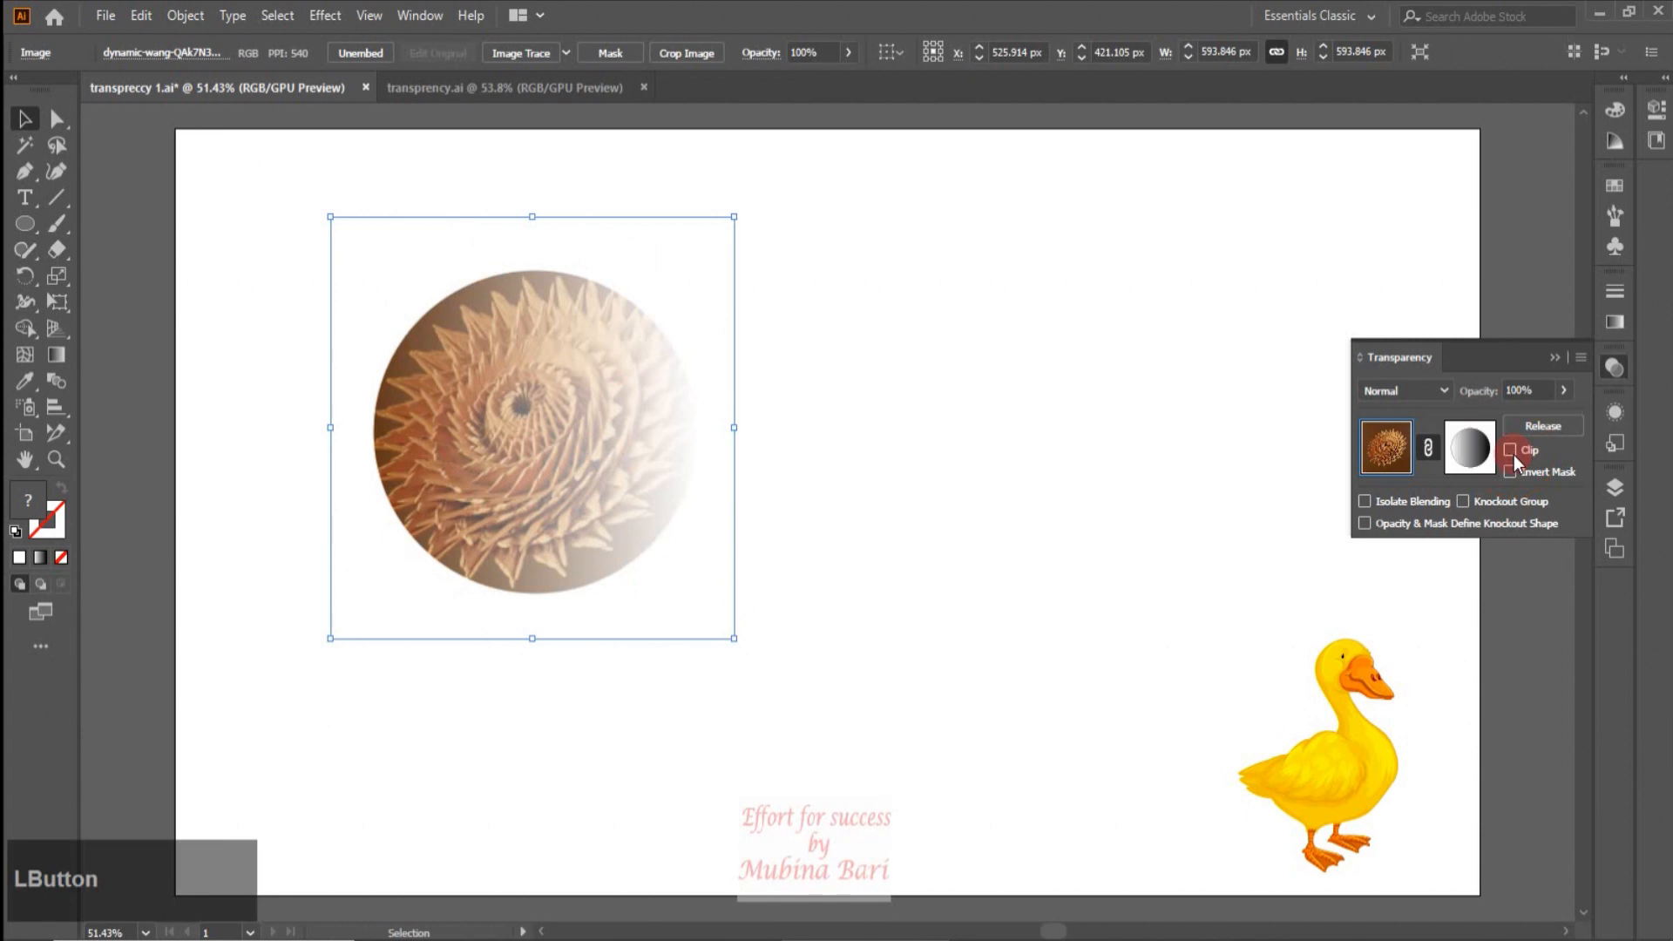
{"action": "left_click", "coordinate": [829, 702]}
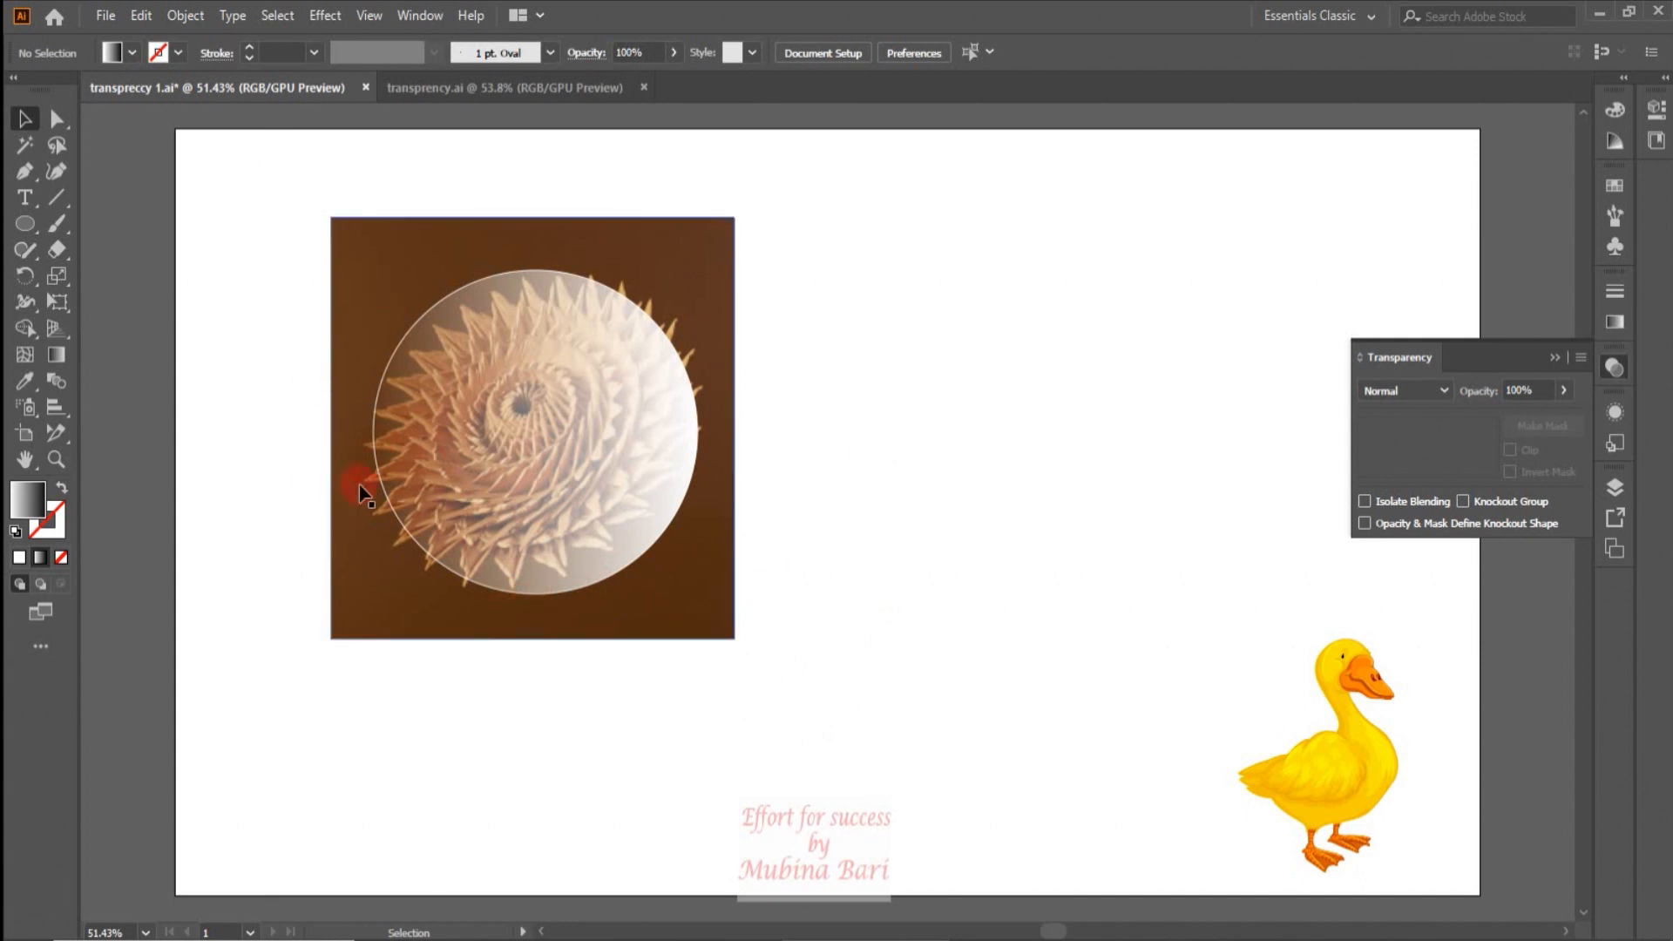
{"action": "left_click", "coordinate": [388, 510]}
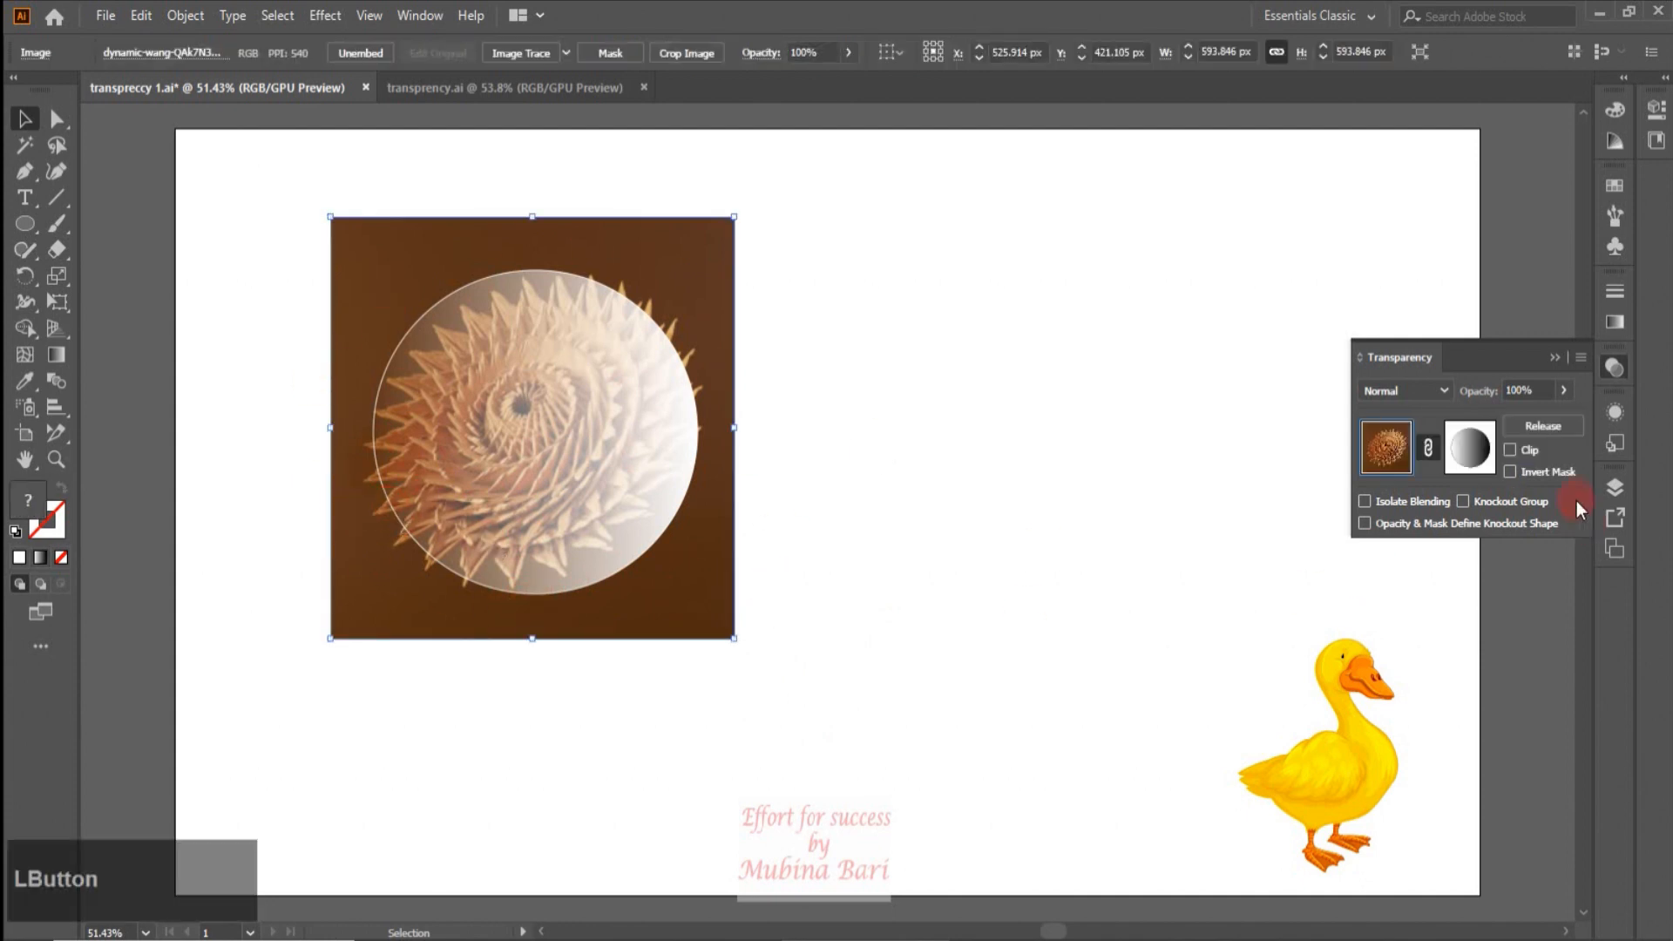
{"action": "left_click", "coordinate": [1513, 451]}
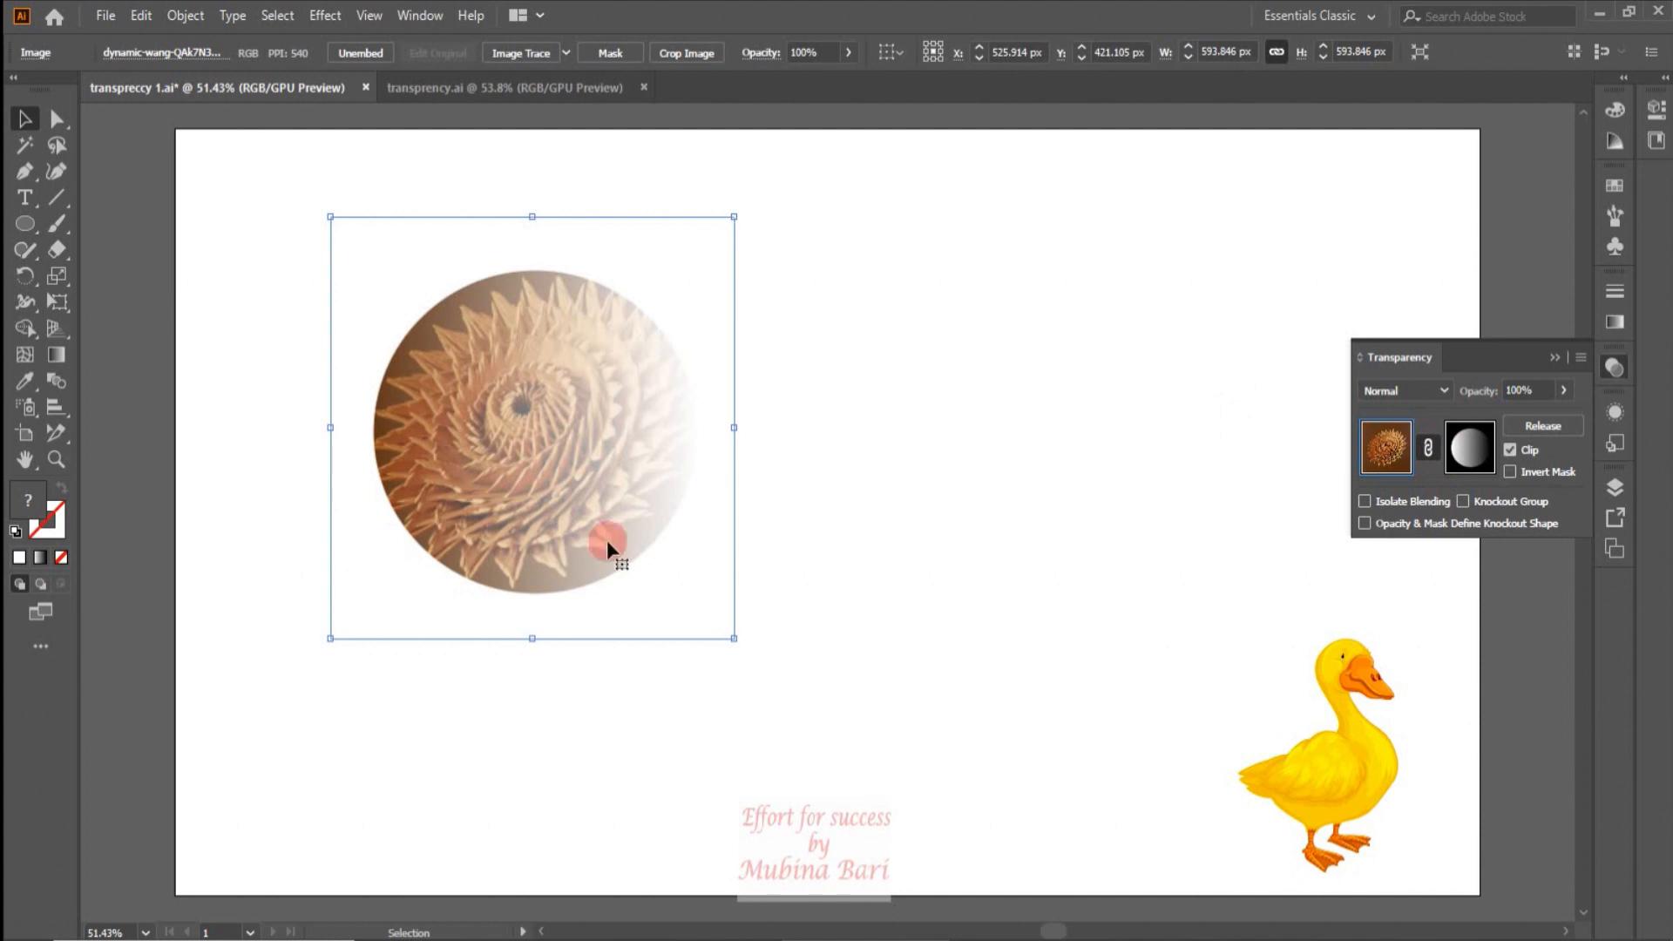
Step: Resize the photo together with its linked mask to about 558 by 538 px, and unlink the mask from the photo
{"action": "left_click_drag", "start_coordinate": [740, 629], "coordinate": [541, 481]}
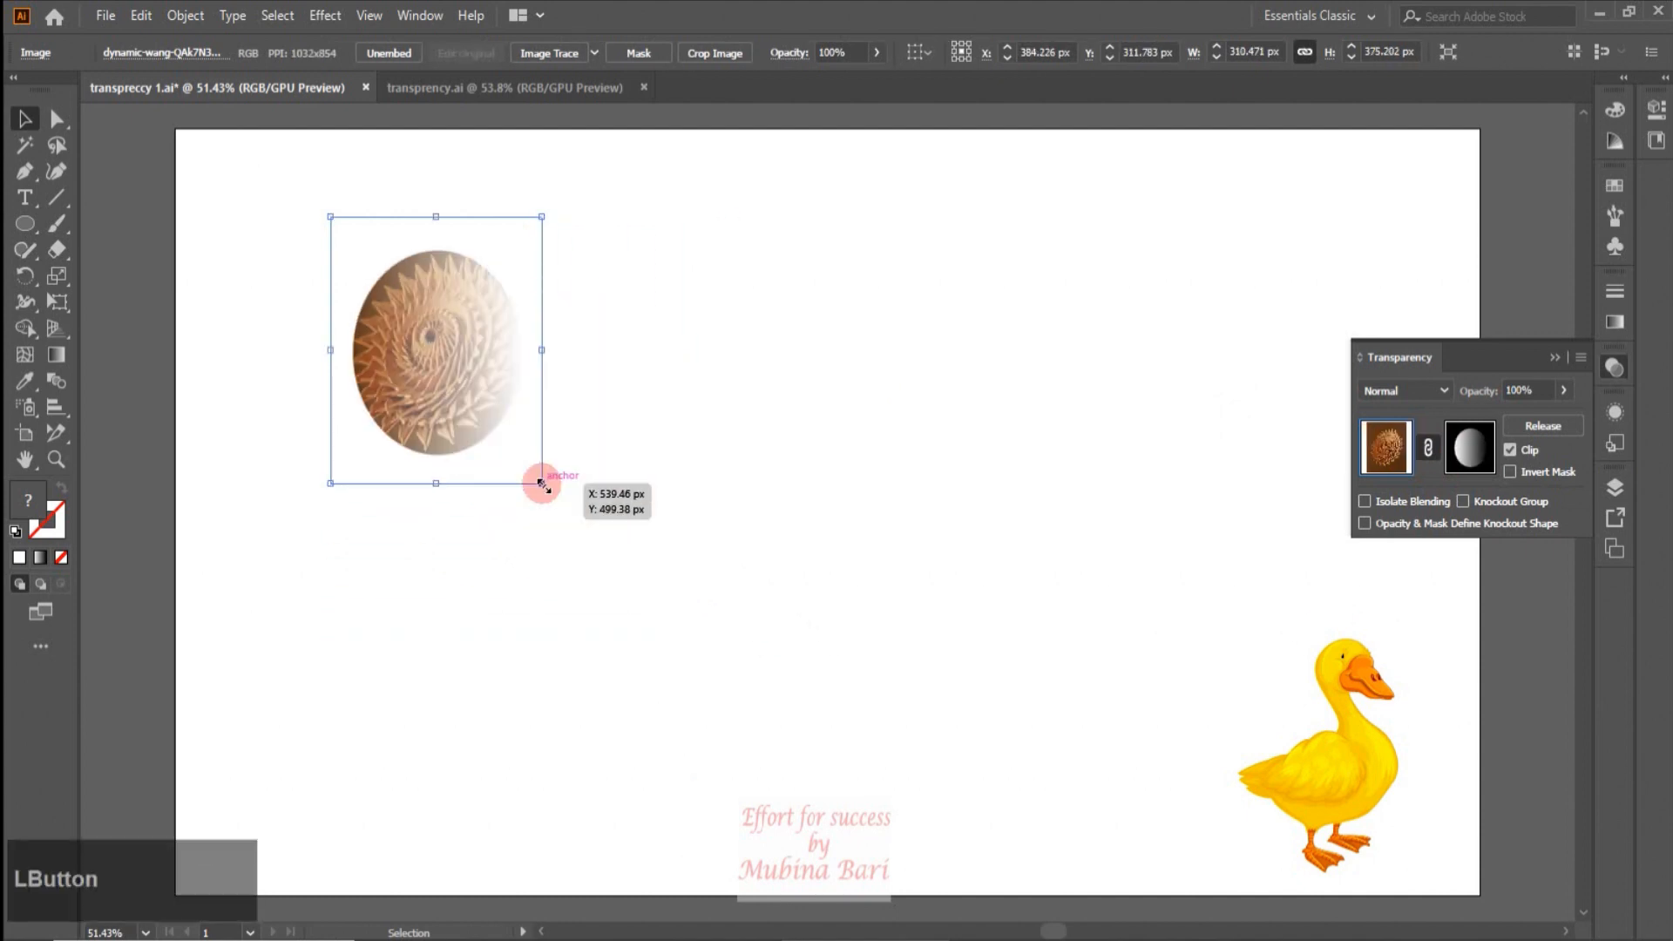
{"action": "left_click_drag", "start_coordinate": [541, 482], "coordinate": [709, 598]}
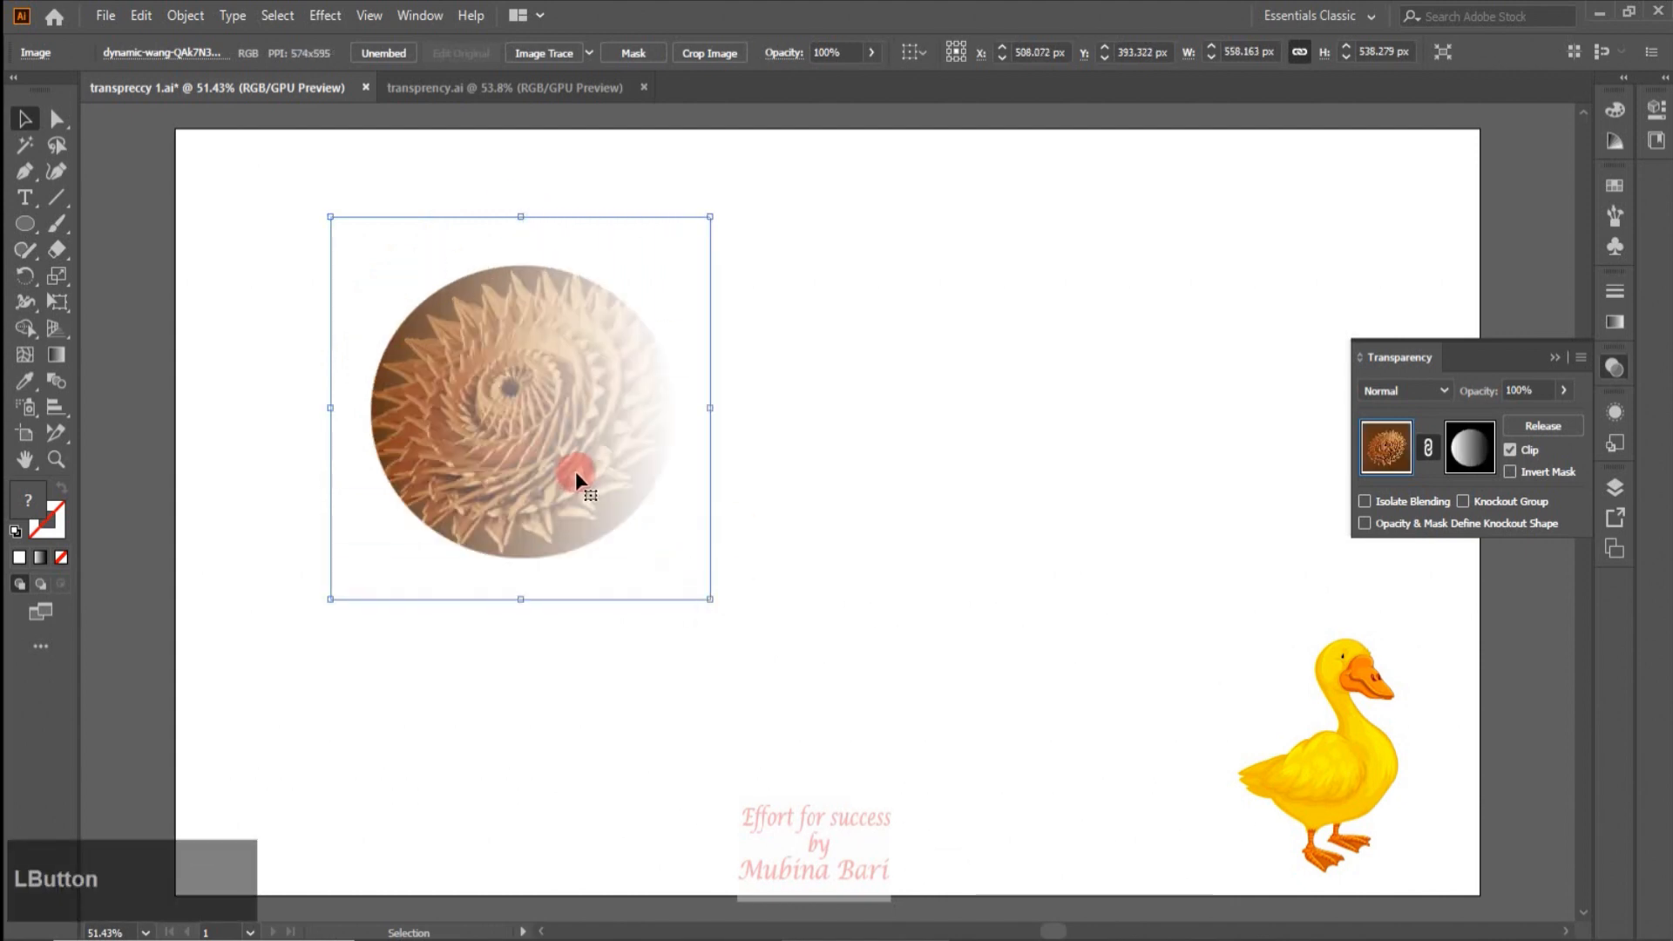
{"action": "left_click", "coordinate": [1426, 451]}
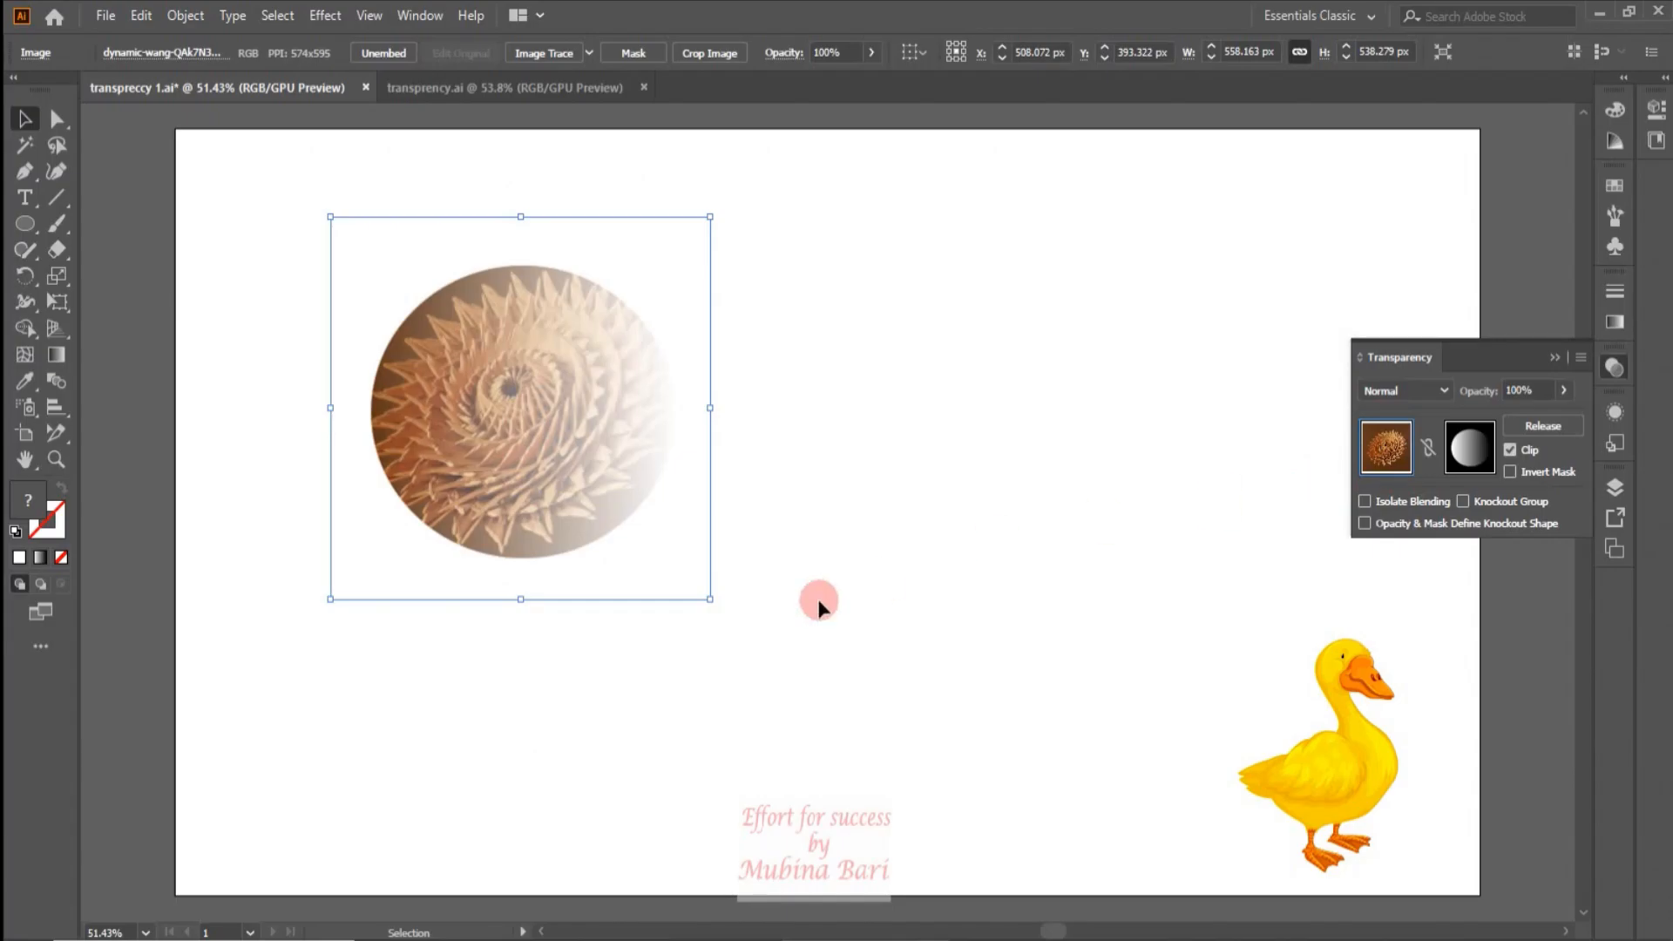
Step: Enlarge the unlinked photo behind its mask to about 963 by 880 px, and undo the enlargement
{"action": "left_click_drag", "start_coordinate": [710, 600], "coordinate": [895, 767]}
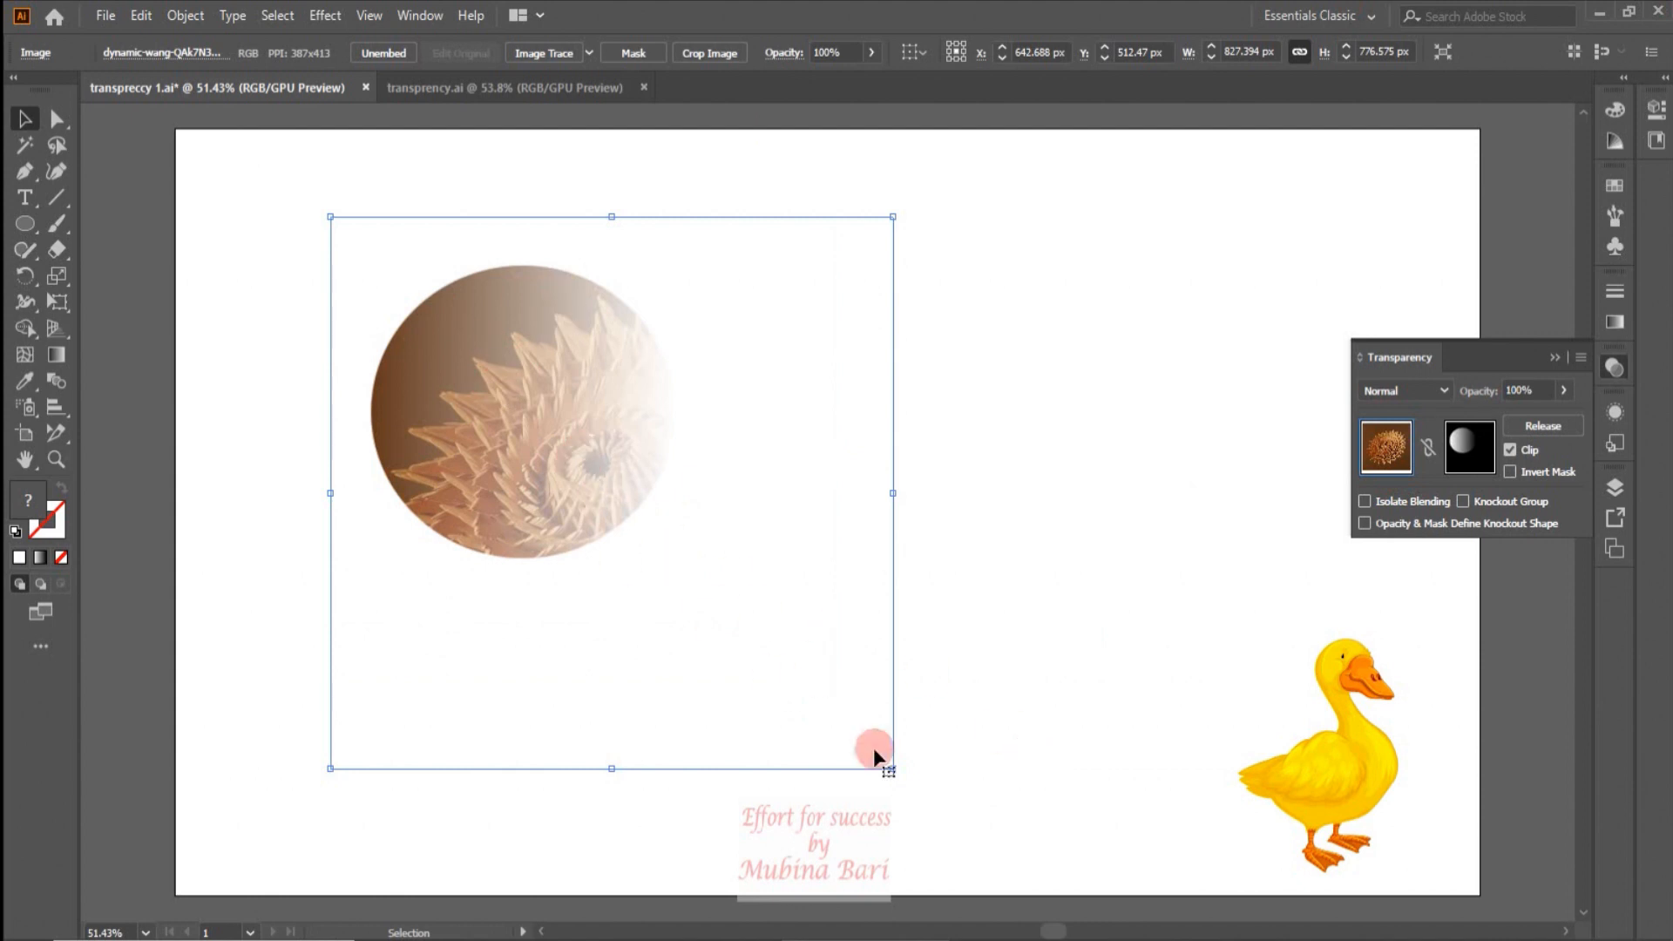
{"action": "left_click_drag", "start_coordinate": [900, 778], "coordinate": [973, 818]}
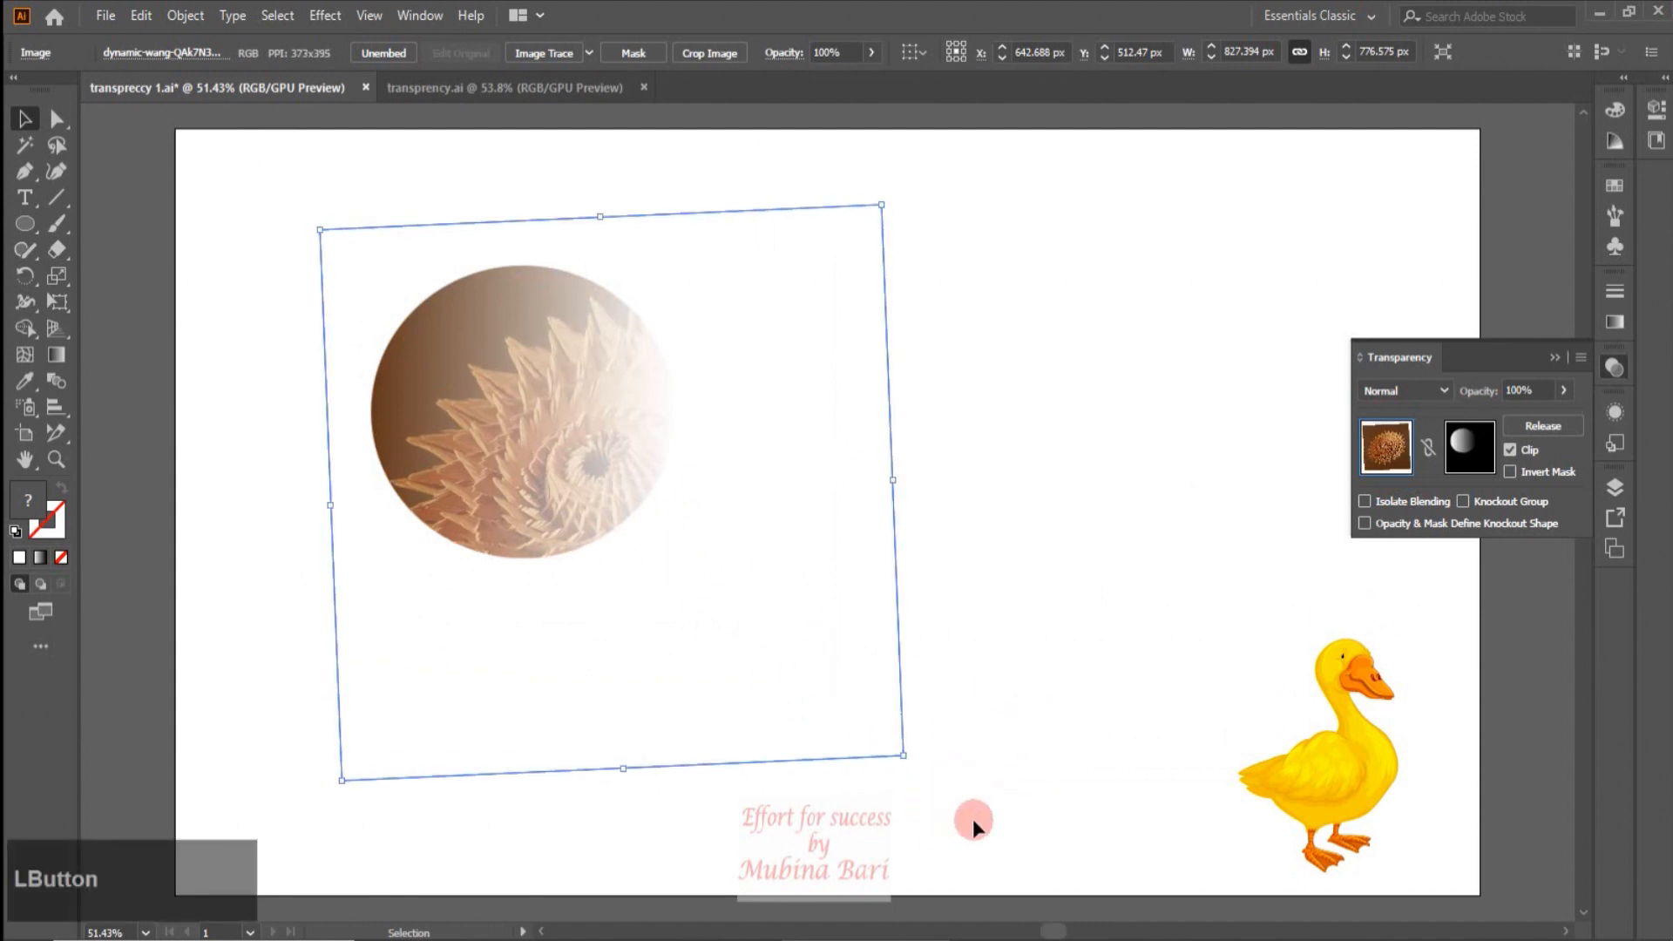
{"action": "key", "text": "ctrl+z"}
{"action": "left_click_drag", "start_coordinate": [891, 769], "coordinate": [984, 842]}
{"action": "left_click", "coordinate": [494, 380]}
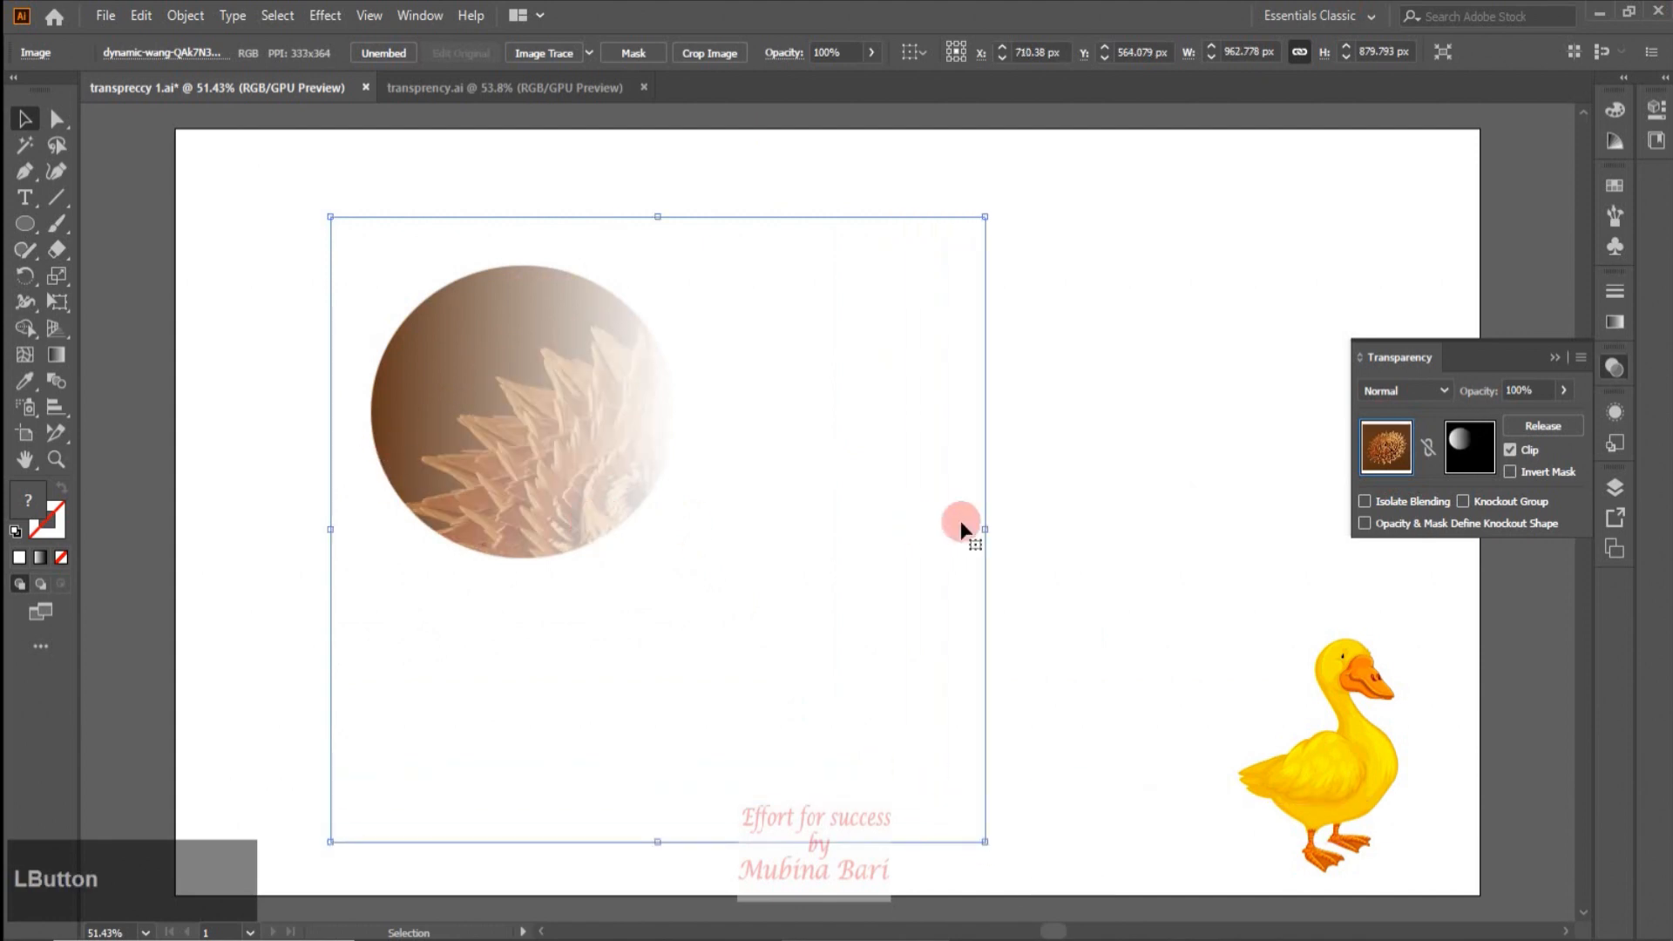
{"action": "key", "text": "ctrl+z"}
{"action": "key", "text": "ctrl+z"}
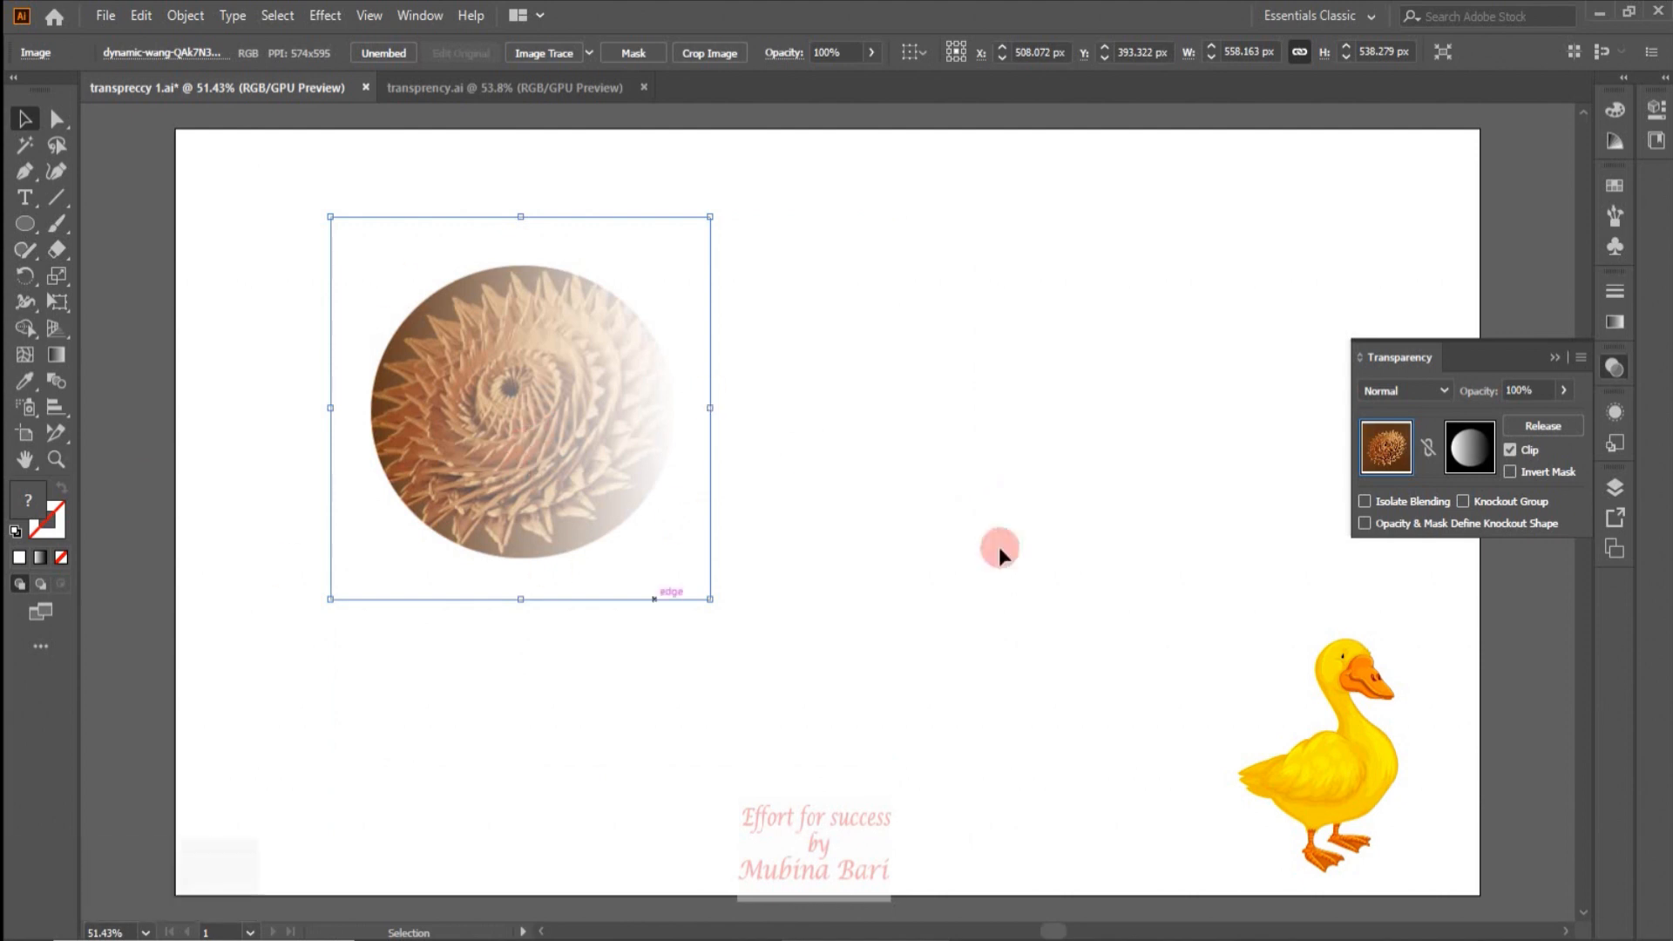
Step: Enter opacity mask editing, reposition the gradient ellipse over the photo, try resizing it, and undo the resizing
{"action": "left_click", "coordinate": [1473, 454]}
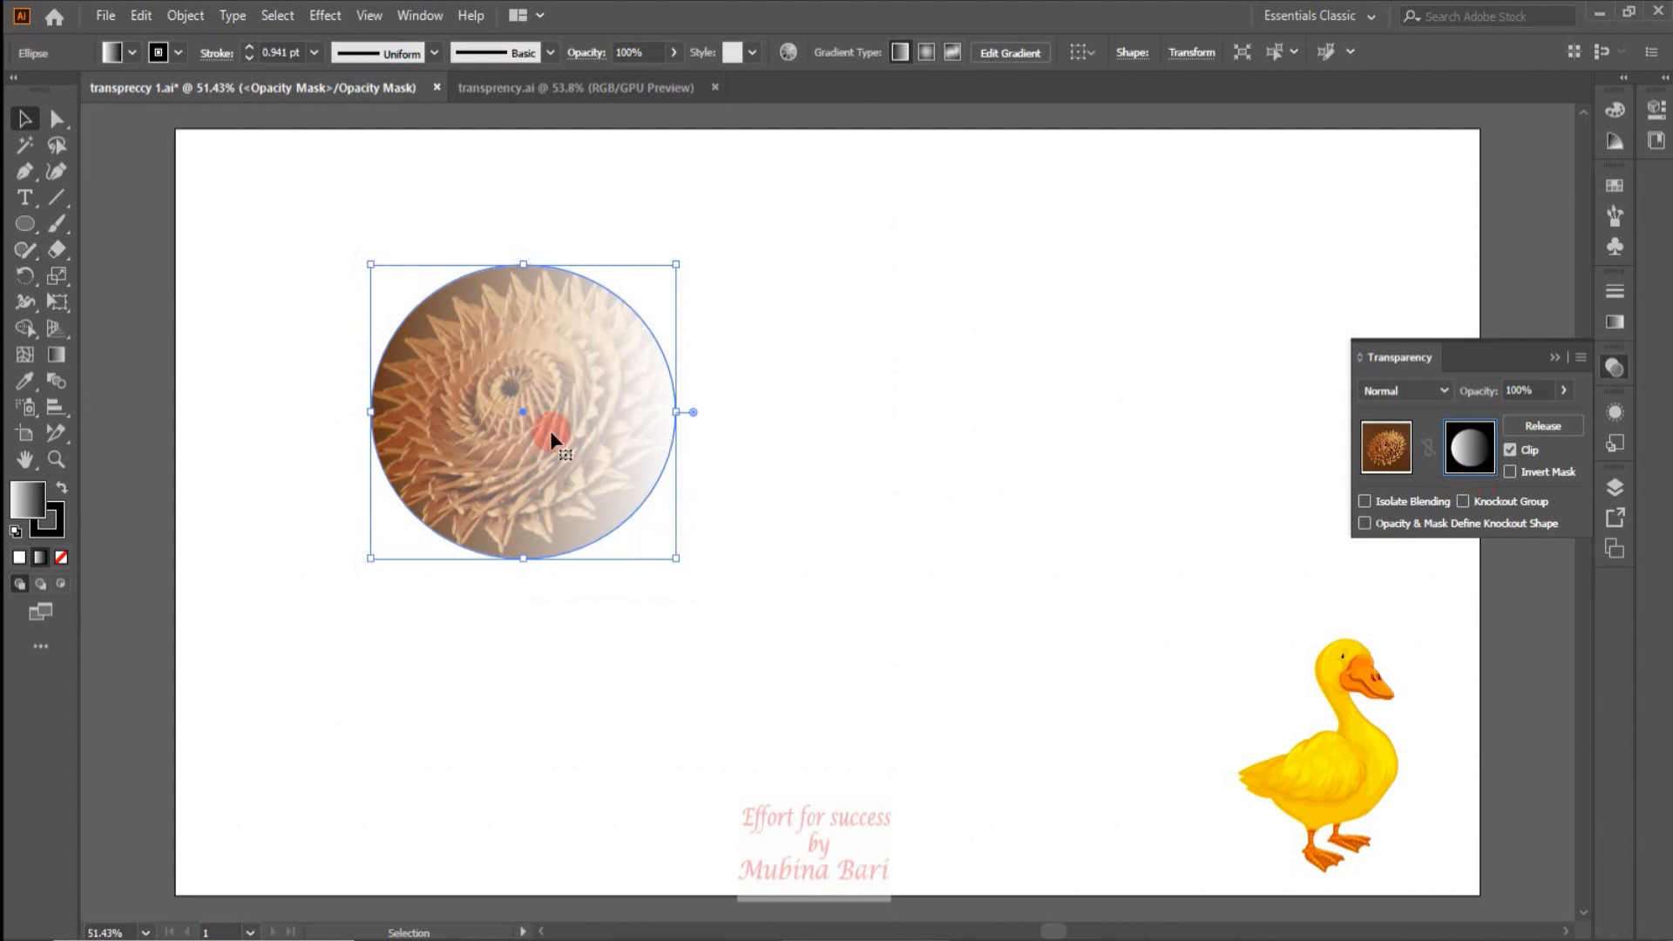
{"action": "left_click_drag", "start_coordinate": [551, 430], "coordinate": [683, 471]}
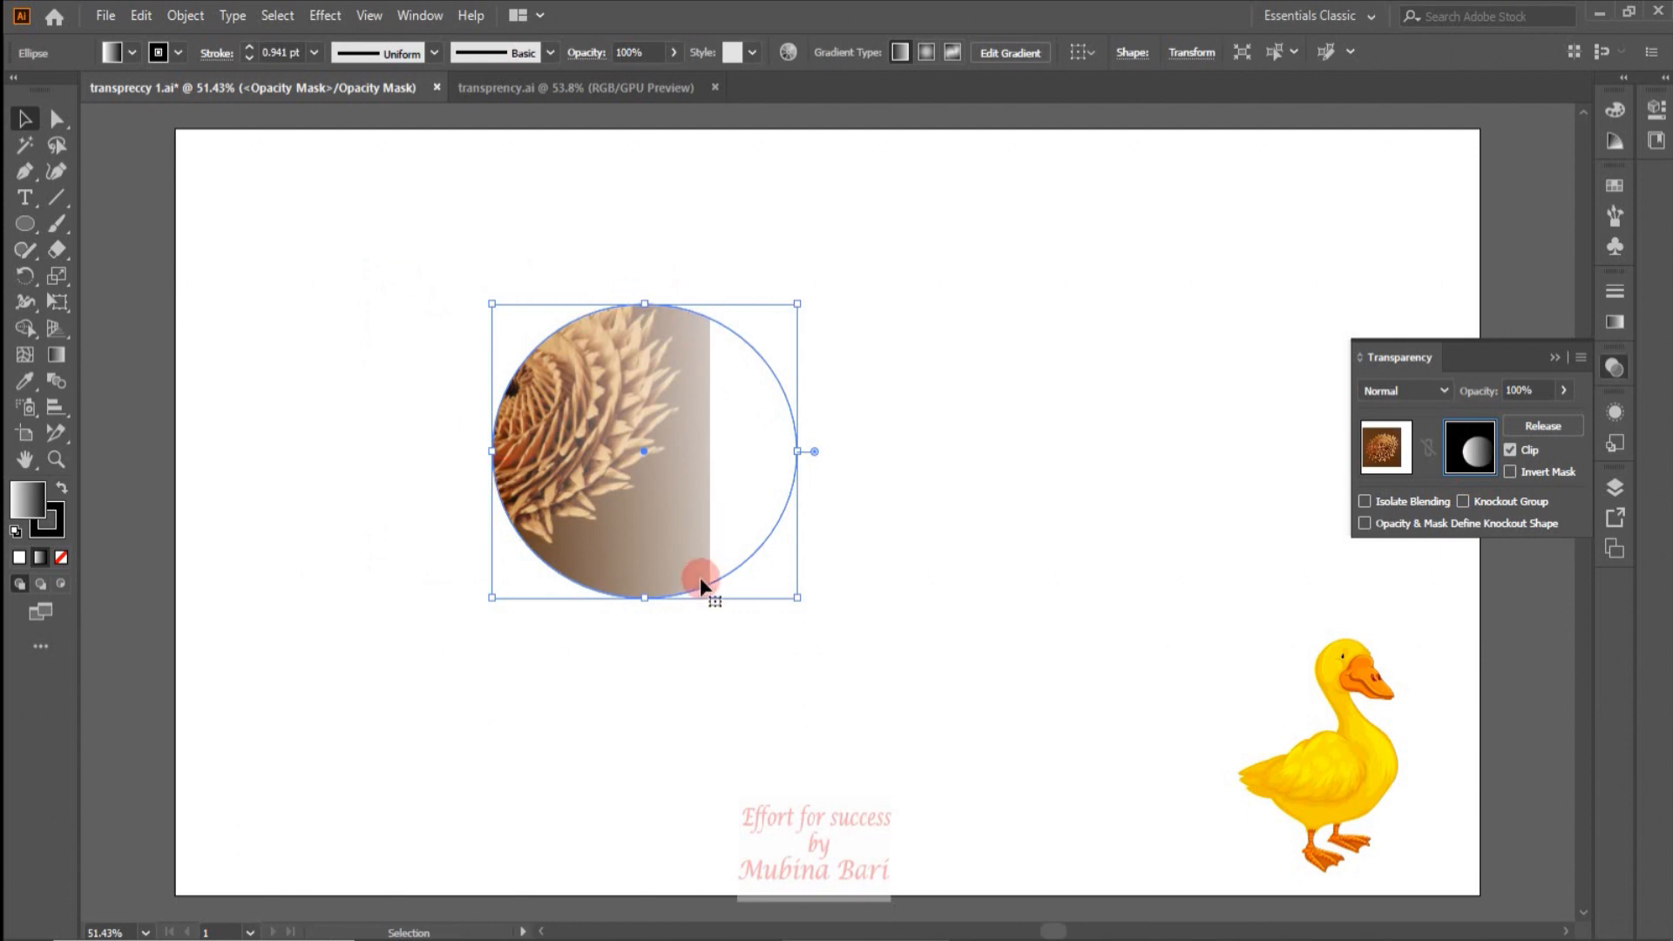
{"action": "left_click_drag", "start_coordinate": [795, 596], "coordinate": [659, 512]}
{"action": "left_click", "coordinate": [533, 381]}
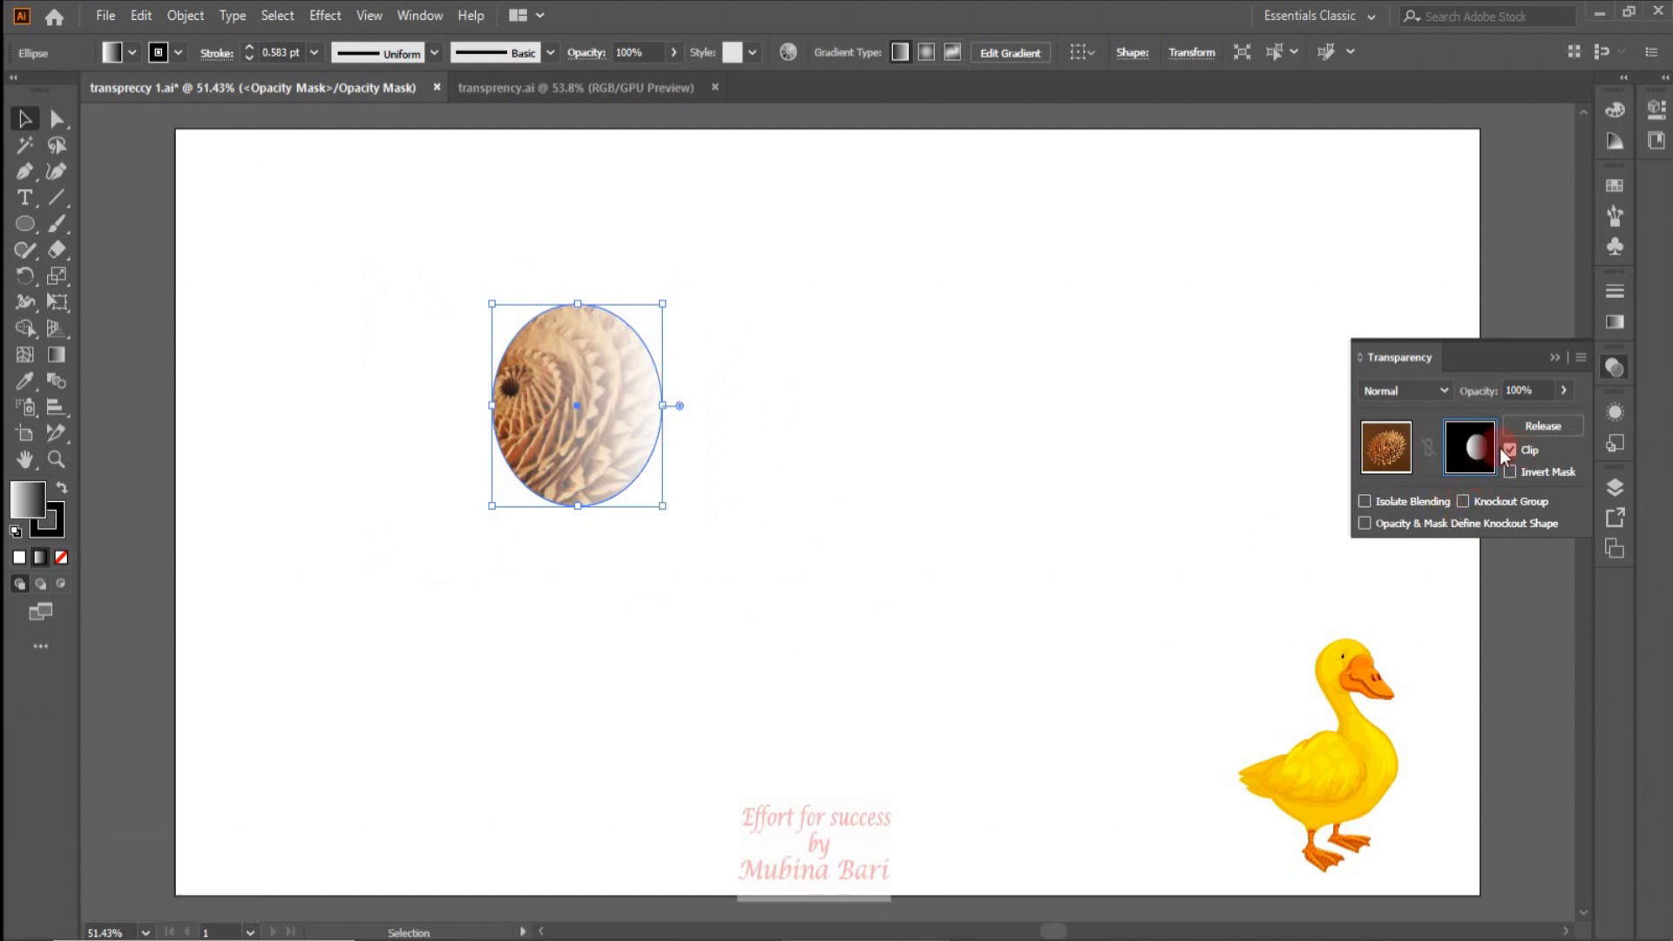
{"action": "left_click_drag", "start_coordinate": [662, 505], "coordinate": [761, 563]}
{"action": "key", "text": "ctrl+z"}
{"action": "key", "text": "ctrl+shift+z"}
{"action": "key", "text": "ctrl+z"}
{"action": "key", "text": "v"}
{"action": "key", "text": "ctrl+shift+z"}
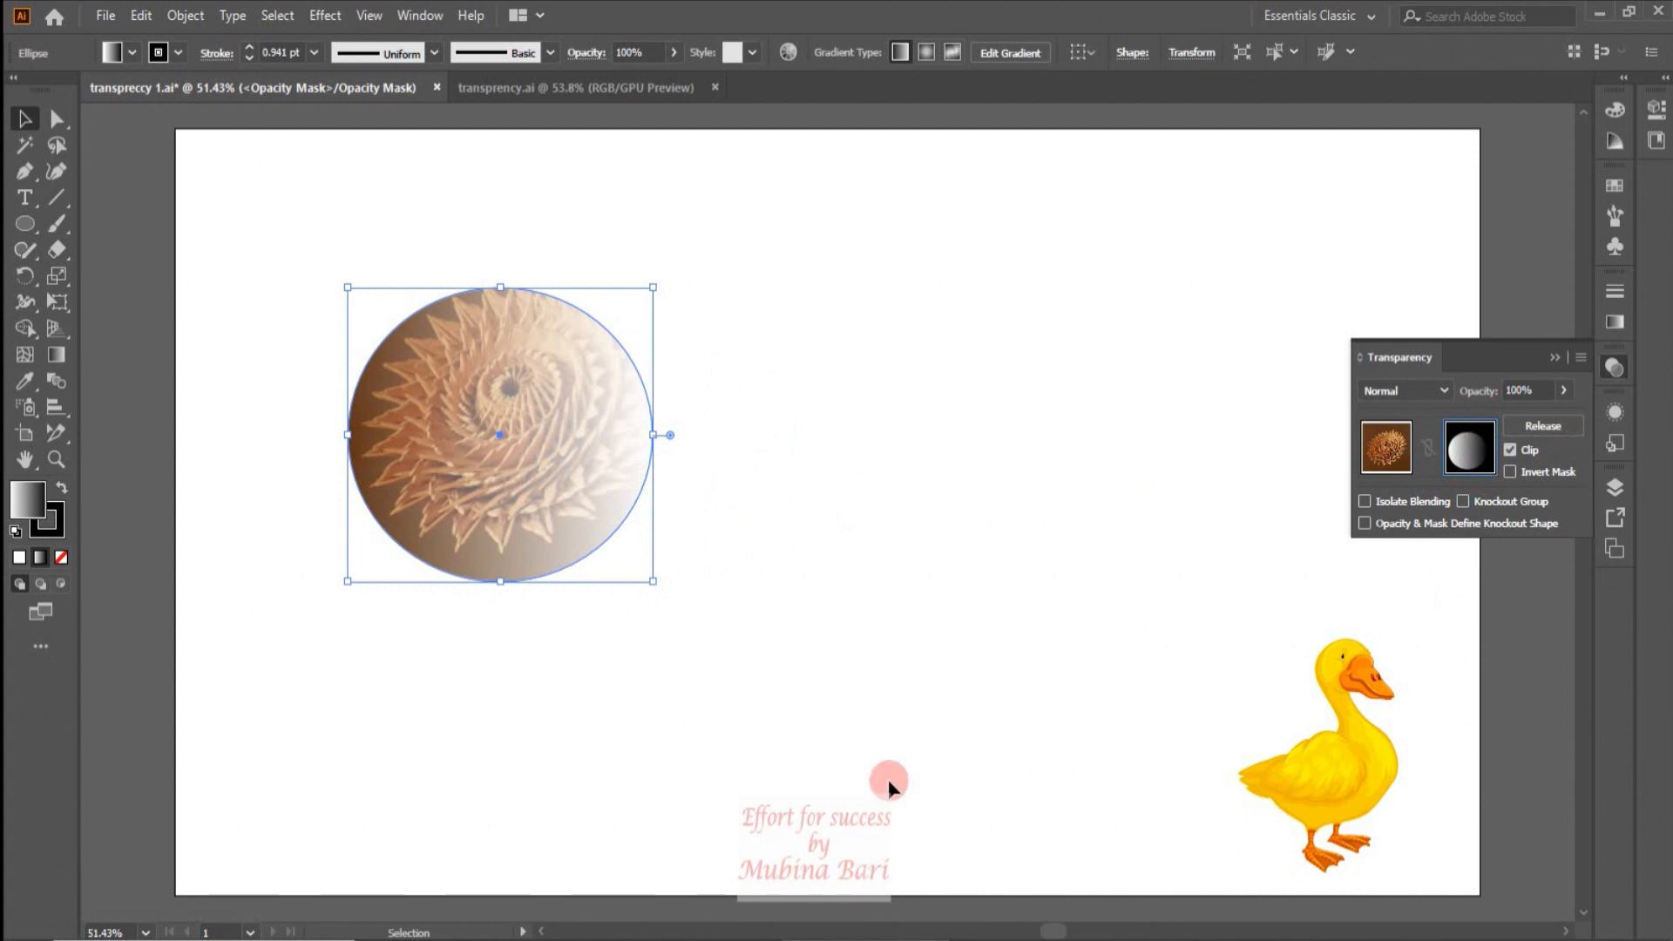
Step: Try to select the duck while the opacity mask is being edited
{"action": "left_click", "coordinate": [1383, 775]}
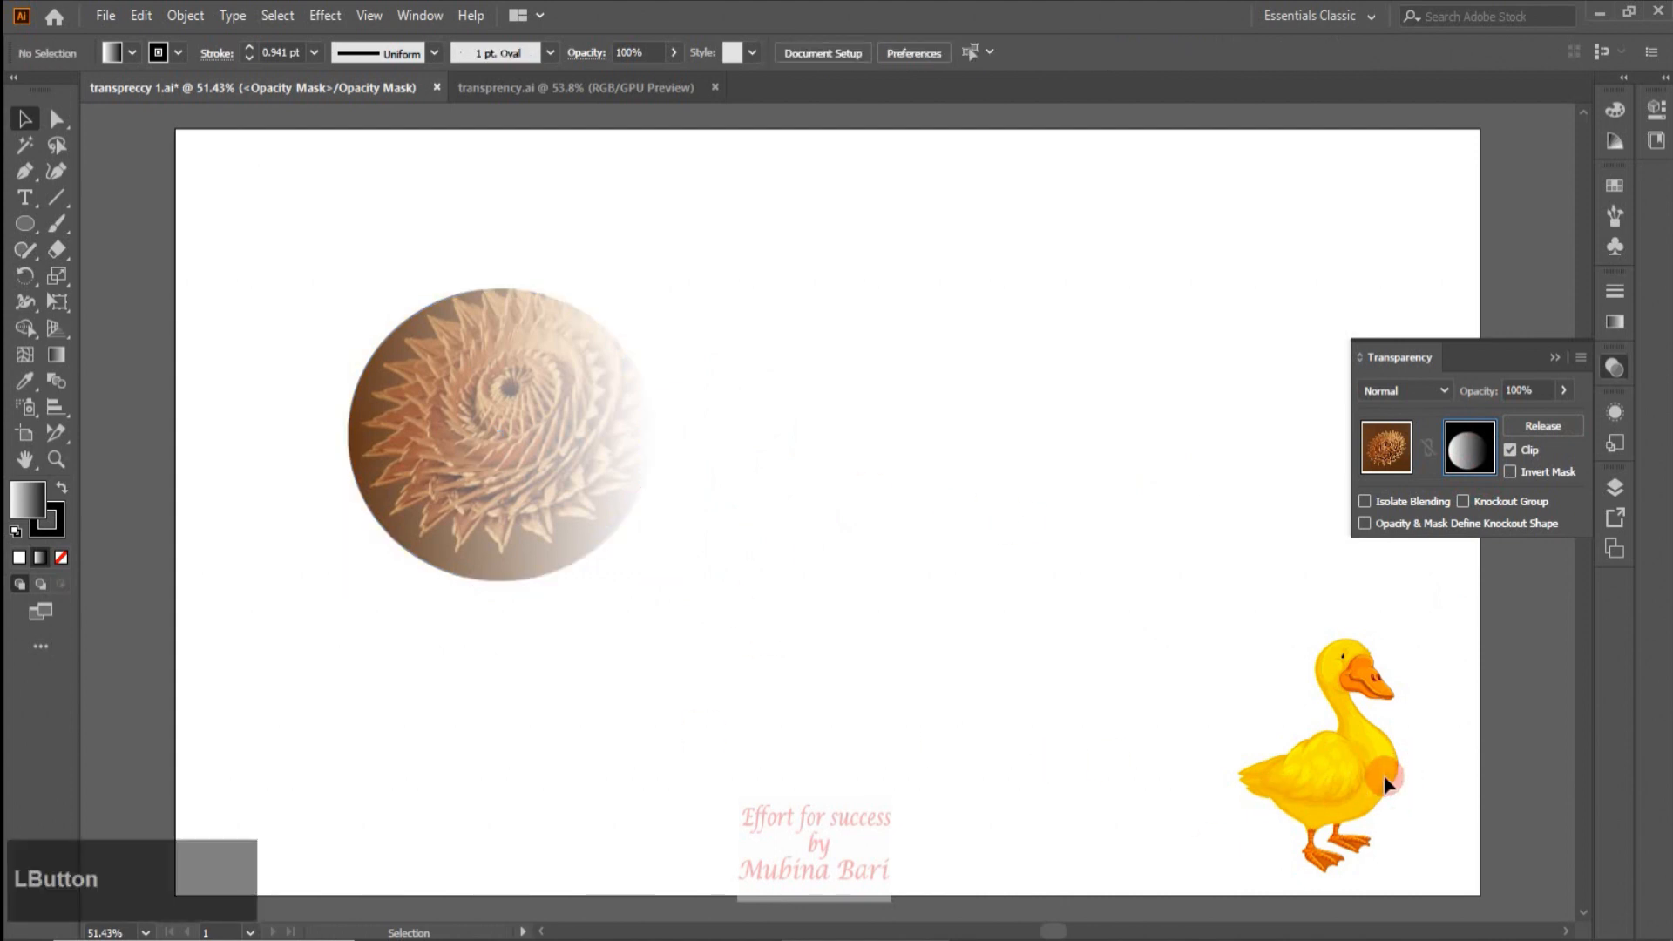
{"action": "left_click_drag", "start_coordinate": [1365, 755], "coordinate": [1364, 756]}
{"action": "left_click_drag", "start_coordinate": [1192, 685], "coordinate": [1339, 862]}
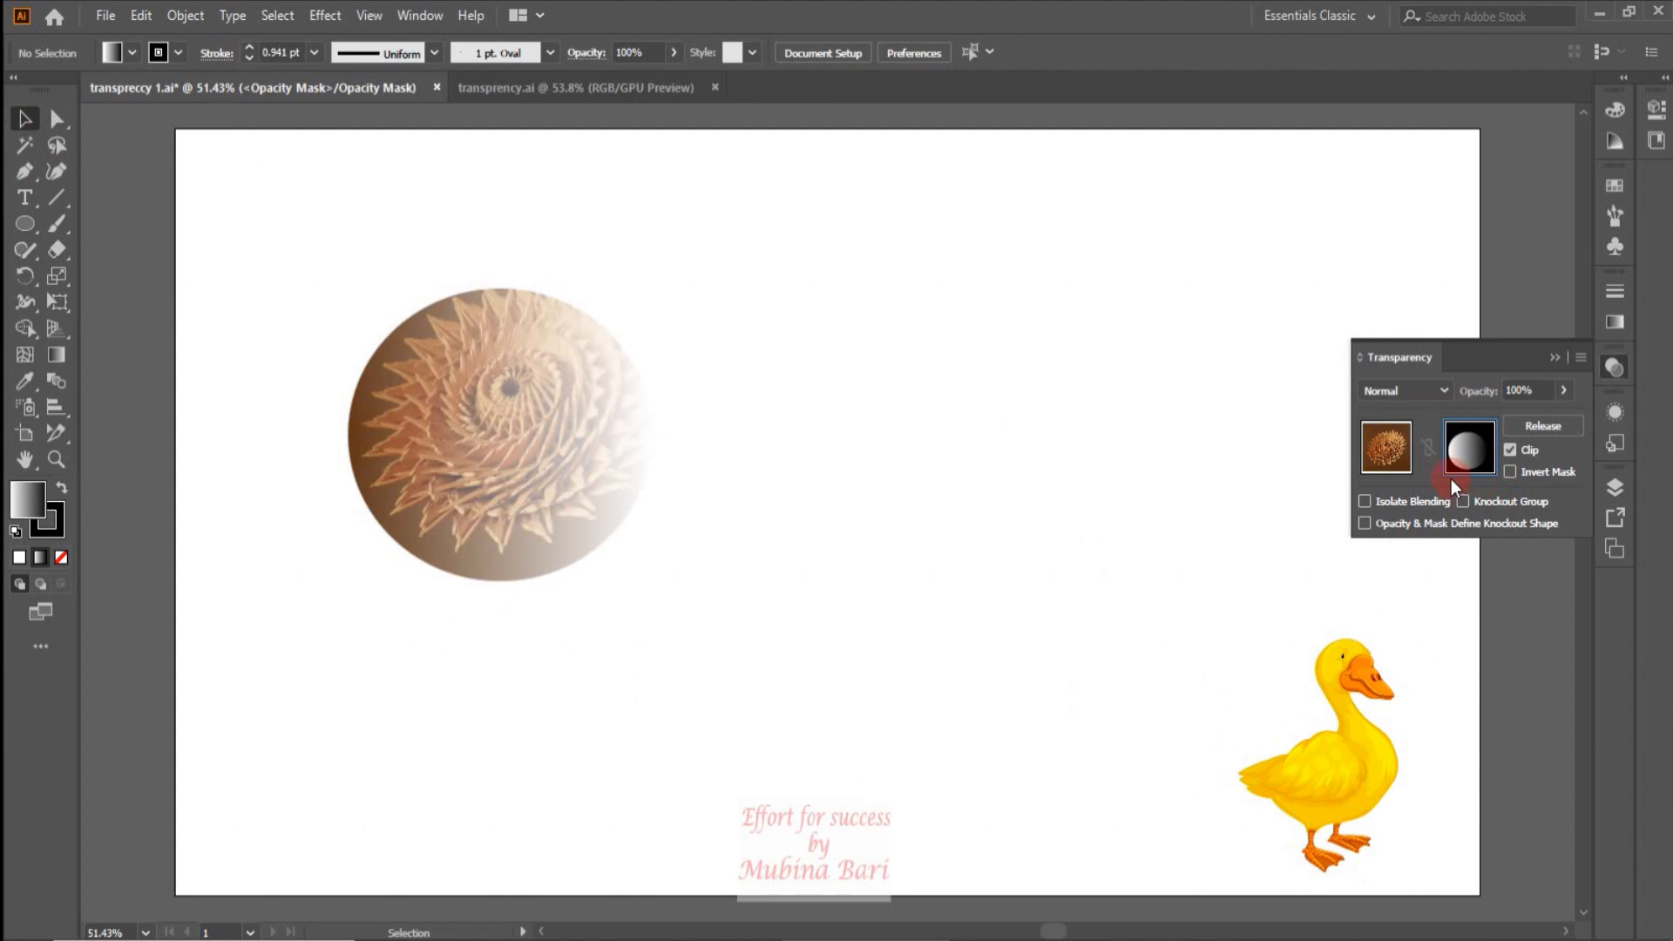
Step: Stop editing the opacity mask and select the duck in the normal artwork
{"action": "left_click", "coordinate": [1392, 472]}
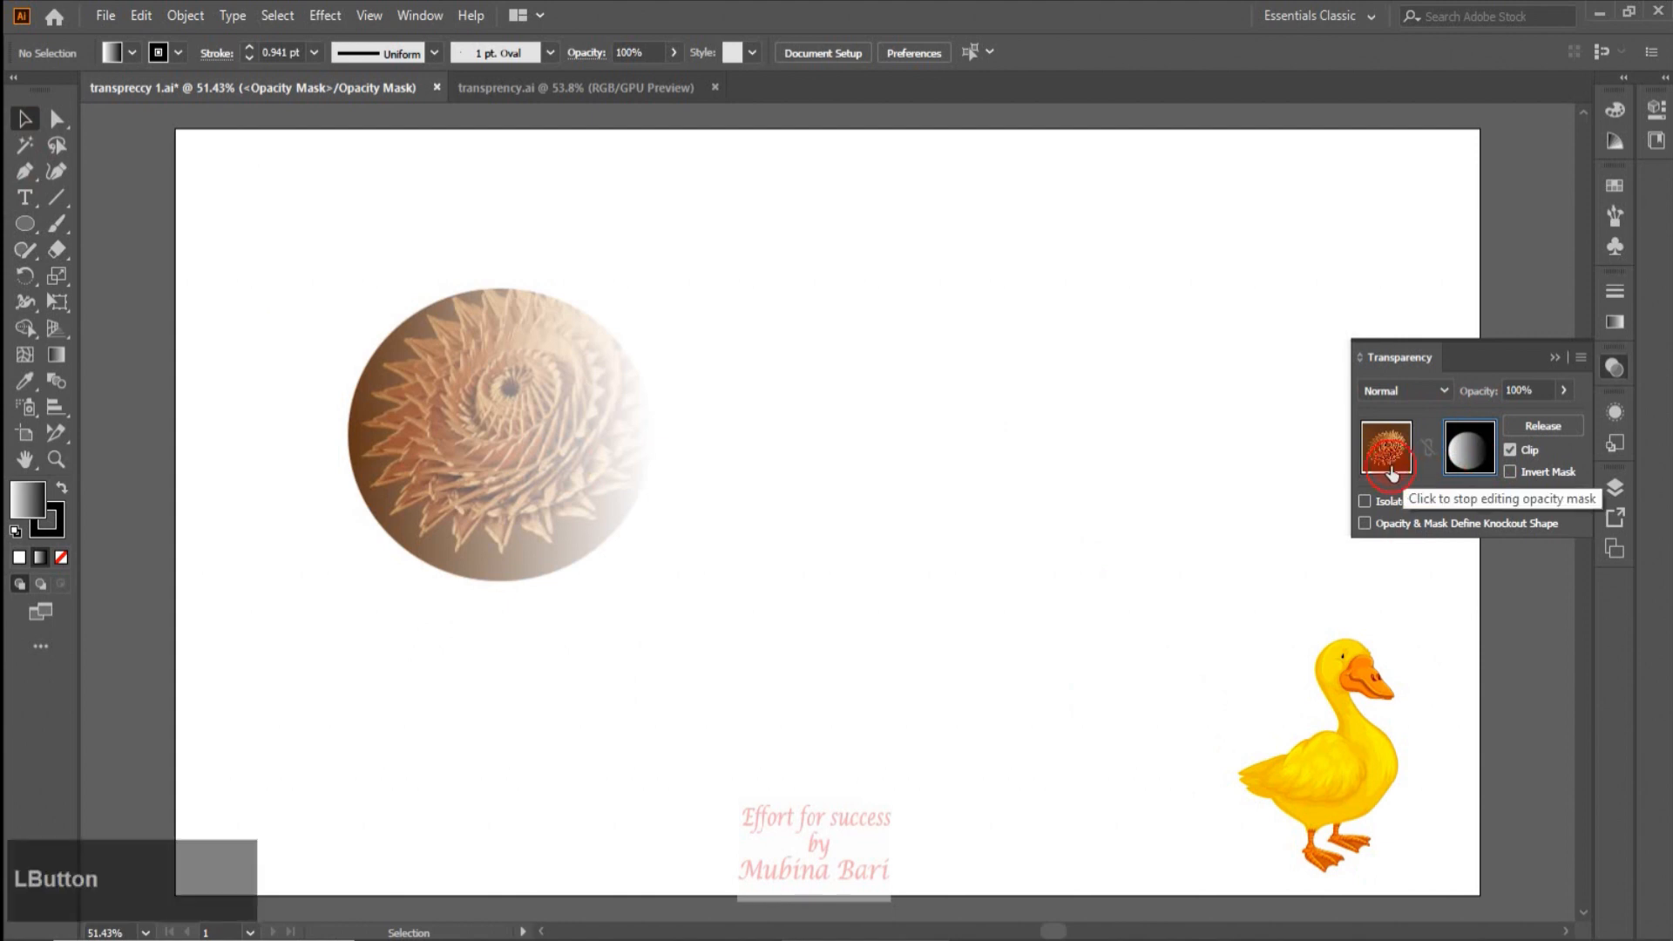
{"action": "left_click", "coordinate": [1362, 784]}
{"action": "left_click", "coordinate": [961, 766]}
{"action": "left_click", "coordinate": [1260, 787]}
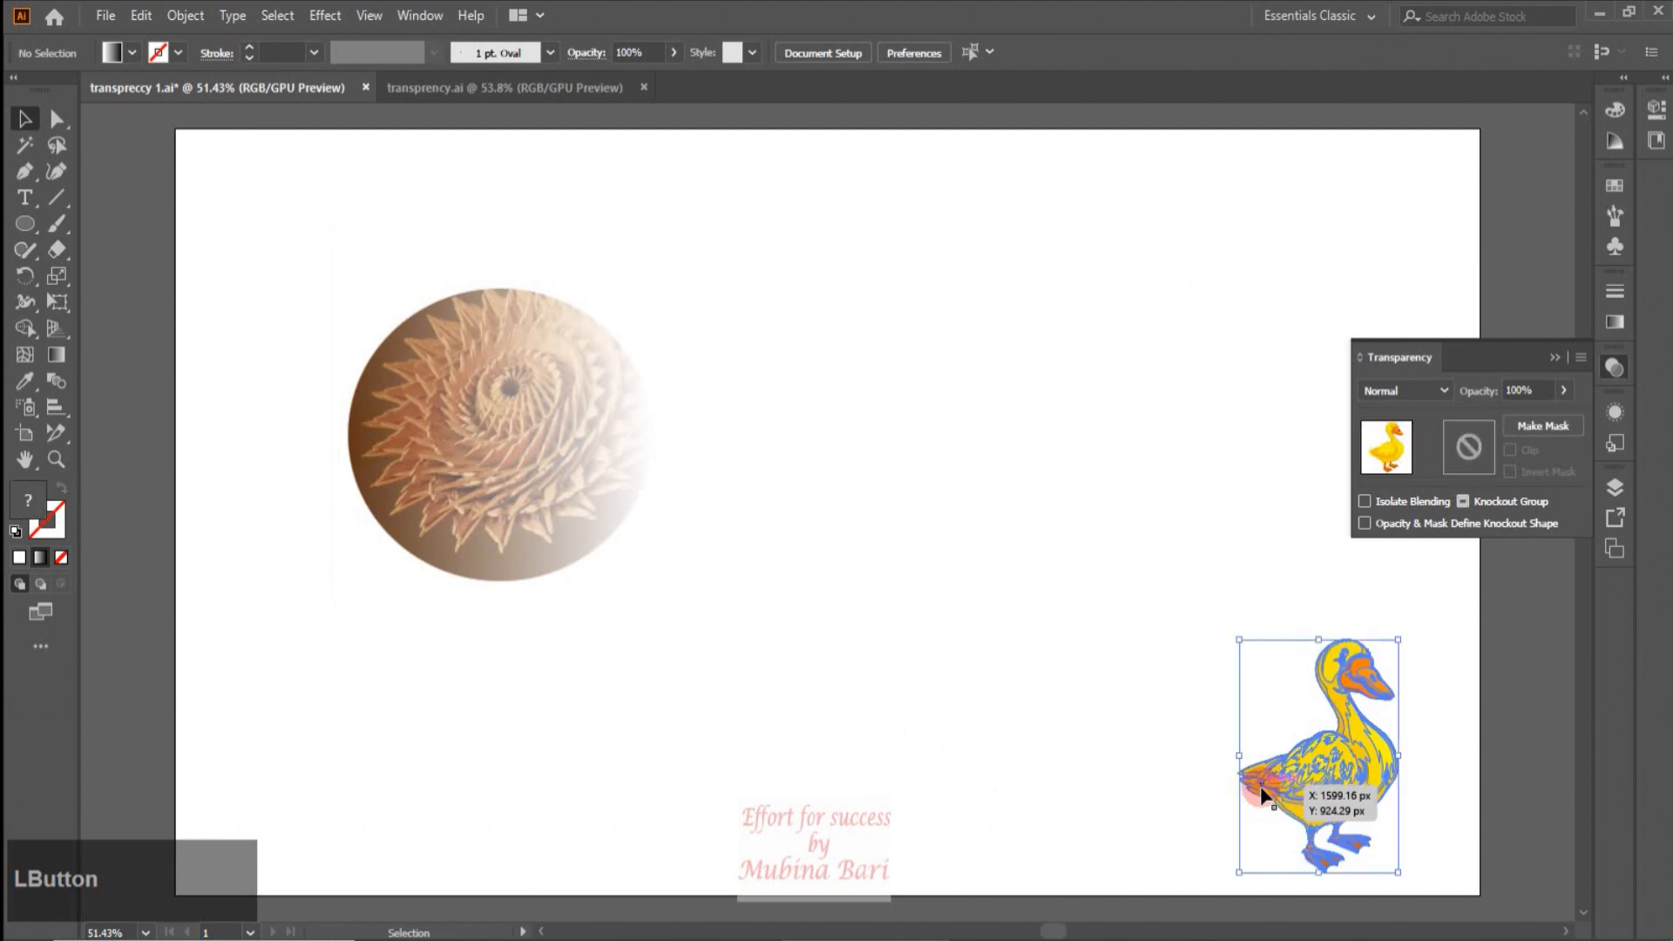
Step: Select the masked photo and link its opacity mask to it again
{"action": "left_click", "coordinate": [585, 549]}
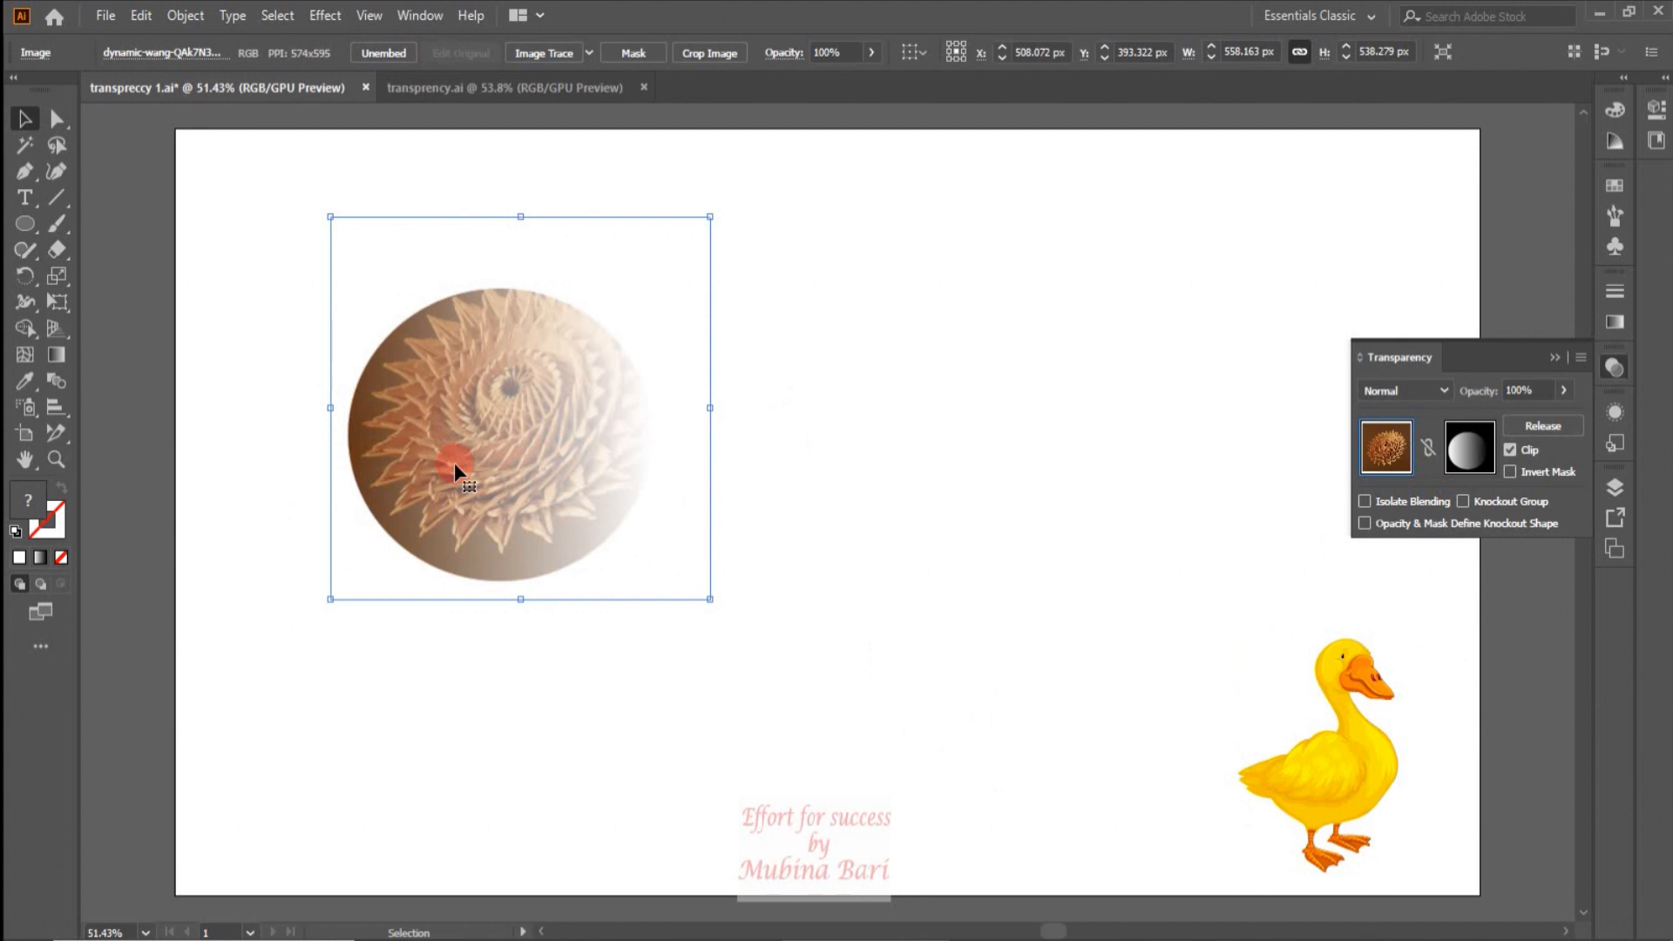
{"action": "left_click", "coordinate": [1427, 451]}
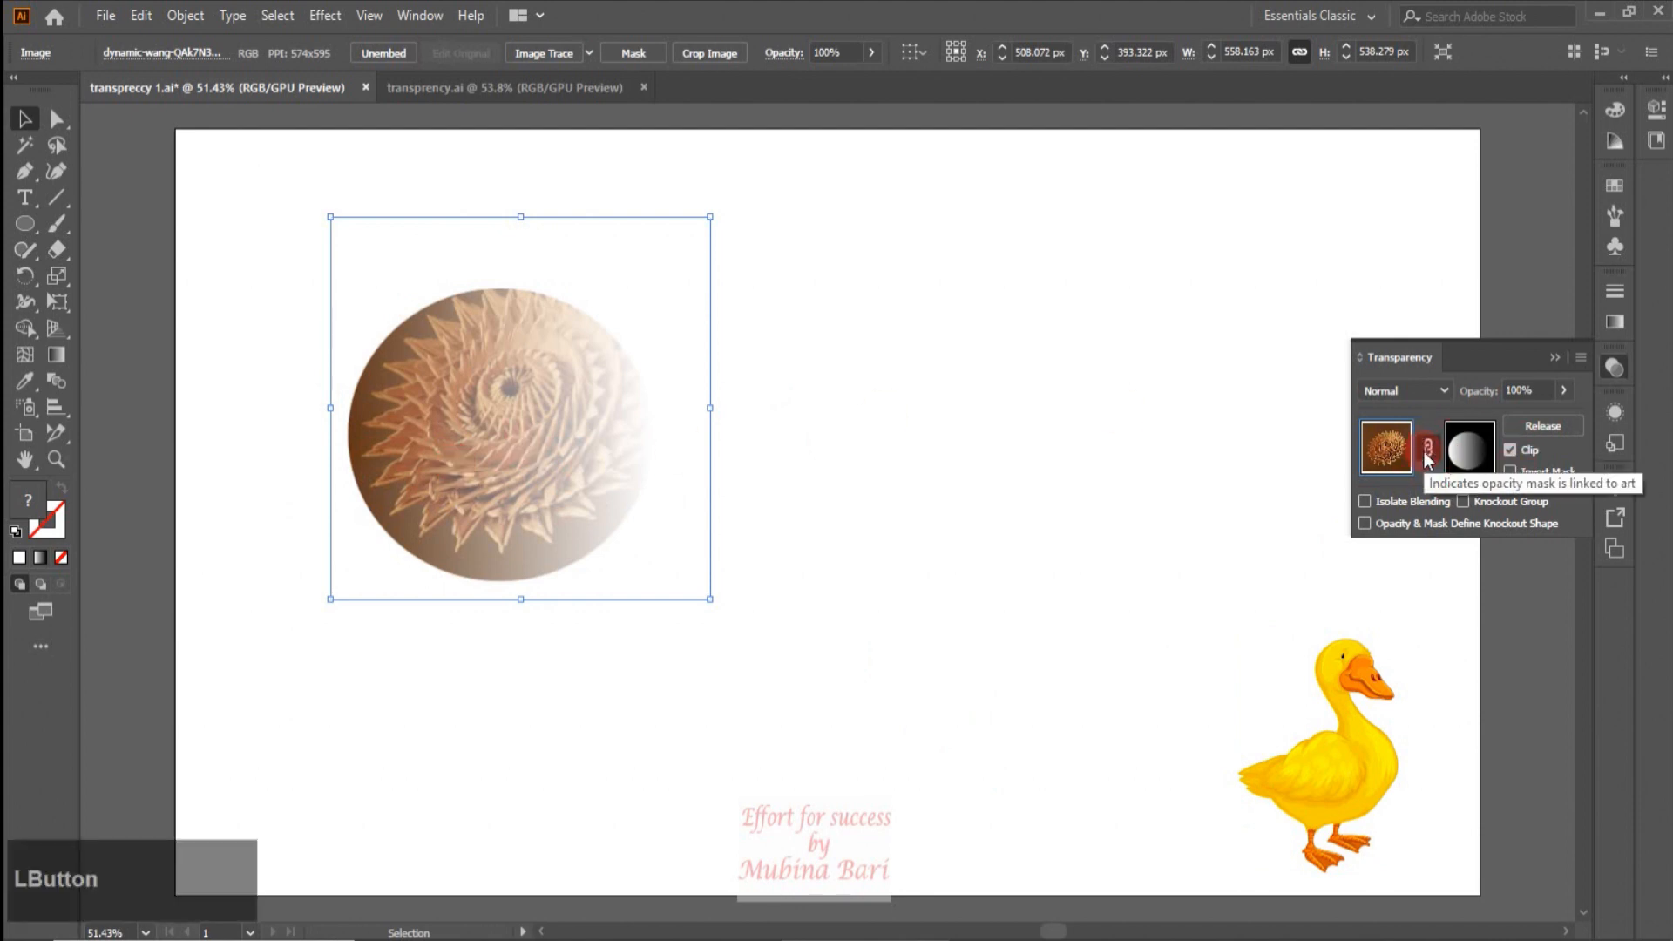
{"action": "left_click", "coordinate": [490, 464]}
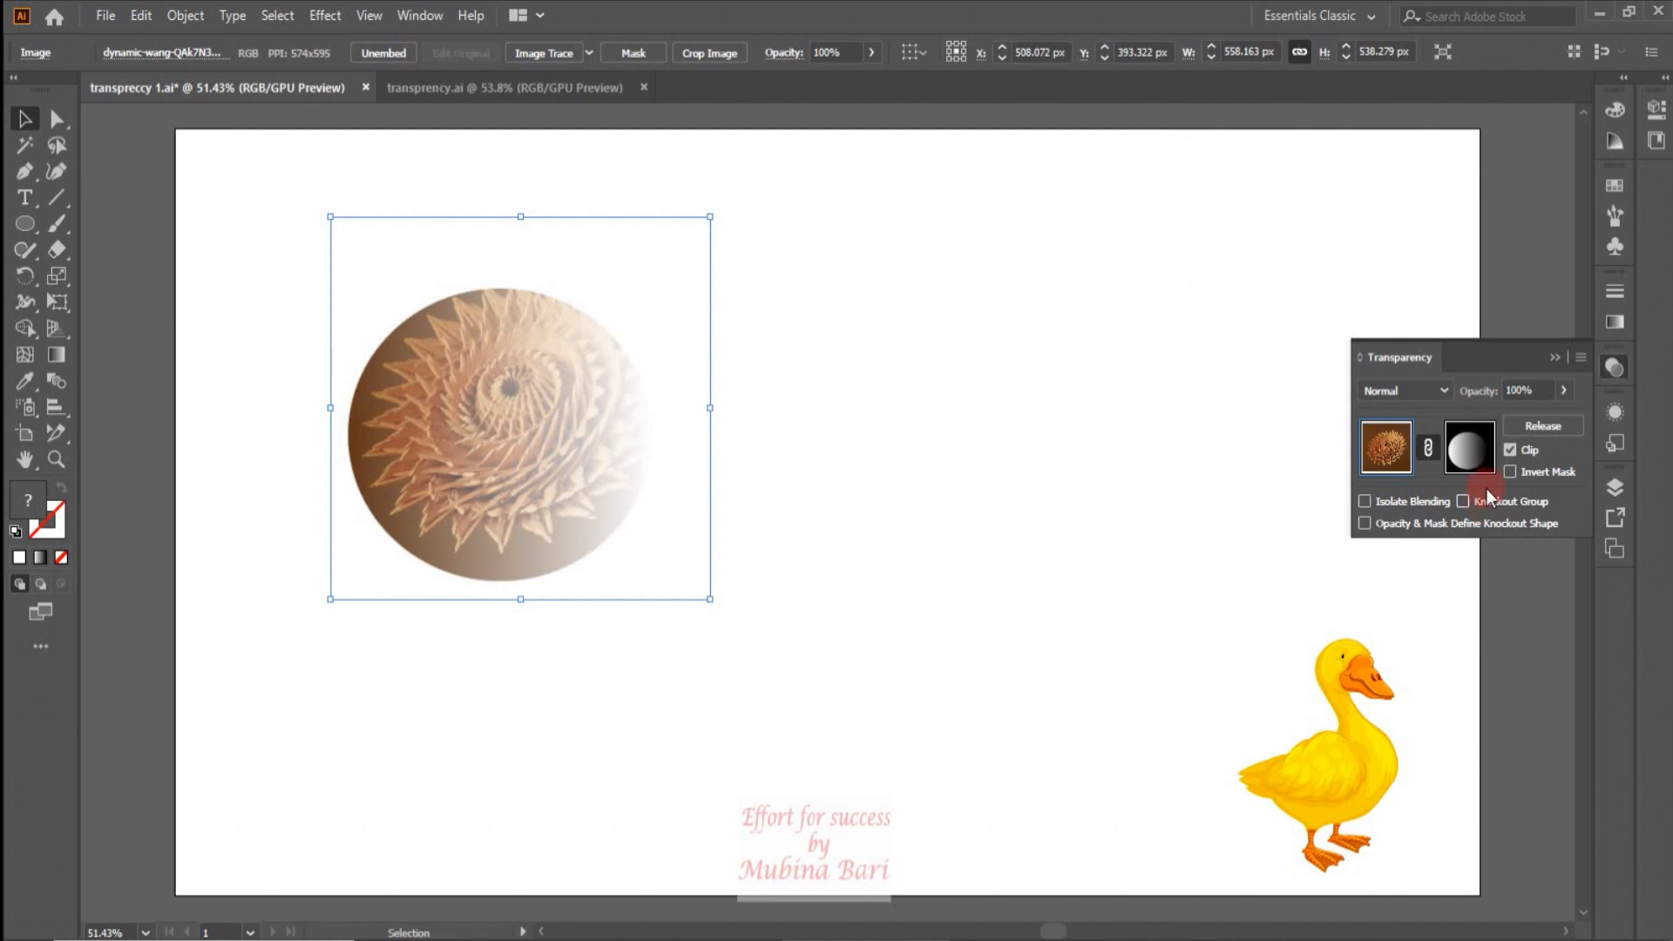
Step: Reopen the opacity mask for editing and activate the Gradient tool on its ellipse
{"action": "left_click", "coordinate": [1470, 454]}
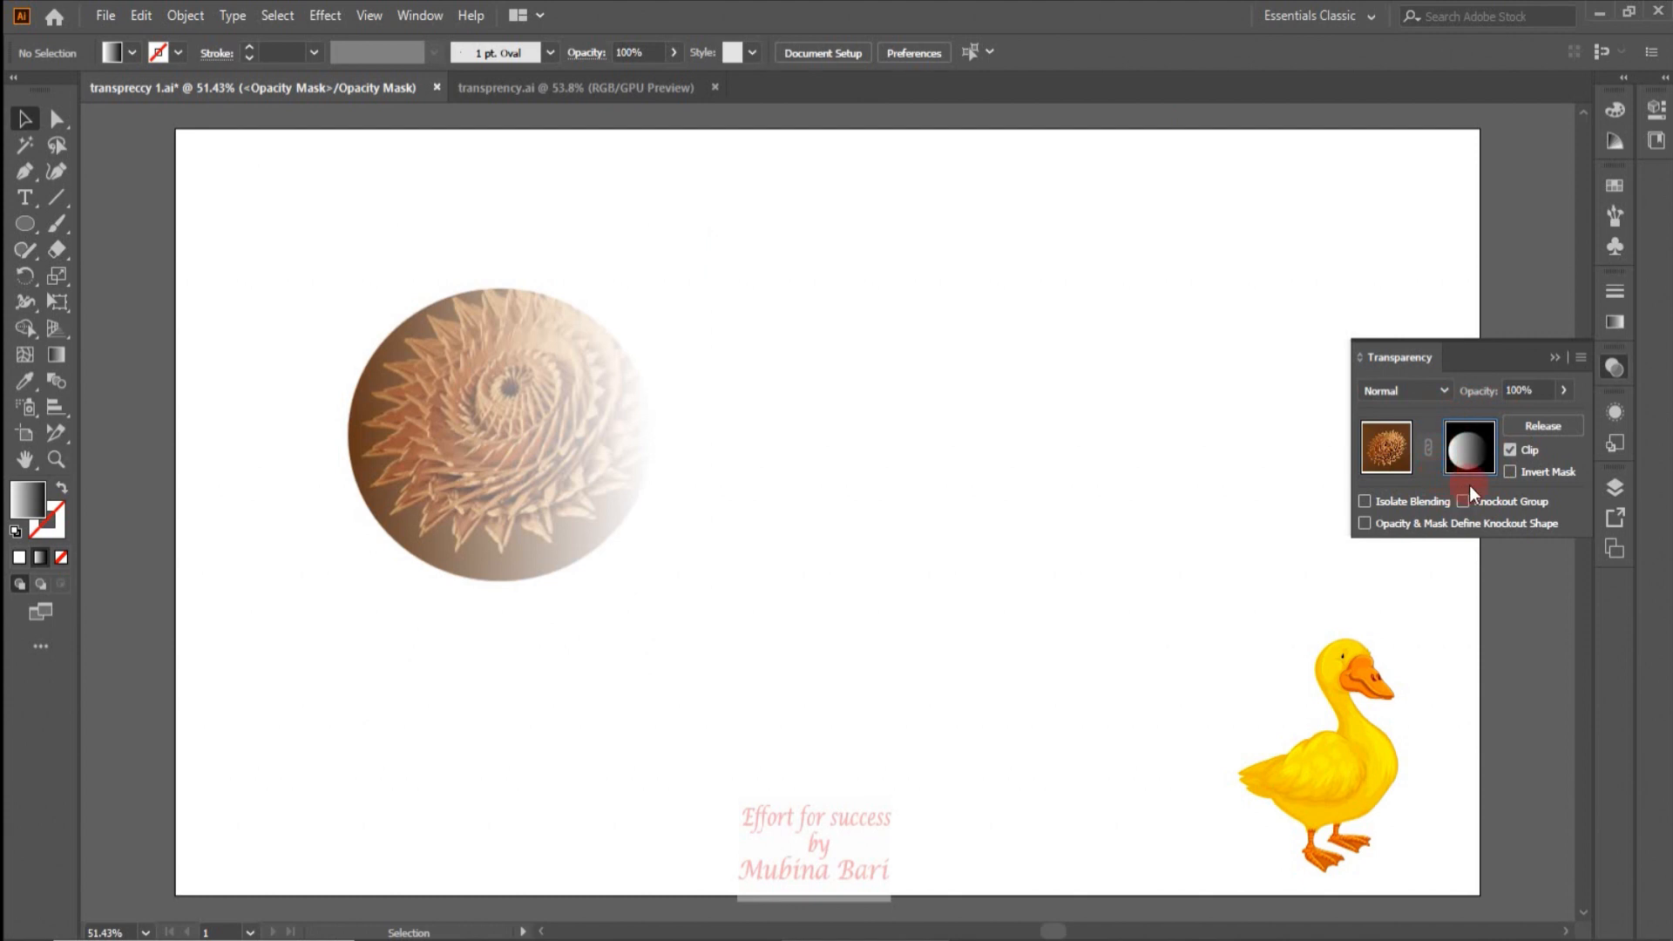
{"action": "left_click", "coordinate": [474, 448]}
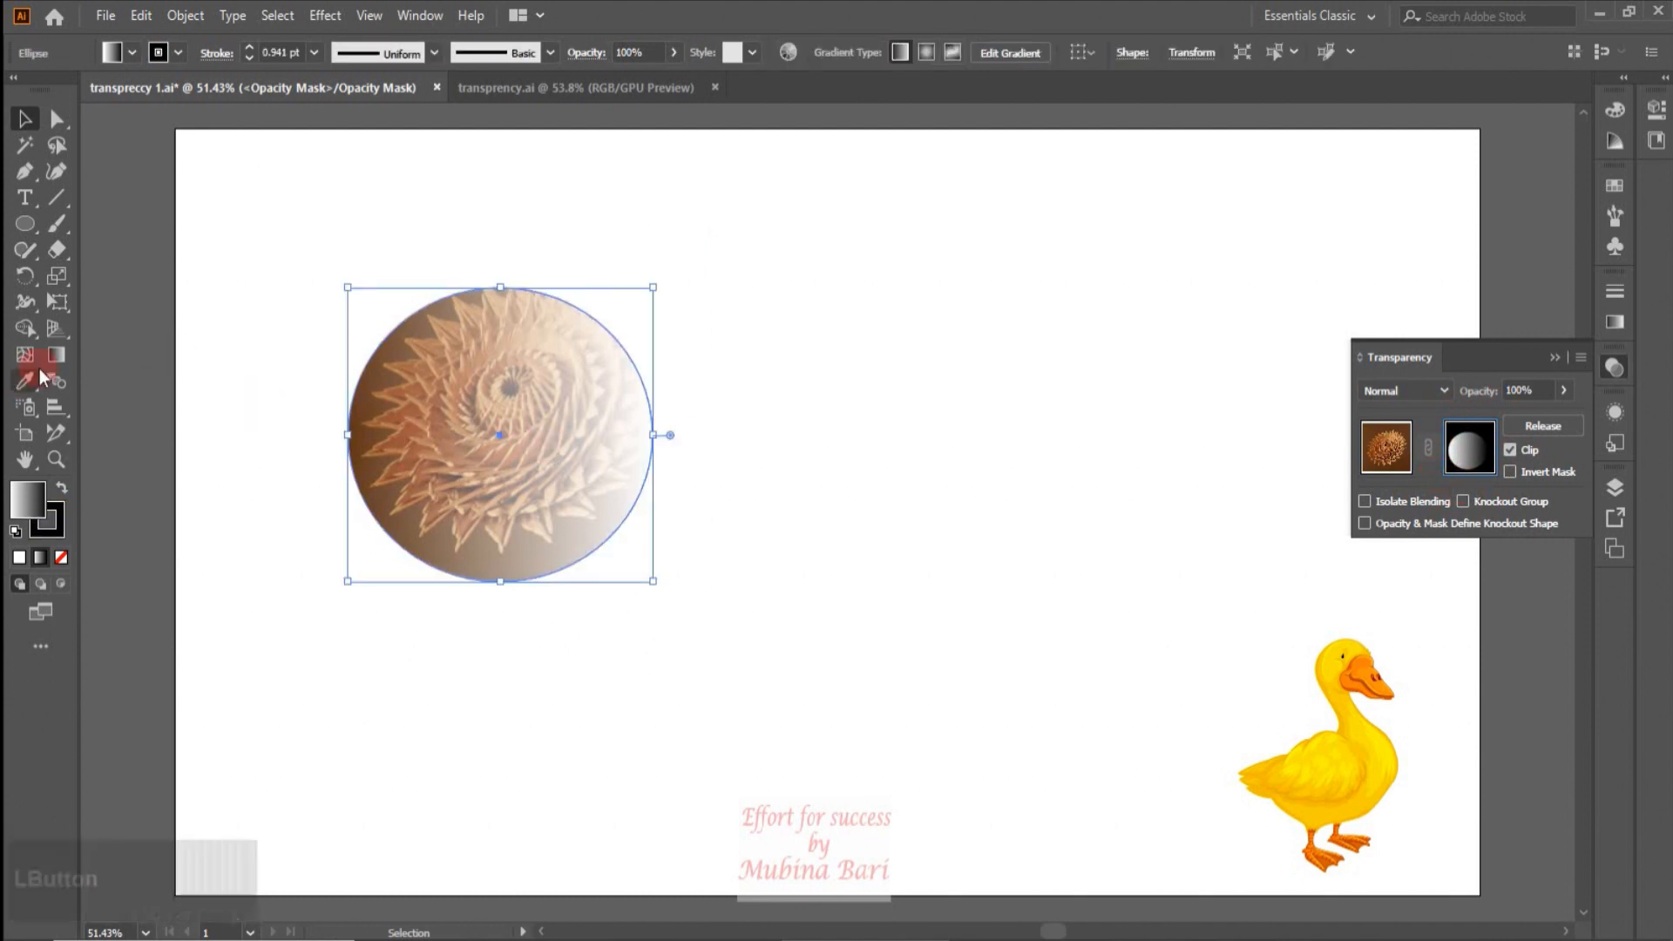
{"action": "left_click", "coordinate": [56, 353]}
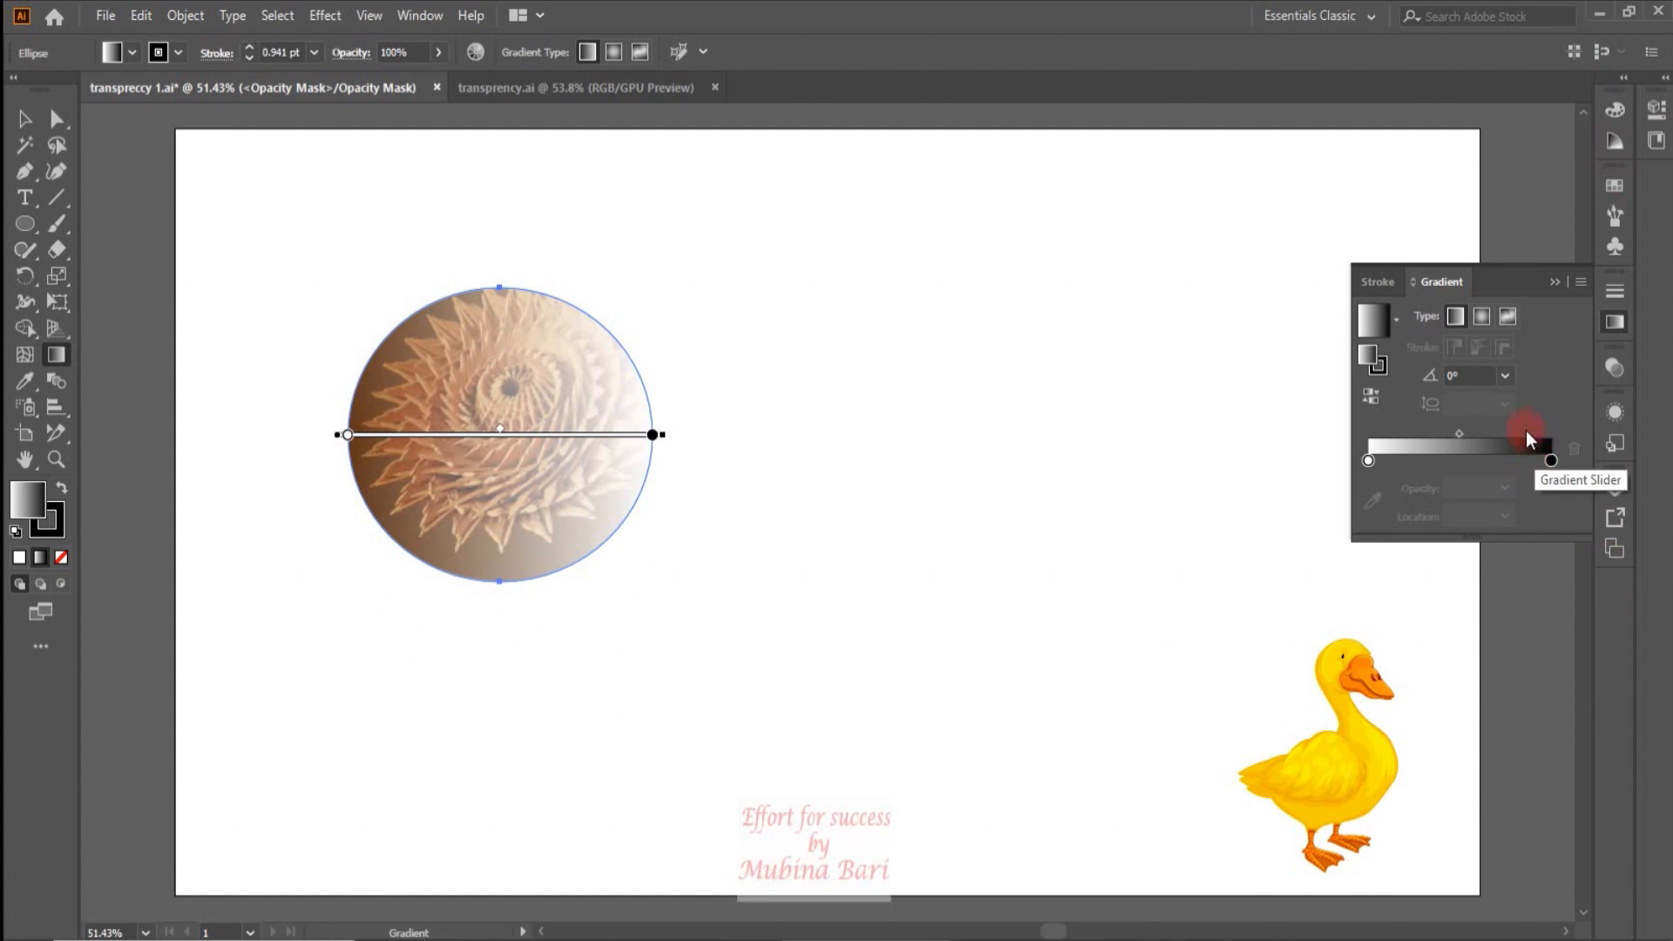
Step: Float the gradient settings over the artboard as a separate window and bring back the transparency settings beside them
{"action": "left_click", "coordinate": [1611, 320]}
{"action": "mouse_move", "coordinate": [1437, 280]}
{"action": "left_mouse_down"}
{"action": "mouse_move", "coordinate": [1049, 204]}
{"action": "mouse_move", "coordinate": [1091, 192]}
{"action": "left_mouse_up"}
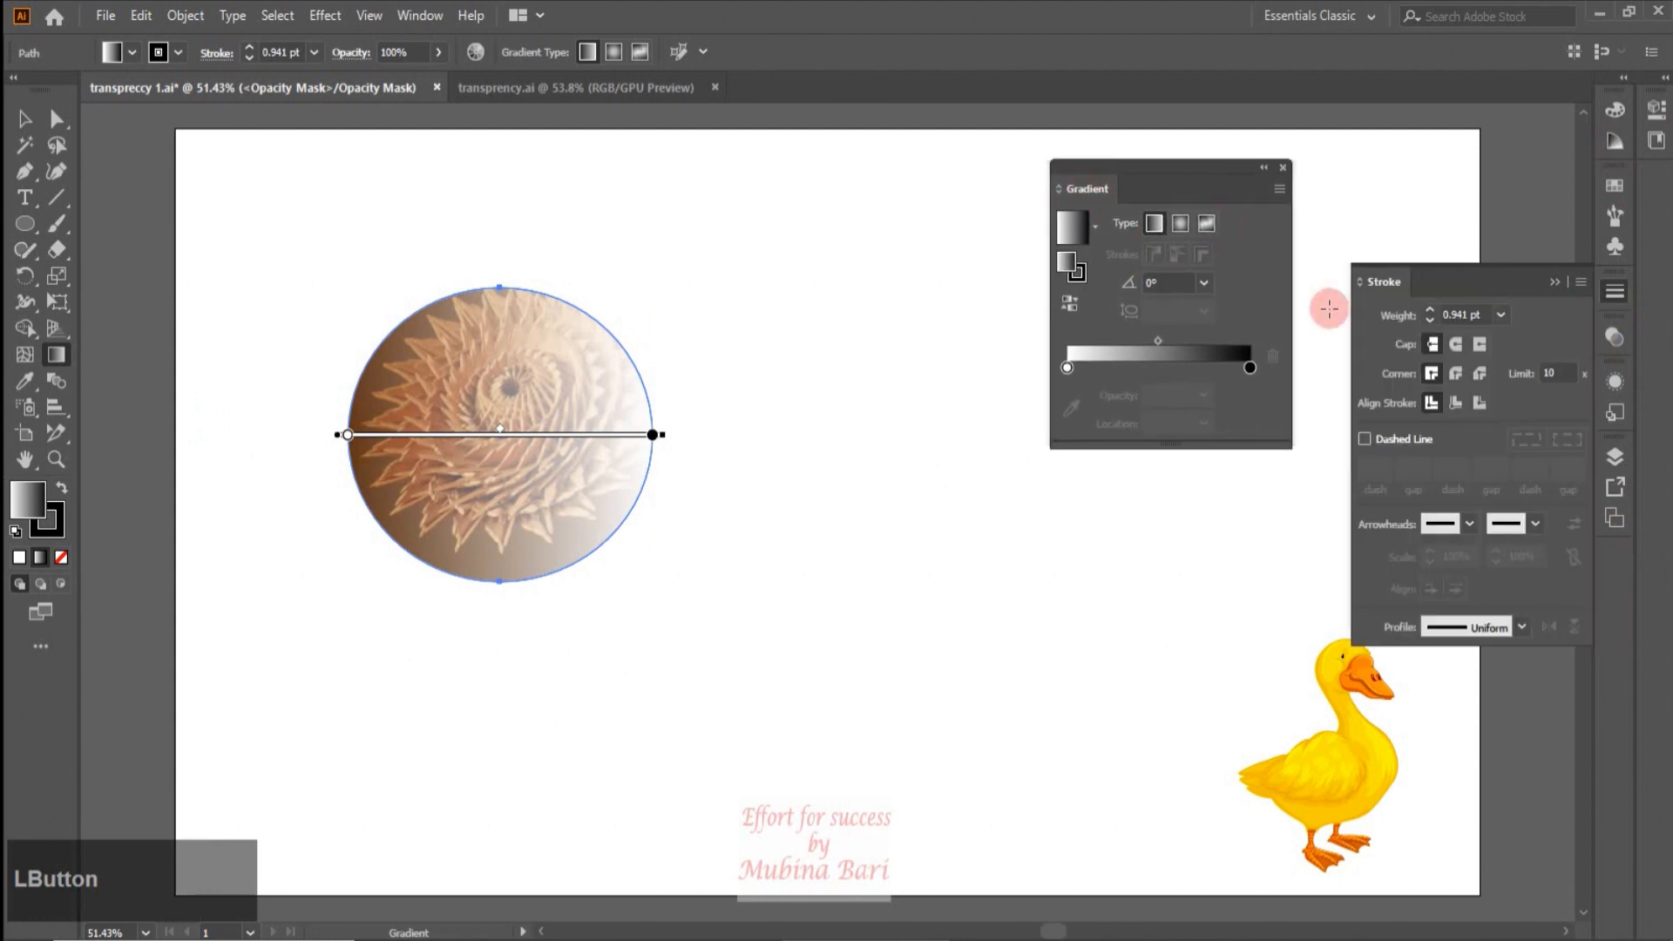
{"action": "left_click", "coordinate": [1617, 291]}
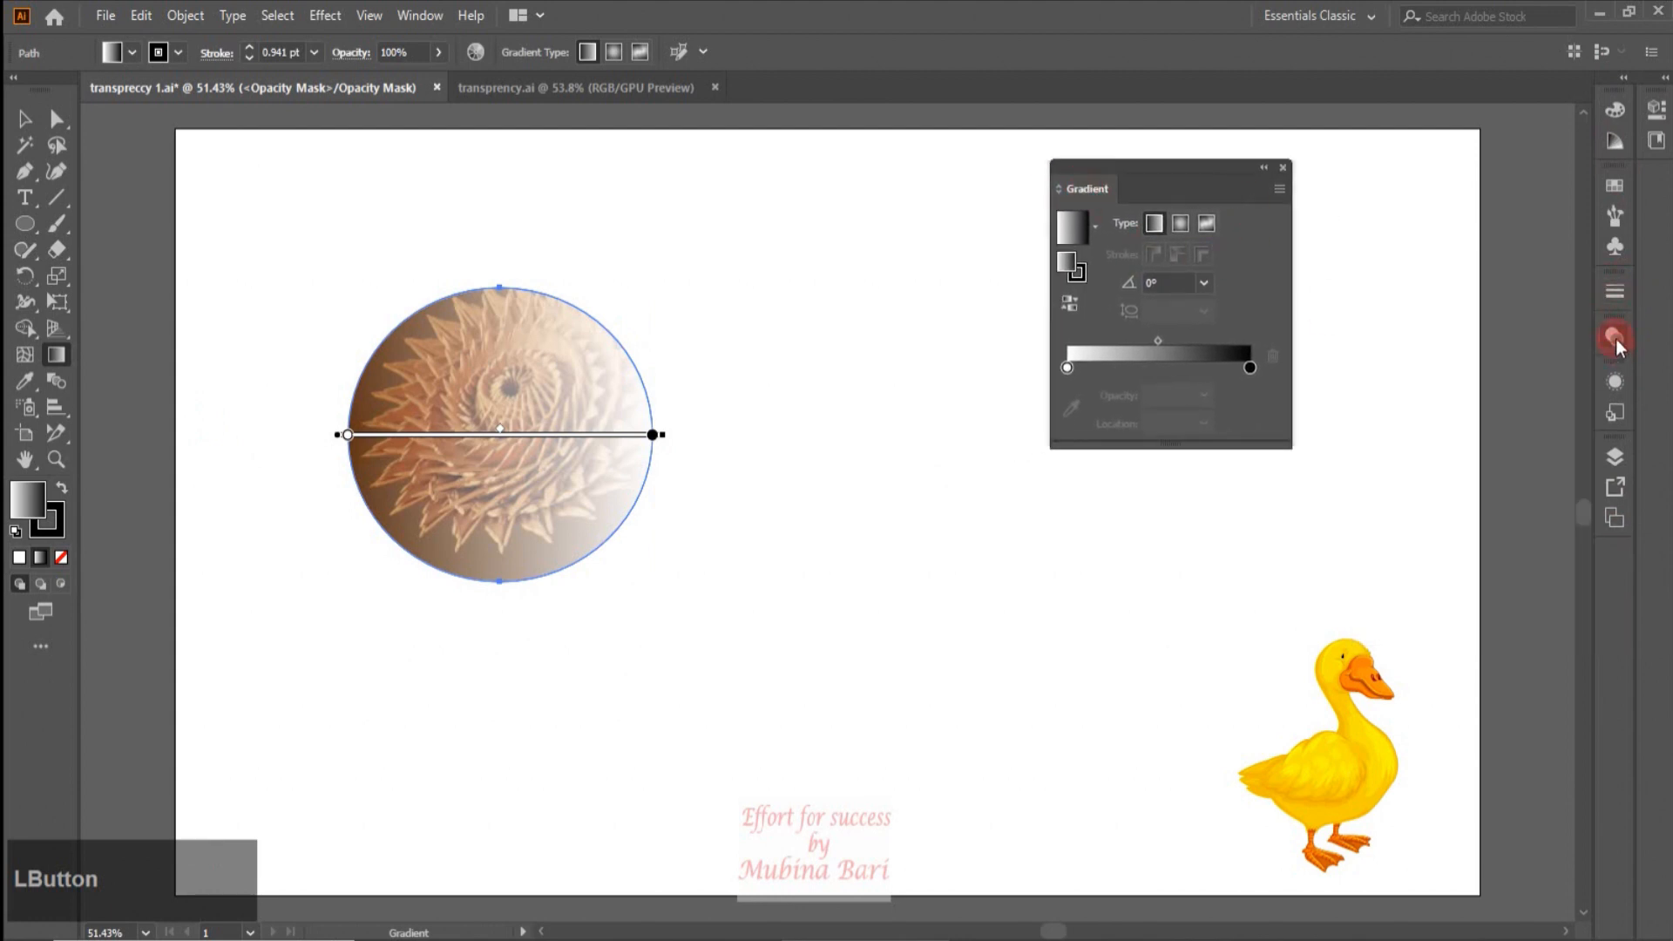
{"action": "left_click", "coordinate": [1614, 338]}
{"action": "left_click_drag", "start_coordinate": [1189, 167], "coordinate": [1212, 138]}
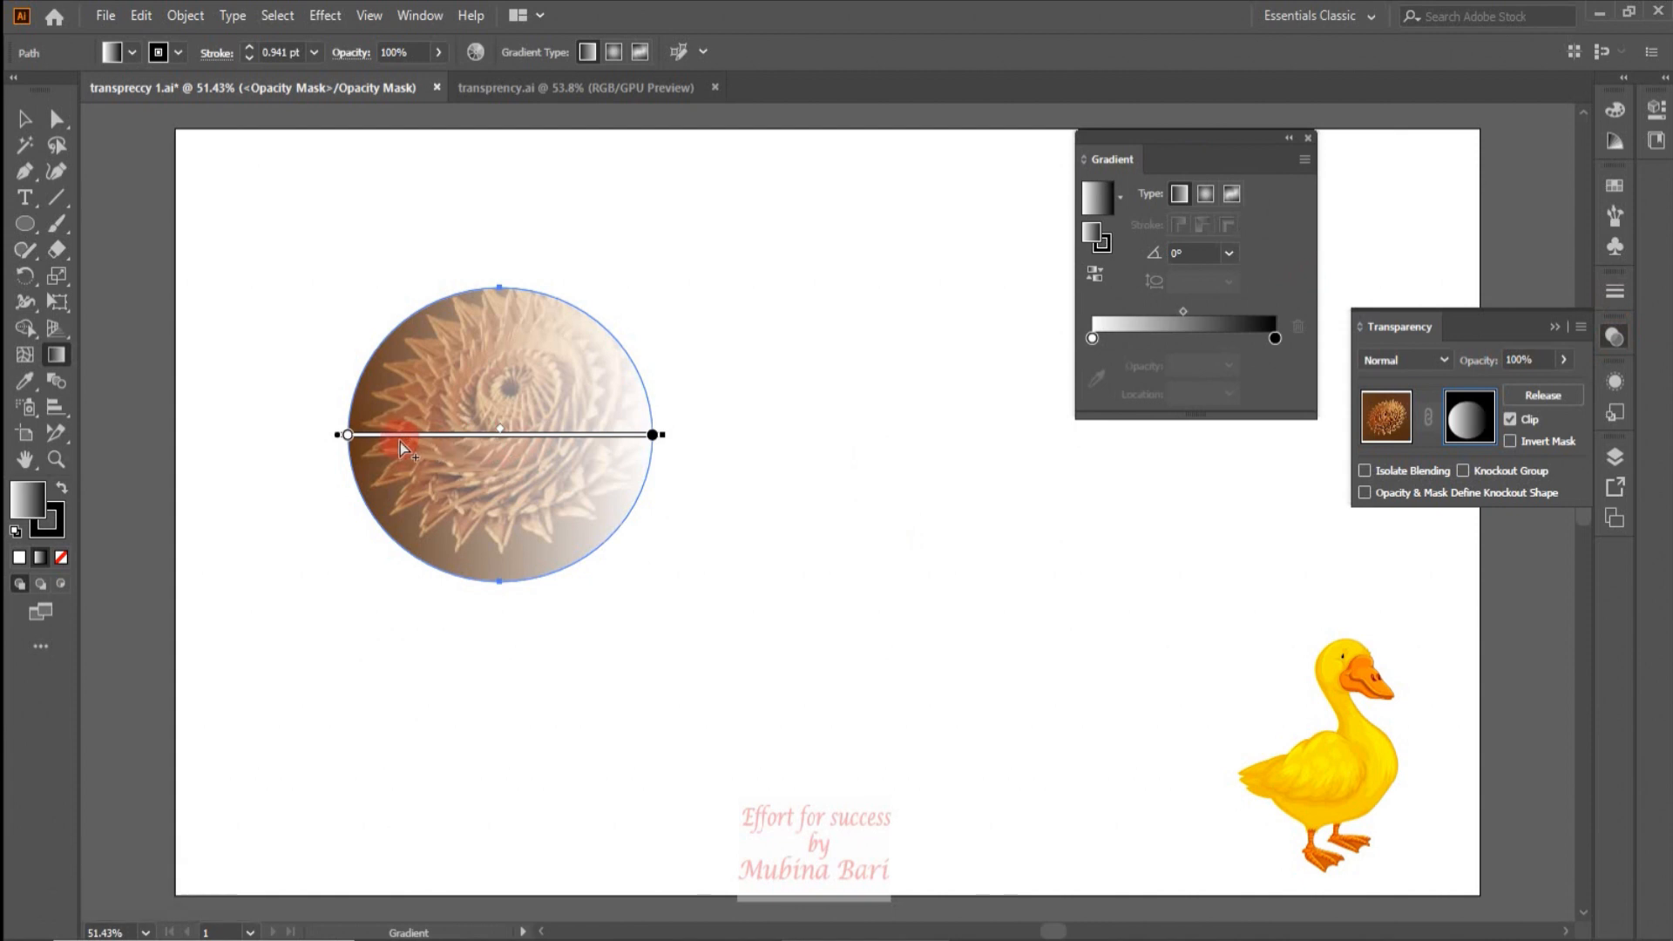
Step: Move the black color stop of the mask ellipse's gradient to the 97.87% location and select it
{"action": "left_click", "coordinate": [653, 435]}
{"action": "mouse_move", "coordinate": [653, 436]}
{"action": "left_mouse_down"}
{"action": "mouse_move", "coordinate": [475, 440]}
{"action": "mouse_move", "coordinate": [644, 434]}
{"action": "left_mouse_up"}
{"action": "left_click", "coordinate": [579, 434]}
{"action": "left_click", "coordinate": [1269, 339]}
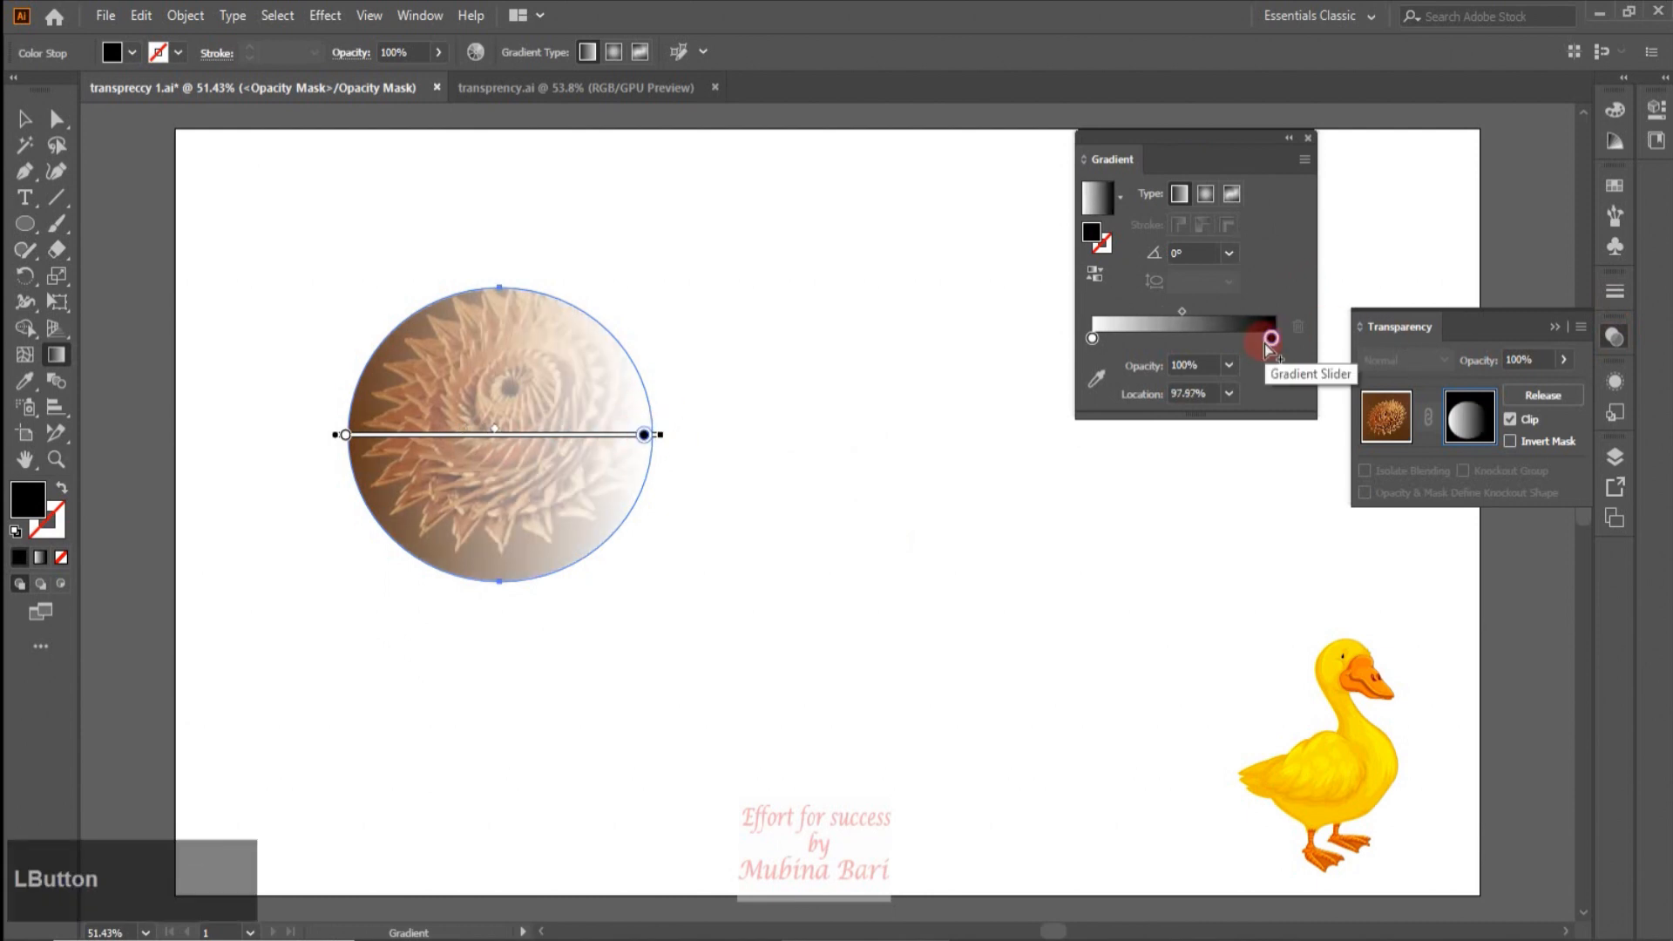
Step: Try a radial gradient on the mask ellipse, return it to linear, and move its black color stop to the 48.81% location
{"action": "left_click", "coordinate": [1206, 193]}
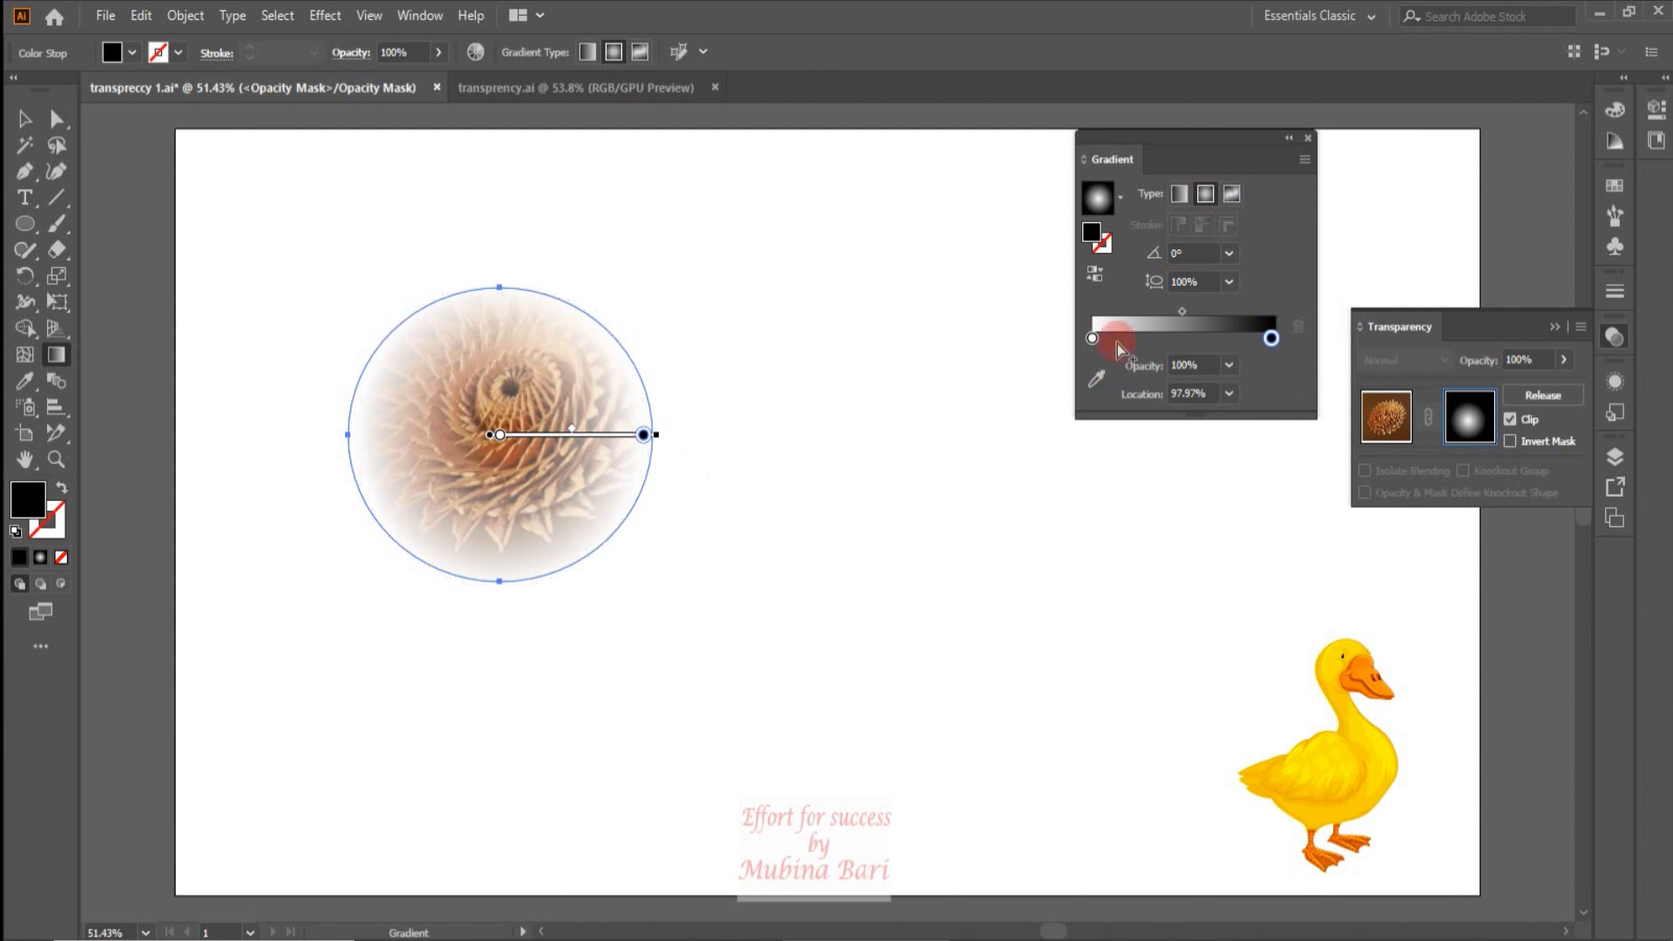
{"action": "left_click", "coordinate": [1179, 194]}
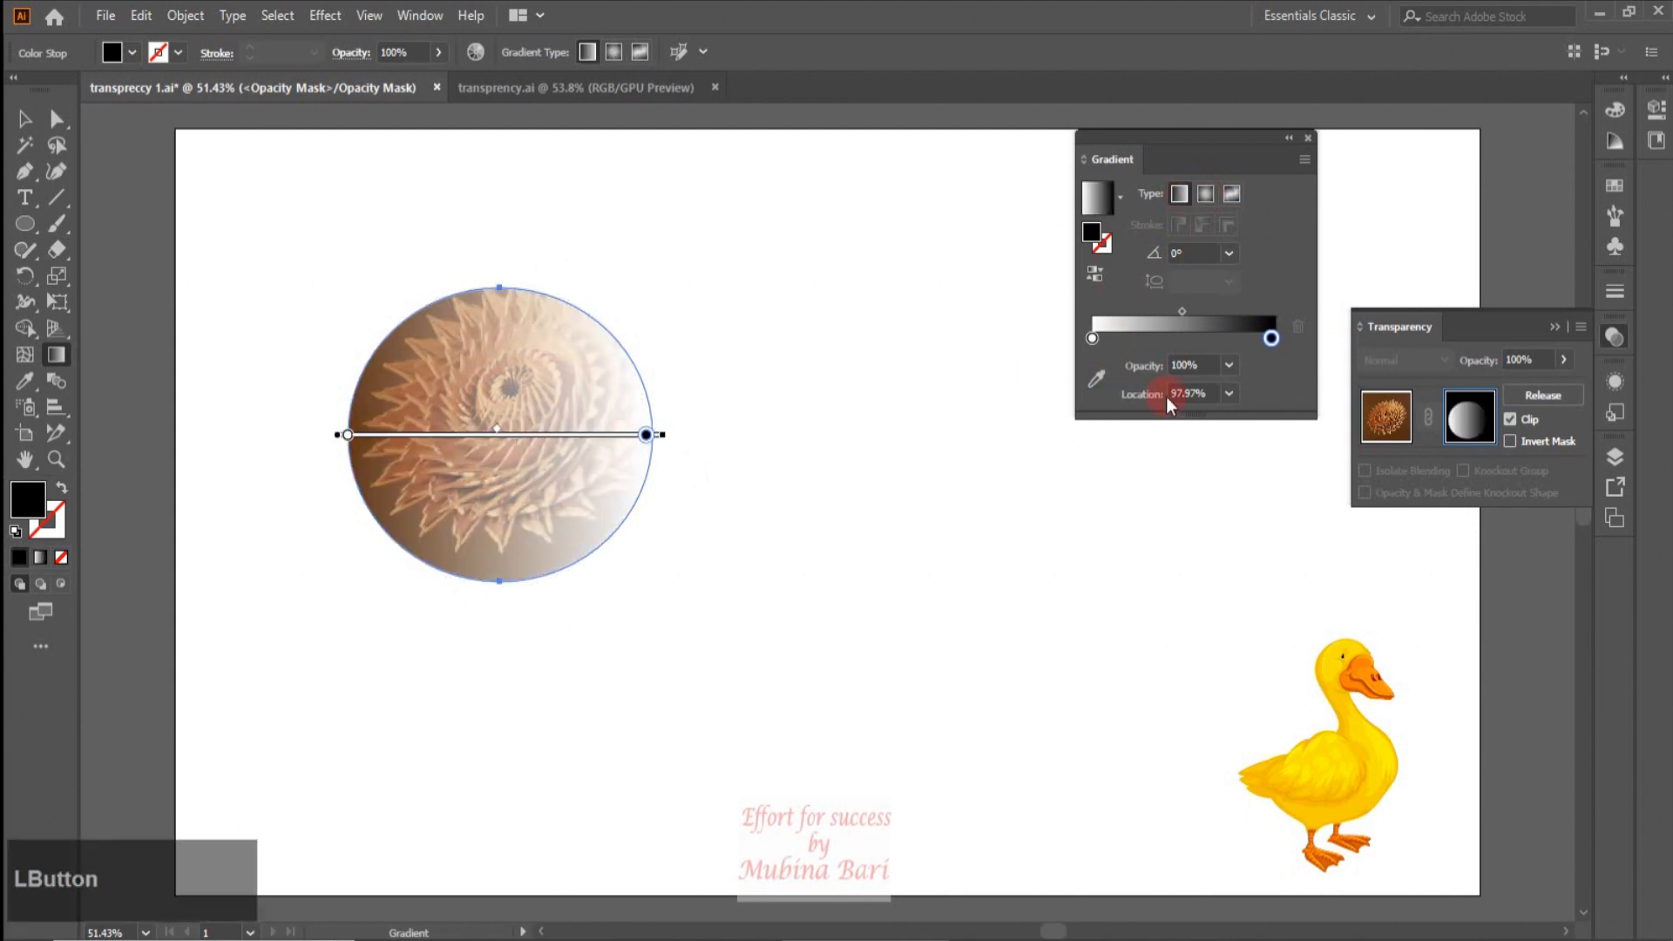
{"action": "left_click_drag", "start_coordinate": [1271, 340], "coordinate": [1177, 343]}
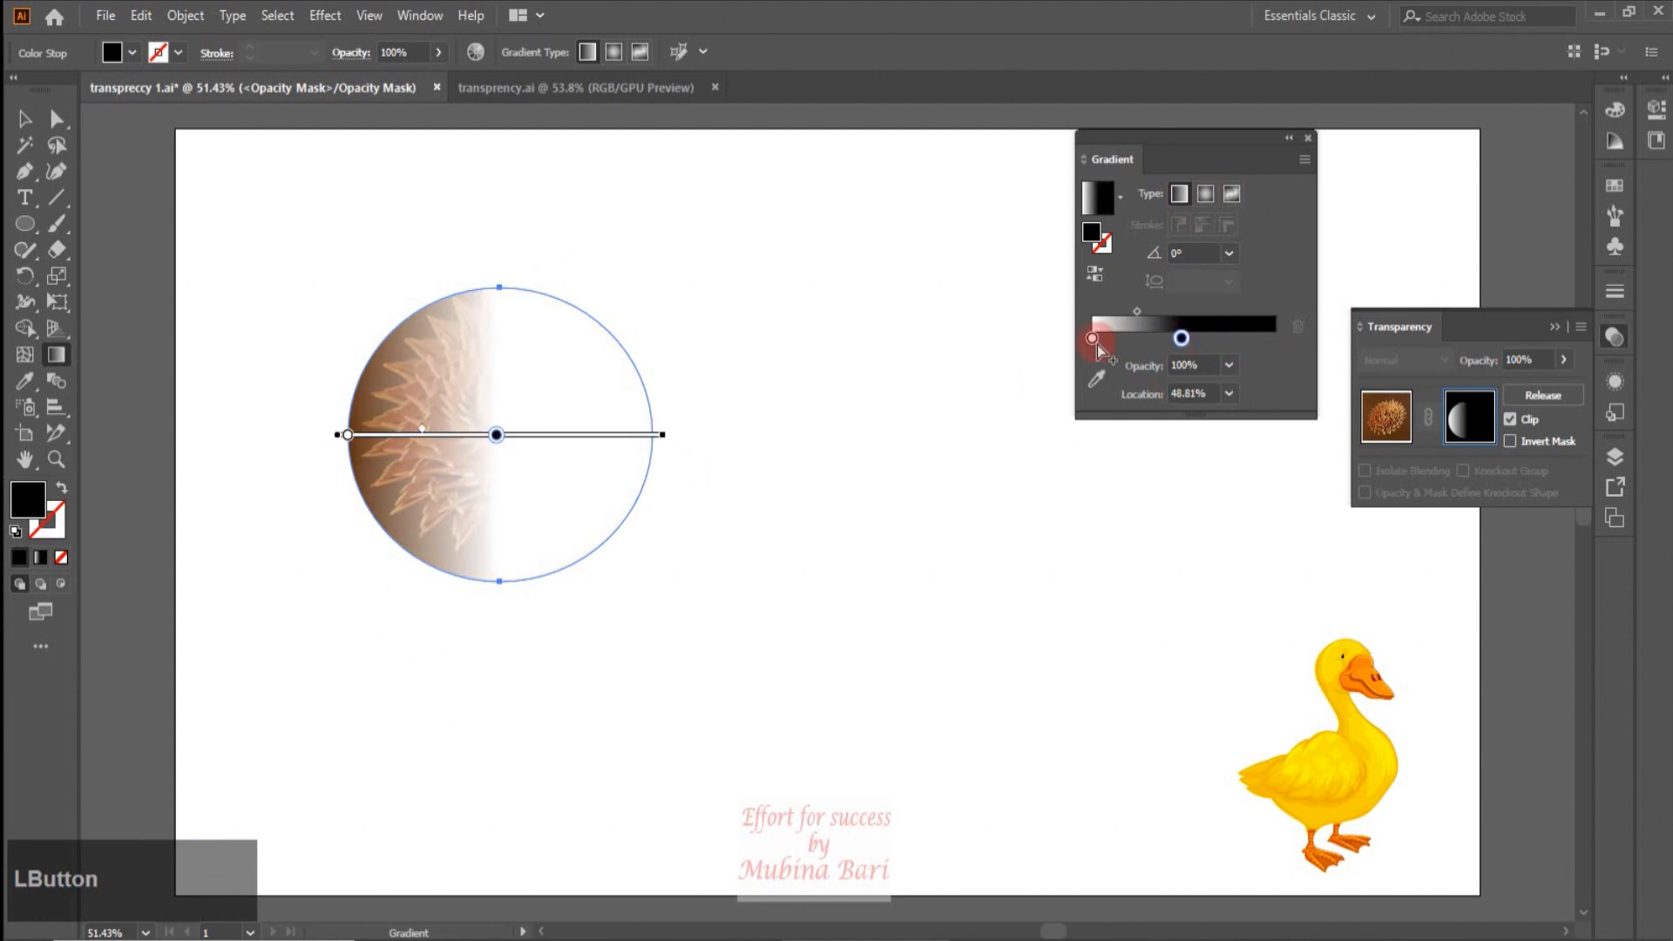
Step: Duplicate the mask gradient's white color stop to the 100% location, remove the duplicate, and move the black stop to 100%
{"action": "key", "text": "z"}
{"action": "left_click_drag", "start_coordinate": [1091, 365], "coordinate": [1279, 364]}
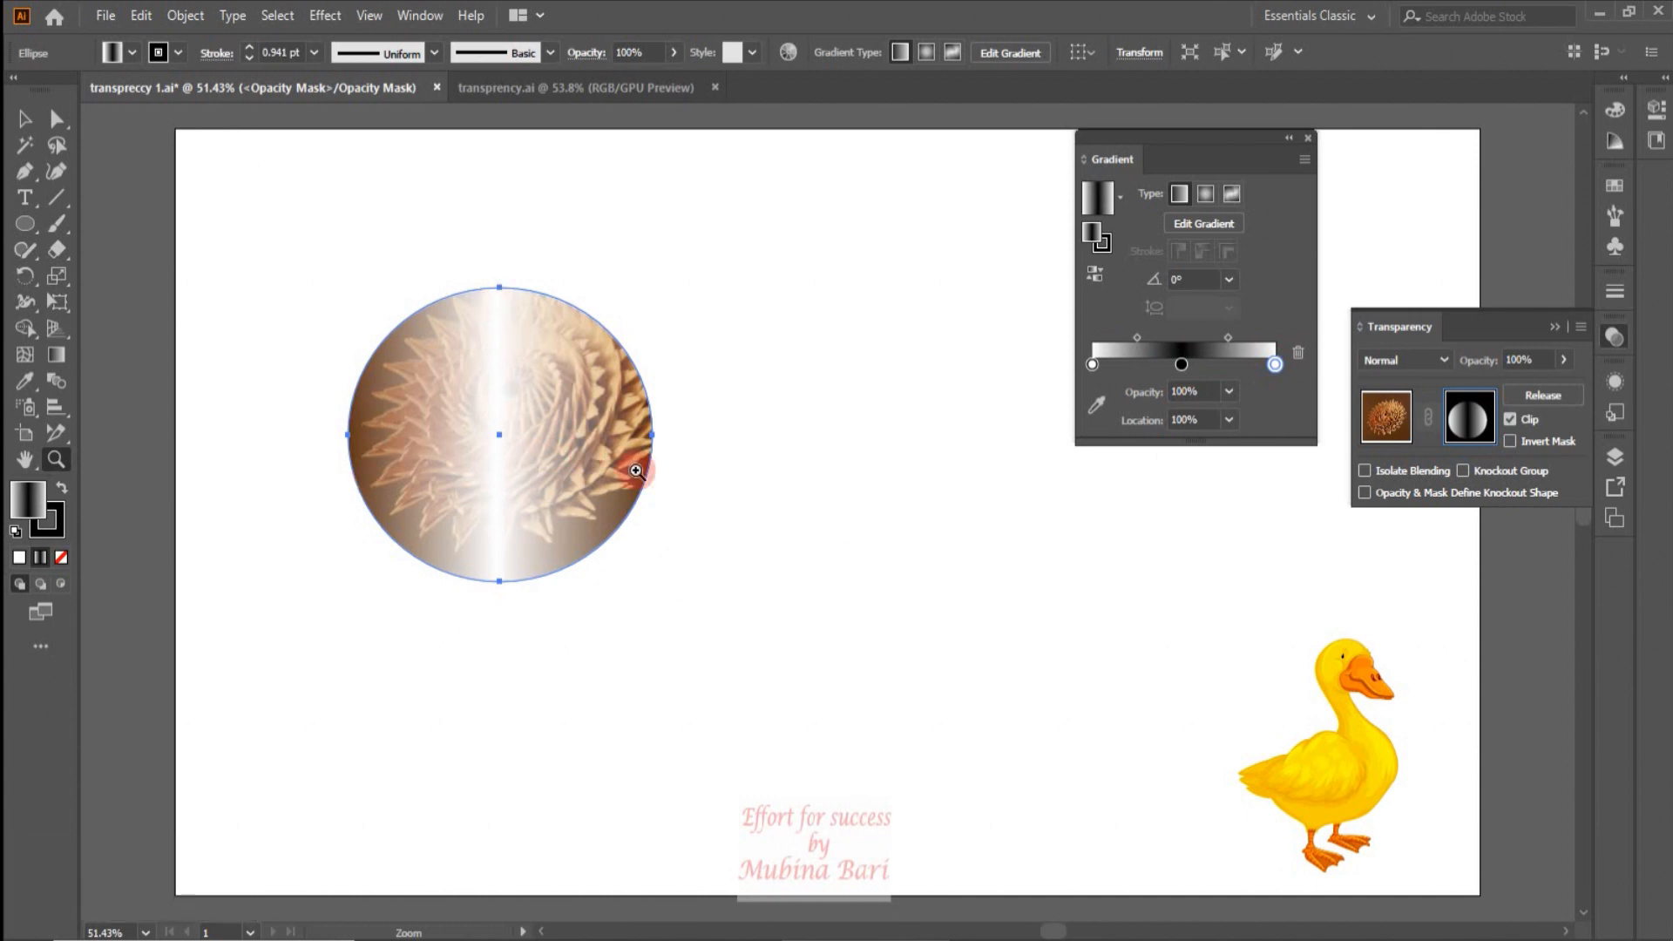
{"action": "left_click_drag", "start_coordinate": [1274, 369], "coordinate": [1283, 499]}
{"action": "left_click_drag", "start_coordinate": [1181, 366], "coordinate": [1278, 368]}
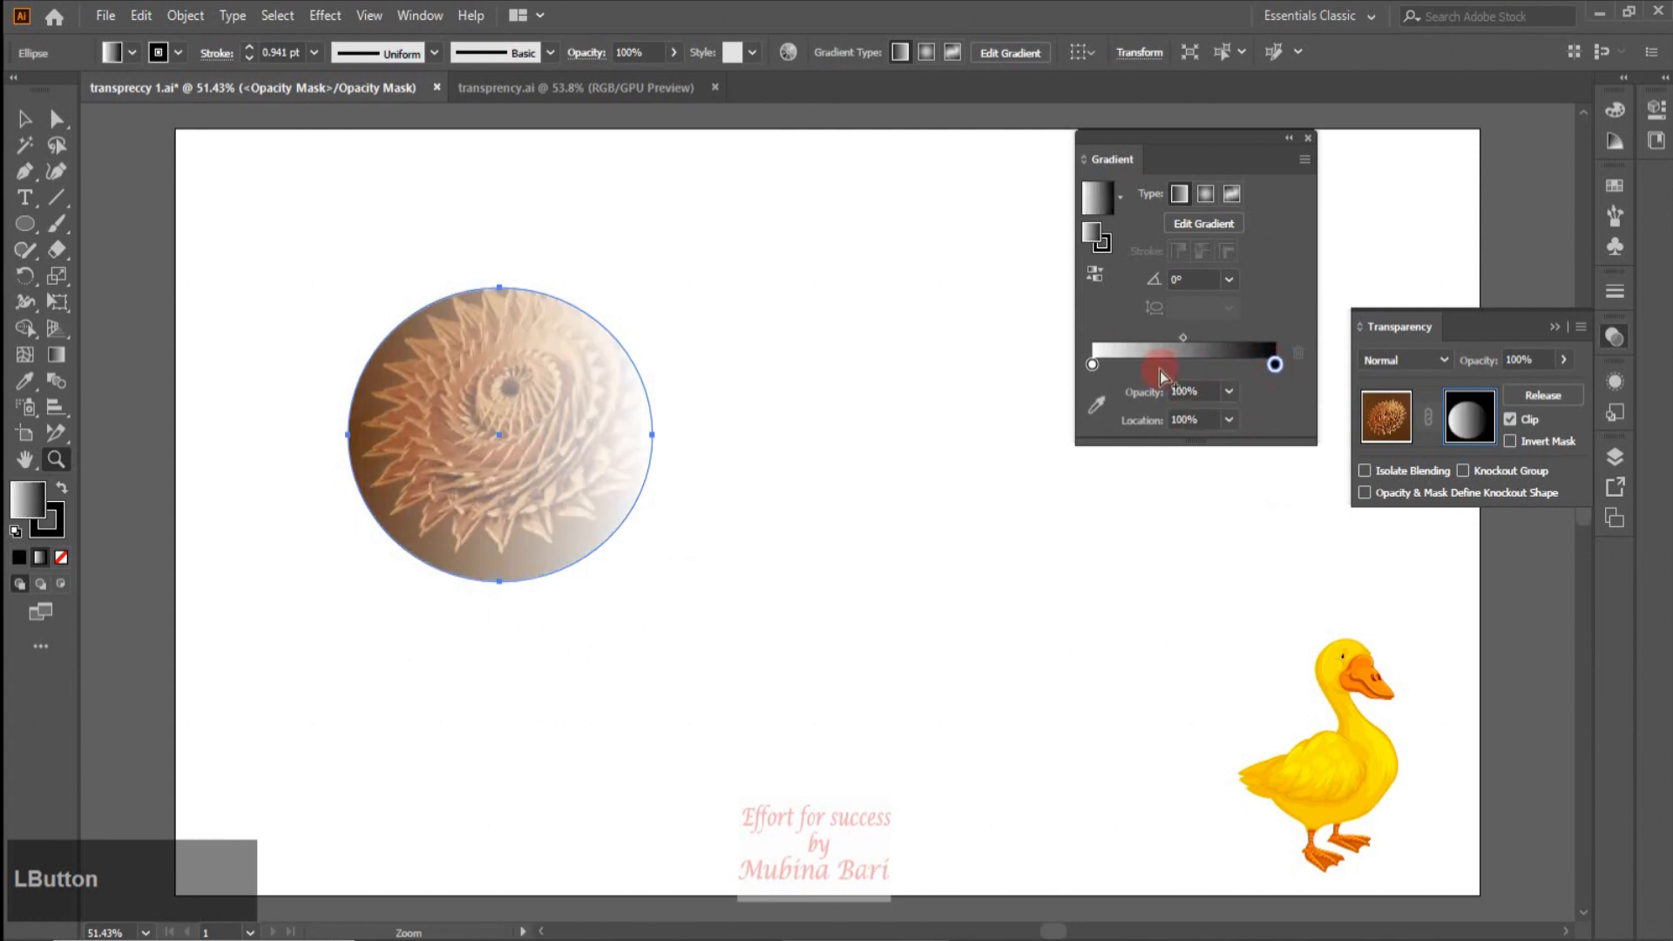
Step: Activate the Gradient tool on the mask ellipse, and turn Invert Mask on and off again
{"action": "left_click", "coordinate": [55, 354]}
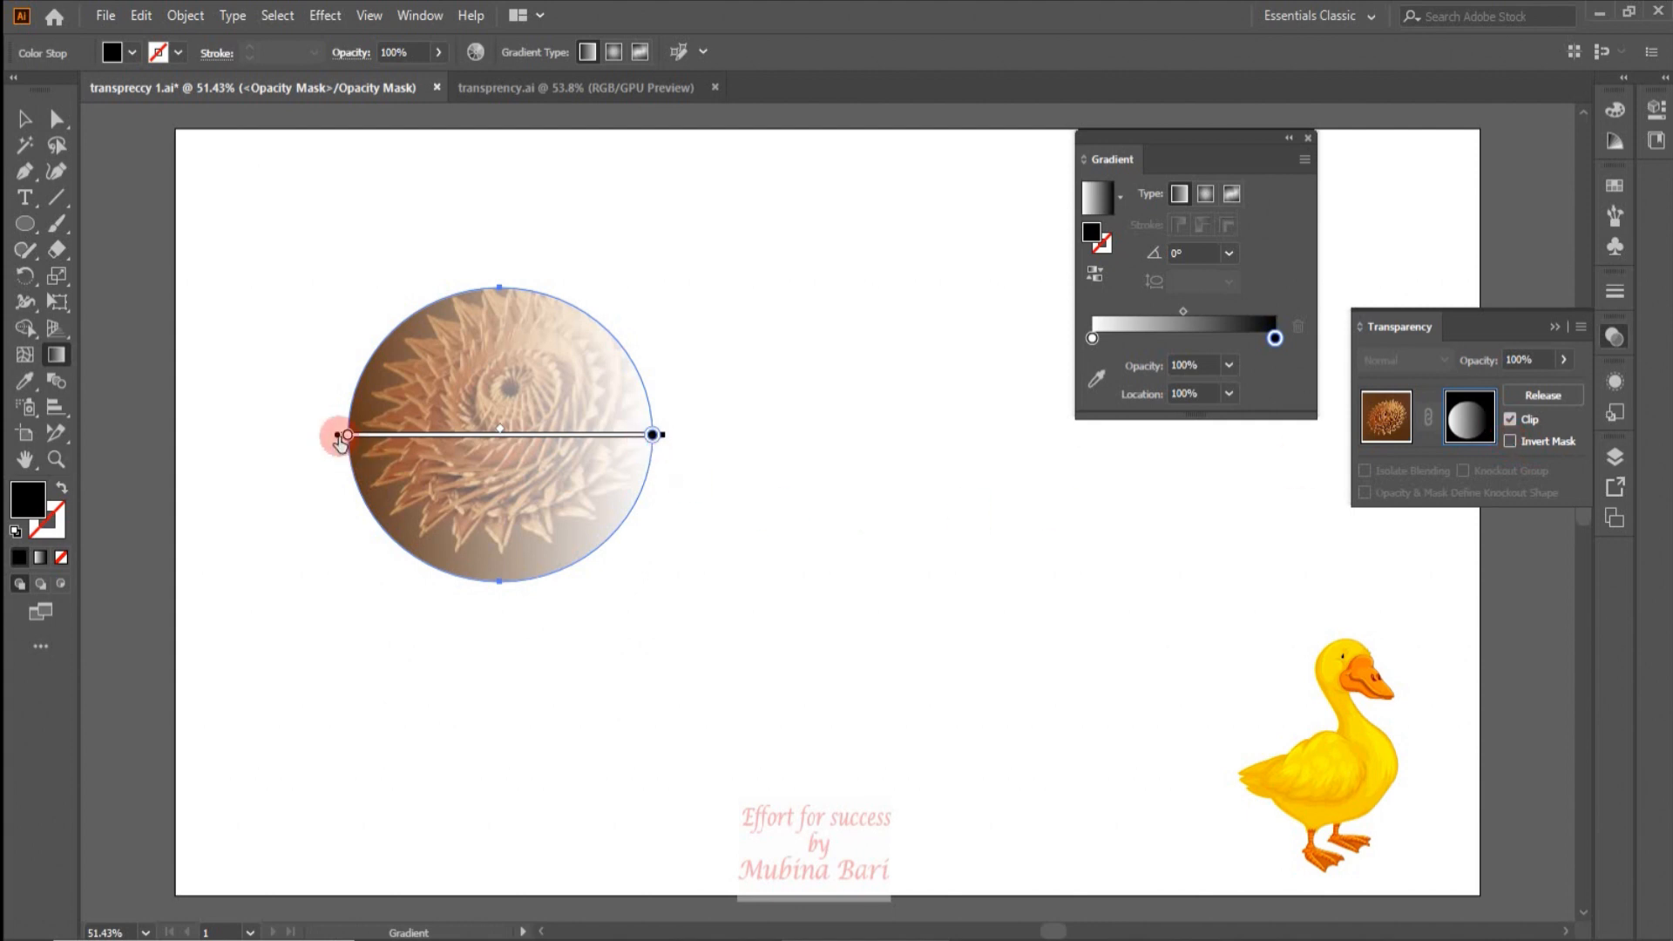
{"action": "left_click", "coordinate": [664, 437]}
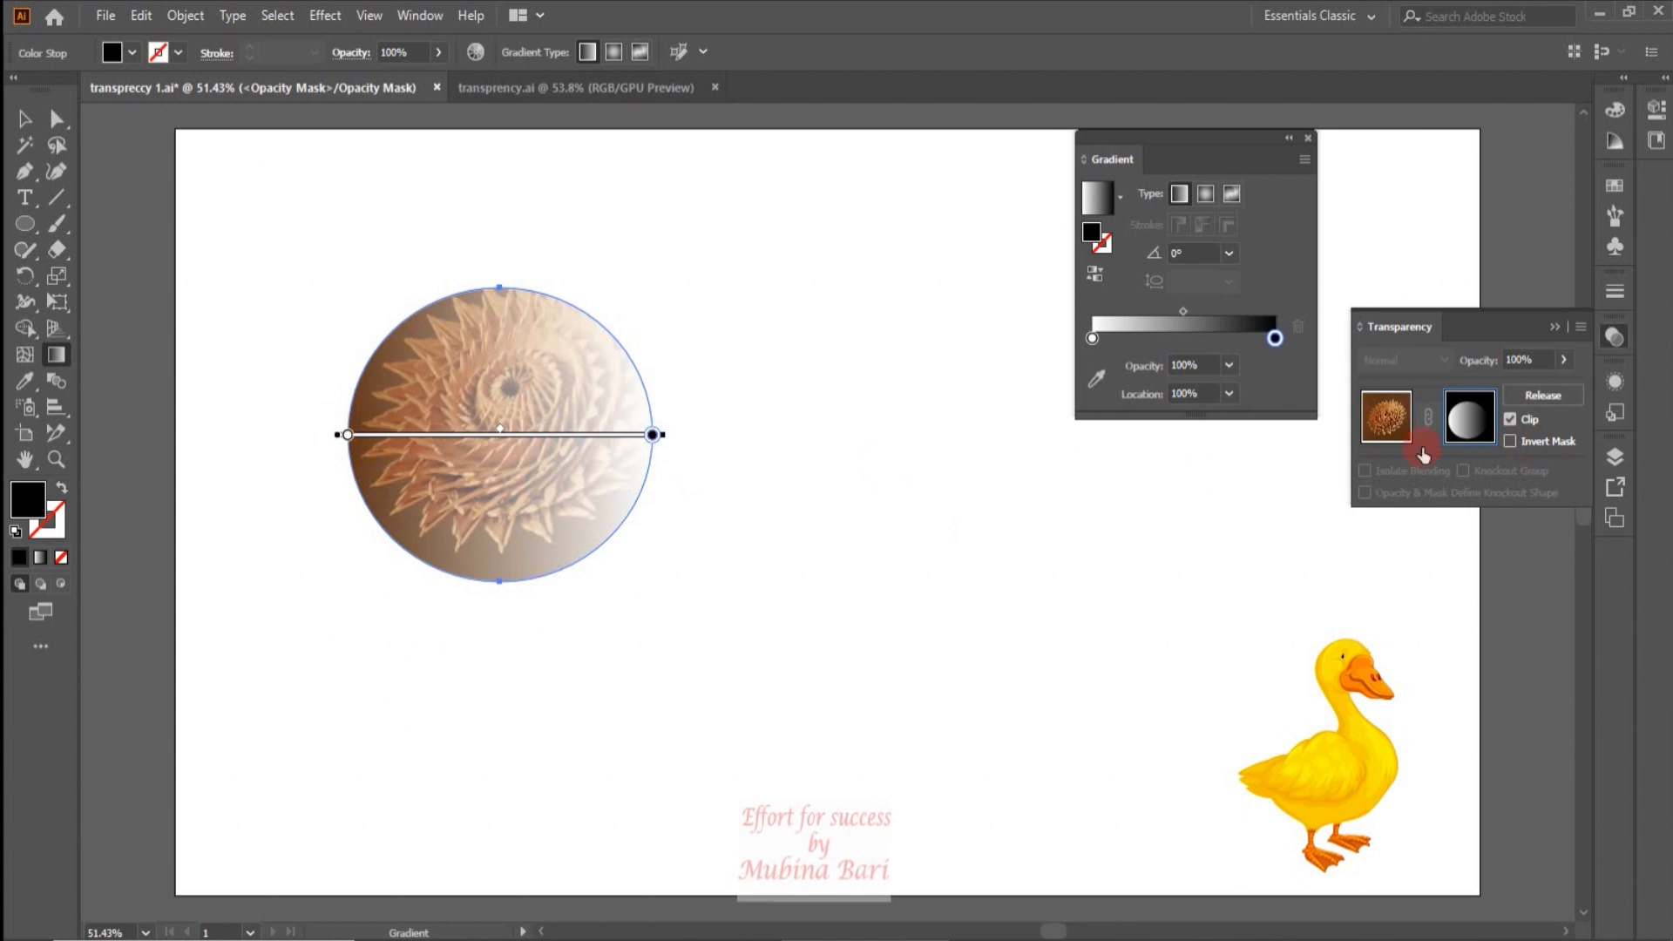
{"action": "left_click", "coordinate": [1509, 441]}
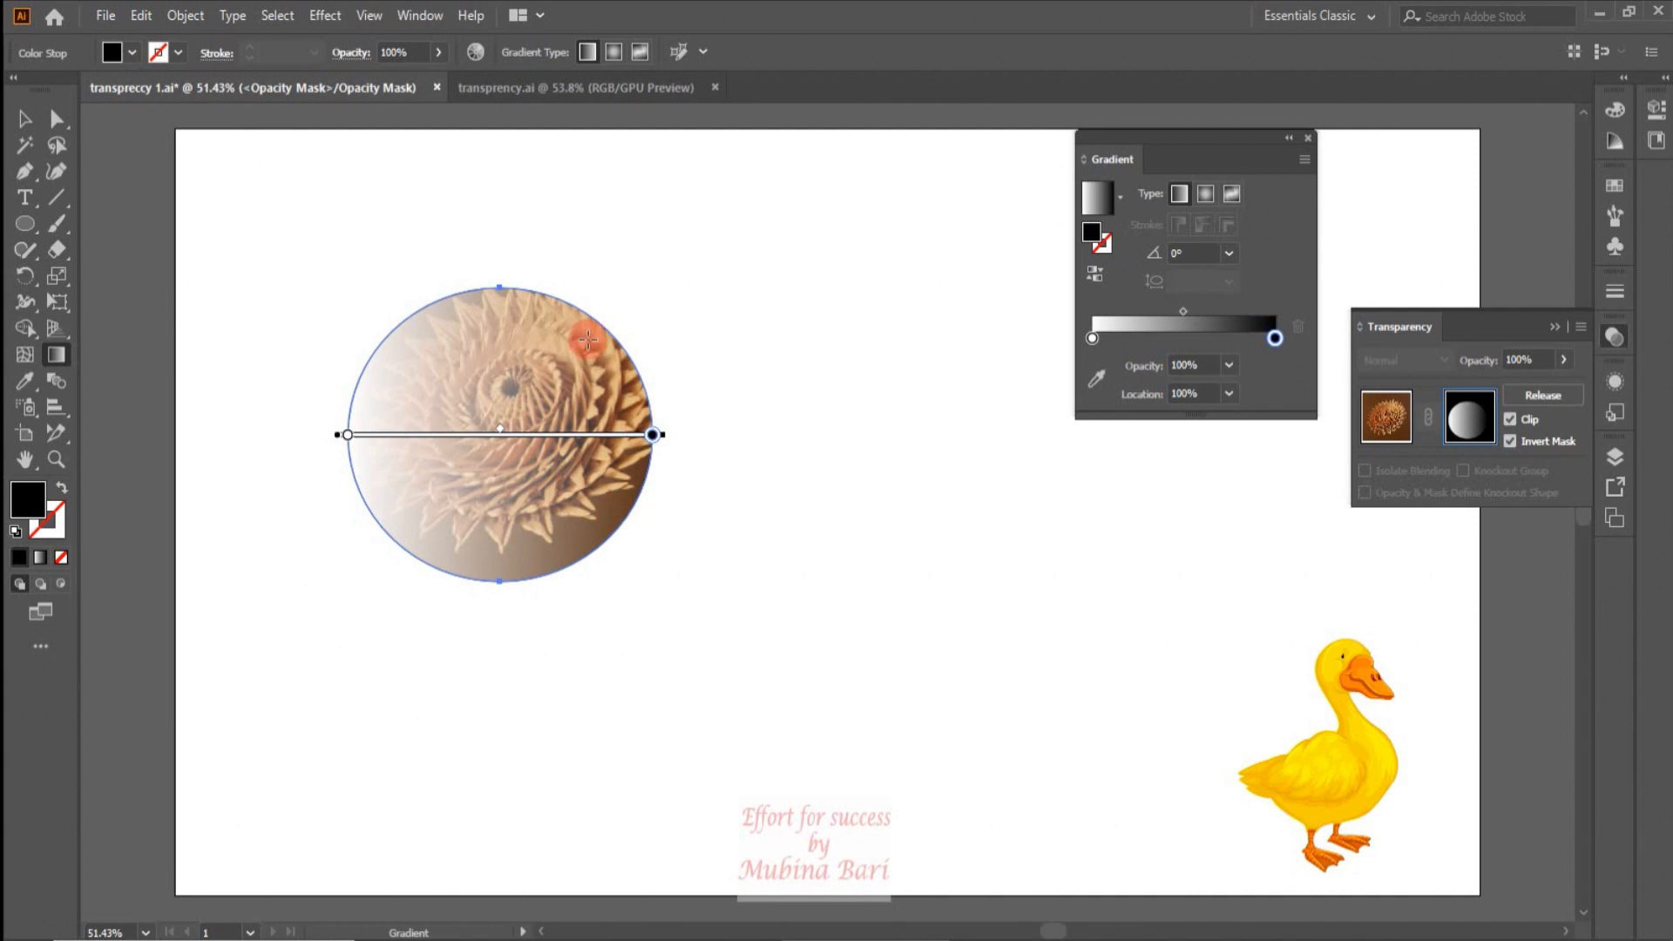
{"action": "left_click", "coordinate": [1508, 443]}
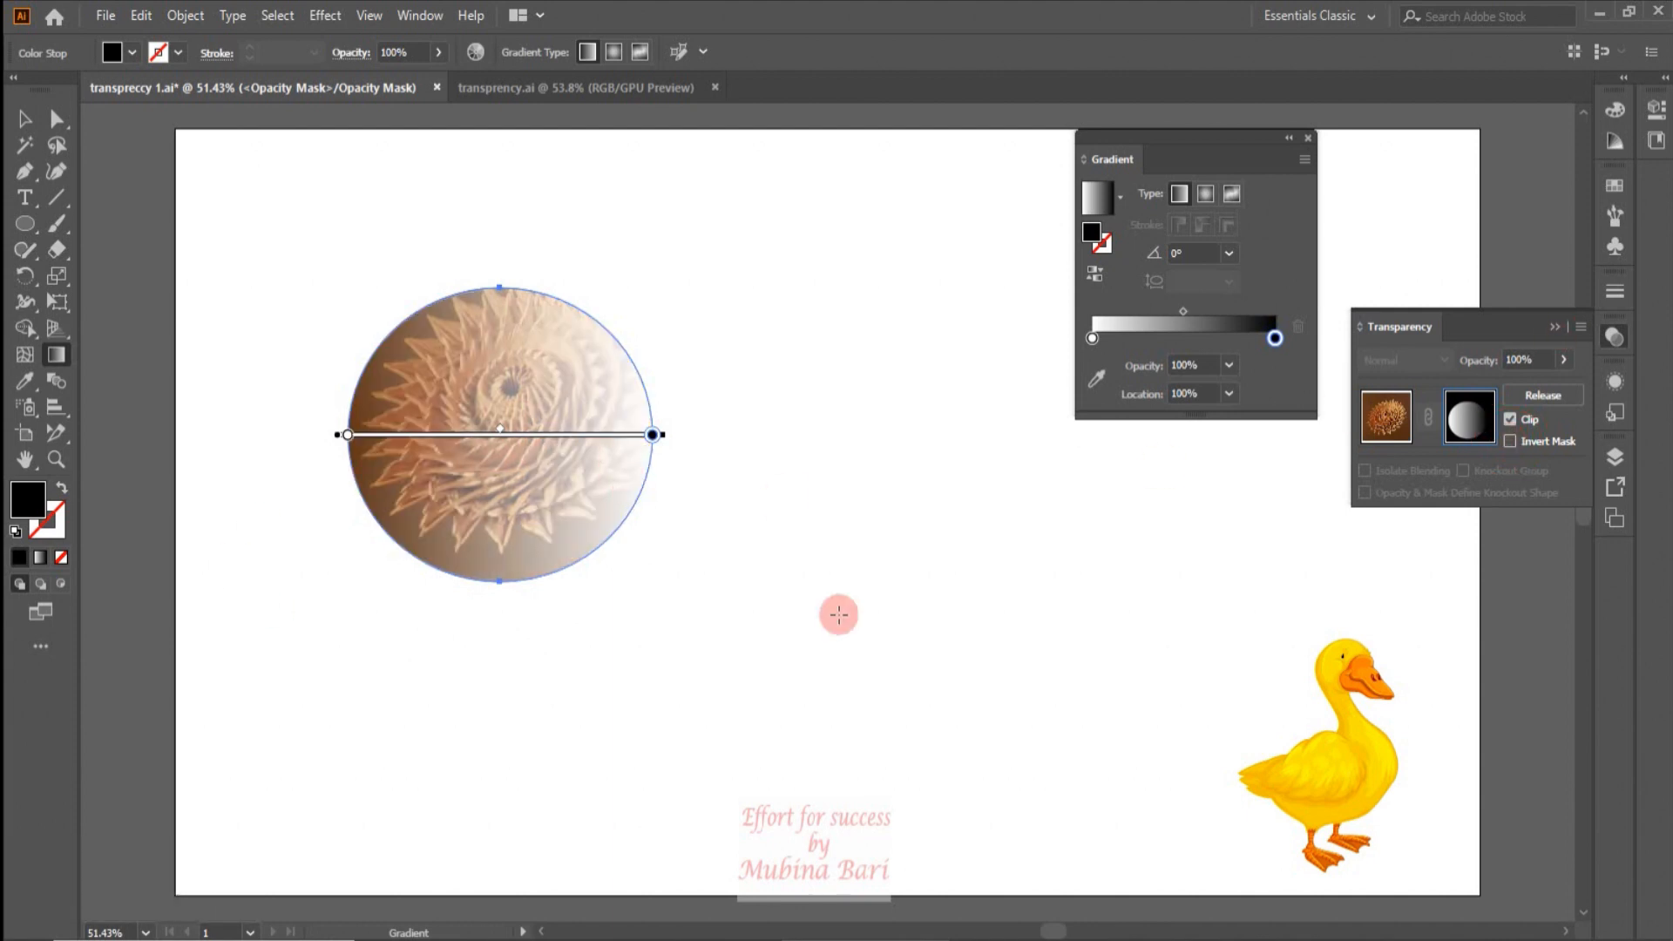
Step: Undo the recent edits back to the separate photo and gradient ellipse without an opacity mask
{"action": "key", "text": "ctrl"}
{"action": "key", "text": "ctrl+z"}
{"action": "key", "text": "ctrl+z"}
{"action": "key", "text": "ctrl+z"}
{"action": "key", "text": "ctrl+z"}
{"action": "key", "text": "ctrl+z"}
{"action": "key", "text": "ctrl+z"}
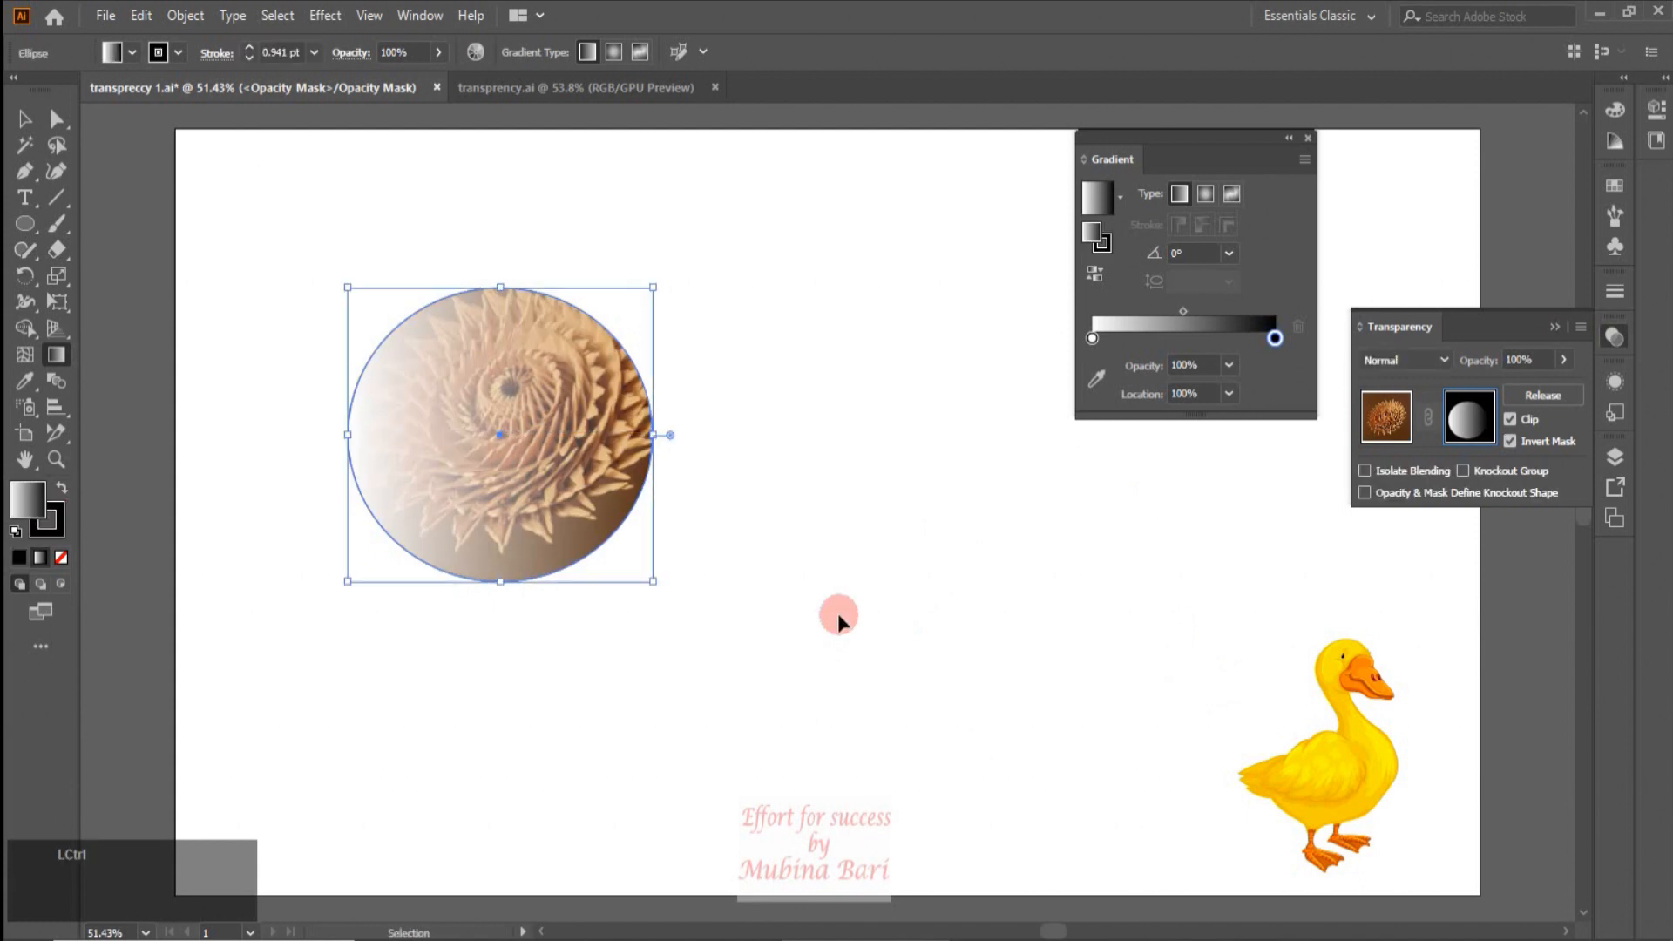
Step: Hide the thumbnails in the transparency settings, show them again, and bring back the blending and knockout options
{"action": "left_click_drag", "start_coordinate": [310, 430], "coordinate": [486, 587]}
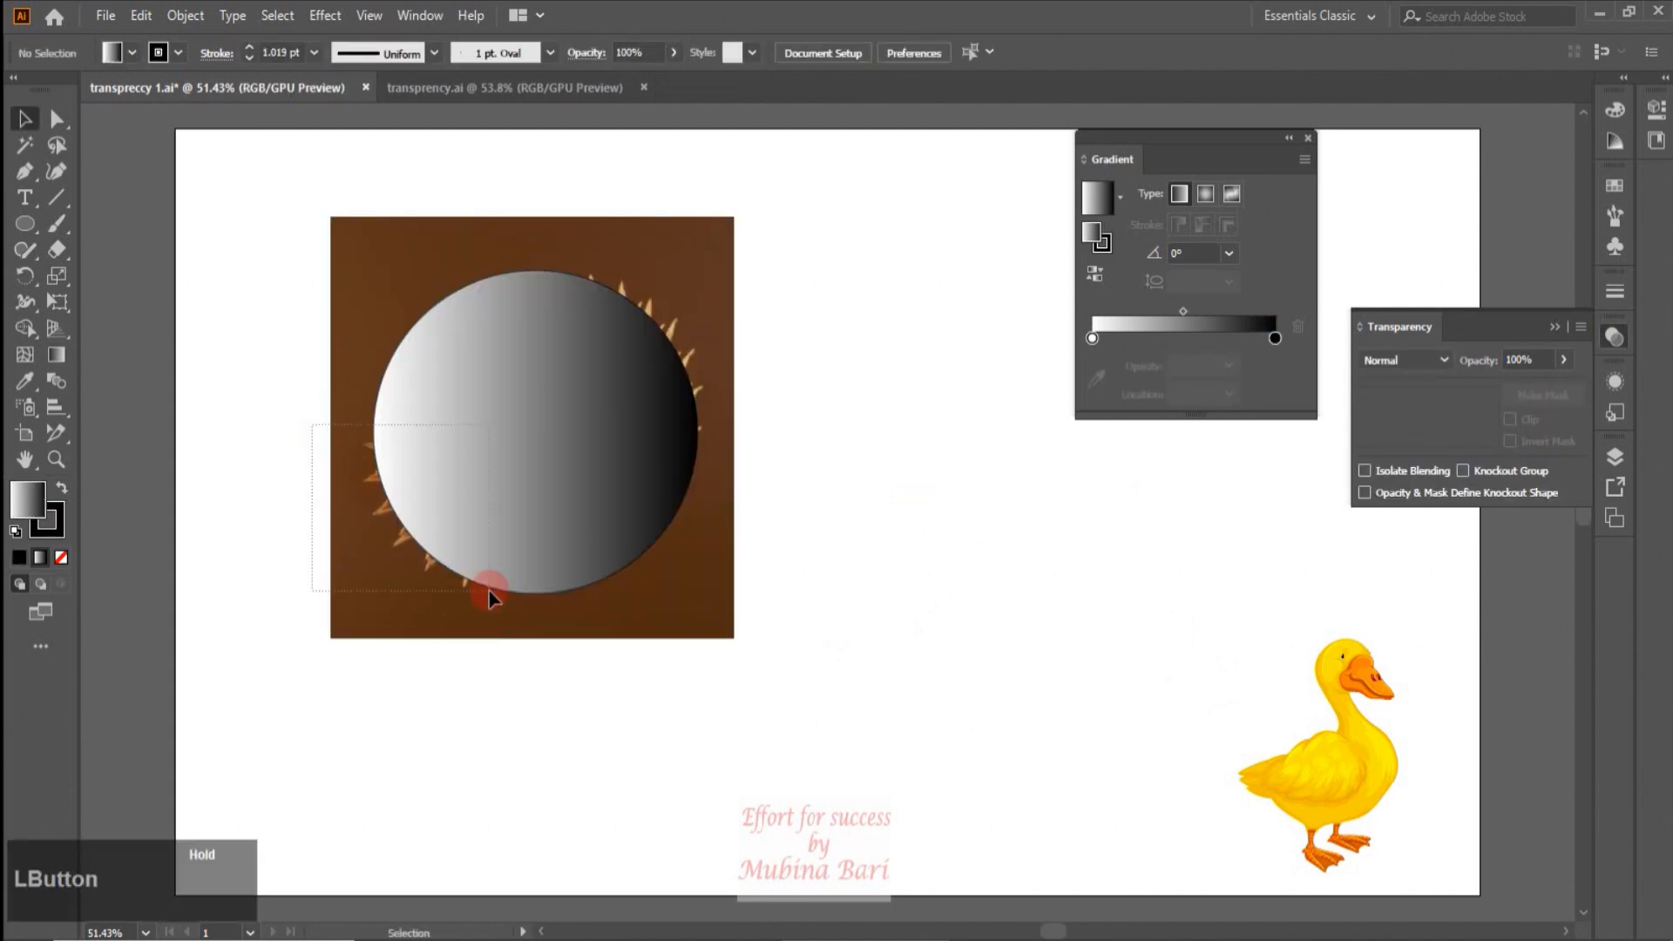
{"action": "left_click", "coordinate": [1582, 329]}
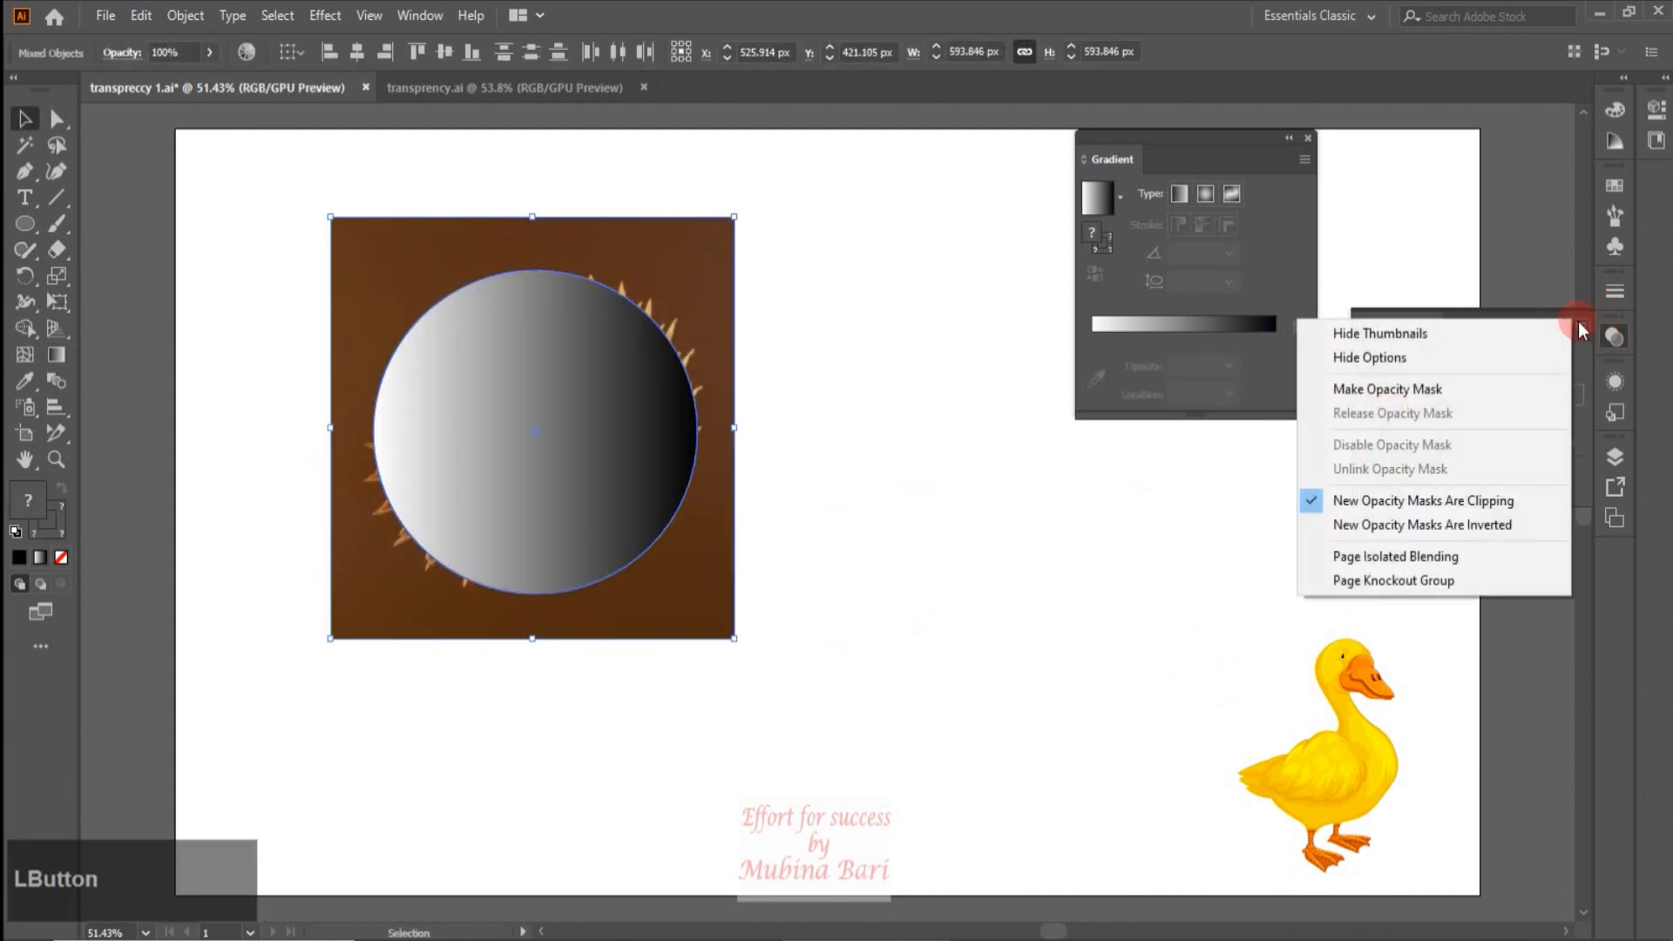
{"action": "left_click", "coordinate": [1381, 338]}
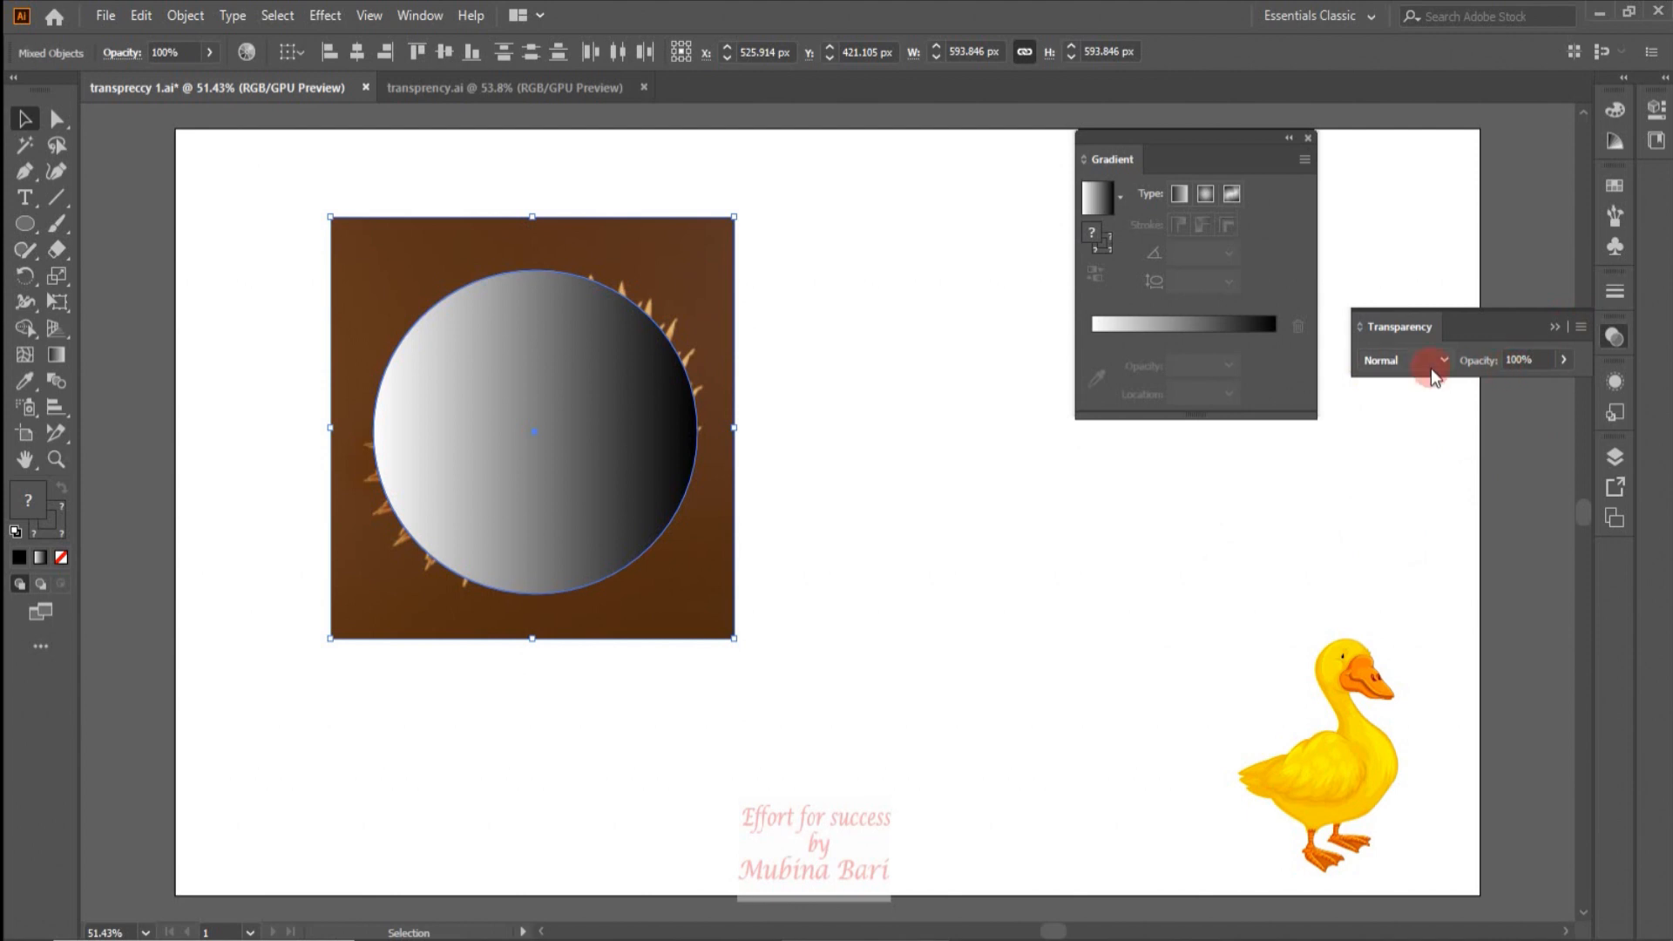
{"action": "left_click", "coordinate": [1578, 327]}
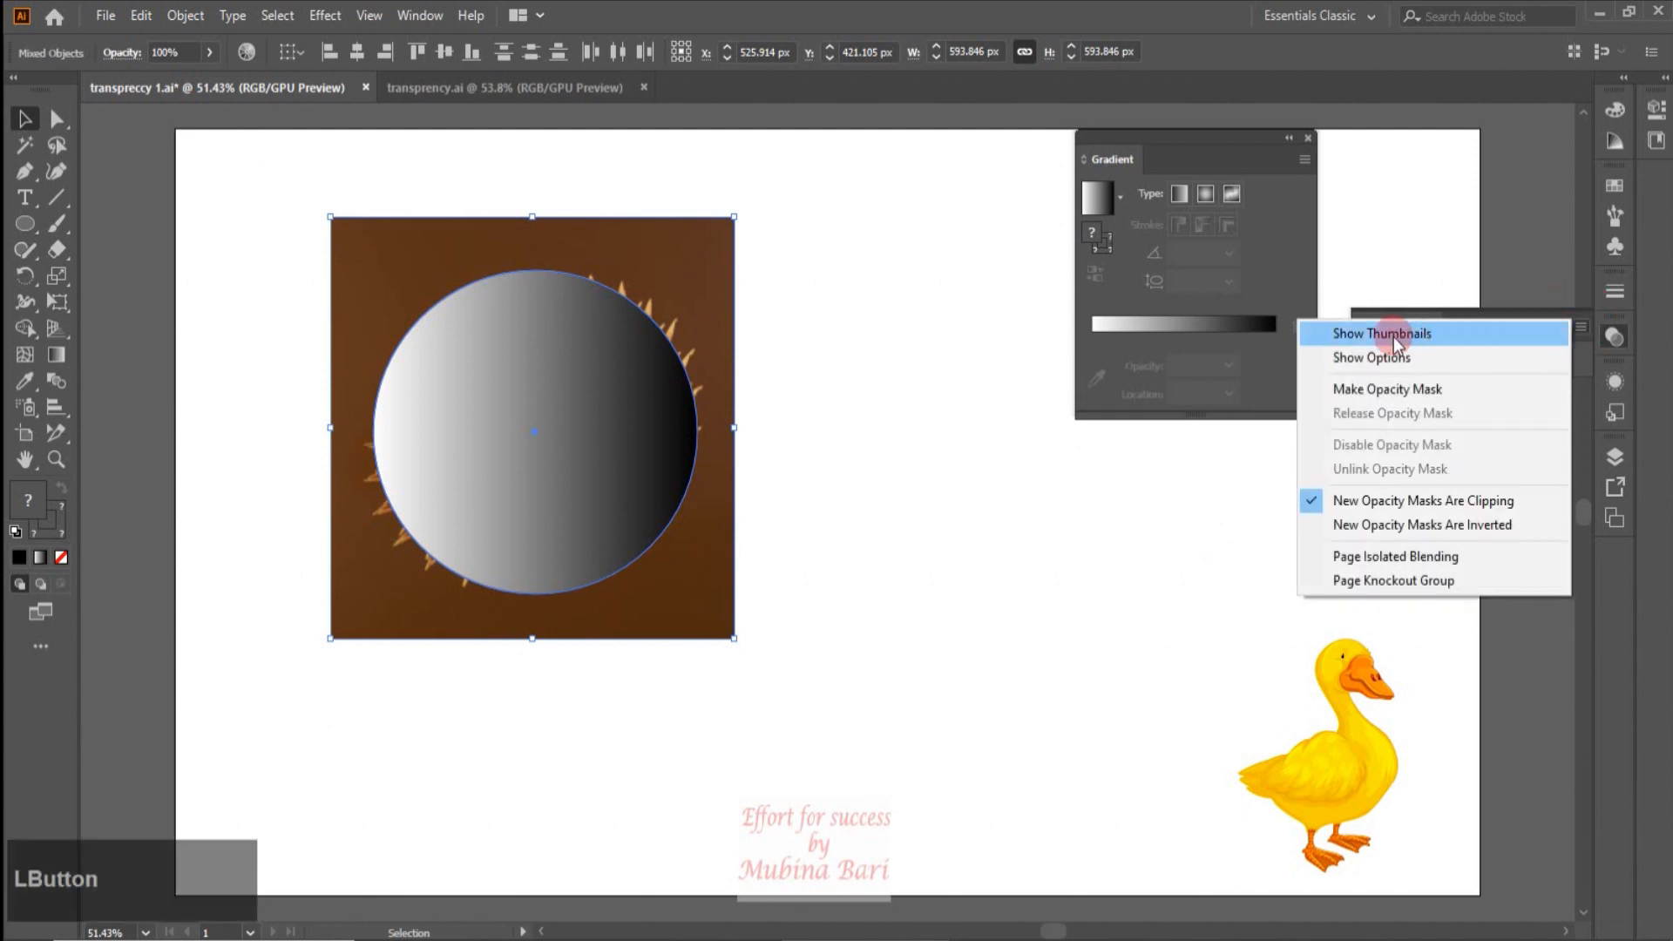
{"action": "left_click", "coordinate": [1393, 336]}
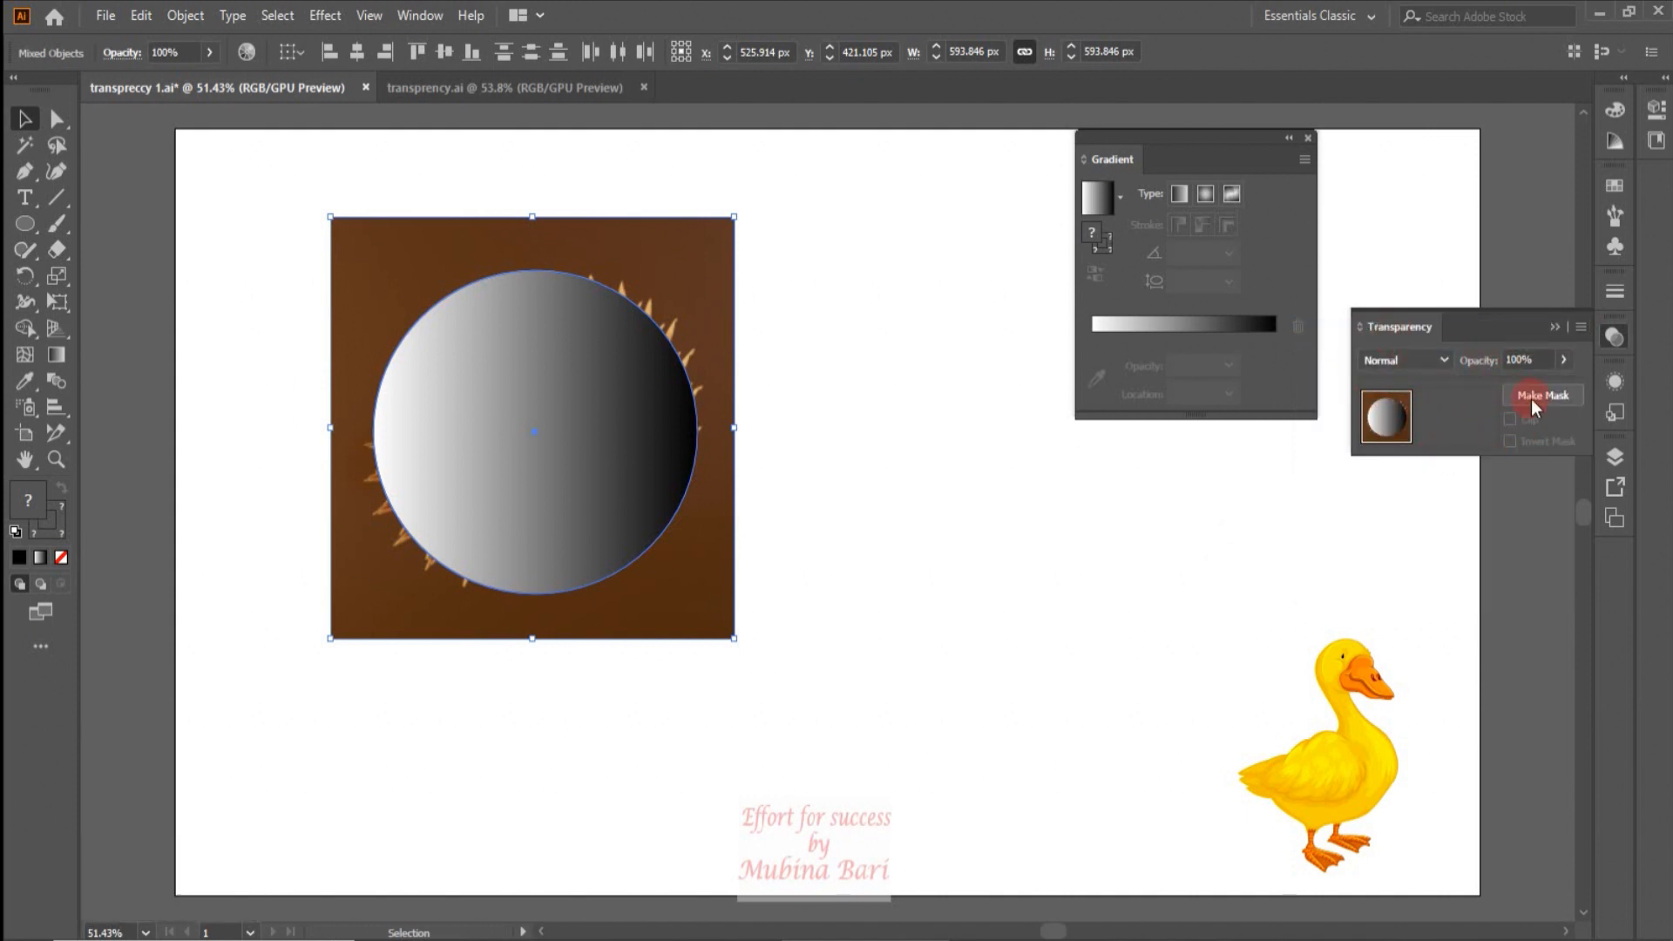
{"action": "left_click", "coordinate": [1300, 451]}
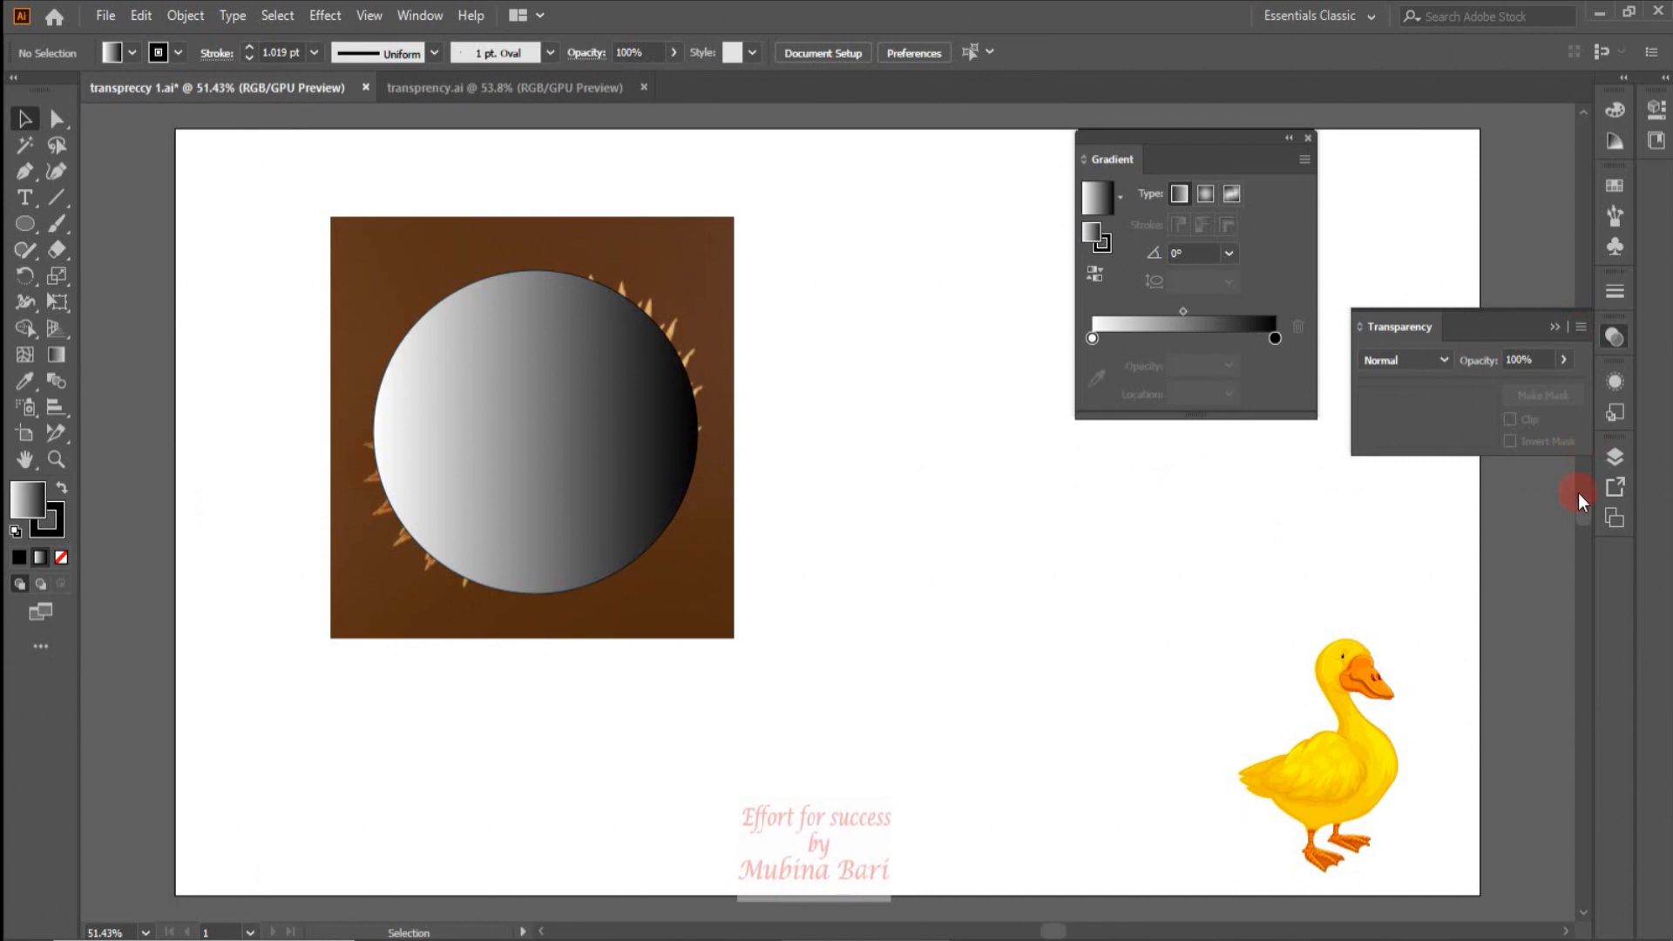
{"action": "left_click", "coordinate": [1582, 326]}
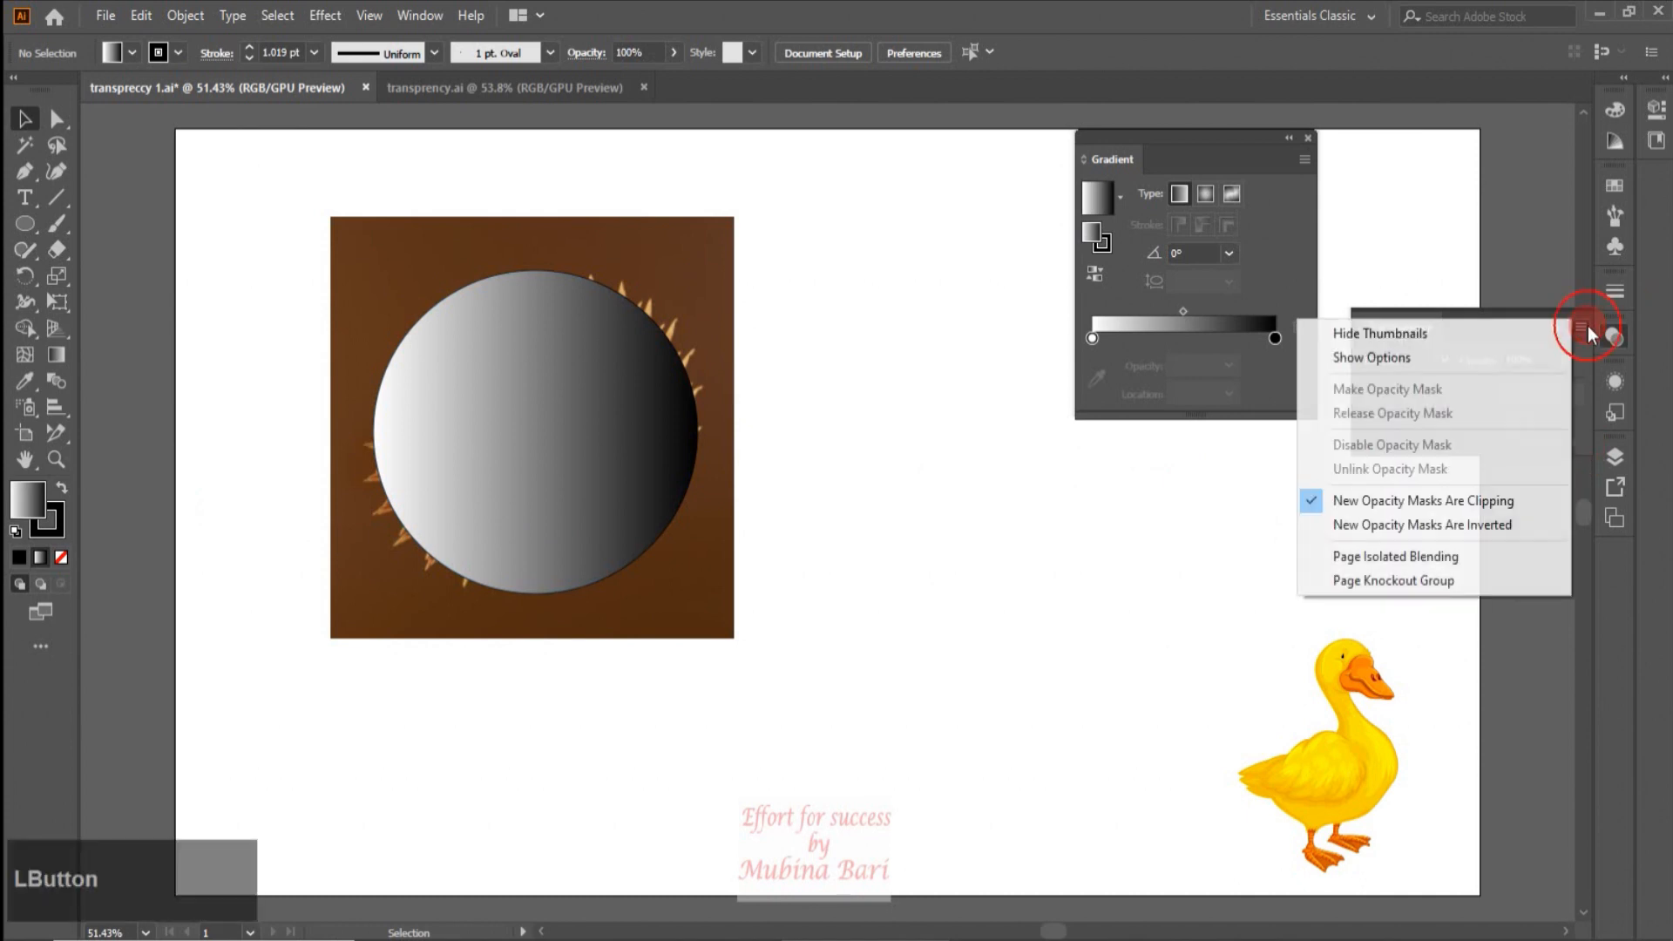
{"action": "left_click", "coordinate": [1430, 359]}
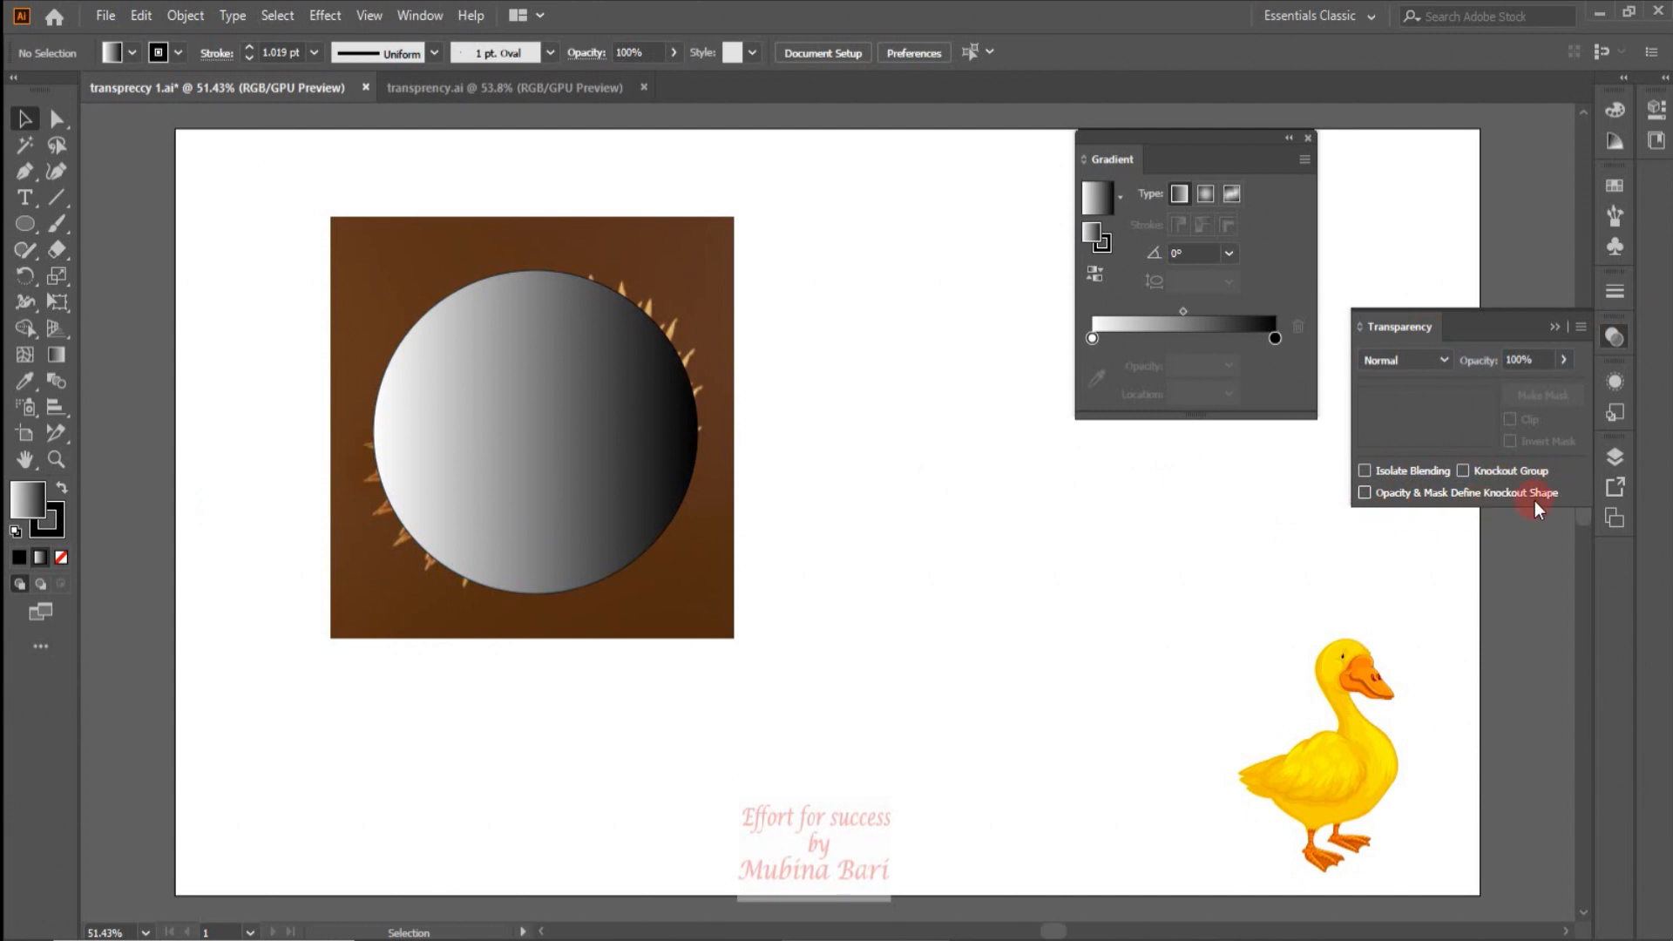
{"action": "left_click", "coordinate": [1577, 328]}
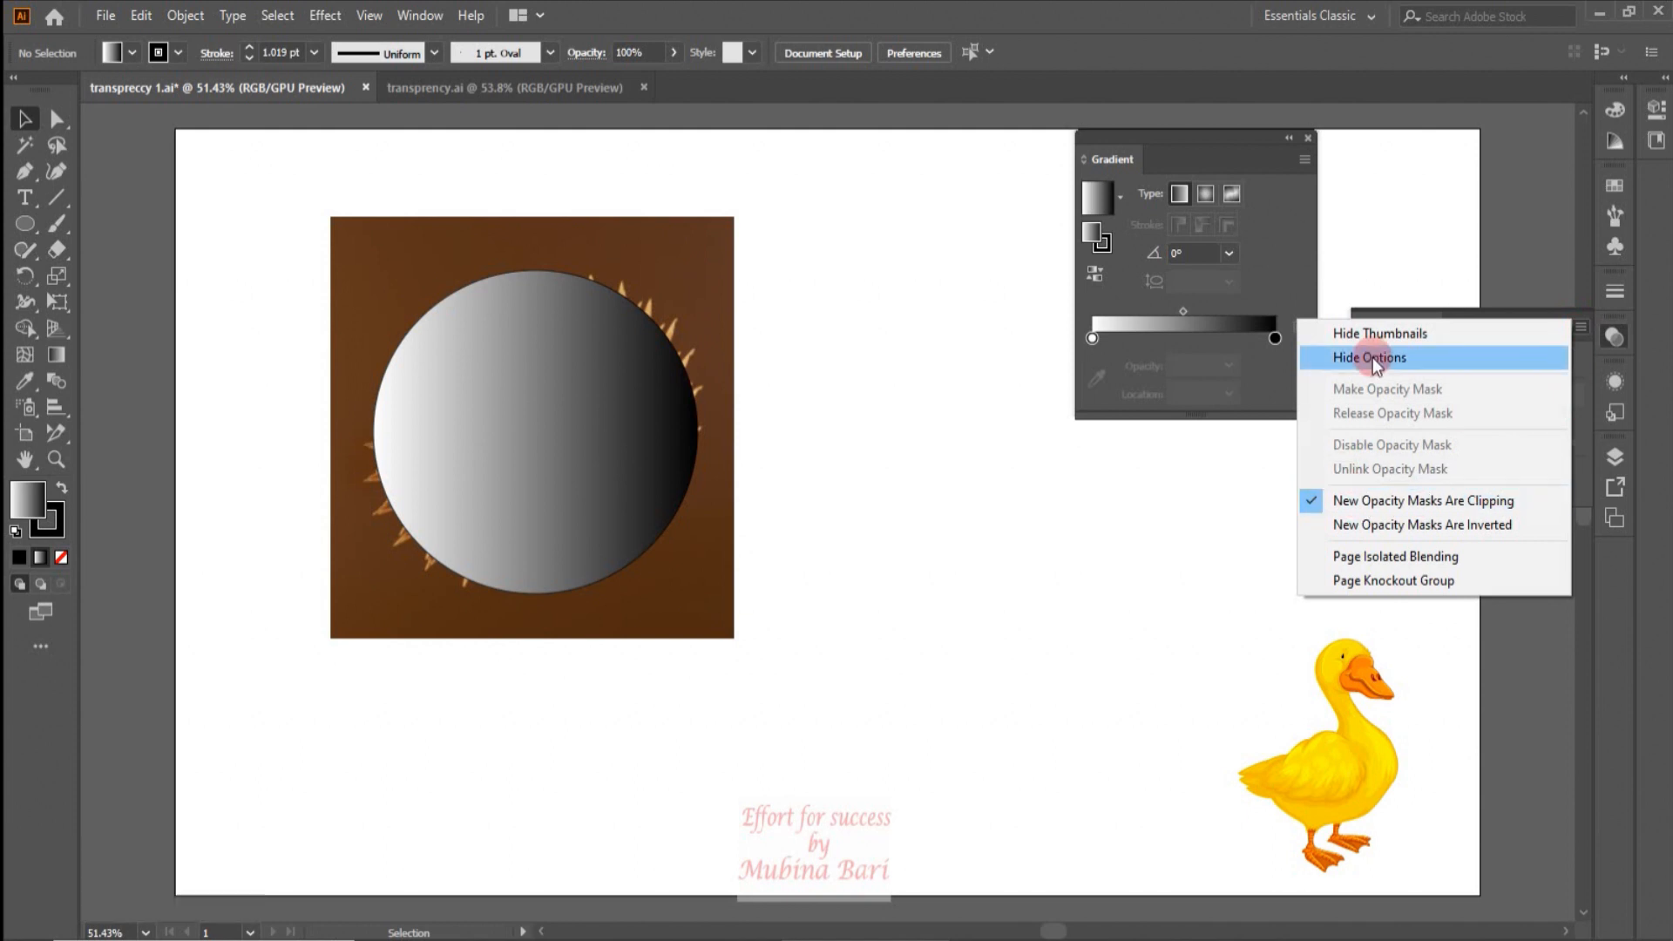
{"action": "left_click", "coordinate": [1180, 517]}
Step: Select the photo together with the gradient ellipse and make an opacity mask from them
{"action": "left_click", "coordinate": [396, 618]}
{"action": "left_click_drag", "start_coordinate": [290, 408], "coordinate": [568, 616]}
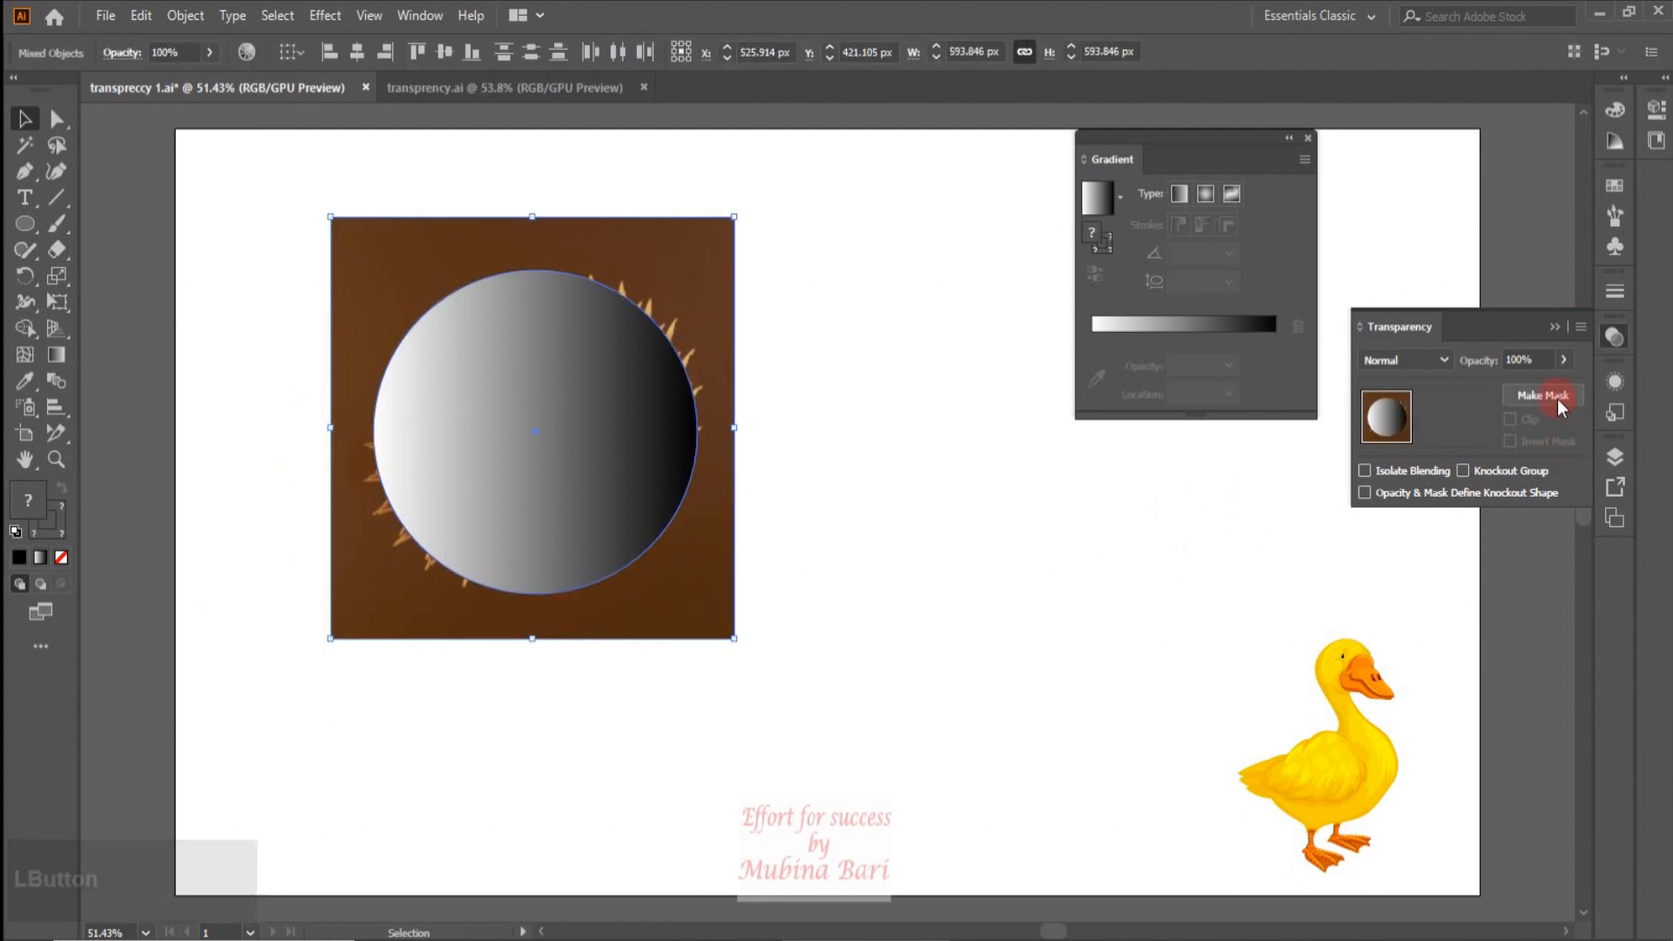
{"action": "left_click", "coordinate": [1579, 329]}
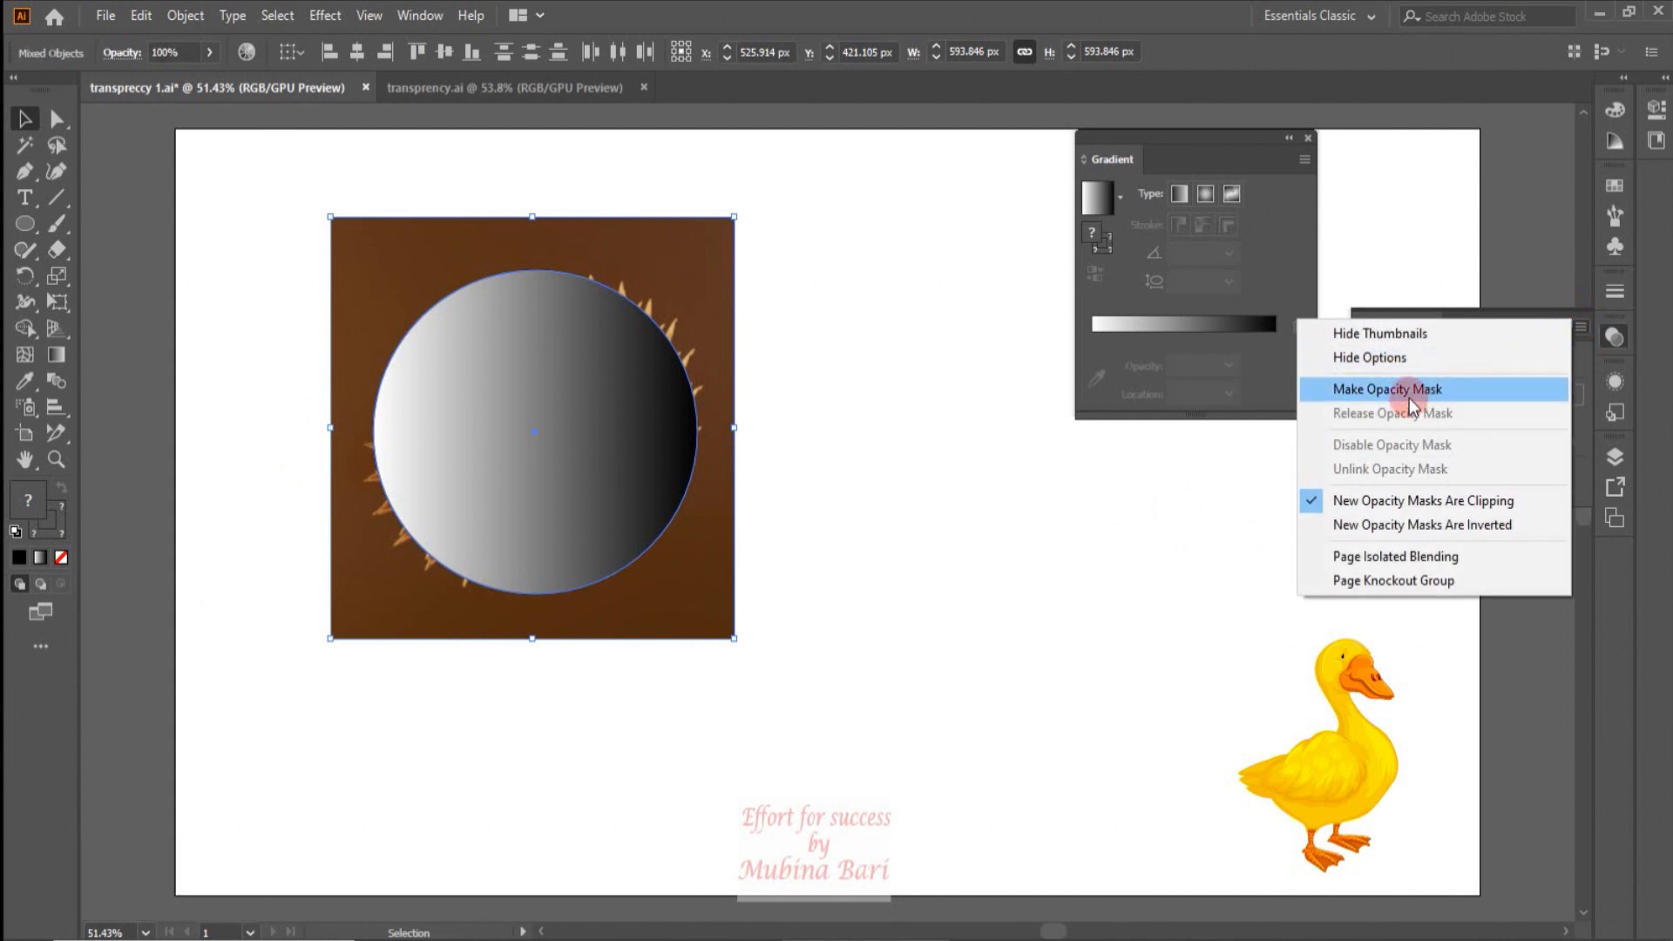
{"action": "left_click", "coordinate": [1408, 397]}
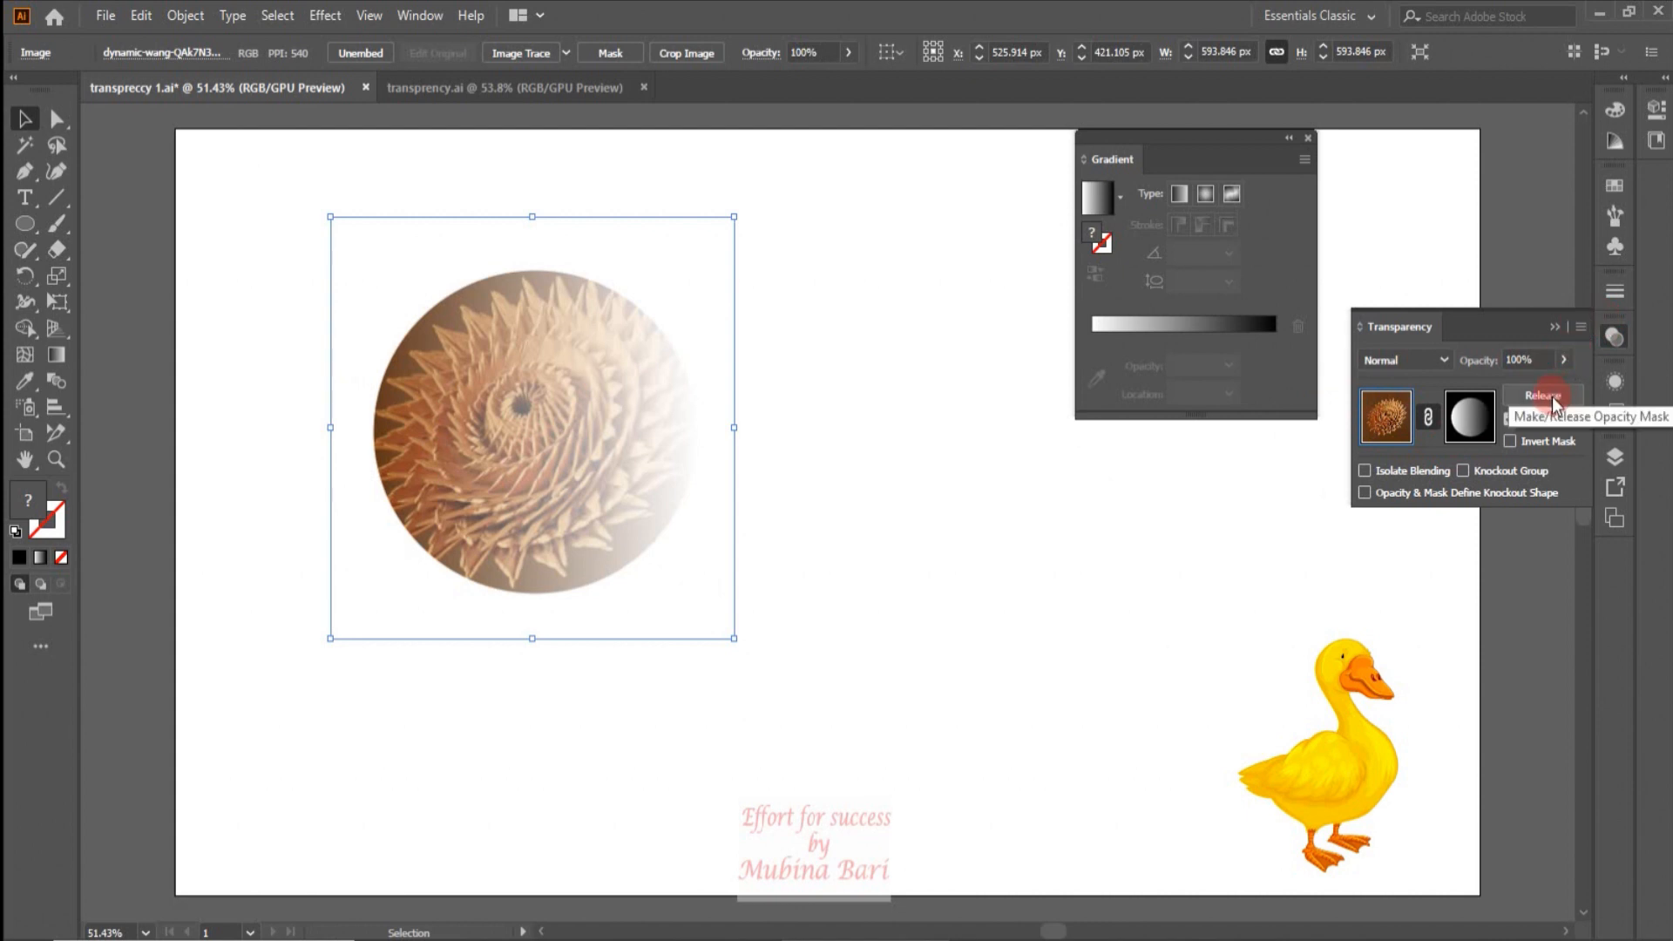
Step: Release the photo's opacity mask and make it again from the same two objects
{"action": "left_click", "coordinate": [1578, 324]}
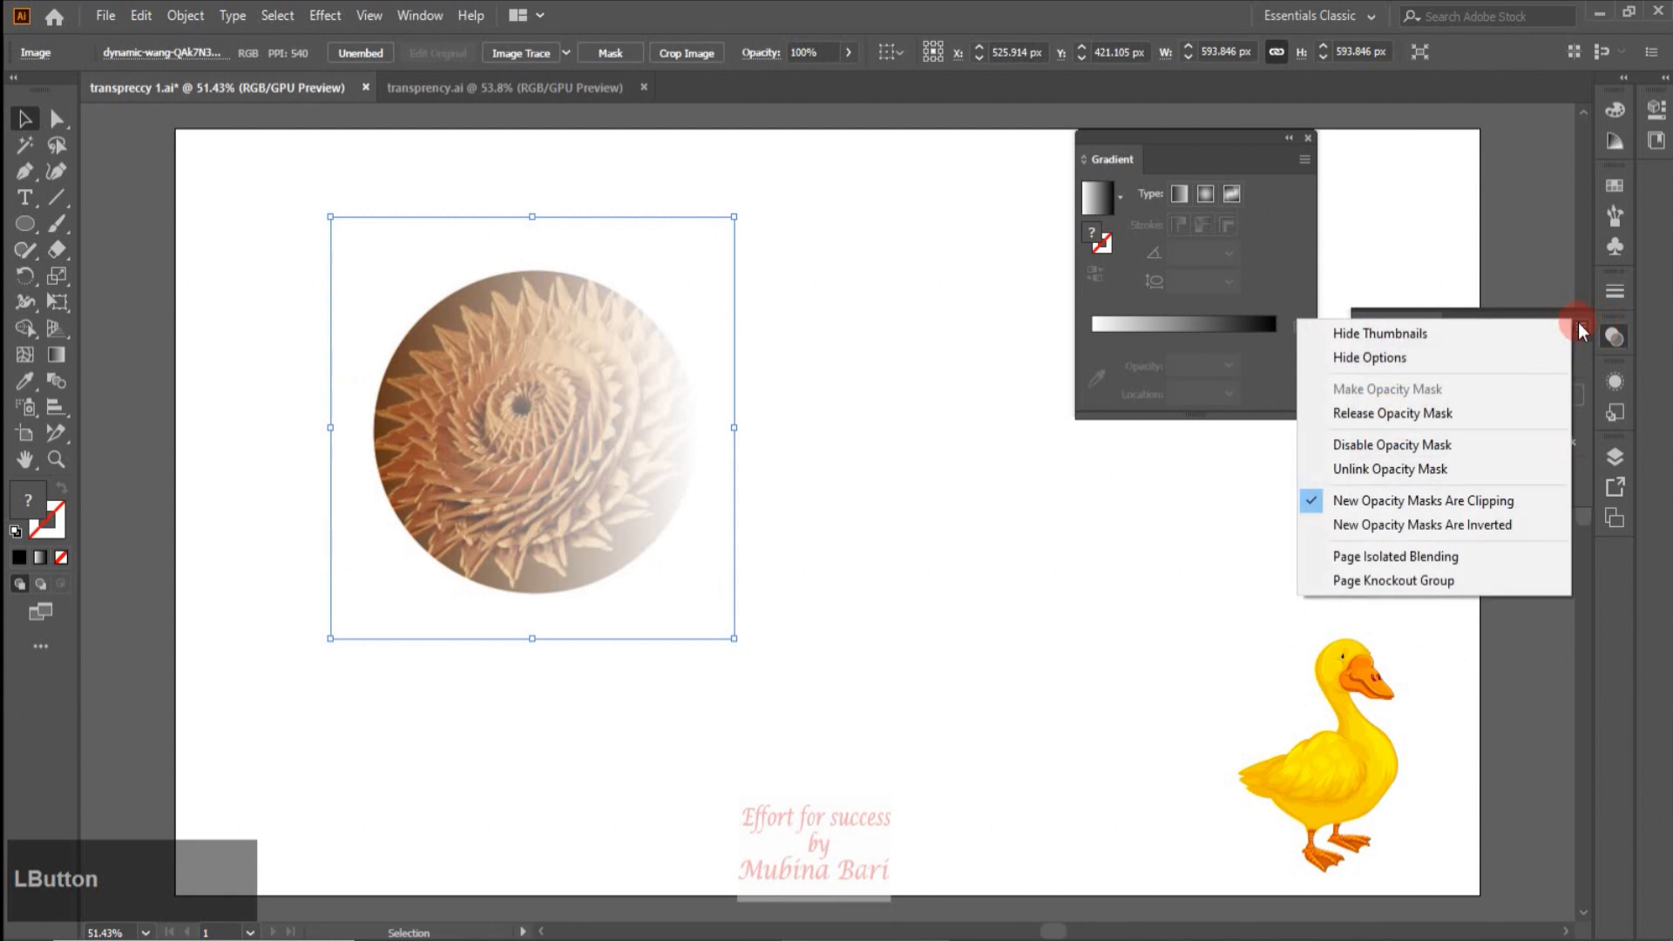
{"action": "left_click", "coordinate": [1422, 414]}
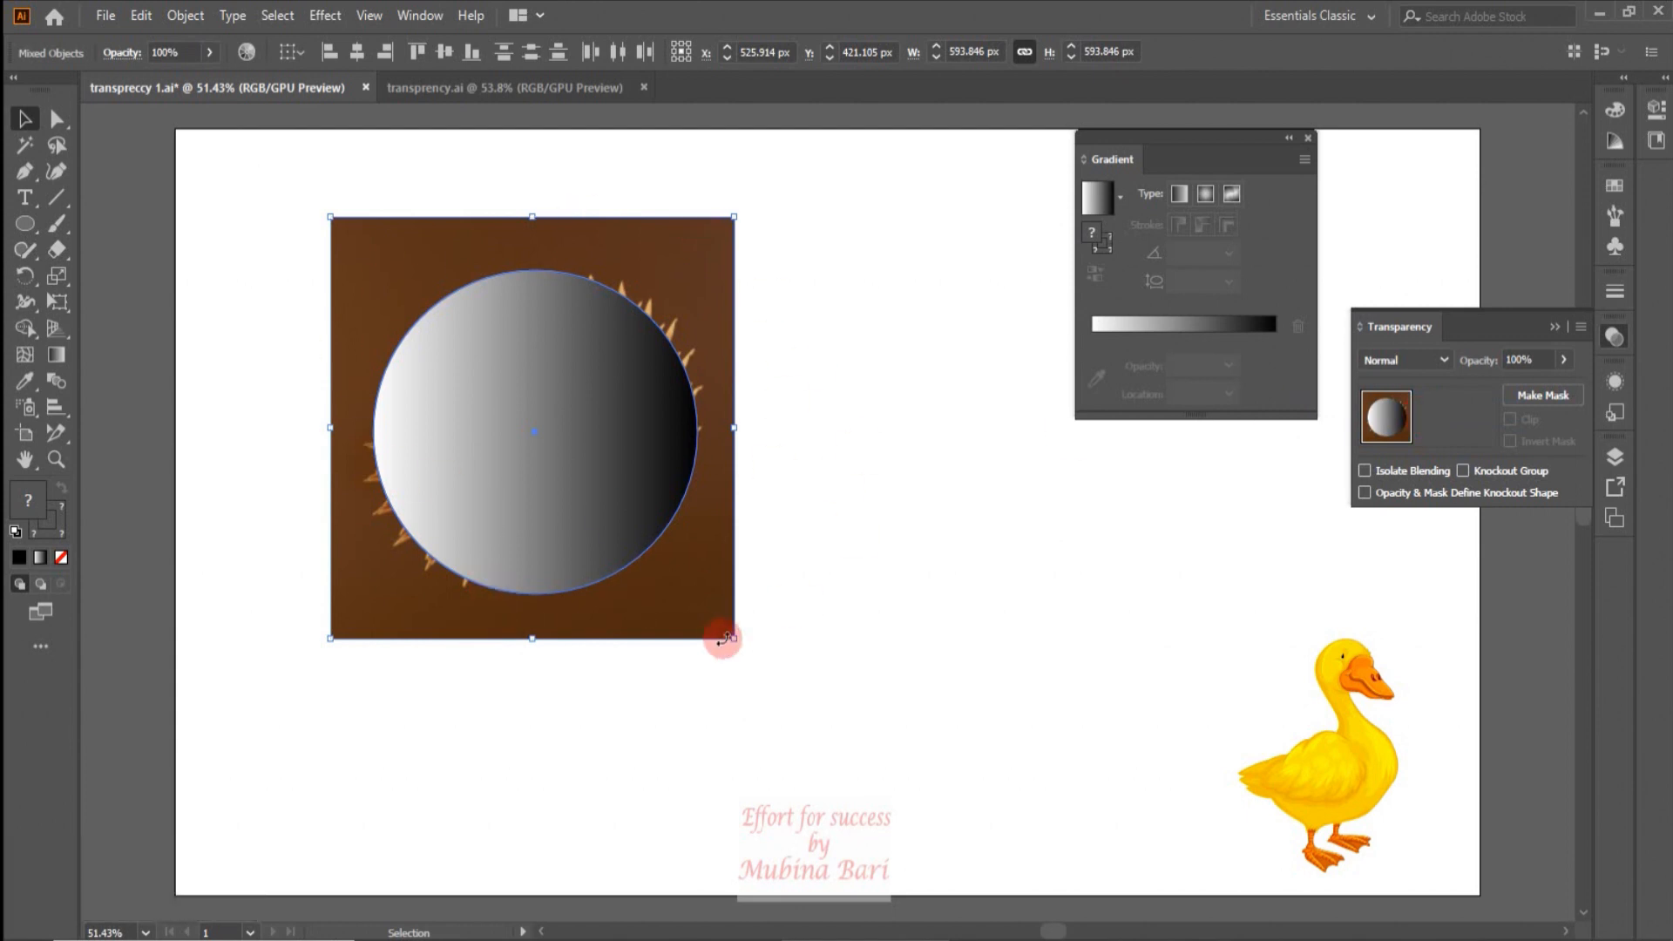
{"action": "left_click", "coordinate": [1561, 395]}
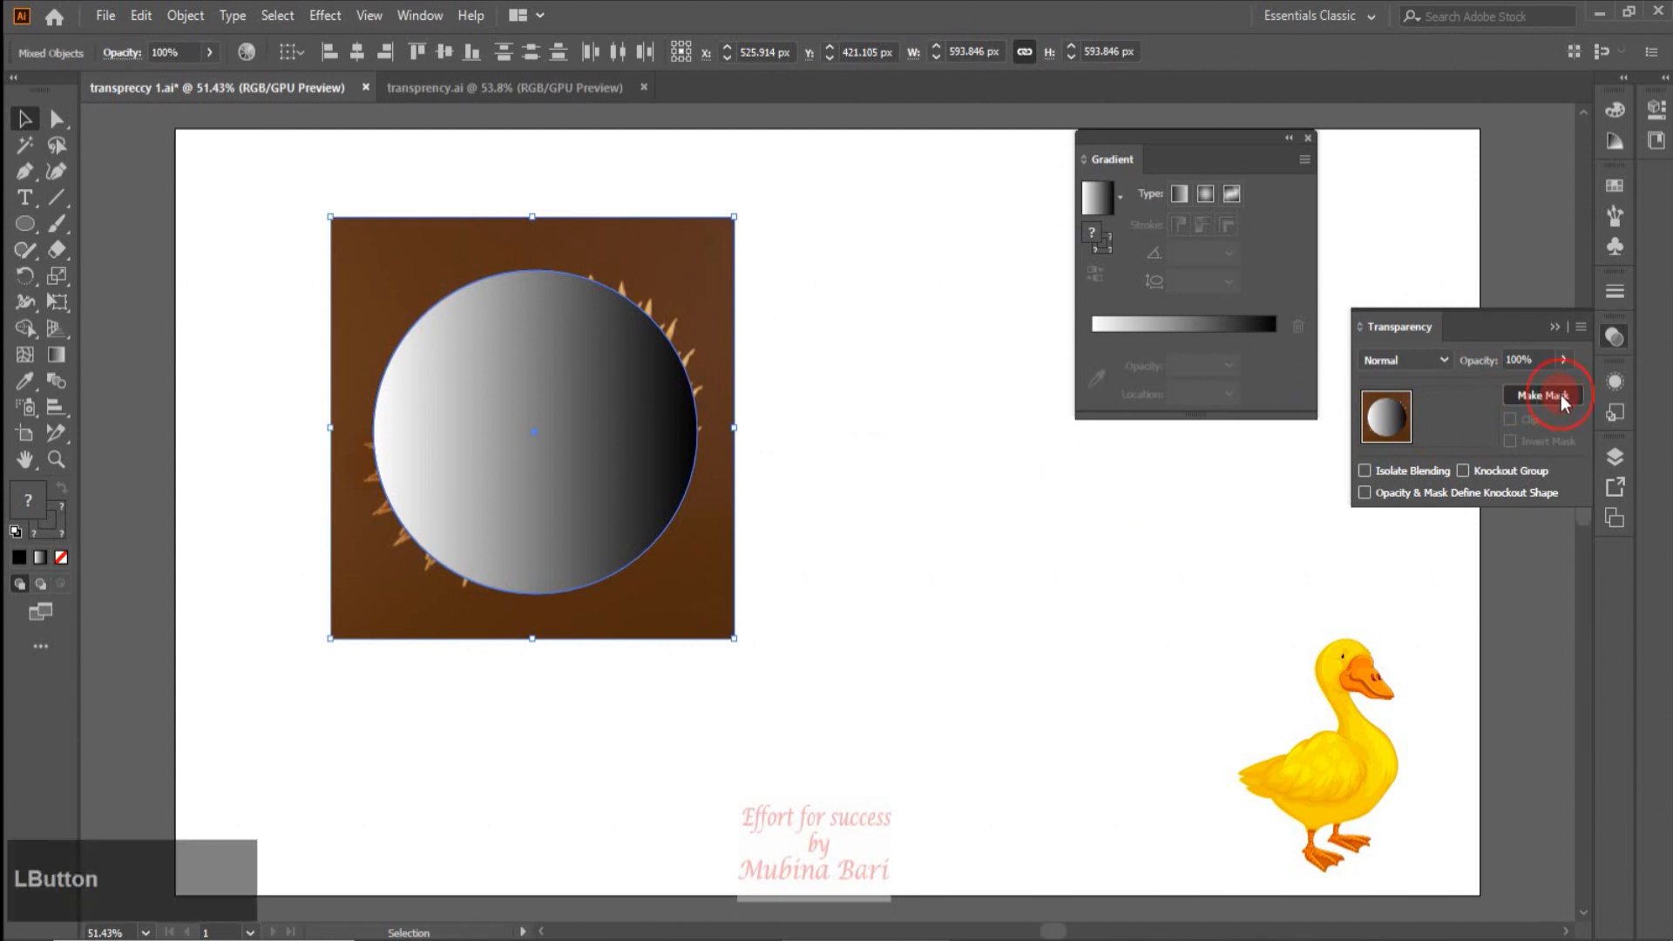
Step: Disable the photo's opacity mask, open the mask for editing, and enable it again
{"action": "left_click", "coordinate": [1580, 326]}
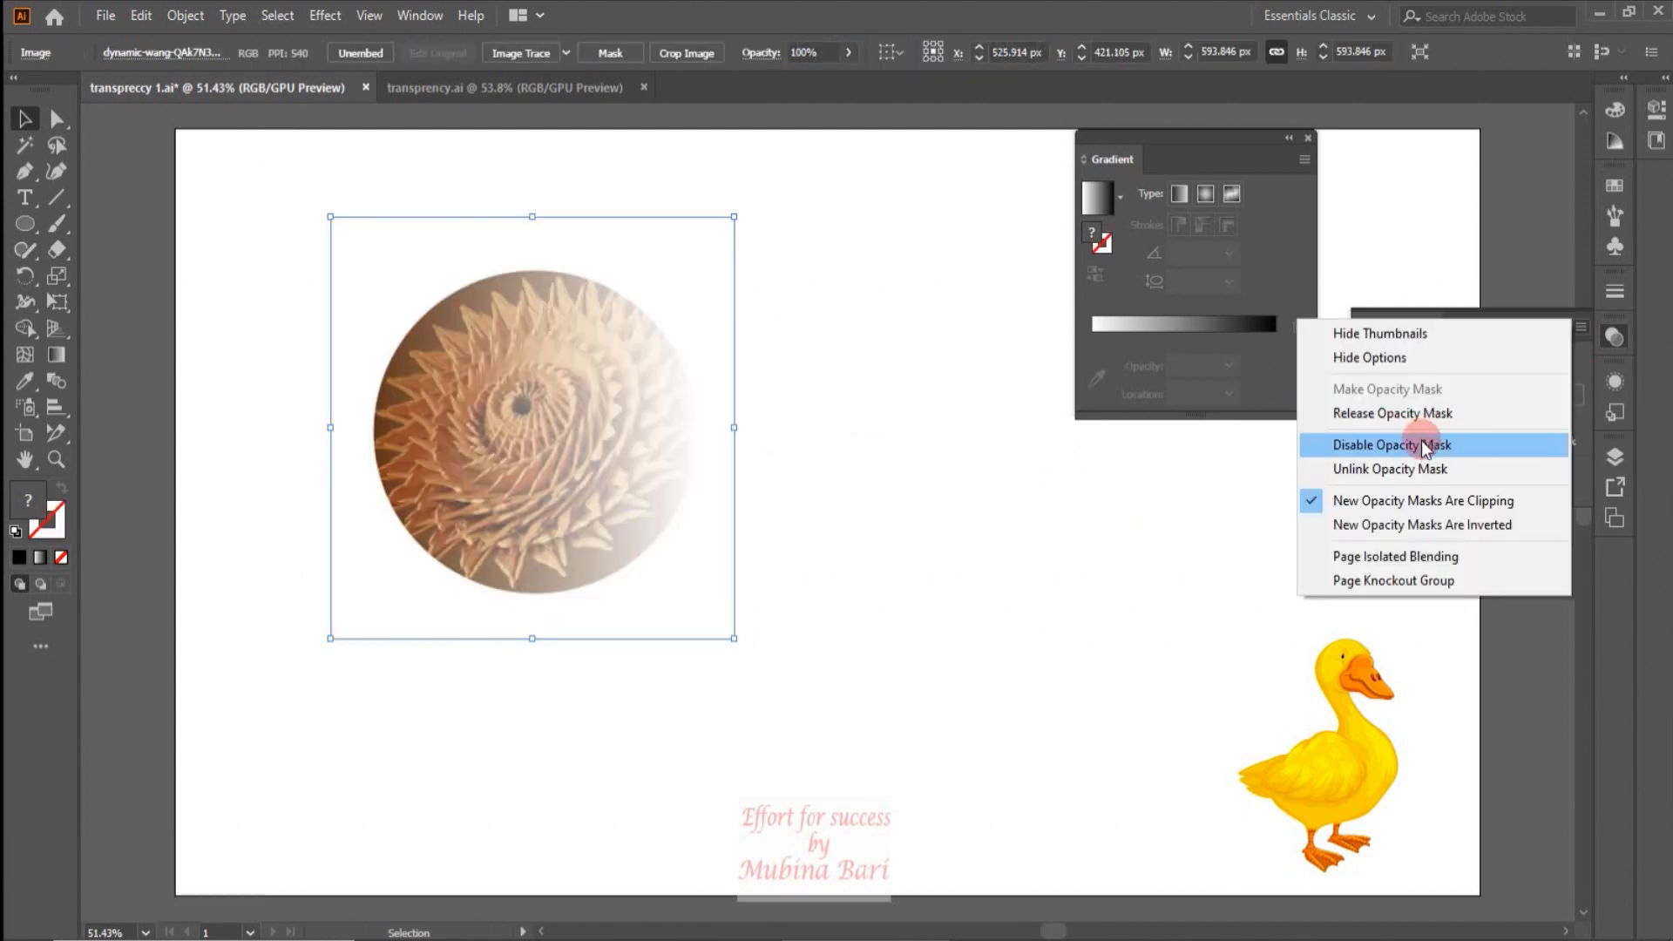
{"action": "left_click", "coordinate": [1420, 444]}
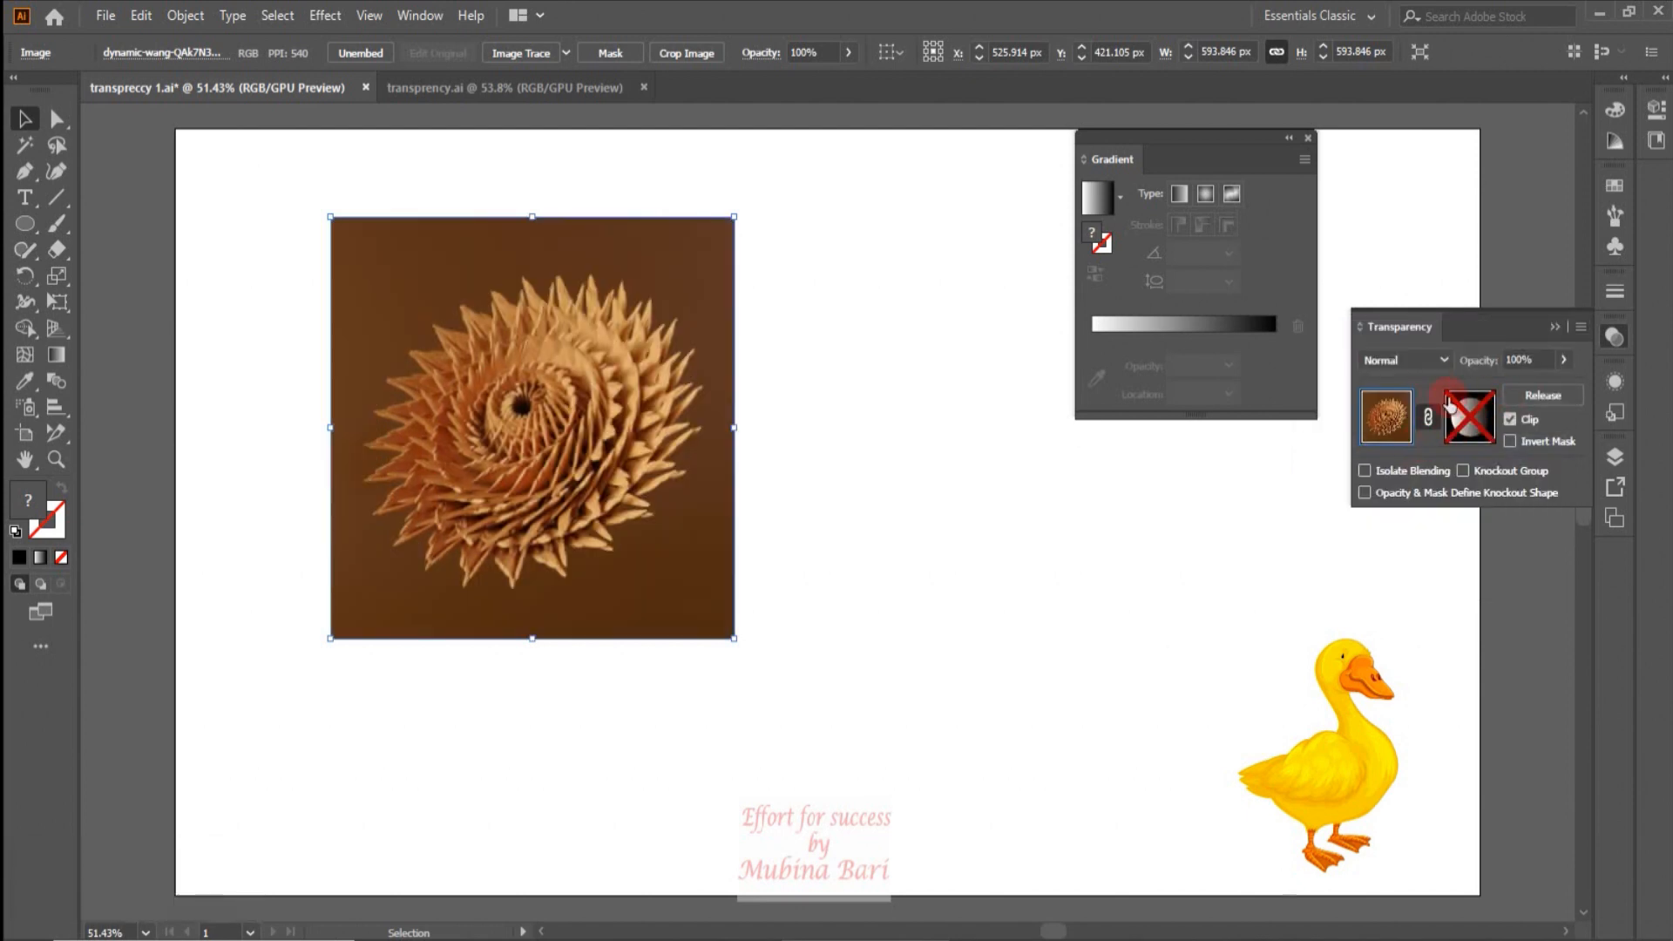
{"action": "left_click", "coordinate": [1467, 447]}
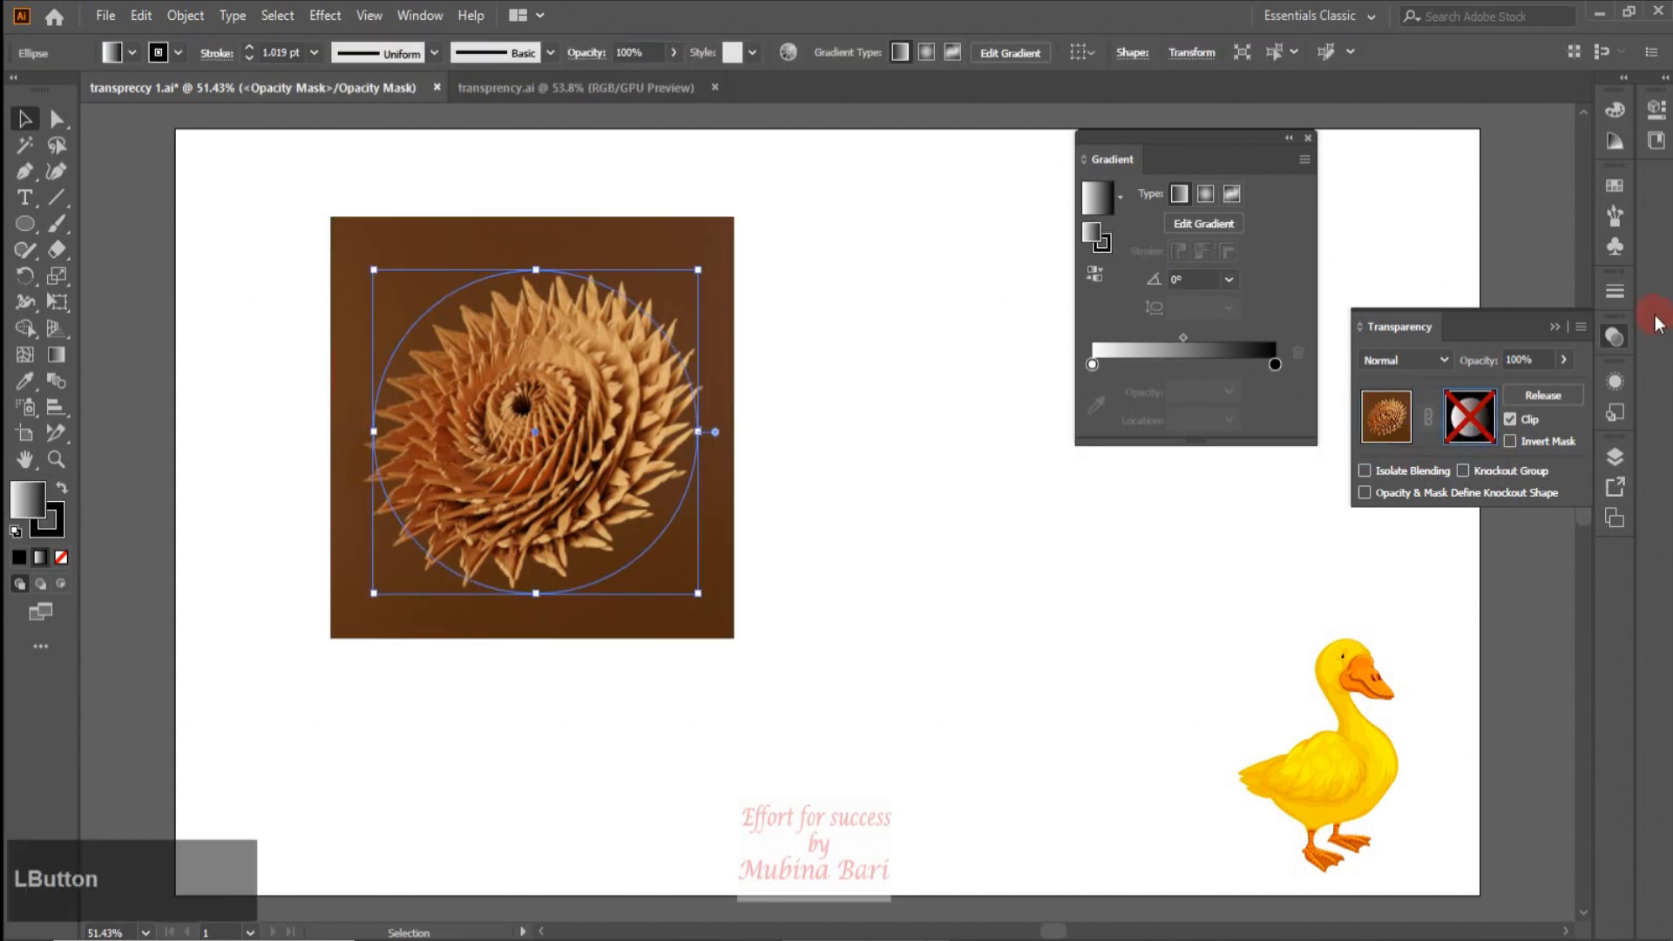
{"action": "left_click", "coordinate": [1570, 333]}
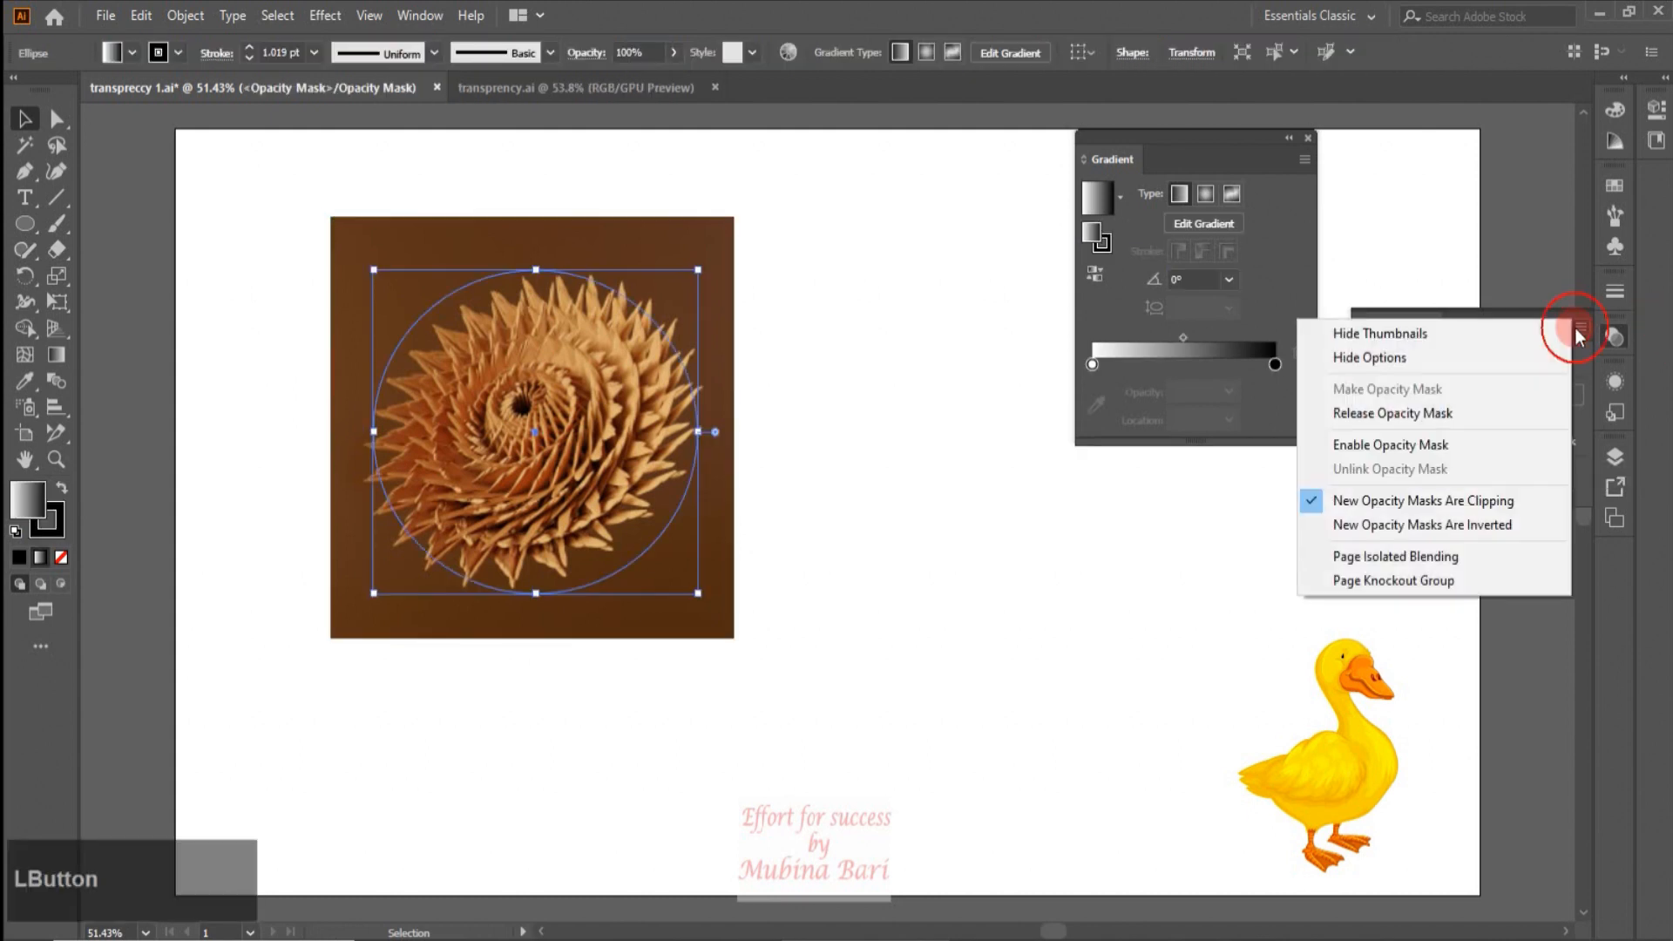
{"action": "left_click", "coordinate": [1388, 446]}
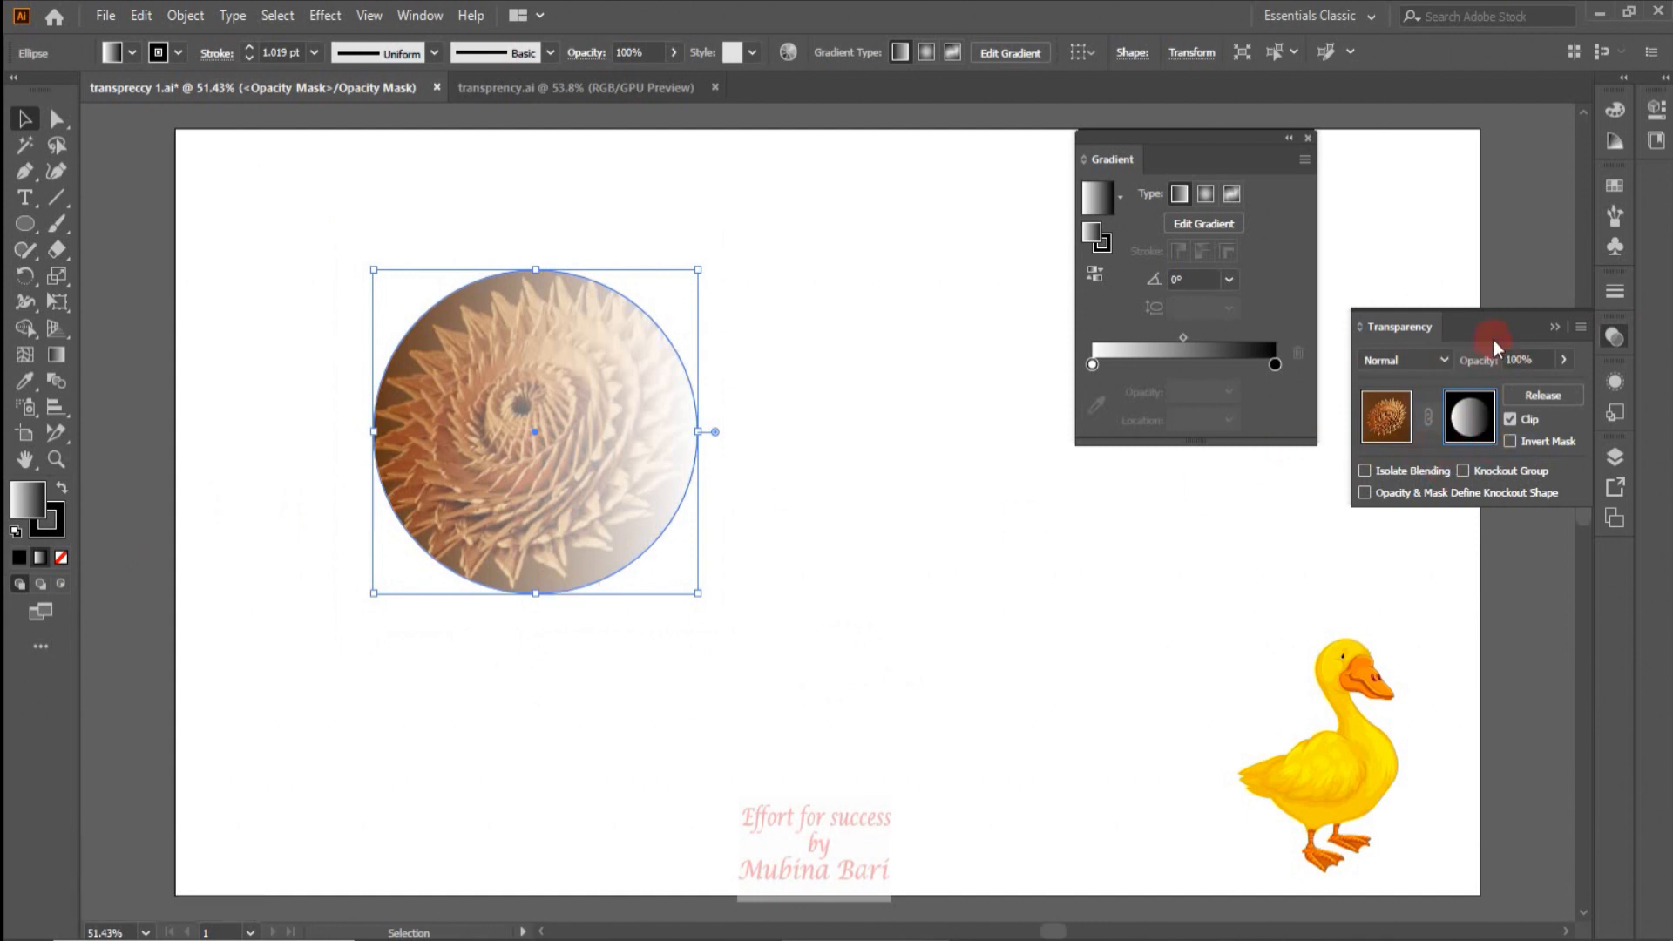
Step: Unlink the opacity mask from the photo, link it again, and open the mask for editing
{"action": "left_click", "coordinate": [1585, 329]}
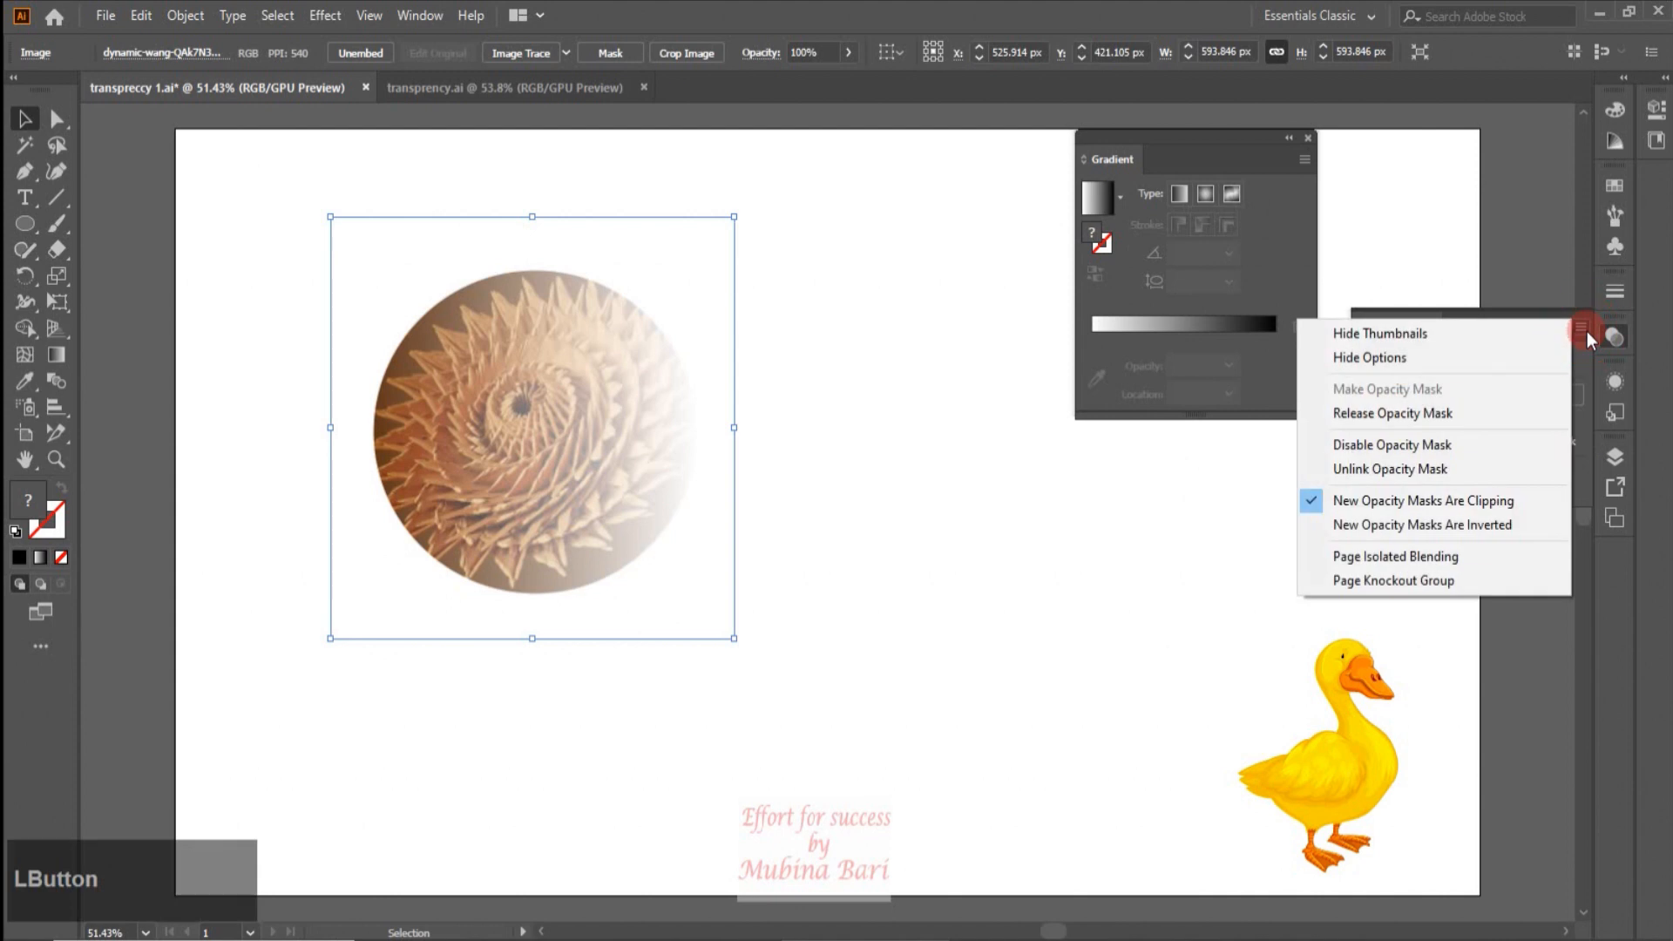
{"action": "left_click", "coordinate": [1366, 467]}
{"action": "left_click", "coordinate": [1426, 417]}
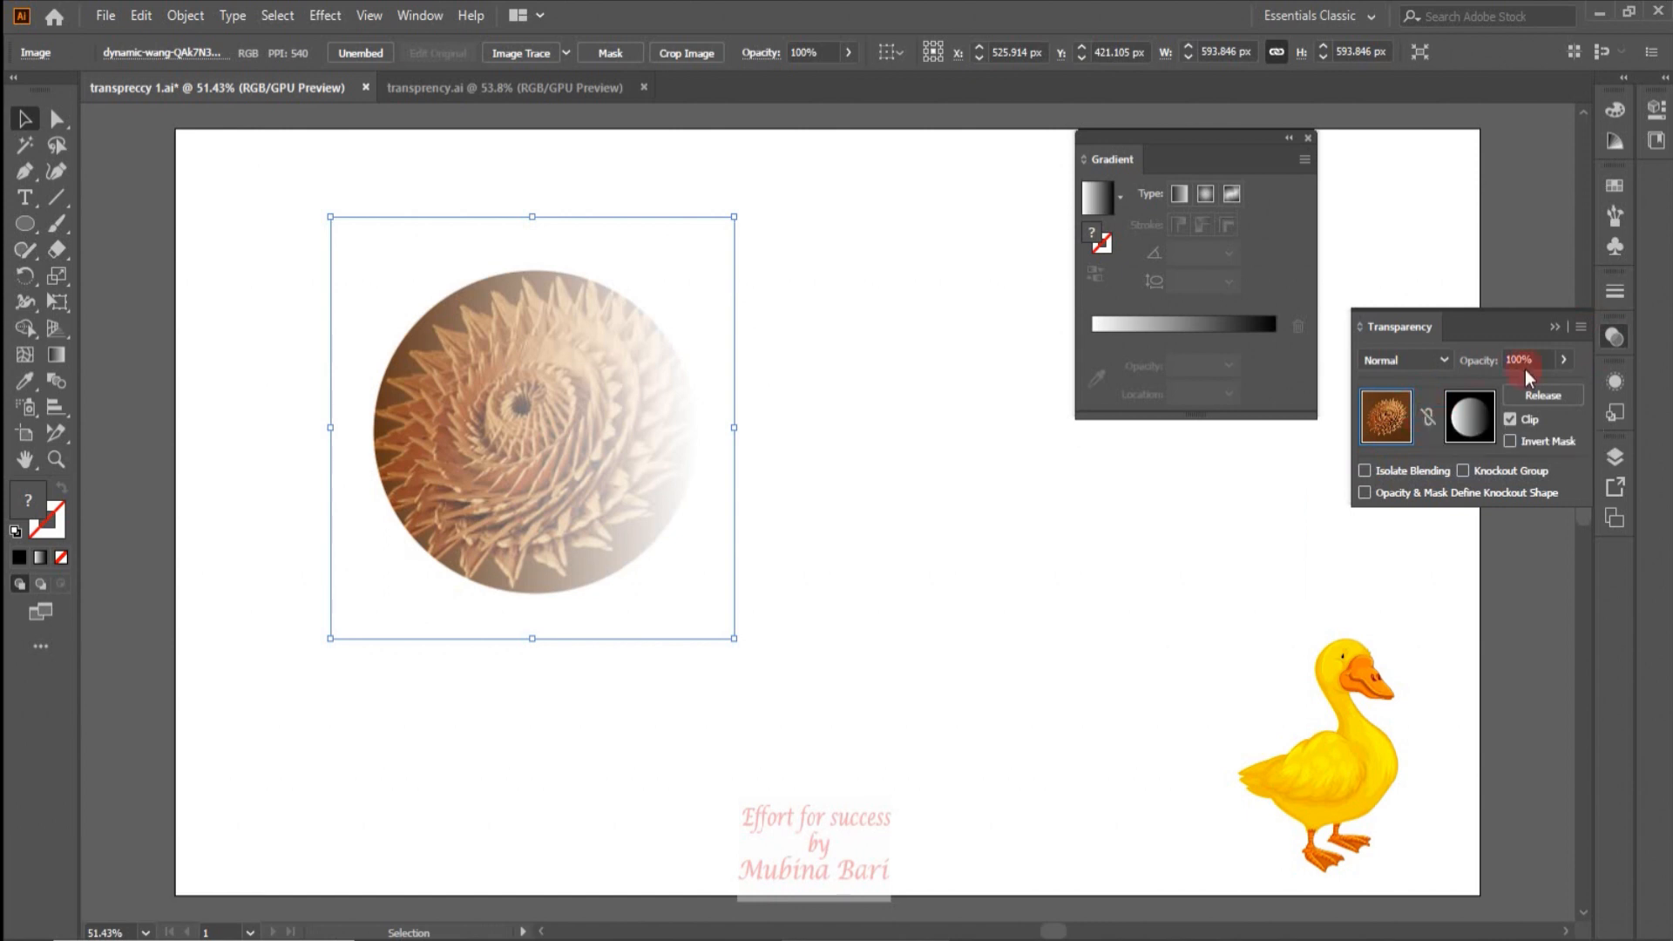
{"action": "left_click", "coordinate": [1577, 331]}
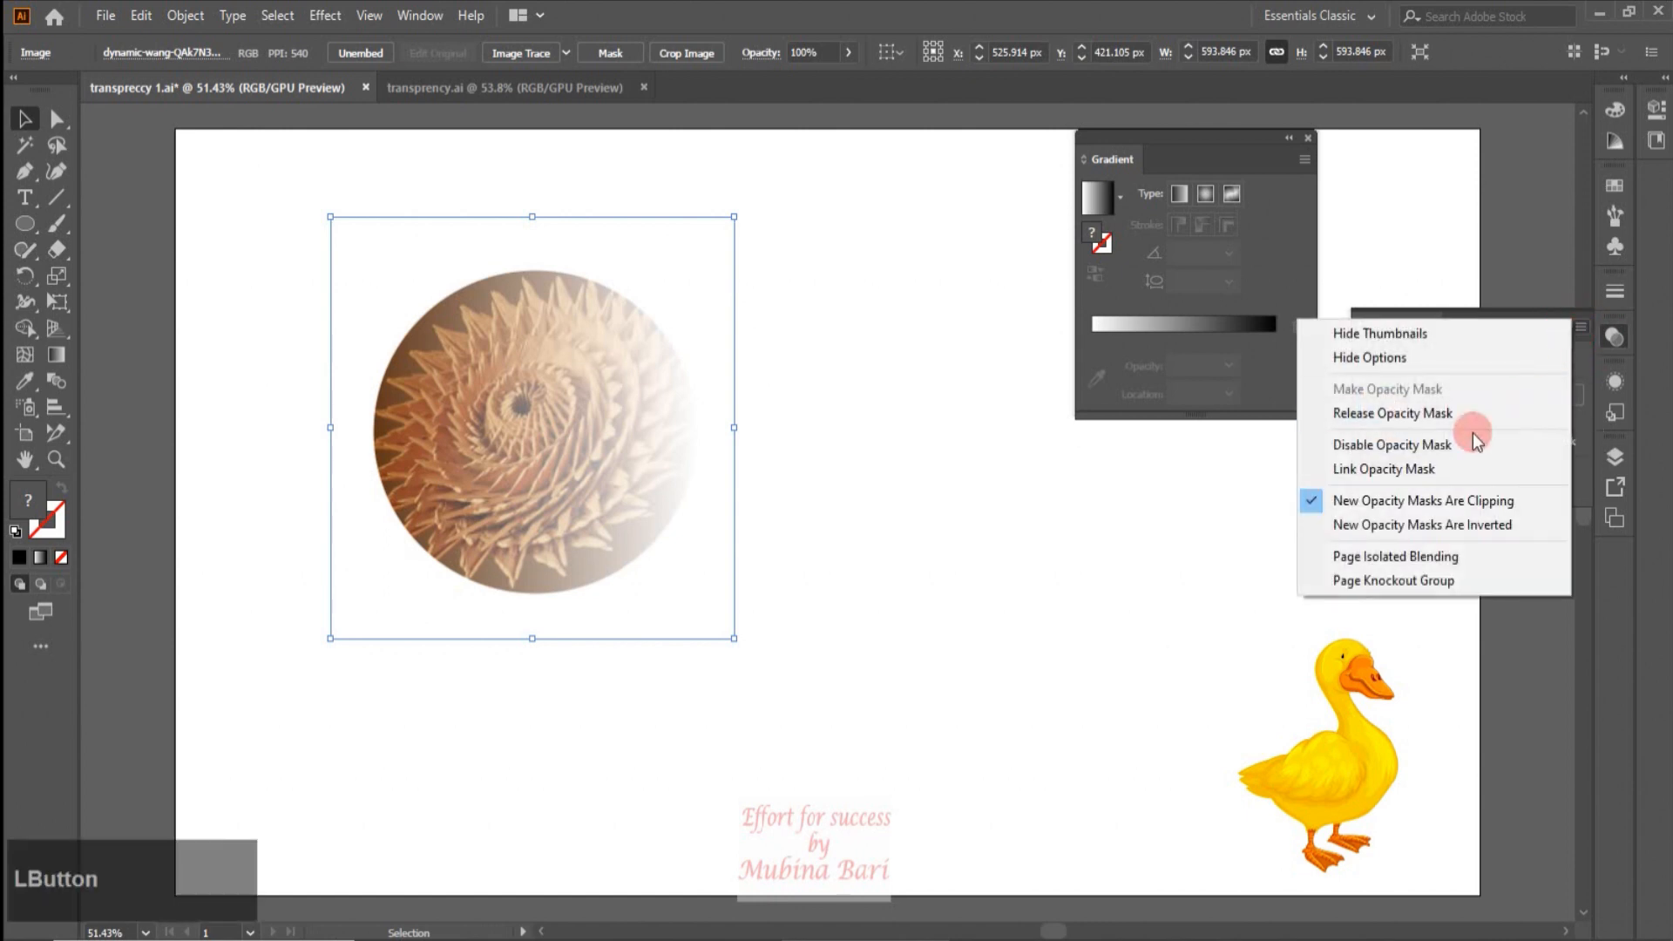
{"action": "left_click", "coordinate": [1404, 468]}
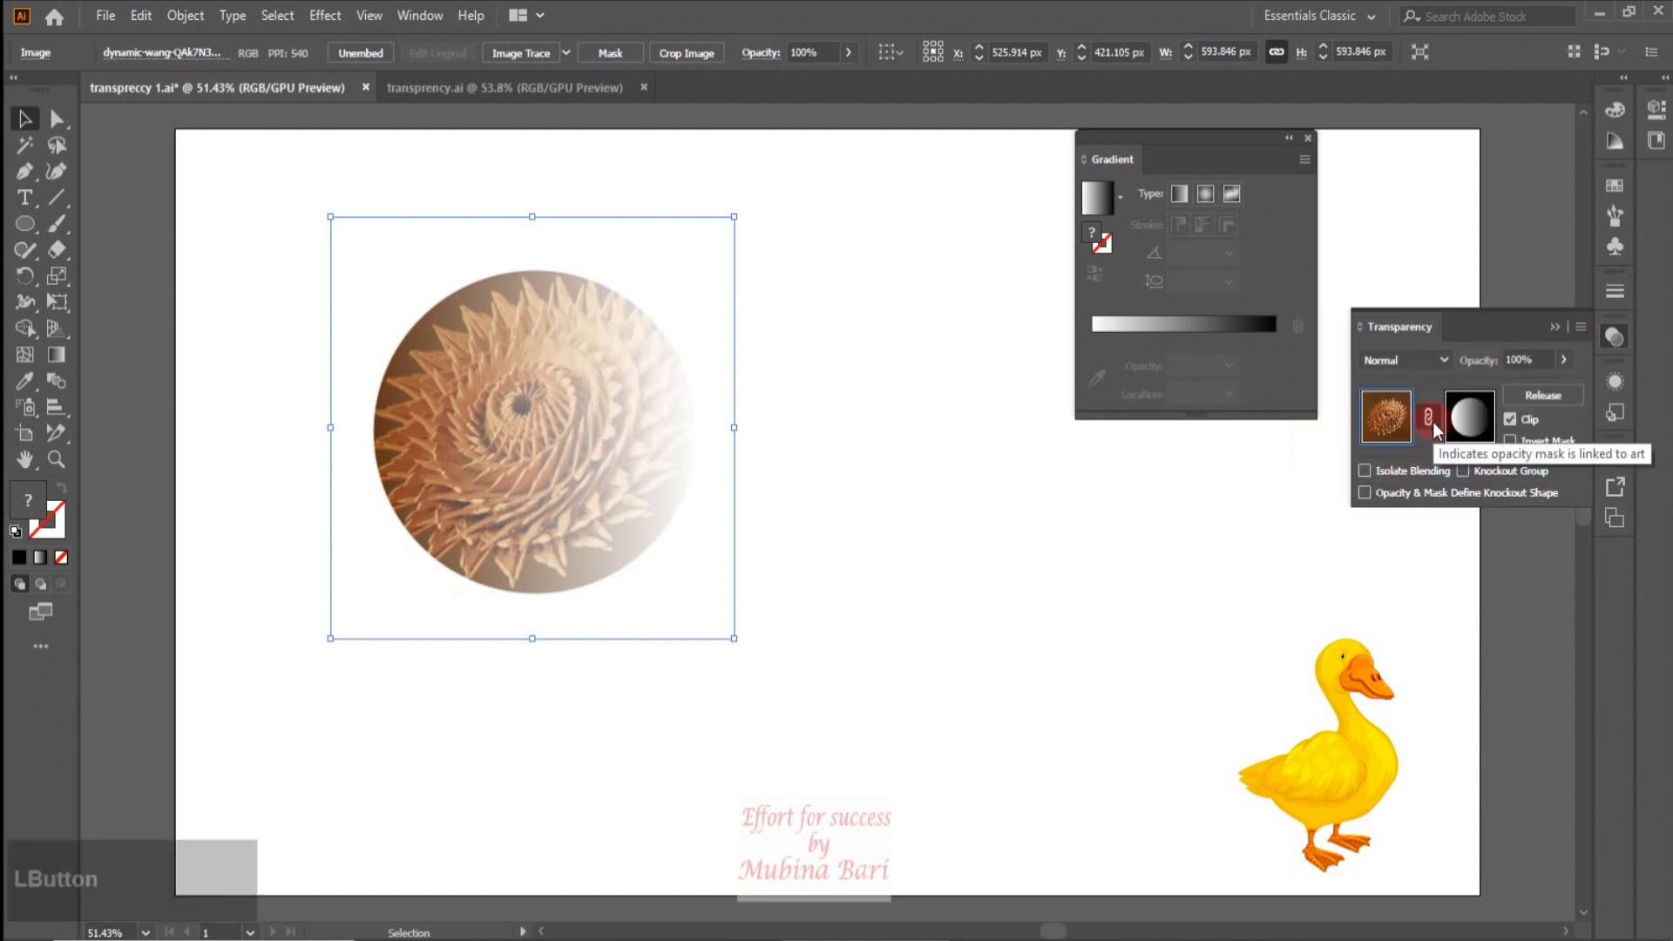
{"action": "left_click", "coordinate": [1470, 446]}
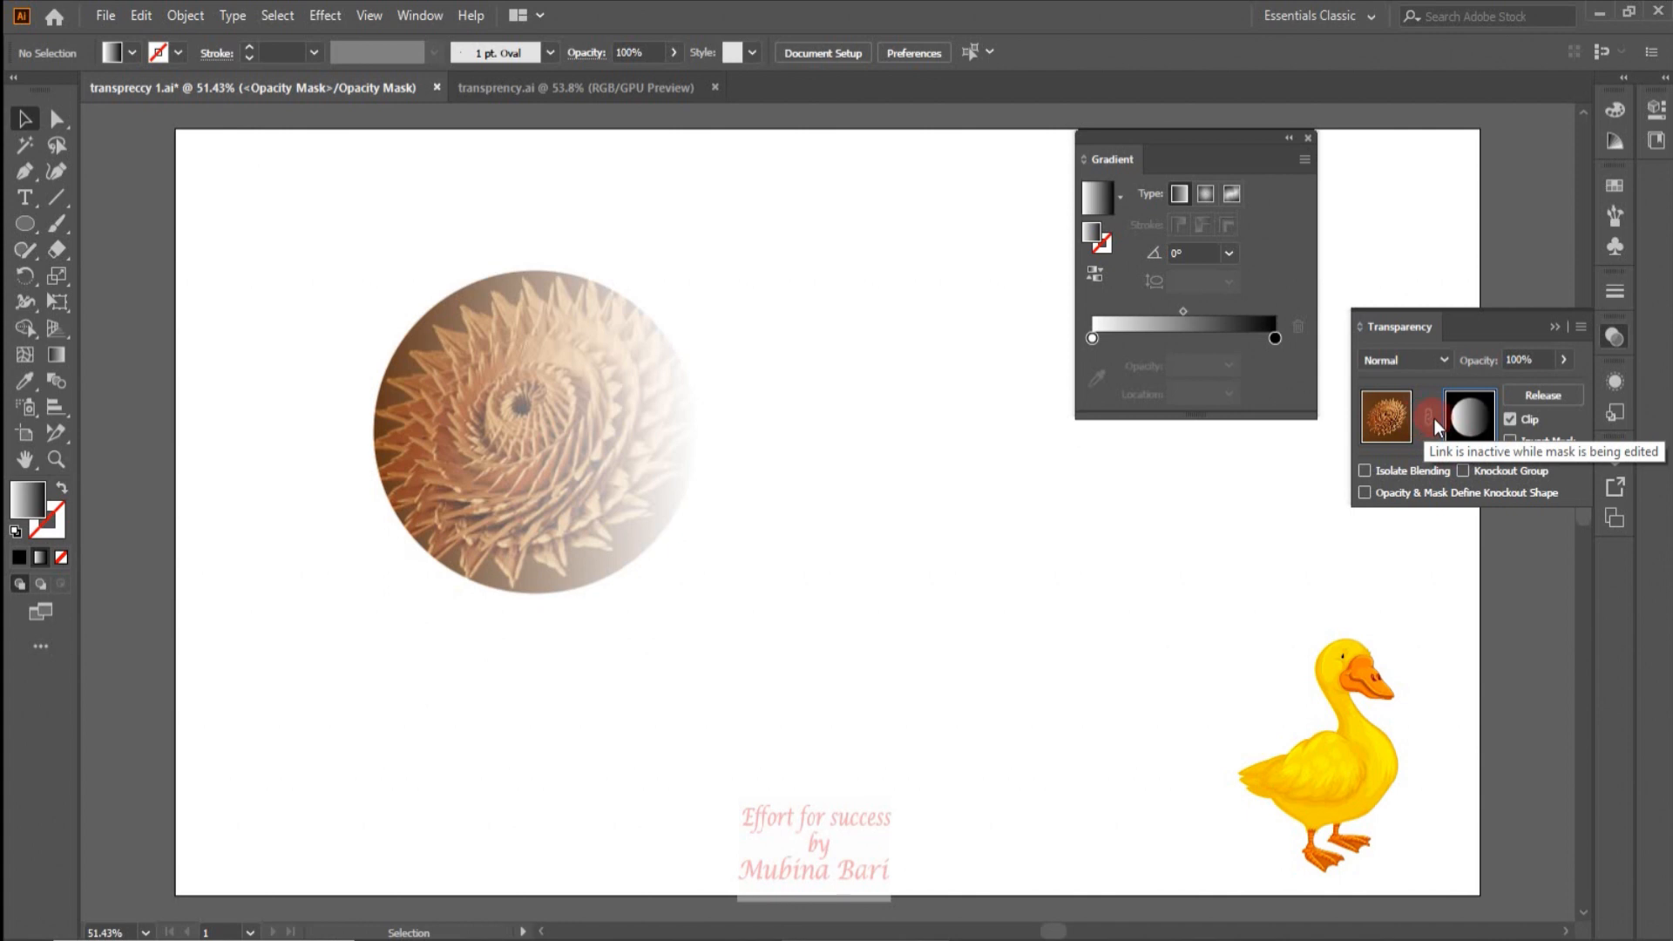
Step: Leave mask editing by activating the photo's artwork, and link the opacity mask to it again
{"action": "left_click", "coordinate": [1386, 430]}
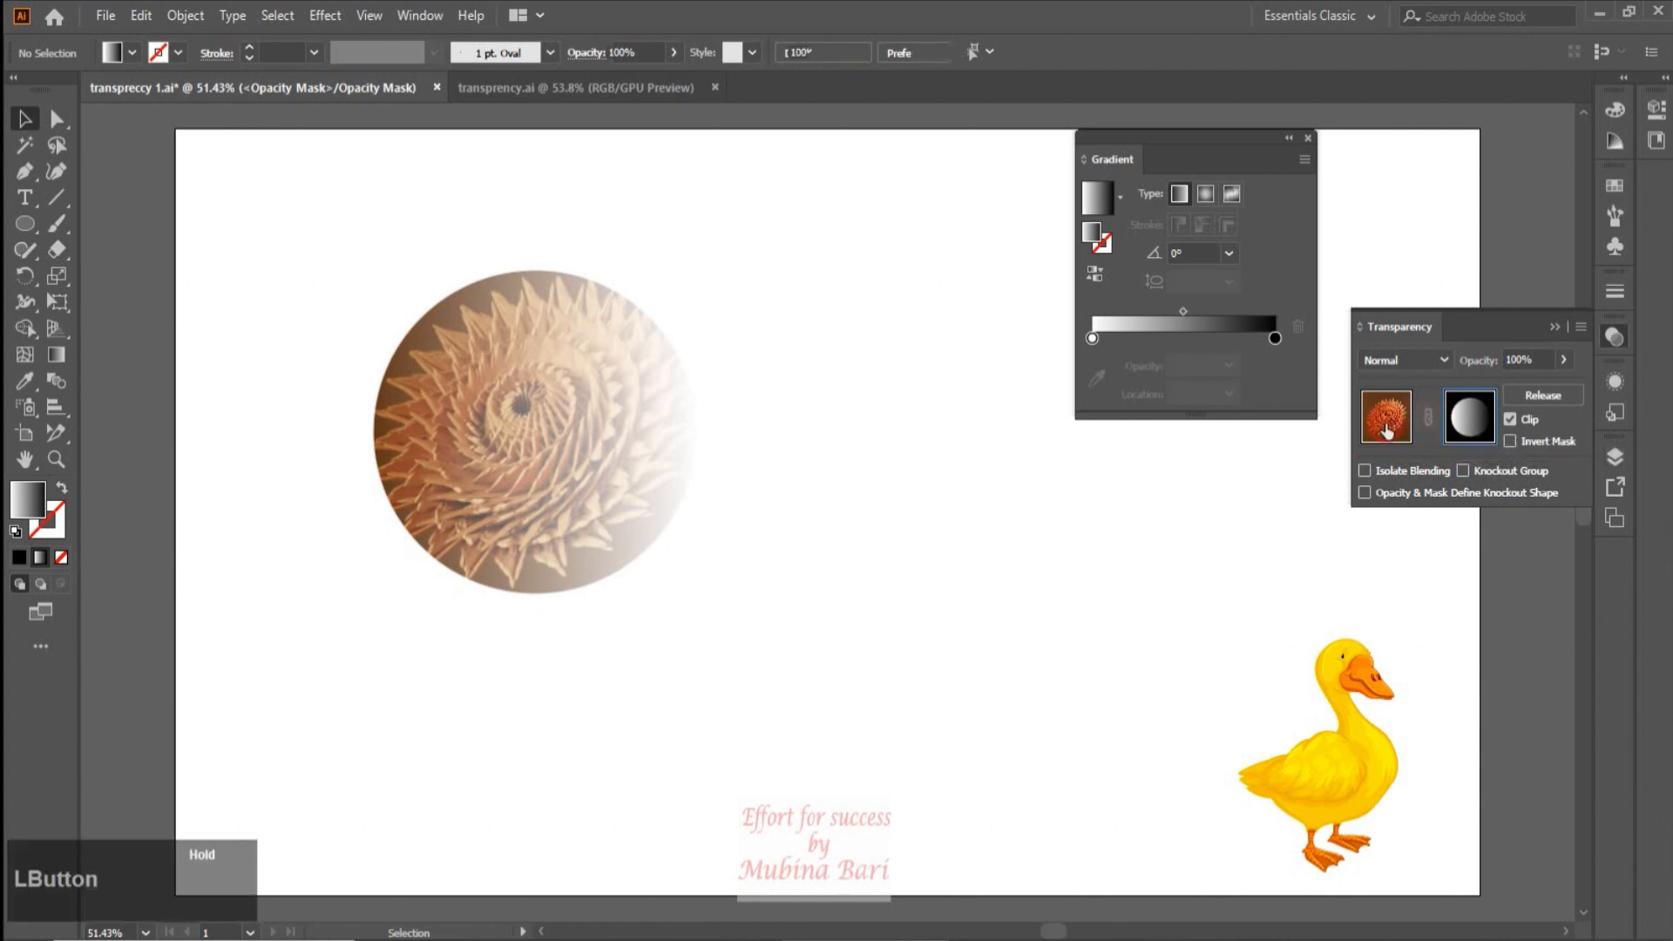
{"action": "left_click", "coordinate": [1428, 418]}
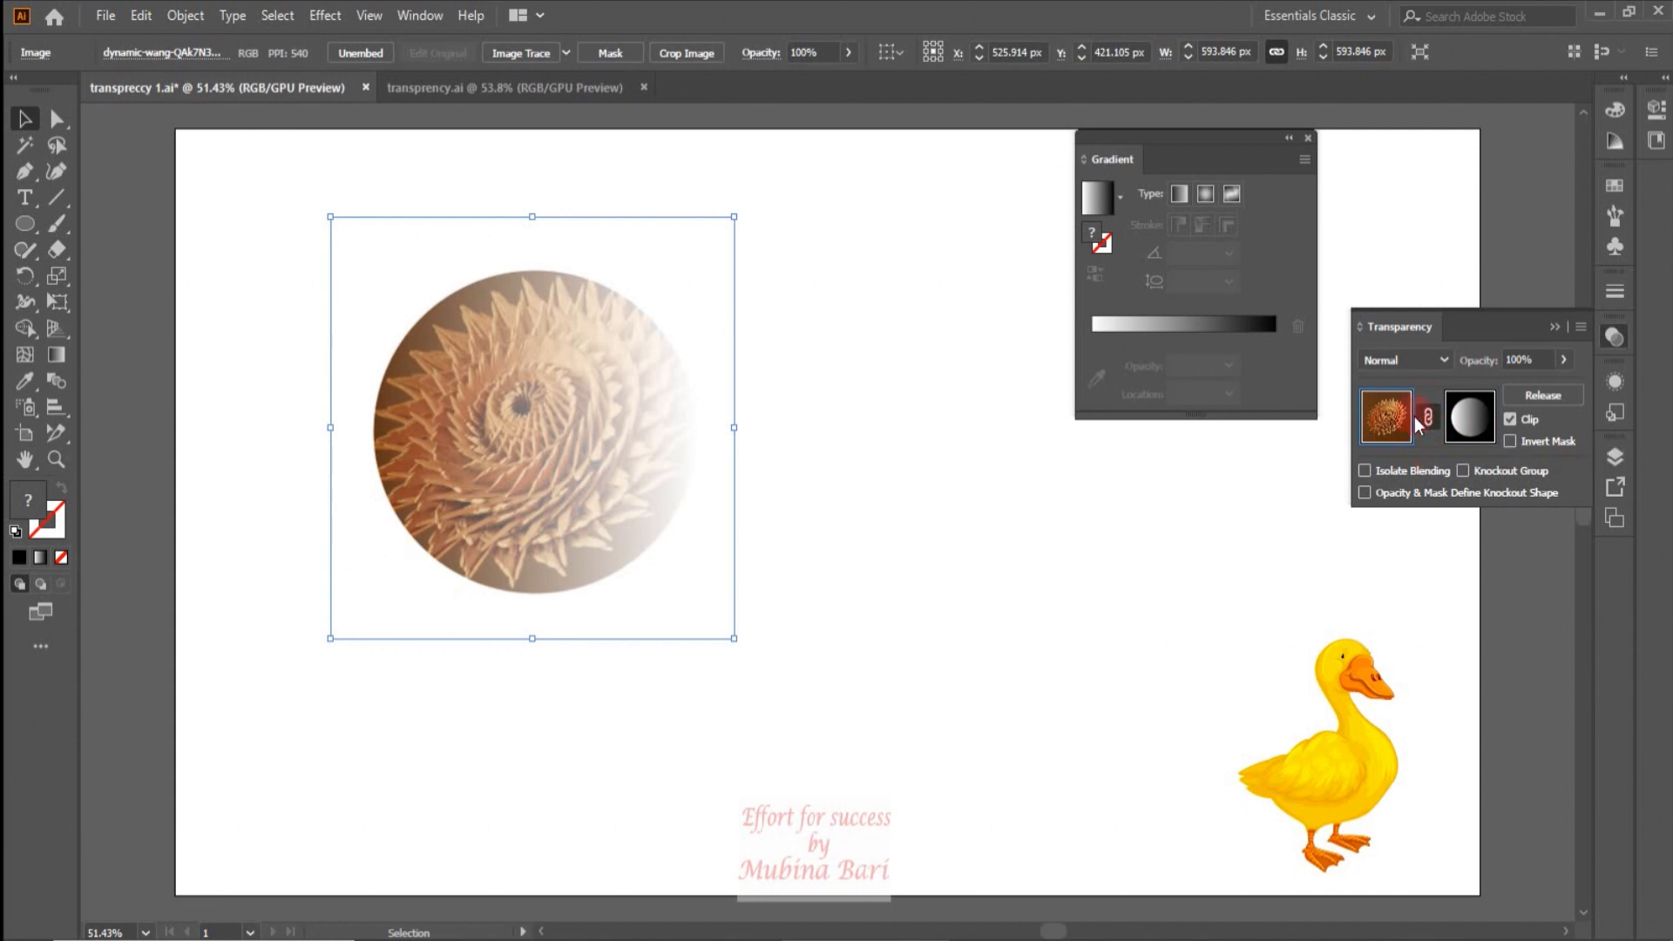
Step: Turn off the New Opacity Masks Are Clipping setting
{"action": "left_click", "coordinate": [1581, 327]}
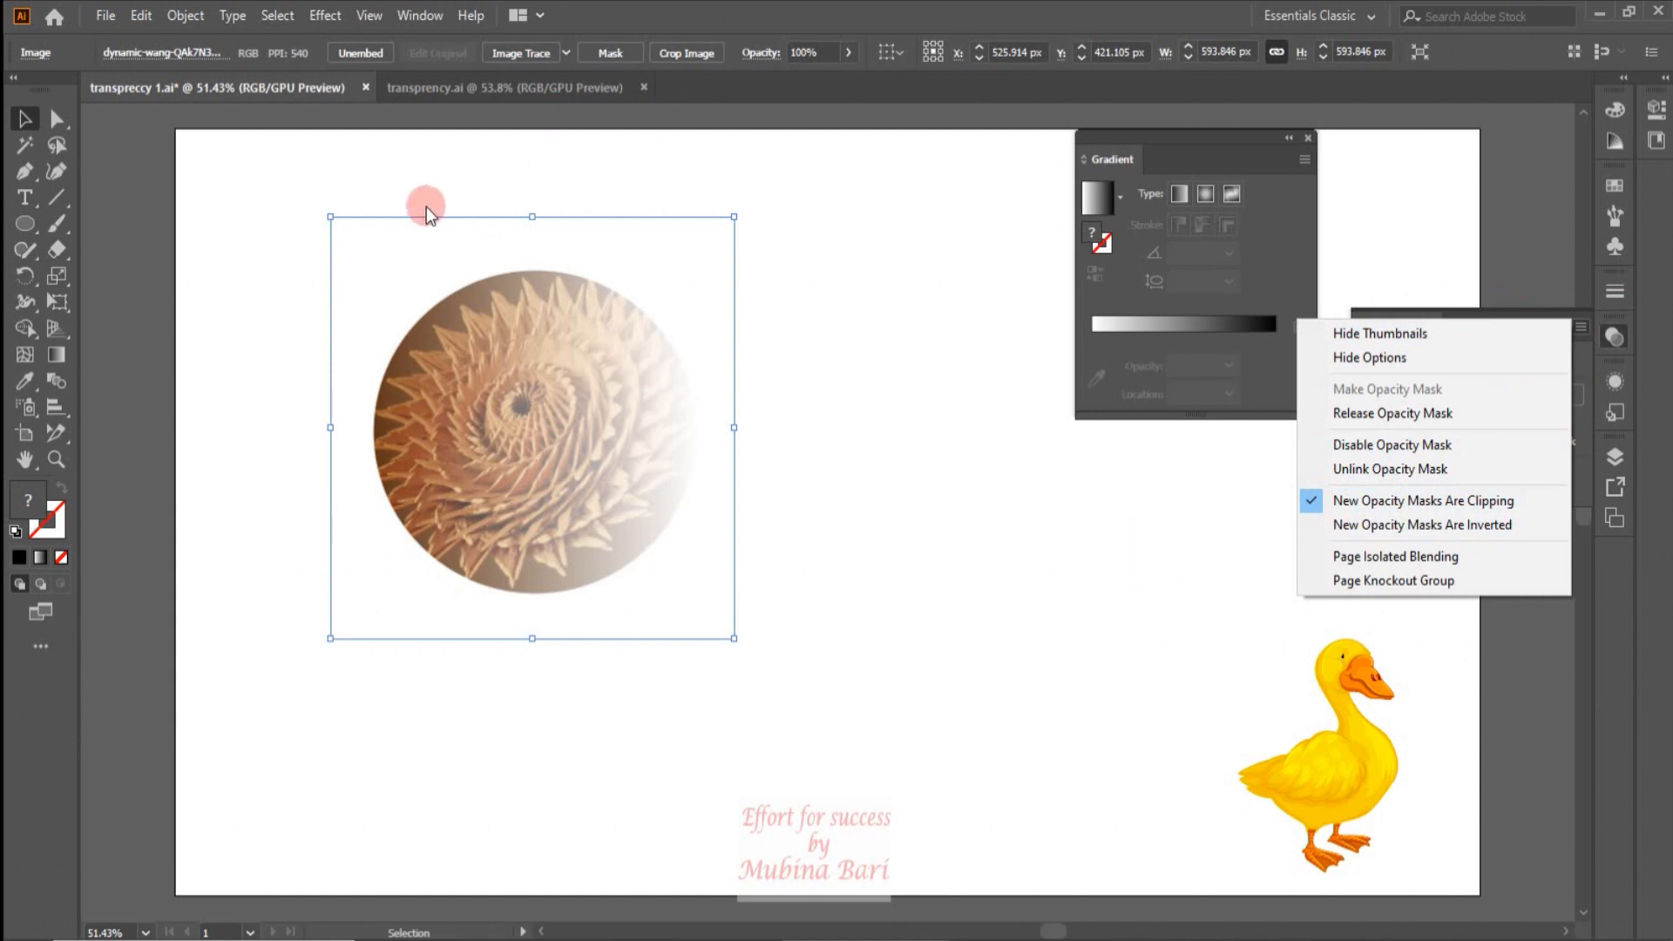
{"action": "left_click", "coordinate": [1310, 500]}
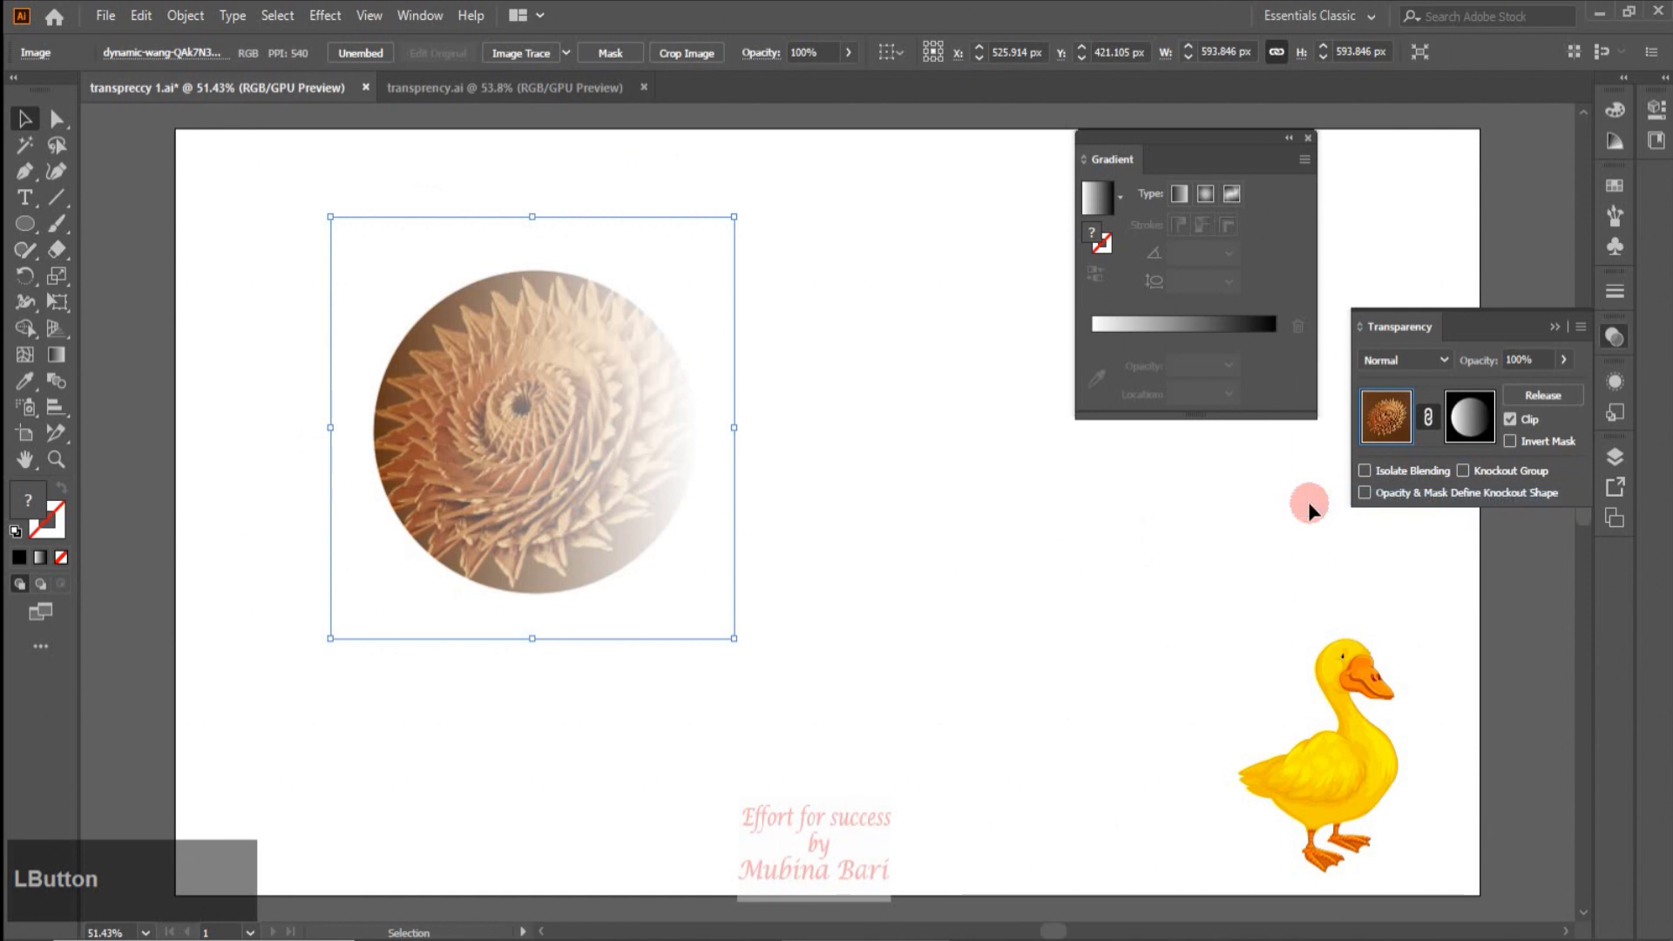
{"action": "left_click", "coordinate": [1582, 326]}
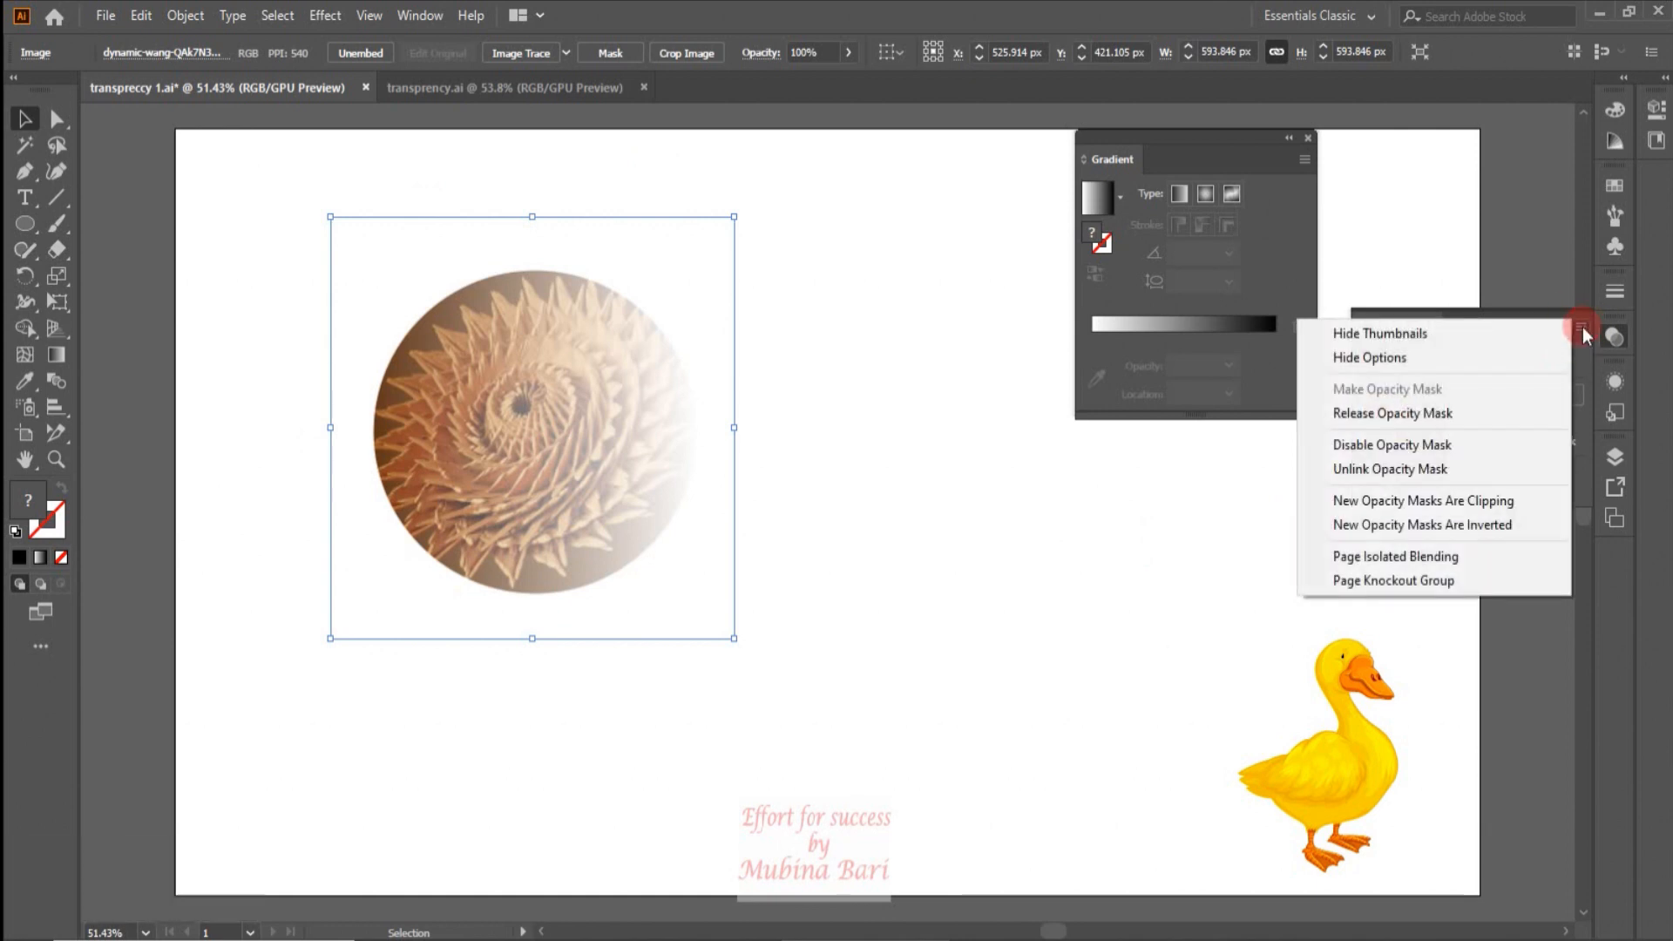
Step: Release the photo's opacity mask back into the separate photo and gradient ellipse
{"action": "left_click", "coordinate": [971, 586]}
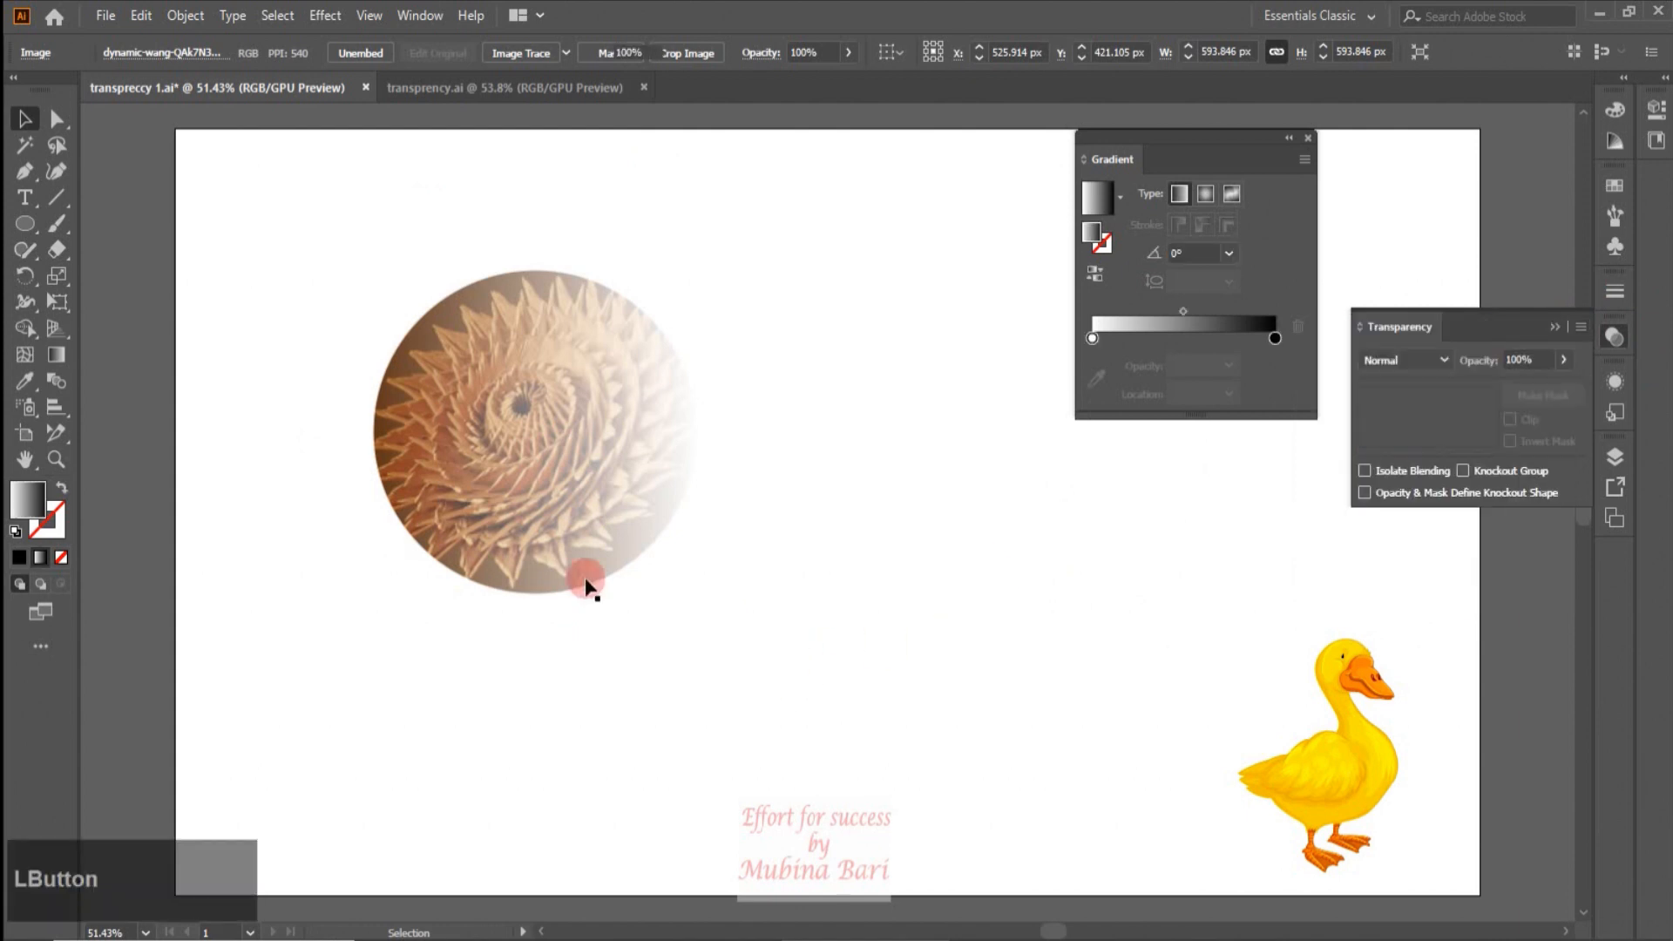
{"action": "key", "text": "ctrl+z"}
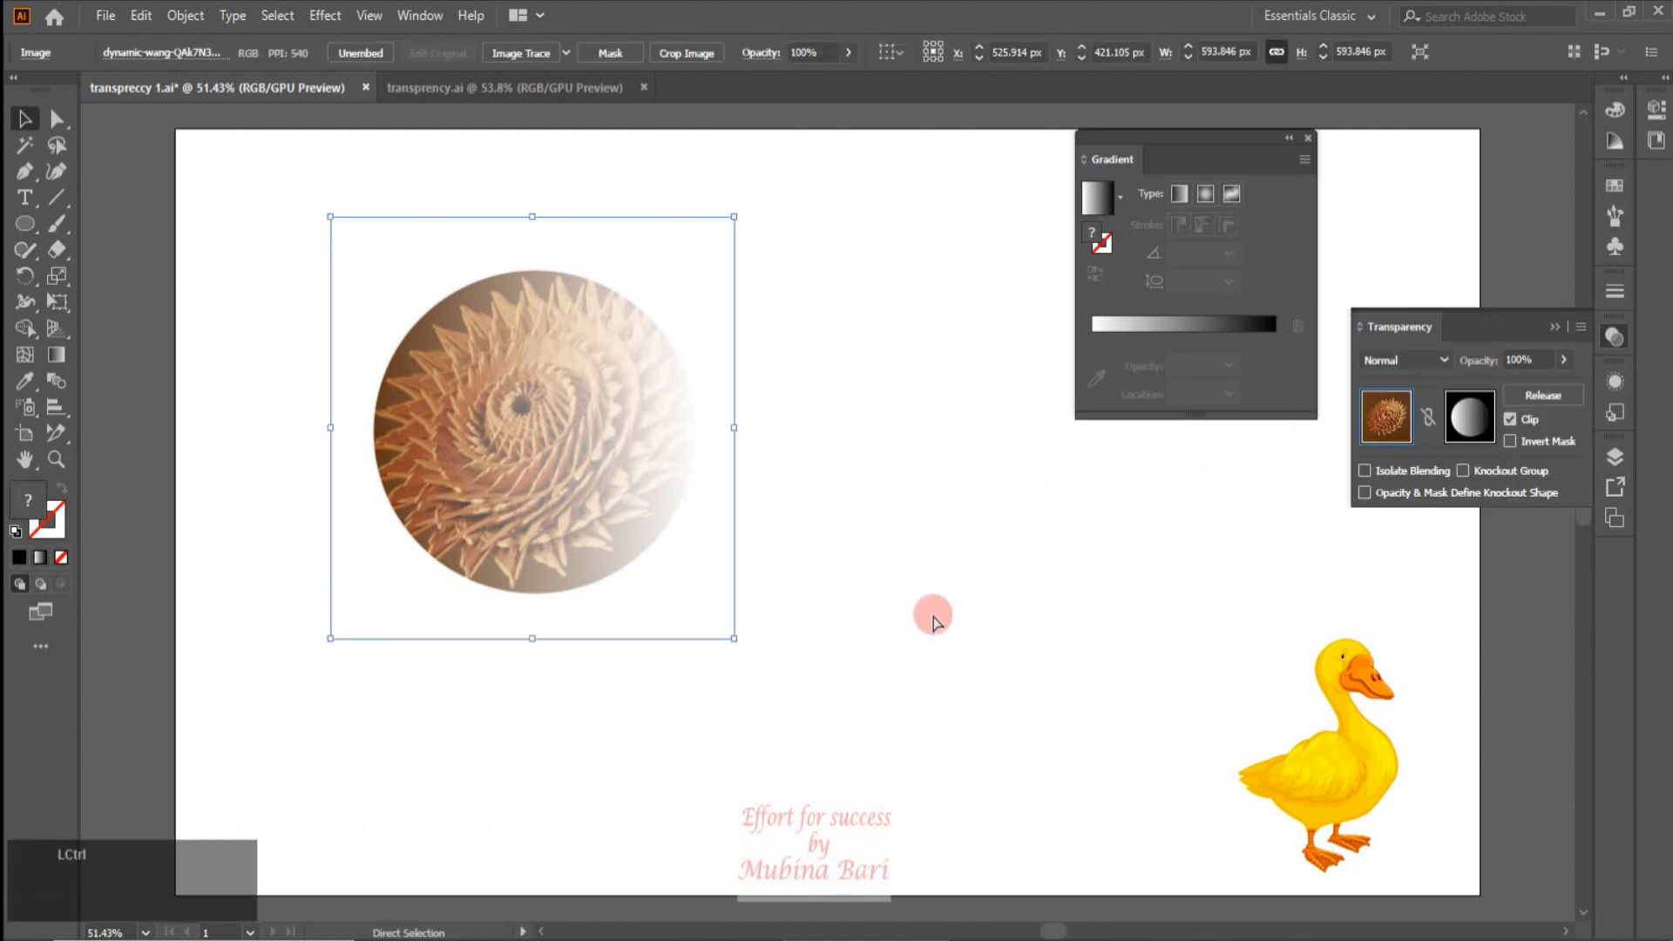
{"action": "left_click", "coordinate": [1543, 395]}
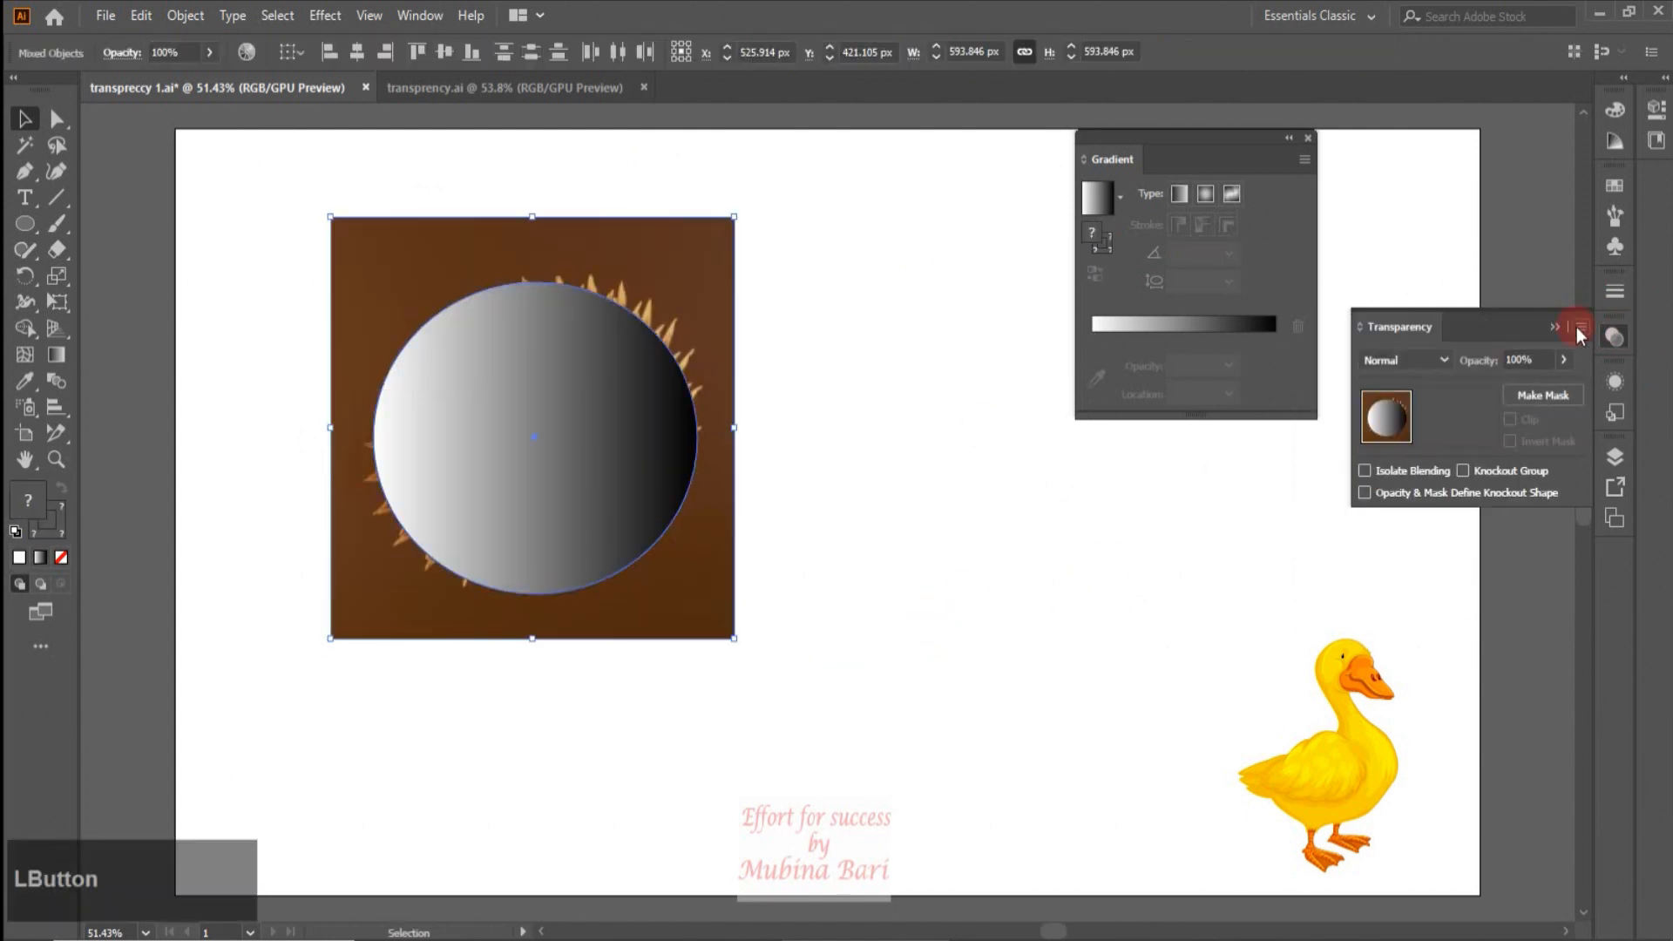
Step: Make a non-clipping opacity mask from the photo and ellipse, turn its clipping on, and undo back to the separate objects
{"action": "left_click", "coordinate": [1579, 328]}
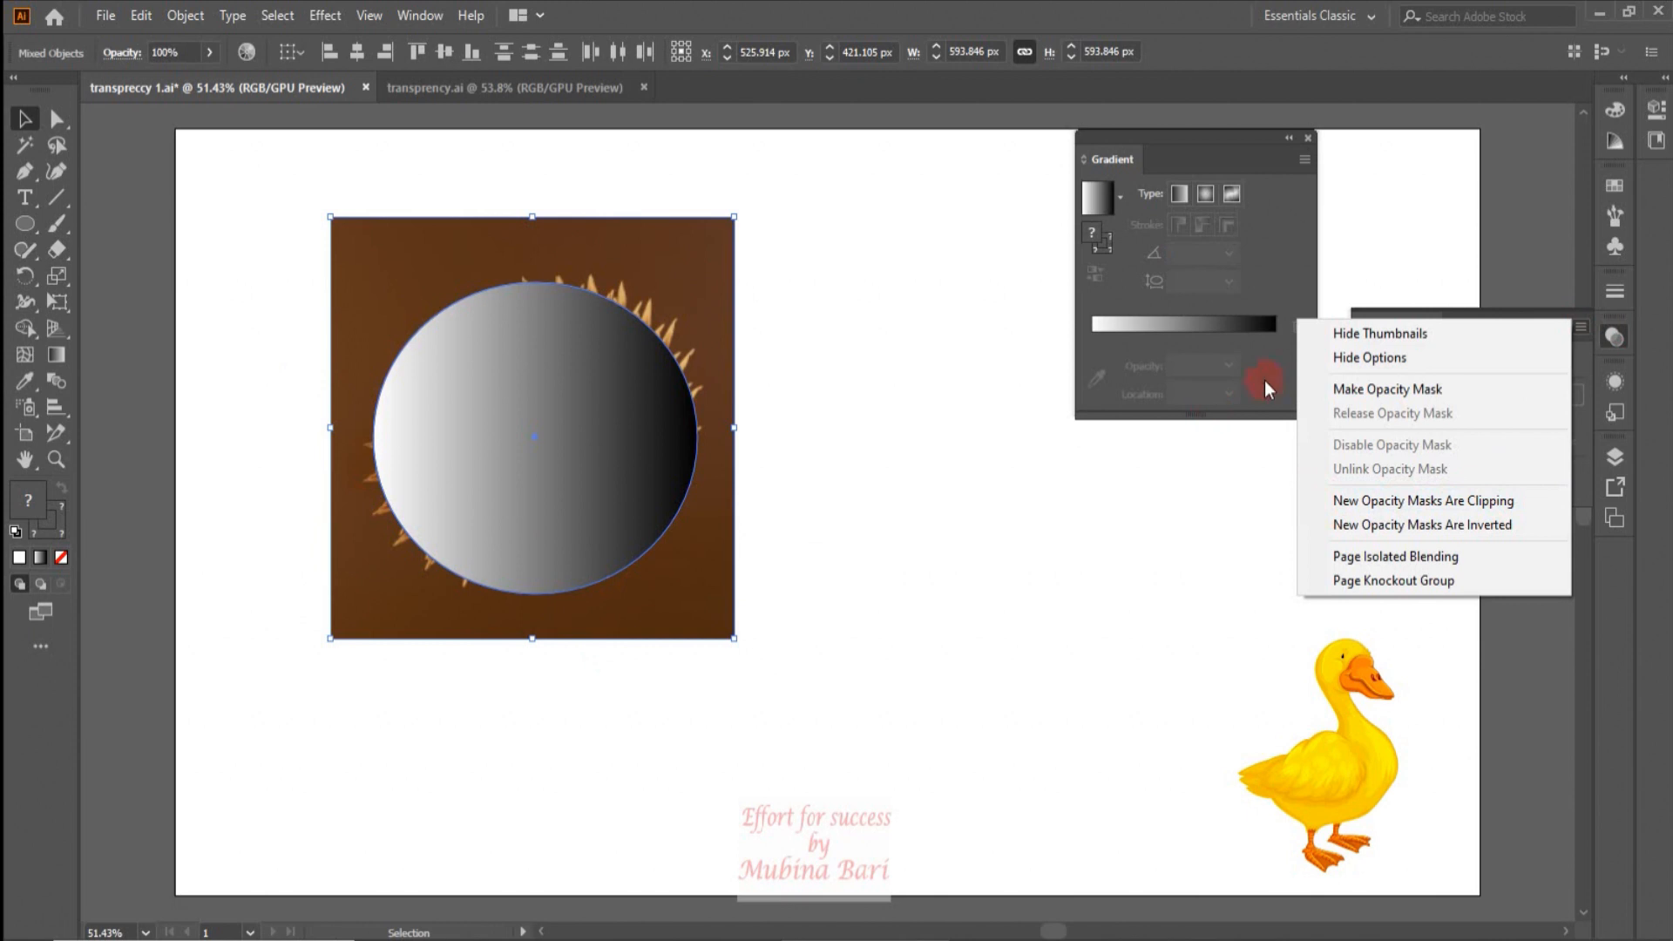
{"action": "left_click", "coordinate": [1368, 390]}
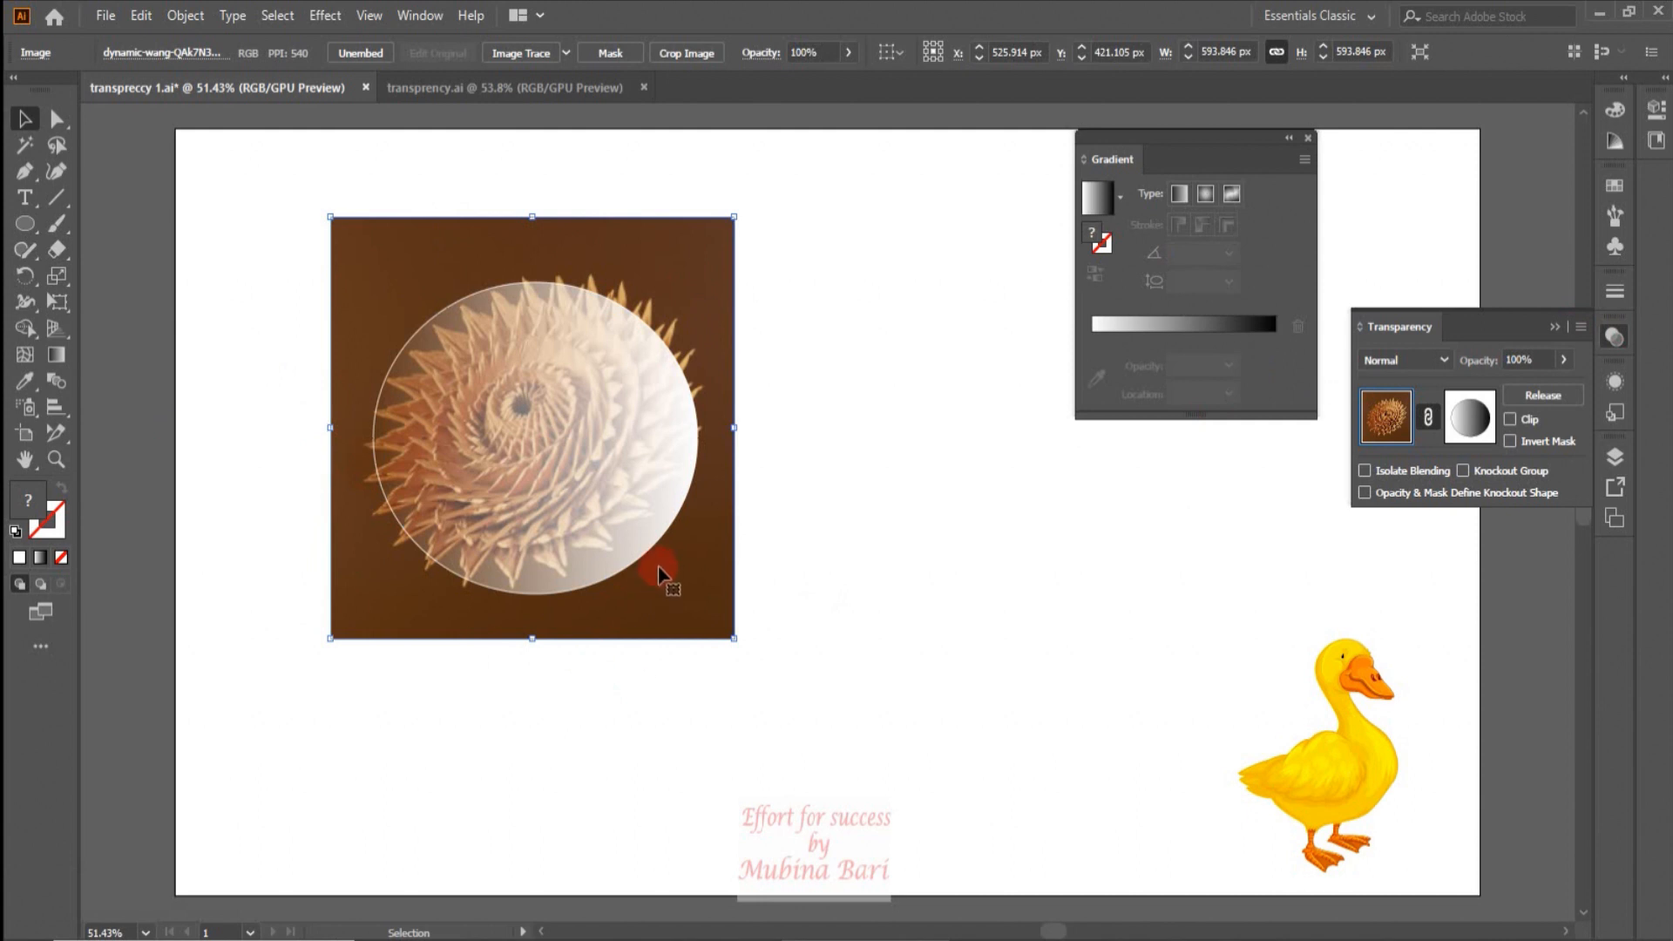
{"action": "left_click", "coordinate": [1508, 419]}
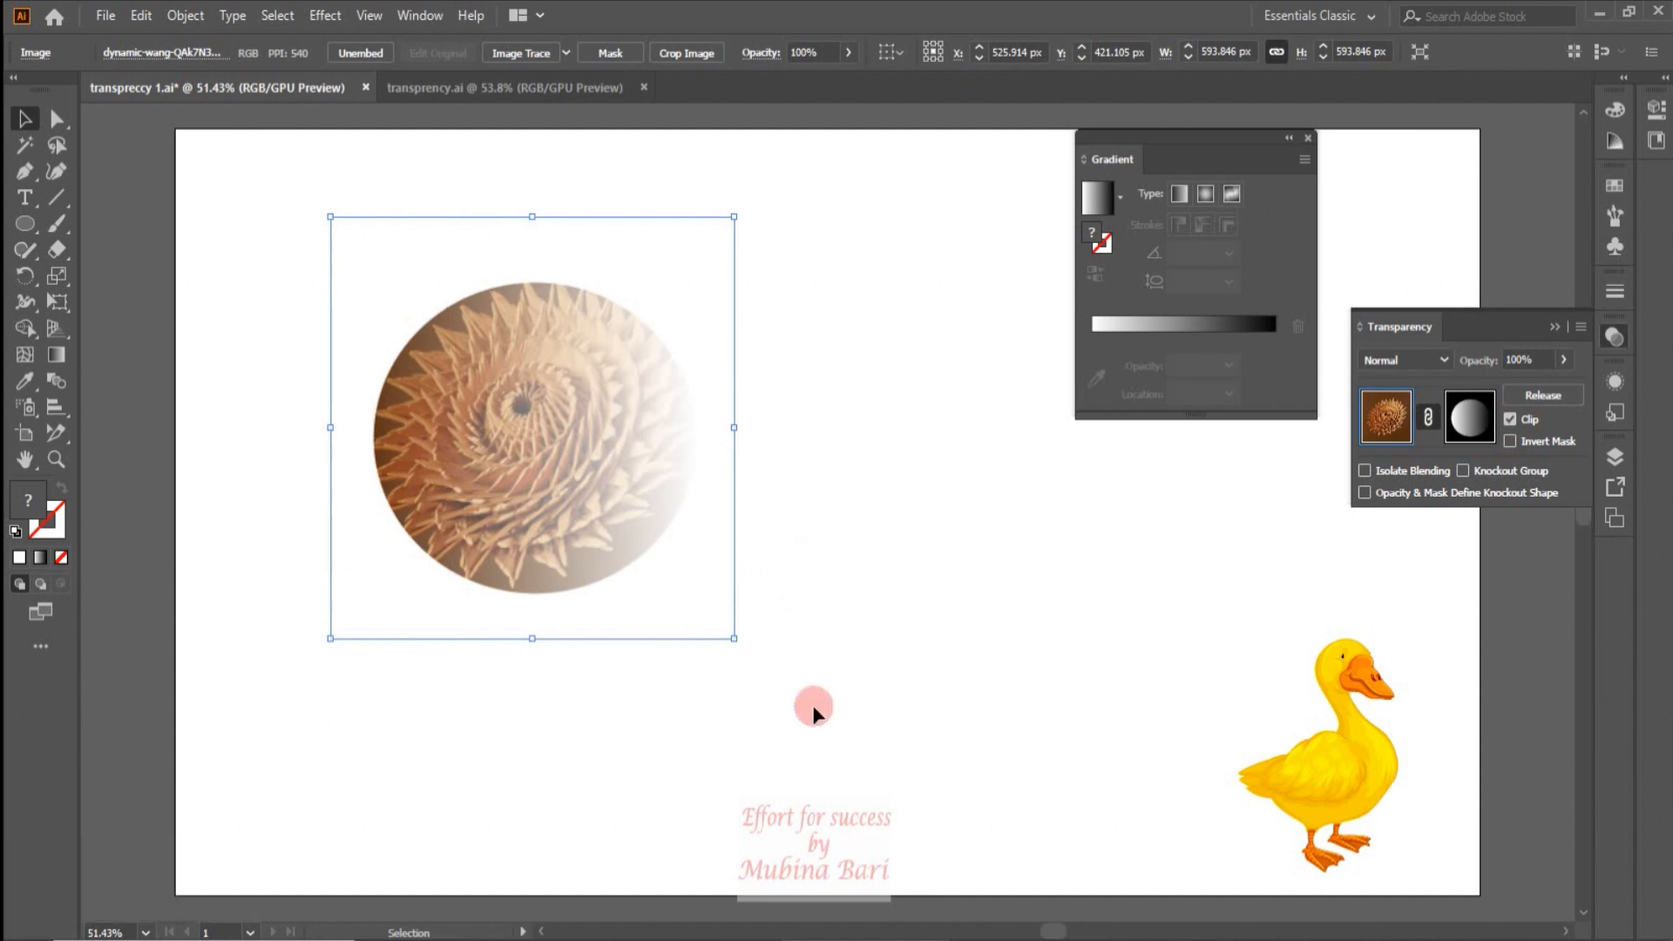
{"action": "key", "text": "ctrl+z"}
{"action": "key", "text": "ctrl+z"}
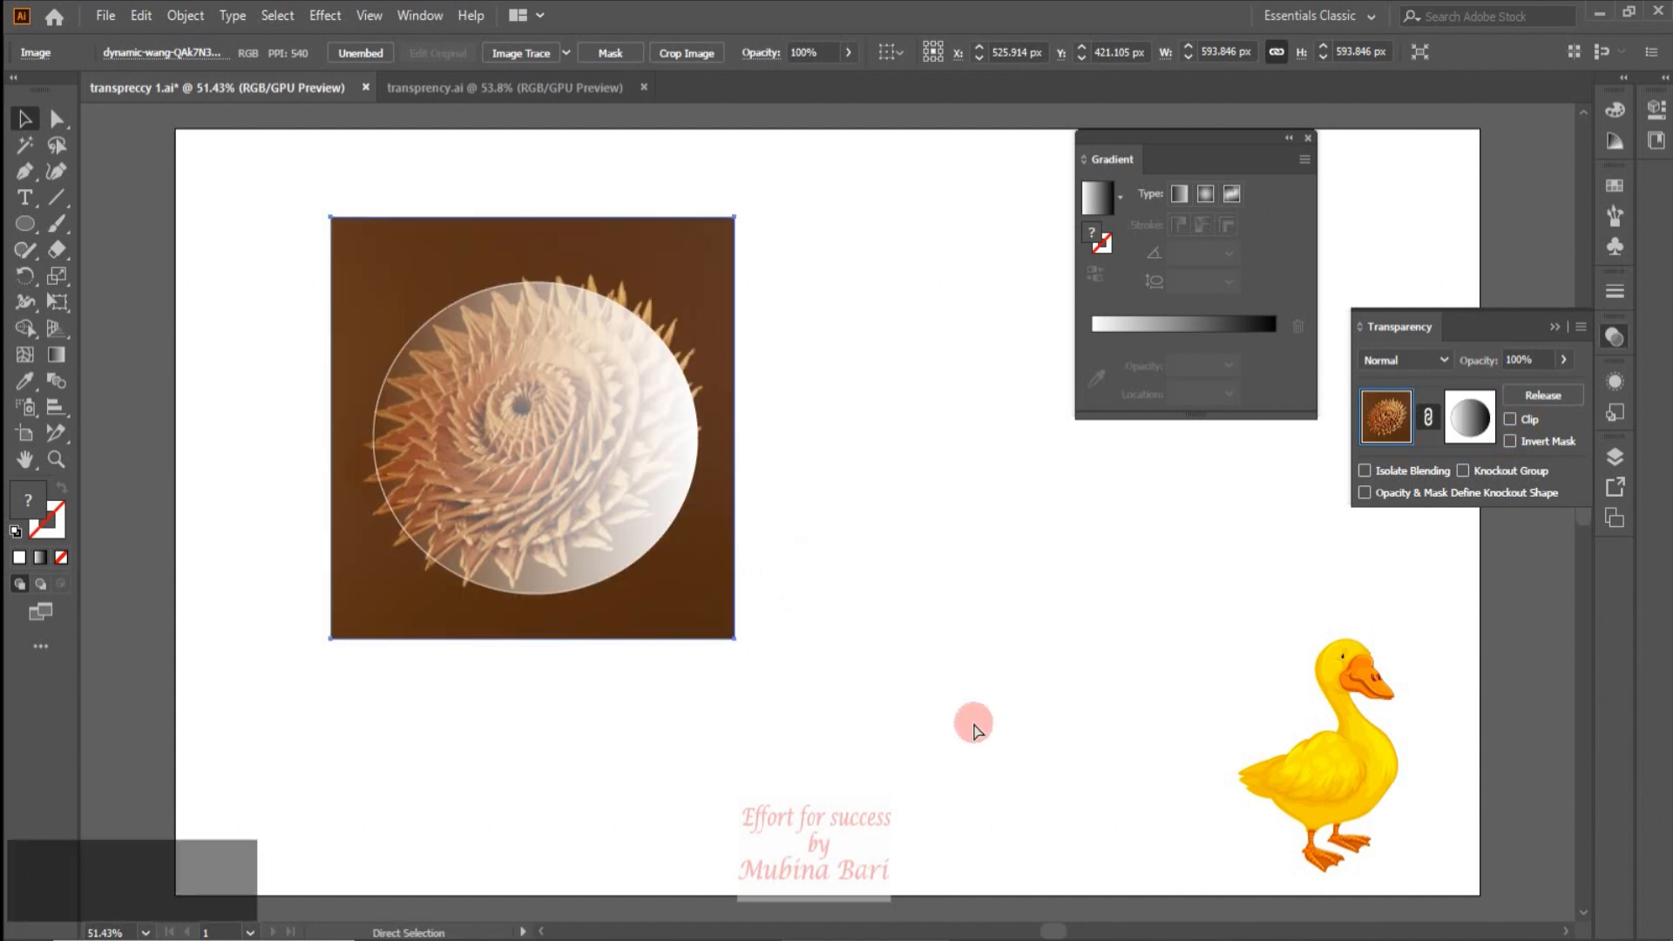
Step: Turn on the New Opacity Masks Are Clipping and New Opacity Masks Are Inverted settings
{"action": "left_click", "coordinate": [1577, 327]}
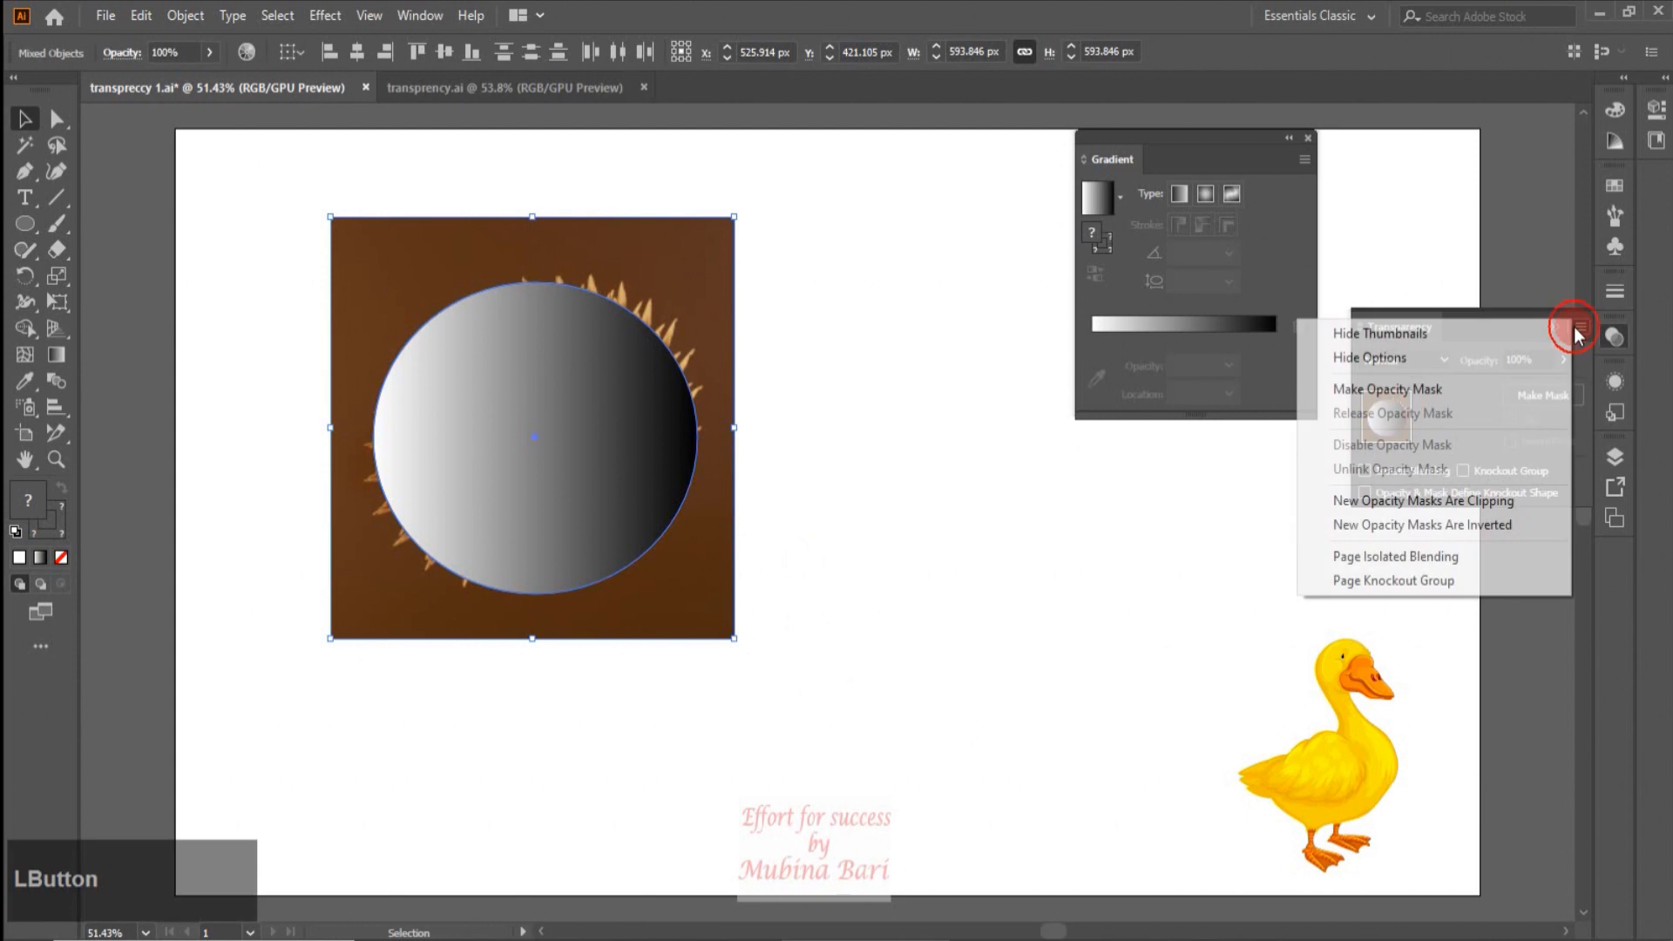
{"action": "left_click", "coordinate": [1305, 500]}
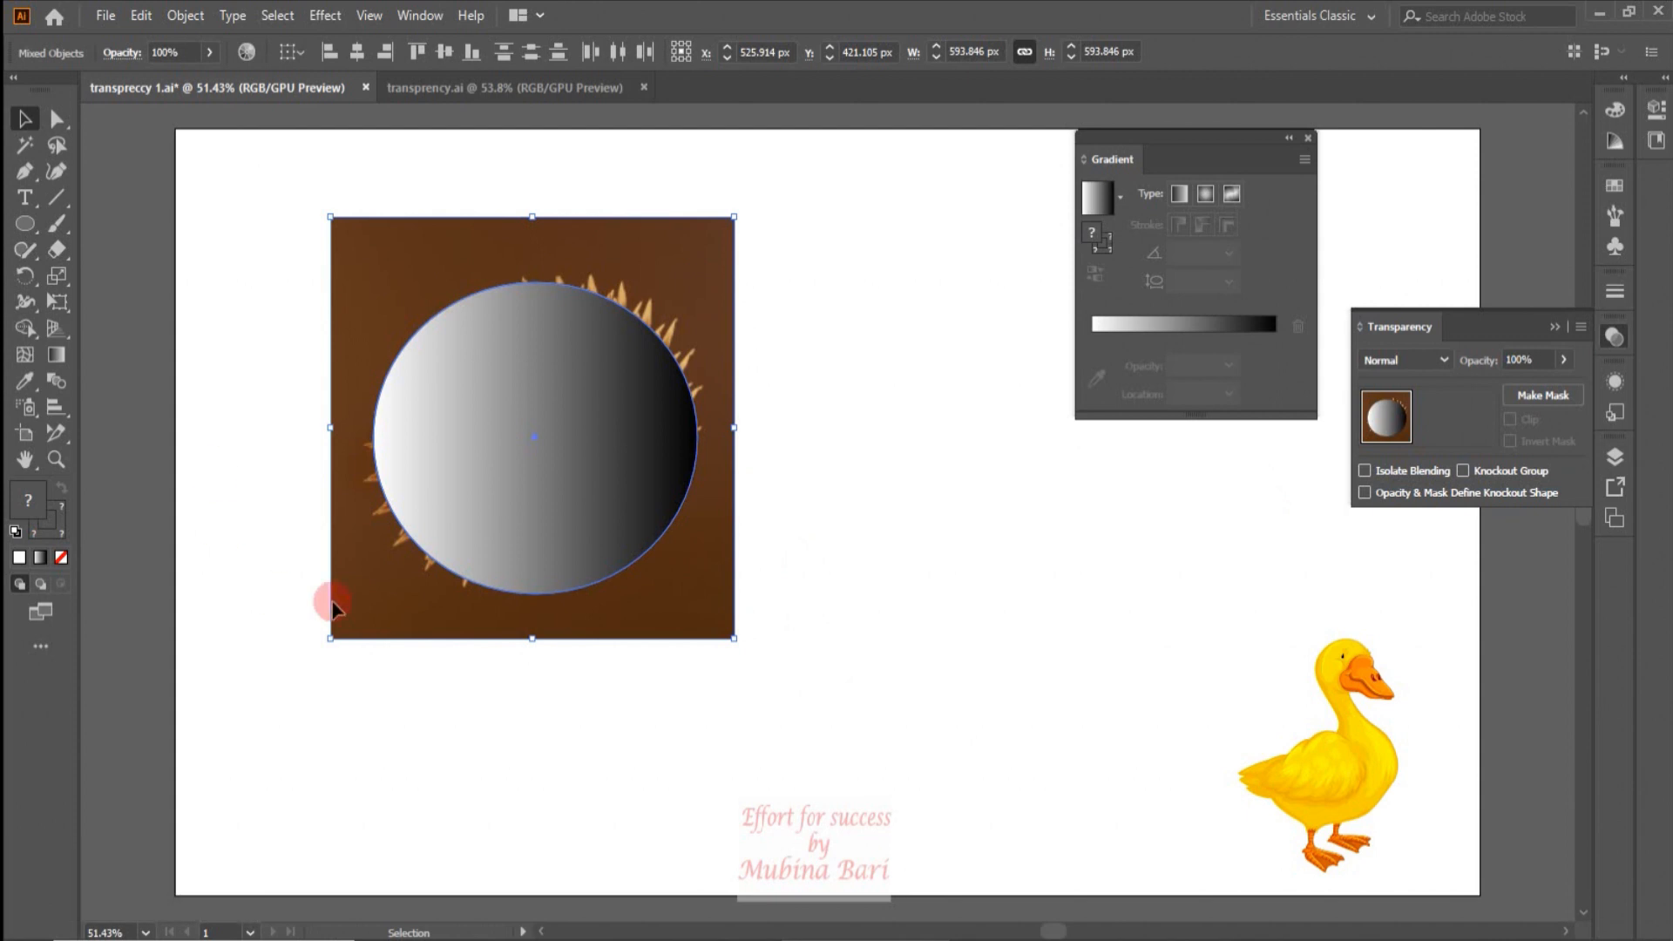
{"action": "left_click", "coordinate": [1581, 326]}
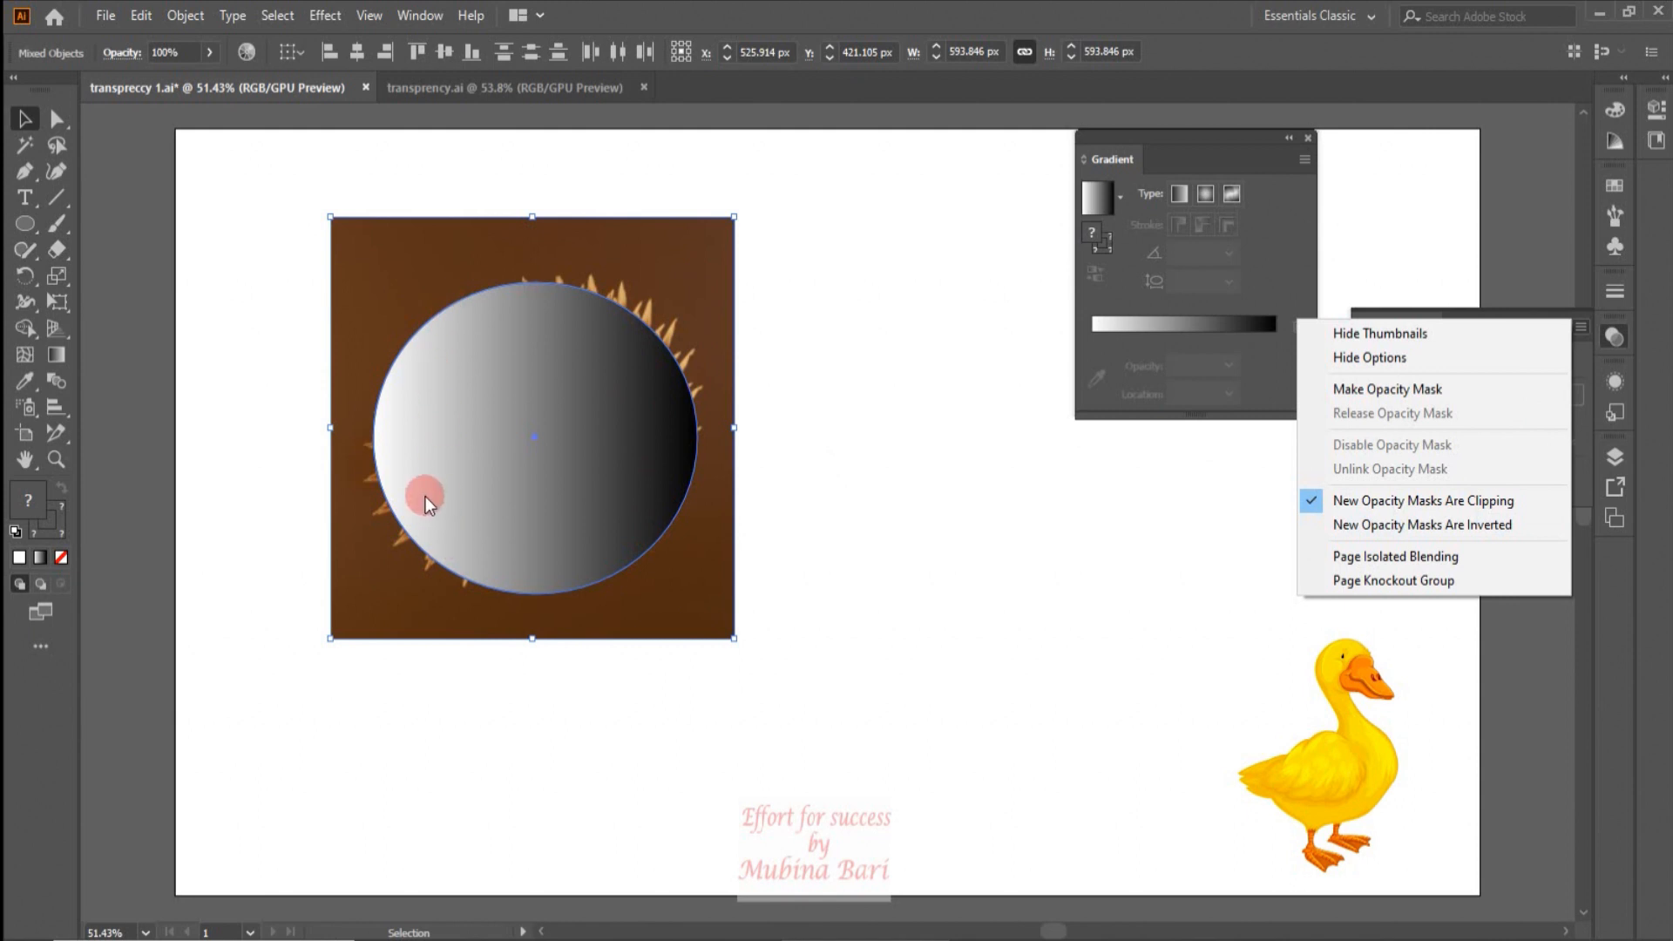
{"action": "left_click", "coordinate": [1310, 527]}
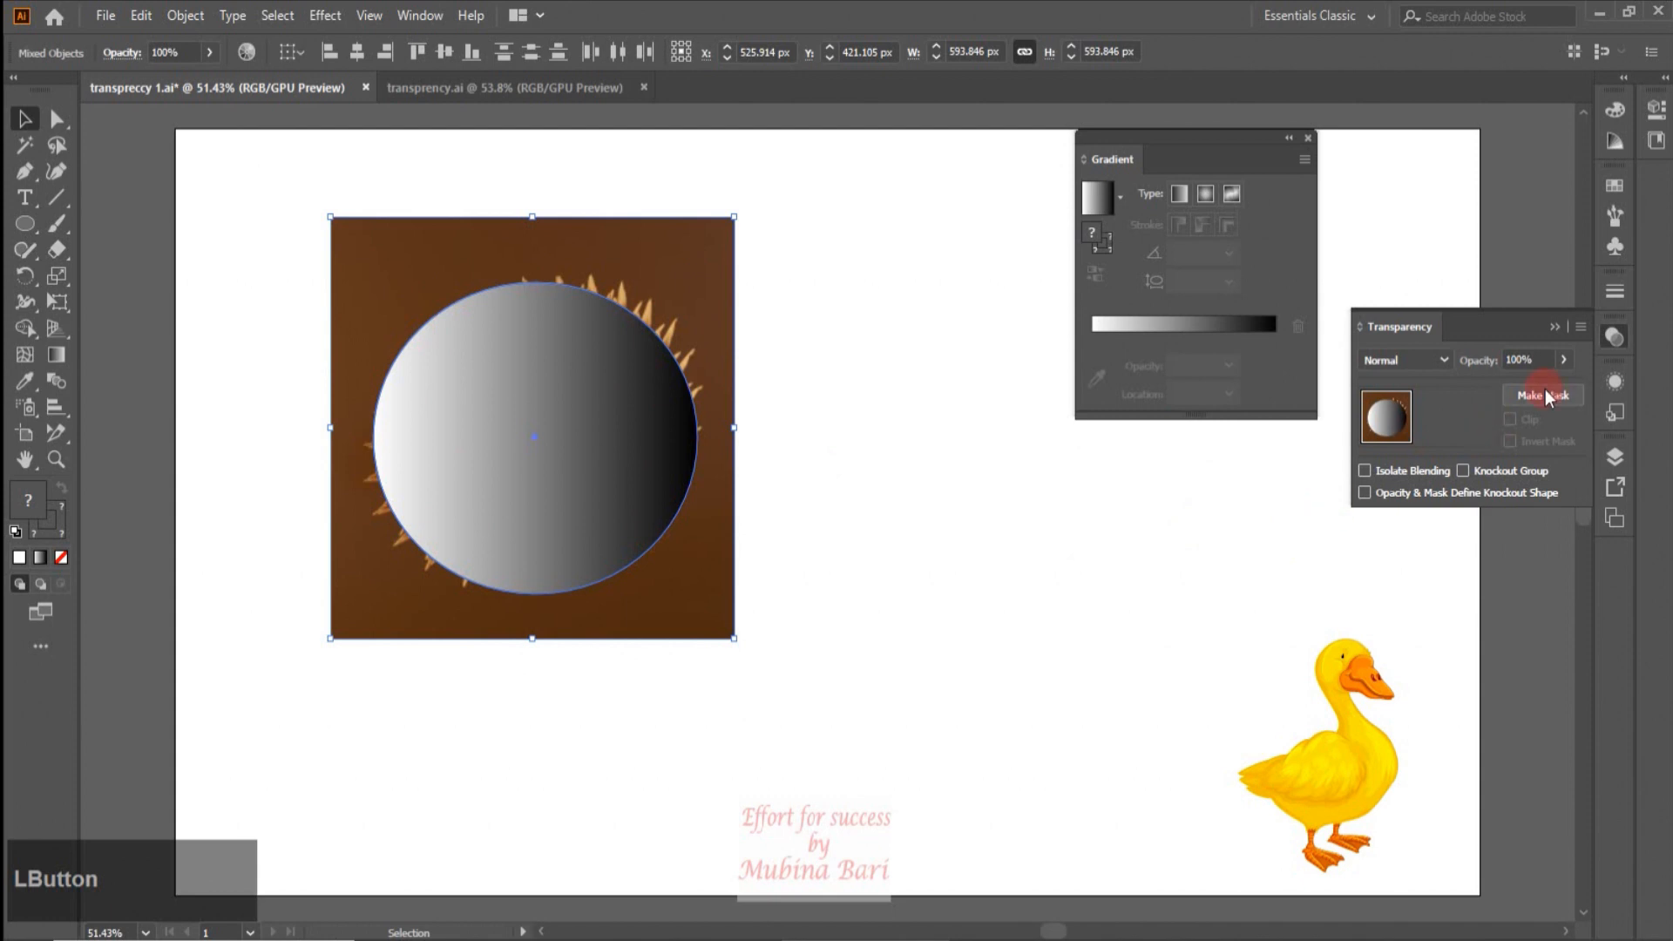
{"action": "left_click", "coordinate": [1581, 327]}
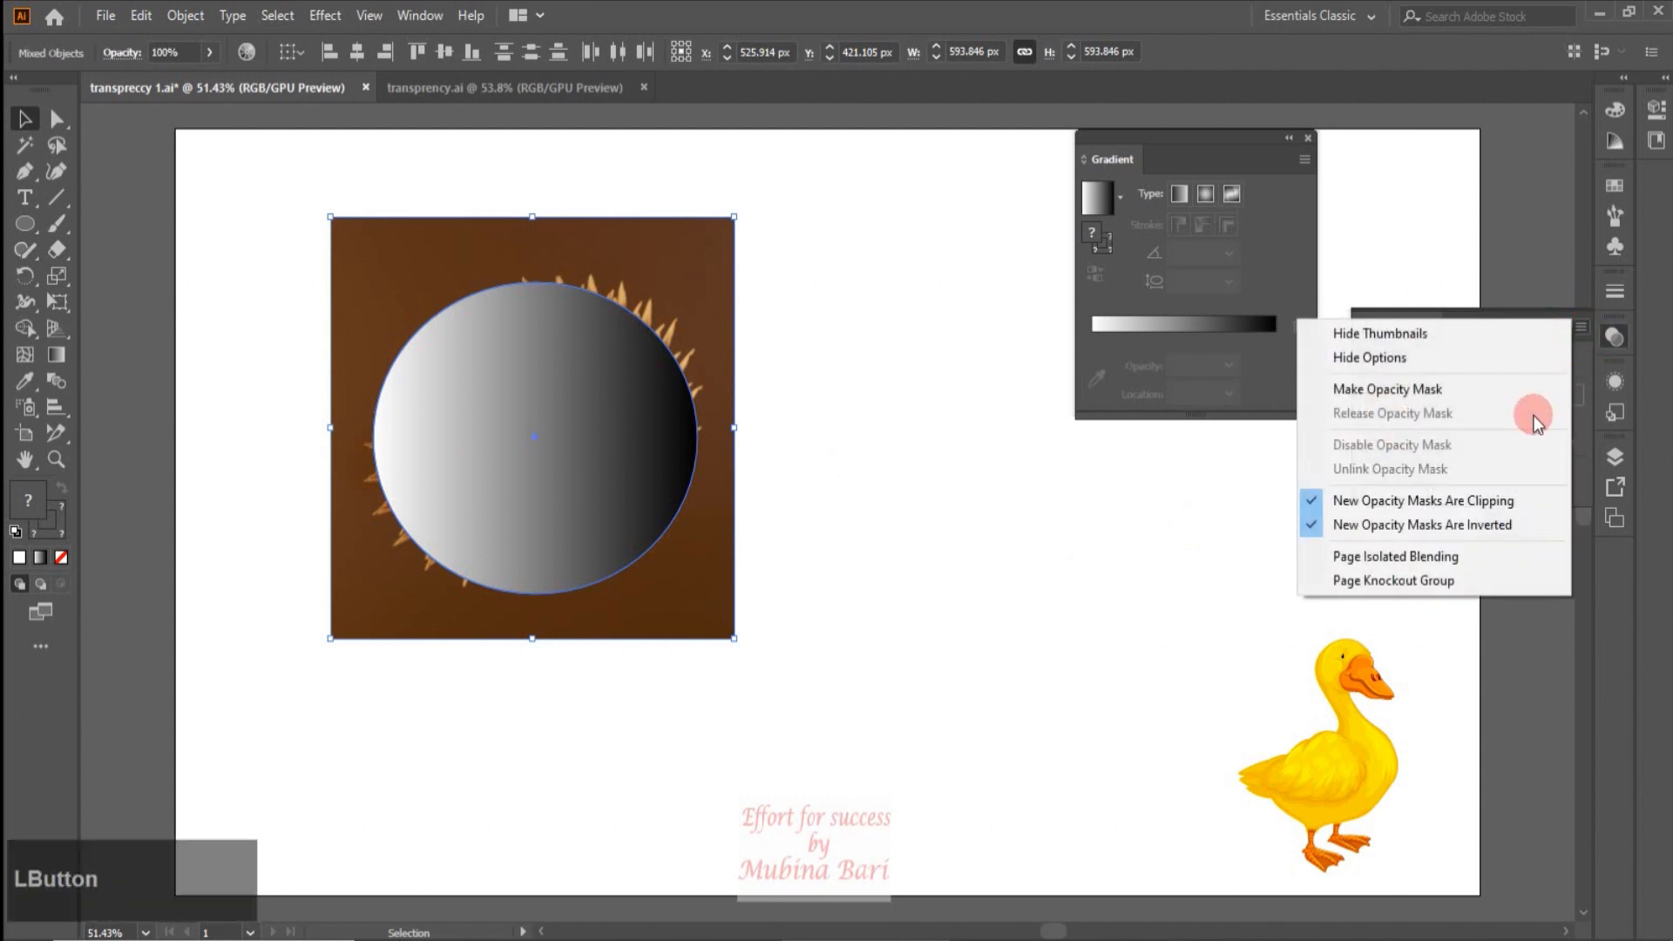
{"action": "left_click", "coordinate": [1364, 528]}
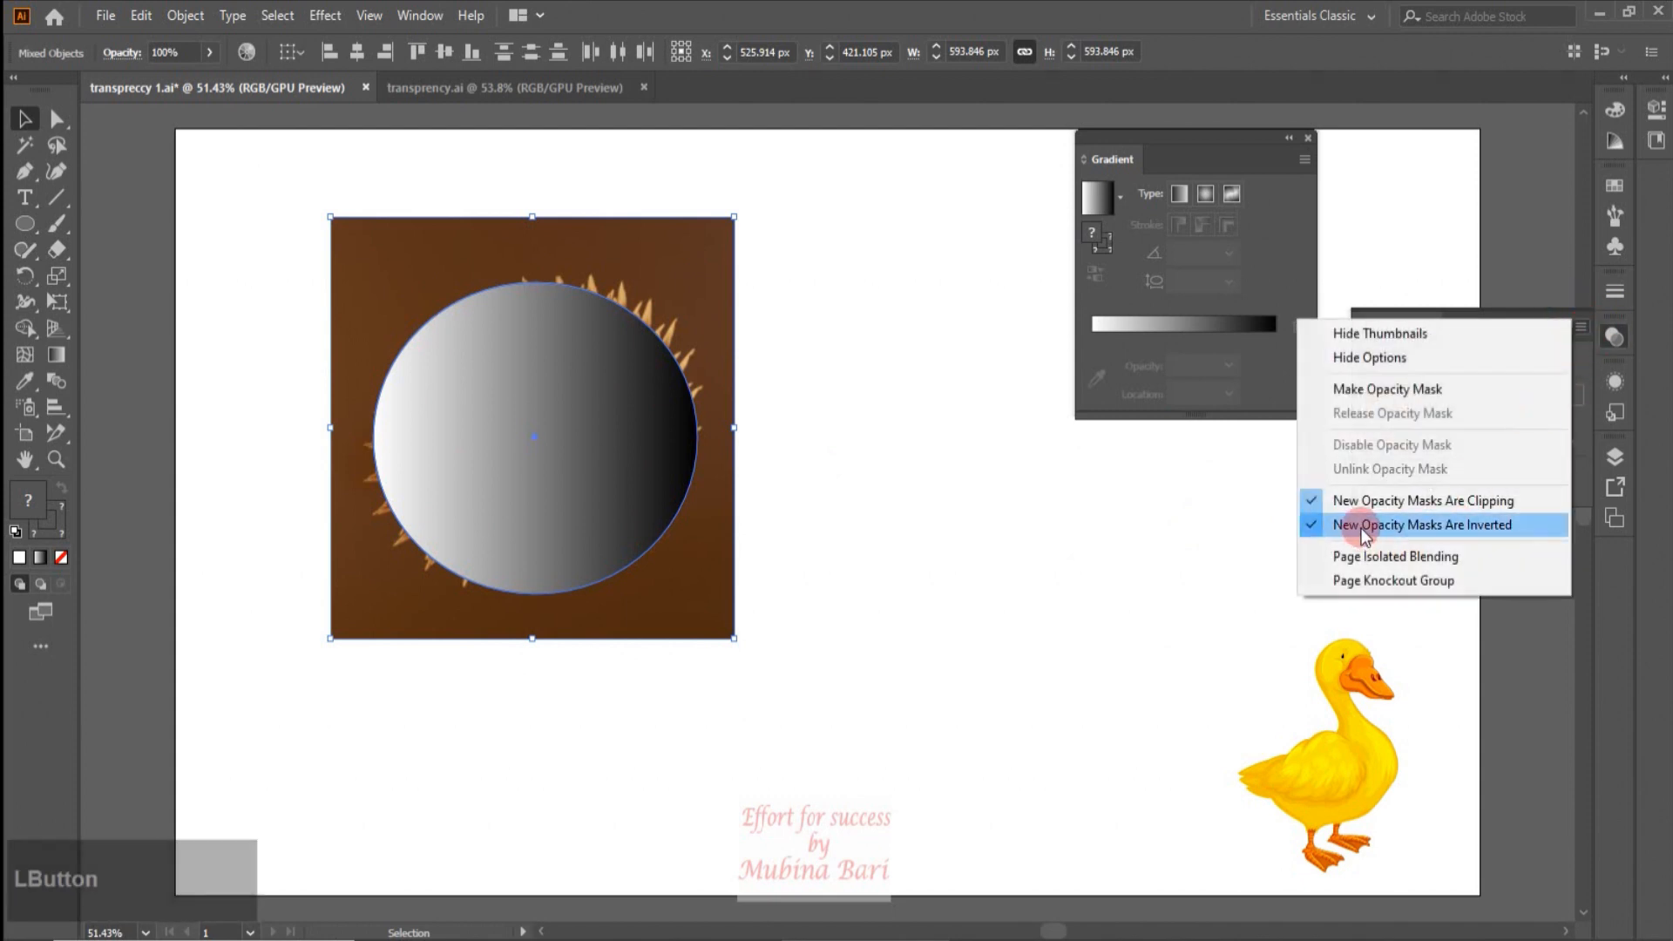
{"action": "left_click", "coordinate": [1270, 519]}
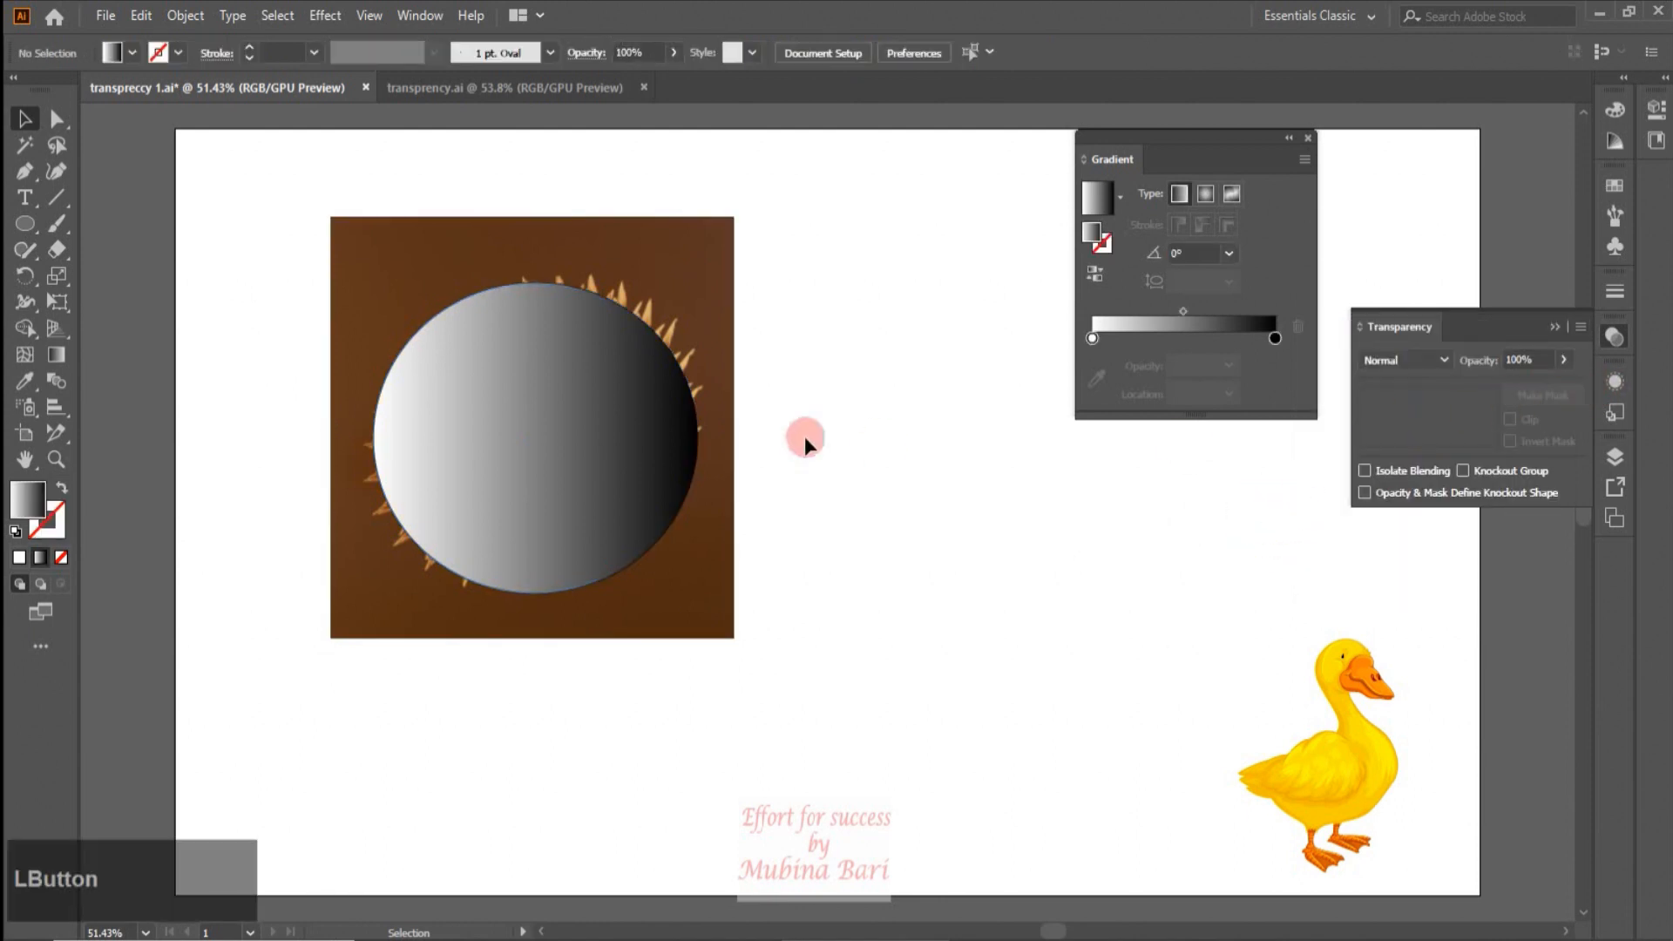
Step: Select the photo together with the gradient ellipse and make a clipped, inverted opacity mask from them
{"action": "left_click_drag", "start_coordinate": [305, 467], "coordinate": [418, 610]}
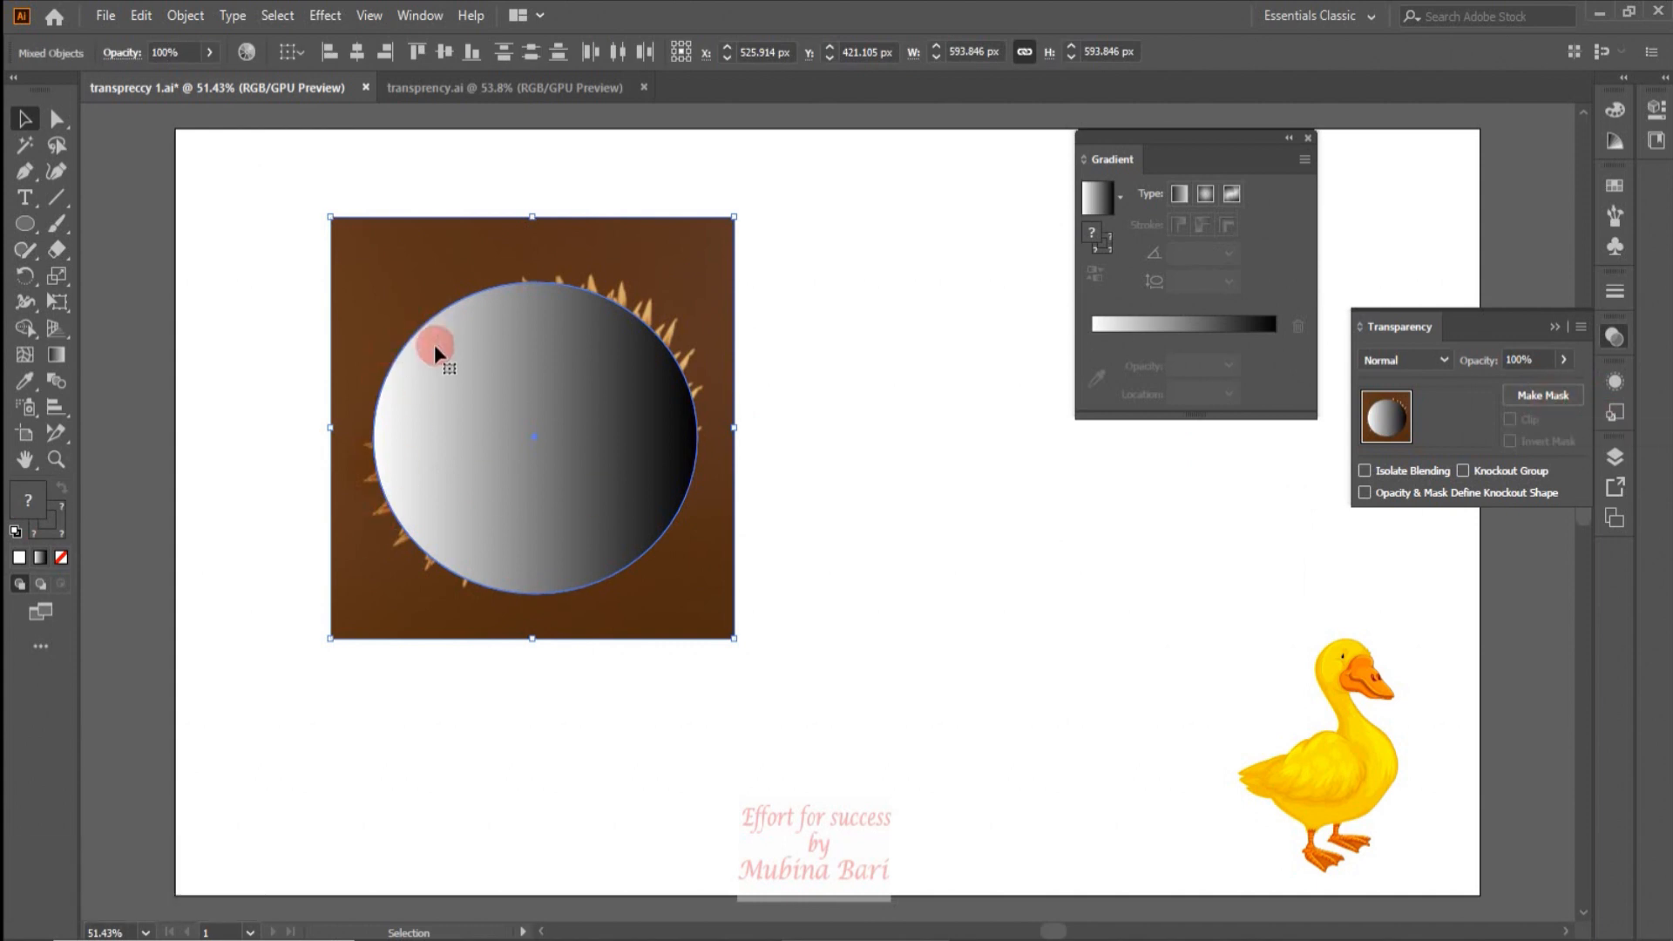
{"action": "left_click", "coordinate": [1567, 397]}
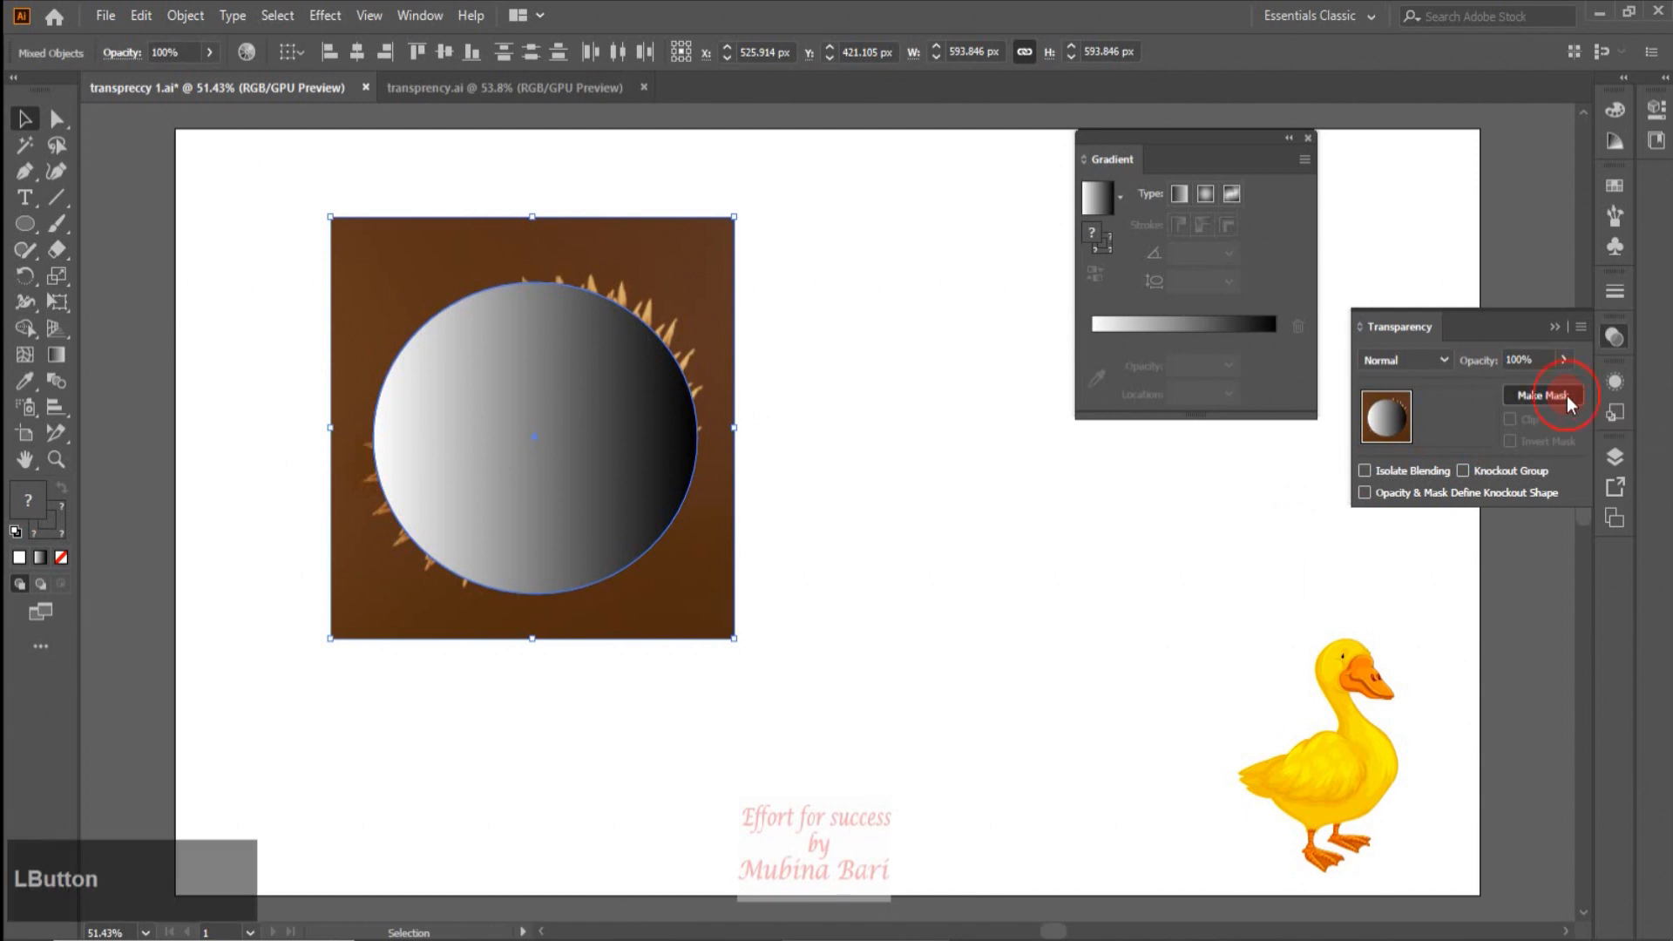
{"action": "left_click", "coordinate": [506, 489]}
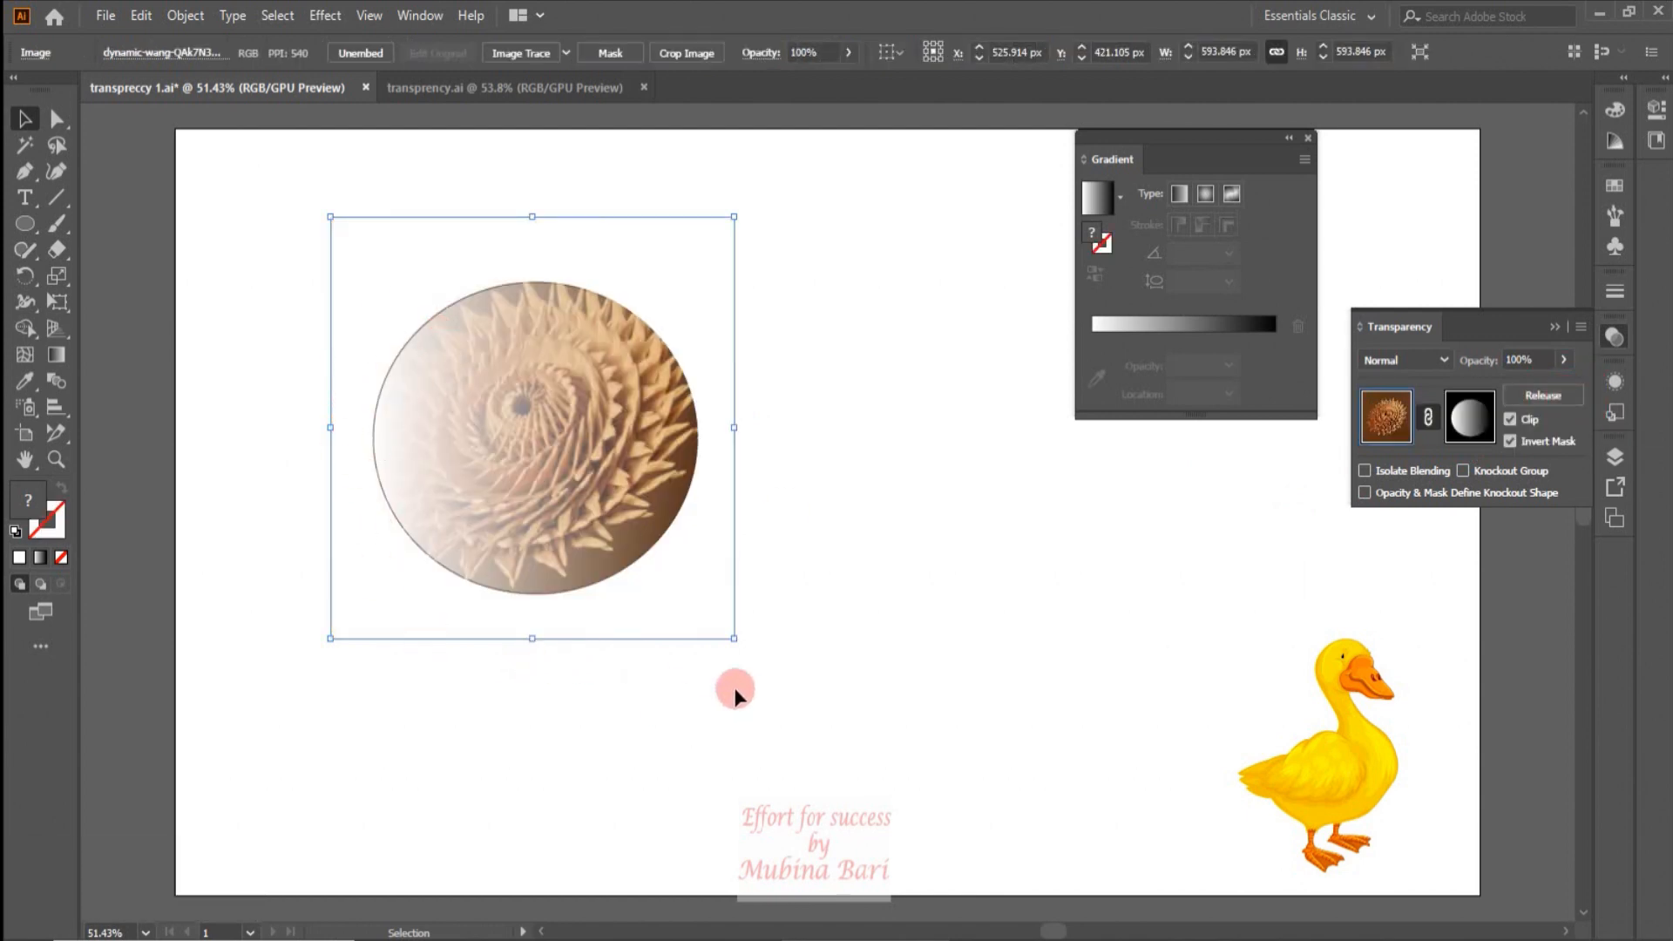
Step: Turn off inversion for new opacity masks and for the photo's own mask
{"action": "left_click", "coordinate": [1582, 326]}
{"action": "left_click", "coordinate": [1352, 473]}
{"action": "left_click", "coordinate": [1508, 442]}
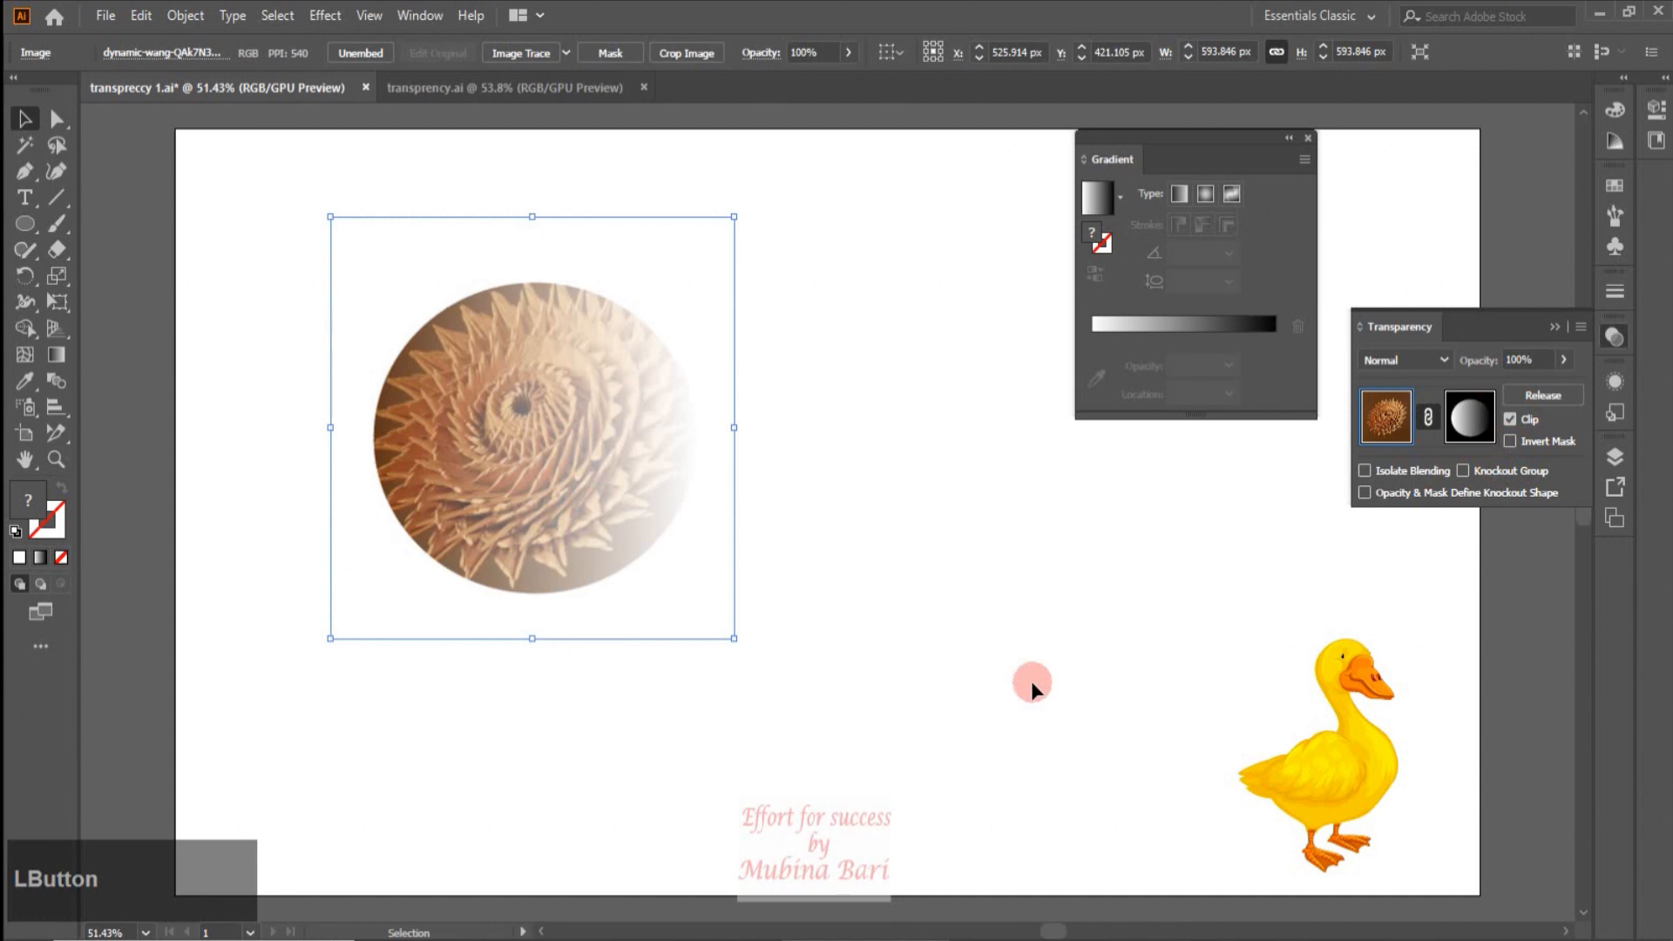
Step: Delete the masked photo and move the duck to the upper-left area of the artboard
{"action": "left_click_drag", "start_coordinate": [276, 258], "coordinate": [466, 565]}
{"action": "key", "text": "Delete"}
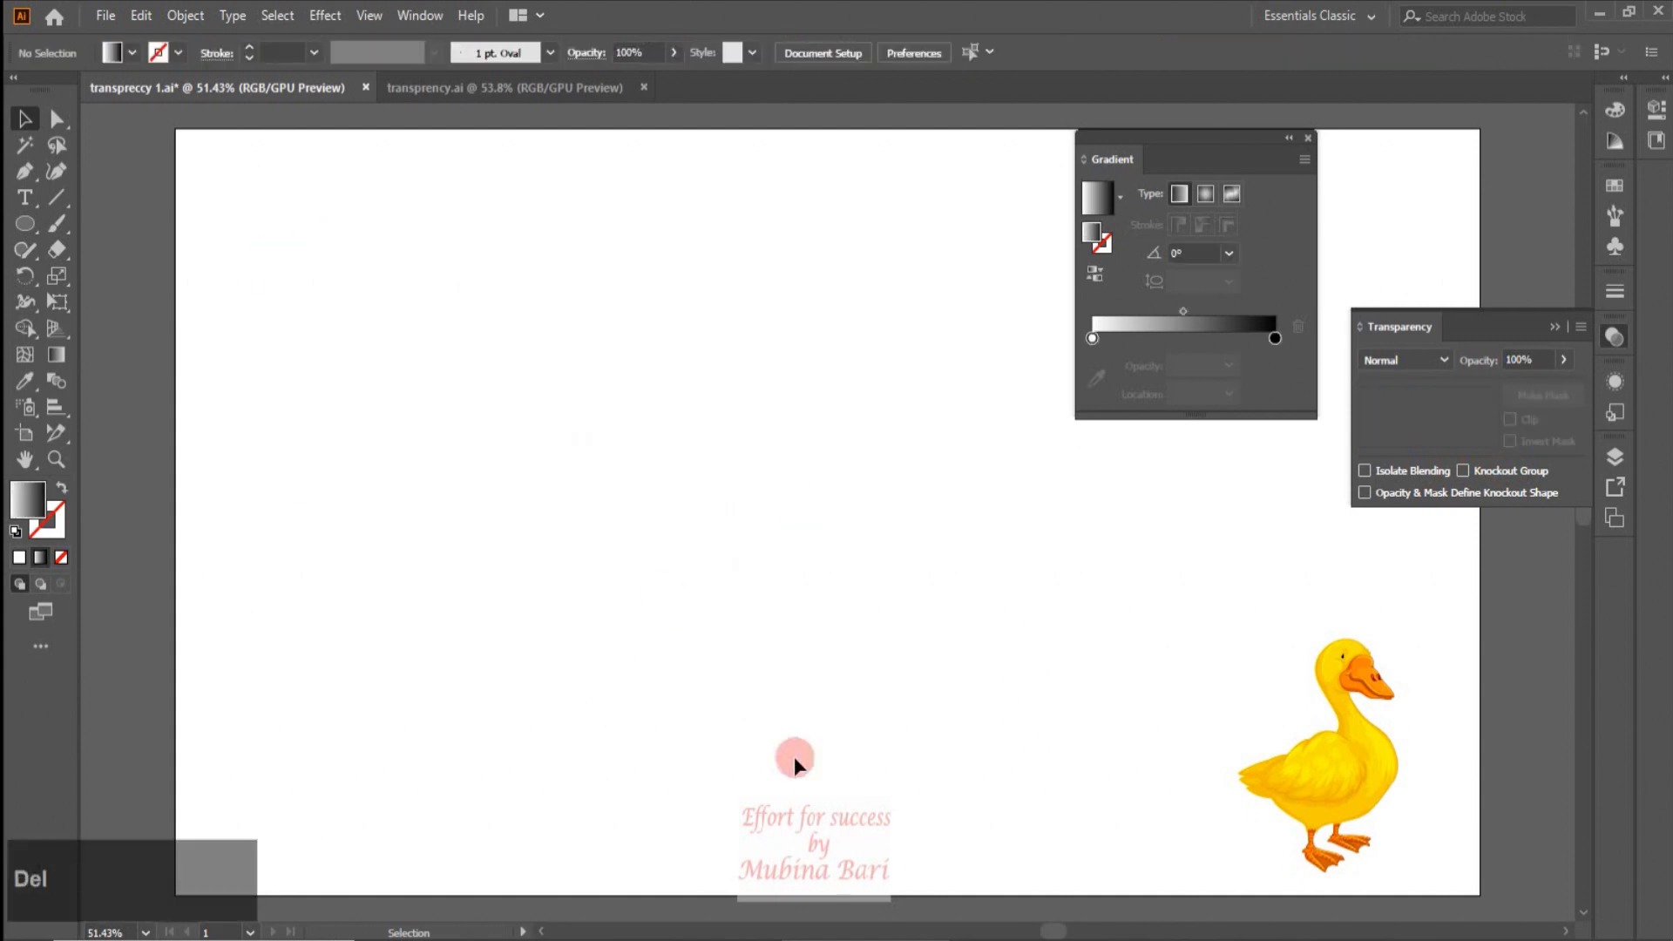
{"action": "left_click", "coordinate": [1343, 787]}
{"action": "left_click_drag", "start_coordinate": [1344, 787], "coordinate": [731, 706]}
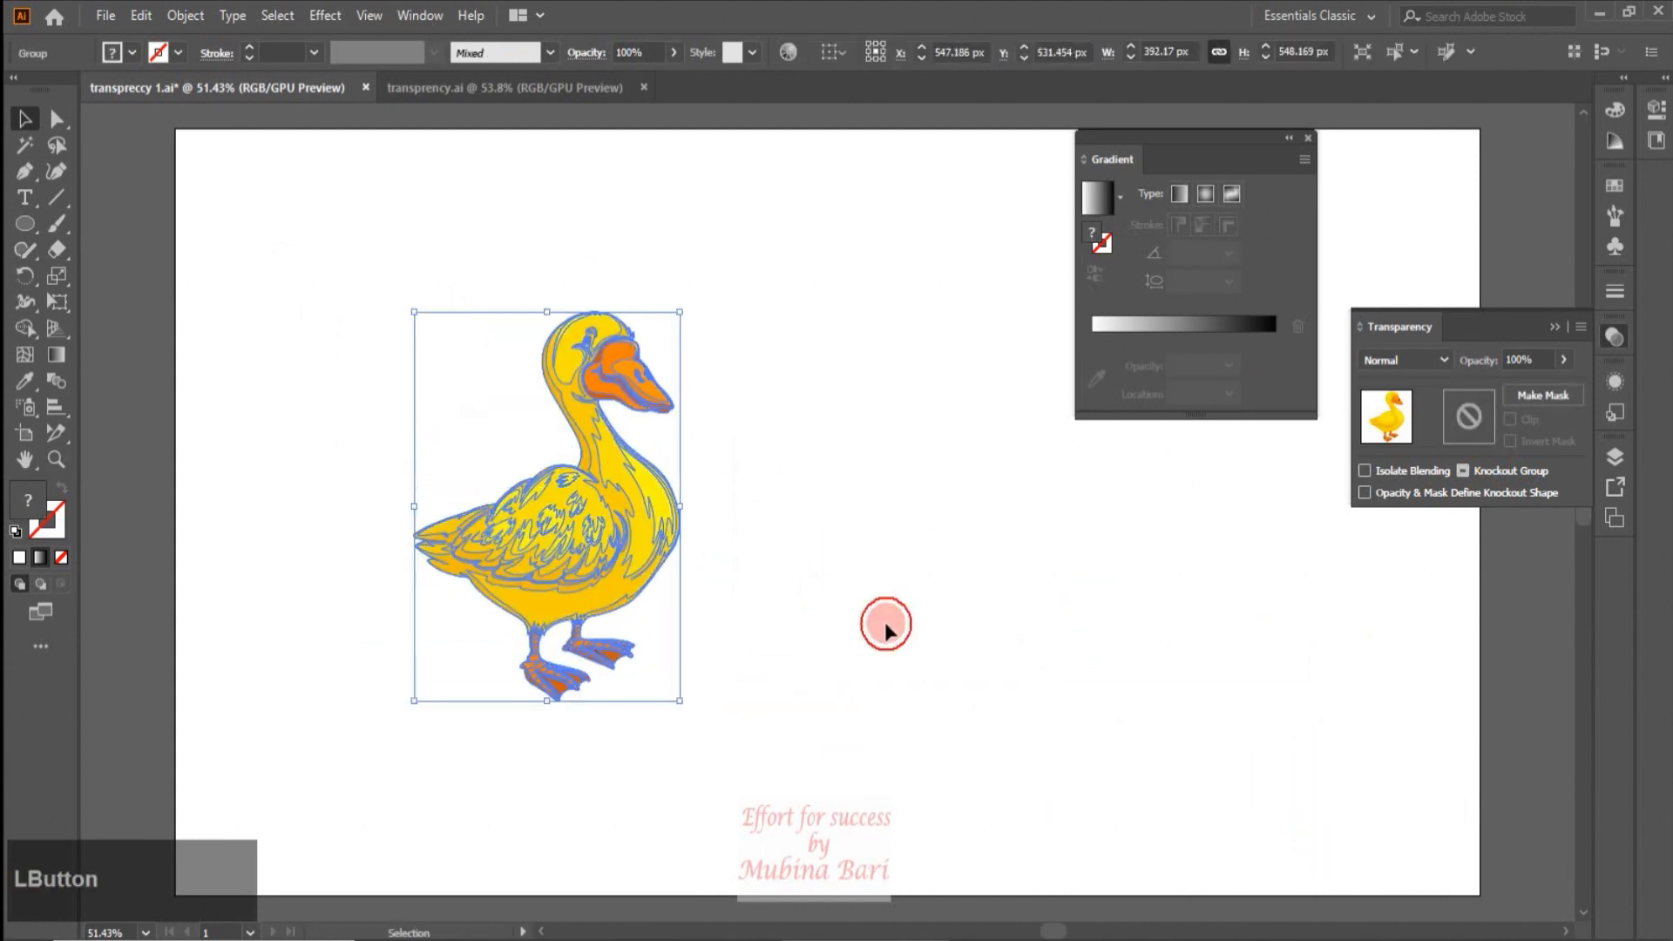
{"action": "left_click", "coordinate": [885, 624]}
{"action": "left_click_drag", "start_coordinate": [636, 536], "coordinate": [558, 462]}
{"action": "left_click", "coordinate": [701, 693]}
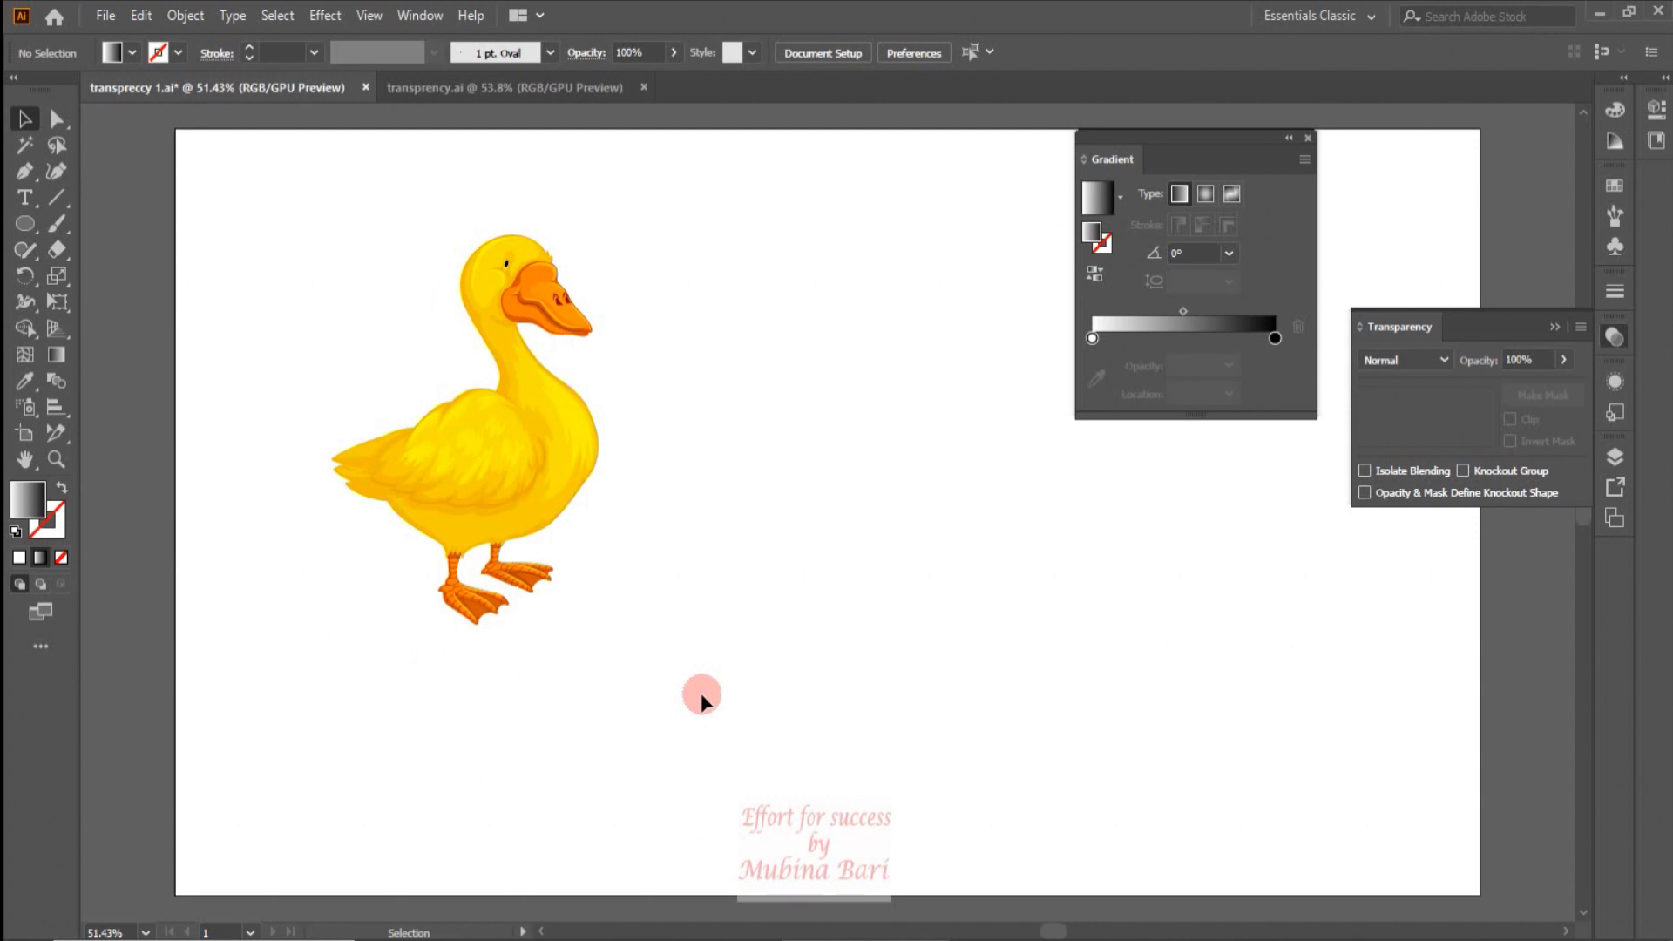
Step: Draw a rectangle with the white-to-black linear gradient fill that covers the whole duck
{"action": "key", "text": "m"}
{"action": "left_click_drag", "start_coordinate": [286, 196], "coordinate": [712, 656]}
{"action": "left_click", "coordinate": [25, 118]}
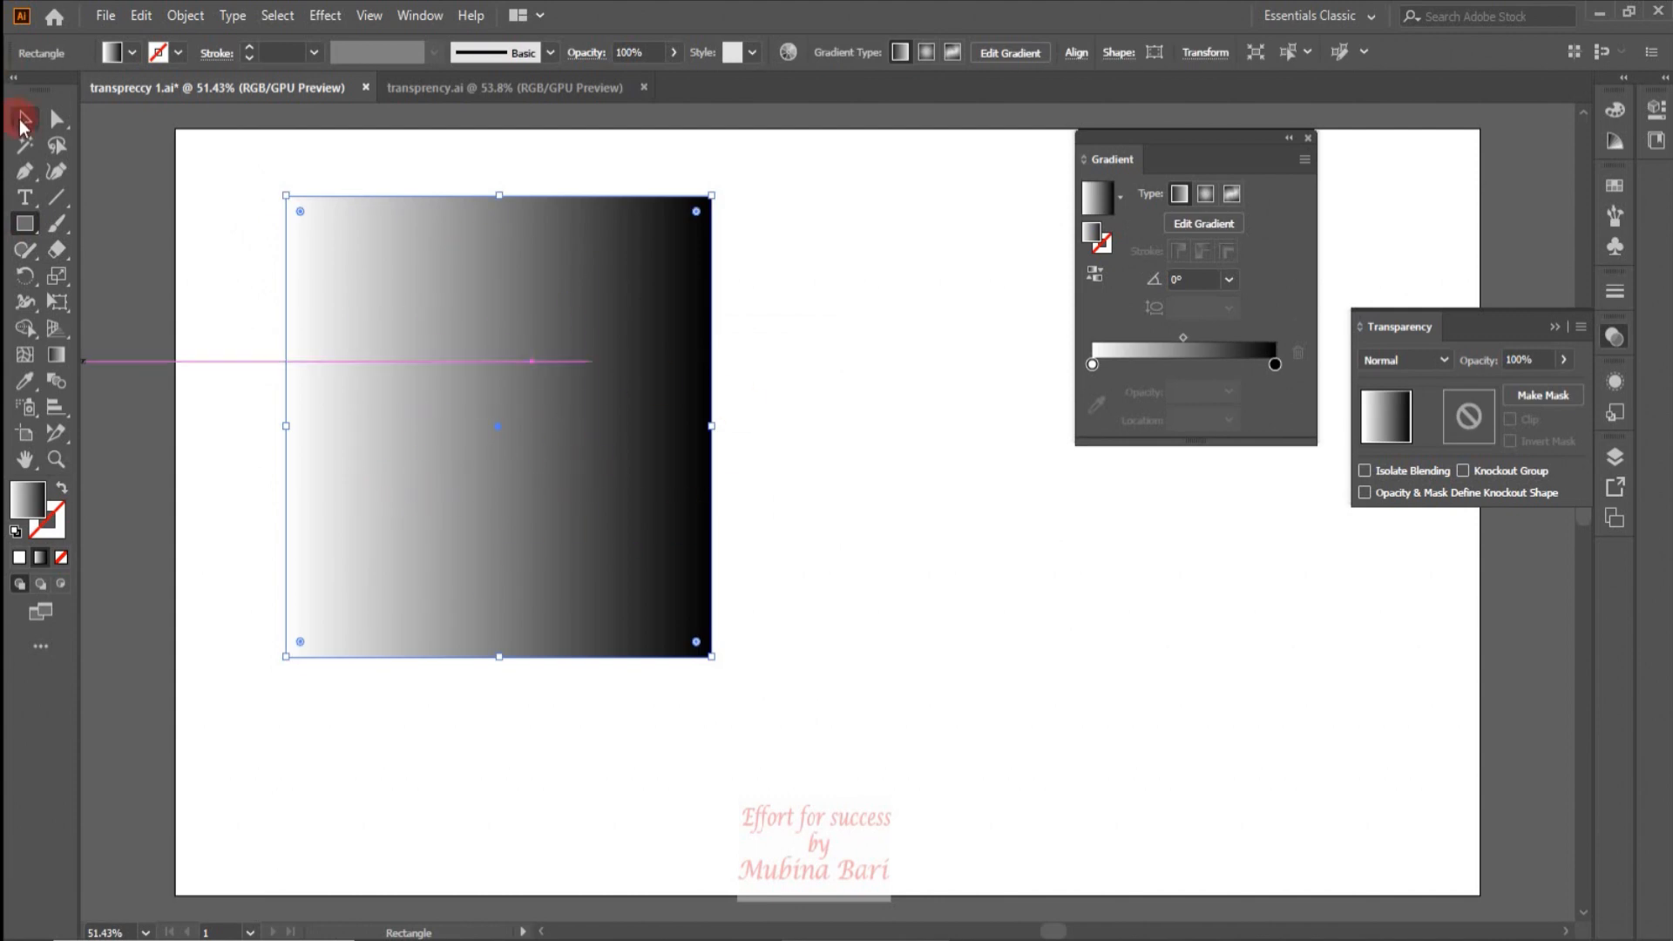
Step: Select the duck together with the gradient rectangle and make an opacity mask from them
{"action": "mouse_move", "coordinate": [196, 308]}
{"action": "left_mouse_down"}
{"action": "mouse_move", "coordinate": [598, 587]}
{"action": "mouse_move", "coordinate": [810, 643]}
{"action": "left_mouse_up"}
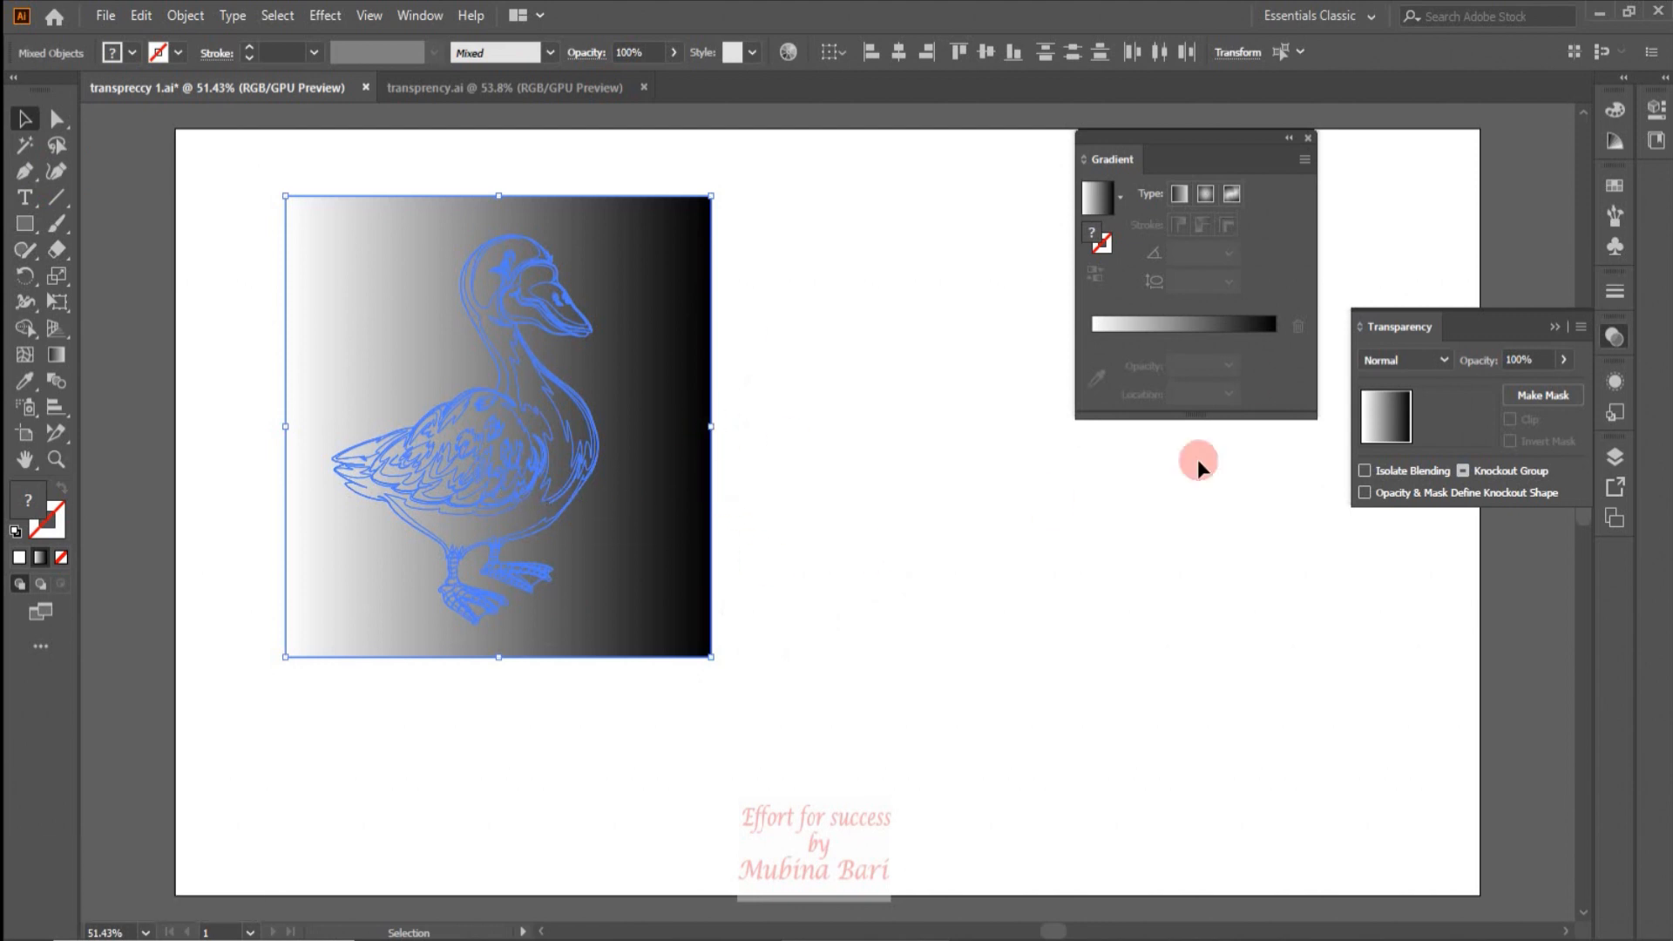
{"action": "left_click", "coordinate": [1542, 394]}
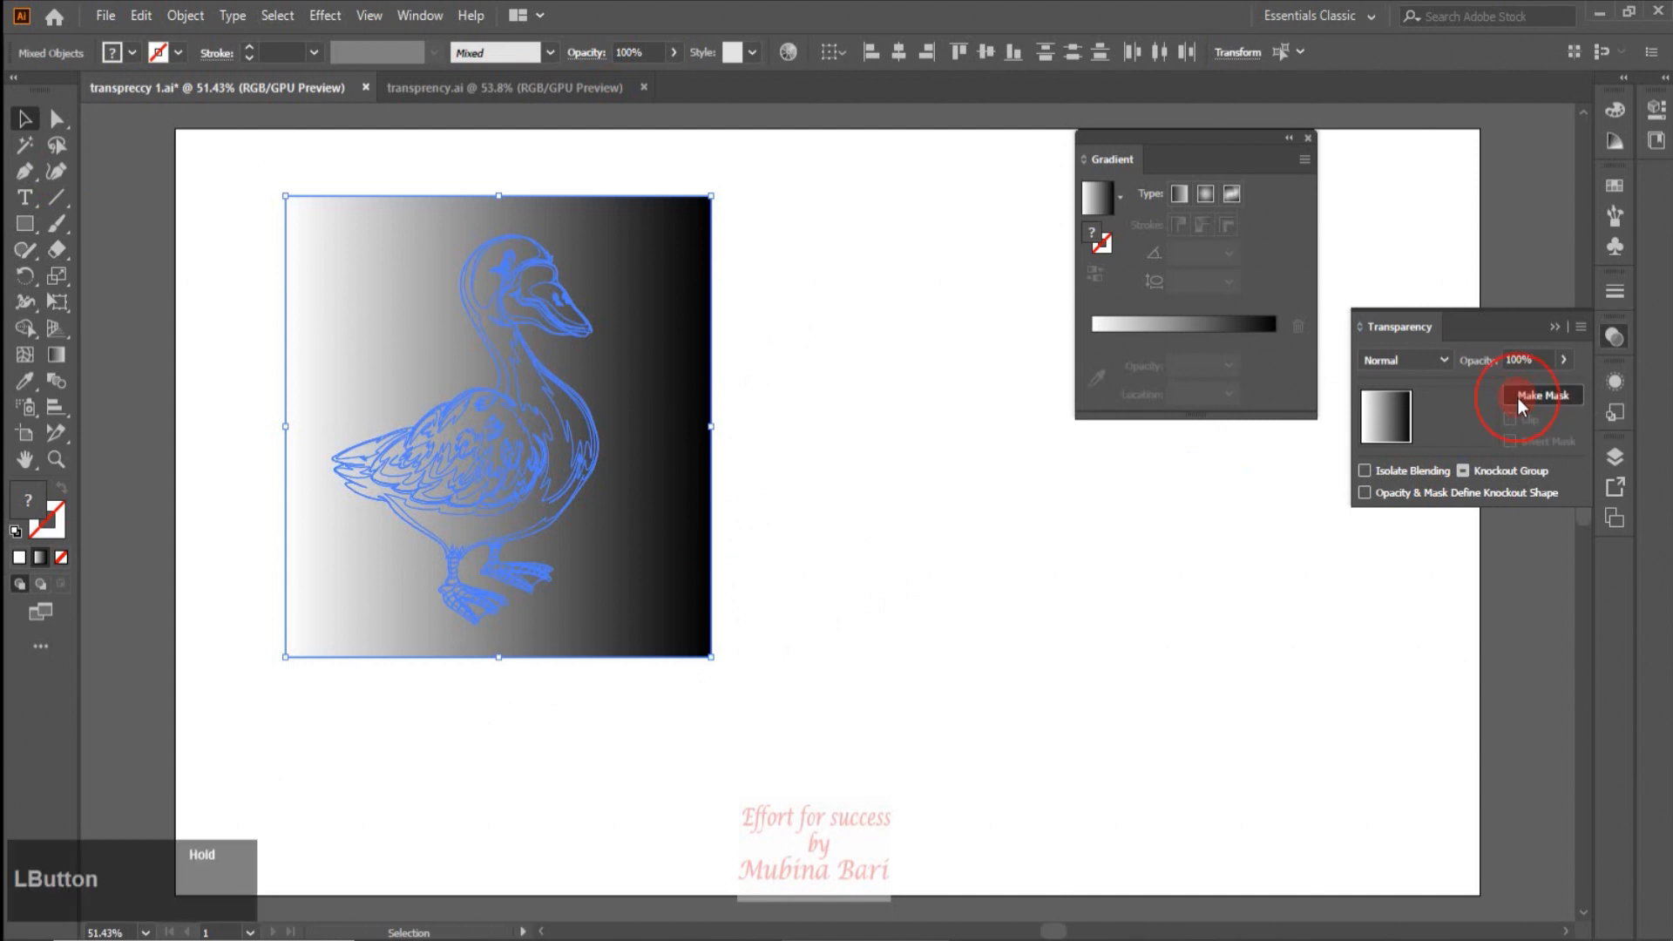
{"action": "left_click", "coordinate": [809, 530]}
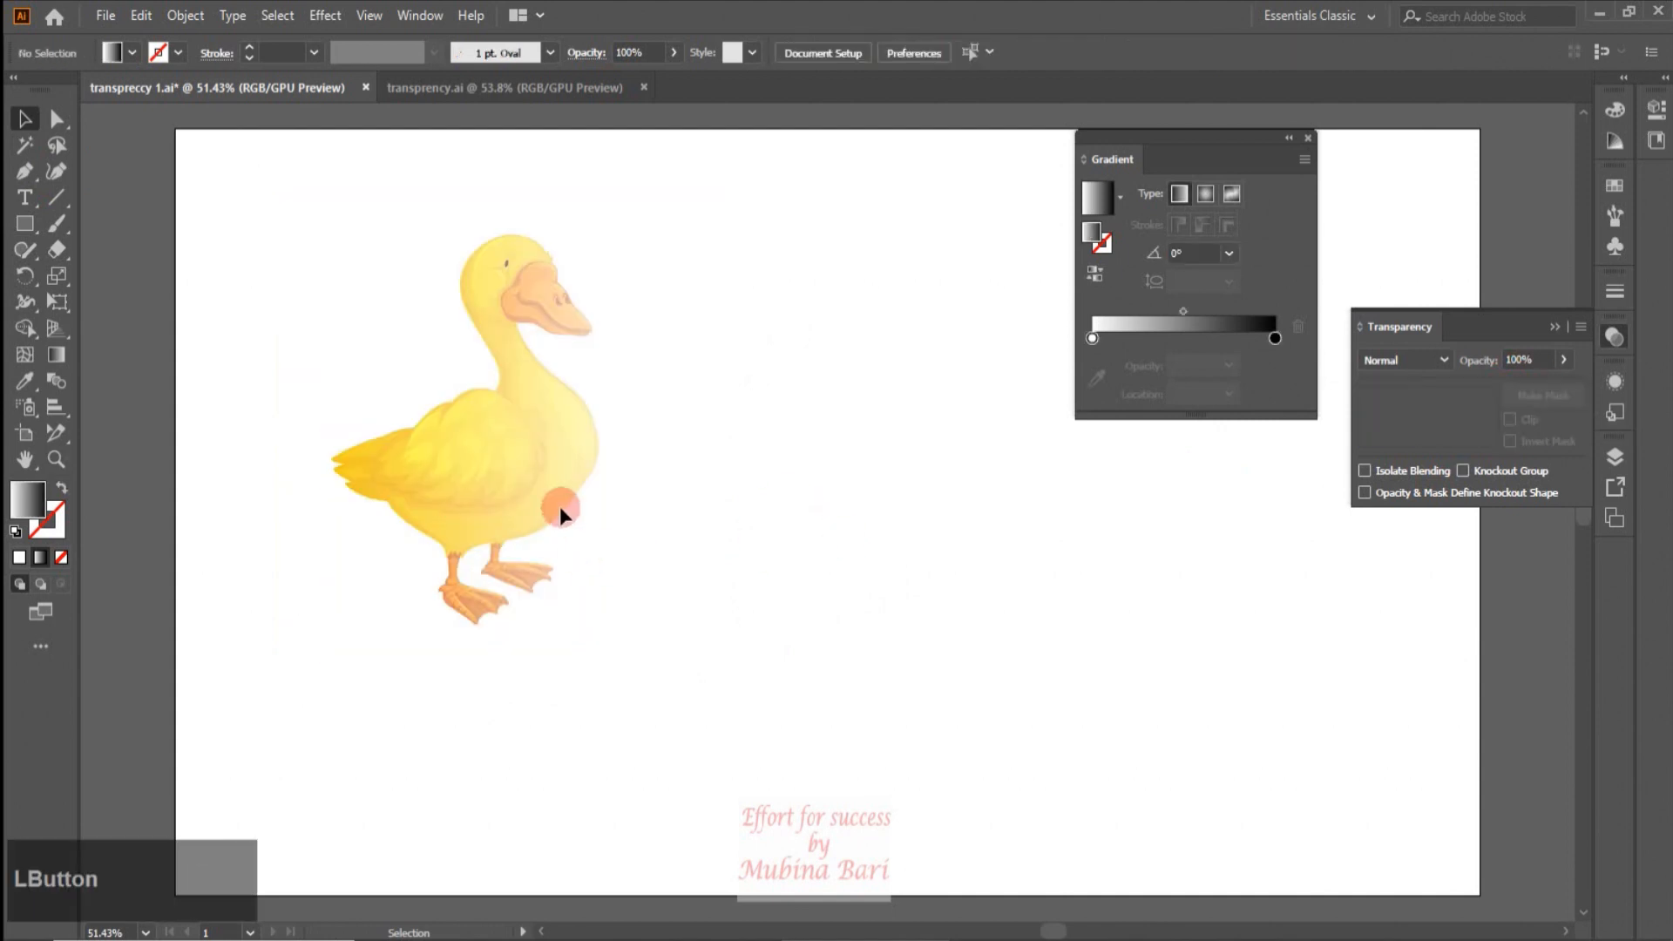
Step: Invert the duck's opacity mask and select the duck again
{"action": "left_click", "coordinate": [510, 499]}
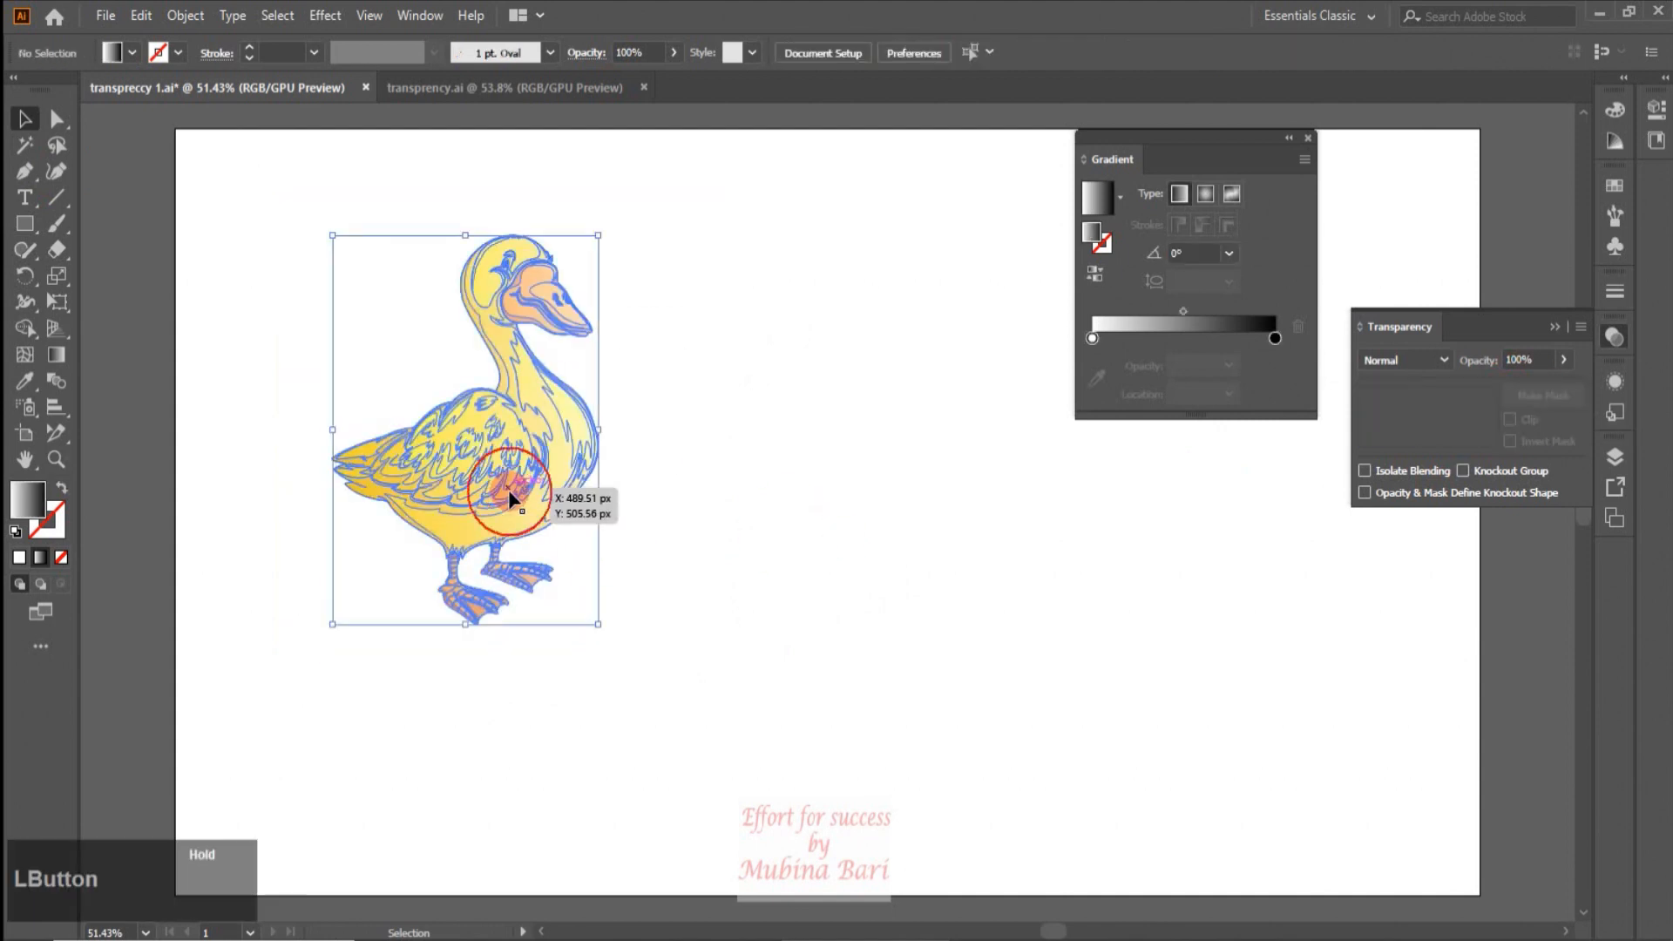
{"action": "left_click", "coordinate": [1509, 442]}
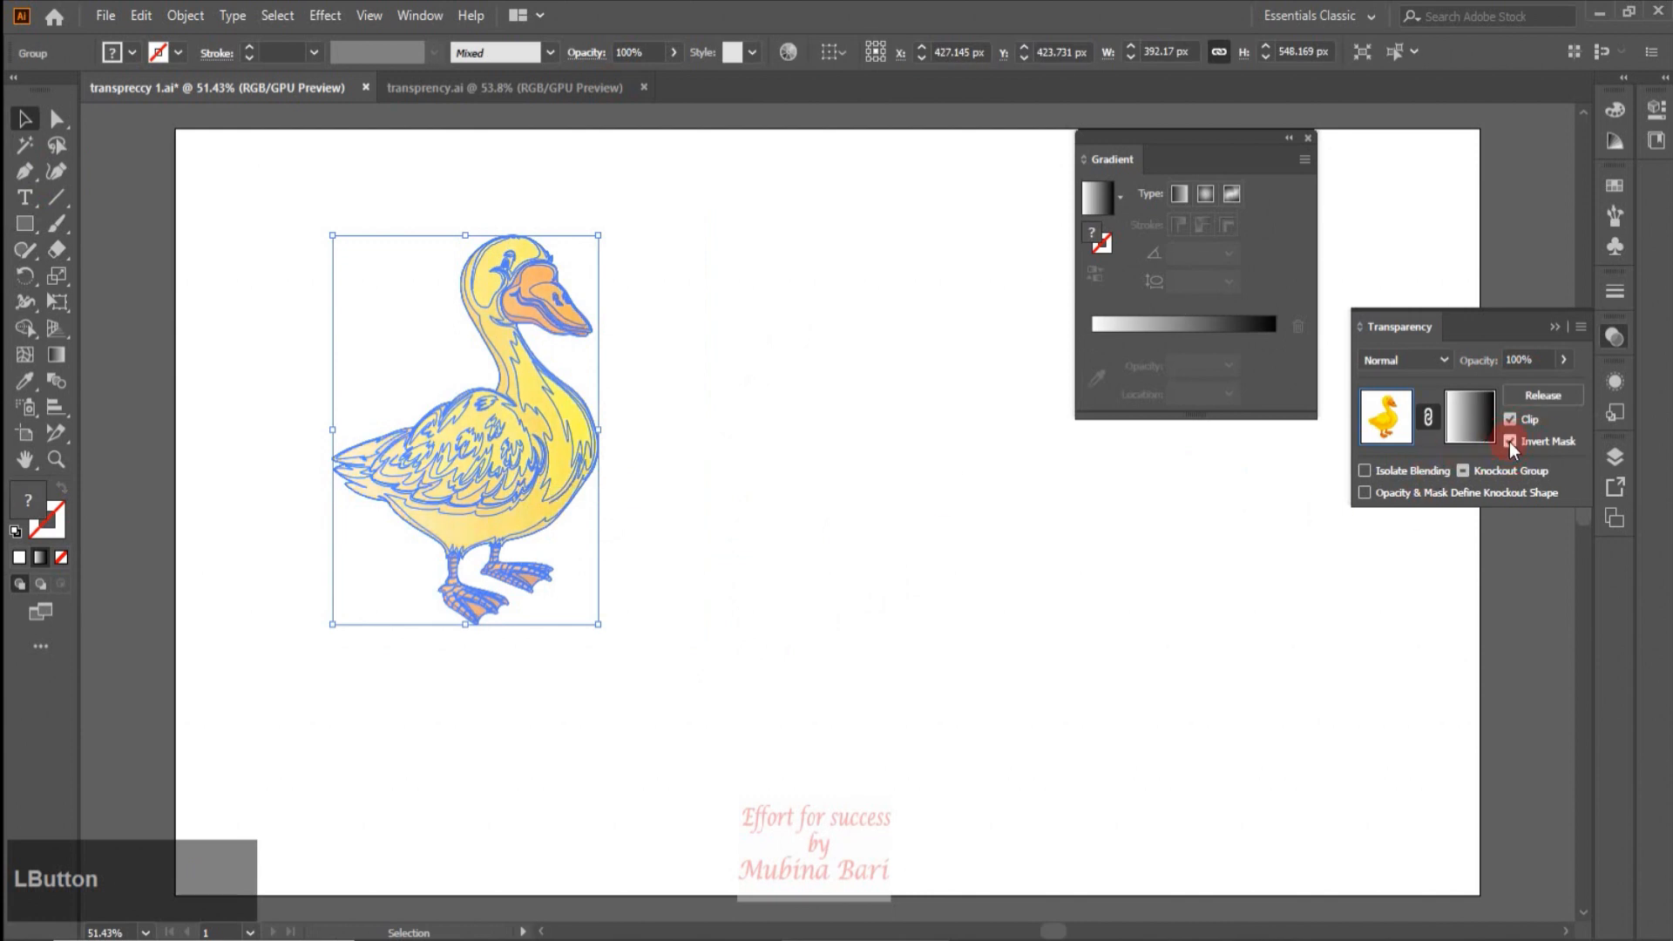
{"action": "left_click", "coordinate": [904, 524]}
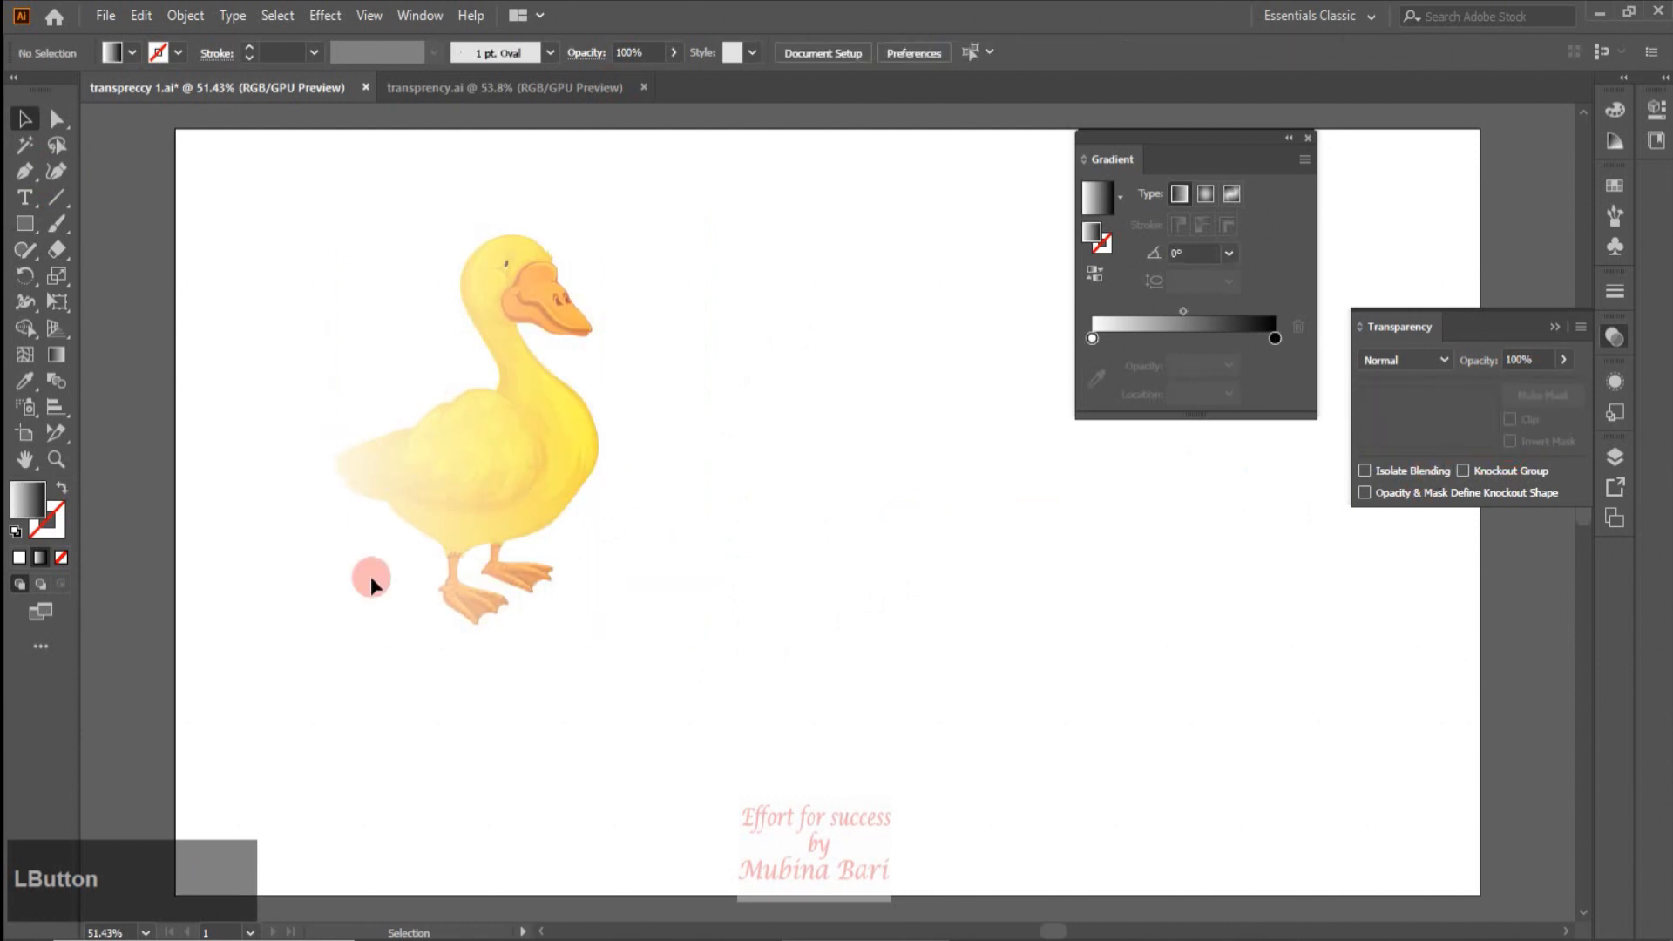
{"action": "left_click", "coordinate": [504, 564]}
{"action": "left_click", "coordinate": [901, 592]}
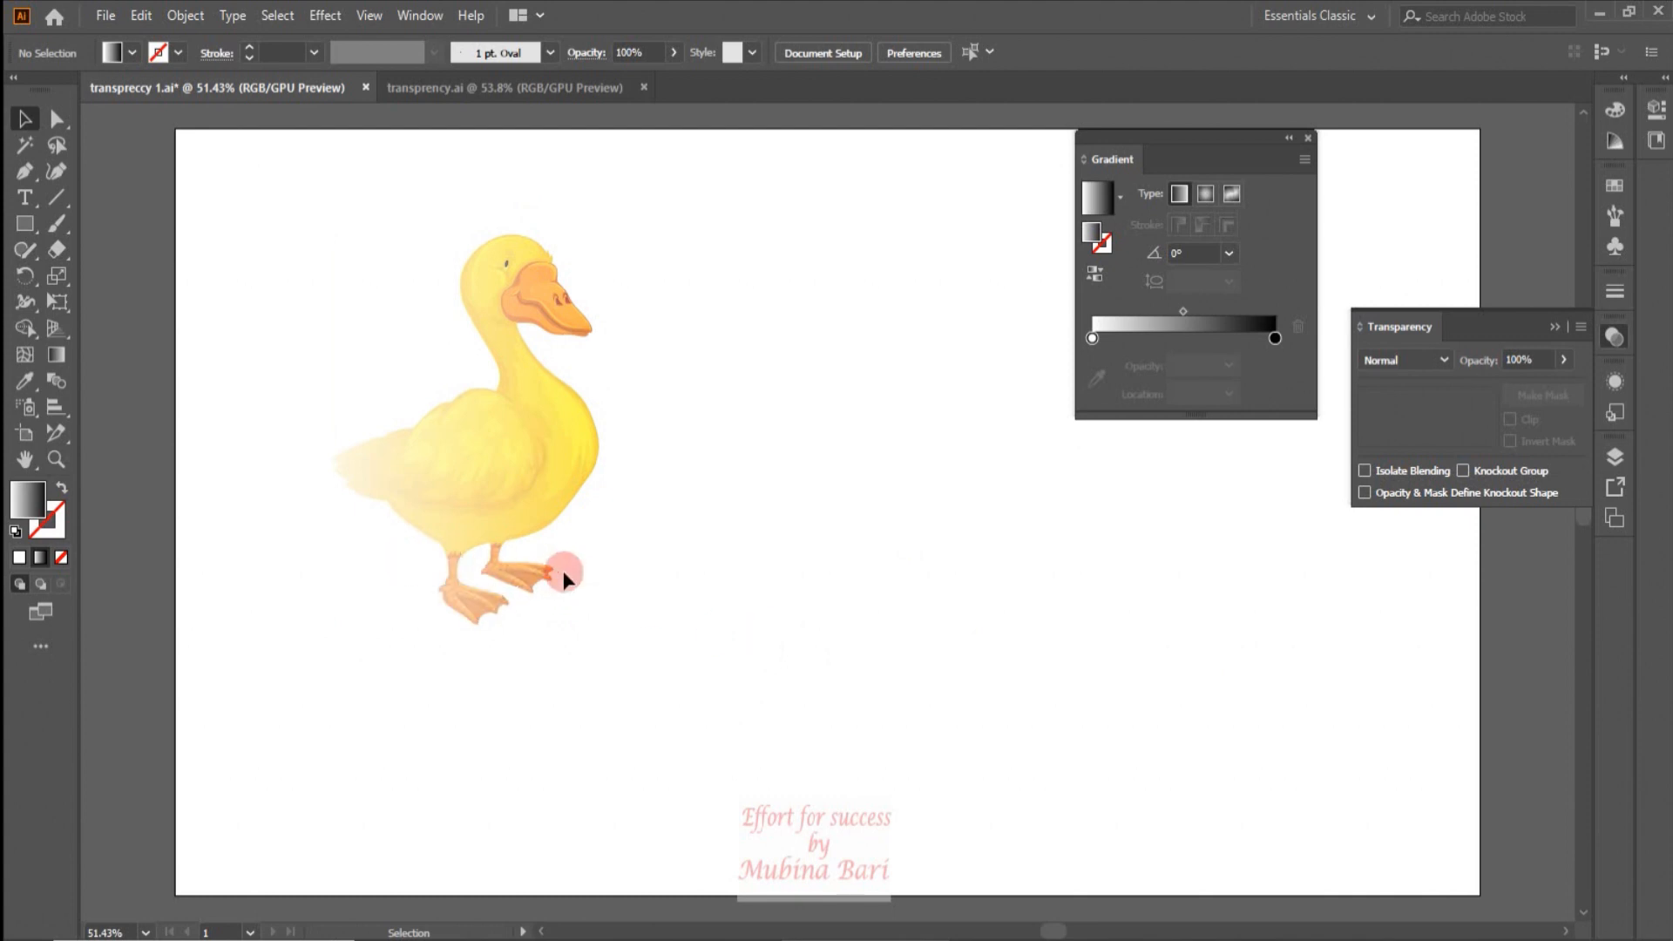
{"action": "left_click", "coordinate": [510, 472]}
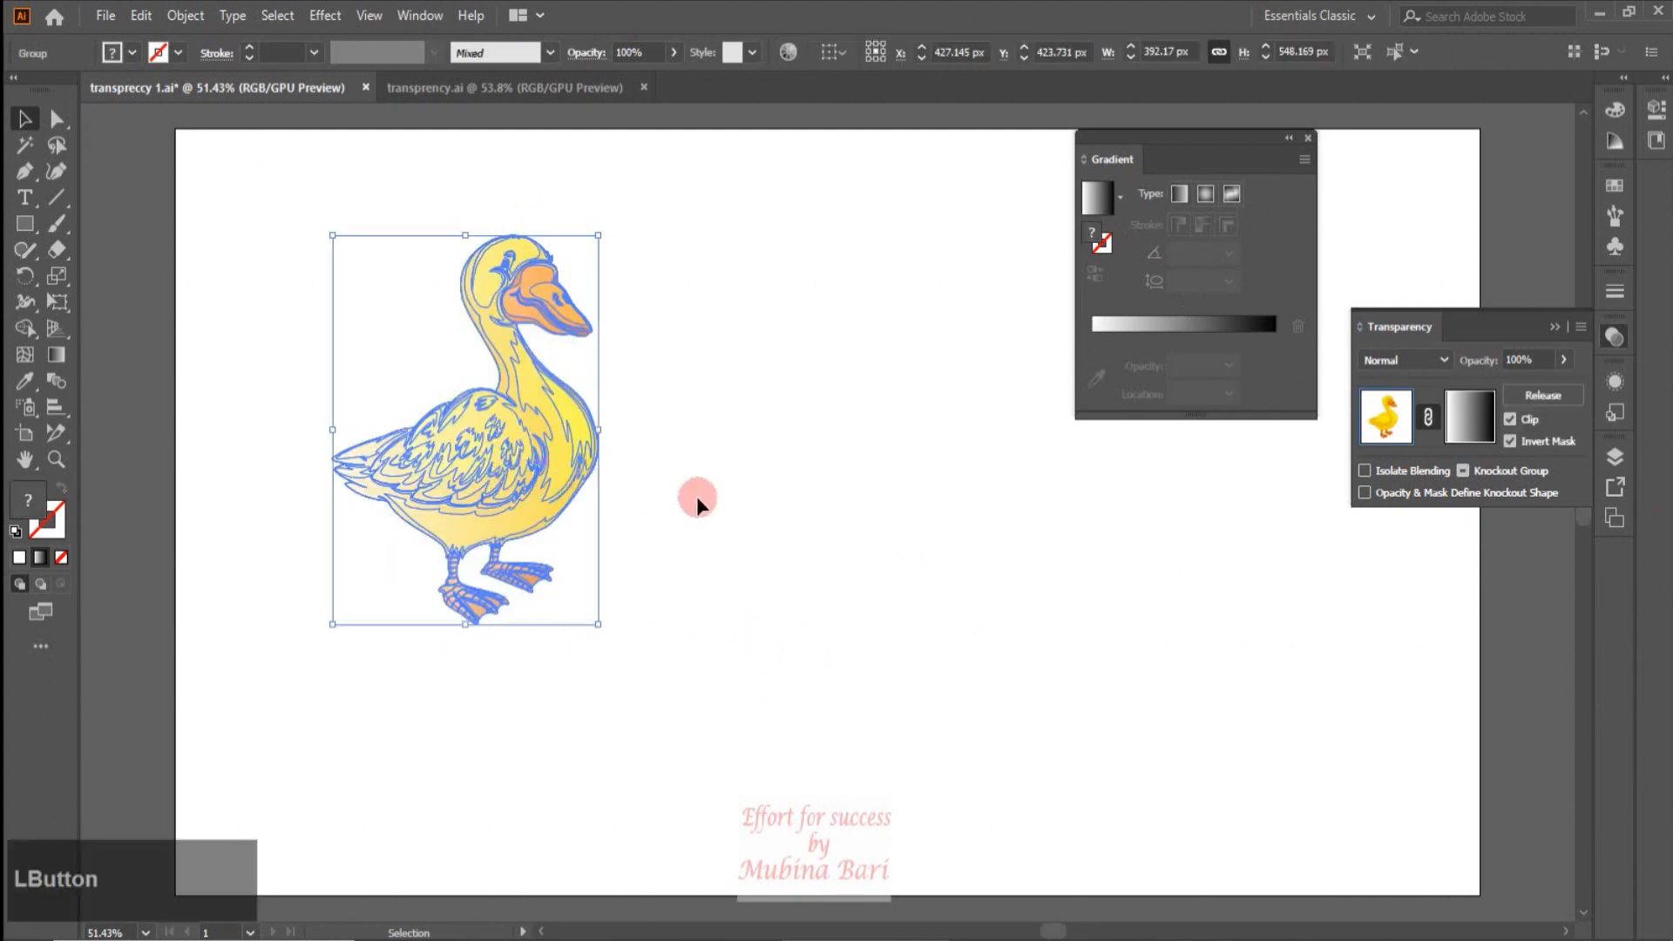
Step: In the duck's opacity mask, run the gradient vertically from above the head down to the feet and turn off mask inversion
{"action": "left_click", "coordinate": [1487, 438]}
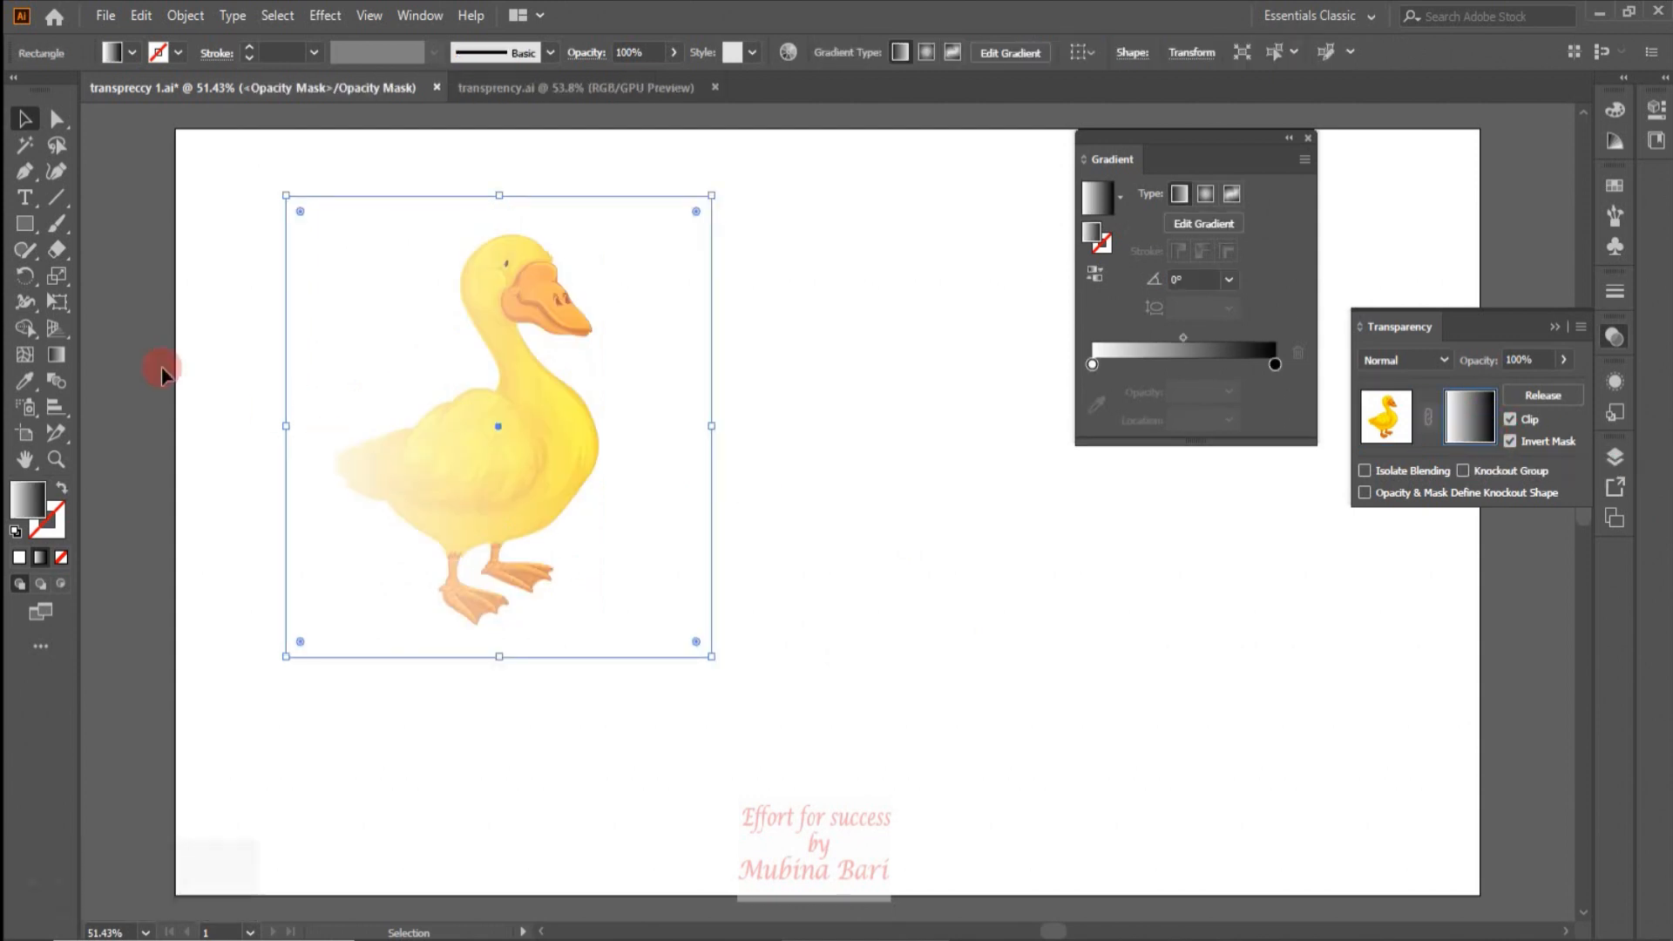
{"action": "left_click", "coordinate": [54, 355]}
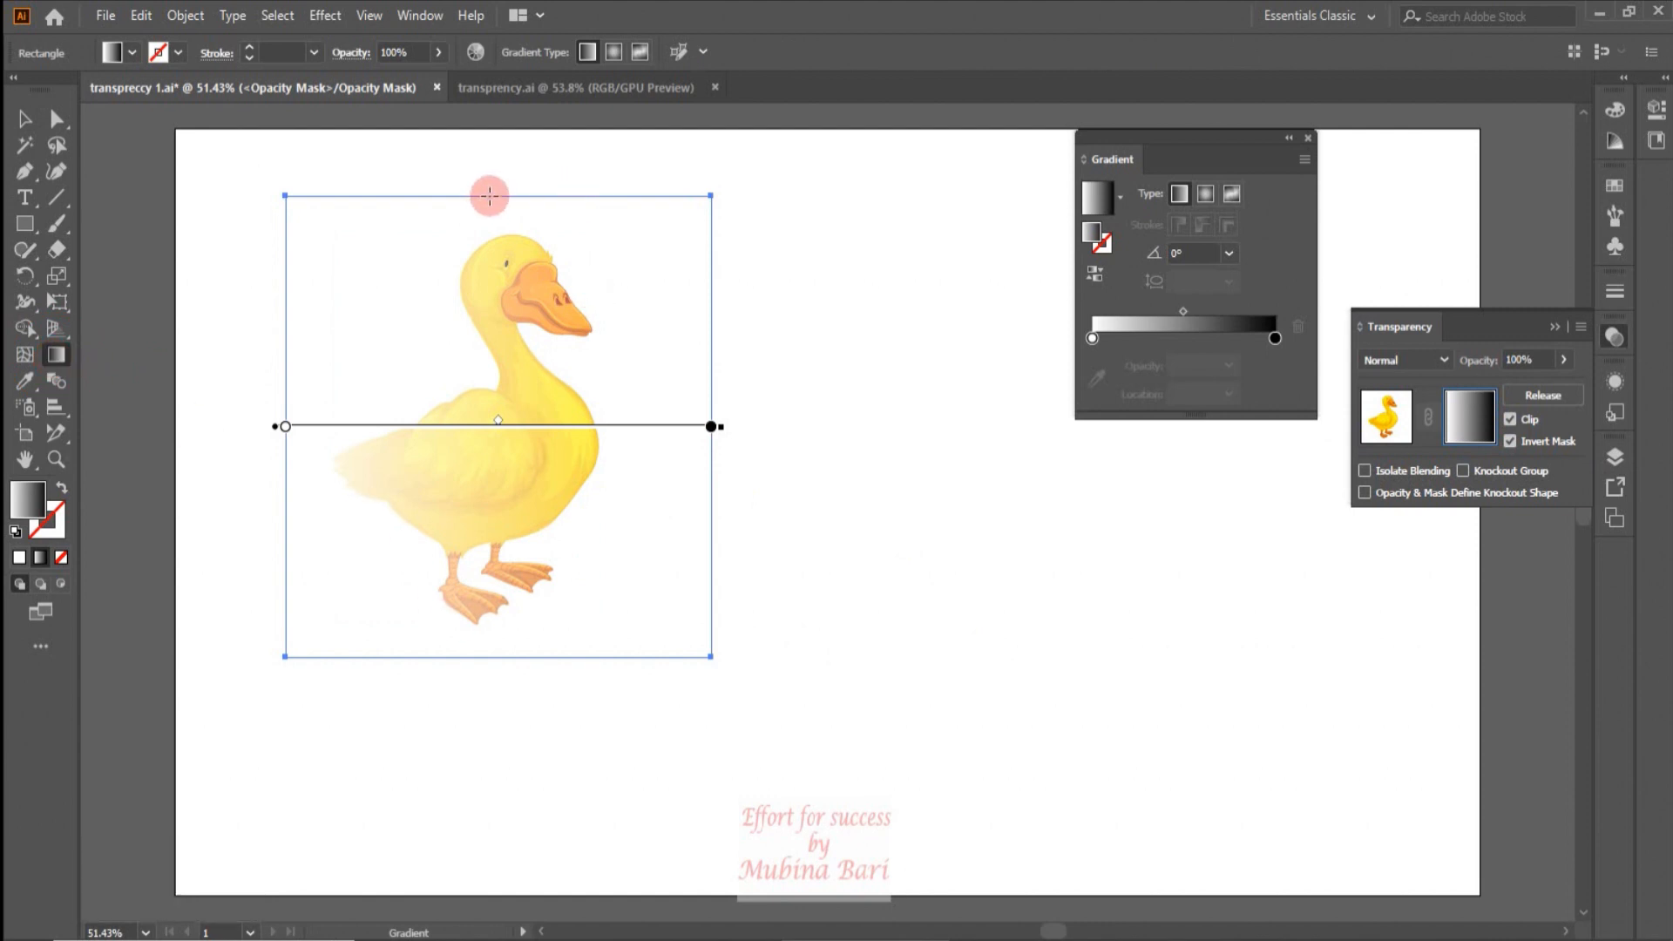
{"action": "mouse_move", "coordinate": [491, 193]}
{"action": "left_mouse_down"}
{"action": "mouse_move", "coordinate": [499, 639]}
{"action": "mouse_move", "coordinate": [495, 559]}
{"action": "left_mouse_up"}
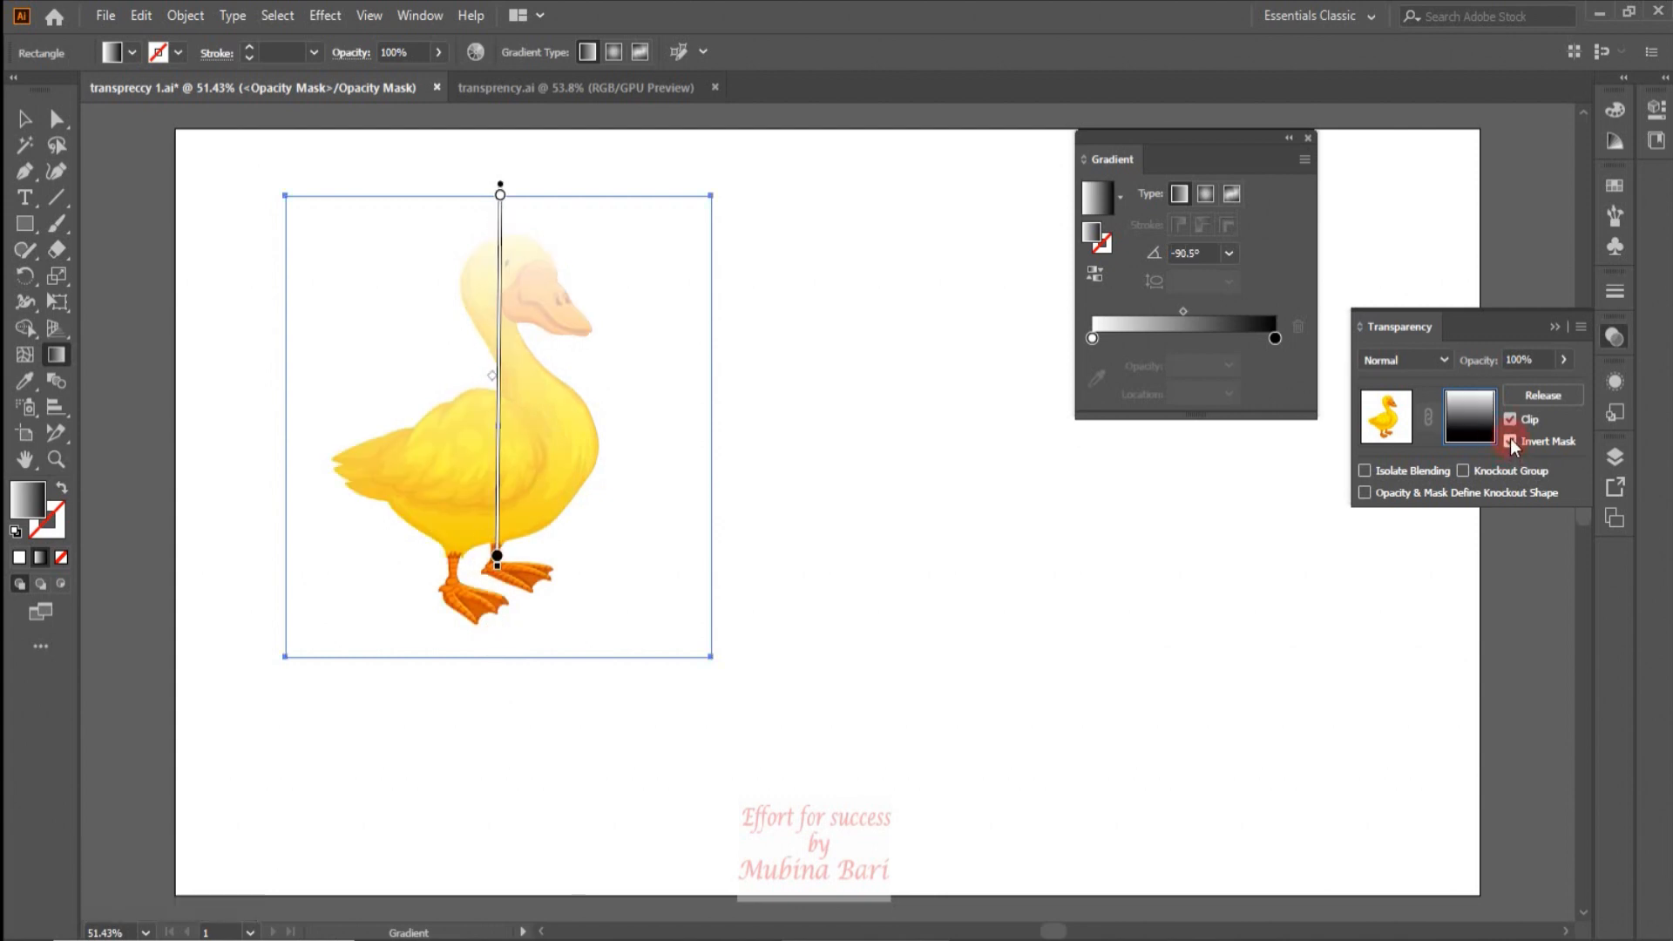
{"action": "left_click", "coordinate": [1509, 442]}
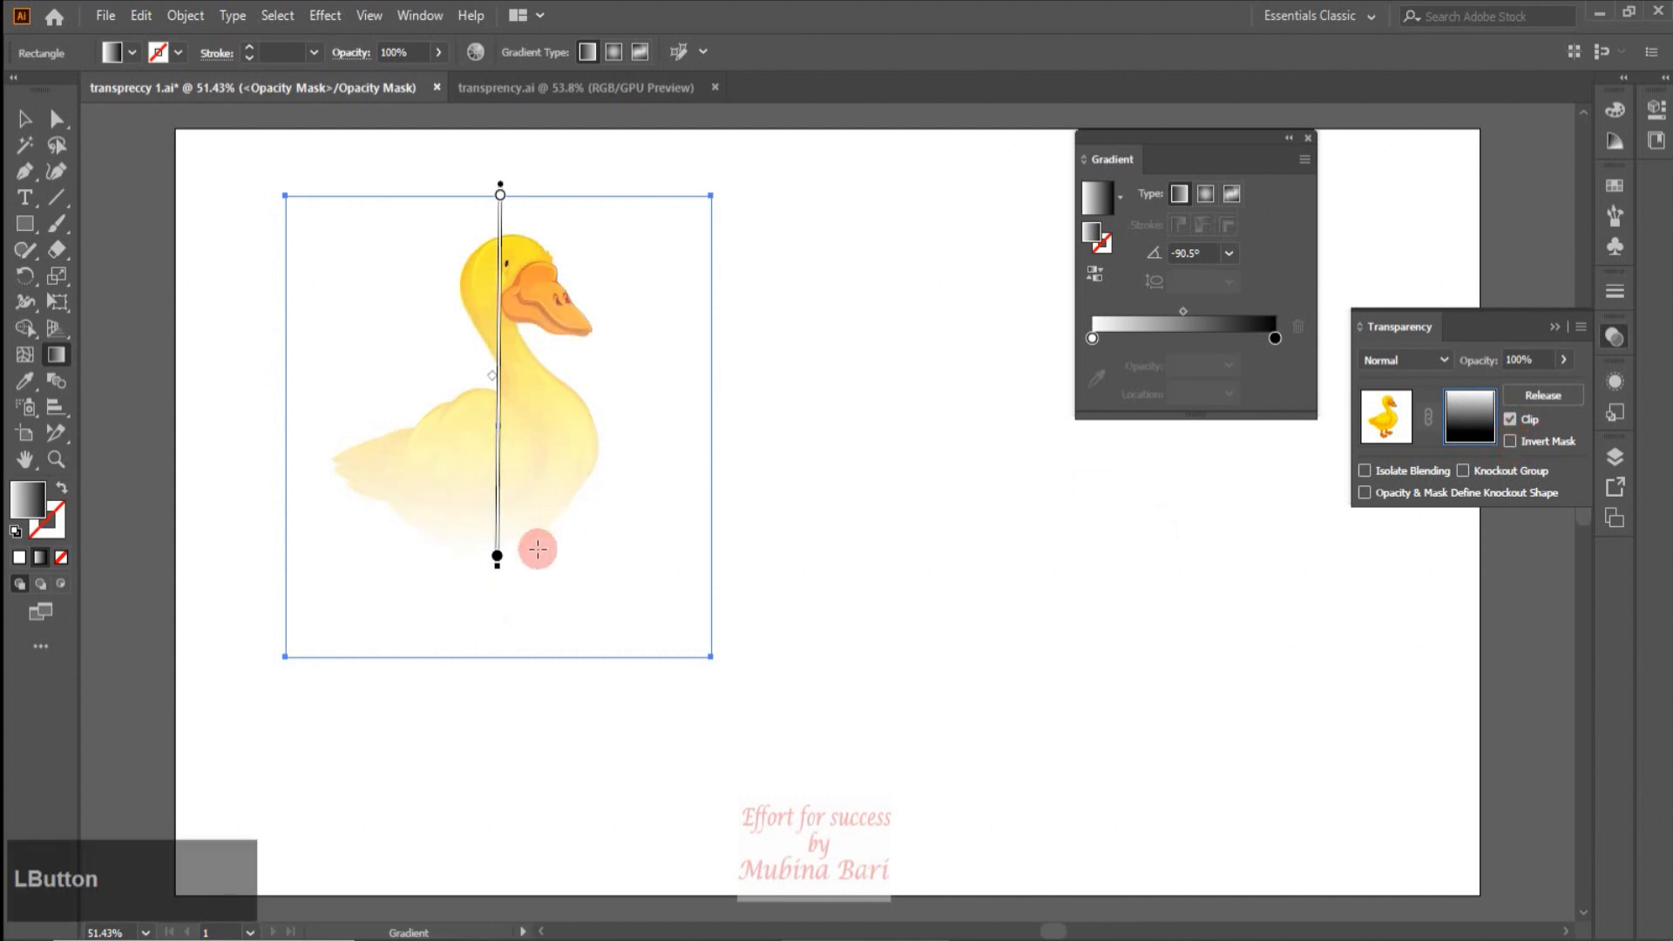
{"action": "left_click_drag", "start_coordinate": [497, 555], "coordinate": [499, 587]}
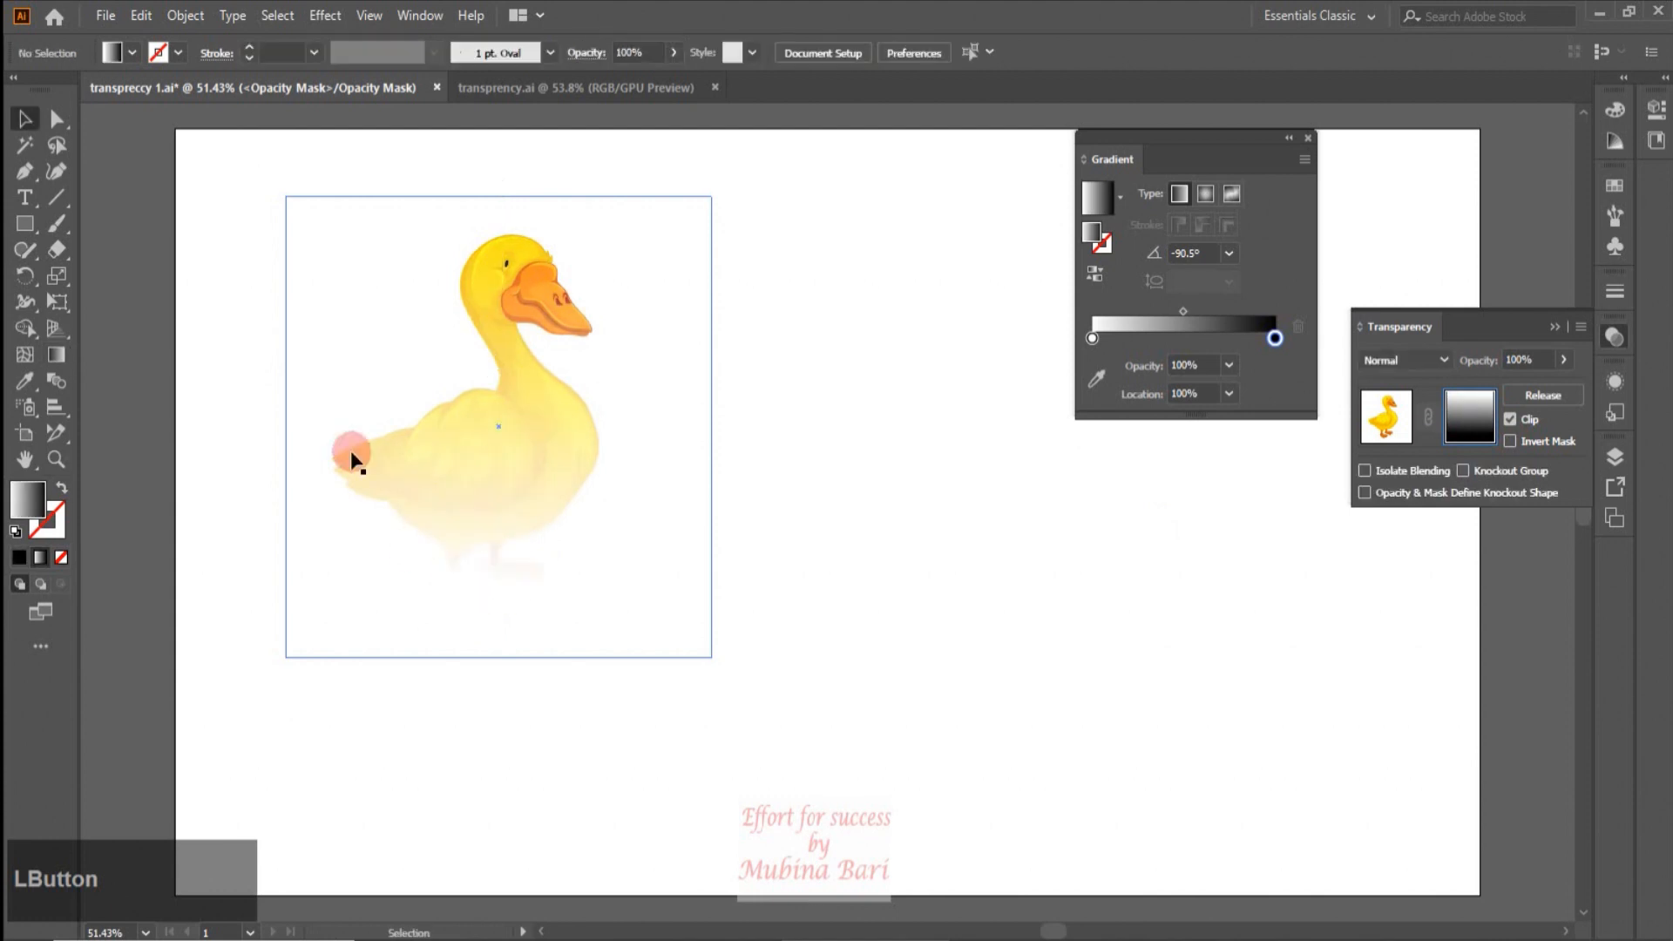
{"action": "left_click", "coordinate": [541, 157]}
{"action": "left_click", "coordinate": [474, 549]}
{"action": "left_click", "coordinate": [929, 515]}
{"action": "left_click", "coordinate": [354, 416]}
{"action": "left_click", "coordinate": [726, 286]}
{"action": "left_click", "coordinate": [571, 603]}
{"action": "left_click", "coordinate": [206, 516]}
{"action": "left_click", "coordinate": [290, 296]}
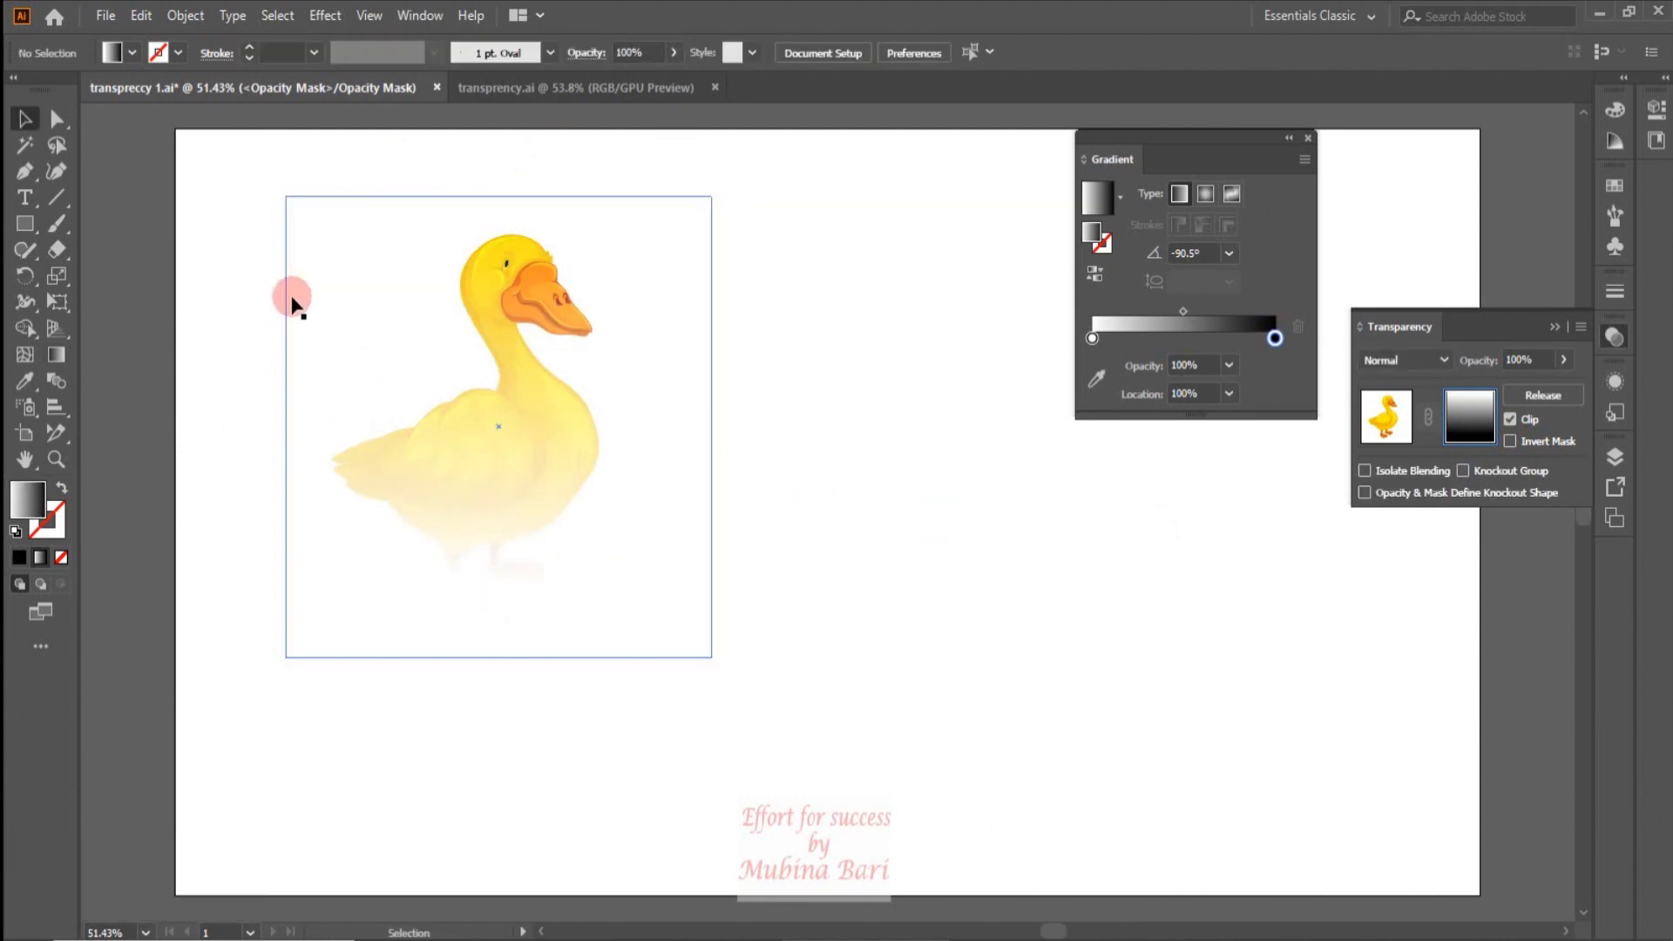
{"action": "left_click", "coordinate": [842, 663]}
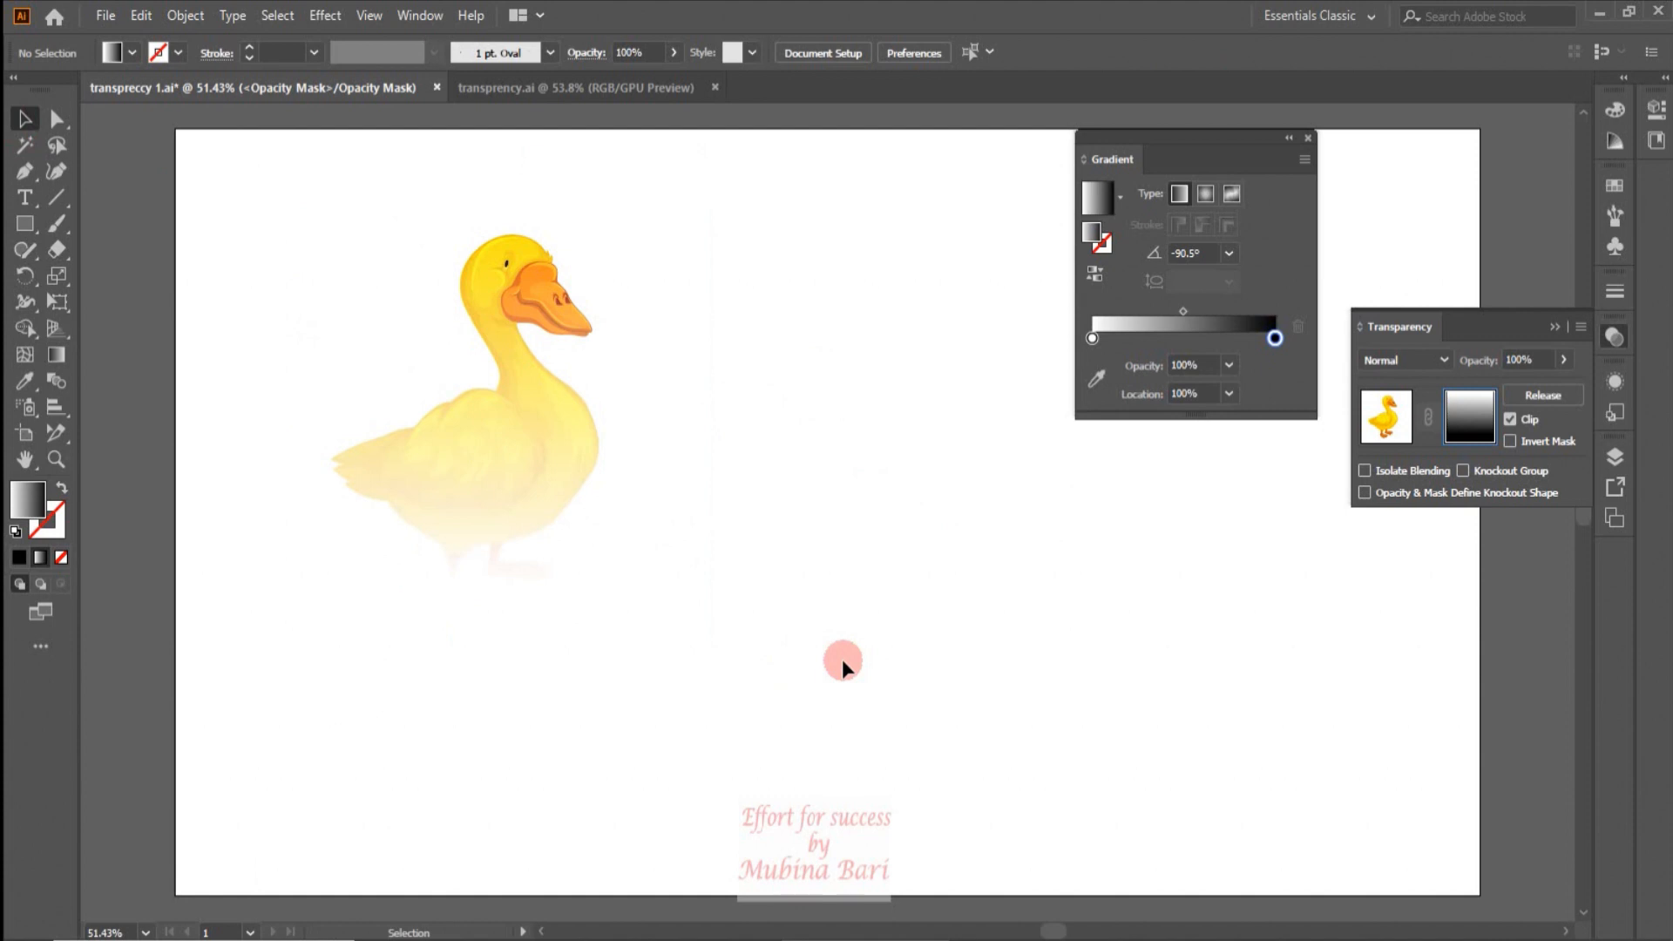
Step: Switch to the transprency.ai document and move the house photo further toward the upper-left part of the artboard
{"action": "left_click", "coordinate": [673, 90]}
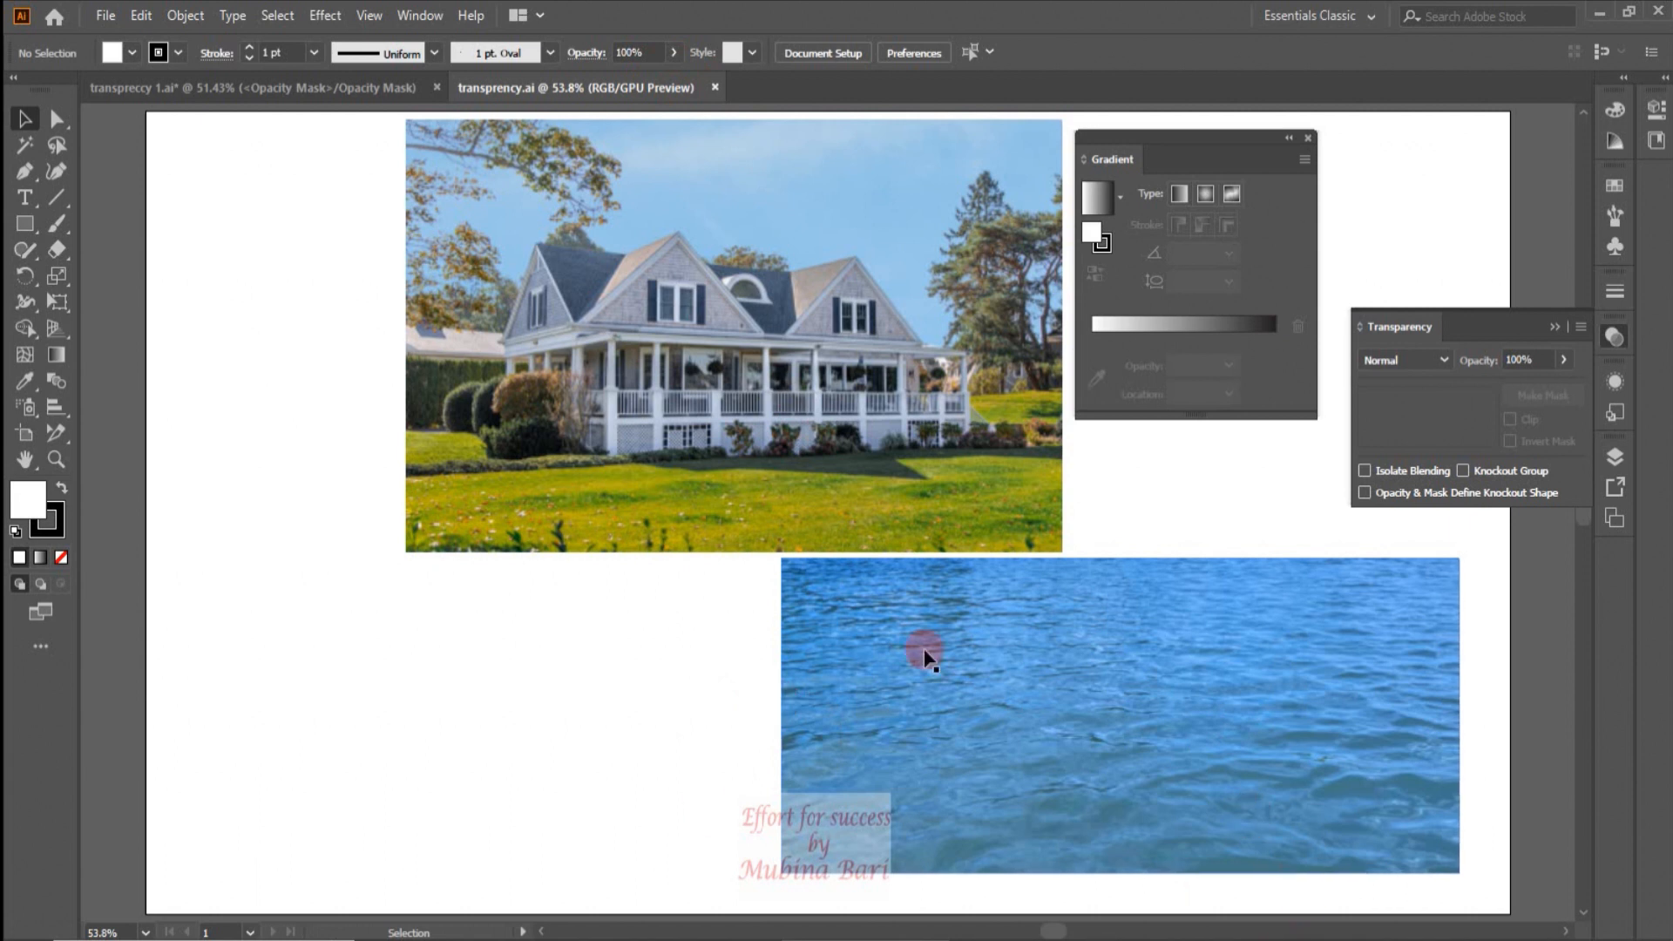
{"action": "left_click_drag", "start_coordinate": [806, 520], "coordinate": [719, 531]}
{"action": "left_click_drag", "start_coordinate": [648, 491], "coordinate": [670, 485]}
{"action": "left_click", "coordinate": [338, 568]}
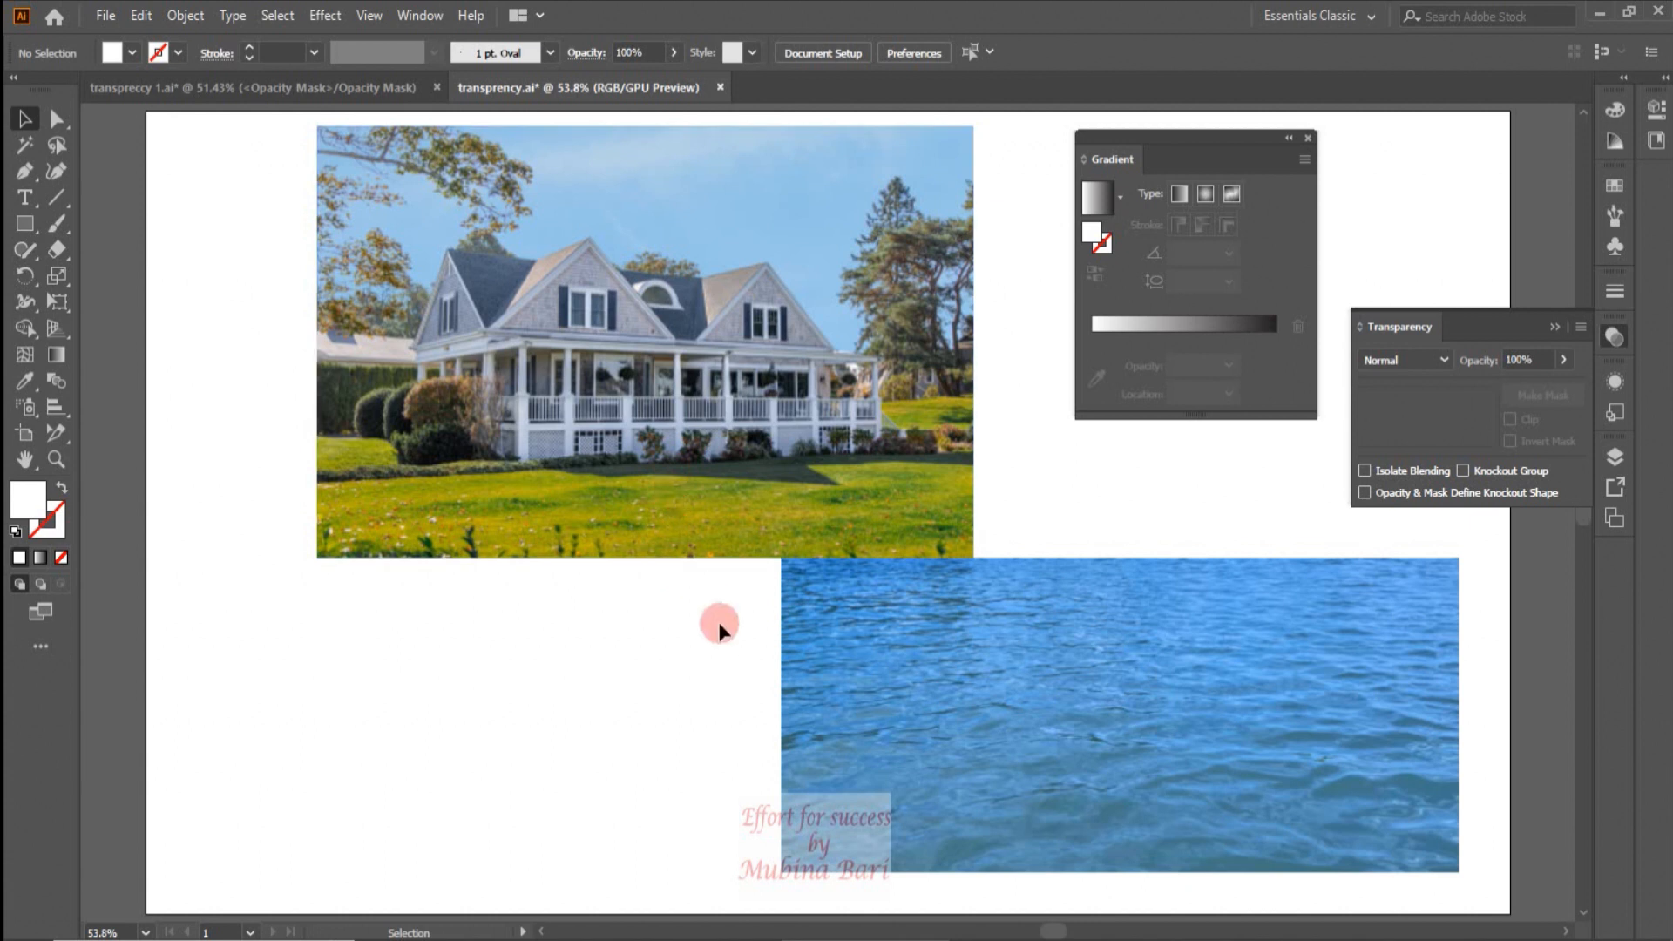
Step: Crop the house photo to about 922 by 443 px, keeping its full width and removing the lower lawn and a thin sky strip
{"action": "left_click", "coordinate": [390, 393]}
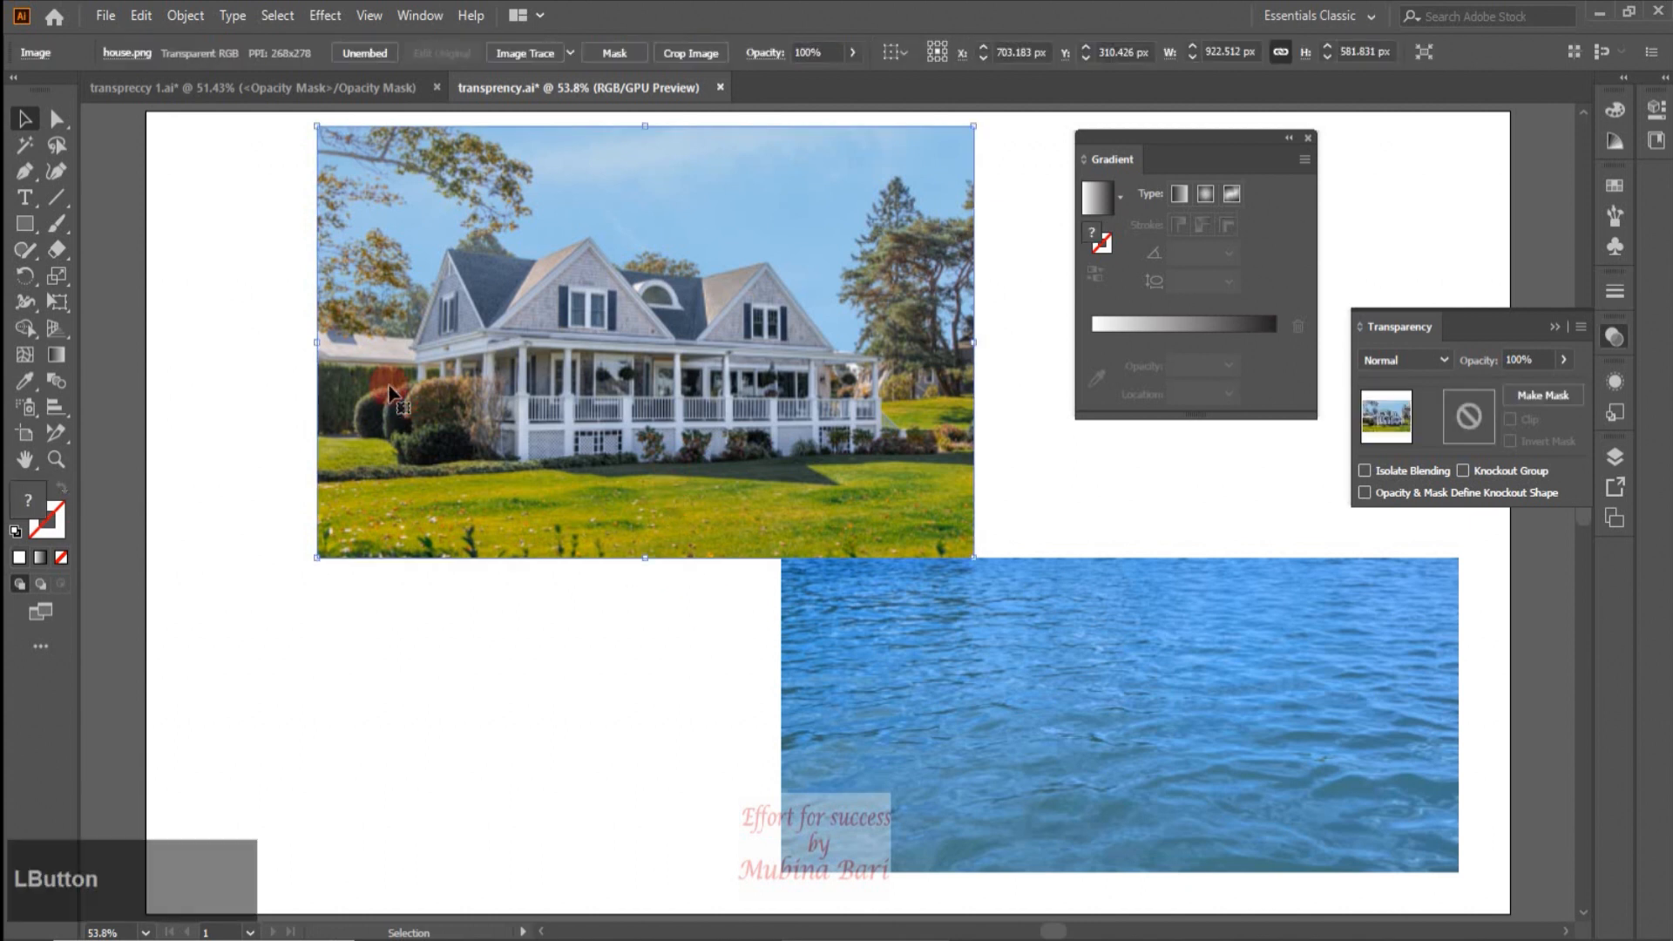
{"action": "left_click", "coordinate": [675, 52]}
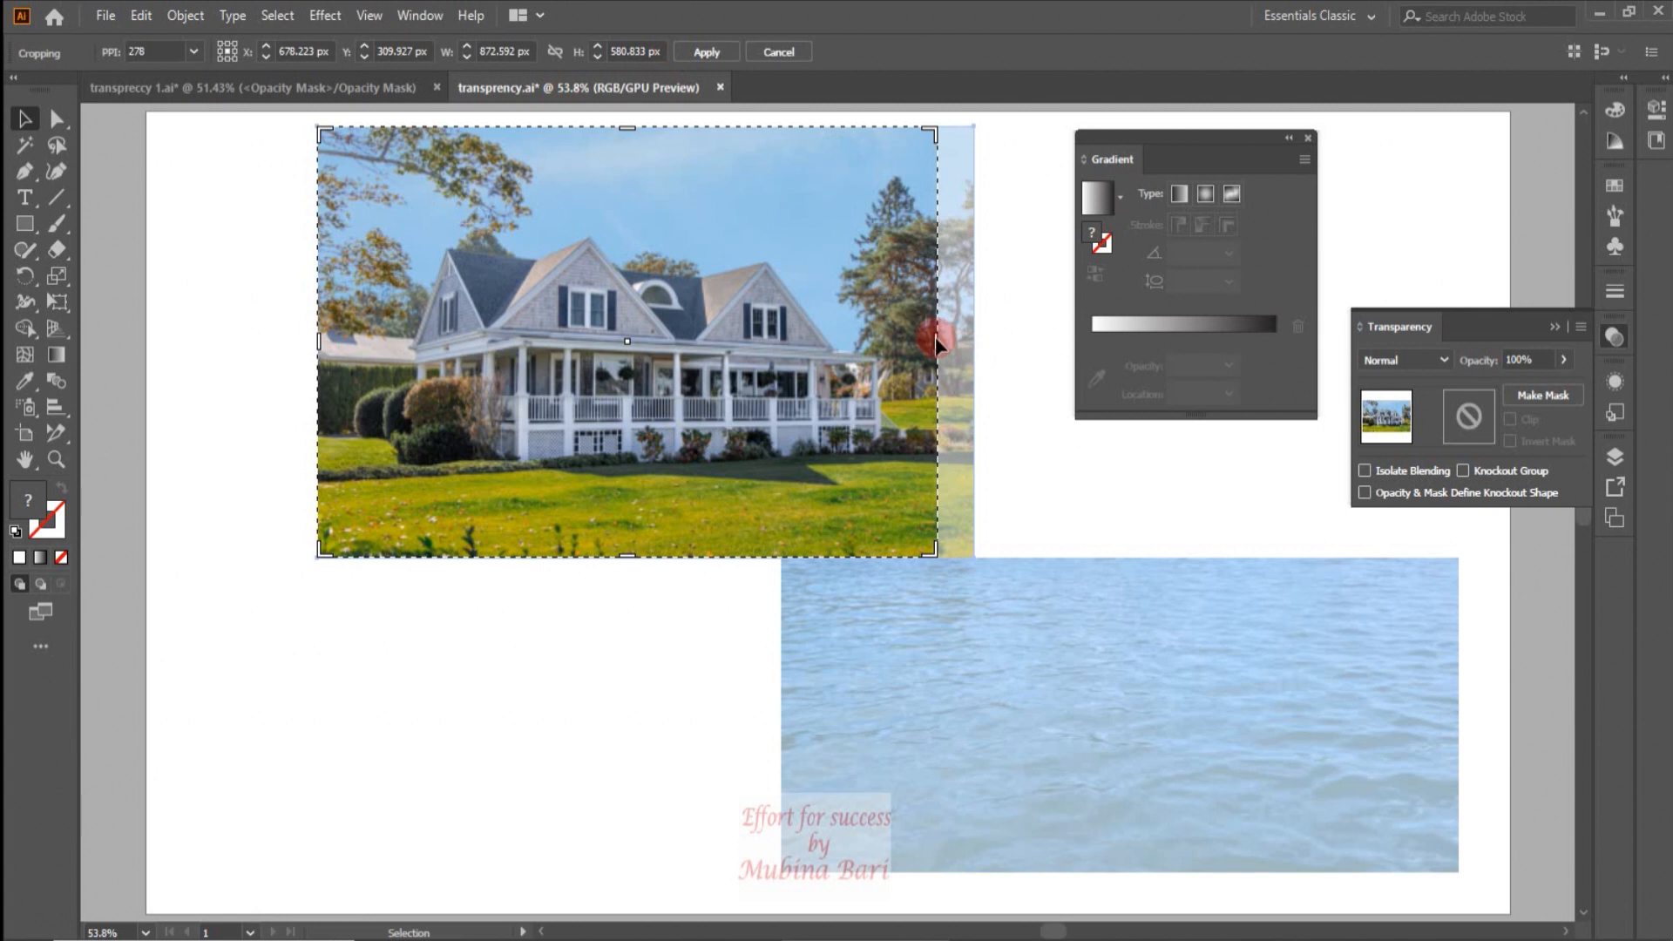
{"action": "left_click_drag", "start_coordinate": [935, 341], "coordinate": [967, 335]}
{"action": "left_click_drag", "start_coordinate": [644, 556], "coordinate": [678, 460]}
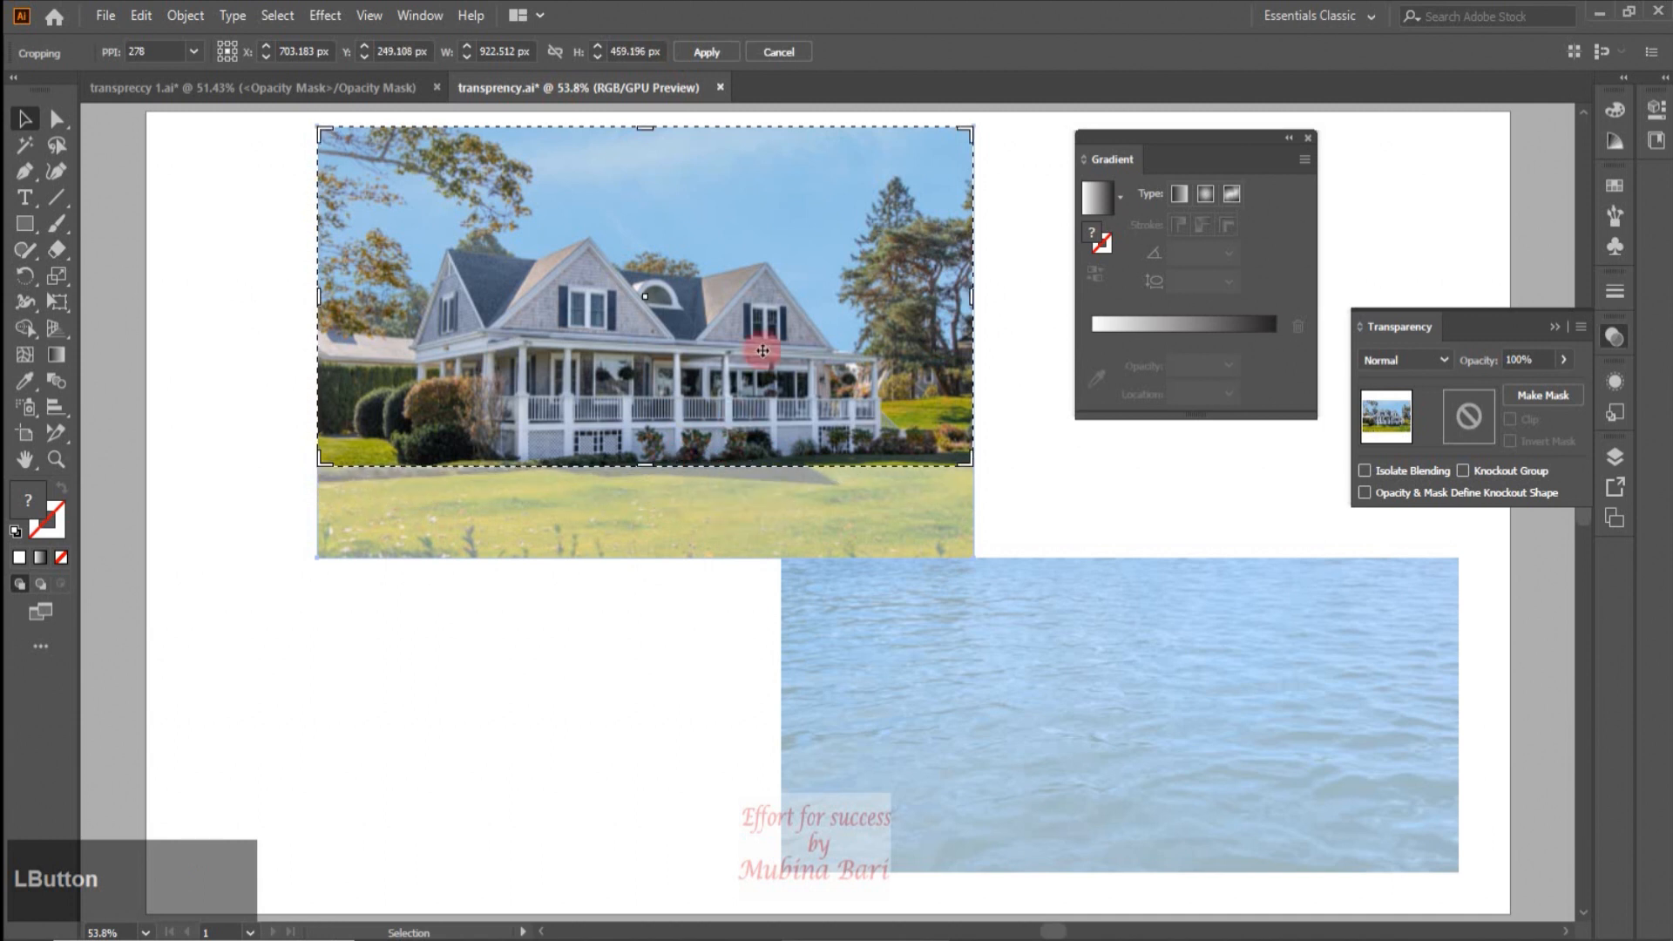
{"action": "left_click_drag", "start_coordinate": [644, 134], "coordinate": [643, 142]}
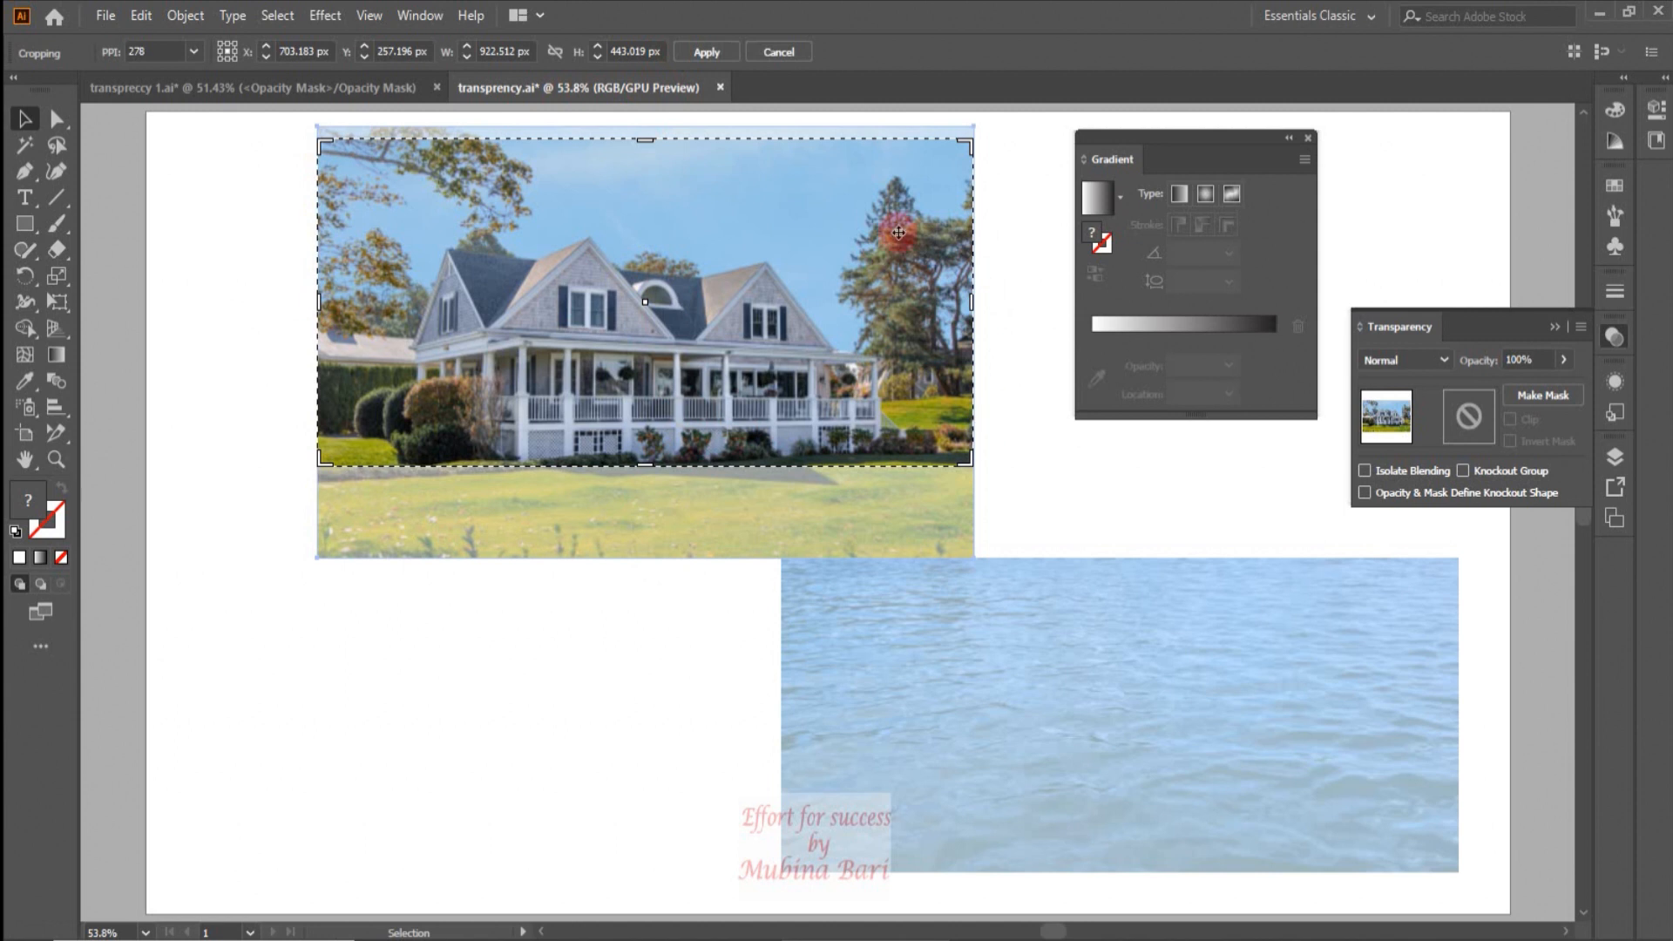
{"action": "left_click", "coordinate": [712, 52]}
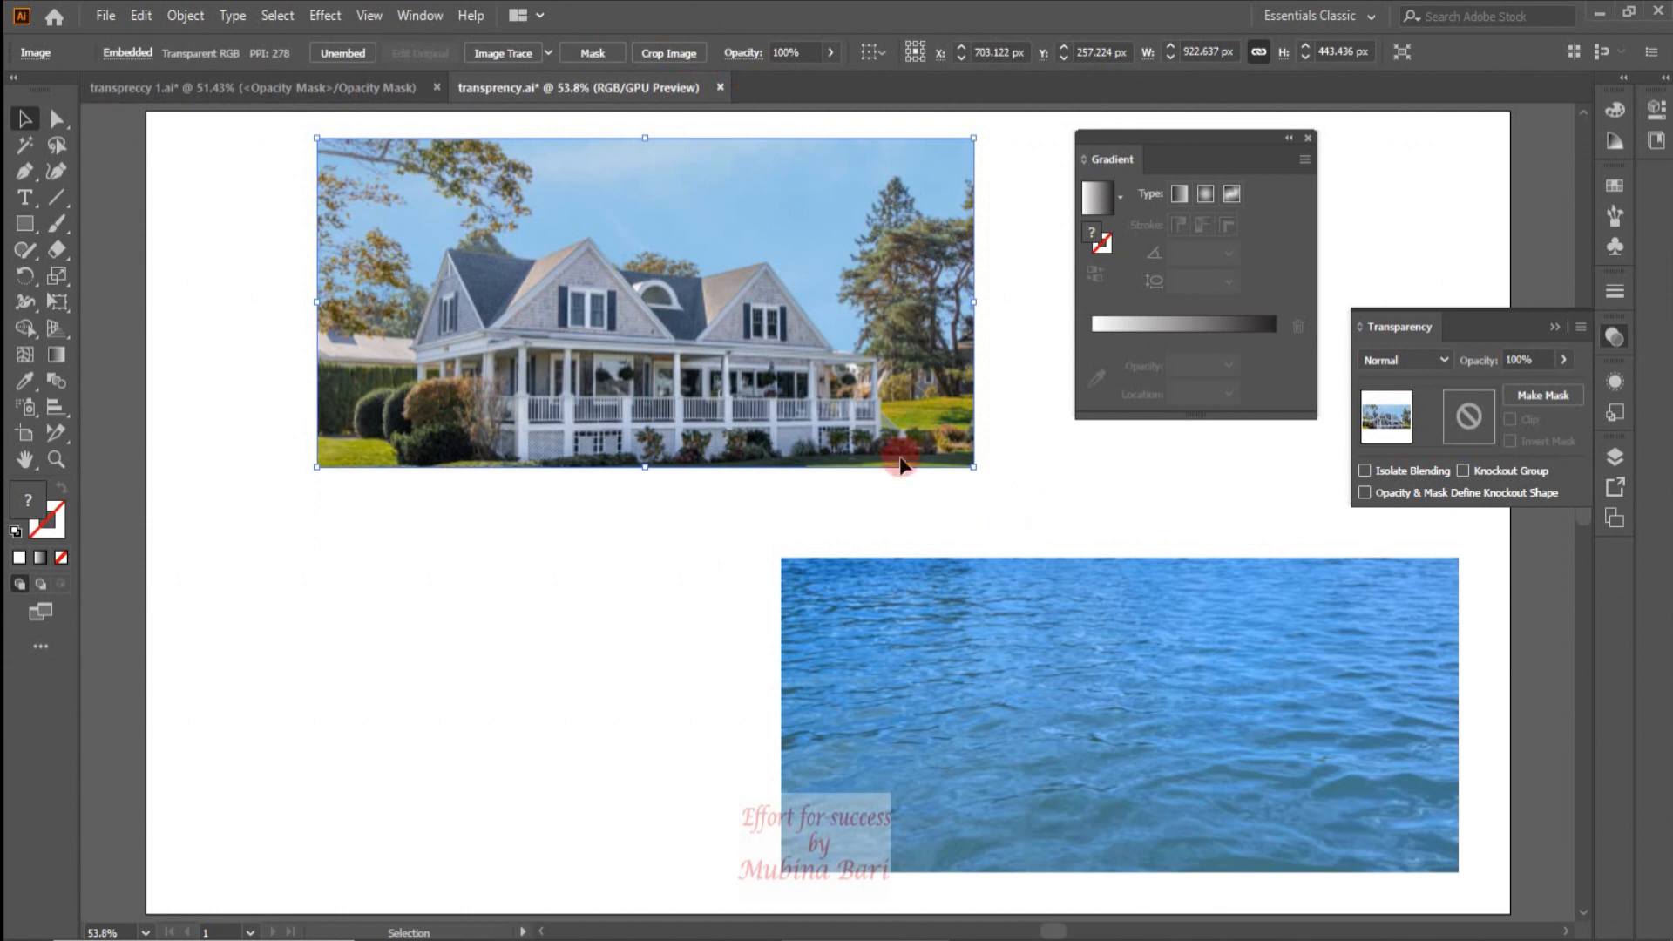
Step: Duplicate the cropped house photo directly beneath the original and flip the copy vertically
{"action": "left_click", "coordinate": [21, 114]}
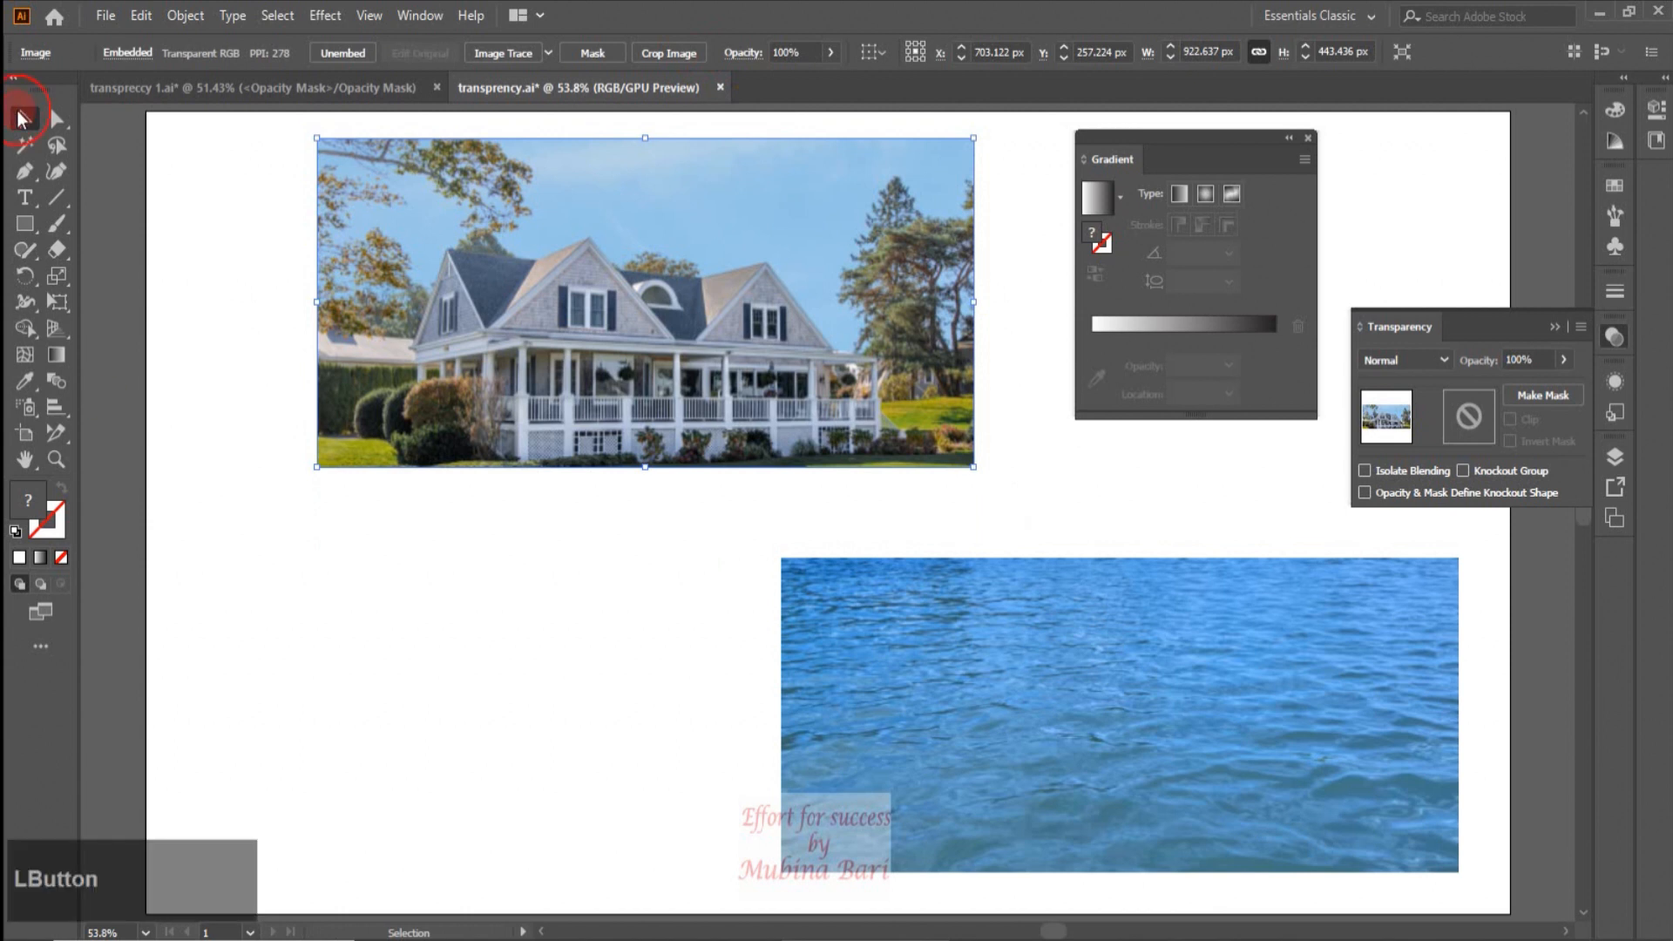
{"action": "left_click", "coordinate": [295, 553]}
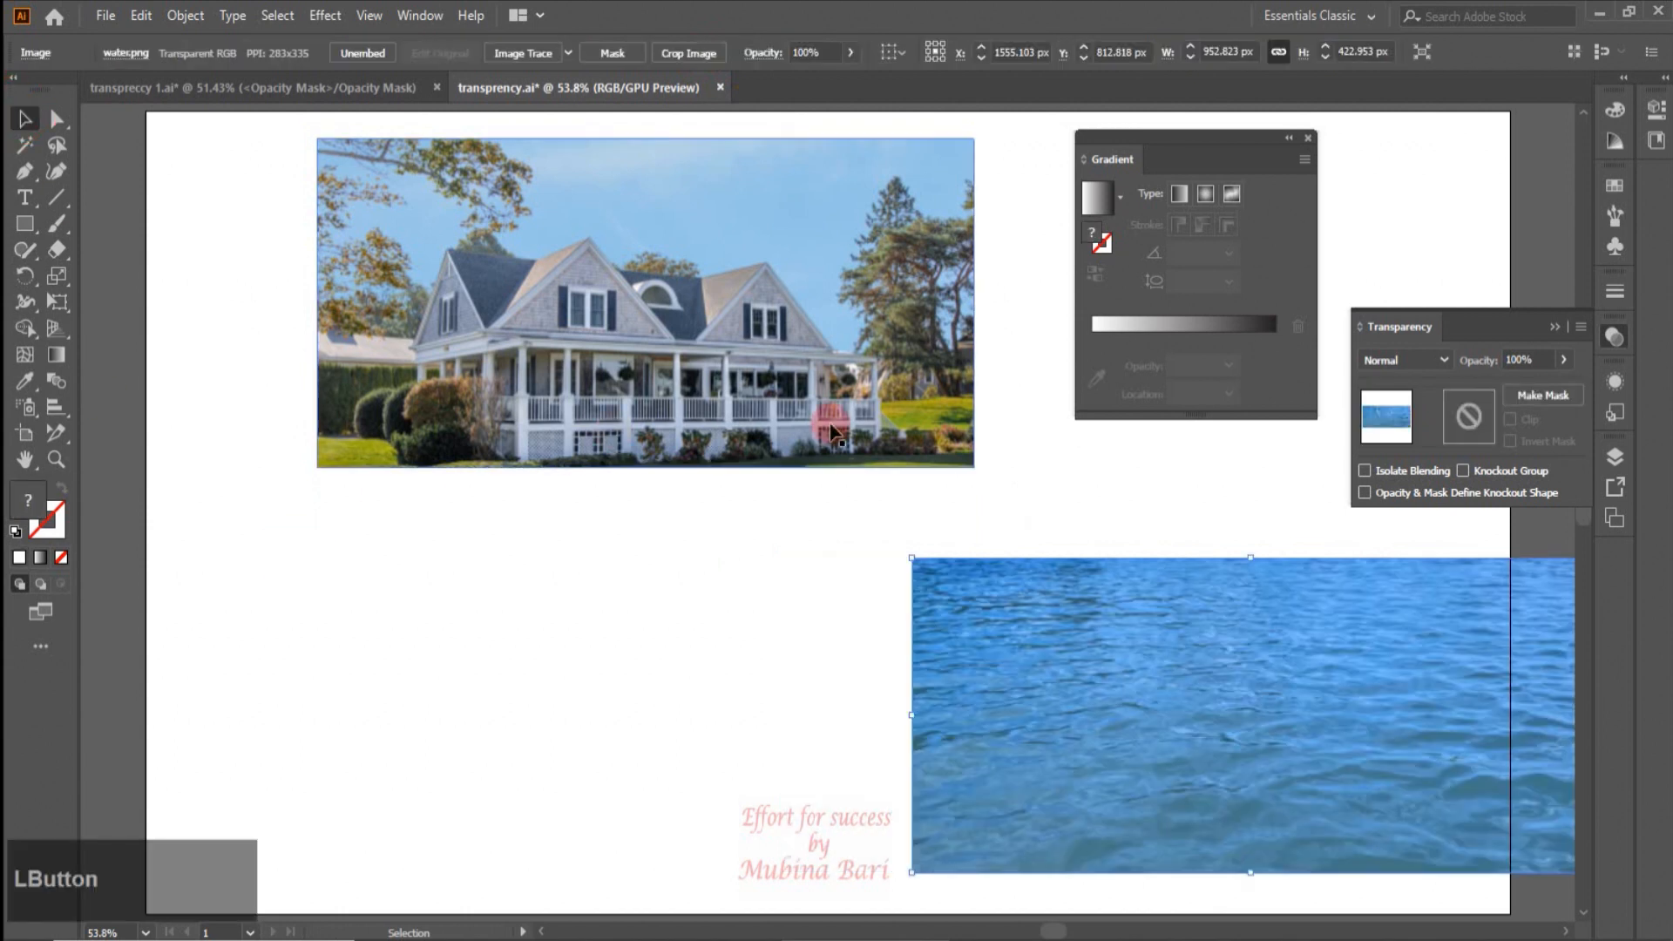
{"action": "left_click_drag", "start_coordinate": [828, 443], "coordinate": [828, 761]}
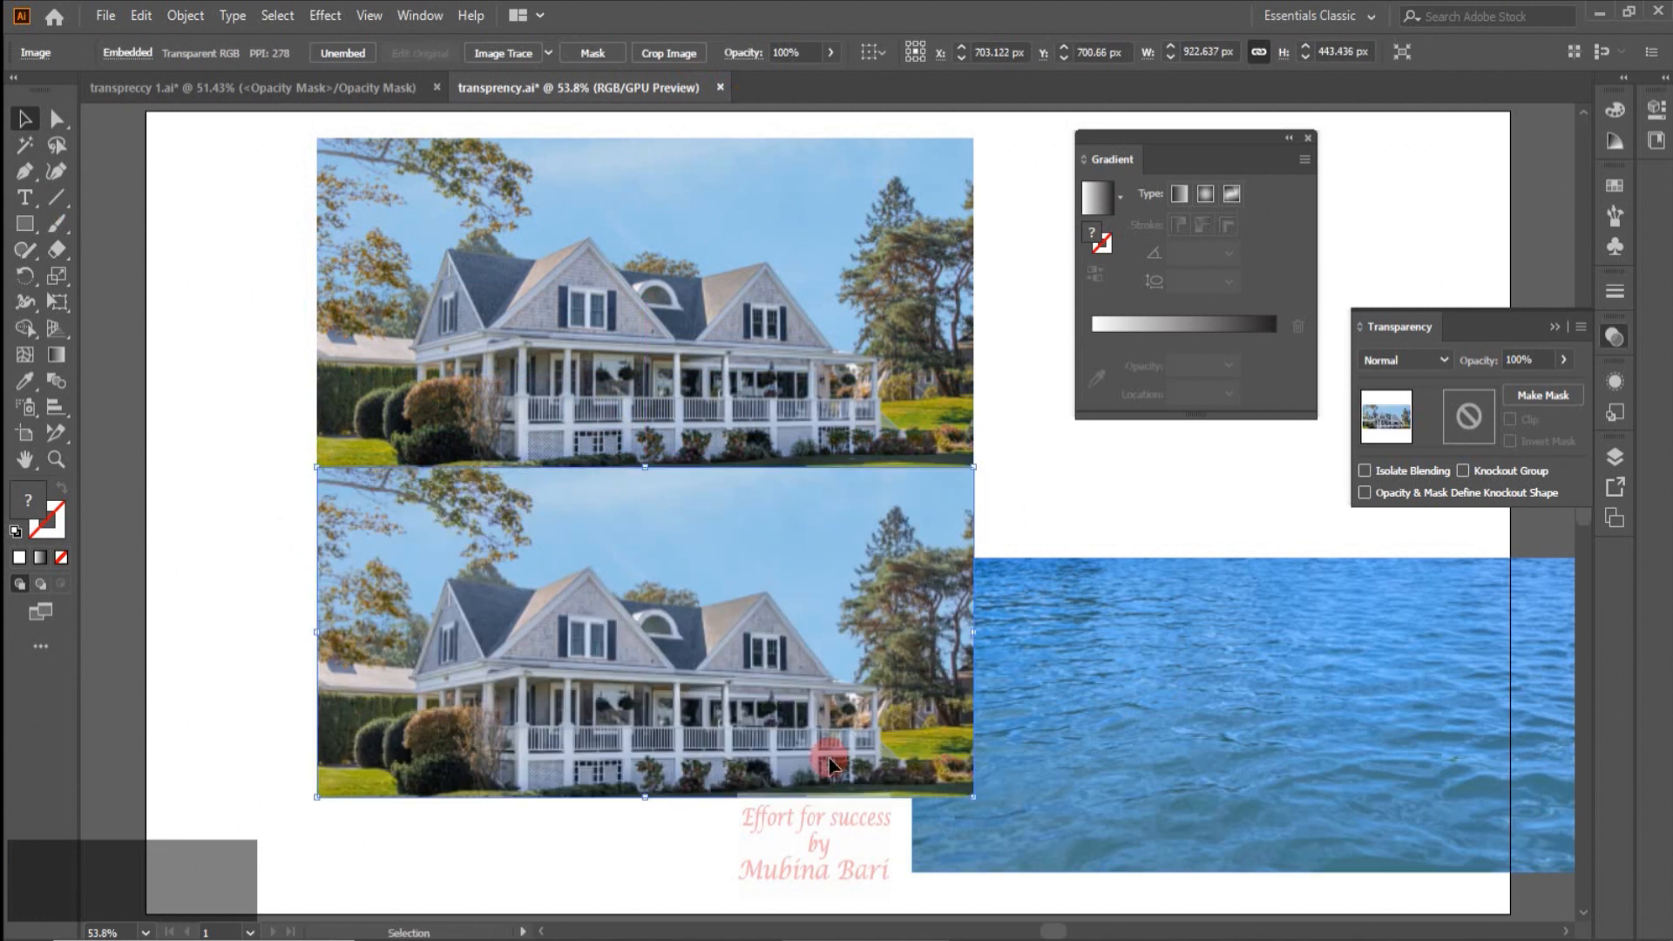
{"action": "left_click", "coordinate": [1664, 83]}
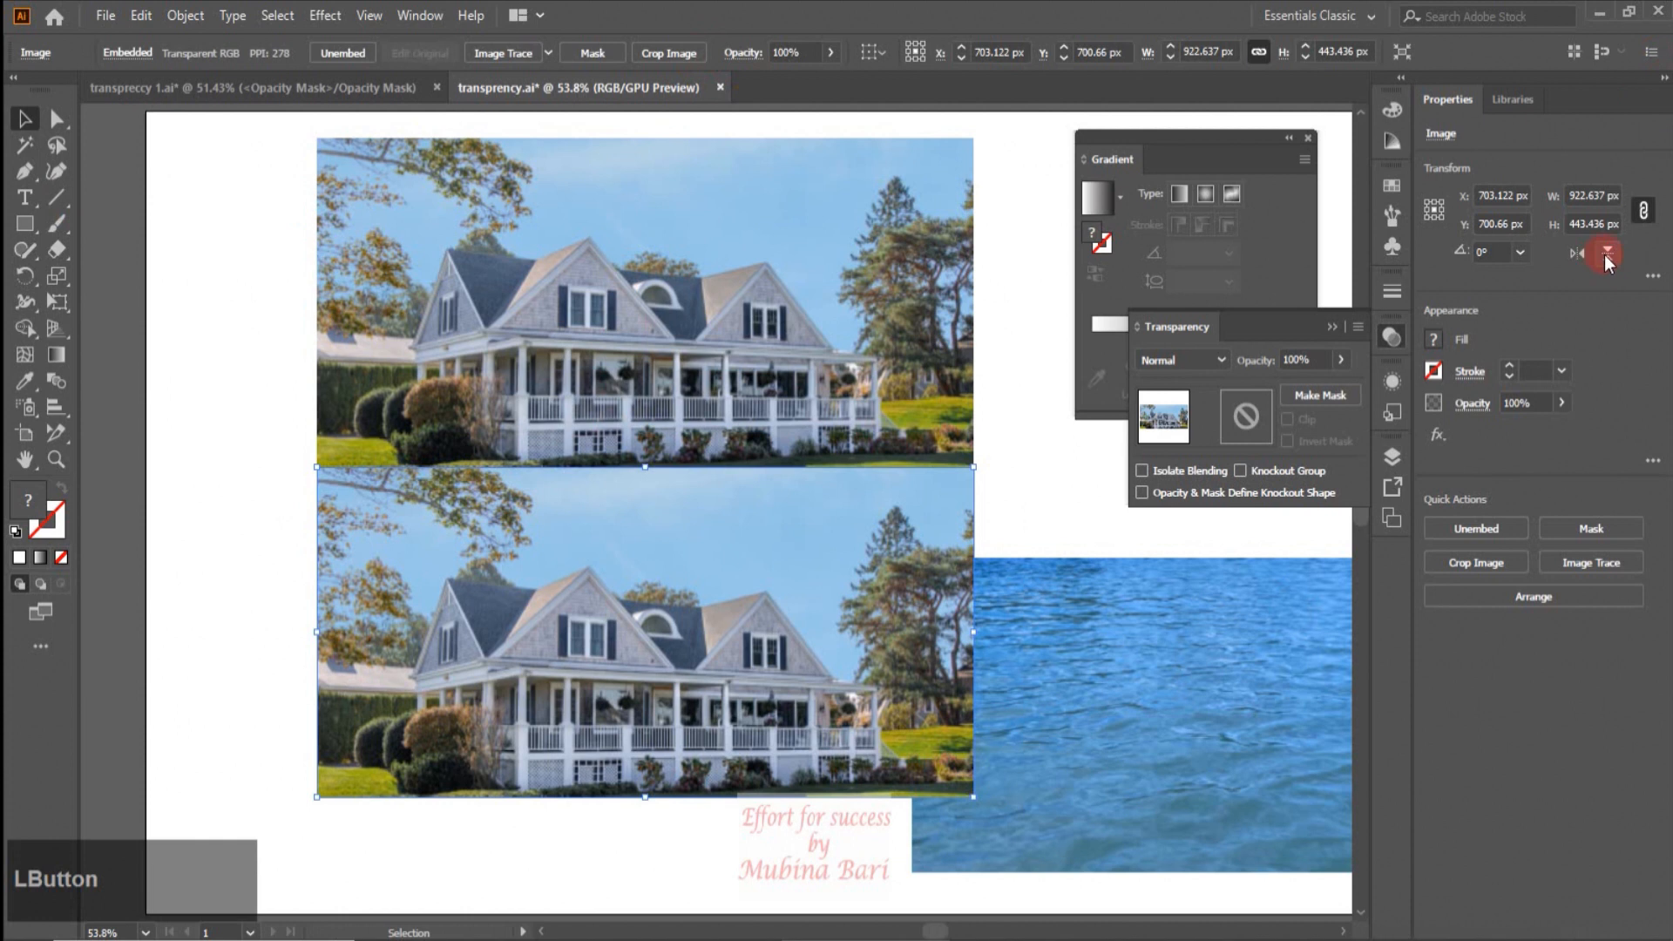
{"action": "left_click", "coordinate": [1603, 254]}
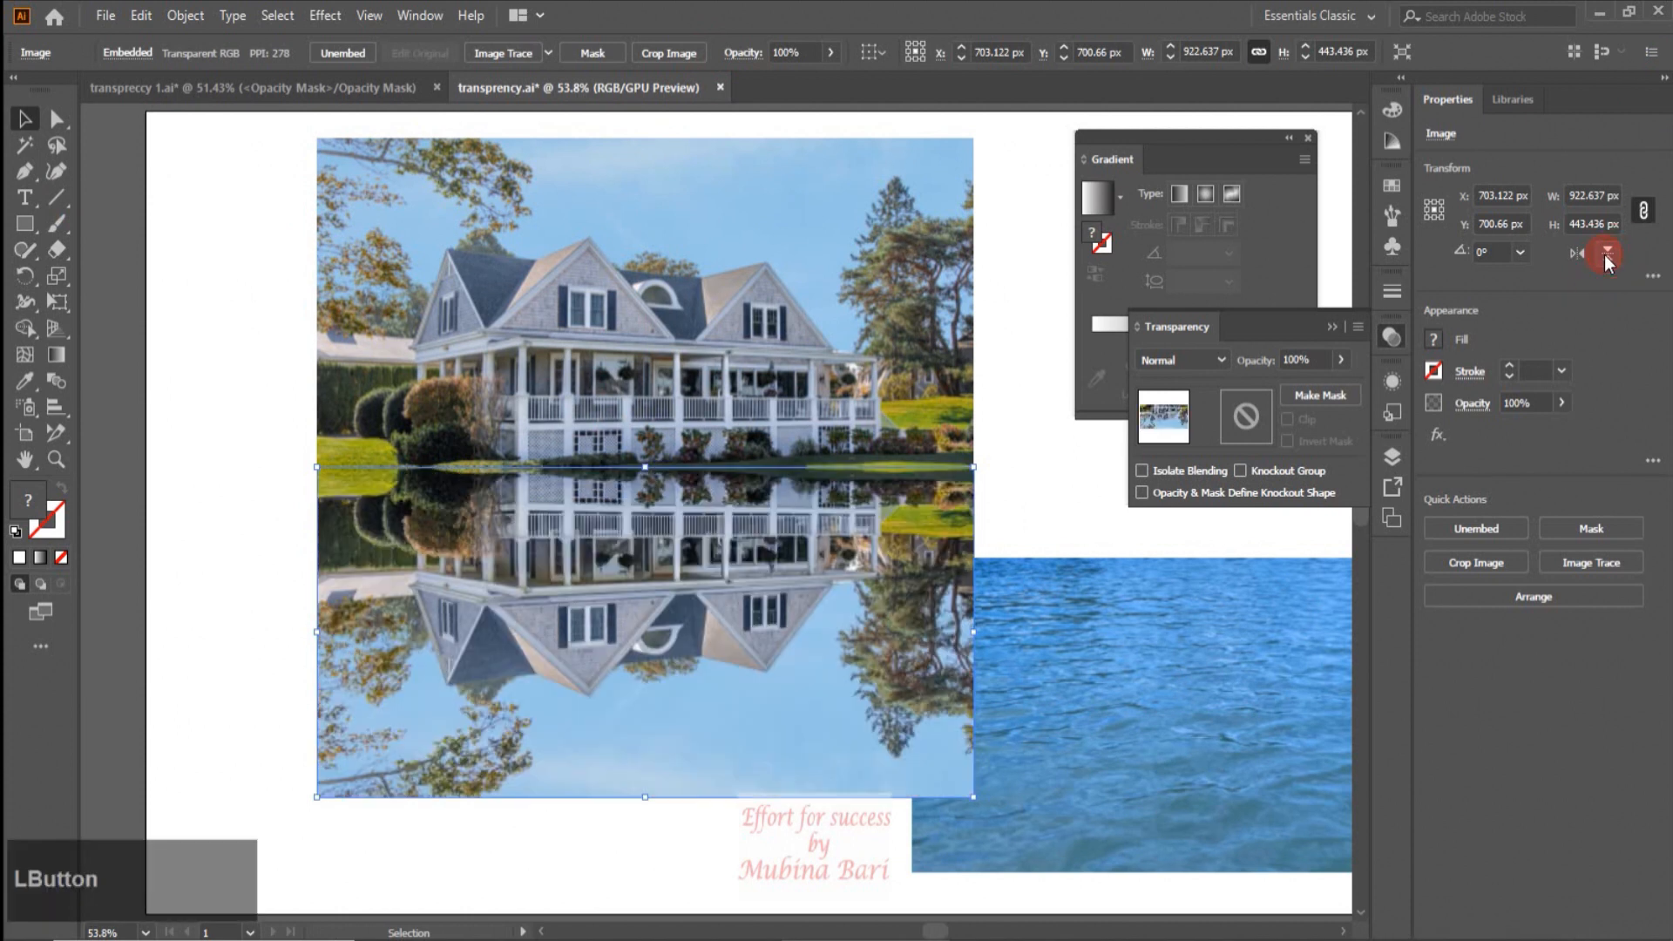
Step: Fit the water photo behind the flipped house copy, and lock and hide it
{"action": "left_click_drag", "start_coordinate": [1404, 691], "coordinate": [798, 594]}
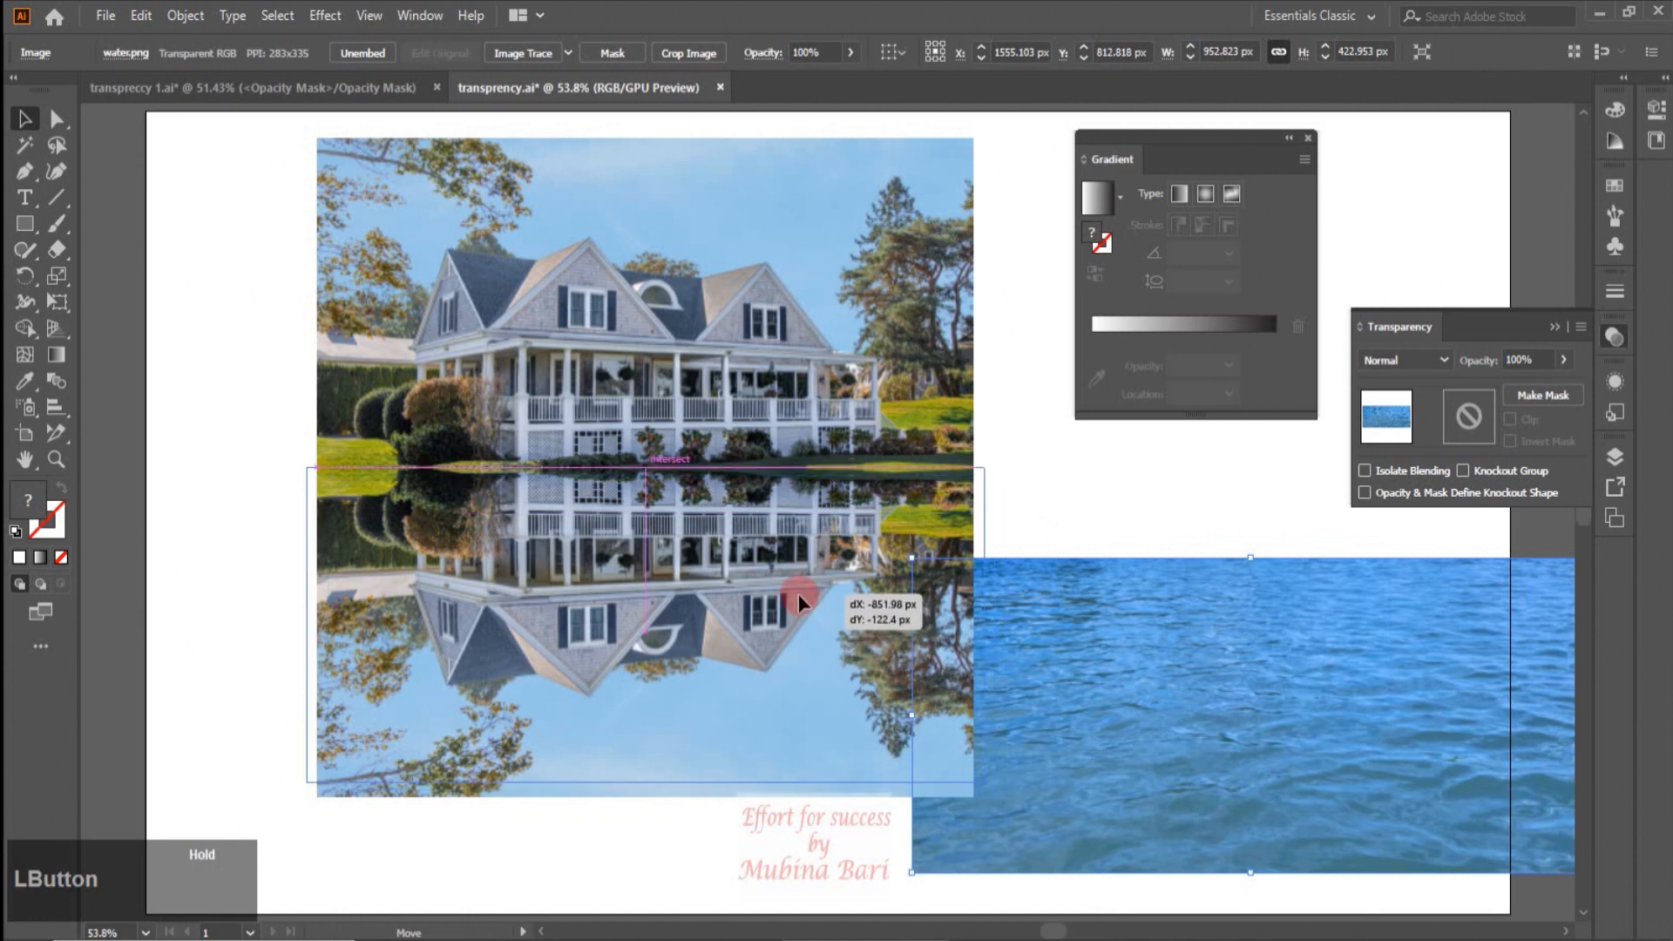
{"action": "left_click_drag", "start_coordinate": [798, 595], "coordinate": [812, 599]}
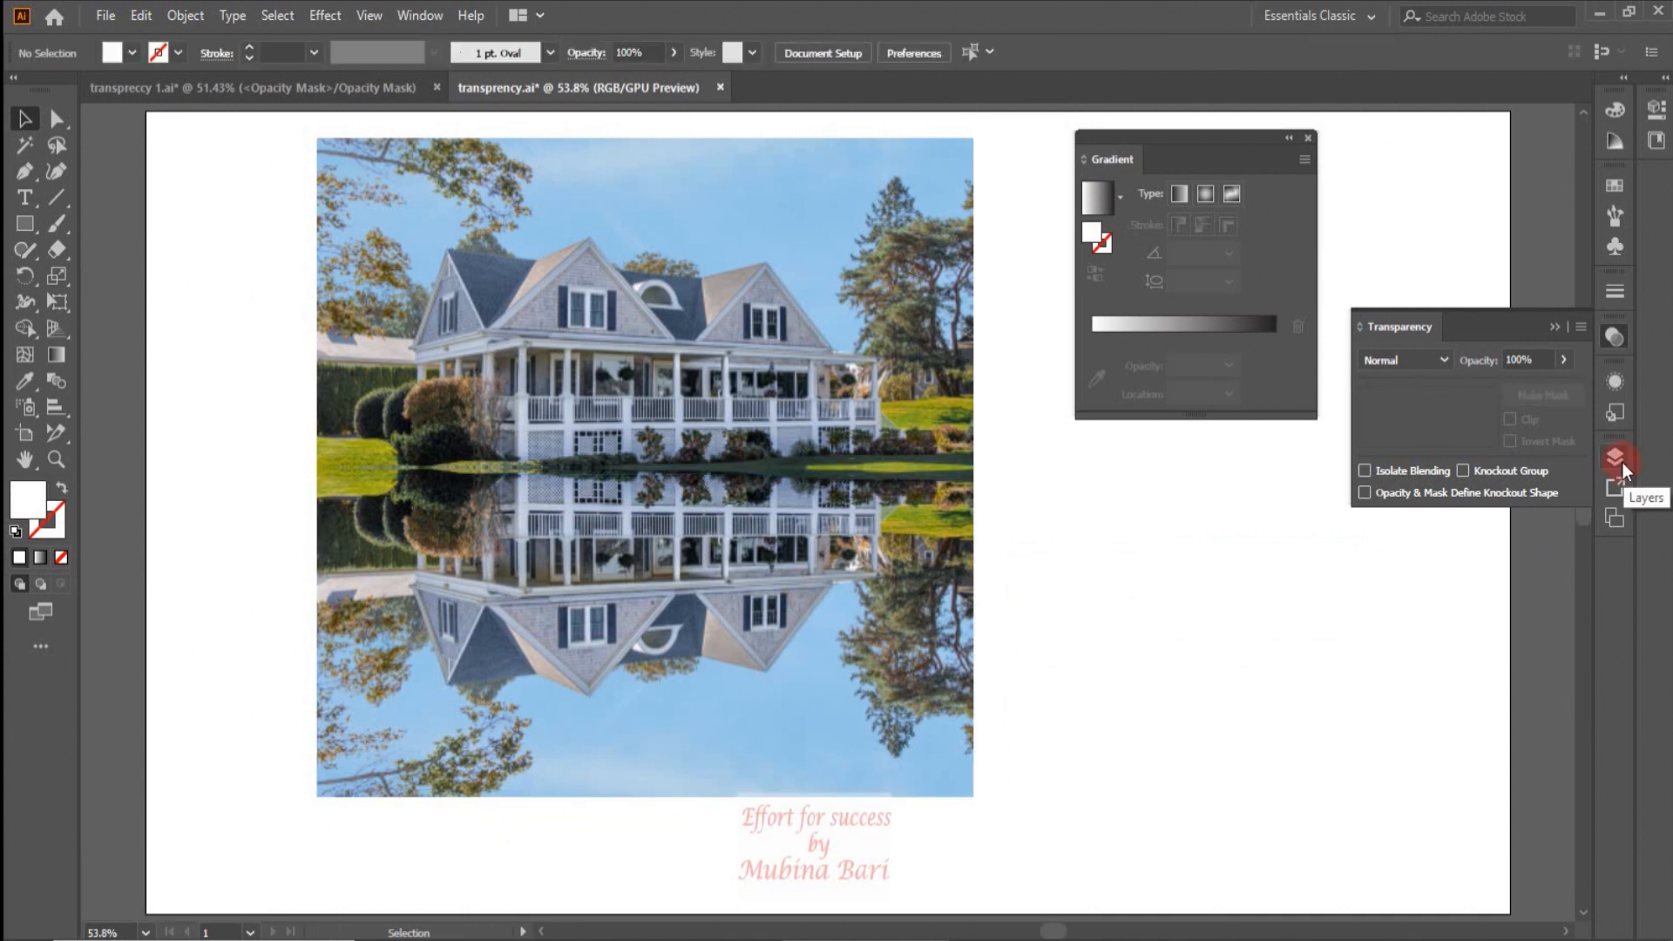
{"action": "left_click", "coordinate": [1618, 460]}
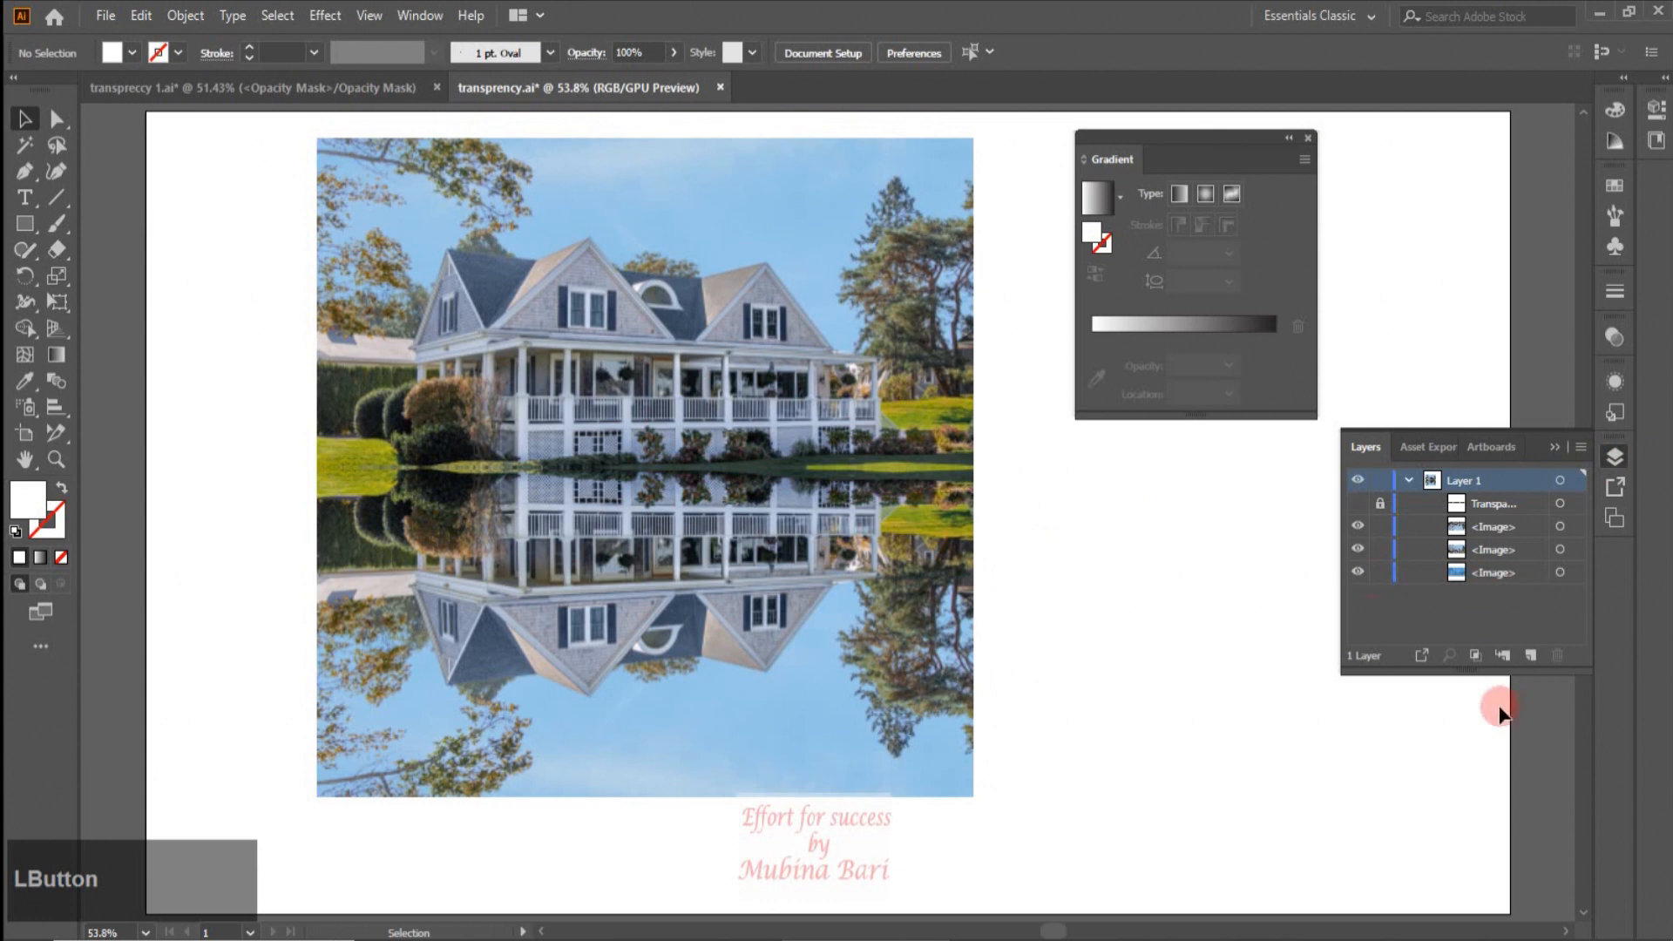
{"action": "left_click", "coordinate": [1380, 573]}
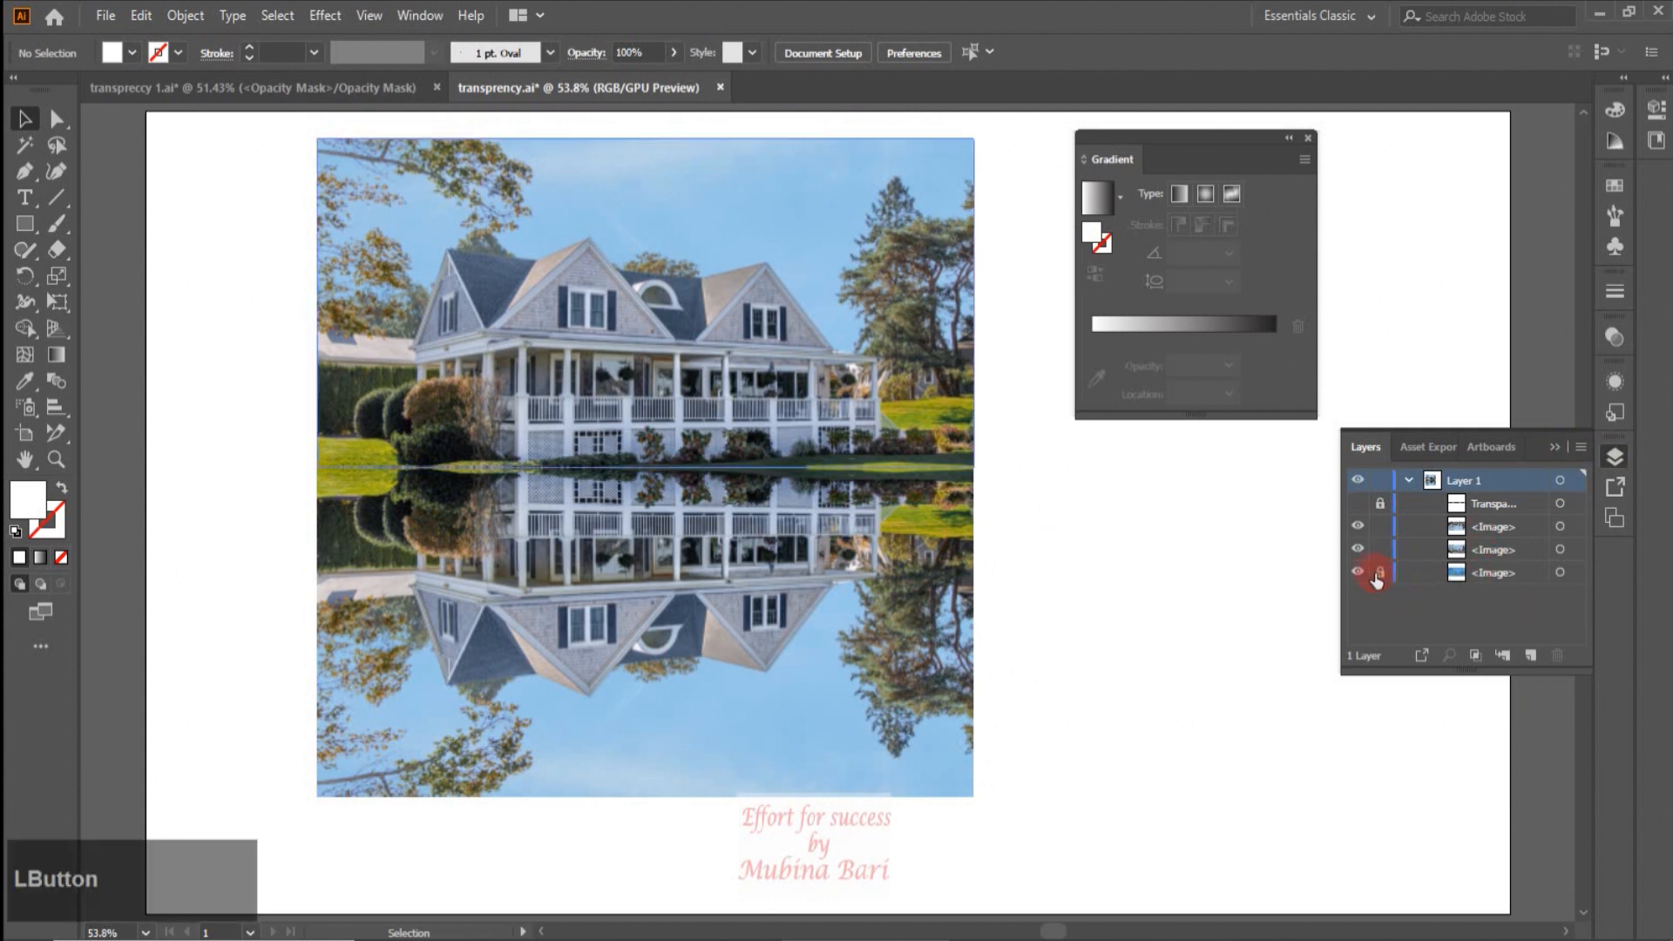
{"action": "left_click", "coordinate": [1357, 573]}
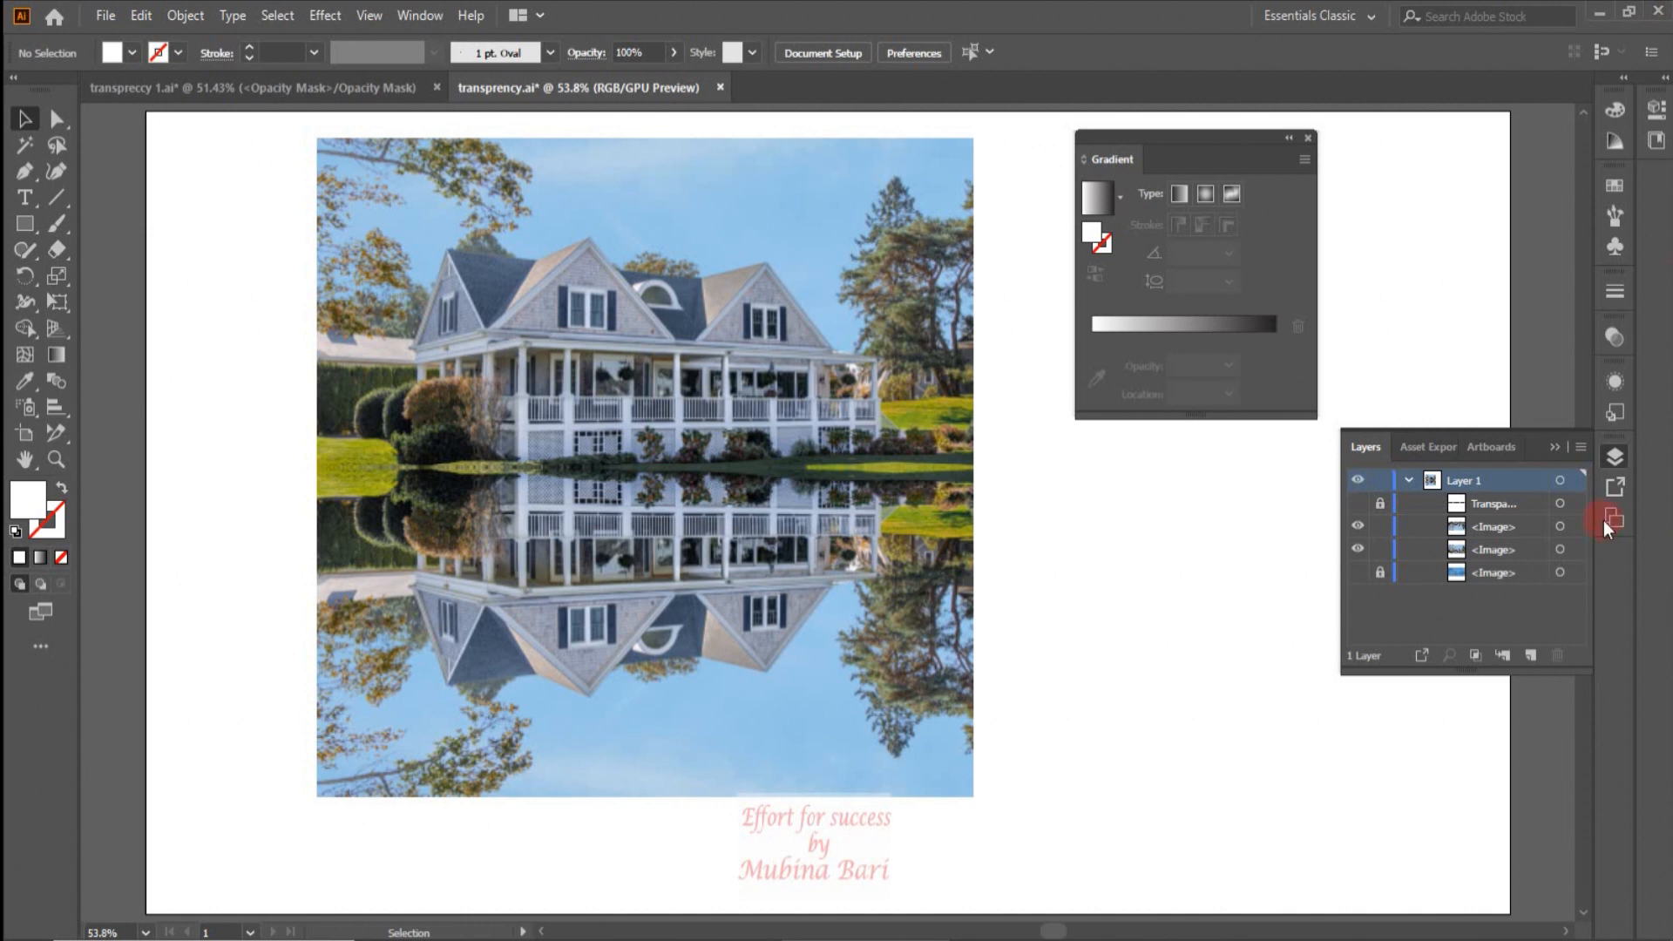
Step: Cover the flipped house copy with a rectangle filled with a white-to-black linear gradient running vertically from its top edge to its bottom edge
{"action": "left_click", "coordinate": [1609, 336]}
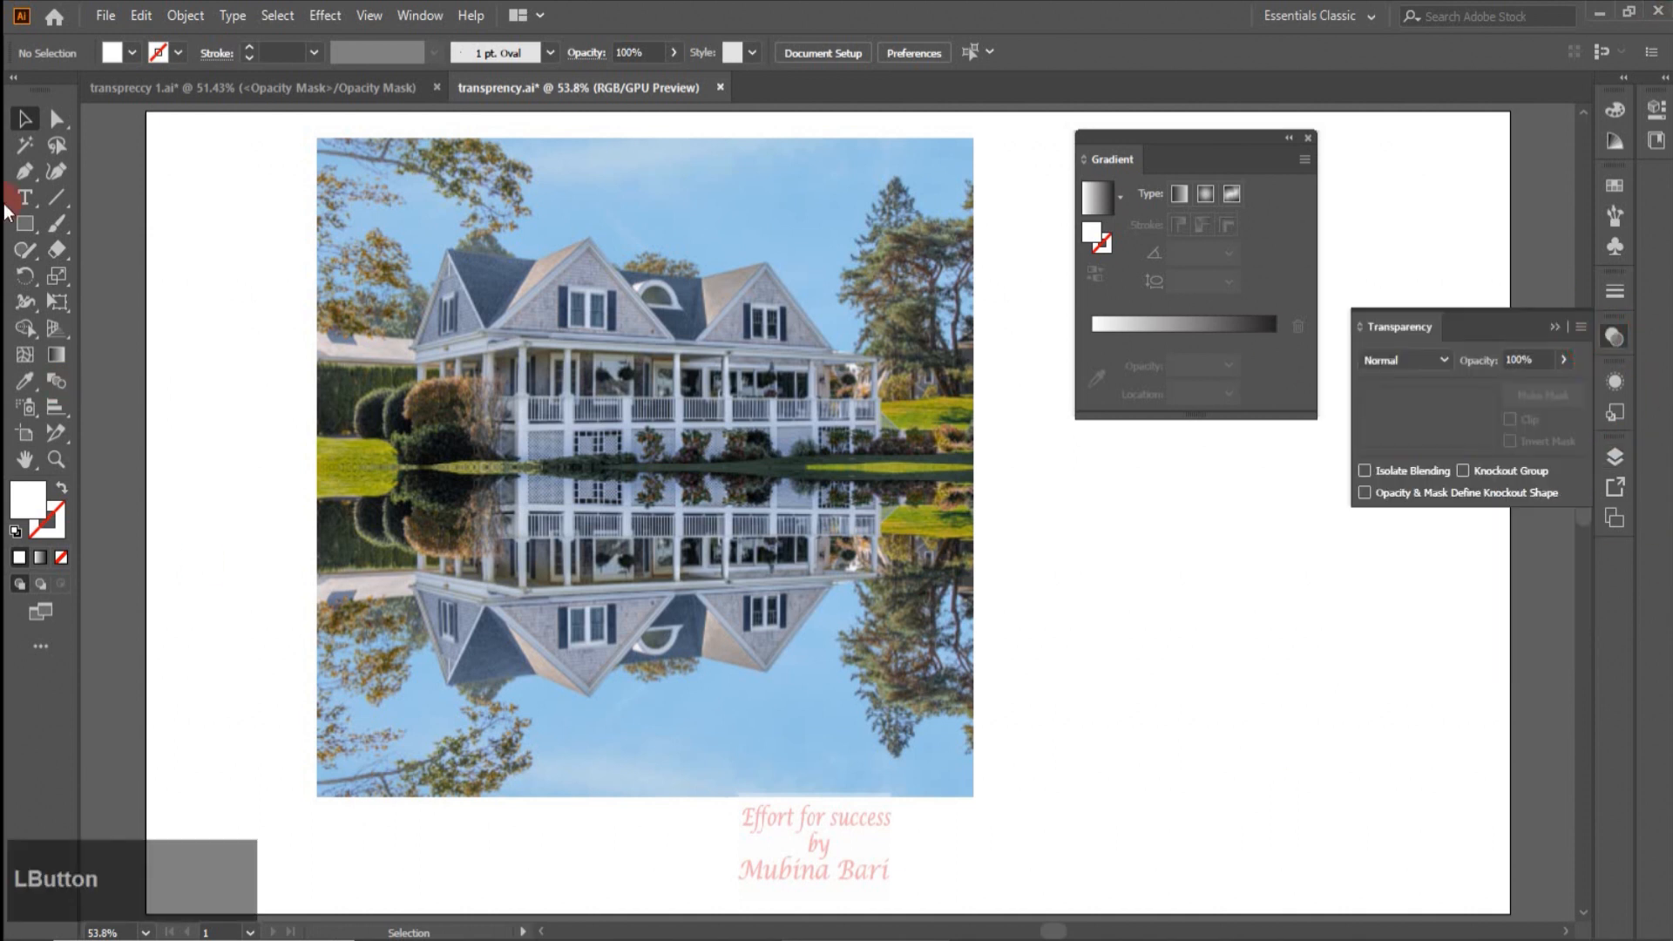
{"action": "left_click", "coordinate": [24, 224]}
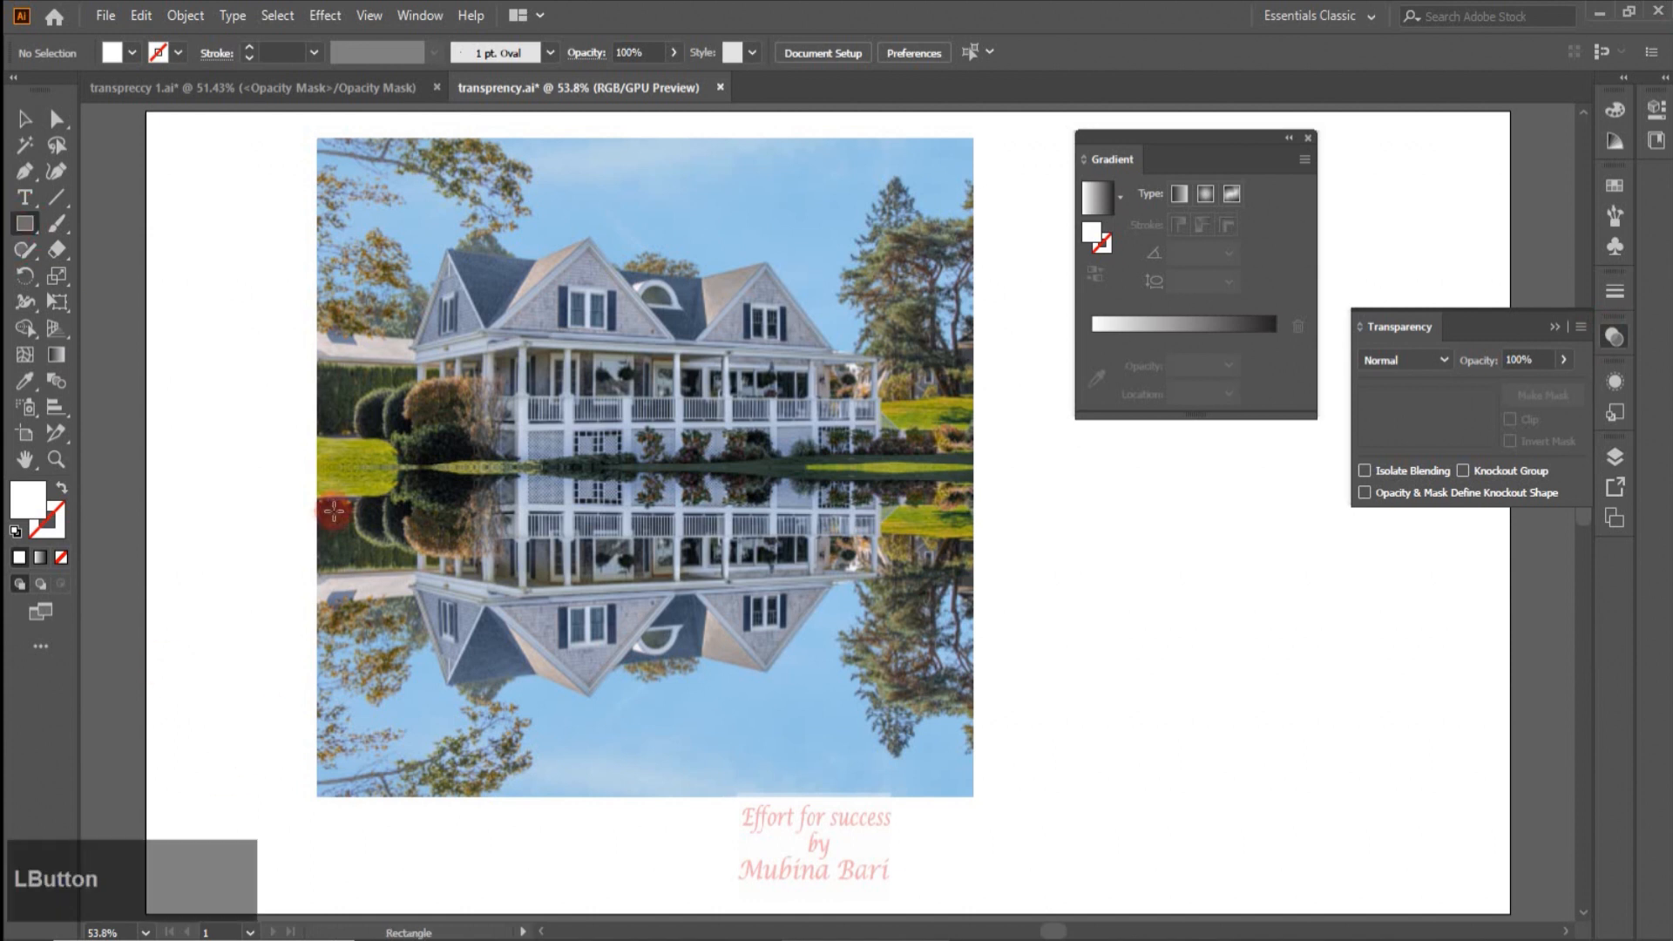
{"action": "left_click_drag", "start_coordinate": [320, 474], "coordinate": [973, 796]}
{"action": "left_click", "coordinate": [131, 52]}
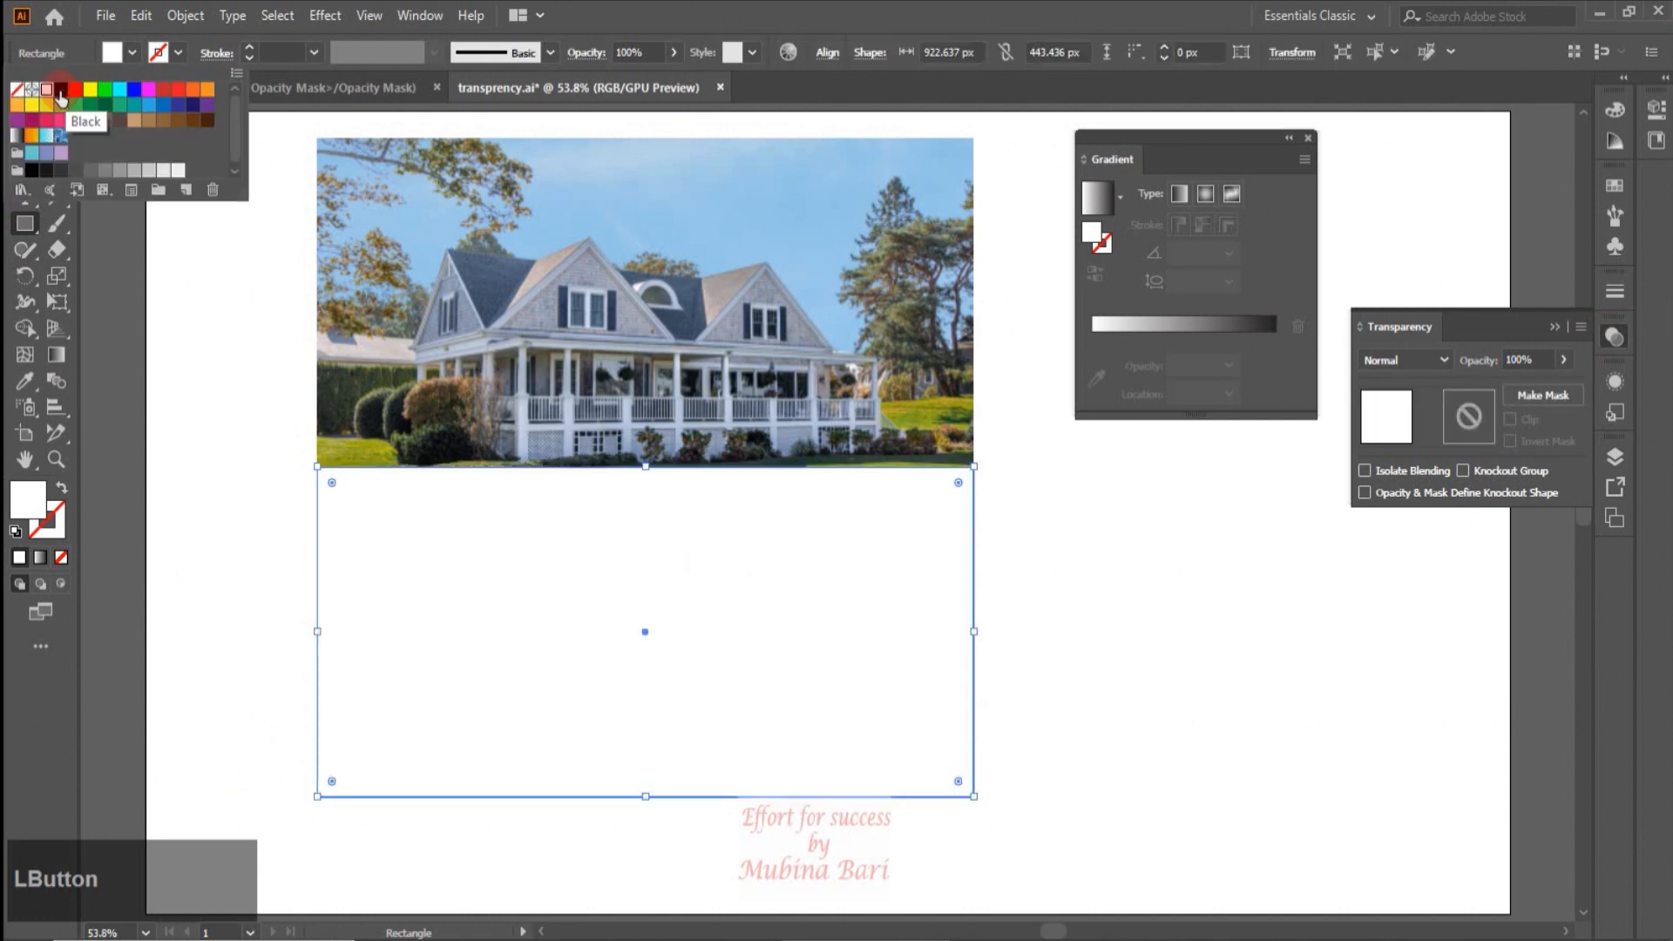
{"action": "left_click", "coordinate": [18, 137]}
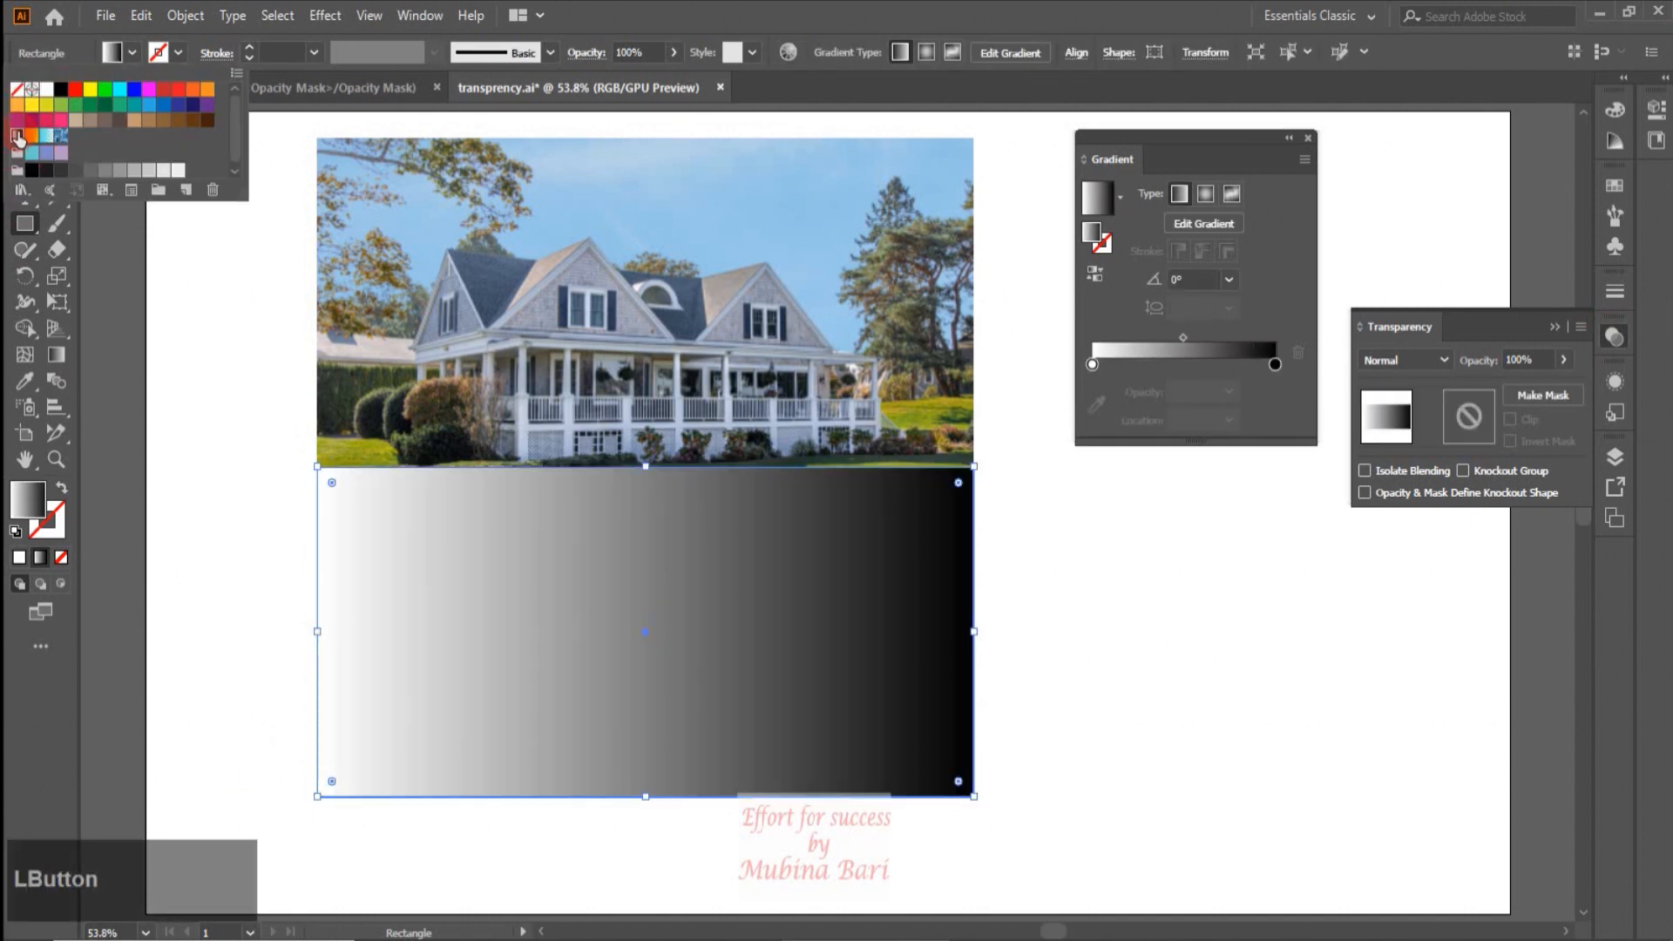
{"action": "left_click", "coordinate": [56, 353]}
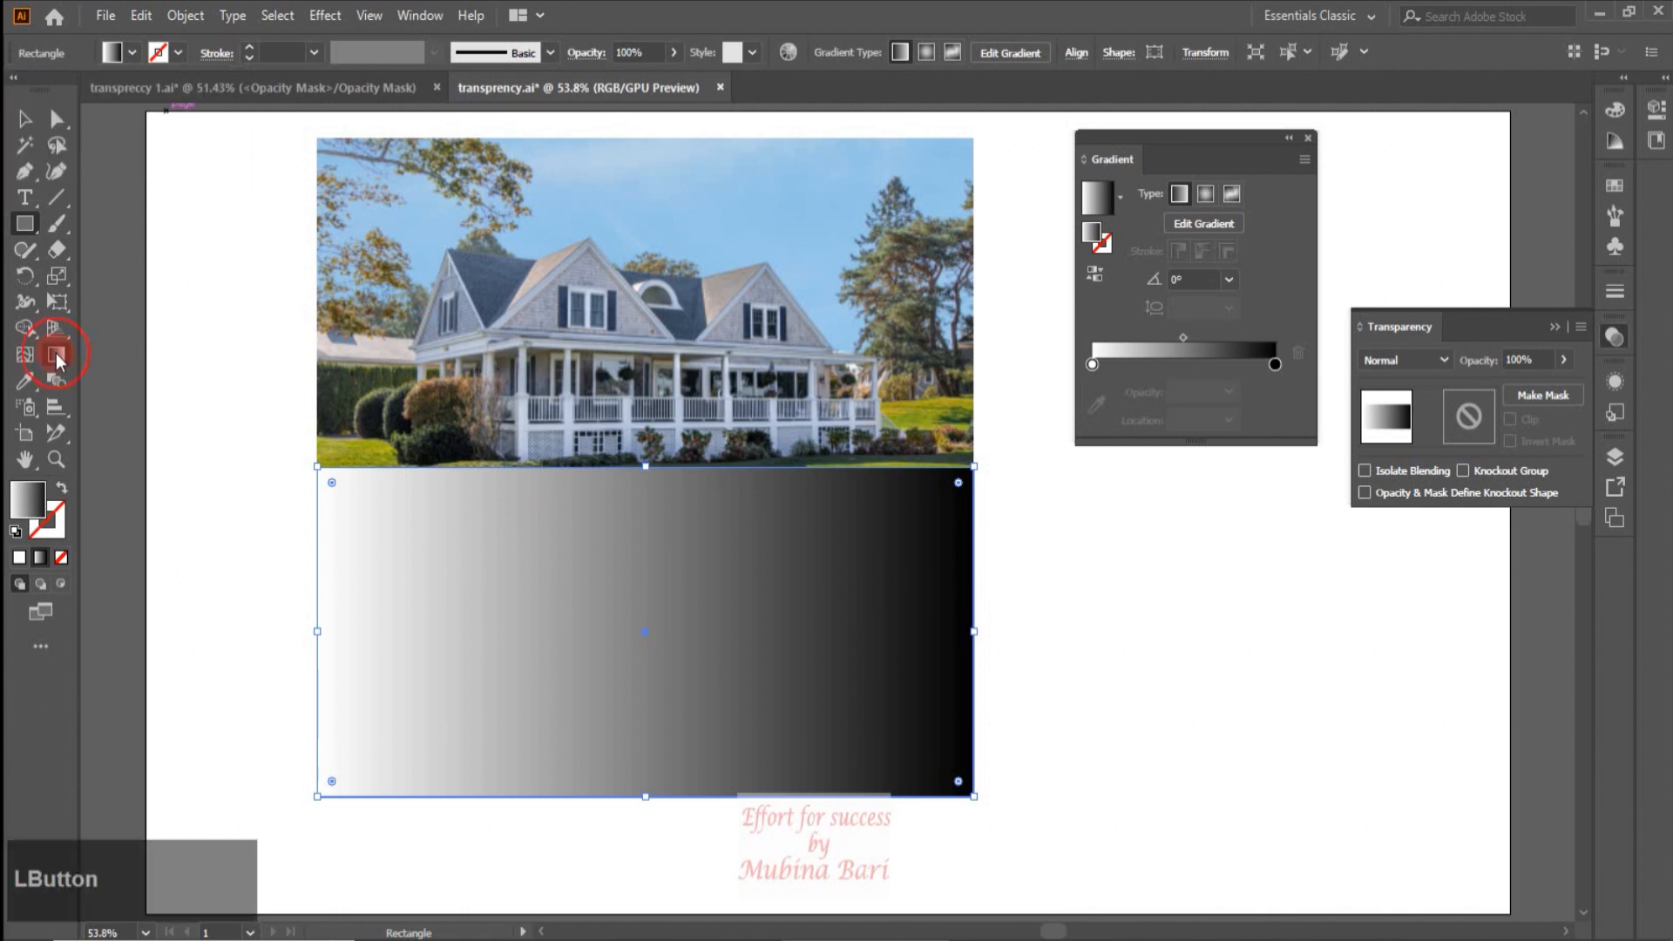
{"action": "left_click_drag", "start_coordinate": [637, 469], "coordinate": [642, 801]}
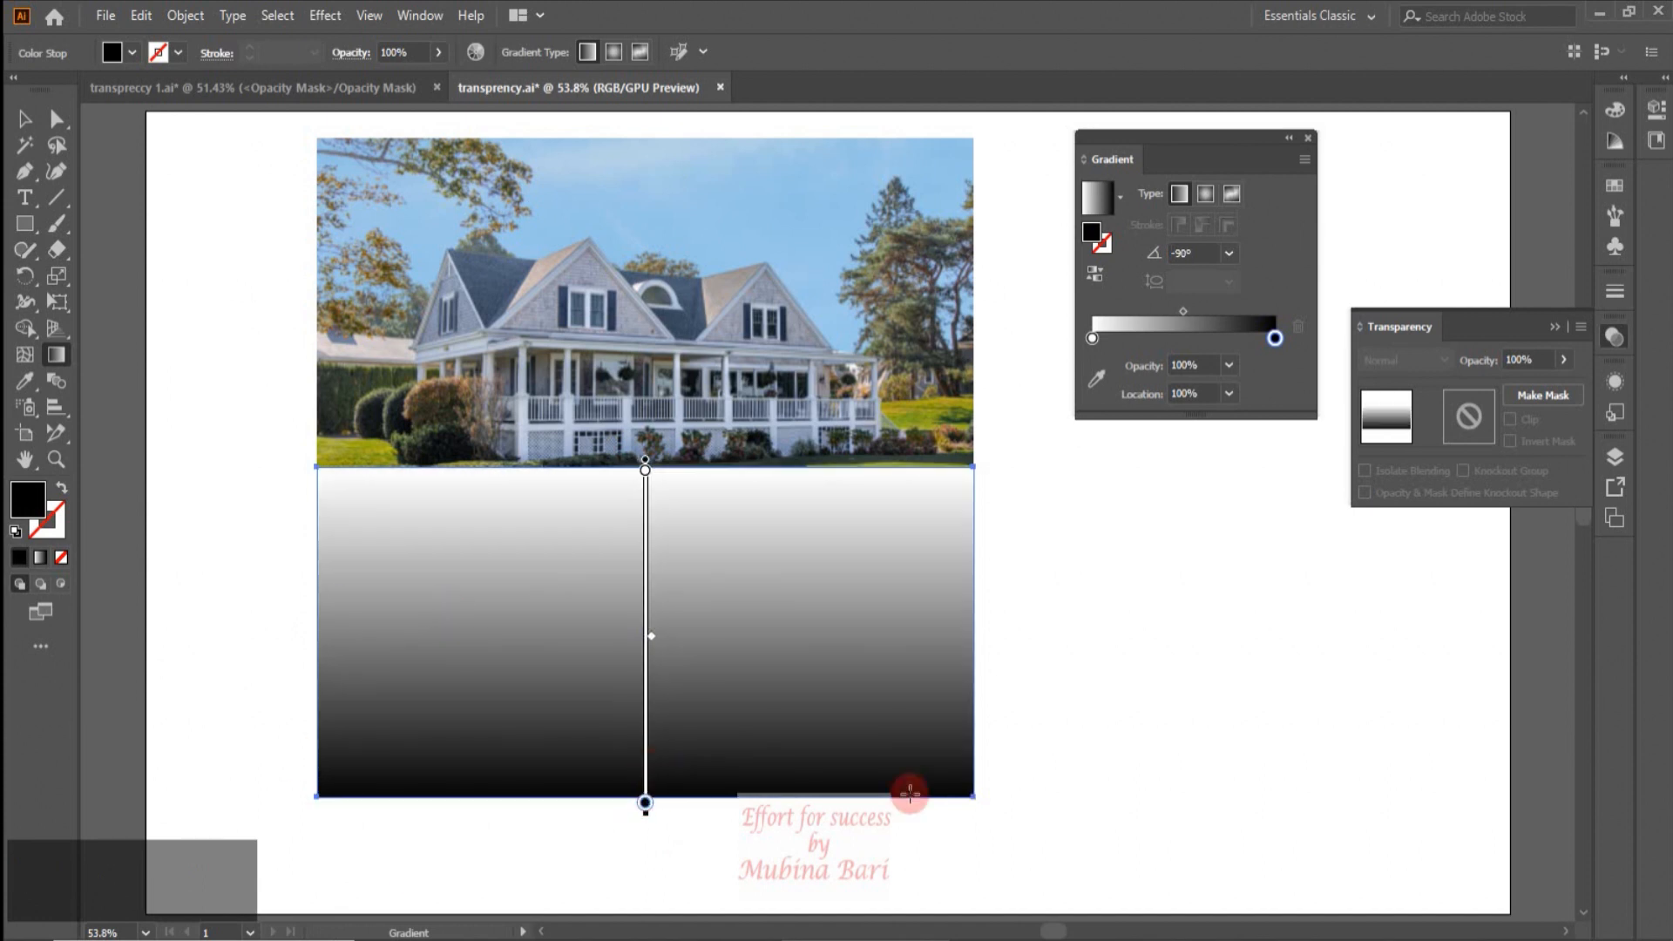
Step: Select the gradient rectangle together with the flipped house copy and make an opacity mask from them
{"action": "left_click", "coordinate": [24, 119]}
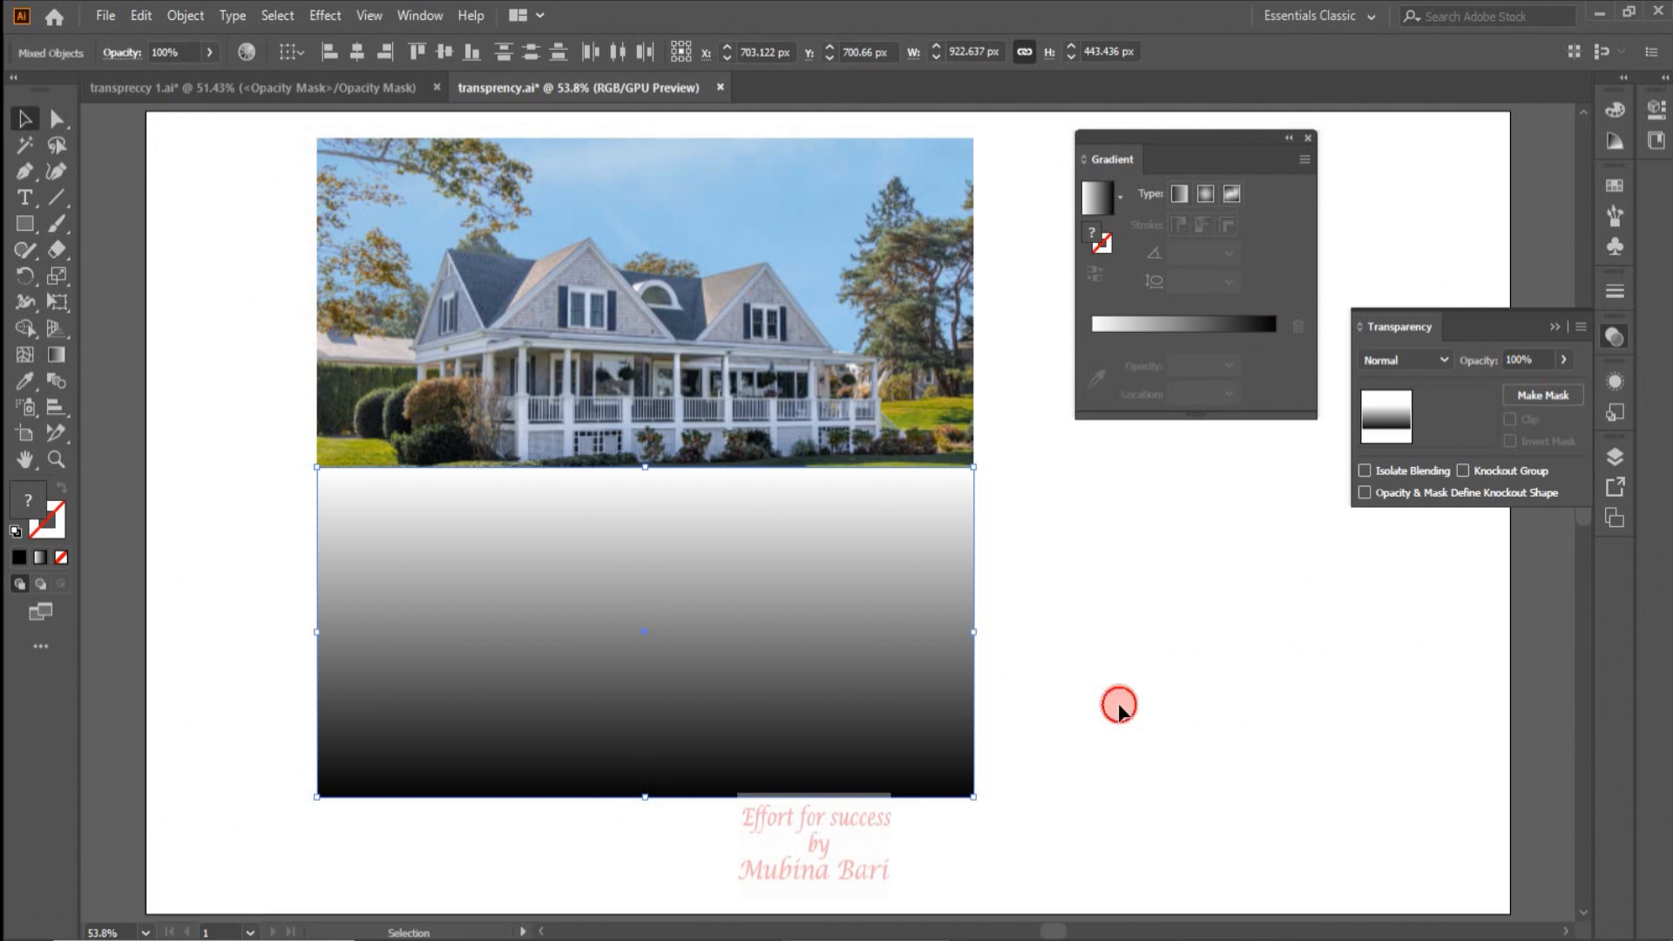
{"action": "left_click", "coordinate": [1117, 704]}
{"action": "left_click_drag", "start_coordinate": [233, 540], "coordinate": [1112, 835]}
{"action": "left_click", "coordinate": [1554, 398]}
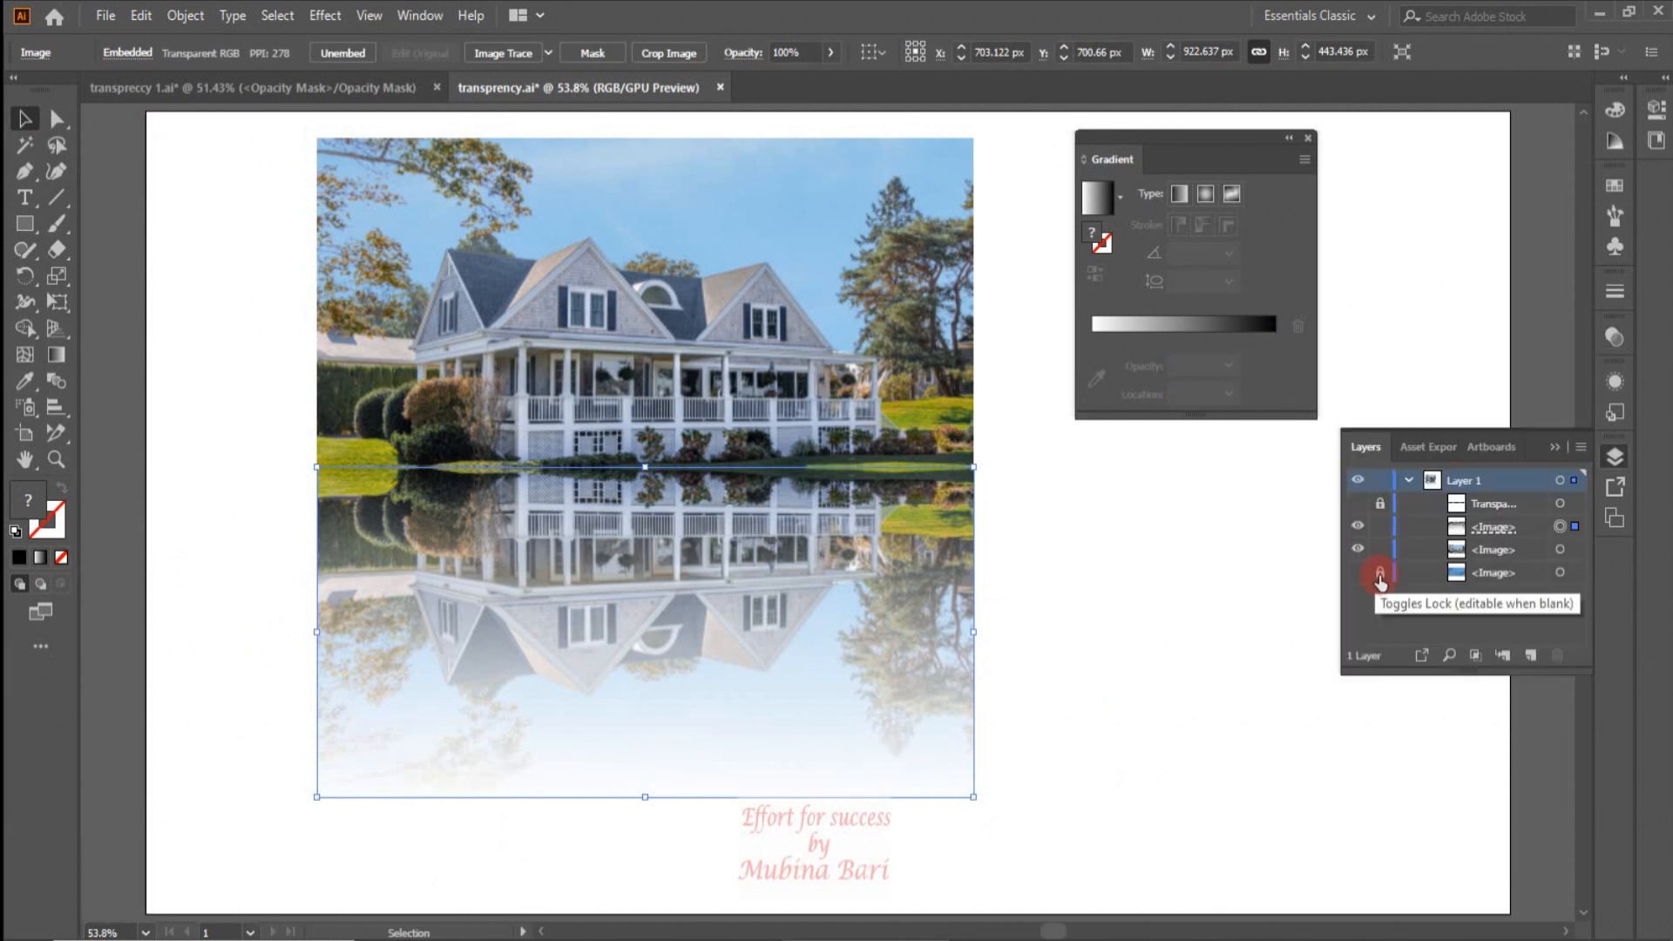
Step: Unlock the water photo and make it visible again behind the masked house reflection
{"action": "left_click", "coordinate": [1379, 573]}
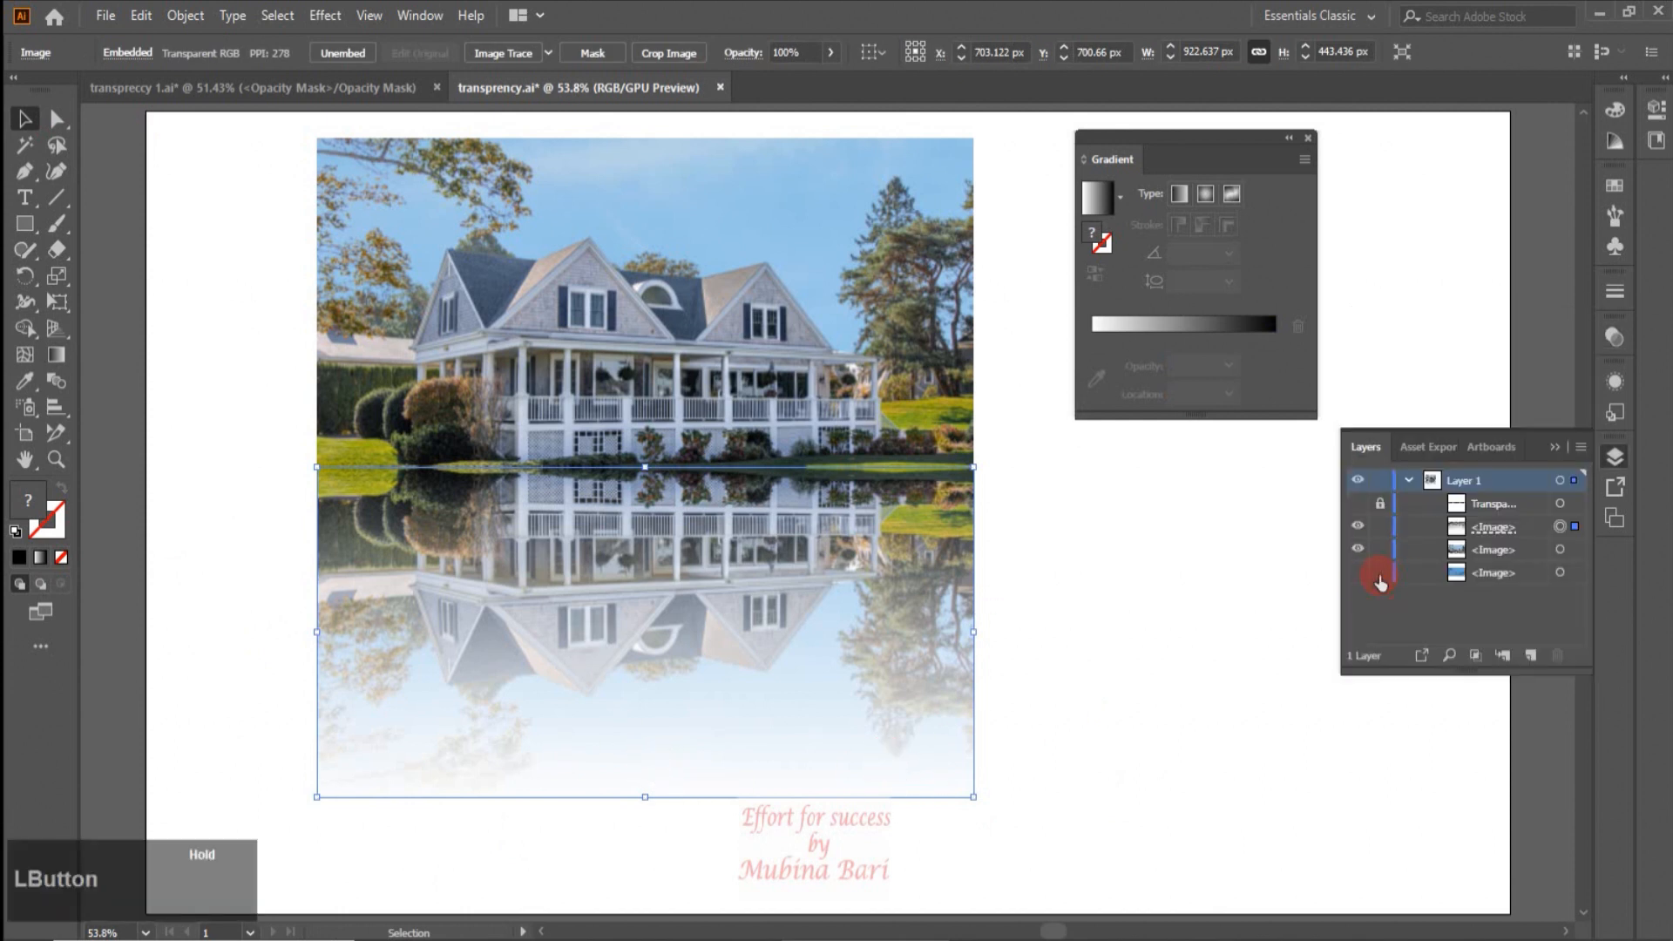
{"action": "left_click", "coordinate": [1359, 574]}
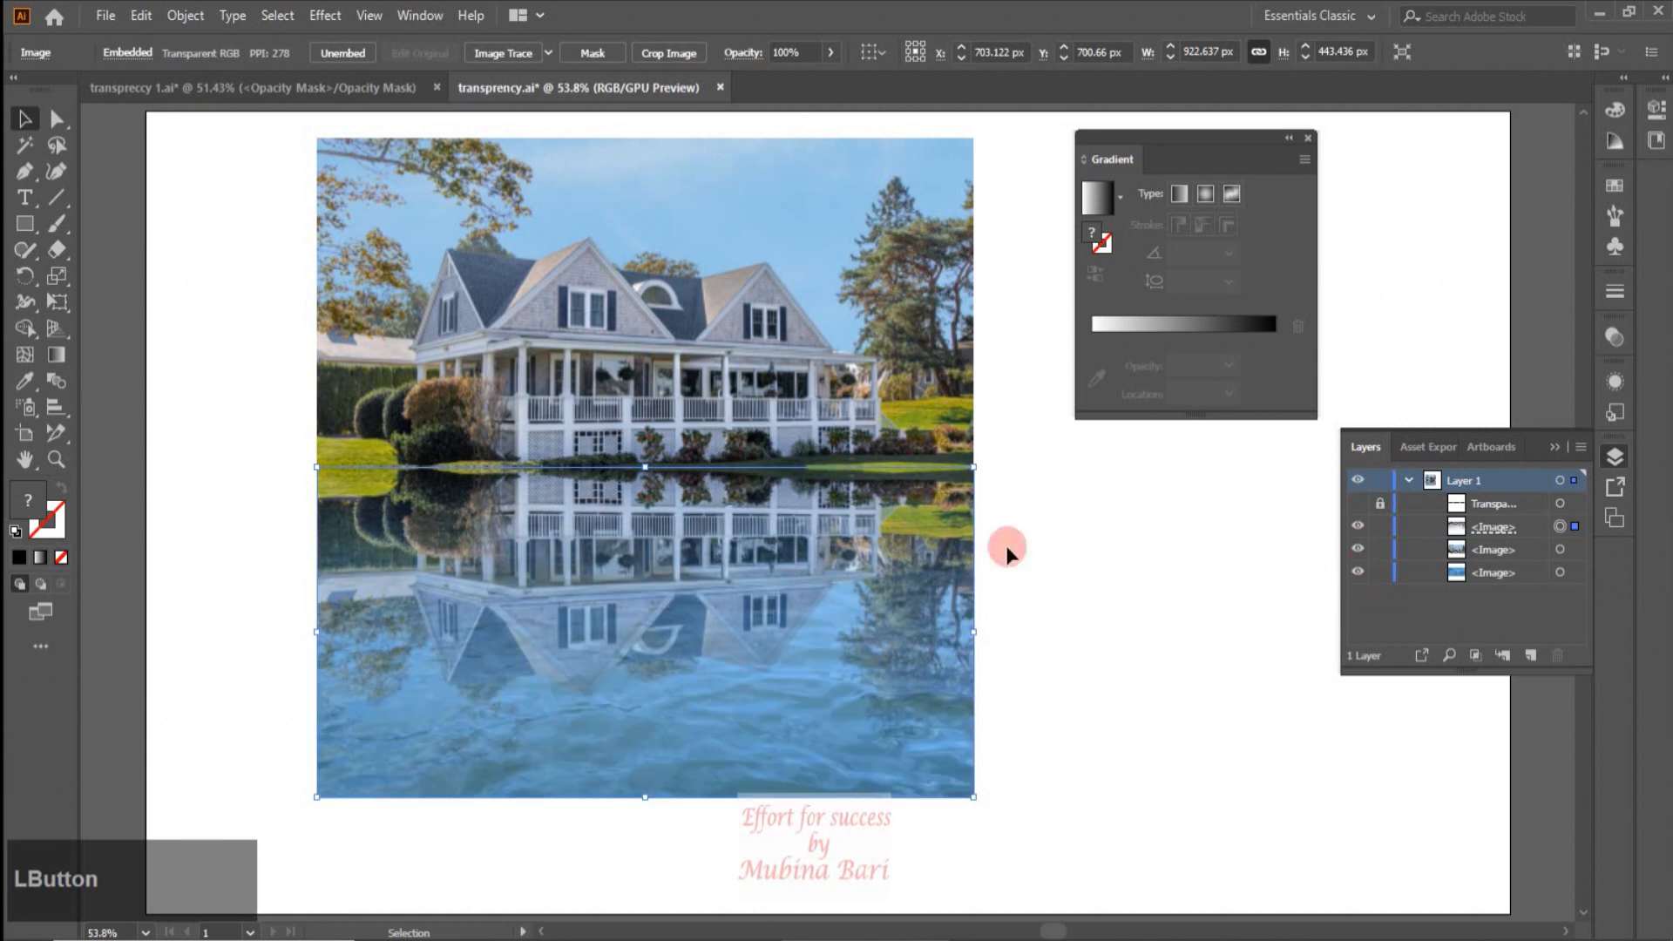
{"action": "left_click", "coordinate": [569, 490]}
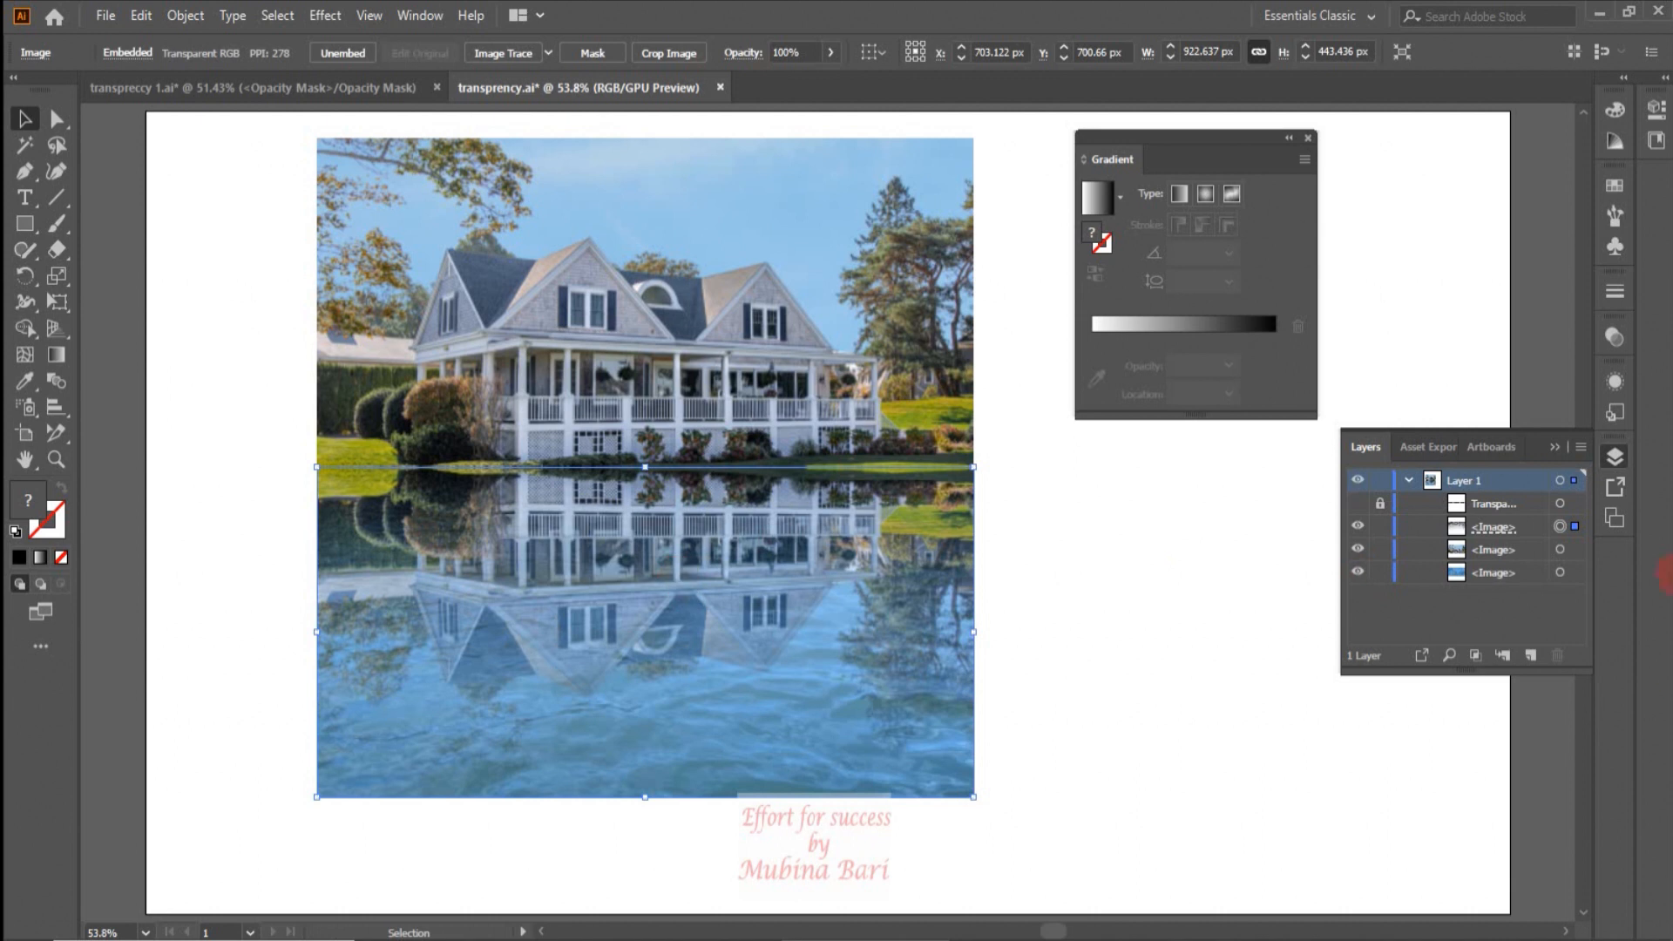
Step: Open the house reflection's opacity mask for editing and move its gradient's black stop to a location of about 77%
{"action": "left_click", "coordinate": [1609, 341]}
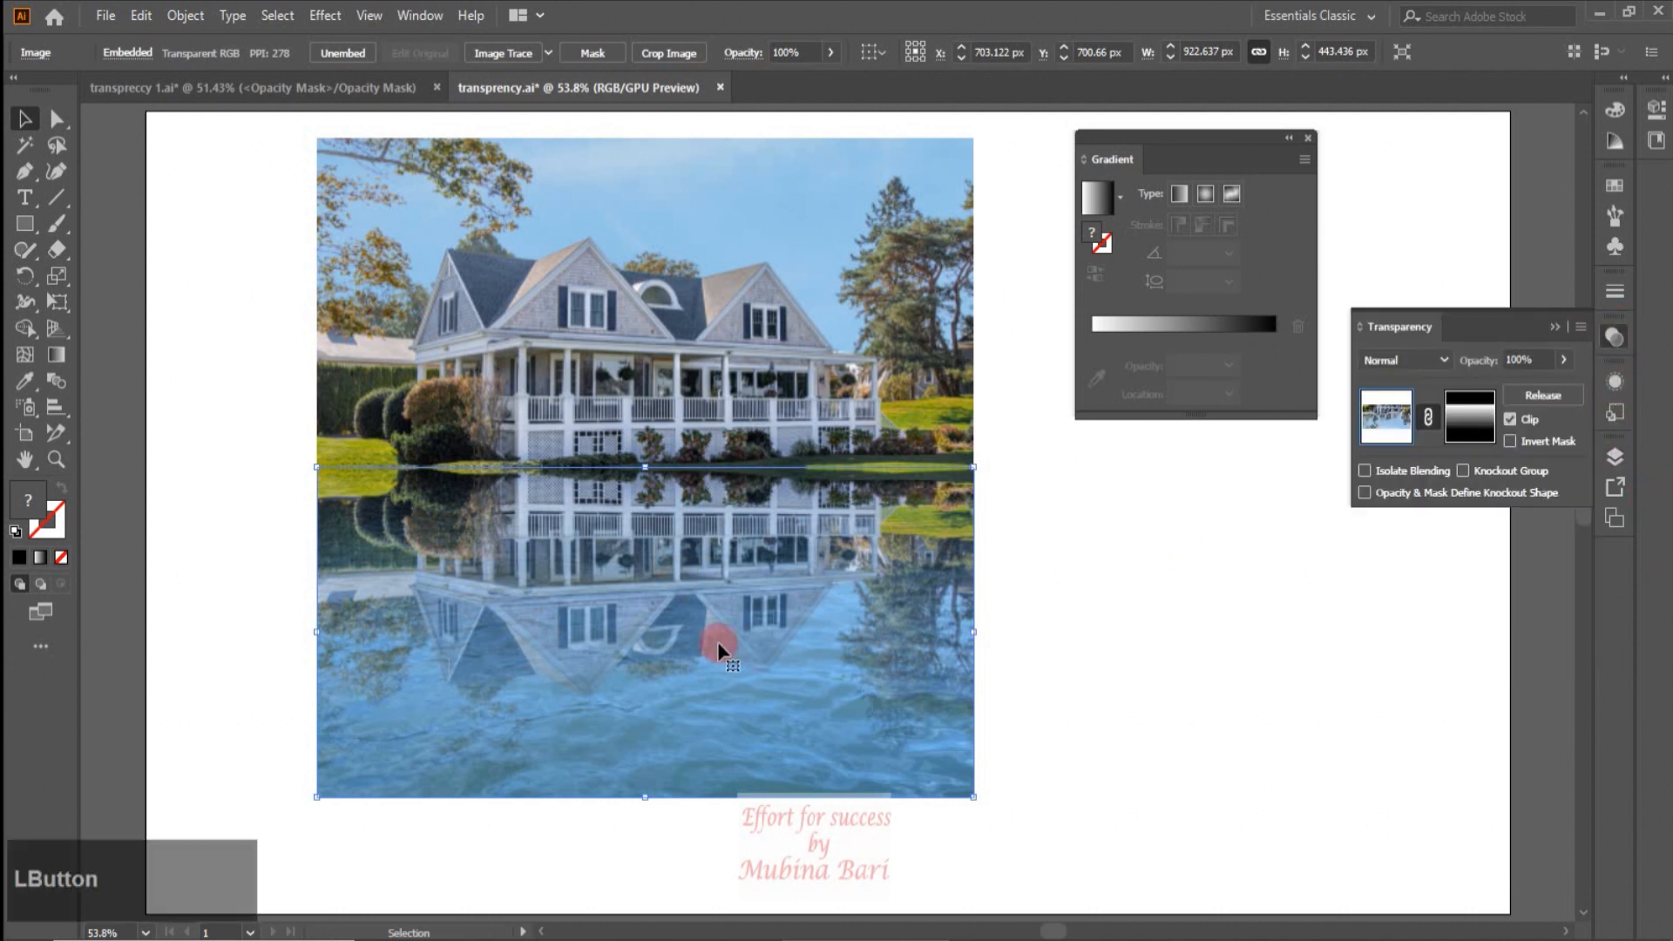
{"action": "left_click", "coordinate": [1484, 413]}
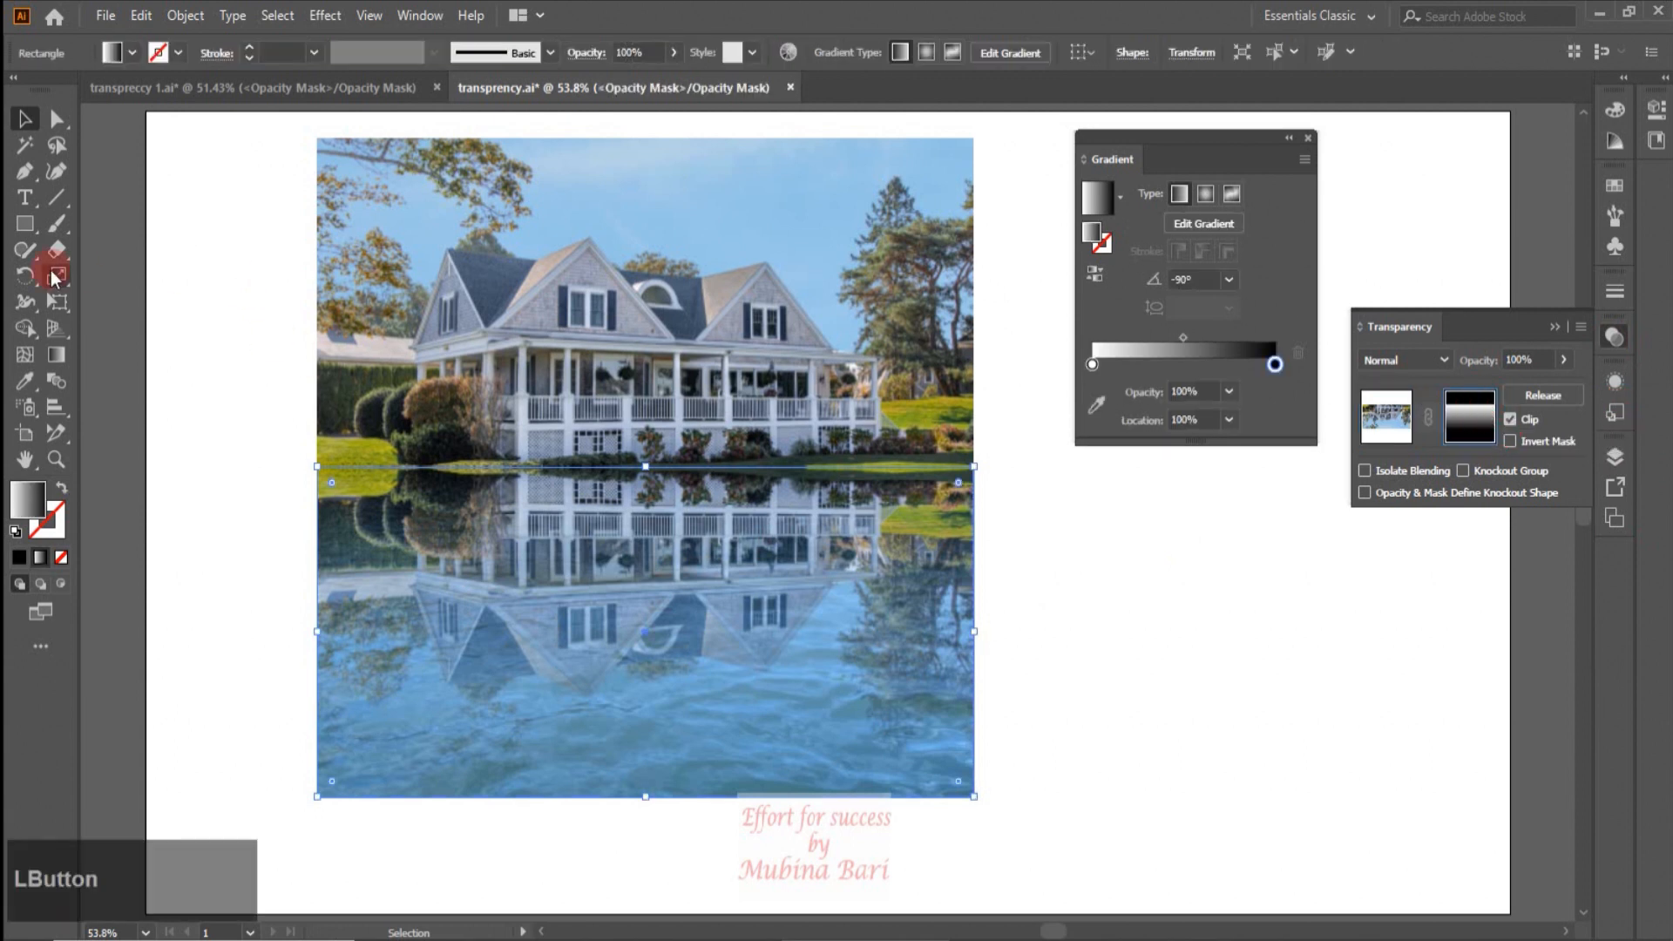
{"action": "left_click", "coordinate": [55, 356]}
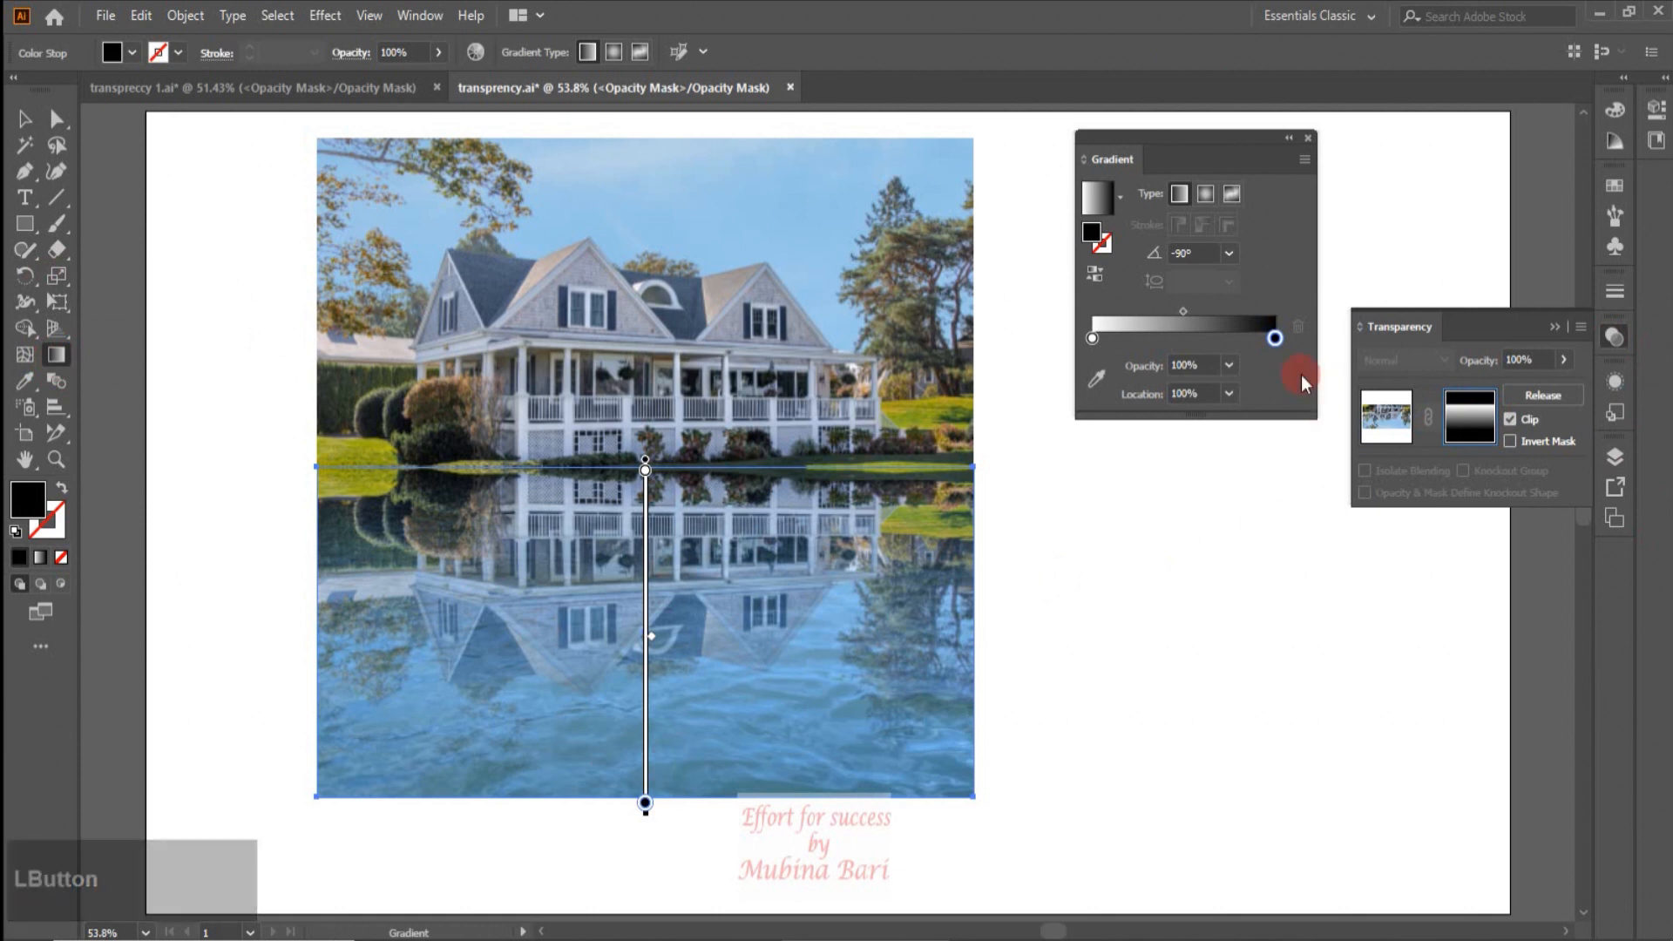
{"action": "left_click_drag", "start_coordinate": [1272, 338], "coordinate": [1230, 352]}
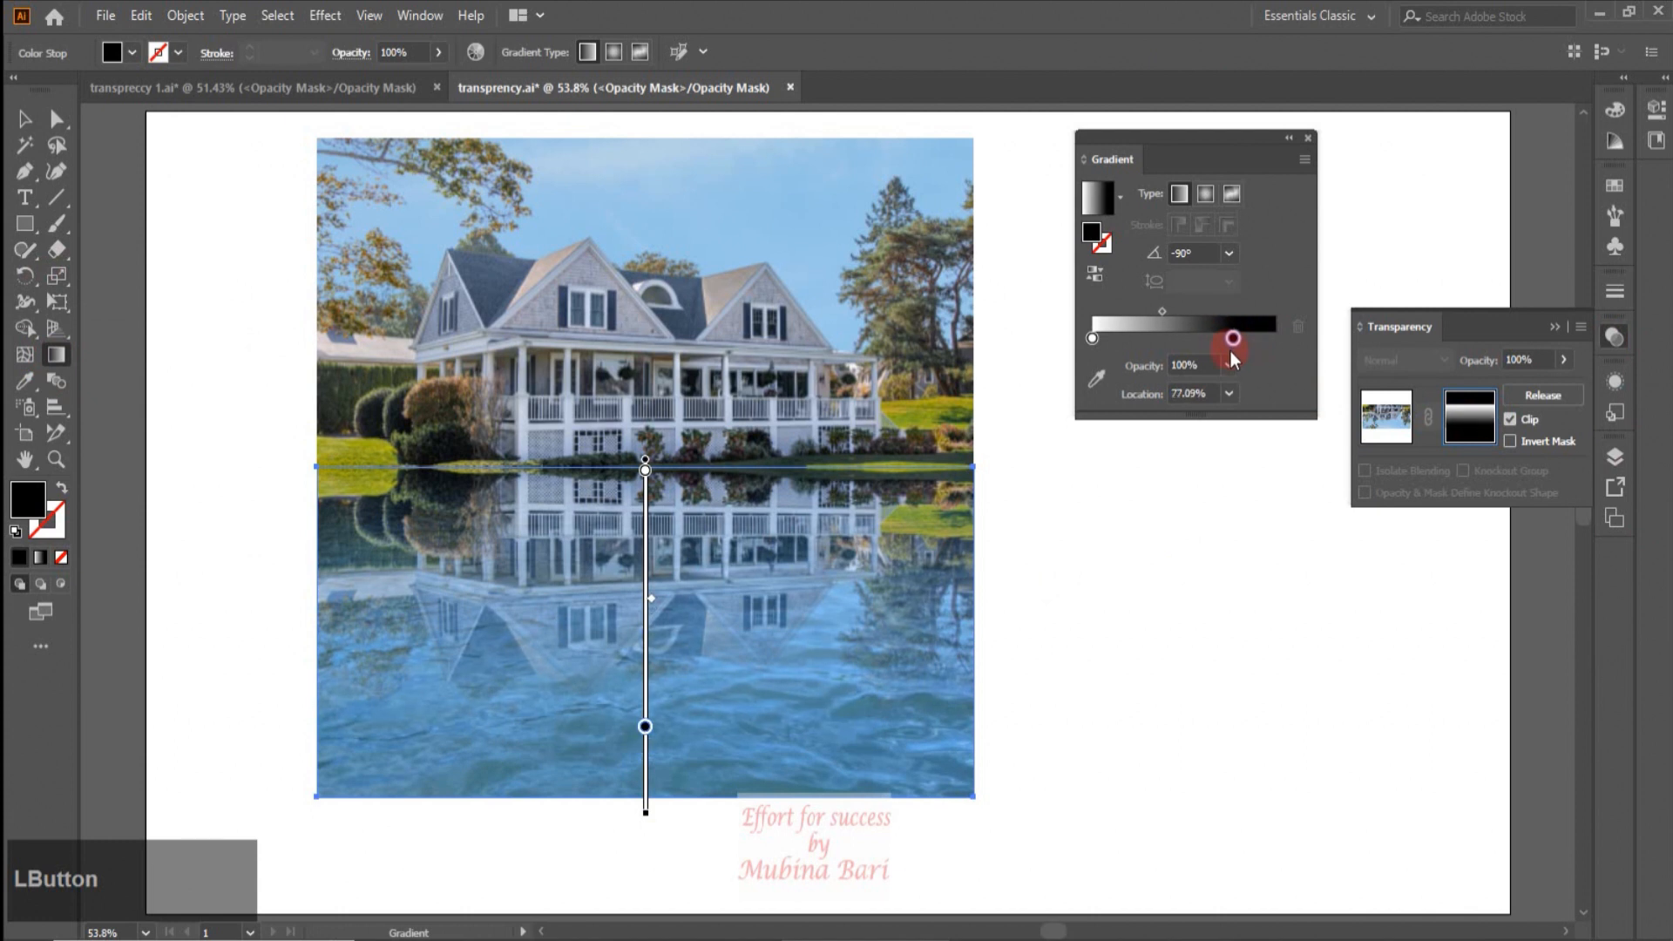
Step: Shift the whole mask gradient straight up so its white end sits slightly above the reflection's upper edge
{"action": "left_click", "coordinate": [645, 537]}
{"action": "left_click_drag", "start_coordinate": [646, 537], "coordinate": [646, 512]}
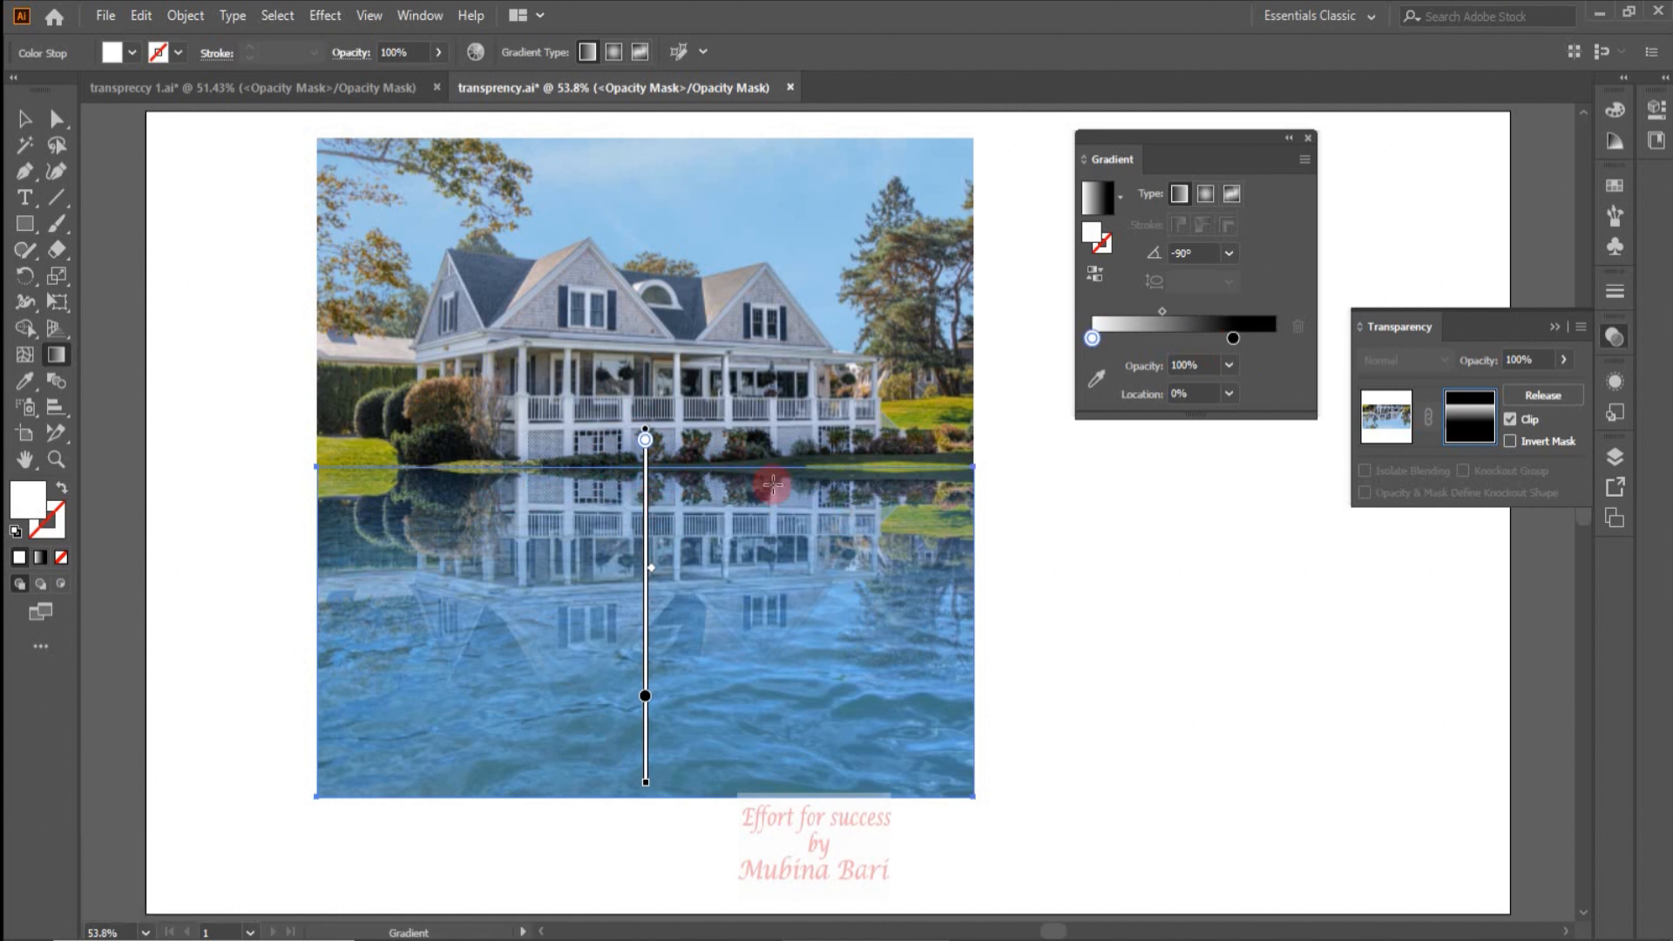
{"action": "left_click_drag", "start_coordinate": [647, 505], "coordinate": [648, 492]}
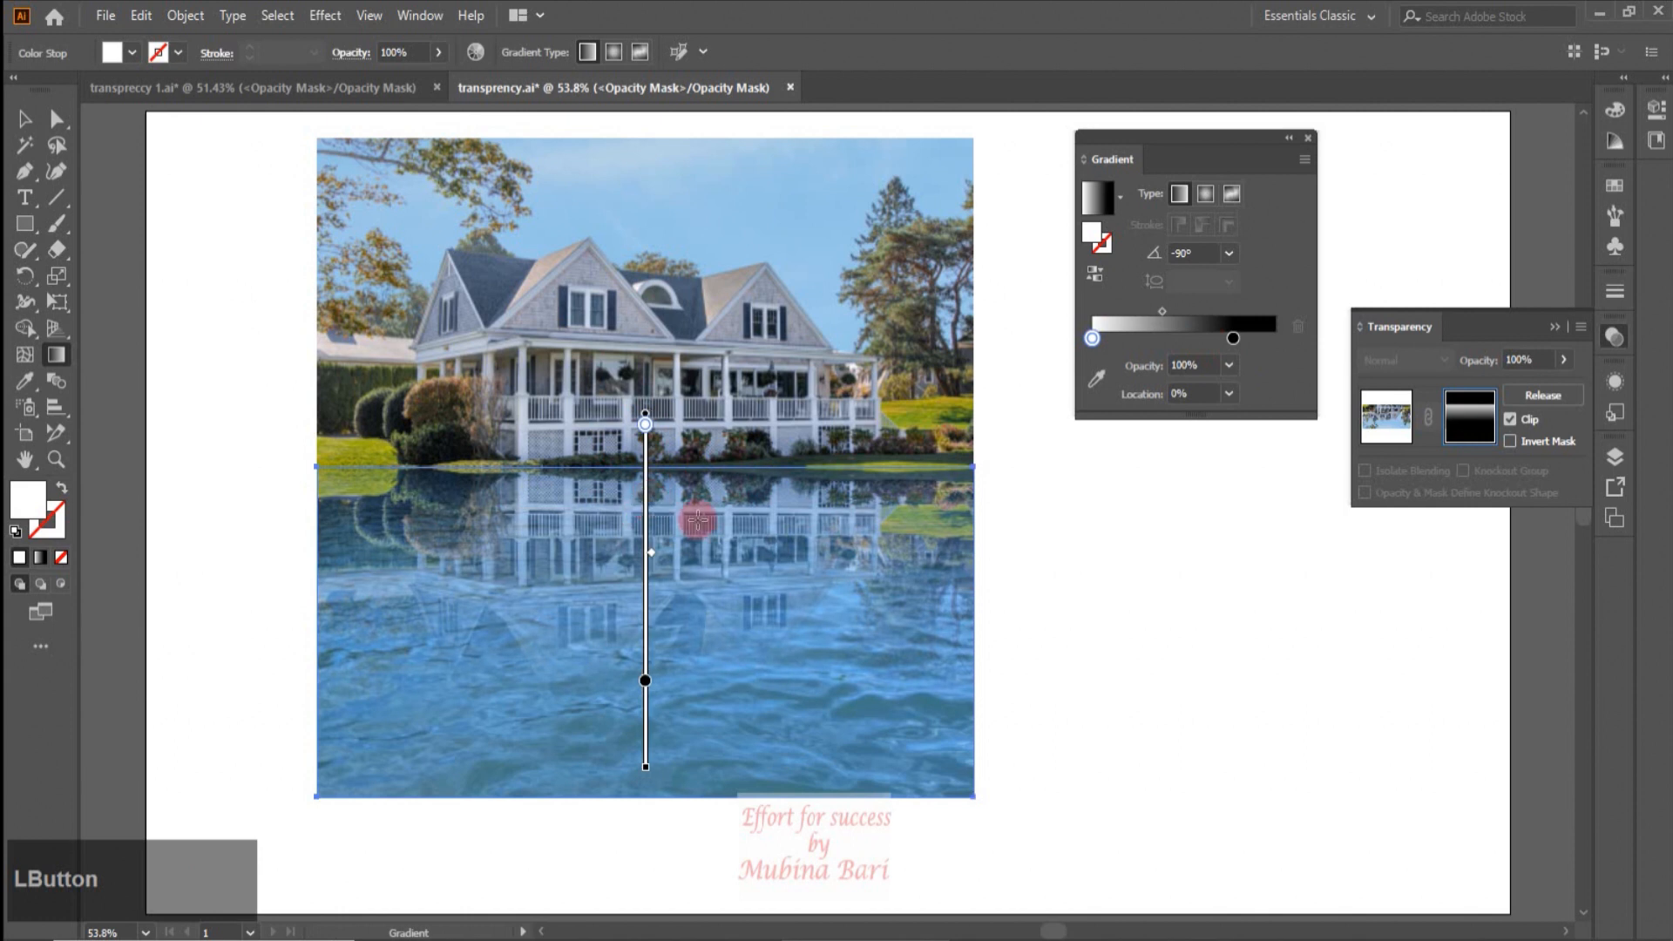